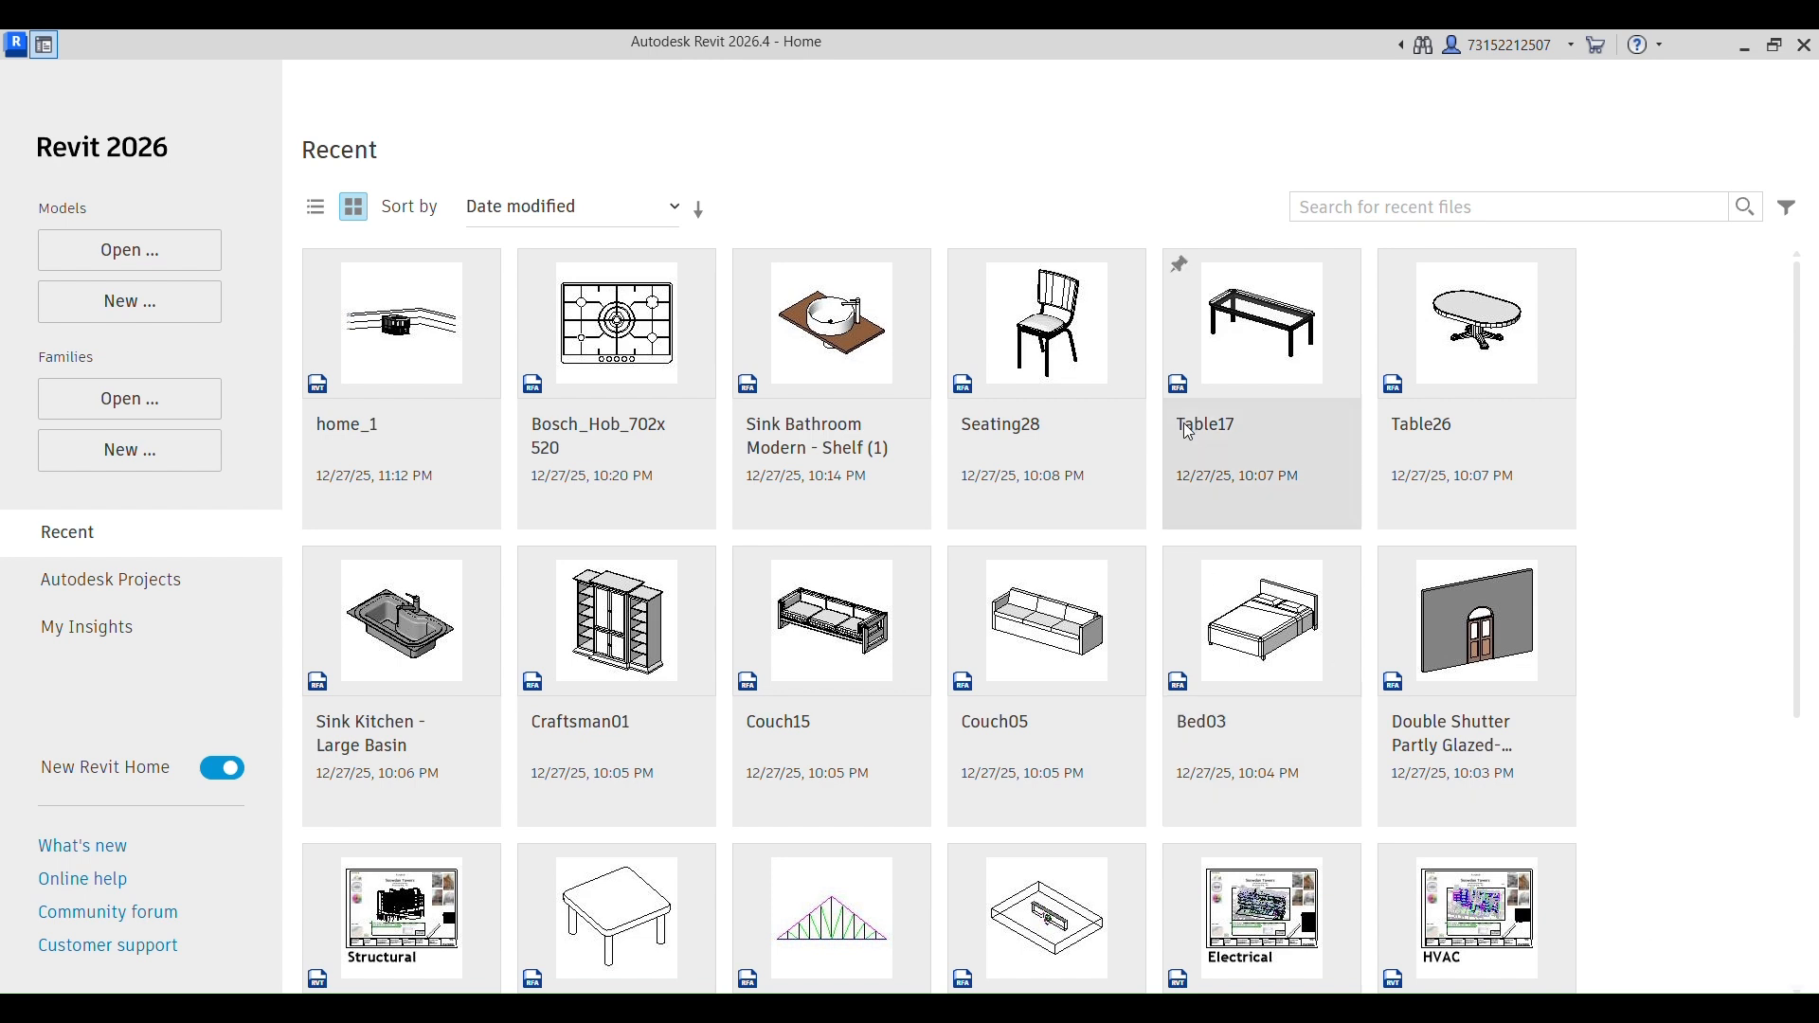
Create a new project from the English-Imperial template default.rte.
{"action": "left_click", "coordinate": [112, 307]}
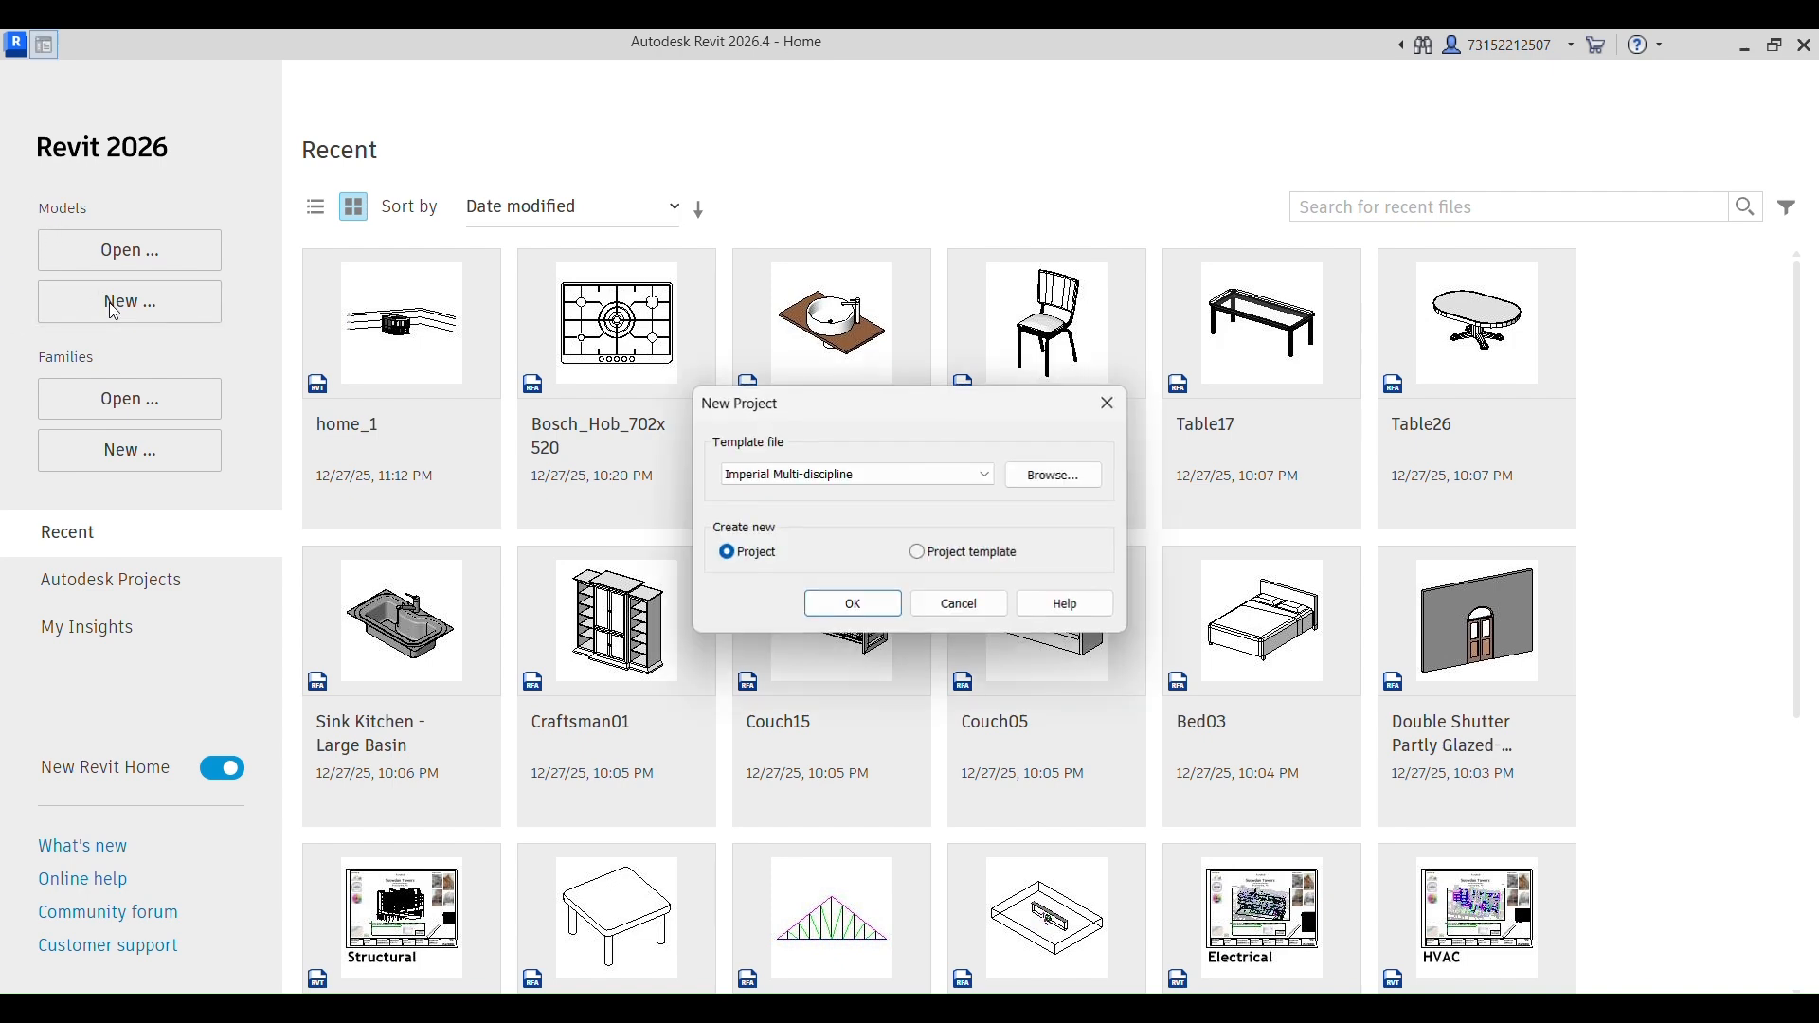
{"action": "left_click", "coordinate": [1053, 474]}
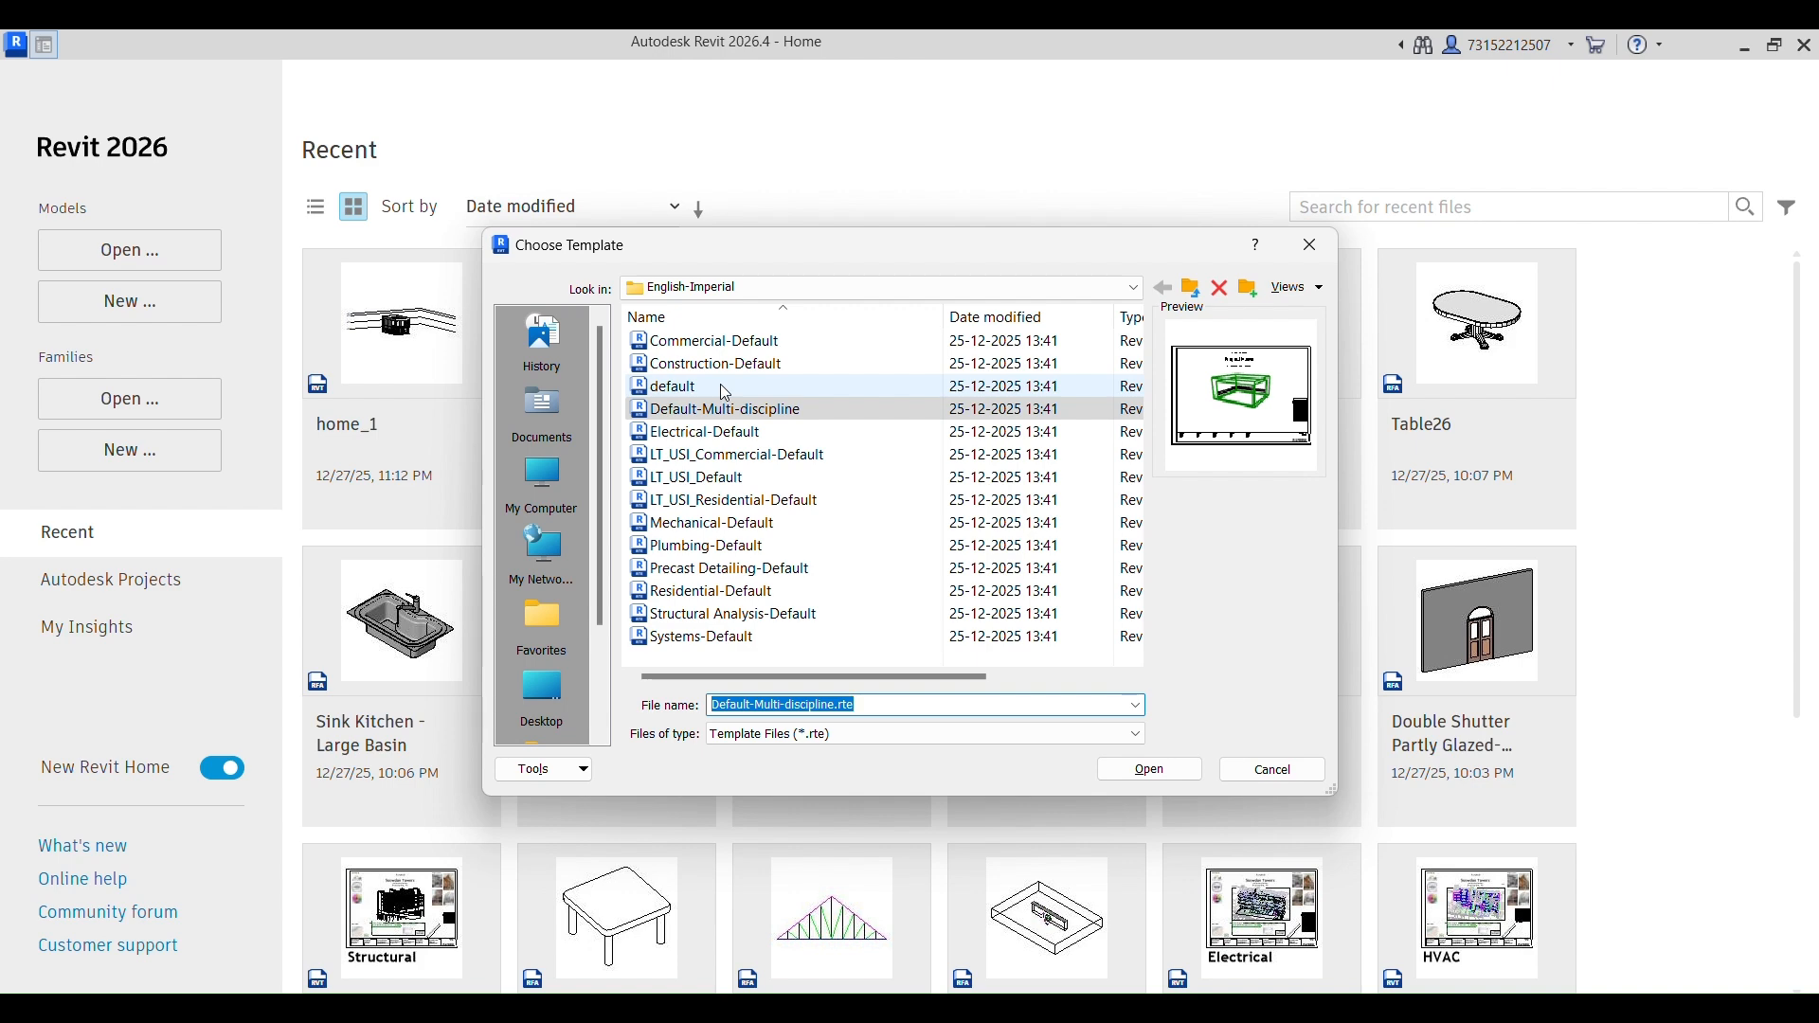
{"action": "left_click", "coordinate": [702, 387]}
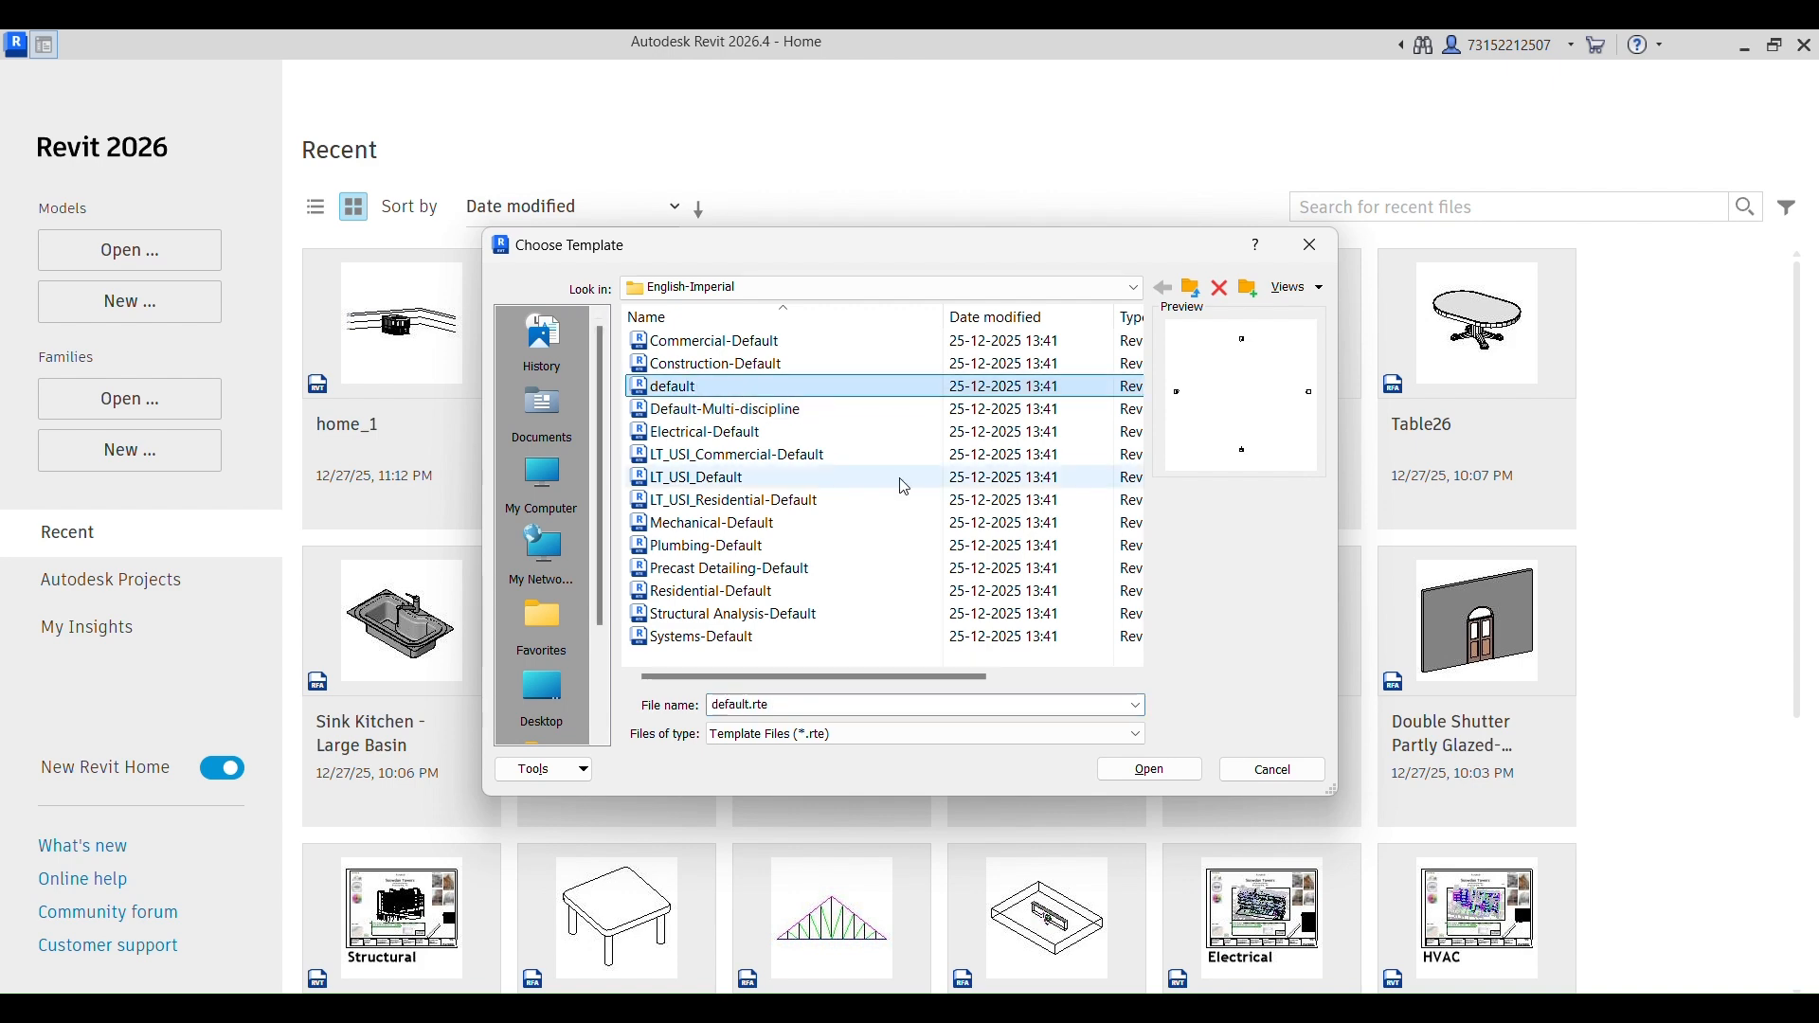
{"action": "left_click", "coordinate": [1153, 768]}
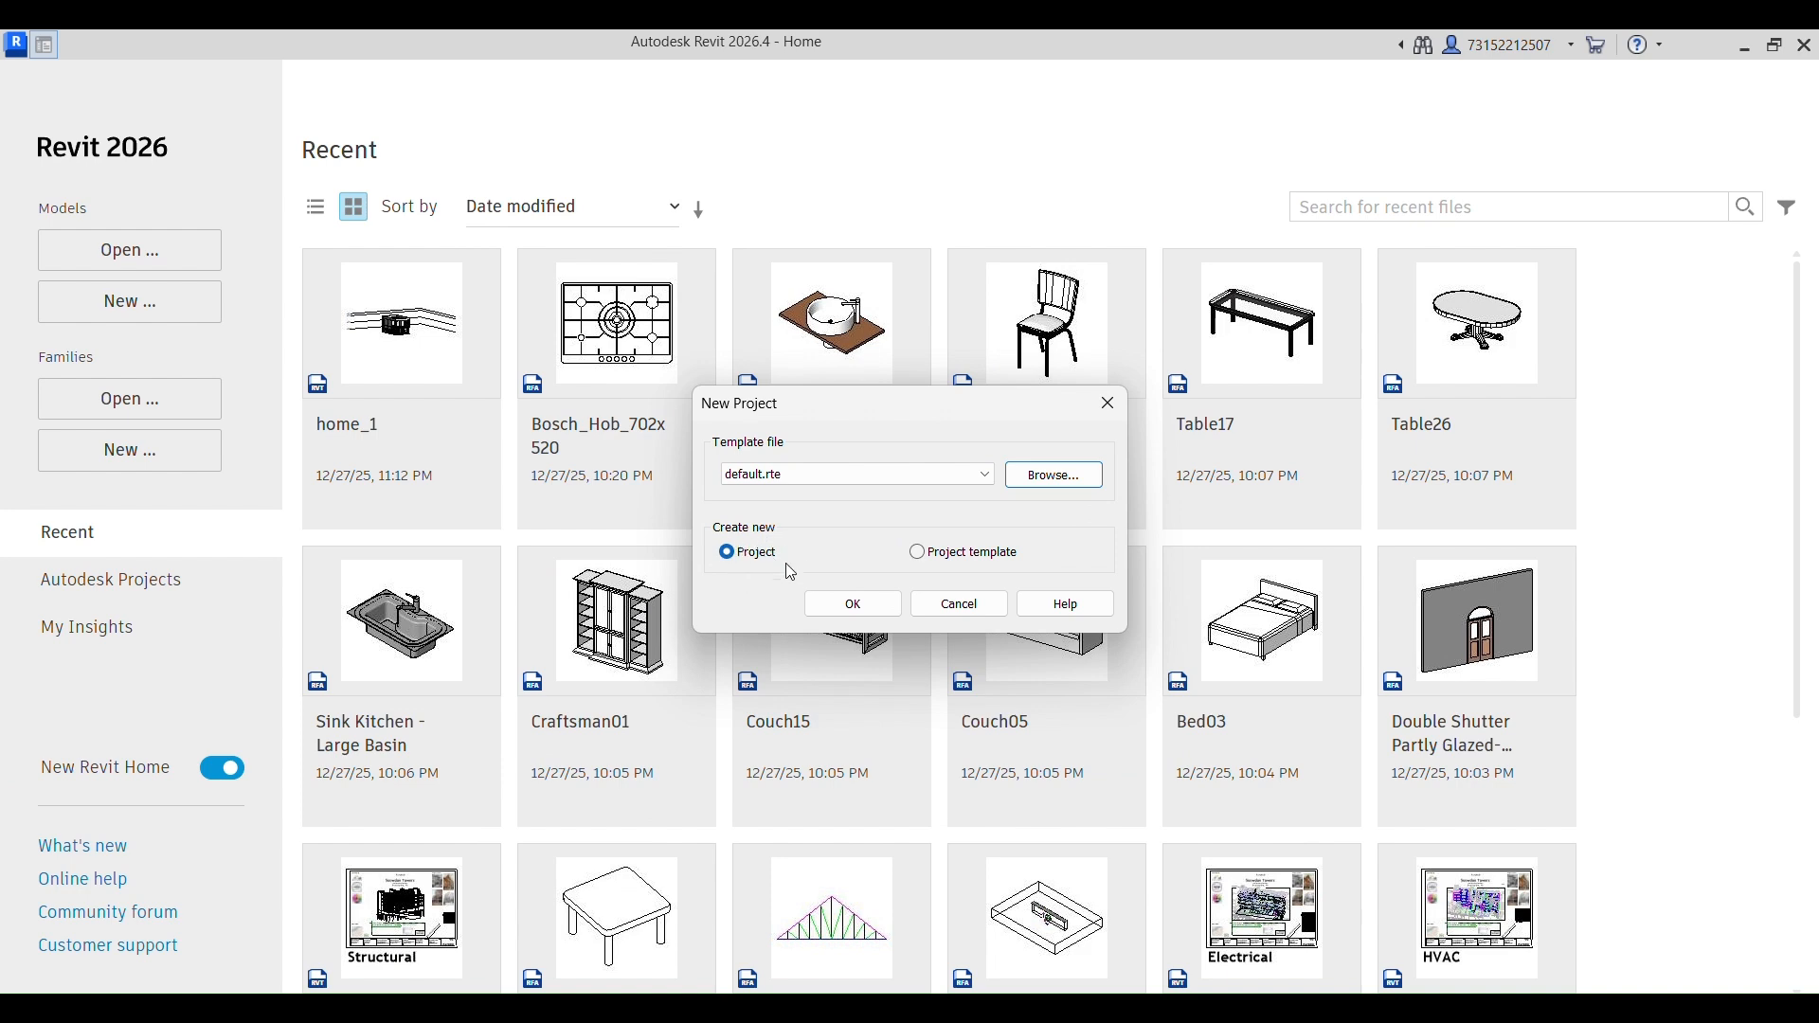
{"action": "left_click", "coordinate": [853, 604]}
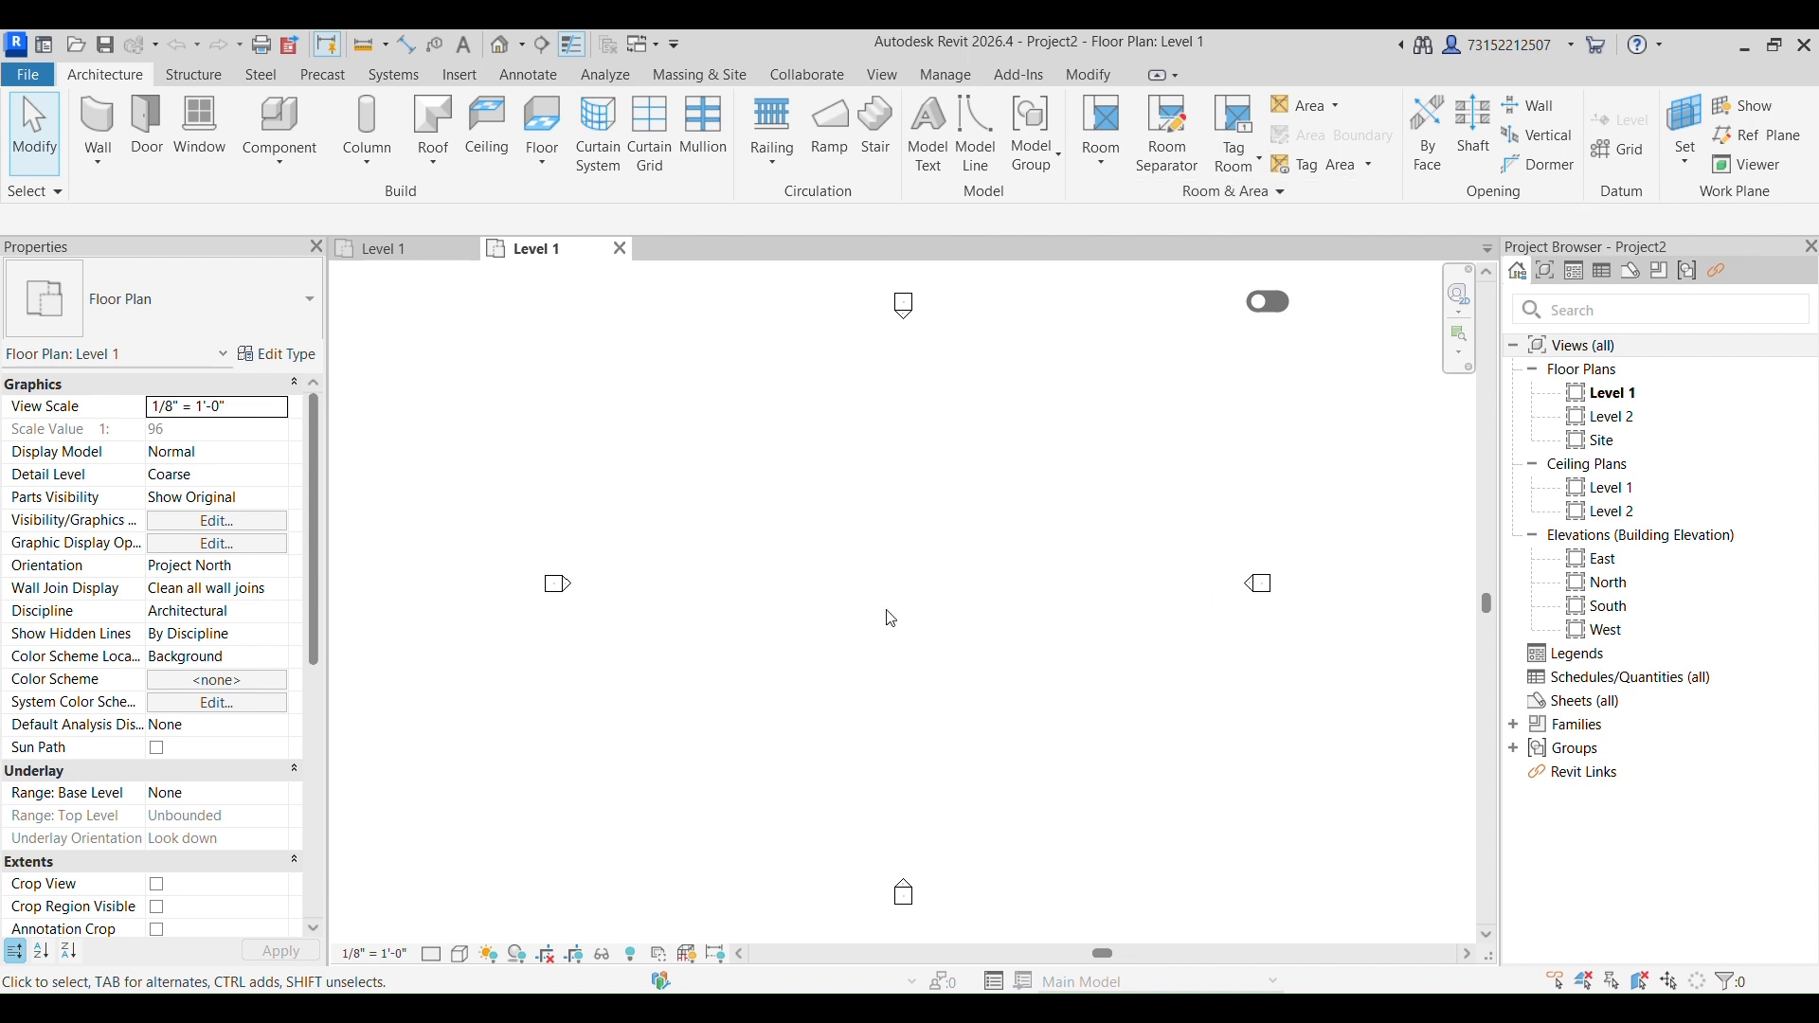
Examine the tool sets for structure, steel, precast, systems, insert, annotate, analyze, massing and site, modify and architecture.
{"action": "left_click", "coordinate": [225, 80]}
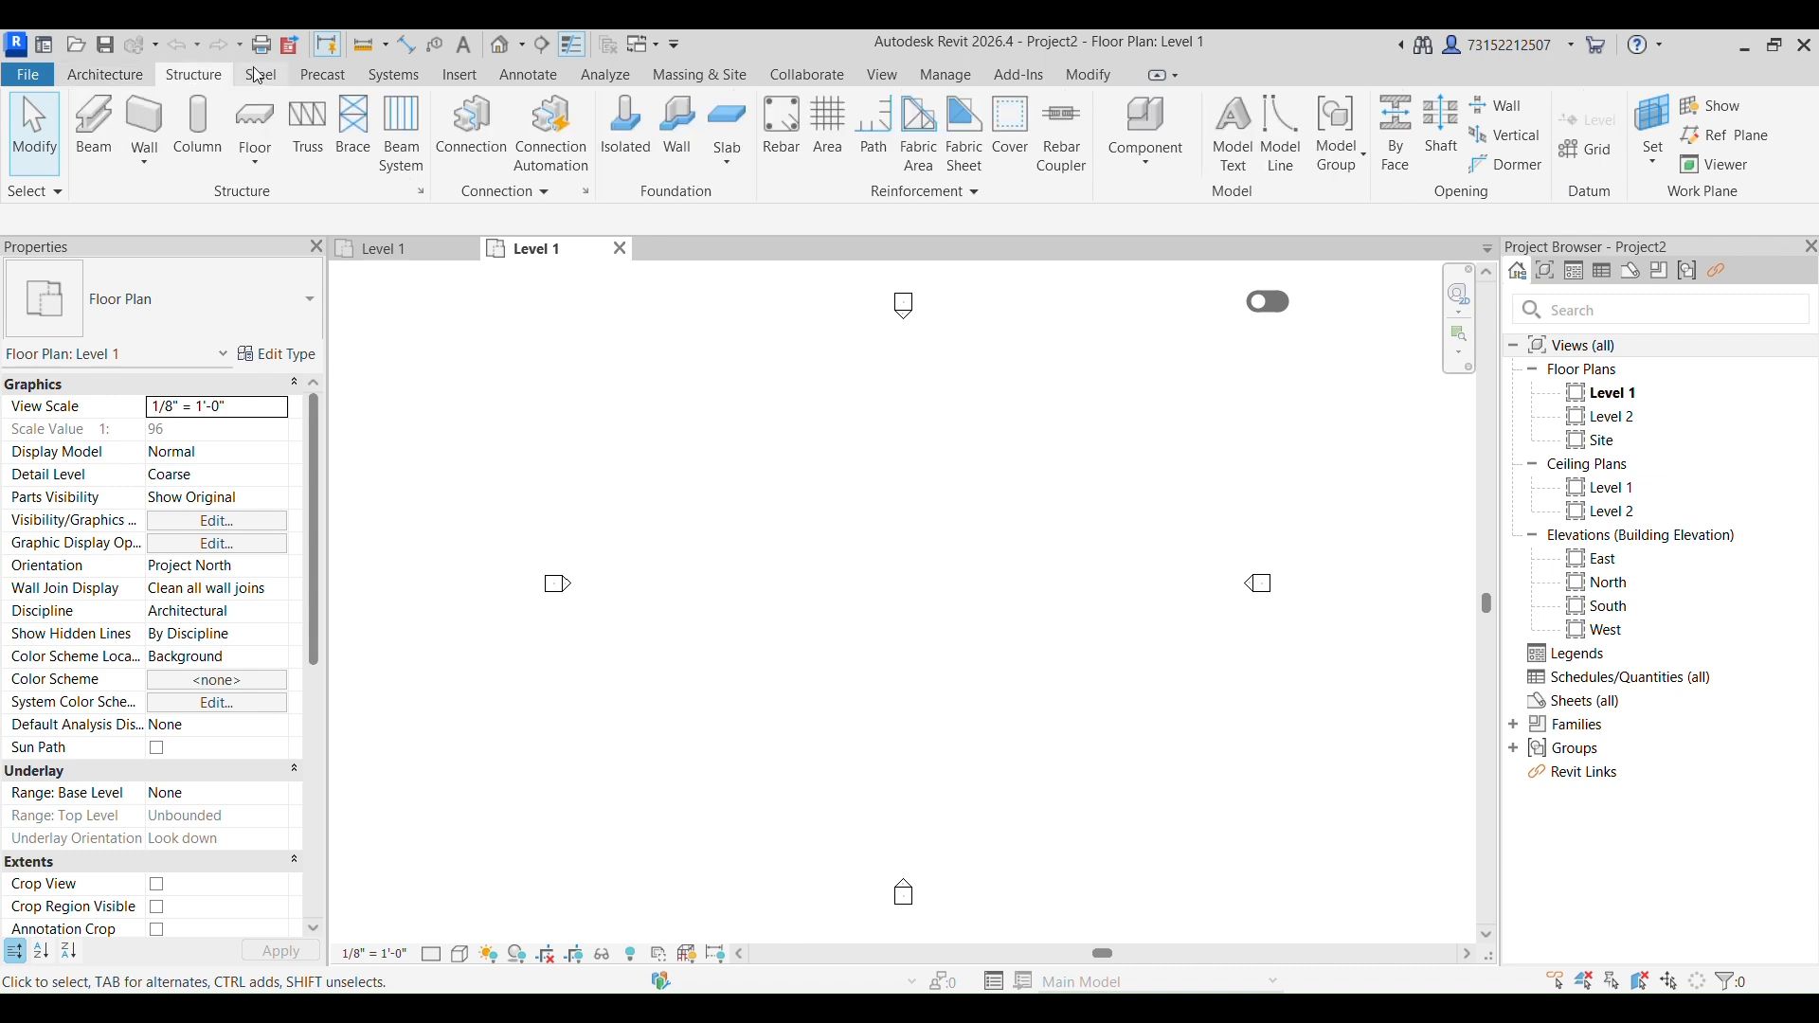
{"action": "left_click", "coordinate": [262, 75]}
{"action": "left_click", "coordinate": [319, 81]}
{"action": "left_click", "coordinate": [391, 81]}
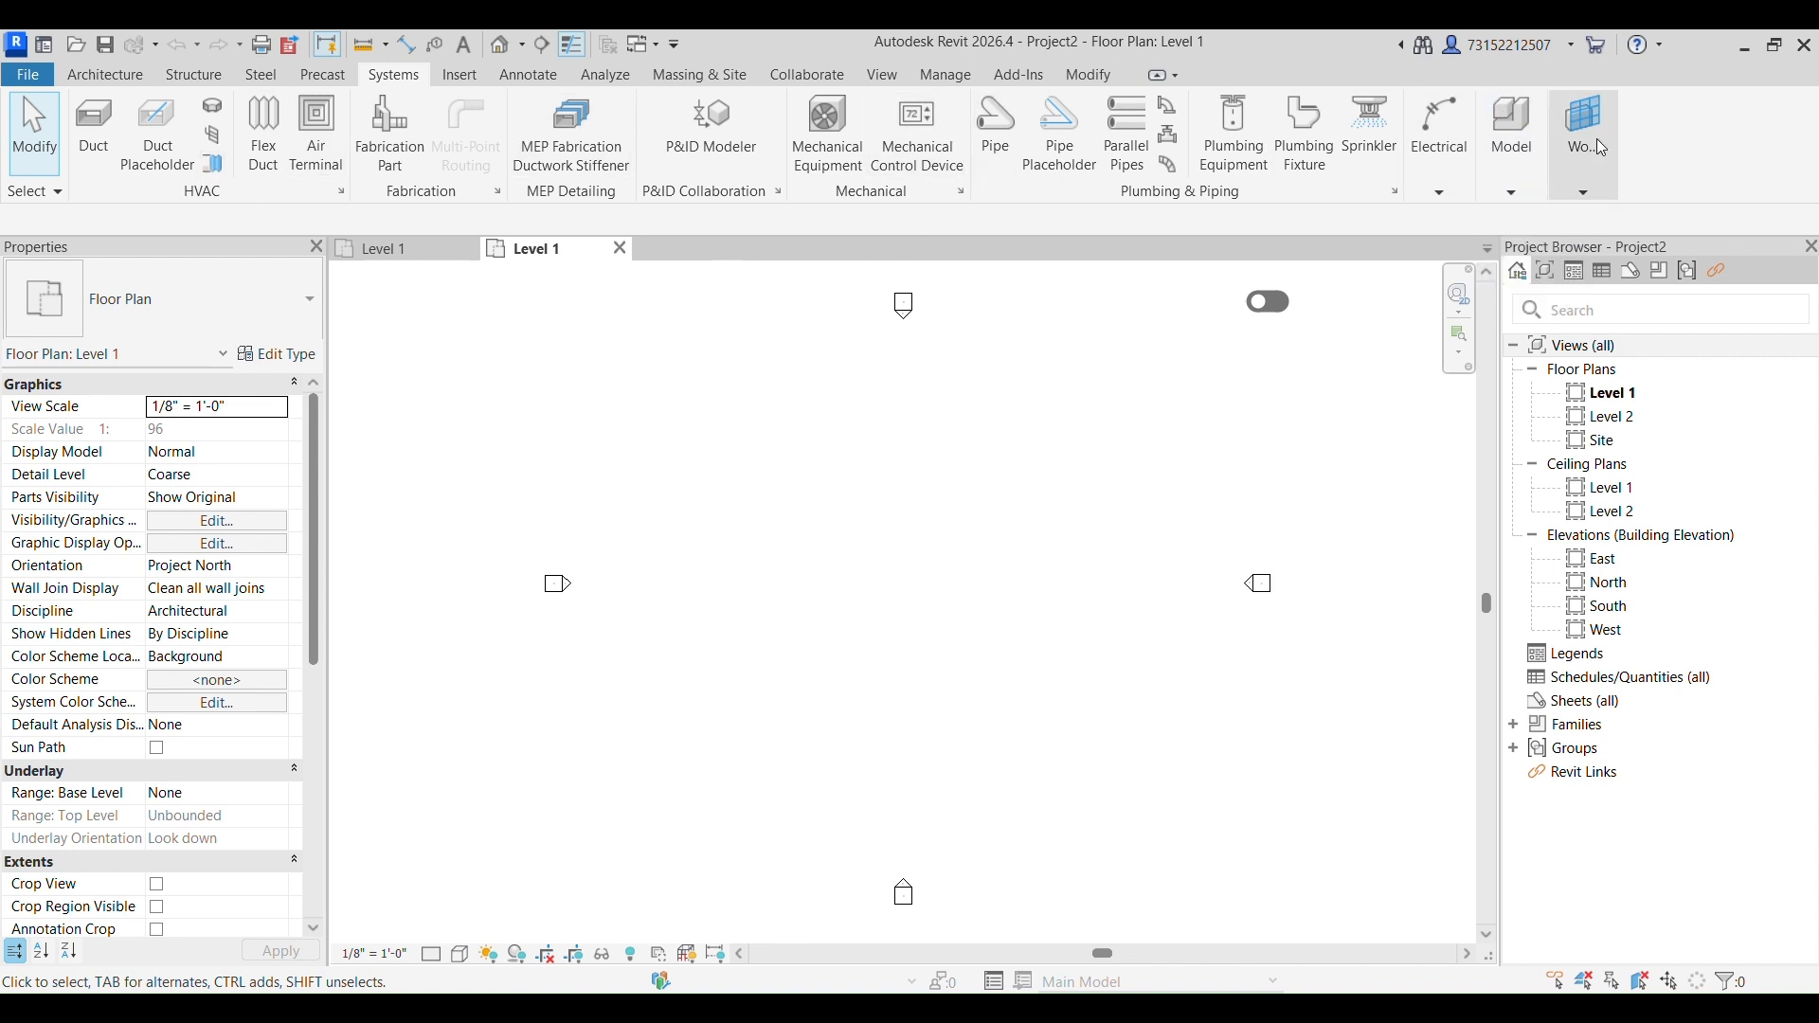
{"action": "mouse_move", "coordinate": [1608, 149]}
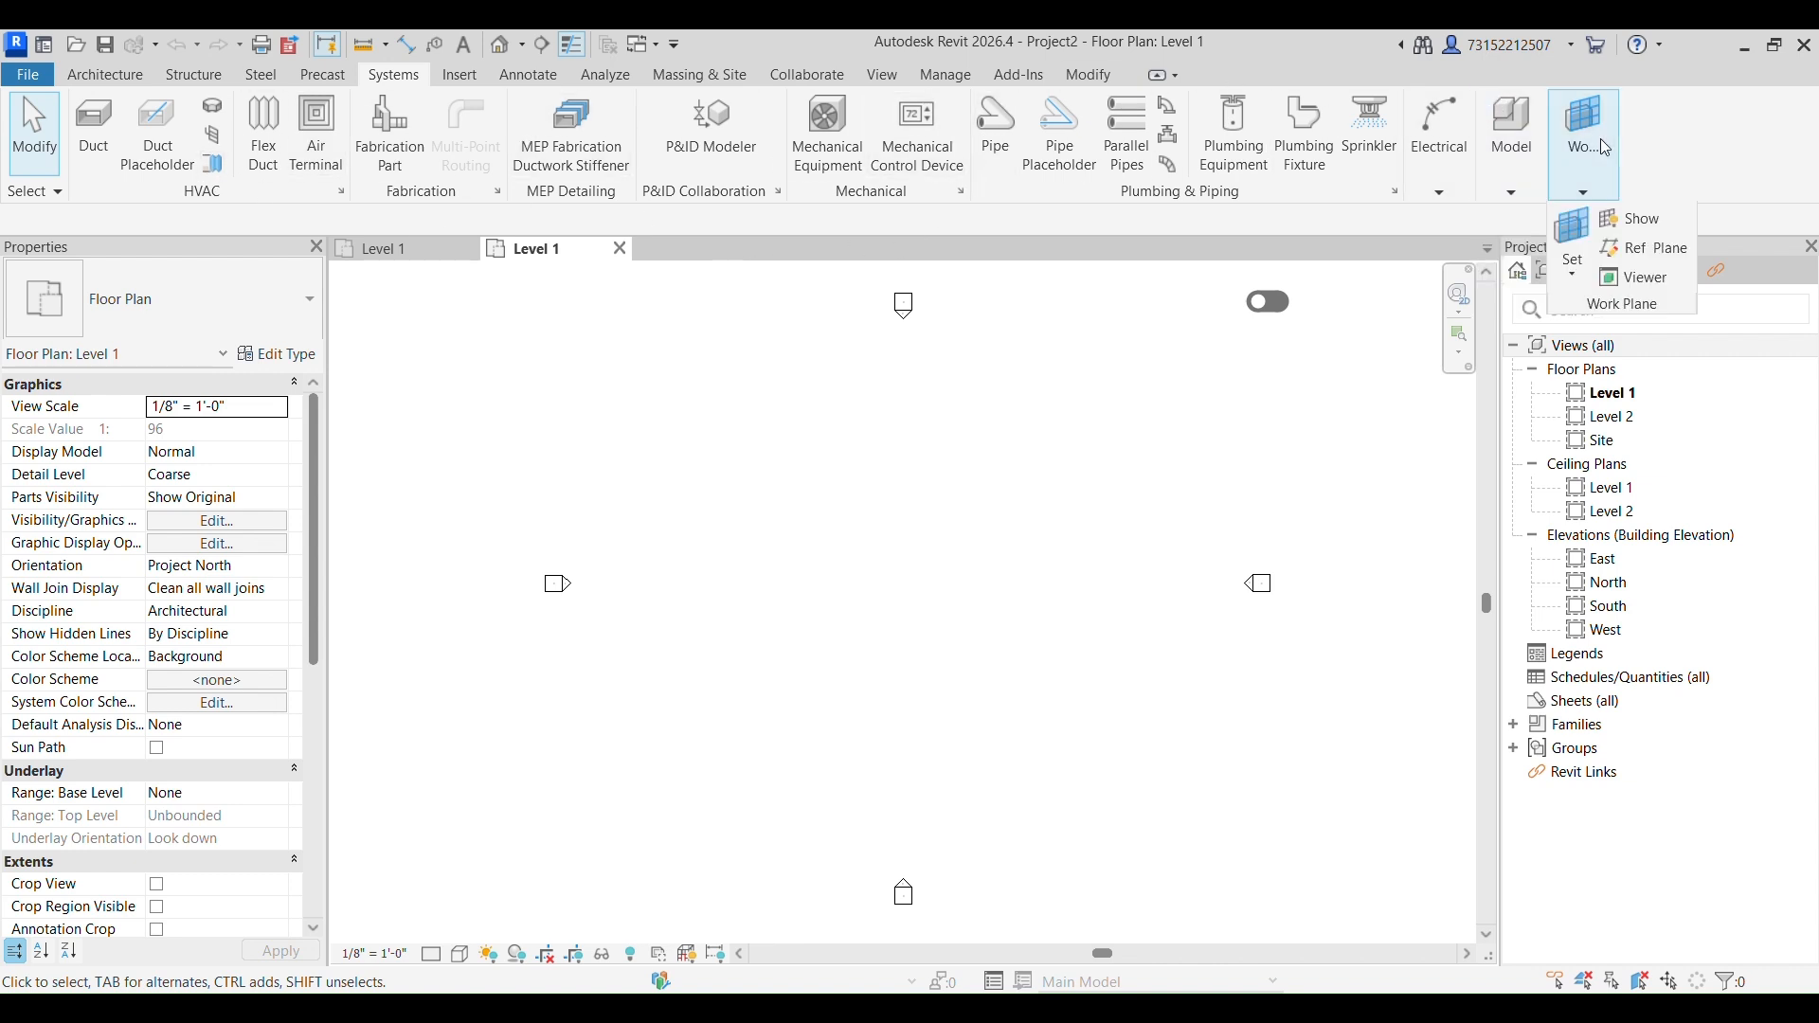
{"action": "left_click", "coordinate": [468, 80]}
{"action": "left_click", "coordinate": [528, 75]}
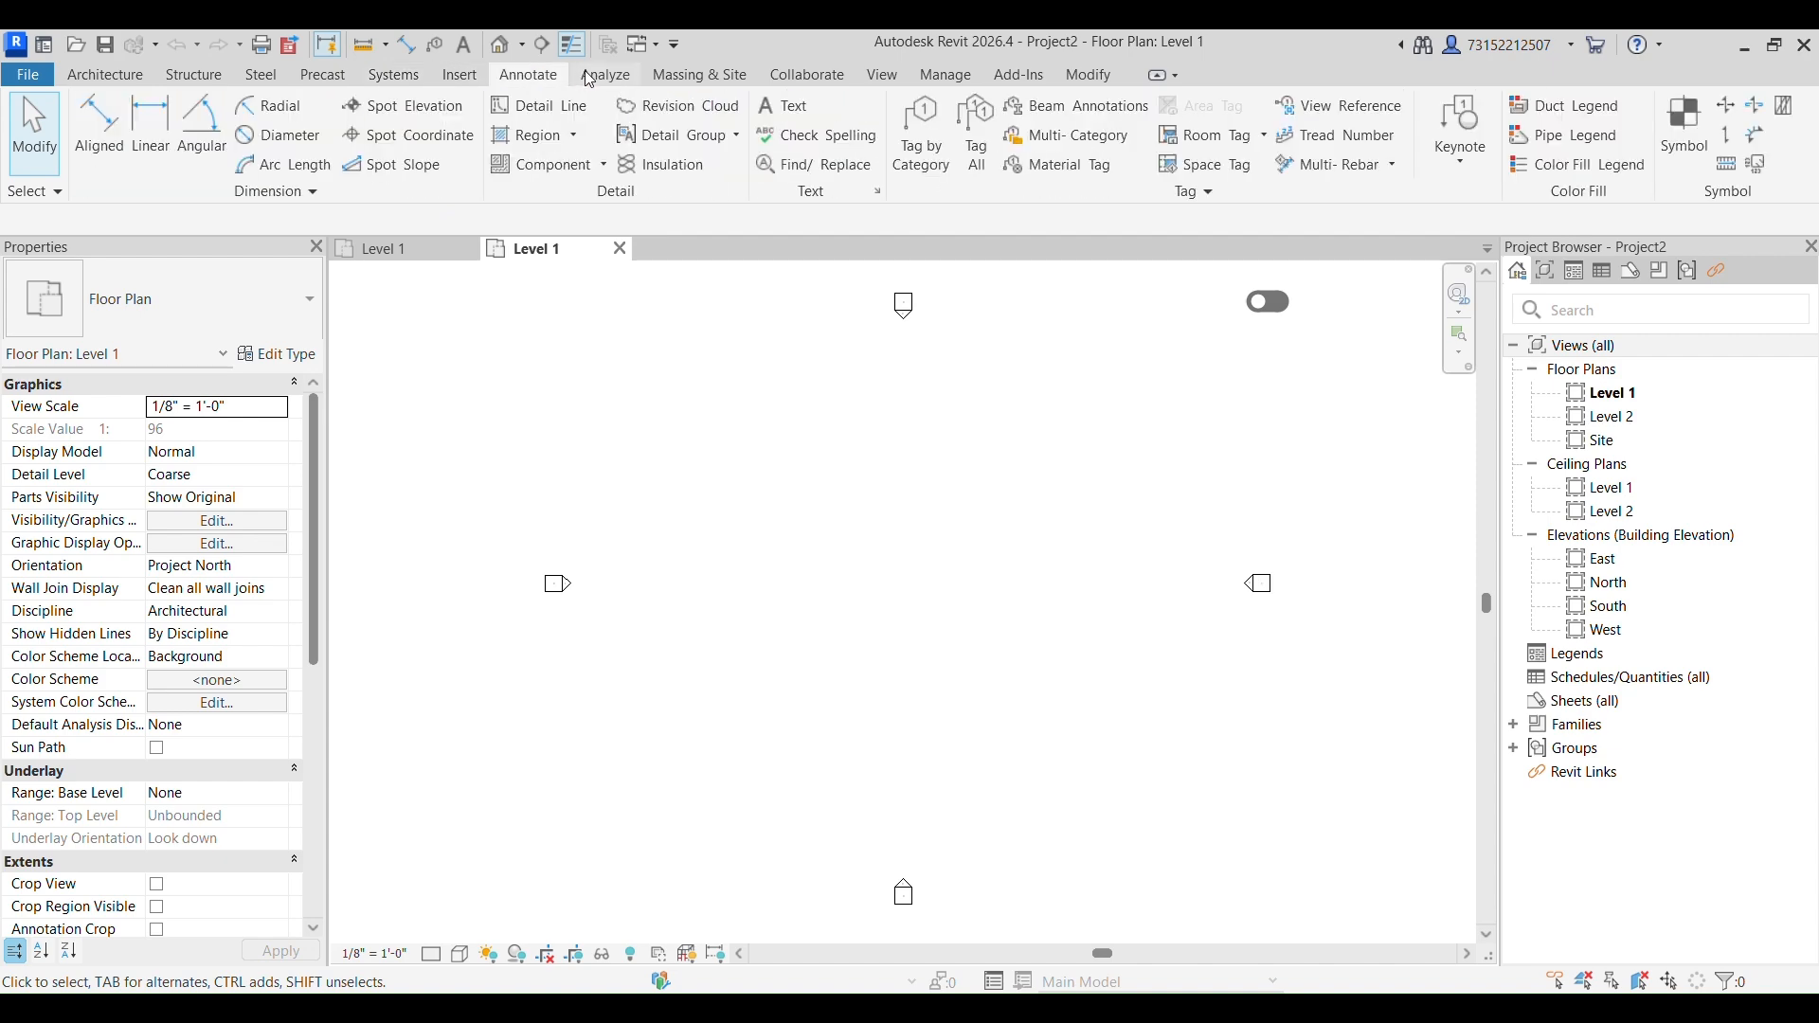
{"action": "left_click", "coordinate": [589, 75]}
{"action": "left_click", "coordinate": [698, 75]}
{"action": "left_click", "coordinate": [1089, 76]}
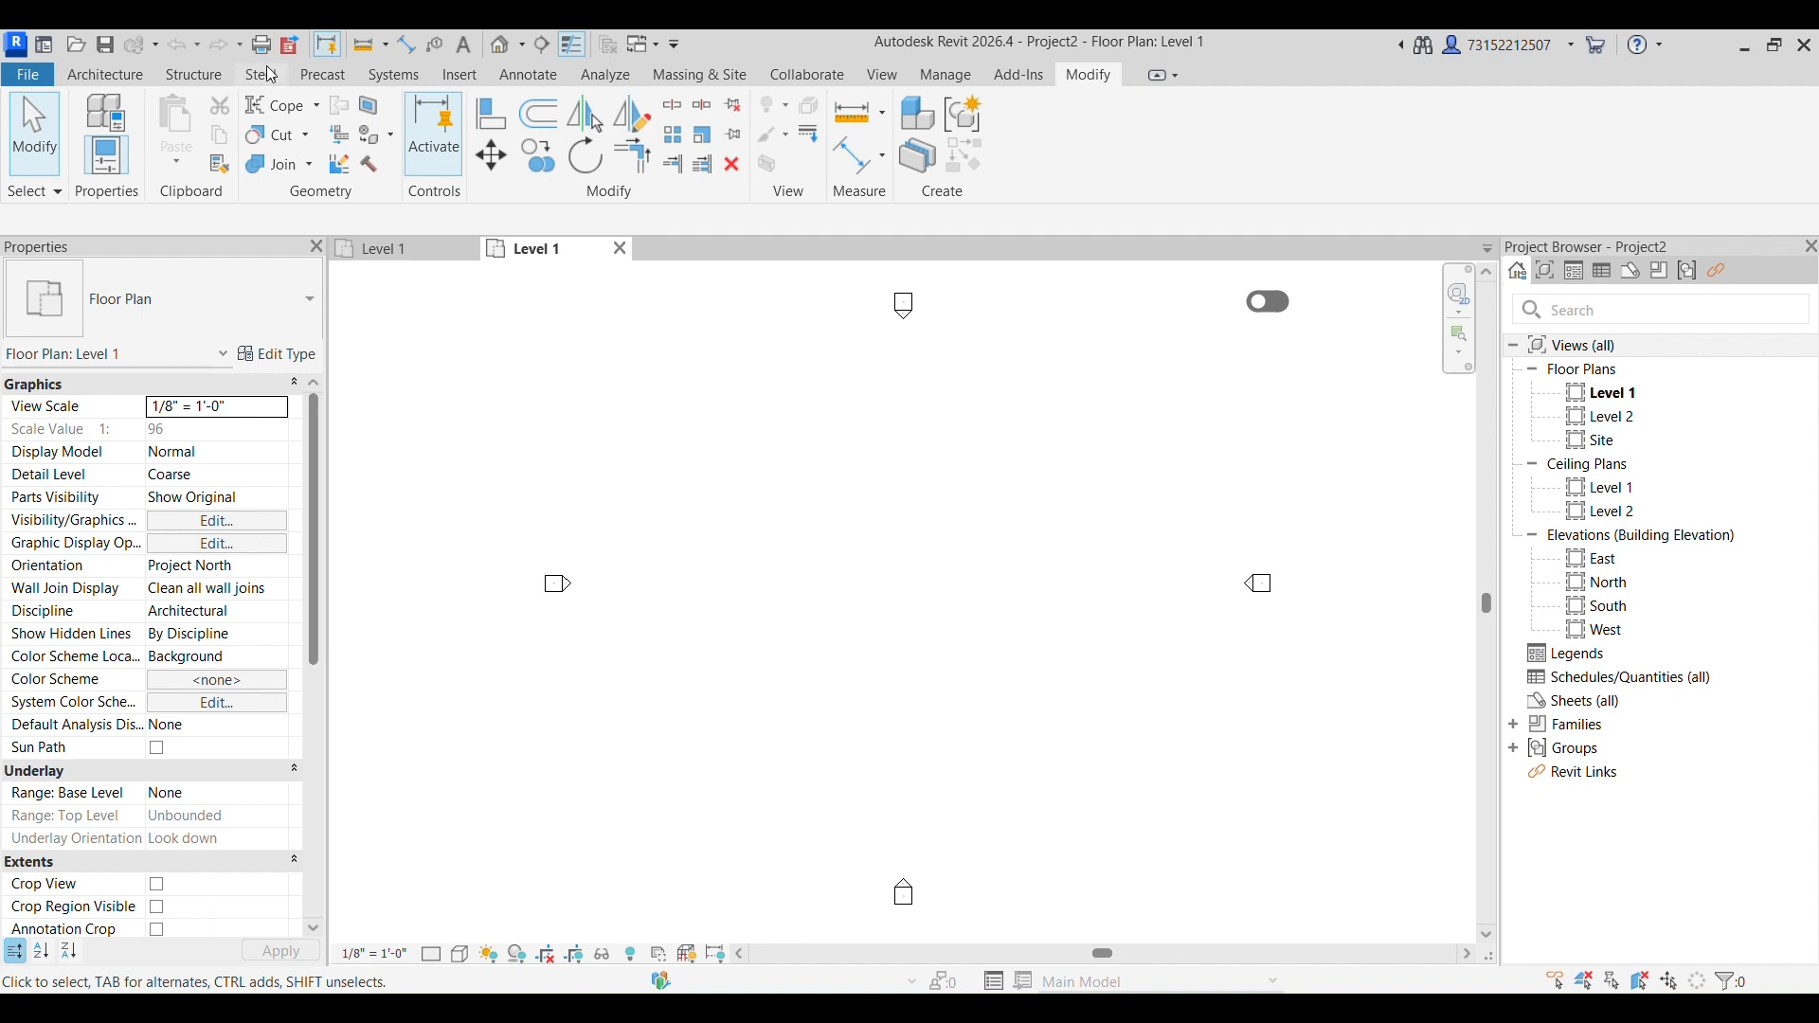
{"action": "left_click", "coordinate": [99, 75]}
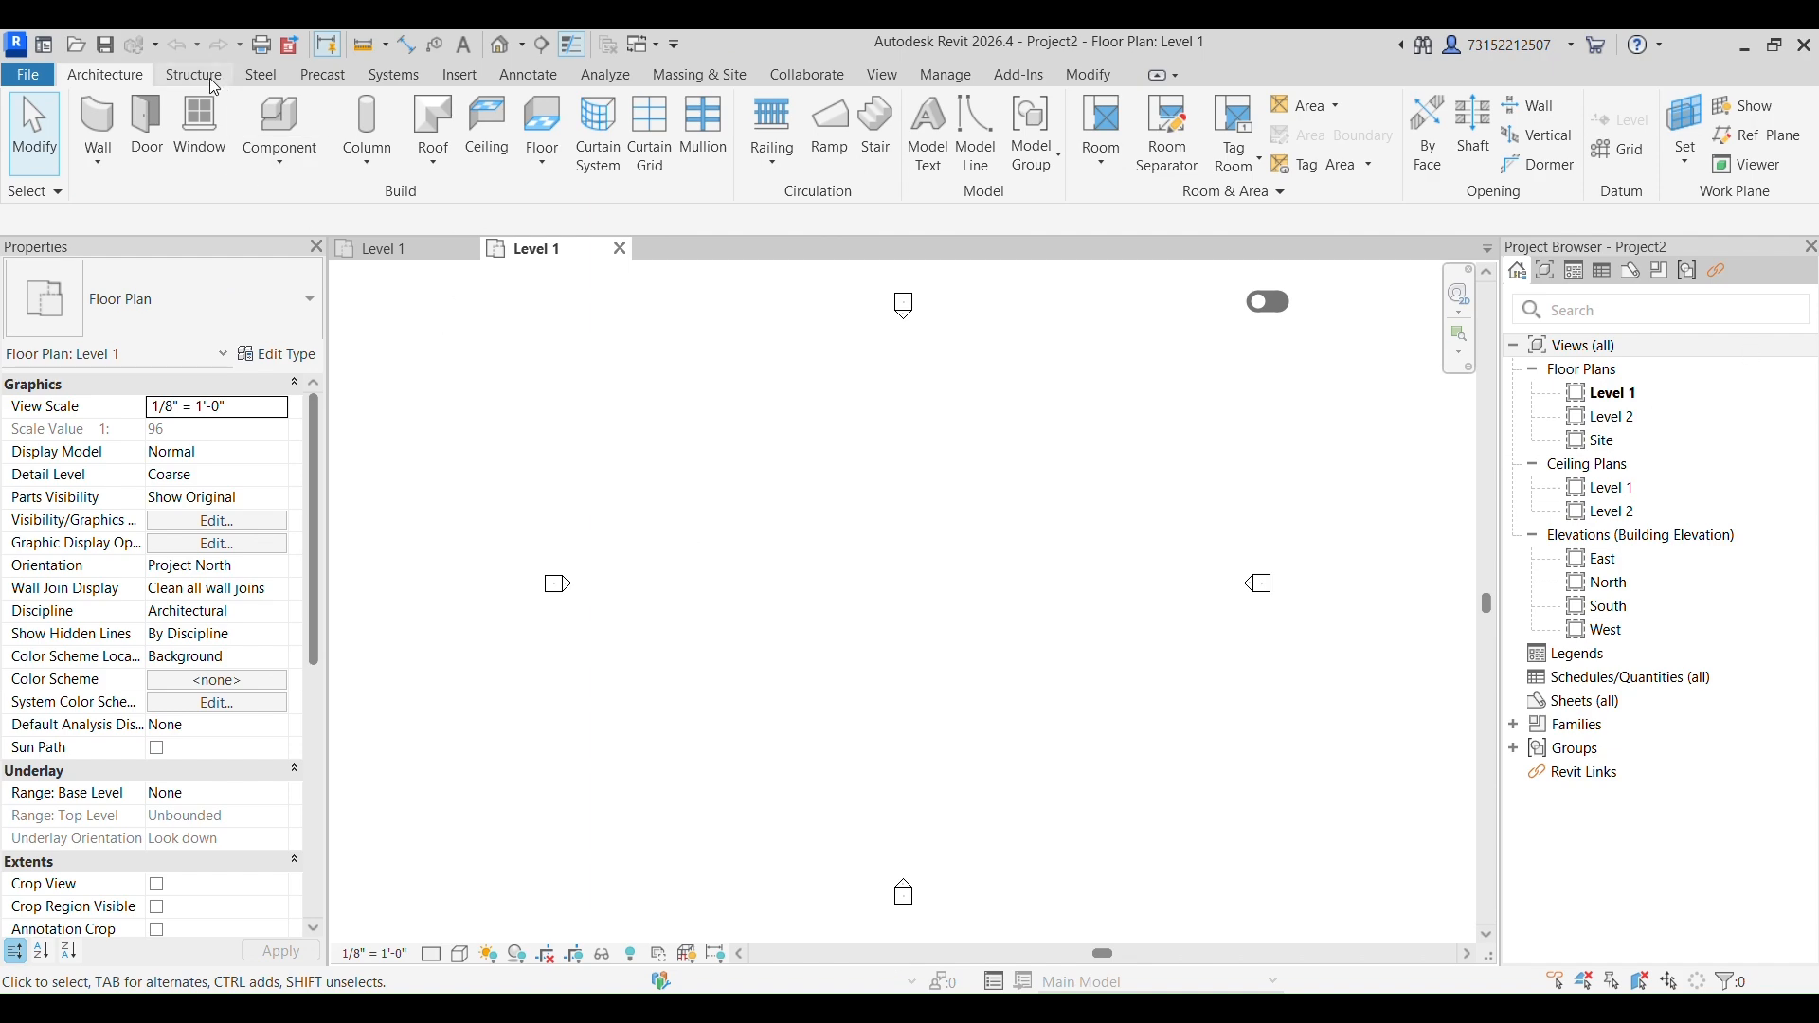
{"action": "scroll", "coordinate": [208, 77], "scroll_direction": "down", "scroll_amount": 3}
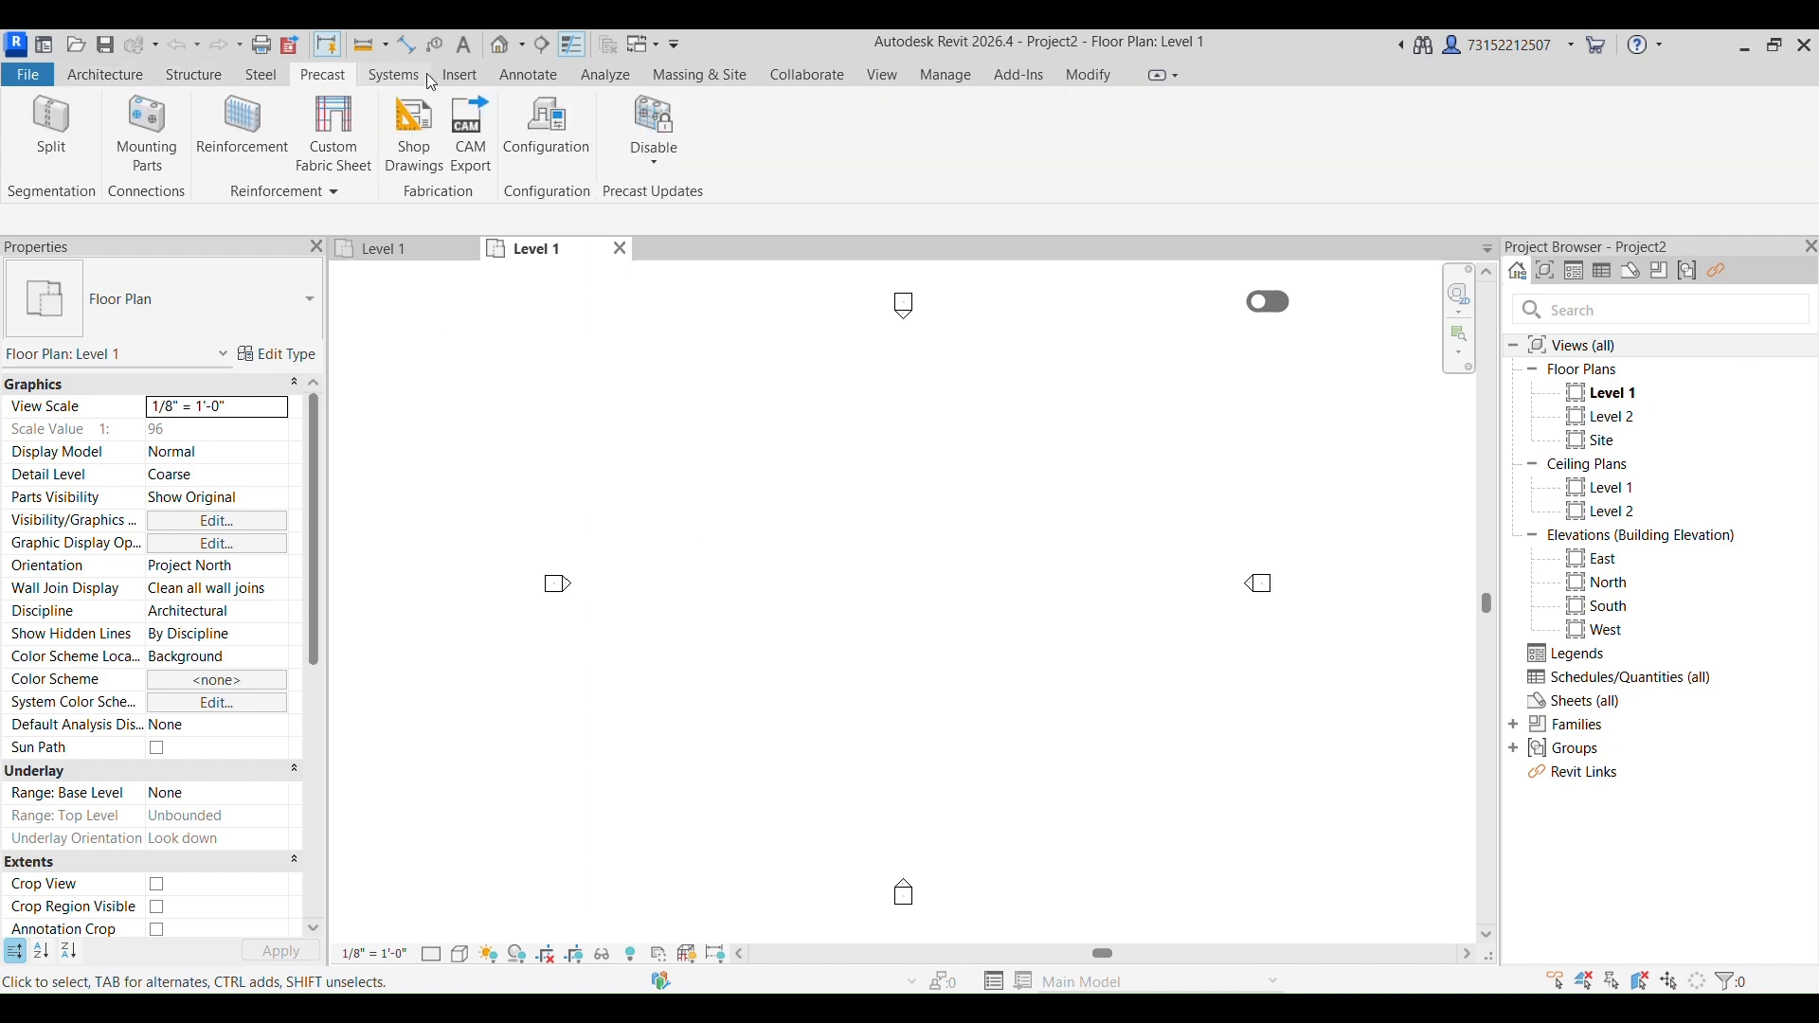
{"action": "scroll", "coordinate": [432, 82], "scroll_direction": "down", "scroll_amount": 4}
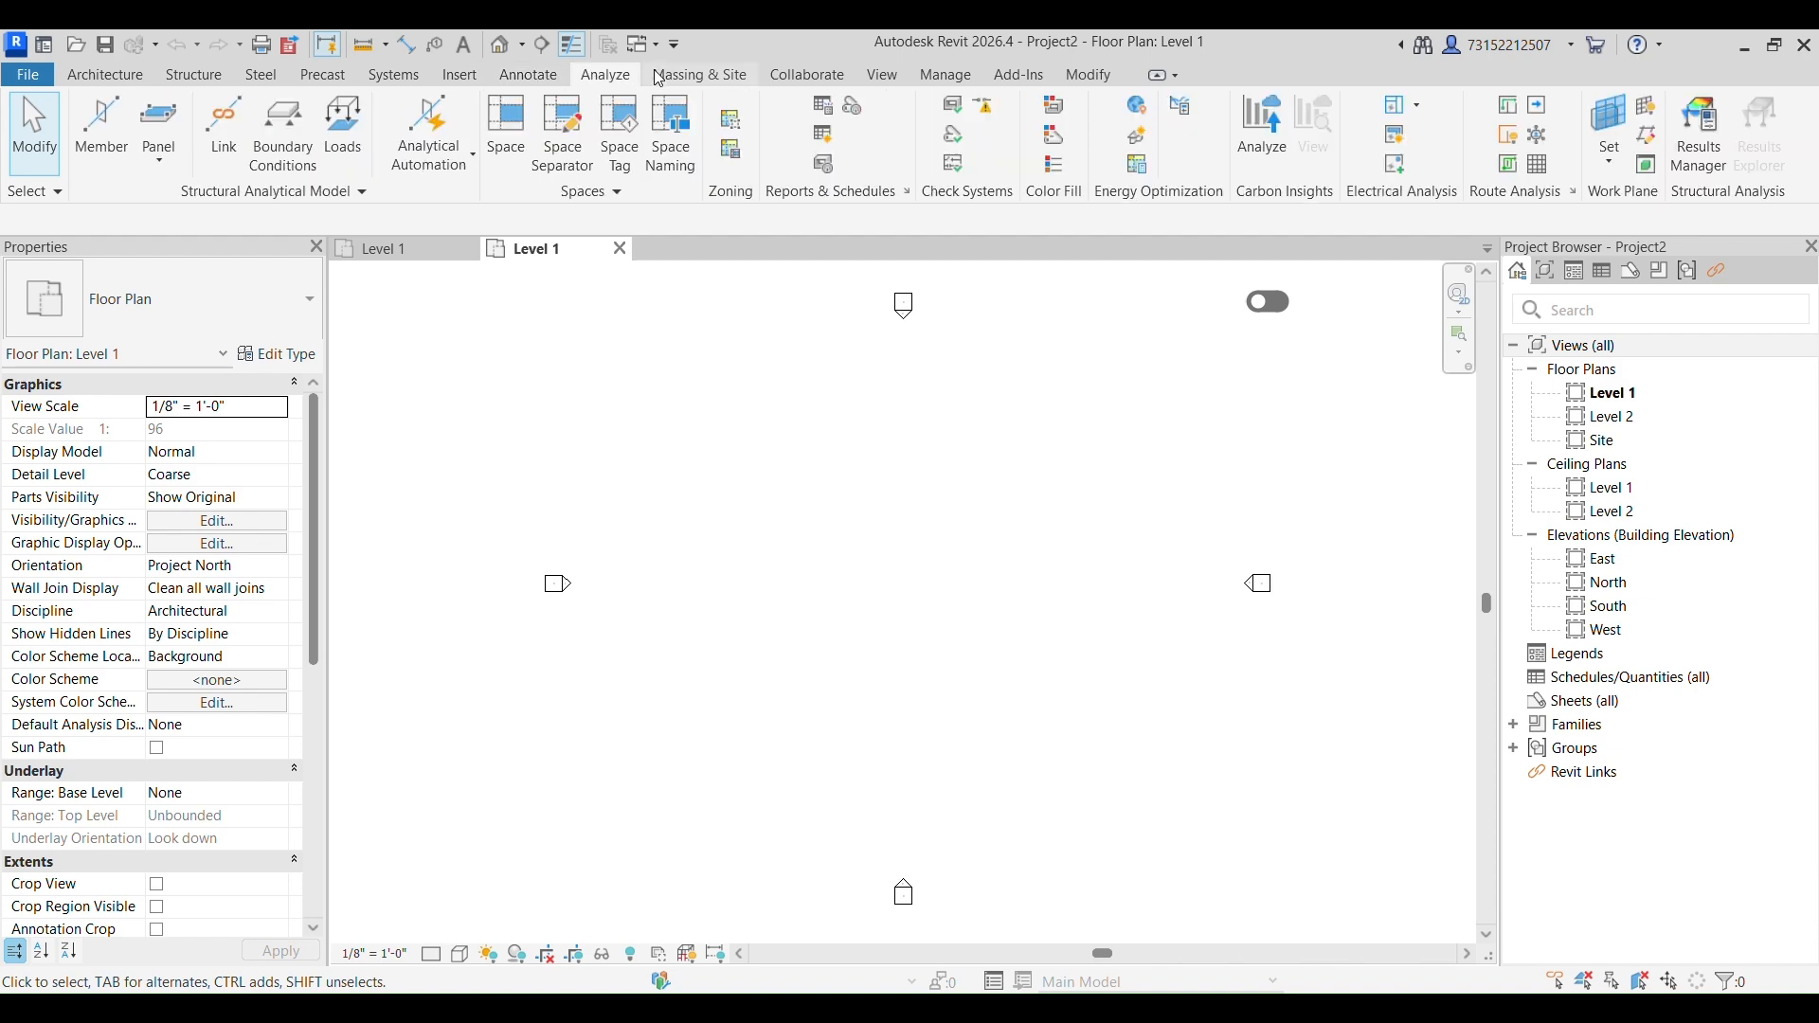
{"action": "scroll", "coordinate": [663, 79], "scroll_direction": "down", "scroll_amount": 1}
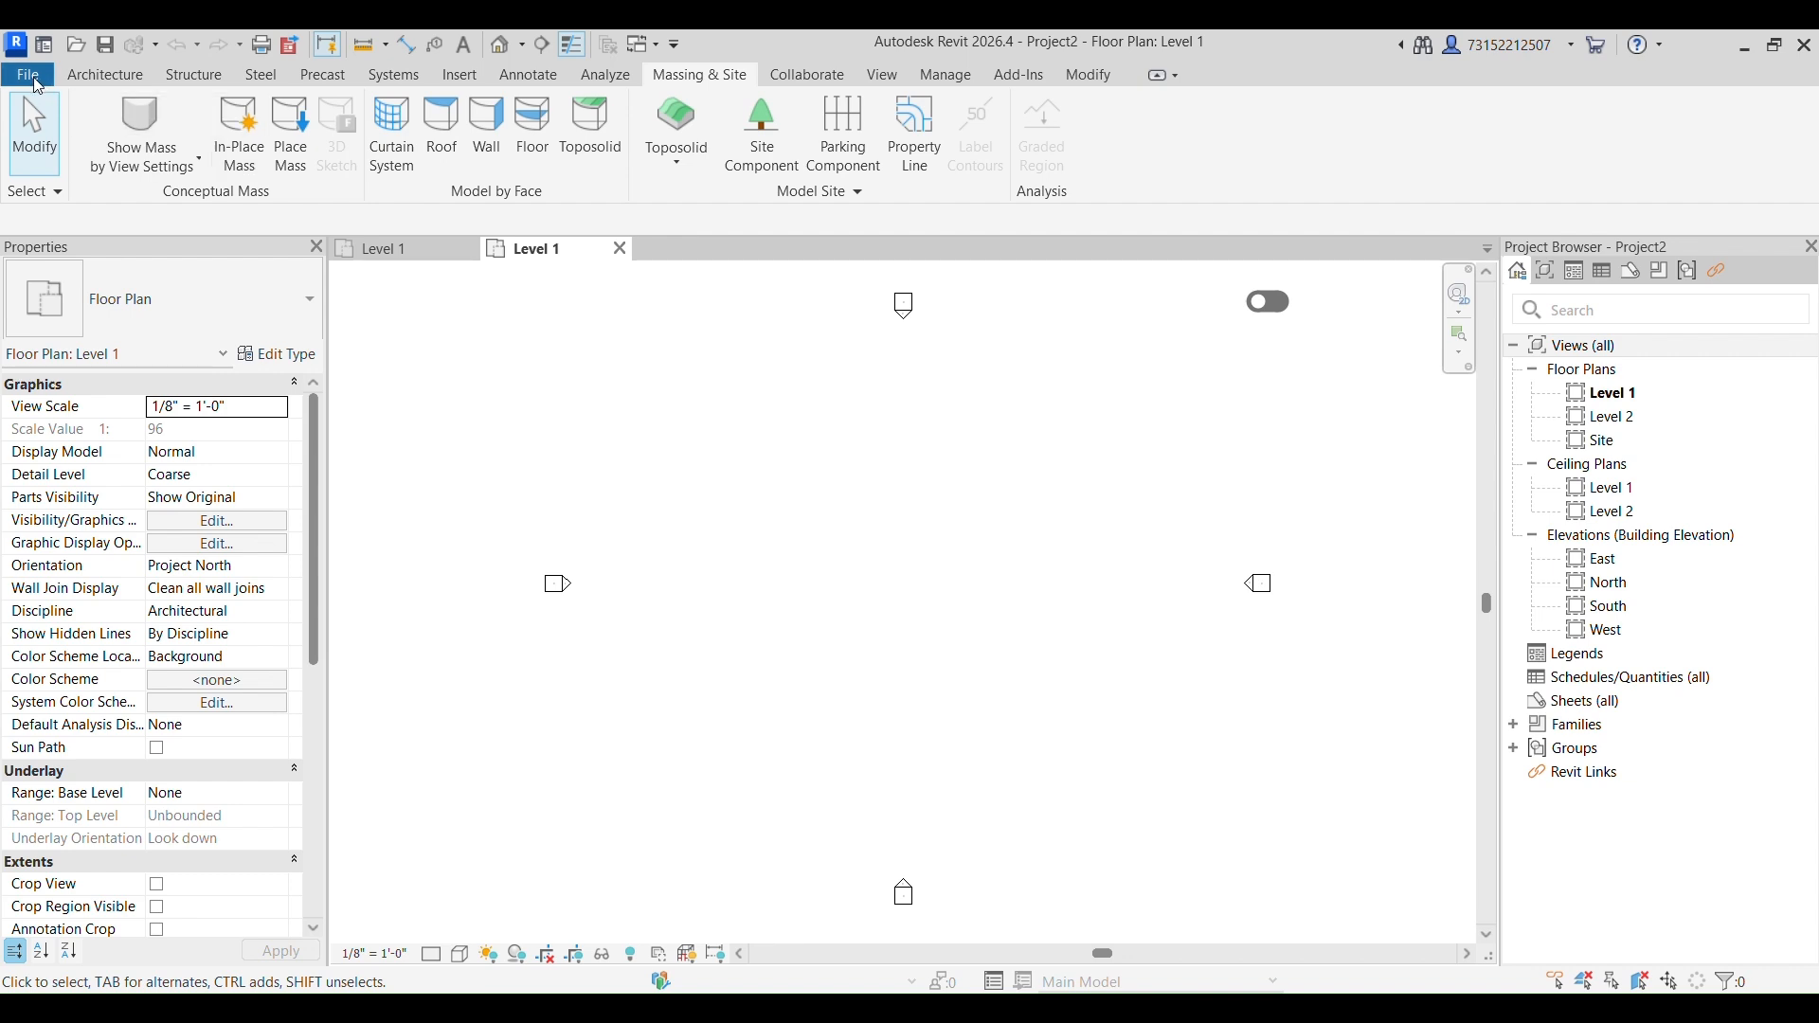
Examine the file commands for creating, opening, saving, exporting, printing and closing projects.
{"action": "left_click", "coordinate": [38, 84]}
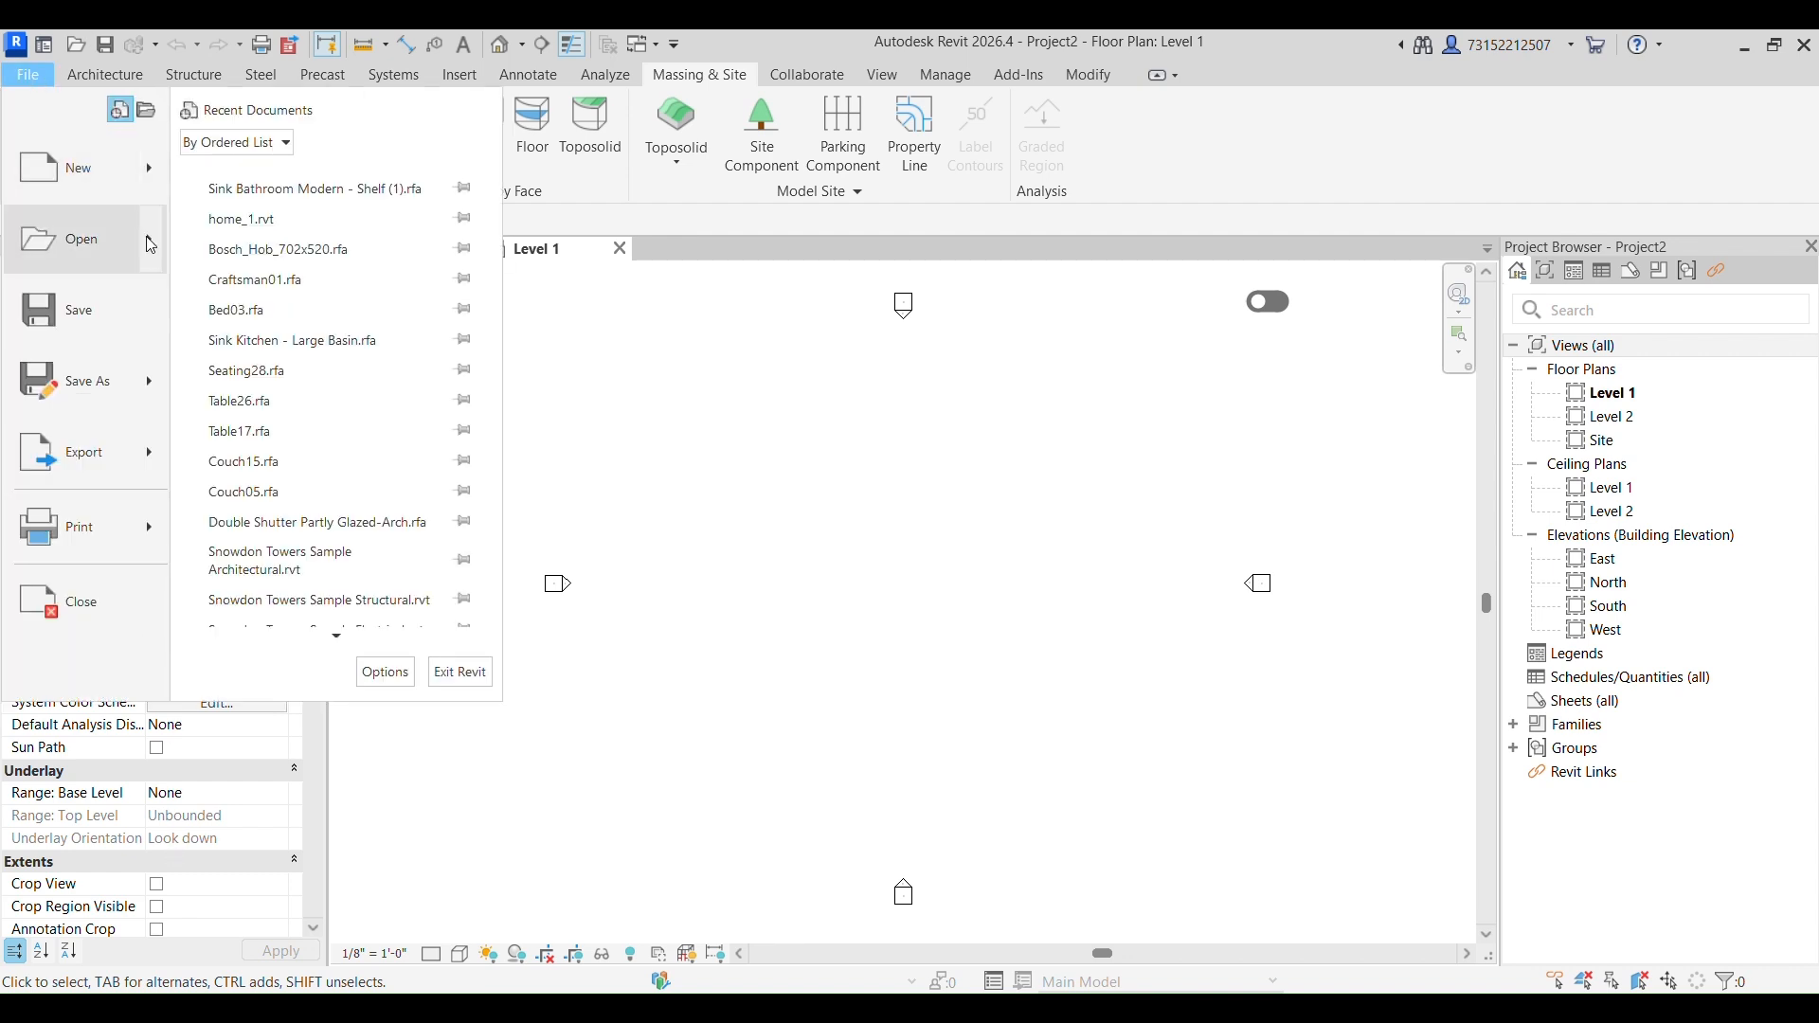
{"action": "mouse_move", "coordinate": [135, 199]}
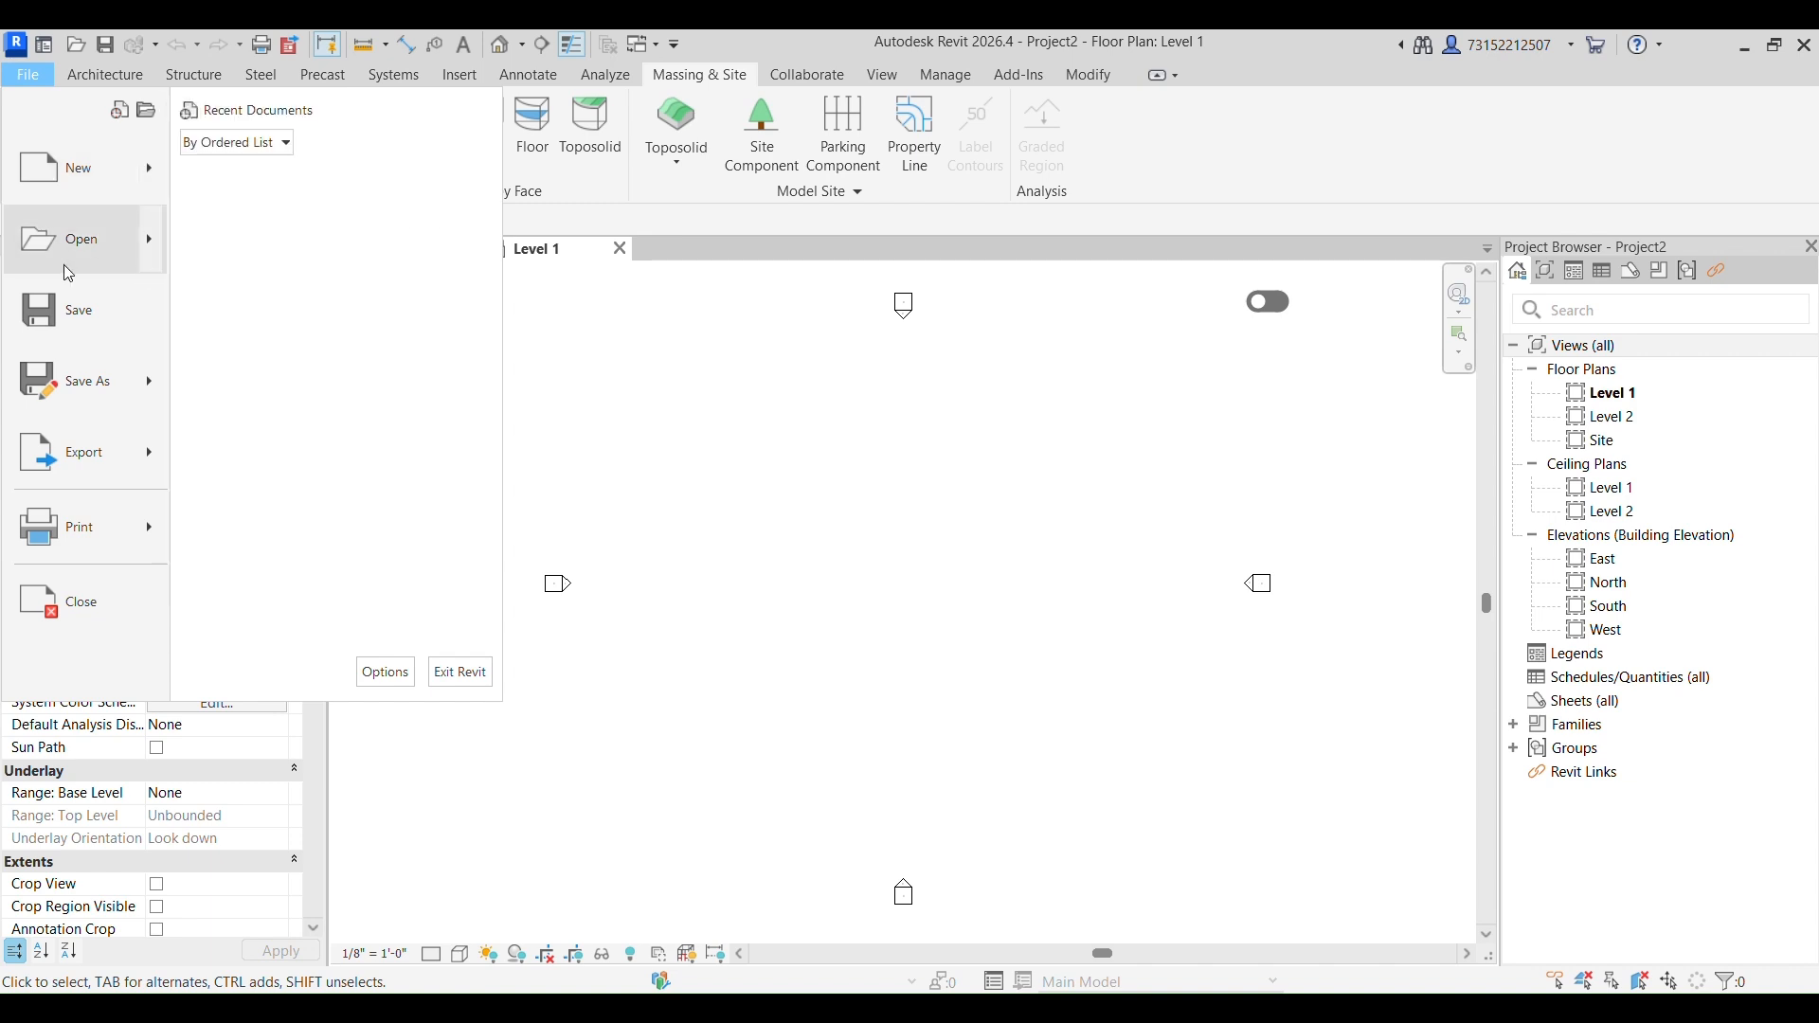
{"action": "mouse_move", "coordinate": [64, 271]}
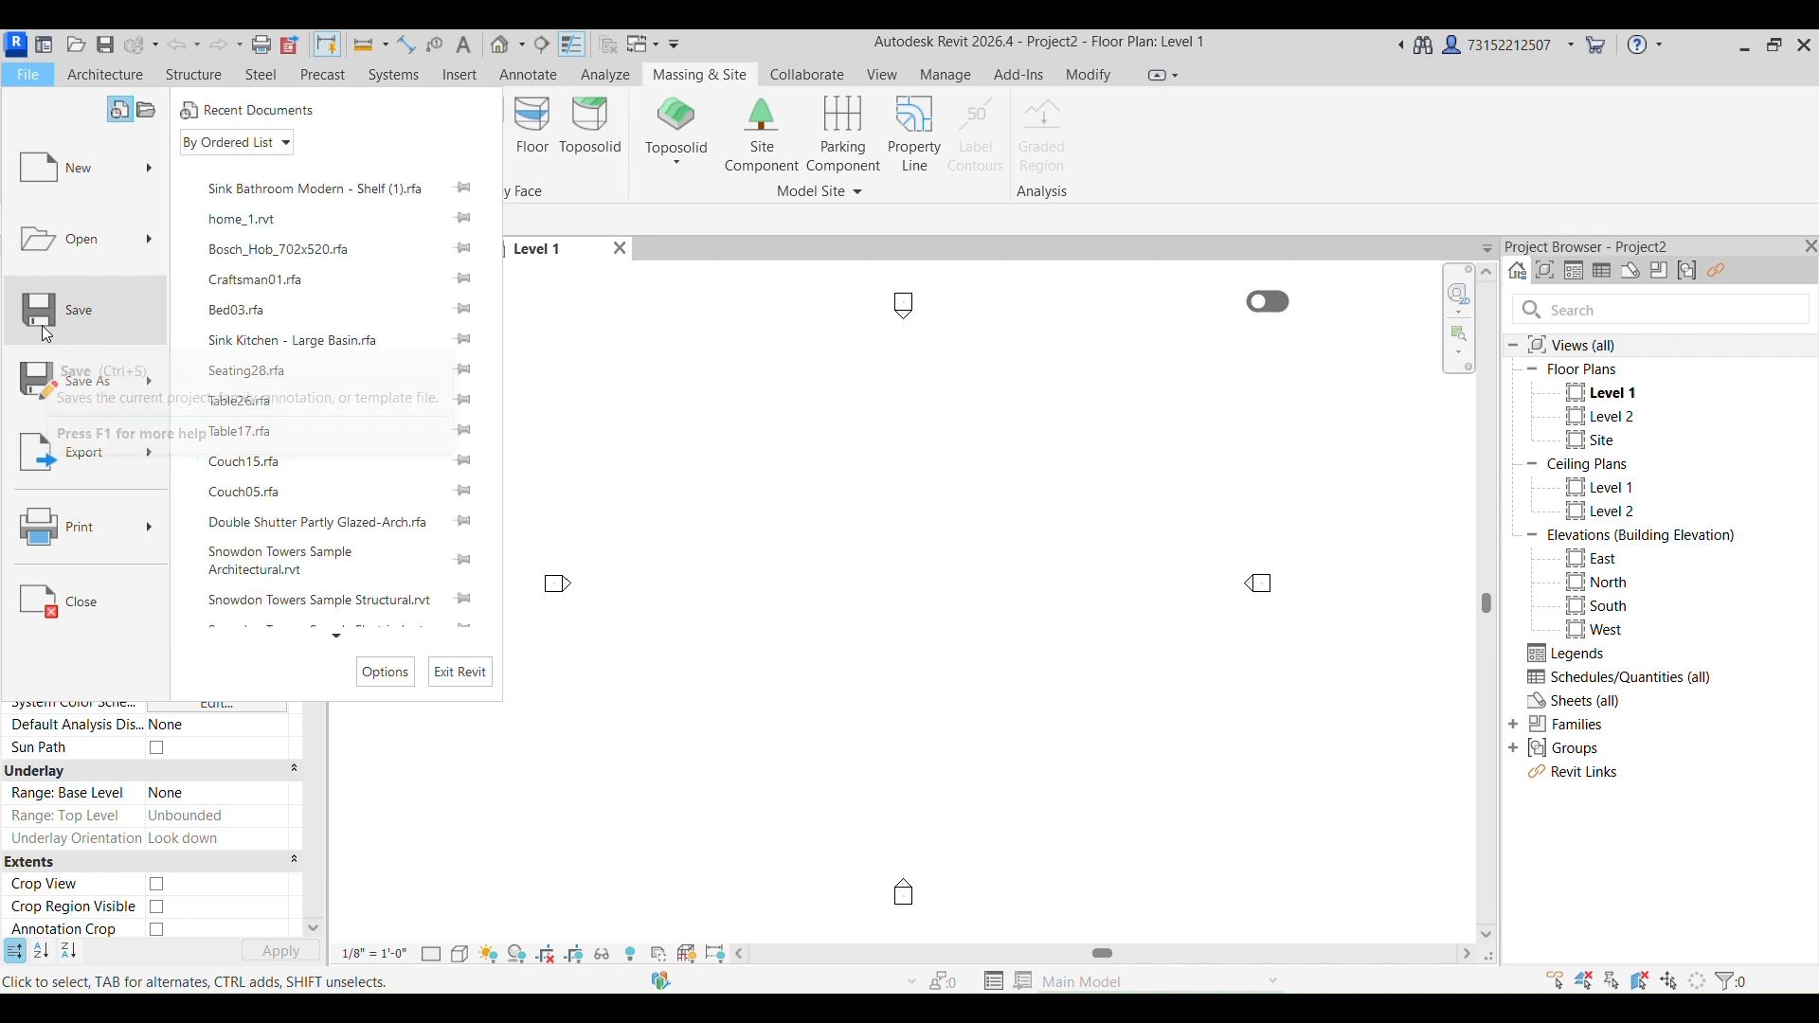
{"action": "mouse_move", "coordinate": [66, 375]}
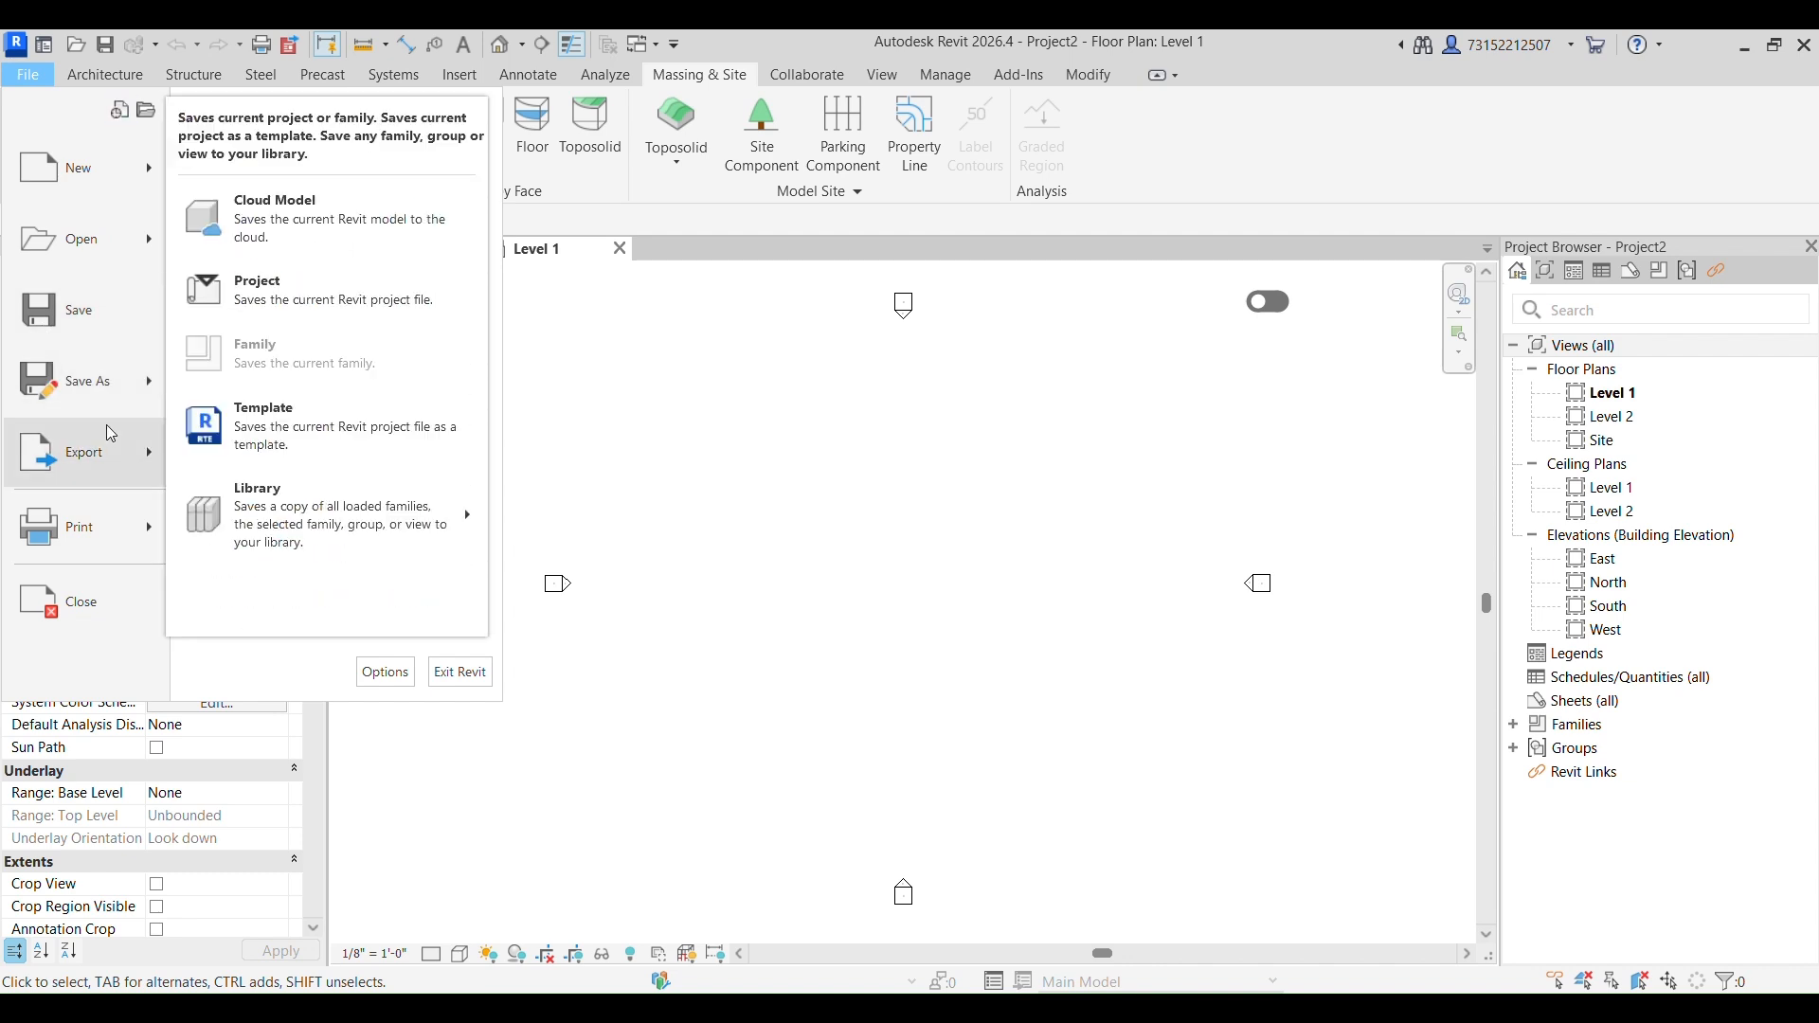
{"action": "mouse_move", "coordinate": [149, 466]}
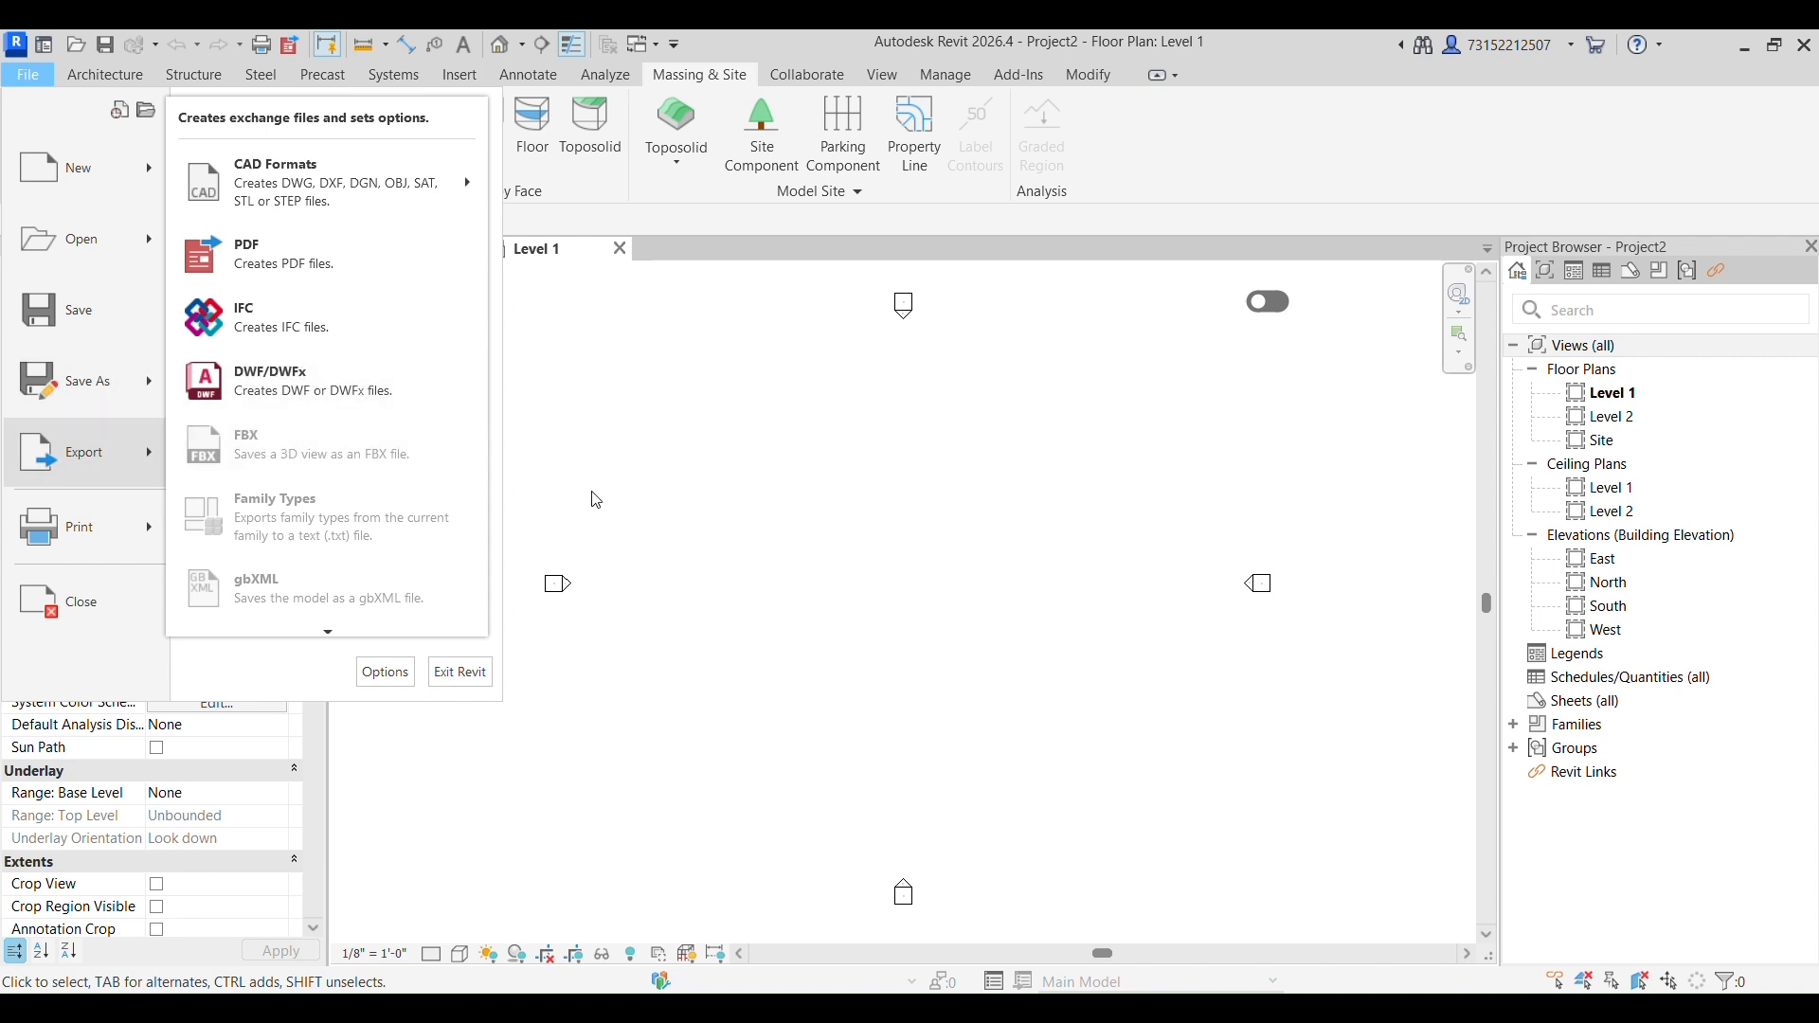
{"action": "mouse_move", "coordinate": [79, 551]}
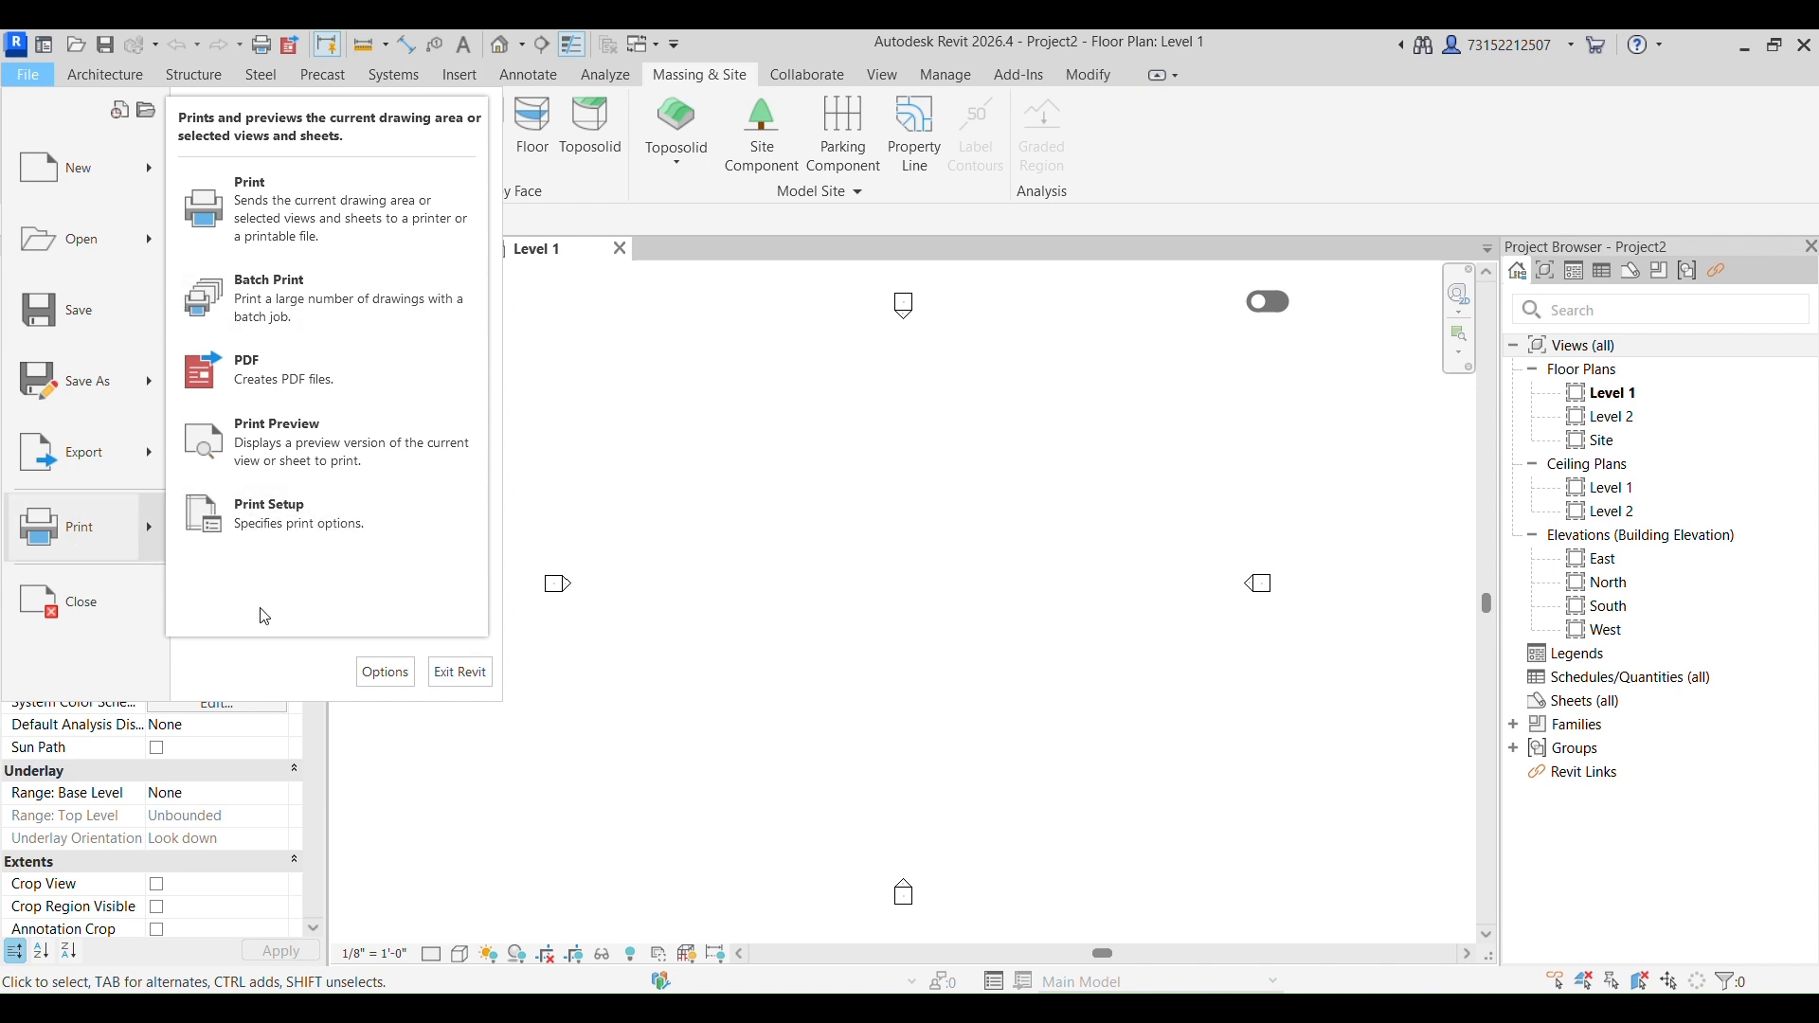
{"action": "mouse_move", "coordinate": [99, 589]}
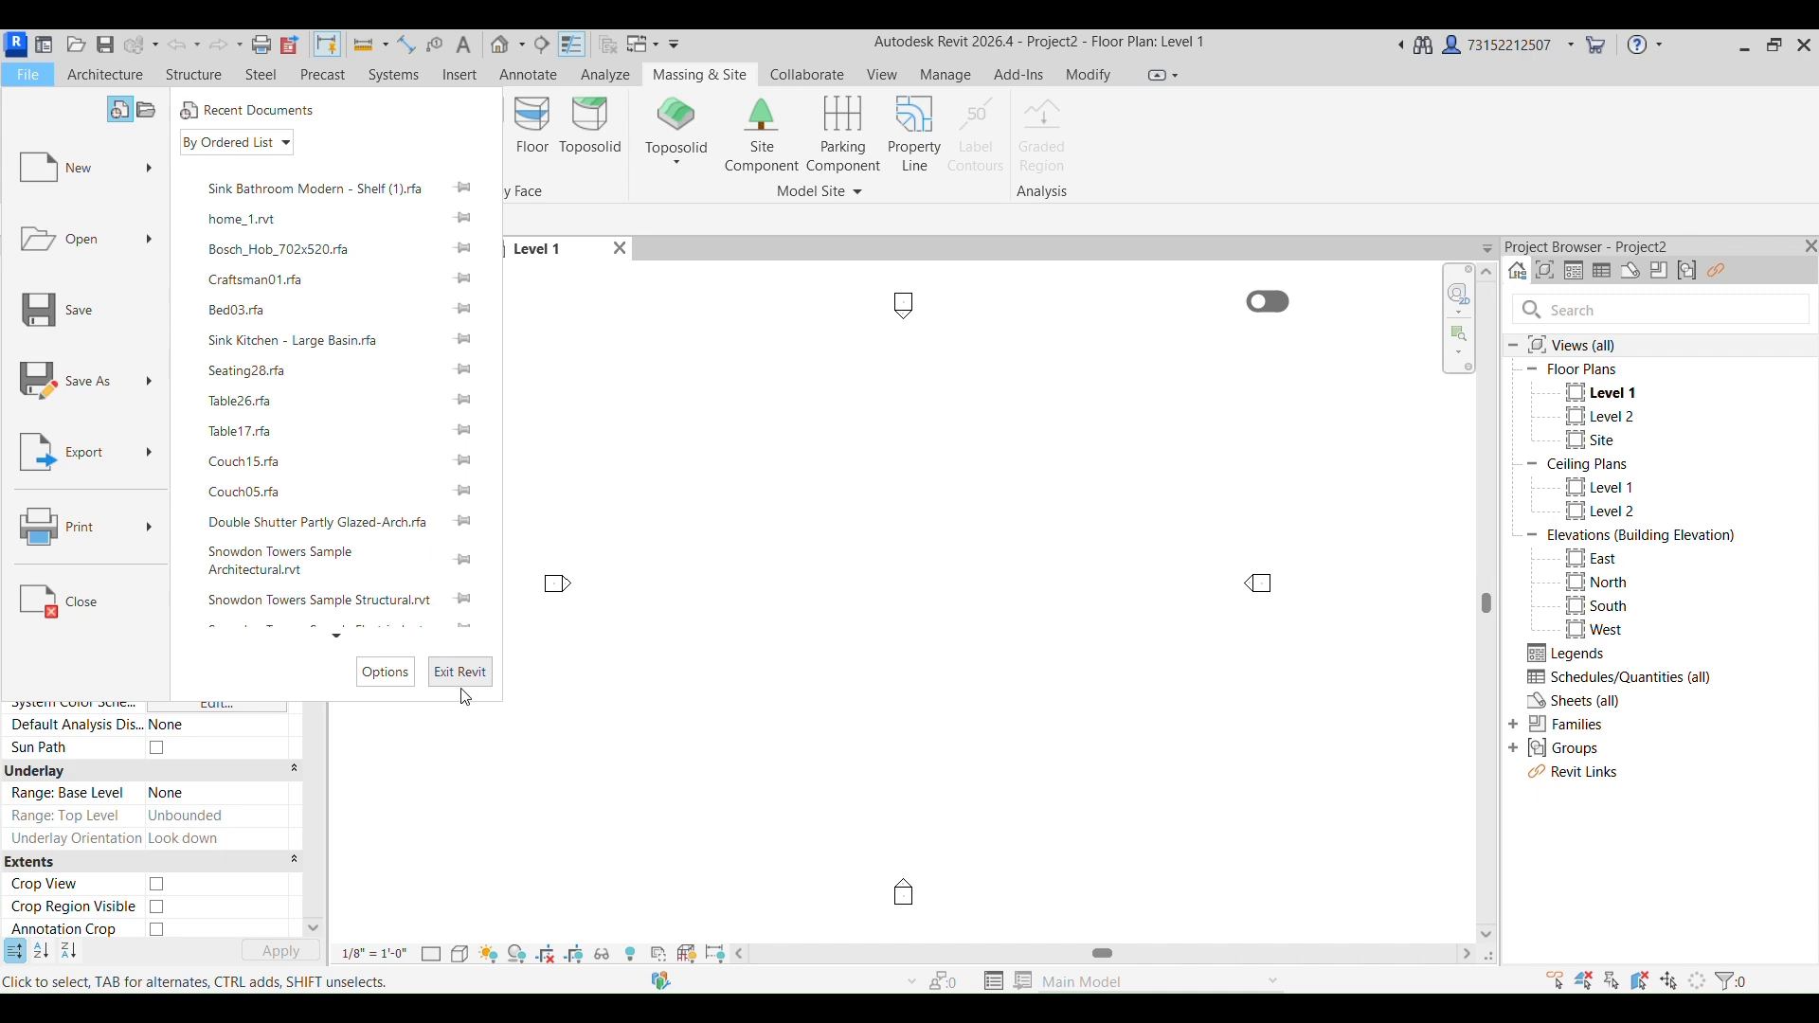
Look over the general and user interface options, and set the canvas background color to black.
{"action": "left_click", "coordinate": [388, 673]}
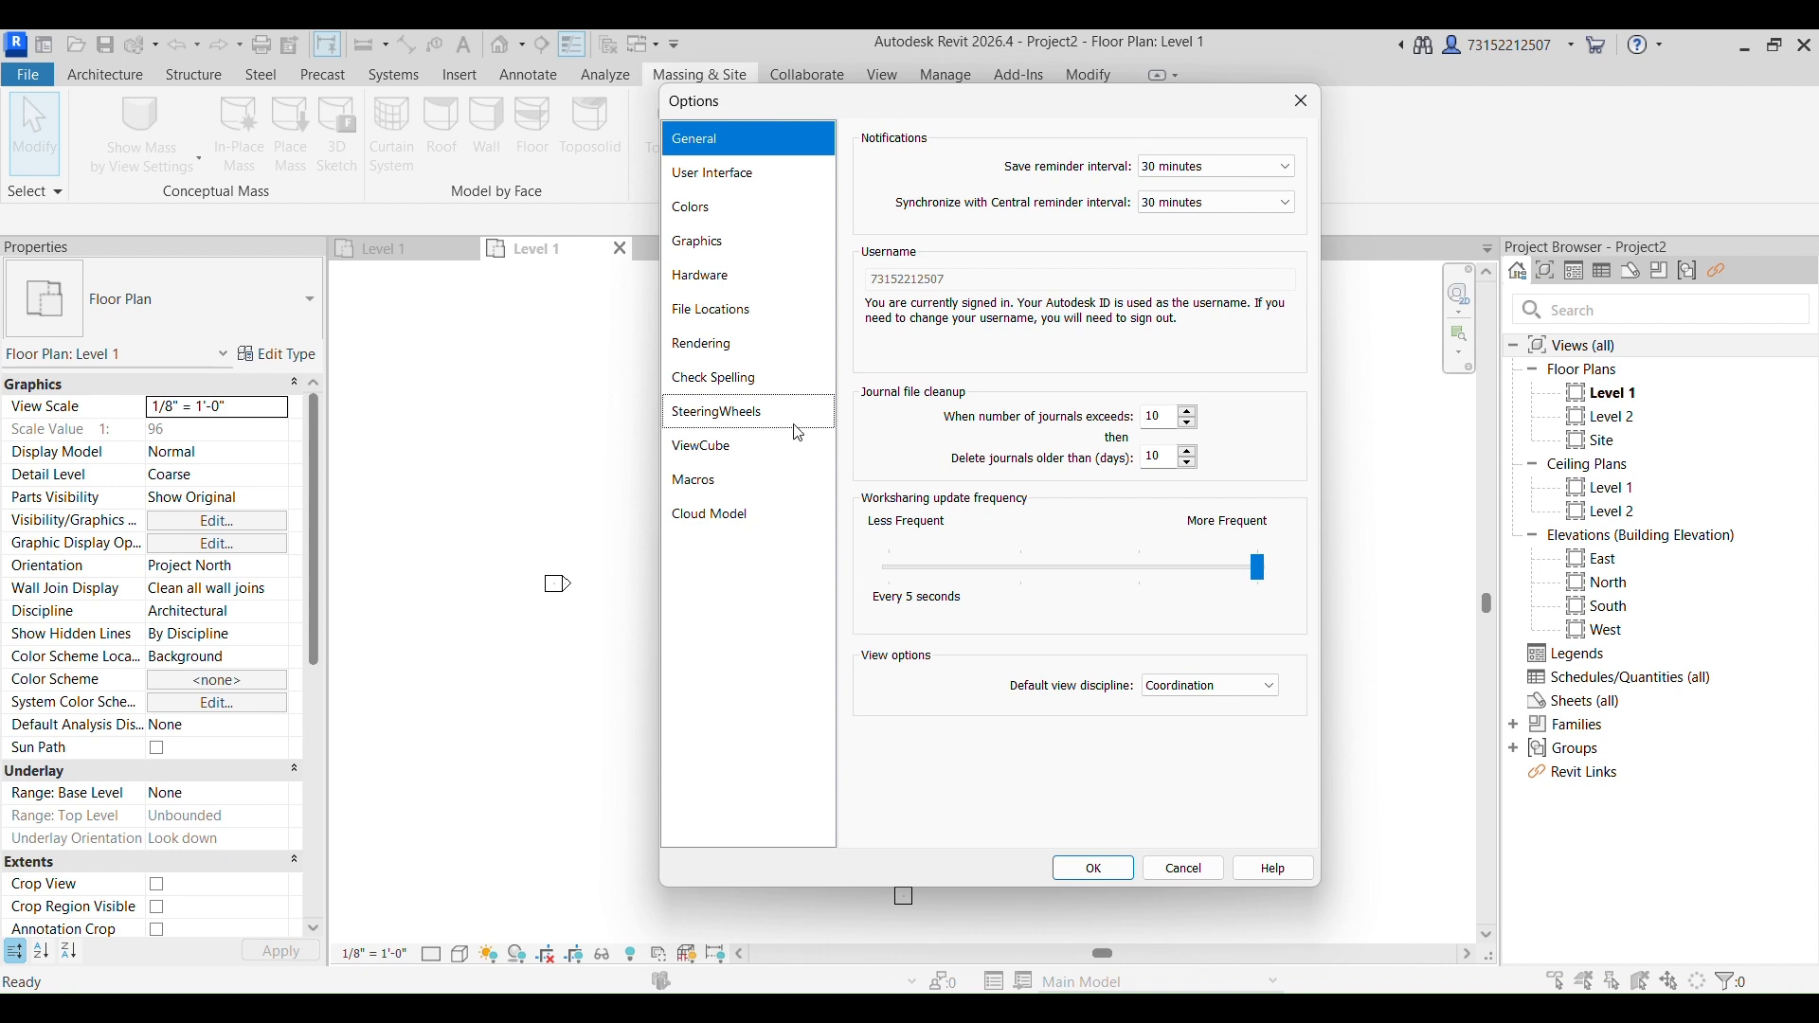
{"action": "left_click", "coordinate": [756, 173]}
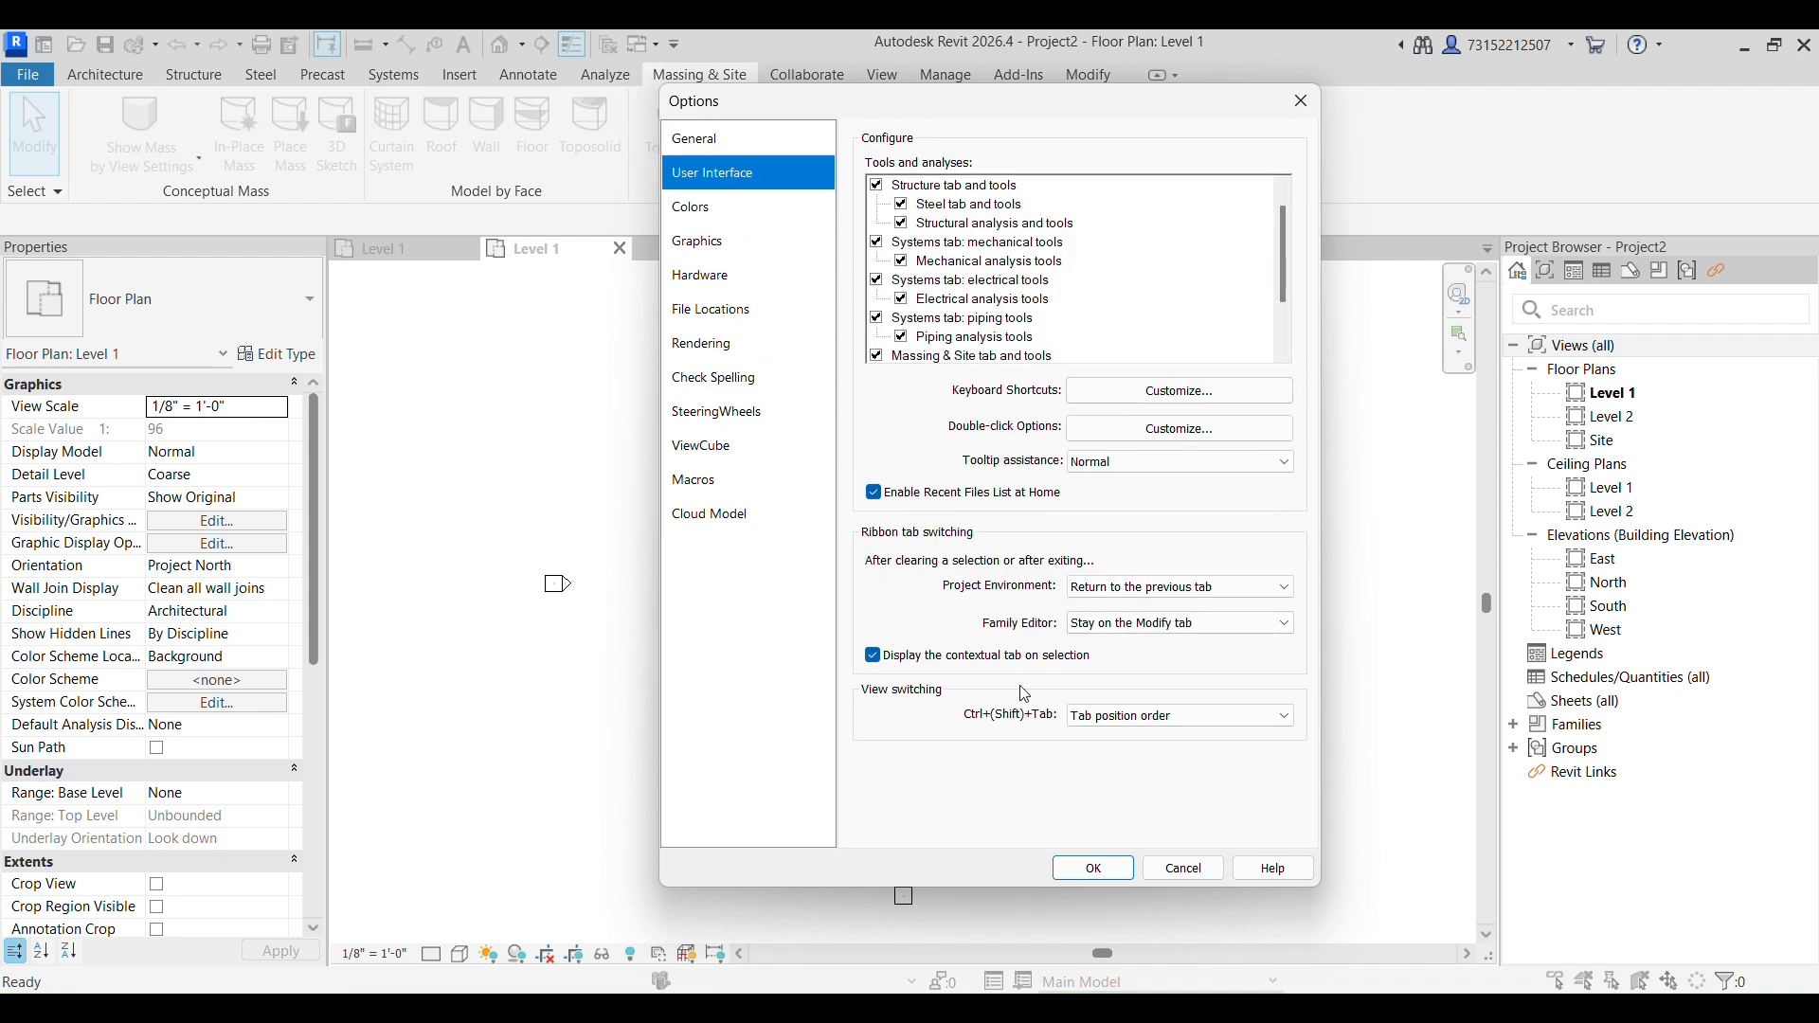
{"action": "left_click", "coordinate": [780, 218]}
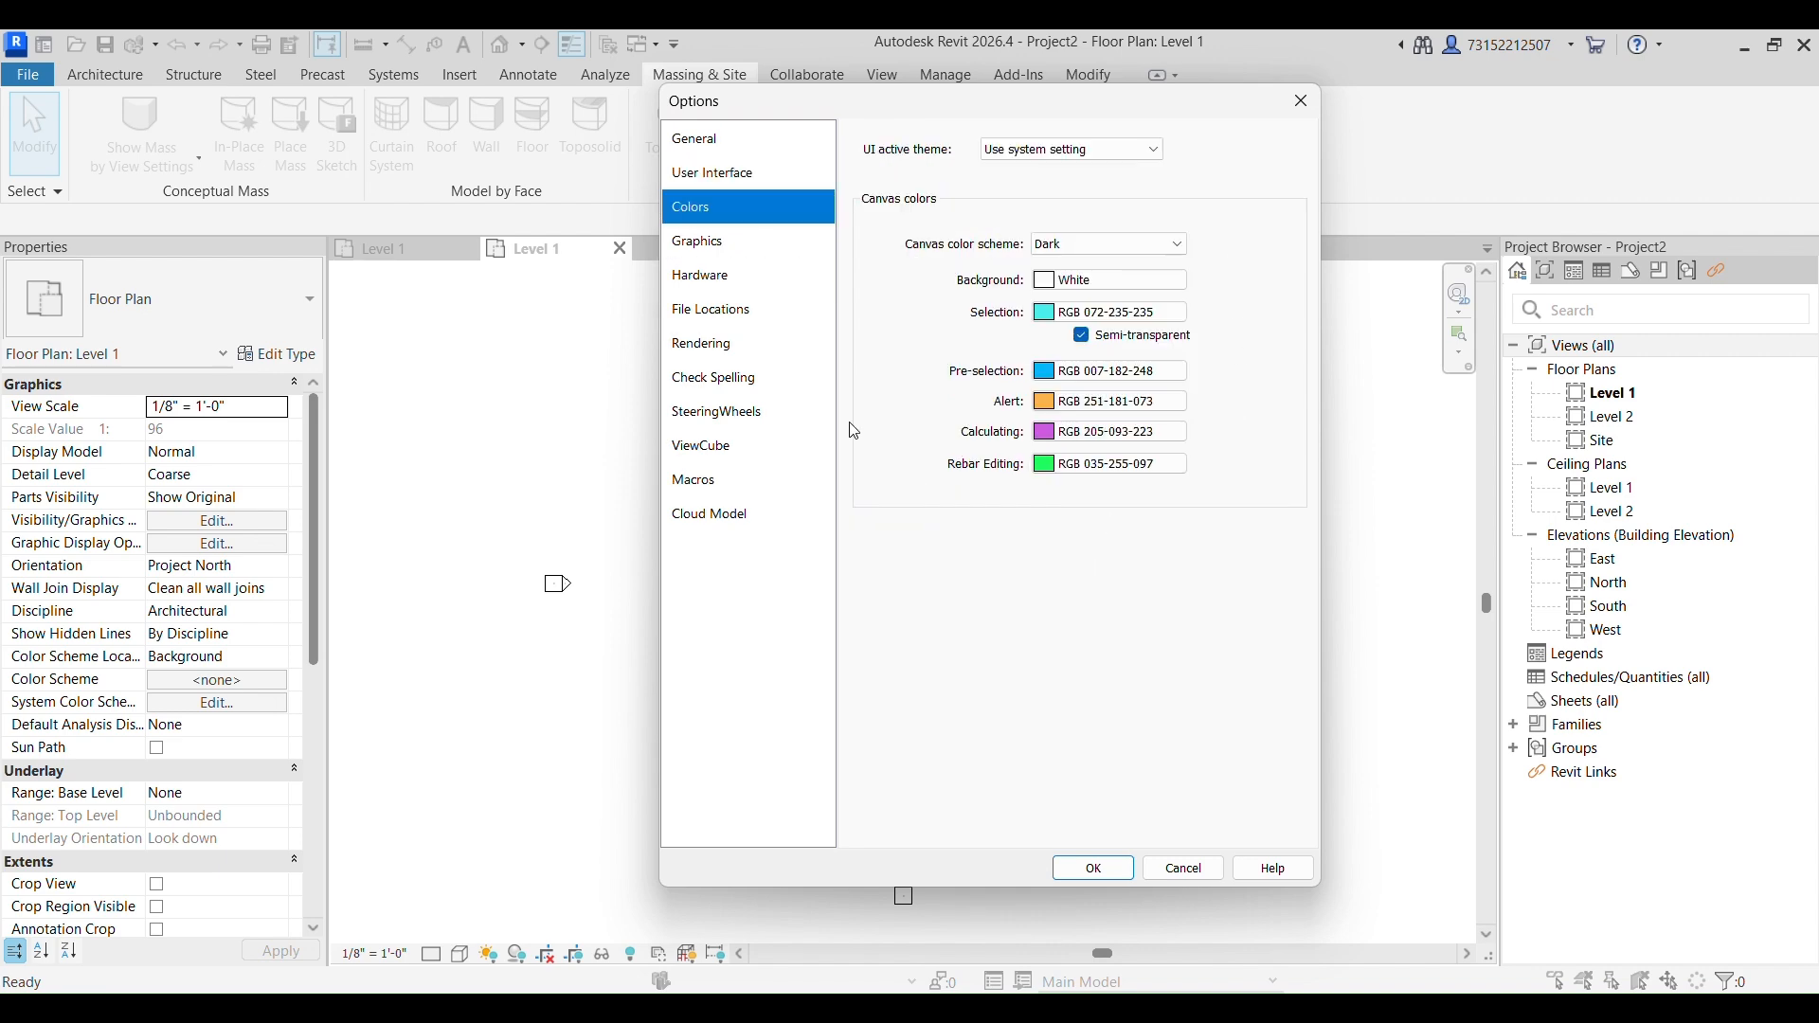
{"action": "left_click", "coordinate": [1114, 282]}
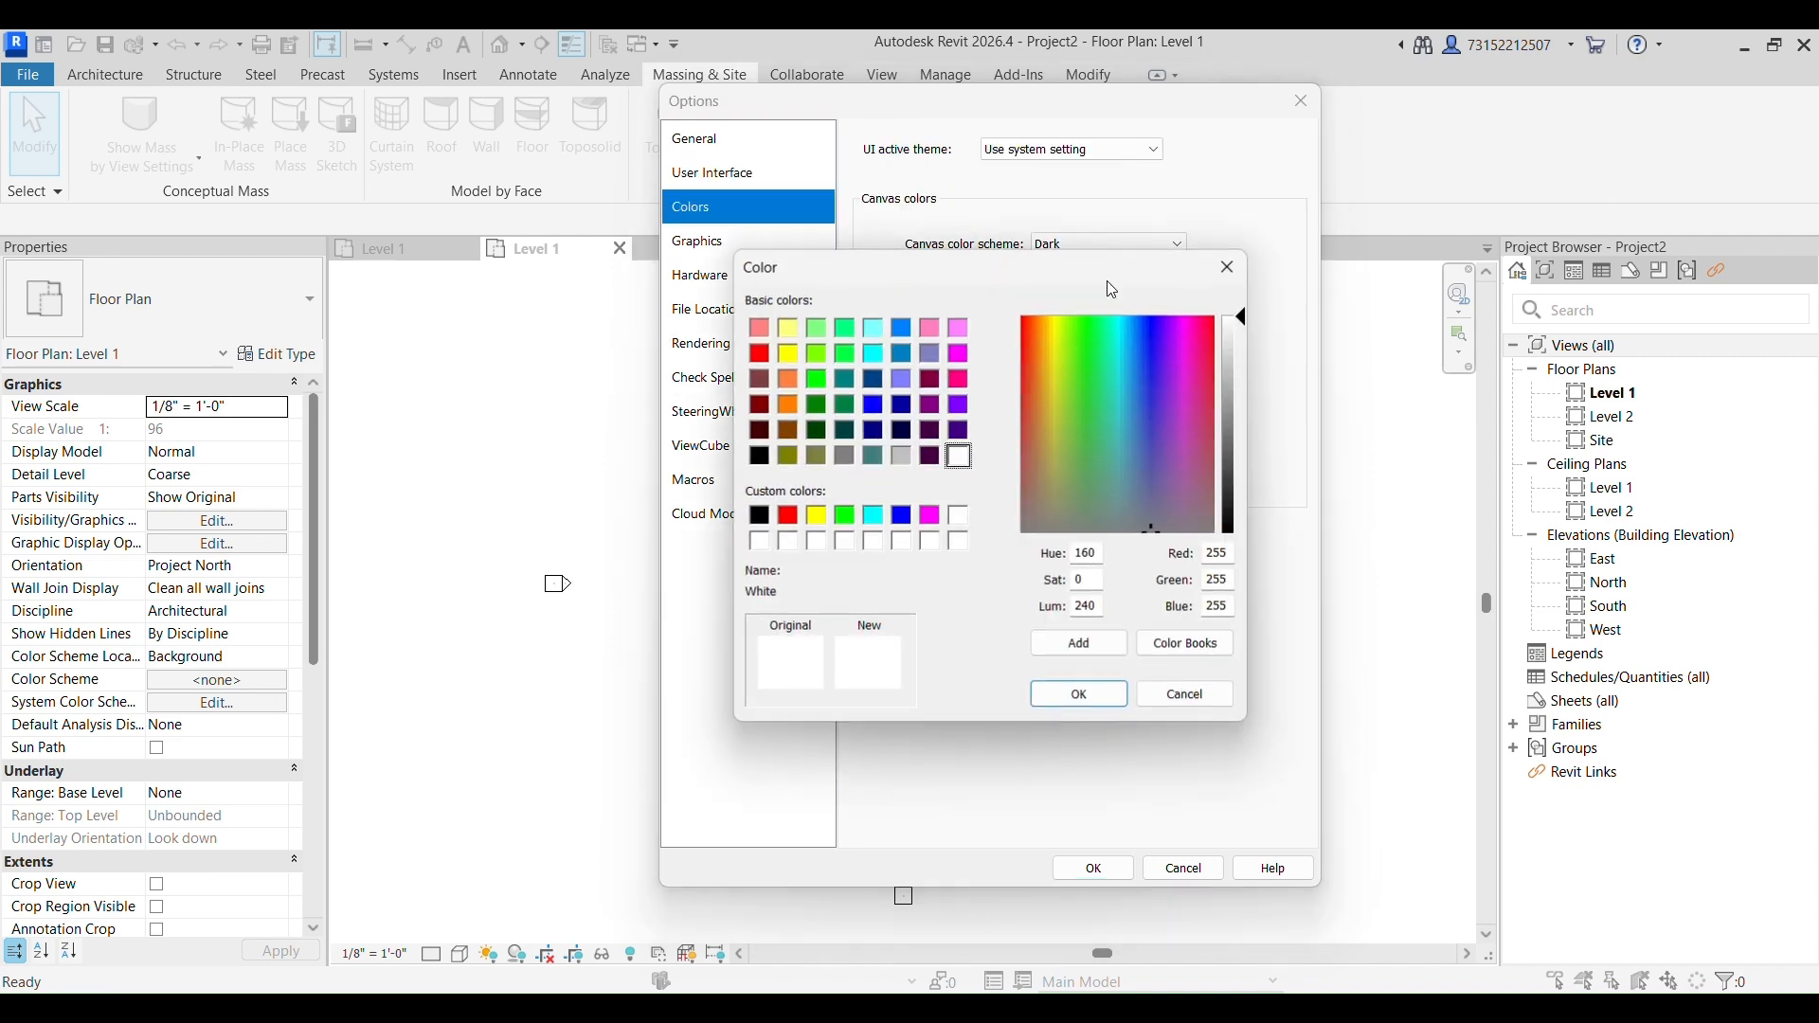
{"action": "left_click", "coordinate": [759, 456]}
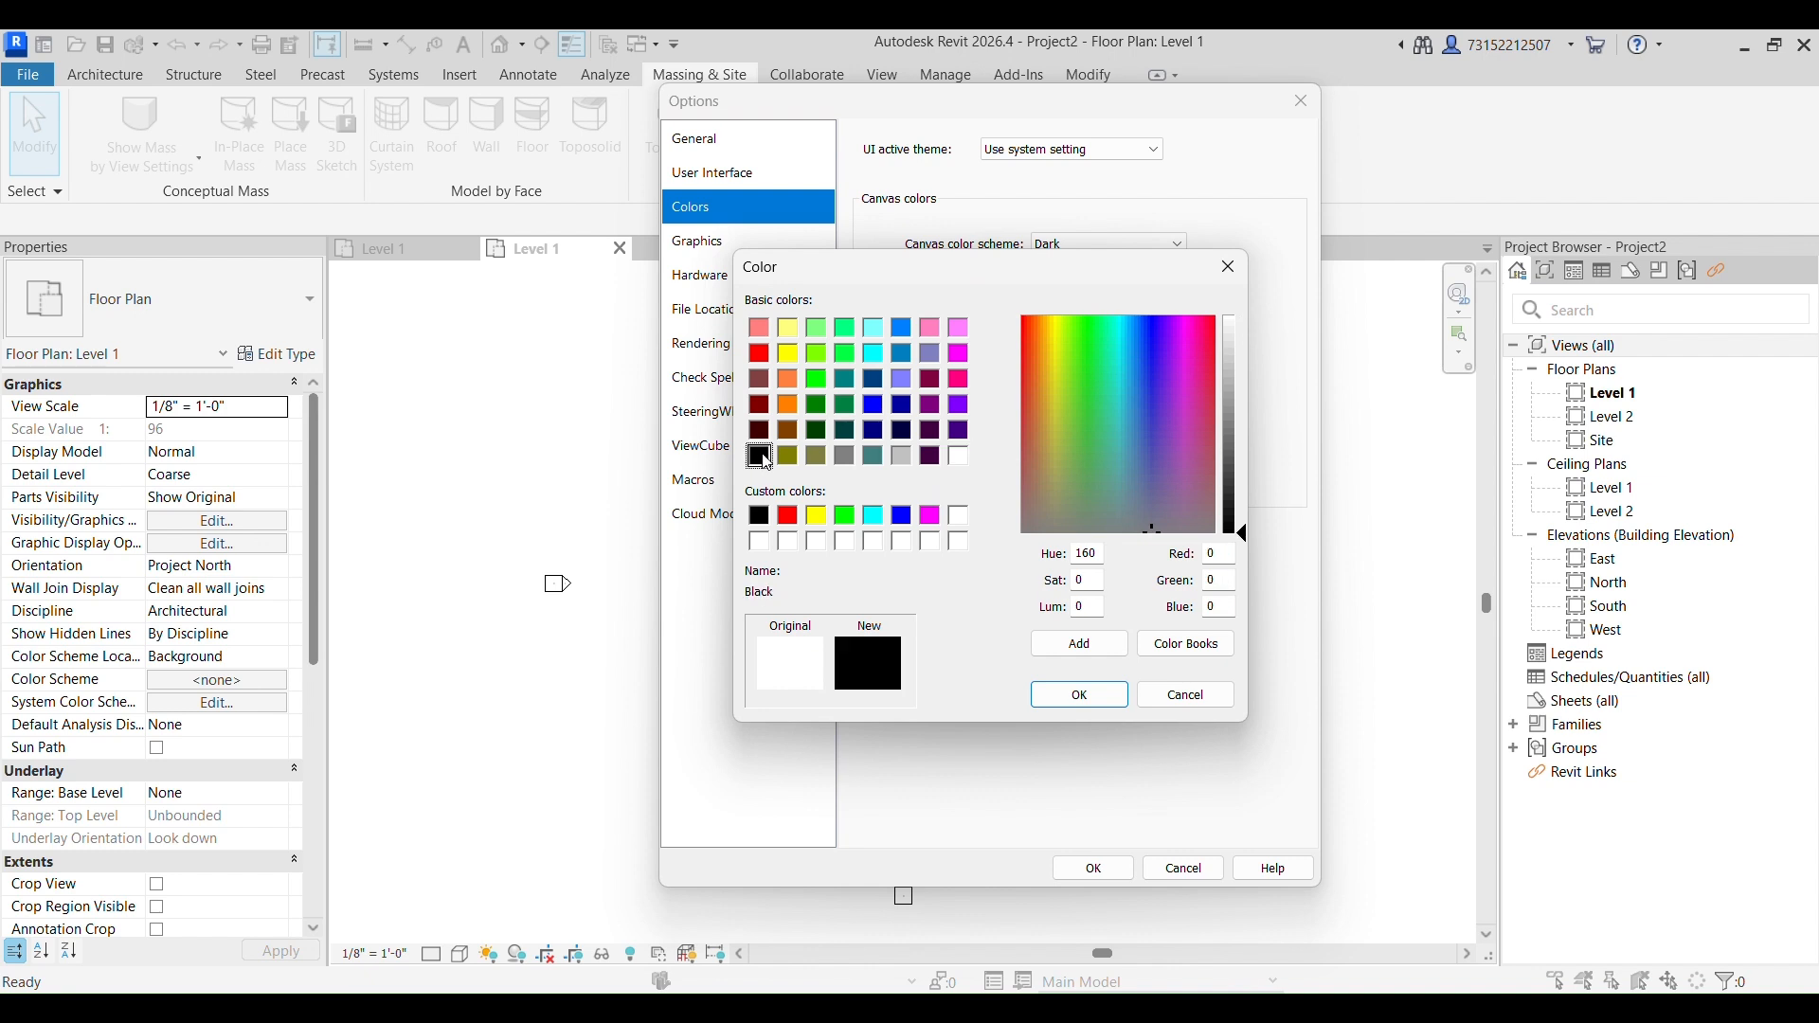
{"action": "left_click", "coordinate": [1125, 700]}
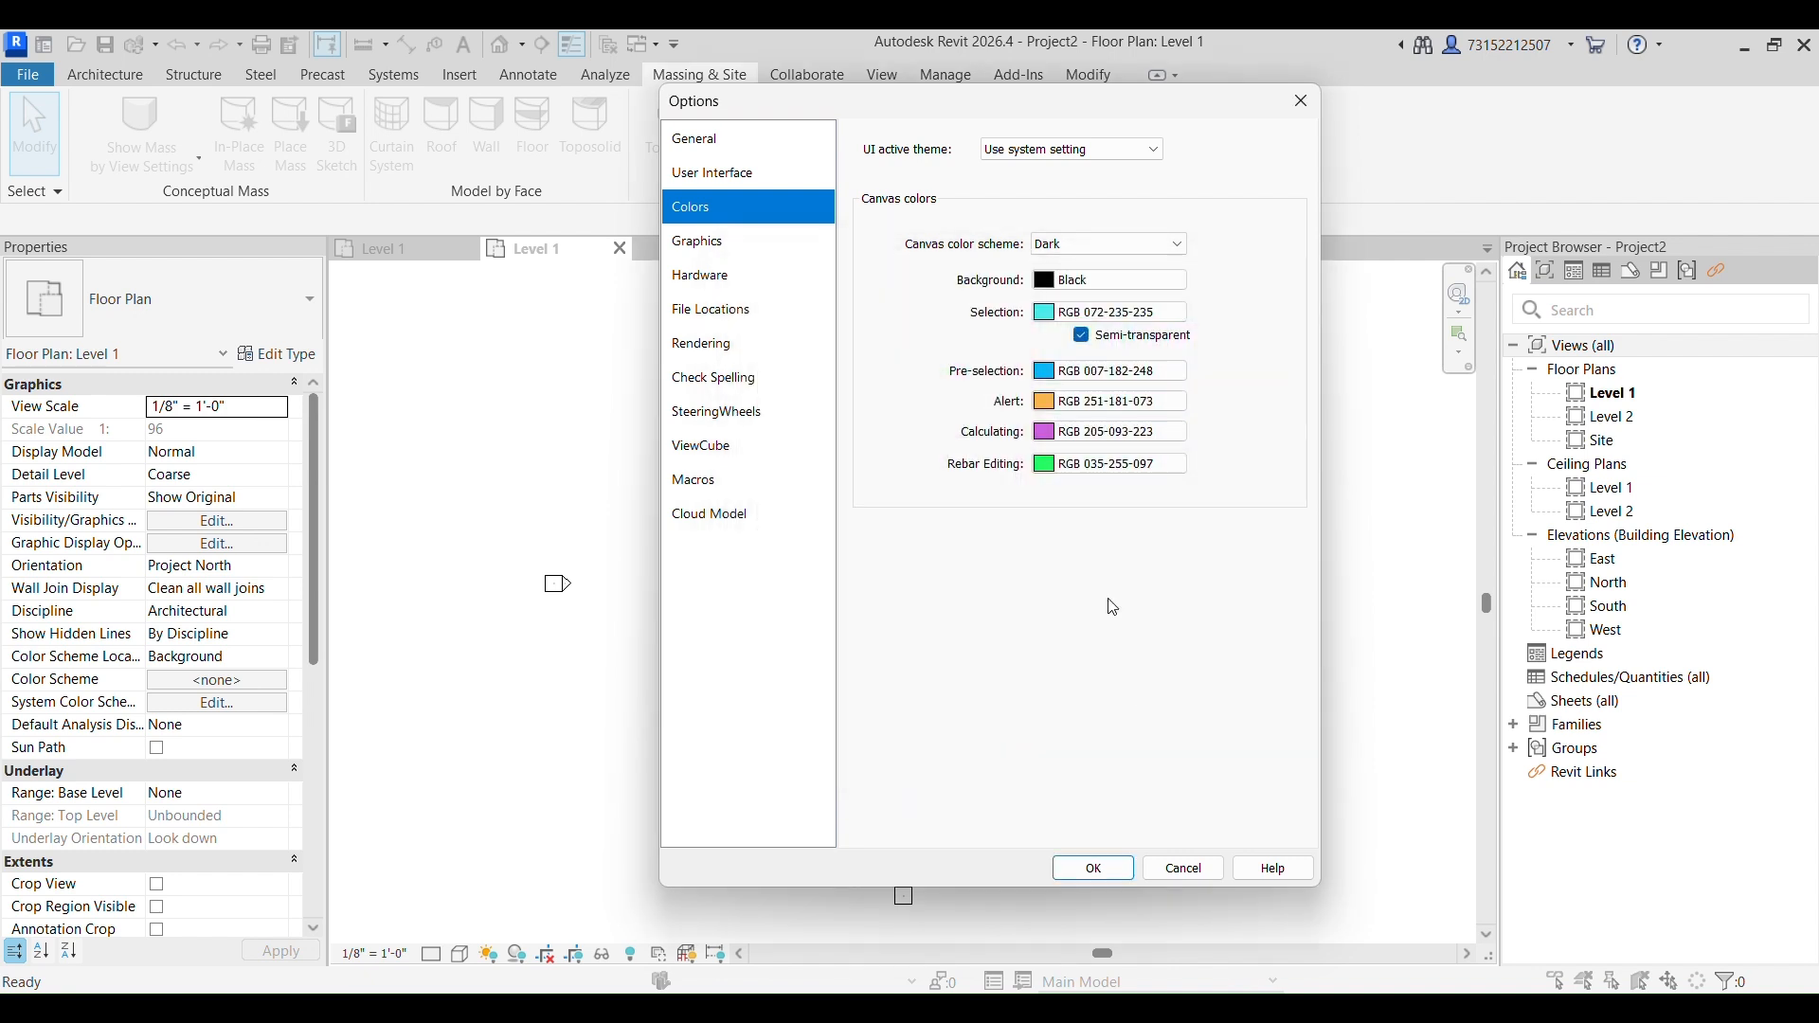
{"action": "left_click", "coordinate": [1100, 246]}
{"action": "left_click", "coordinate": [1099, 269]}
{"action": "left_click", "coordinate": [1120, 870]}
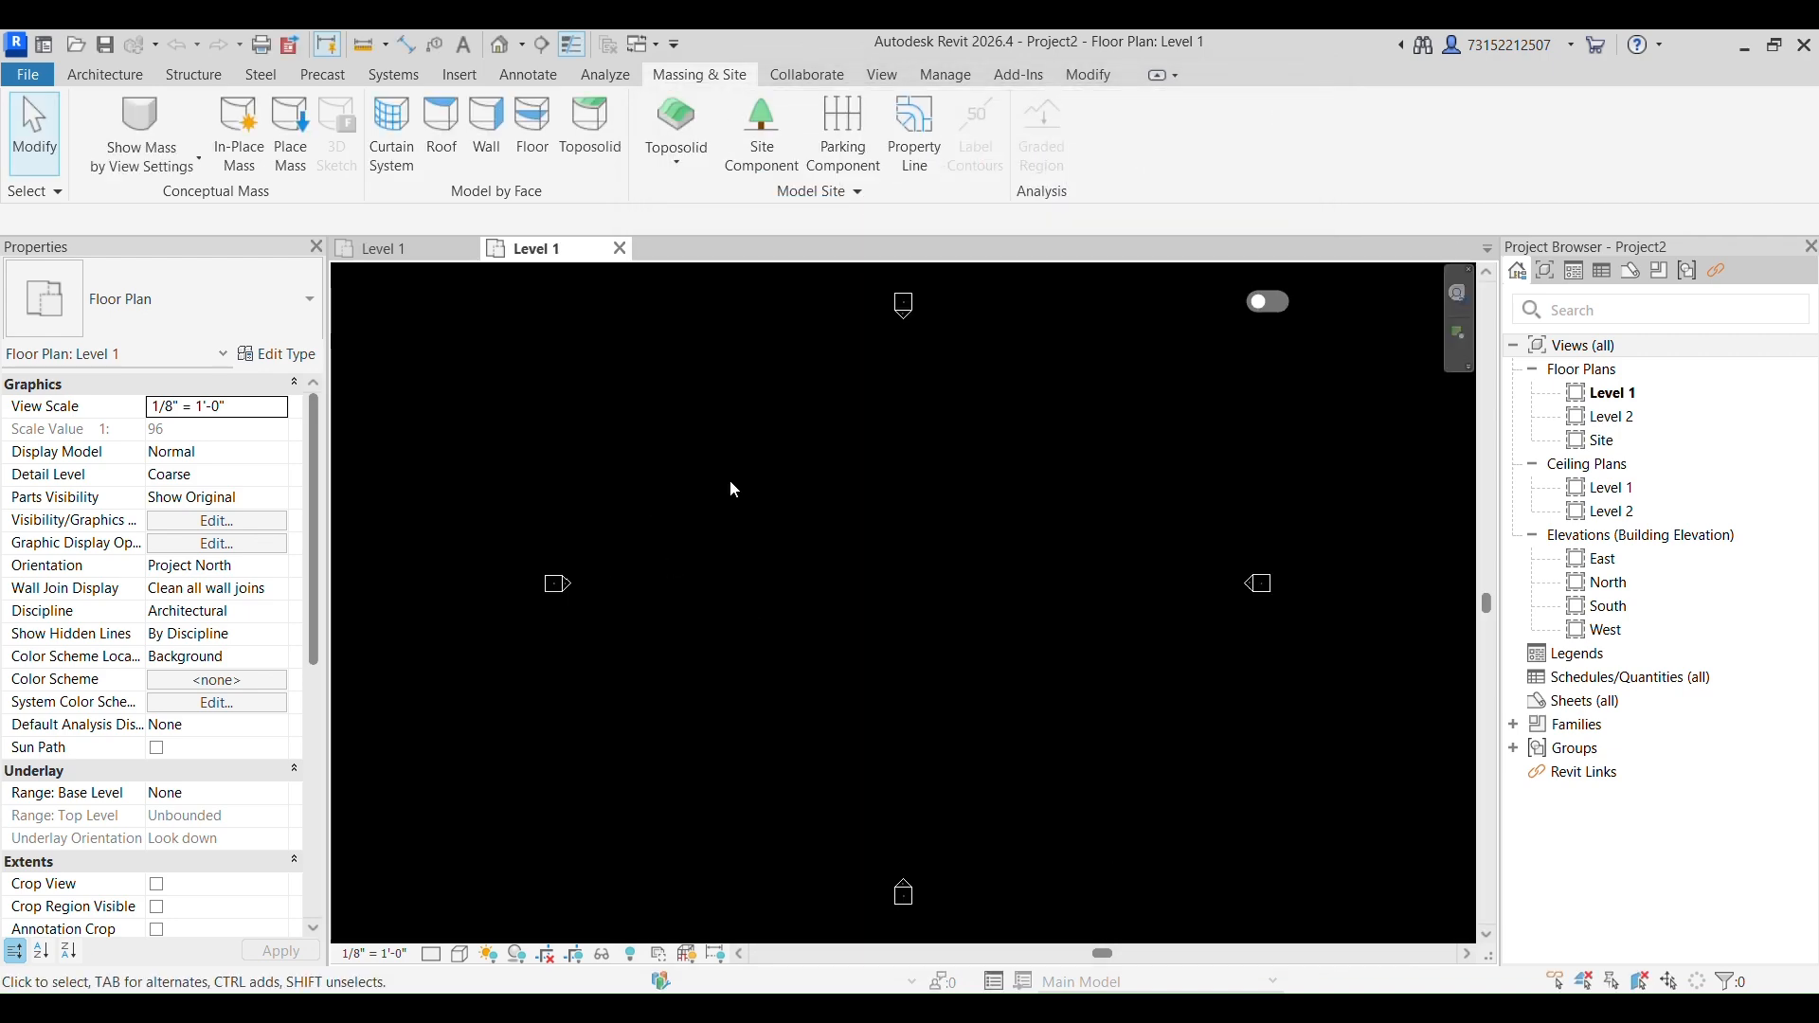
Close Project2 and return to the Level 1 floor plan of Project1.
{"action": "left_click", "coordinate": [47, 81]}
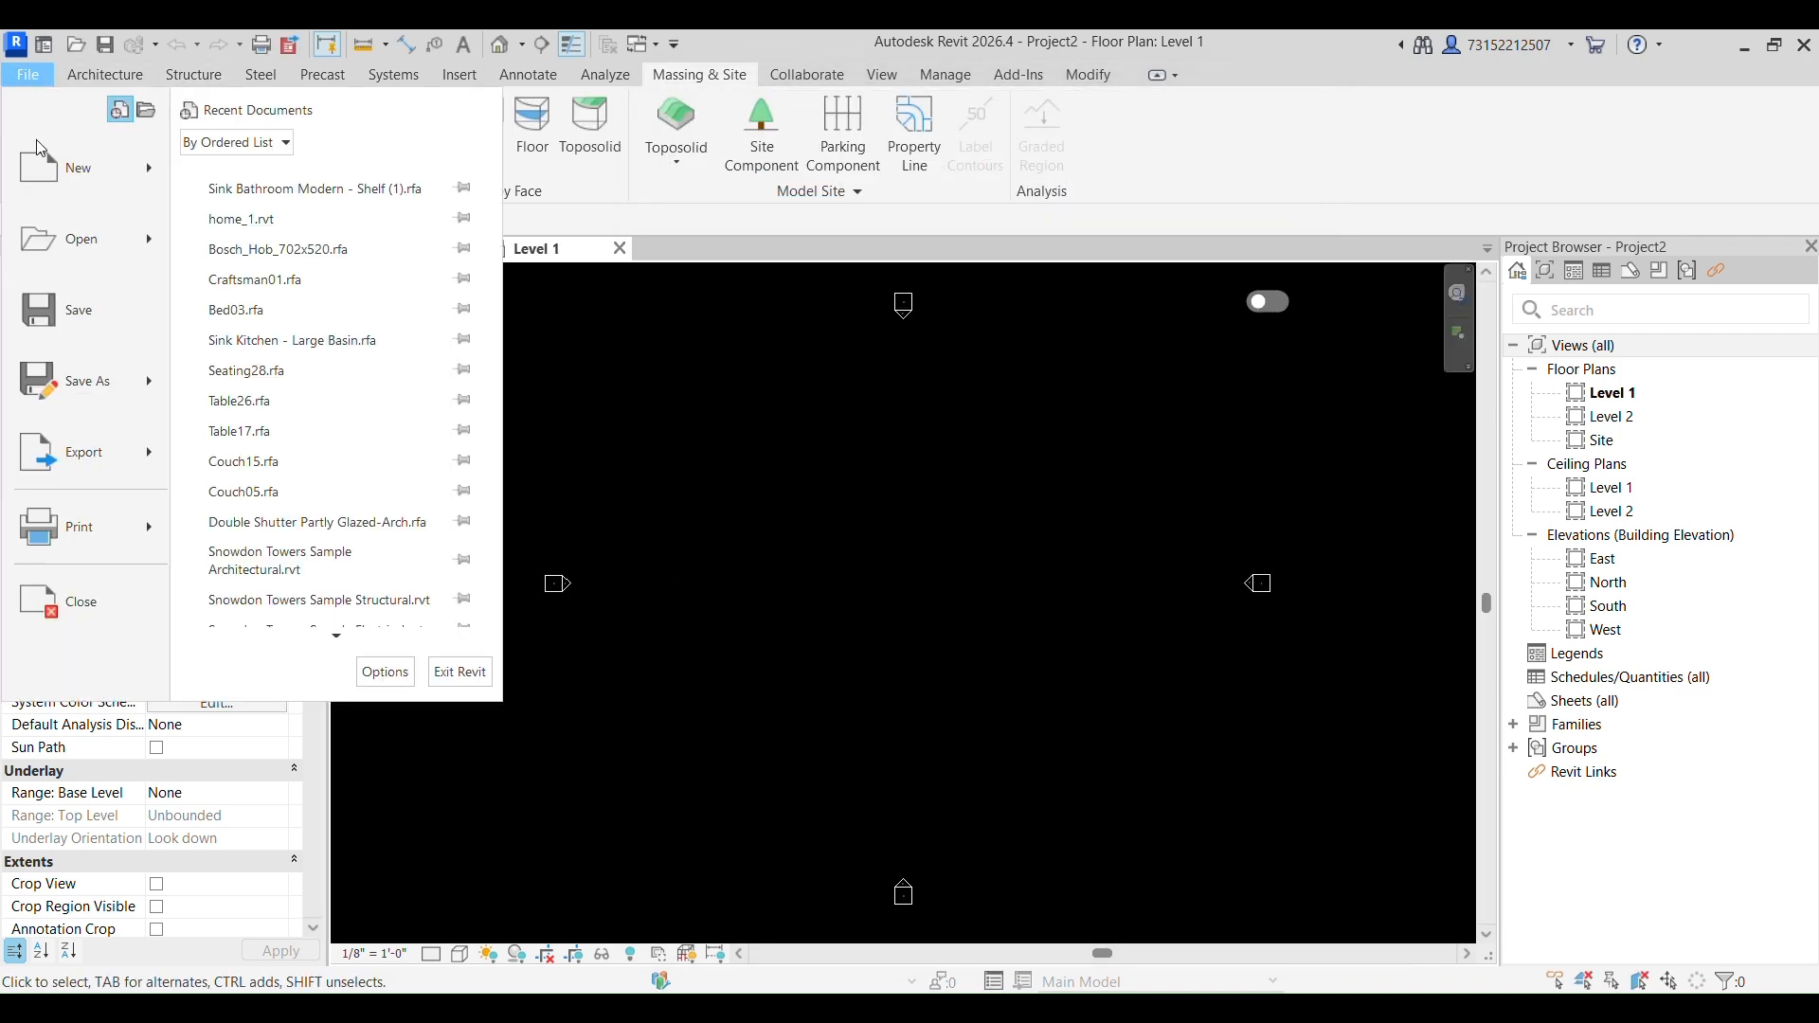
{"action": "left_click", "coordinate": [454, 672]}
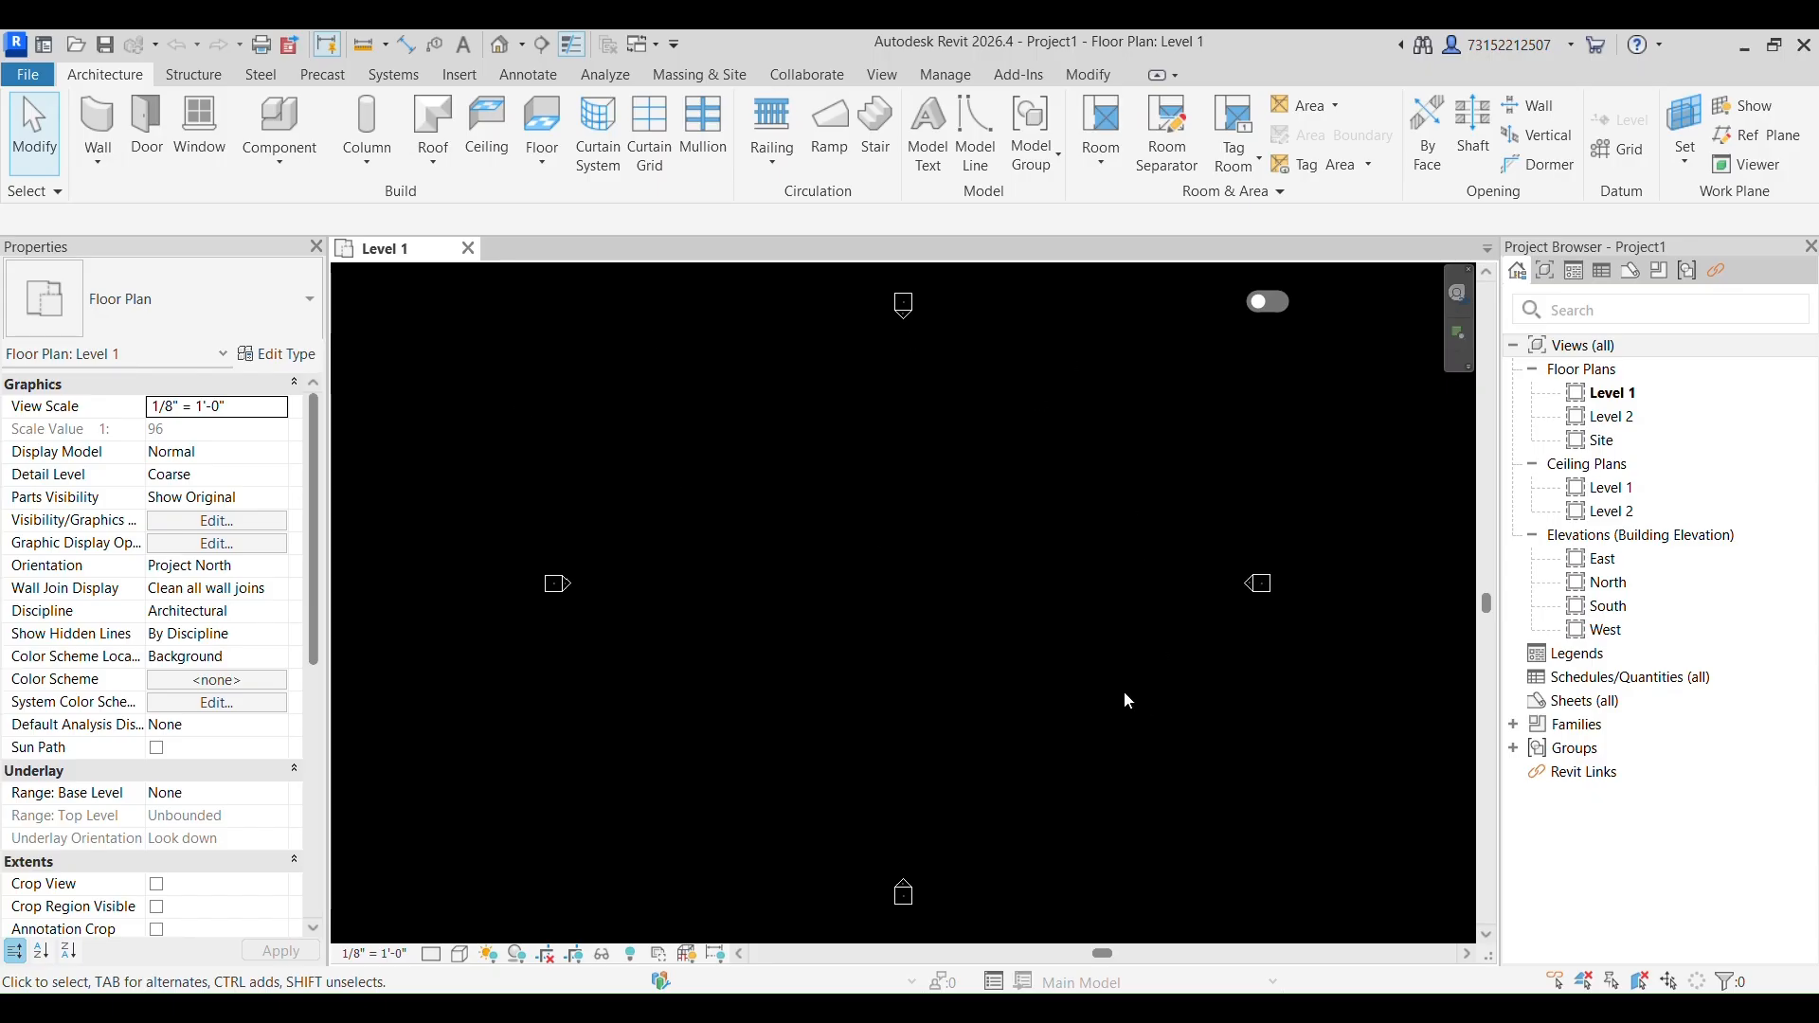
Set the canvas background color to white in the color options.
{"action": "left_click", "coordinate": [28, 74]}
{"action": "left_click", "coordinate": [385, 672]}
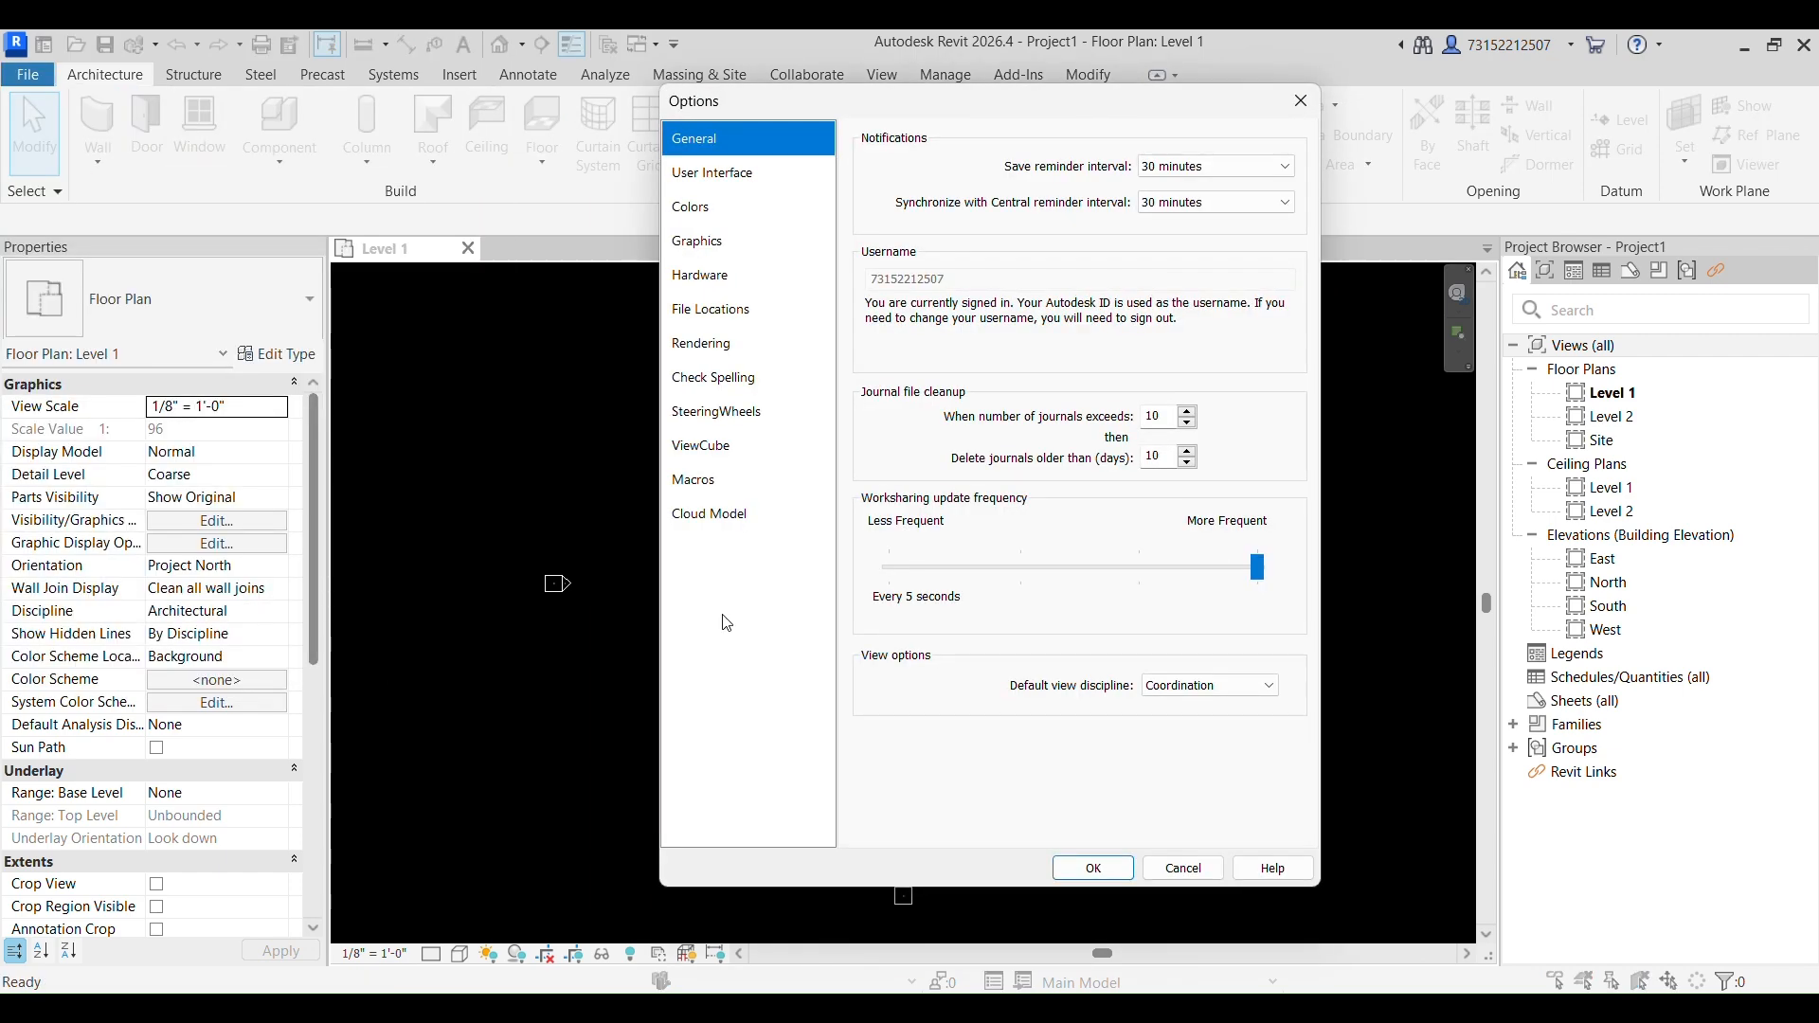
{"action": "left_click", "coordinate": [725, 209]}
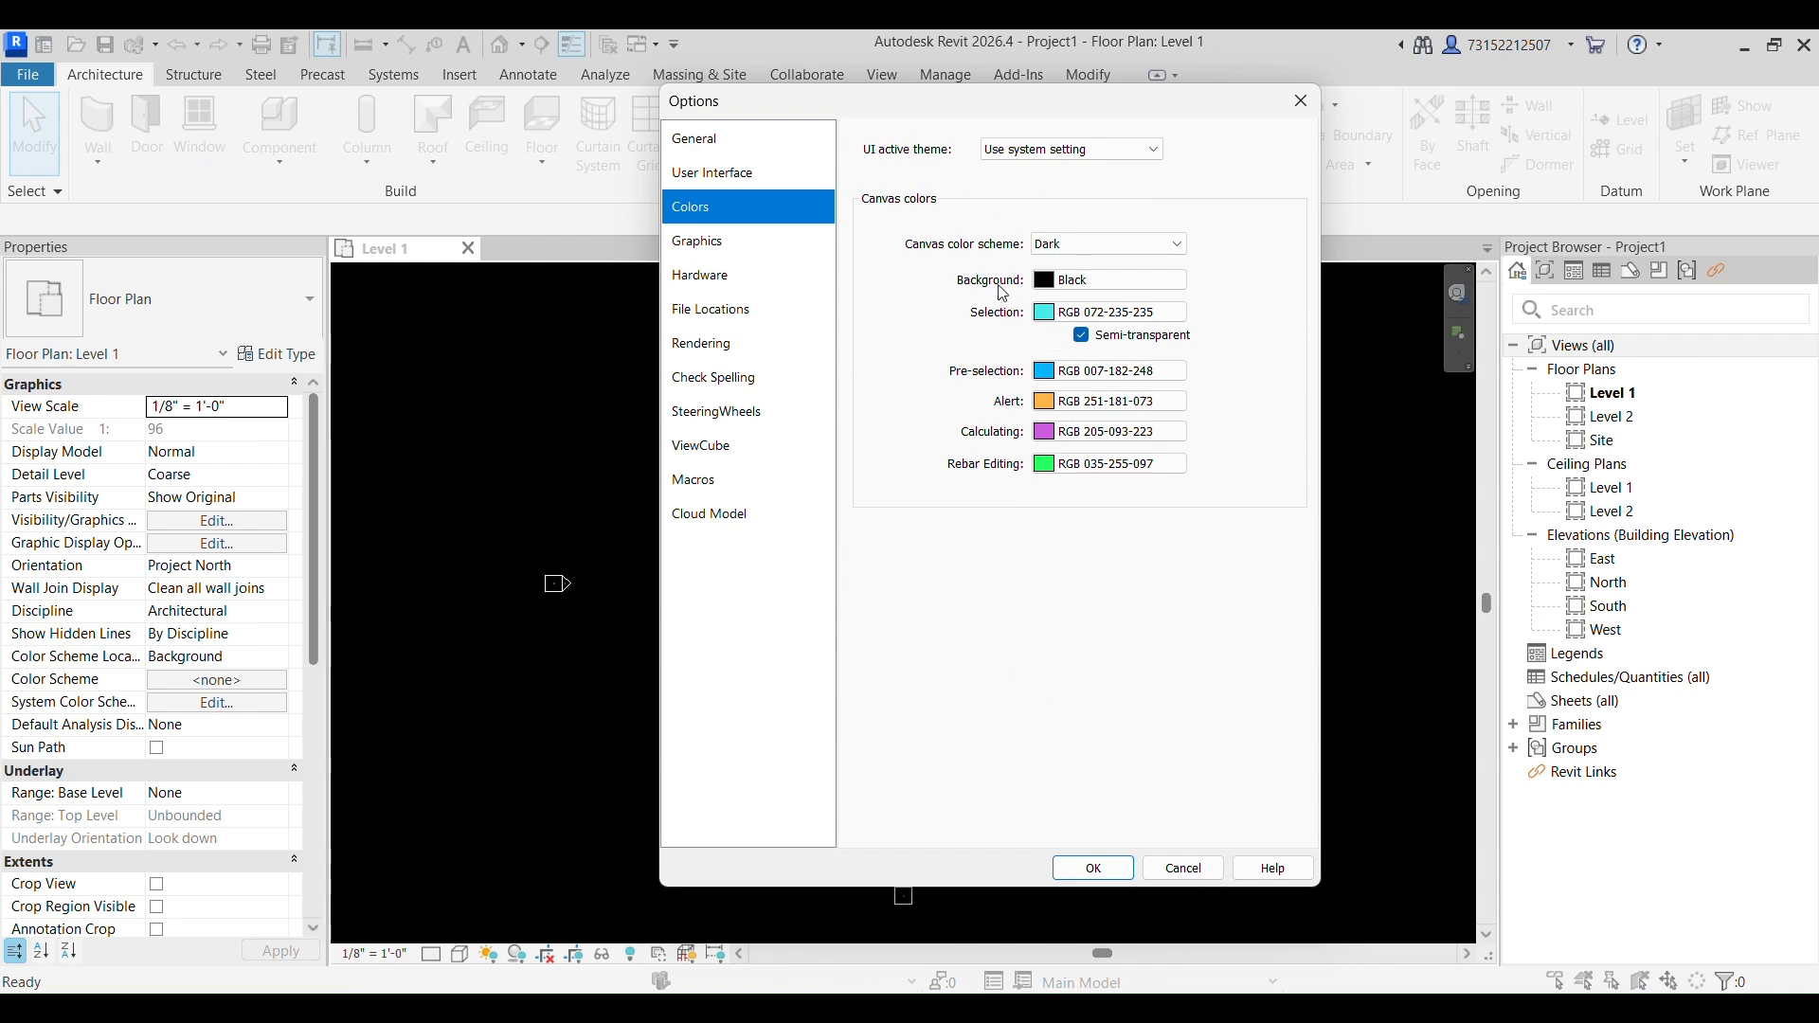
{"action": "left_click", "coordinate": [1042, 280]}
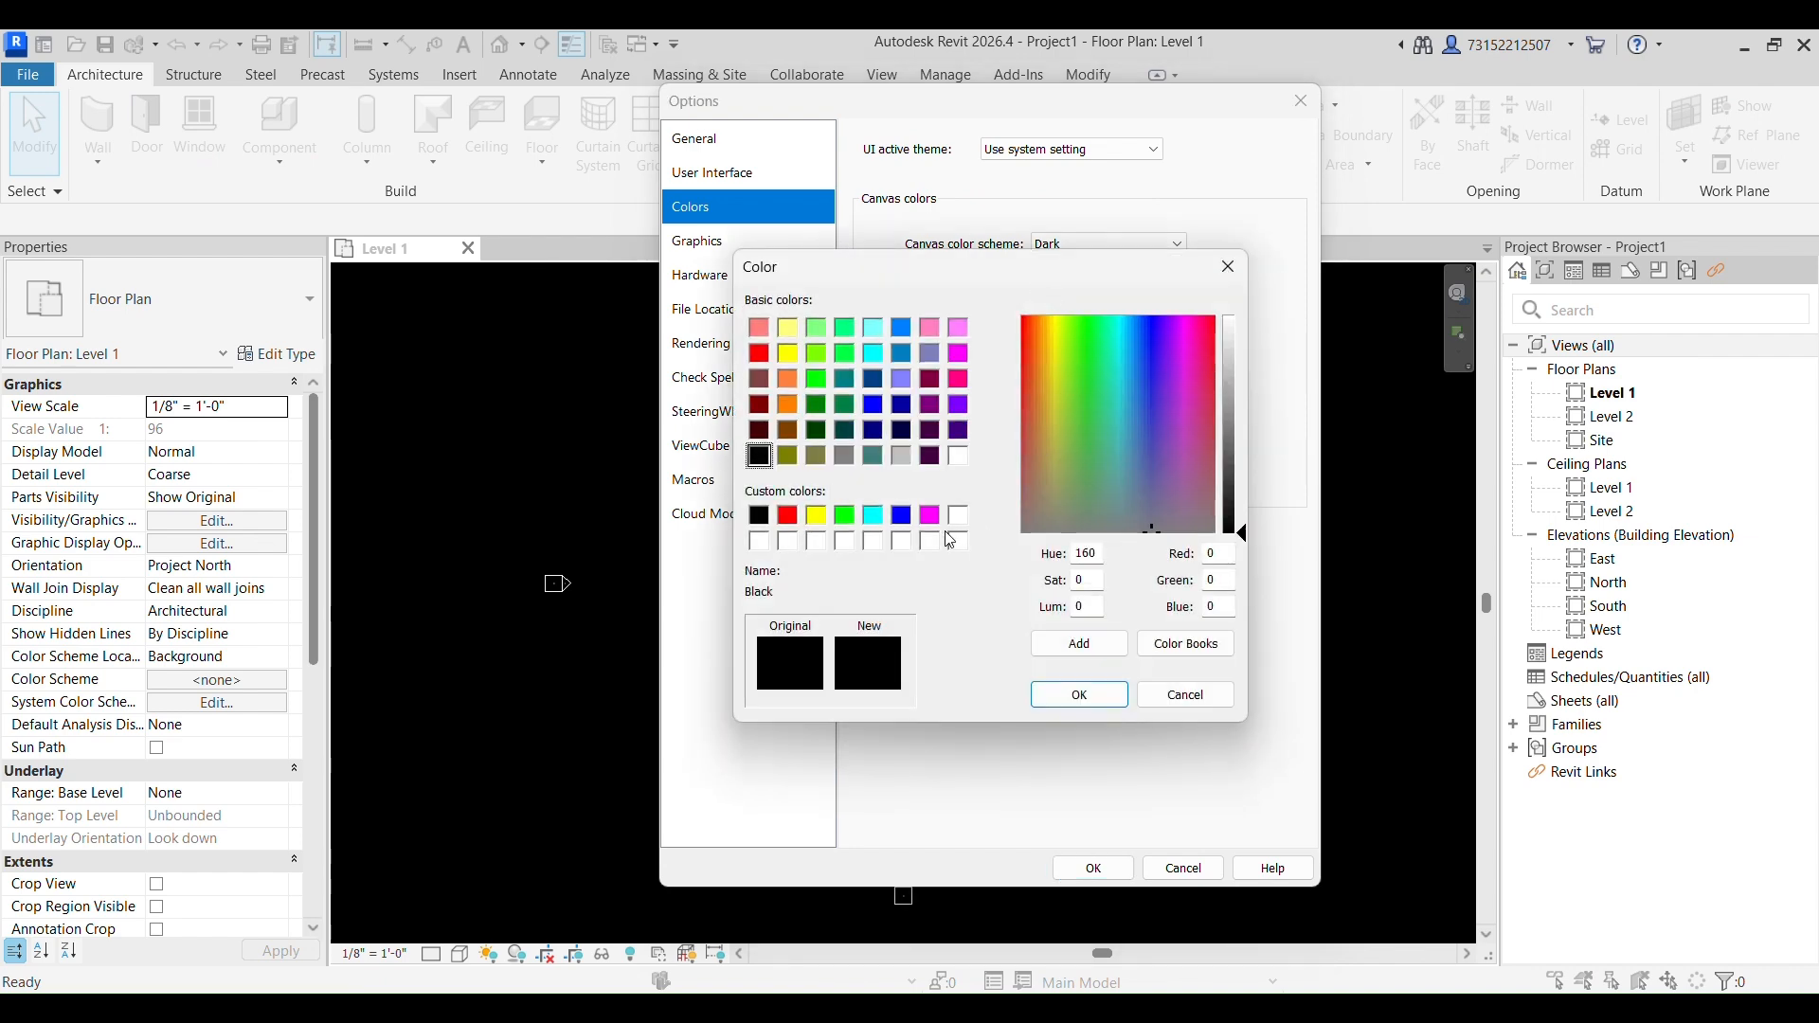
{"action": "left_click", "coordinate": [959, 458]}
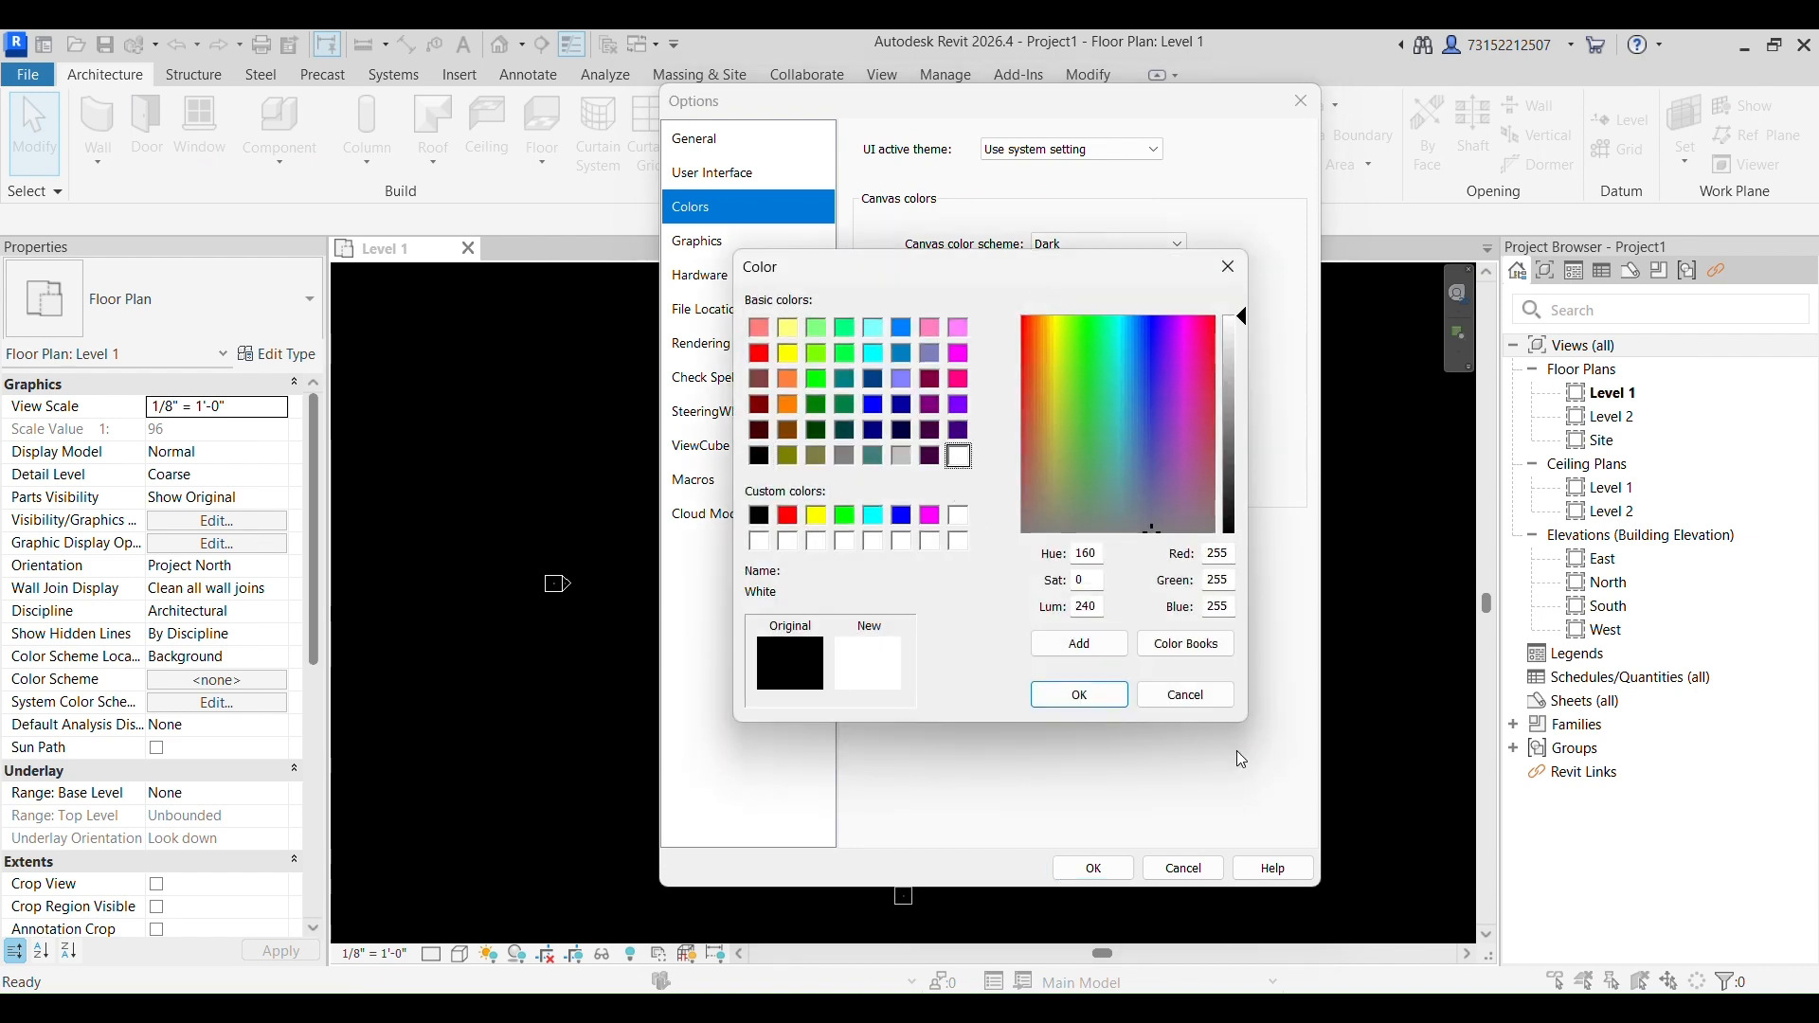
{"action": "left_click", "coordinate": [1078, 694]}
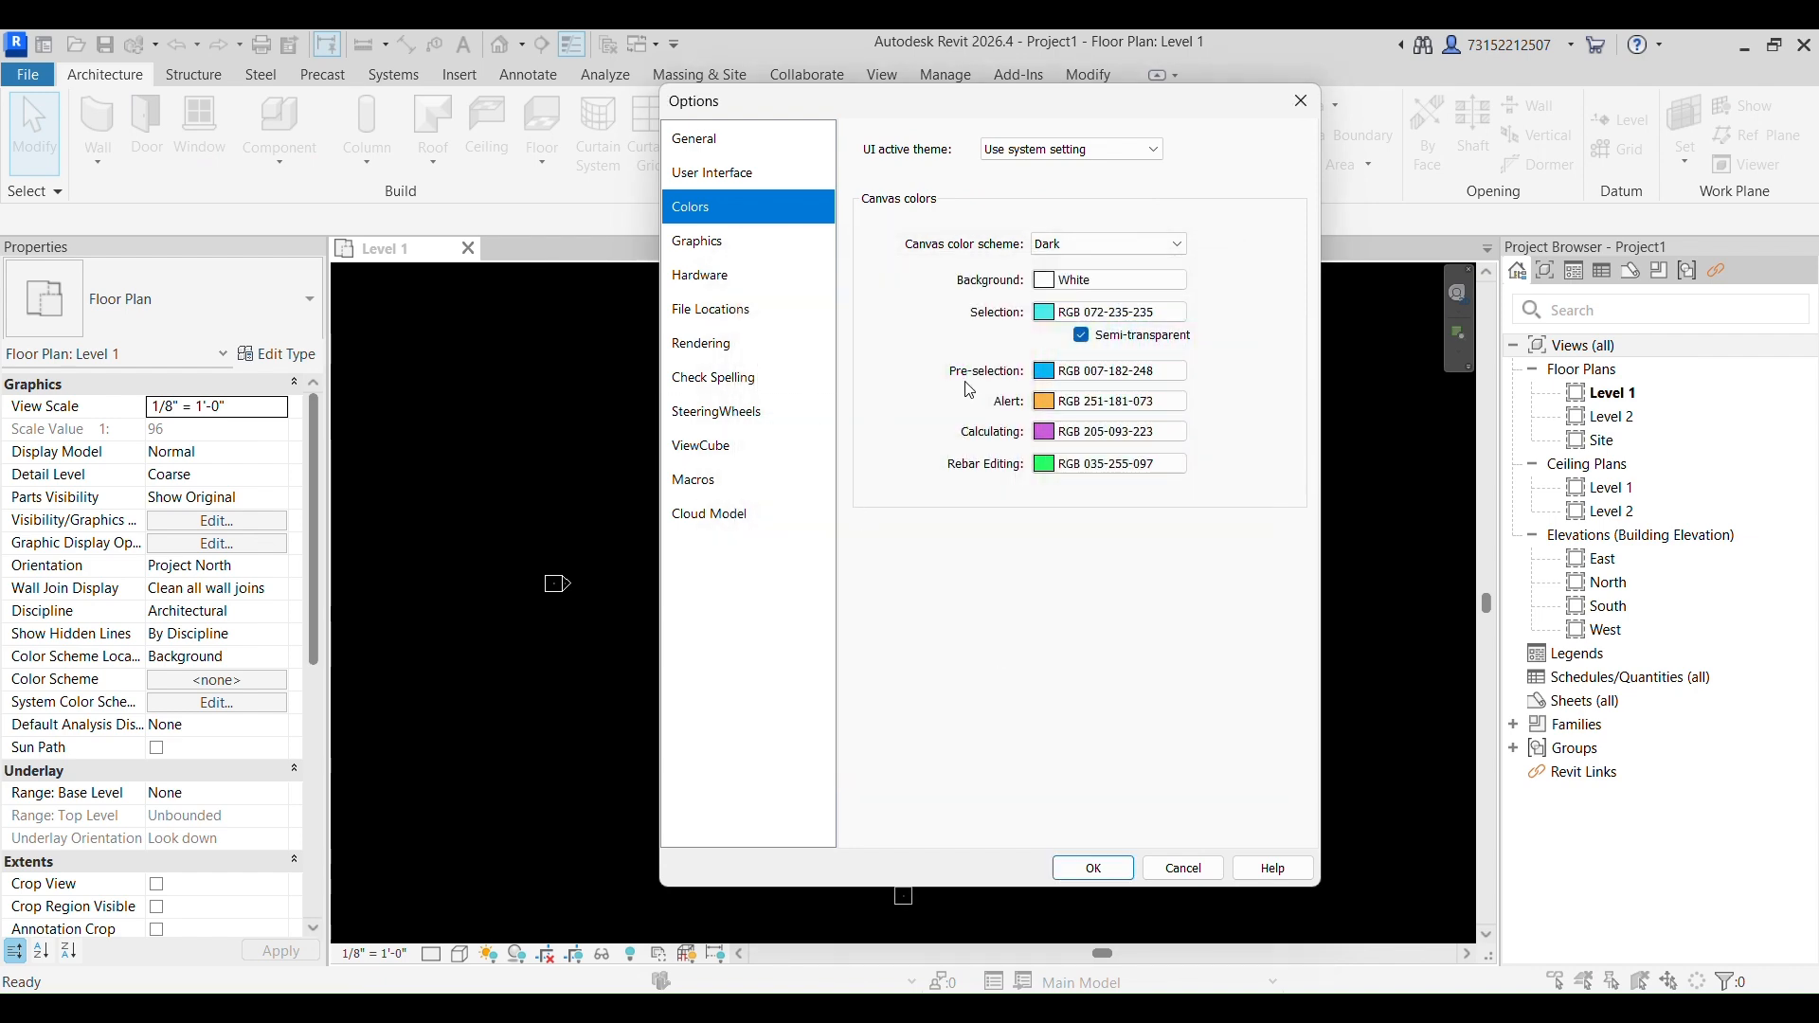
{"action": "left_click", "coordinate": [1092, 867]}
Draw a horizontal Generic - 8" wall 80' long between the elevation markers on the Level 1 floor plan.
{"action": "scroll", "coordinate": [795, 663], "scroll_direction": "down", "scroll_amount": 1}
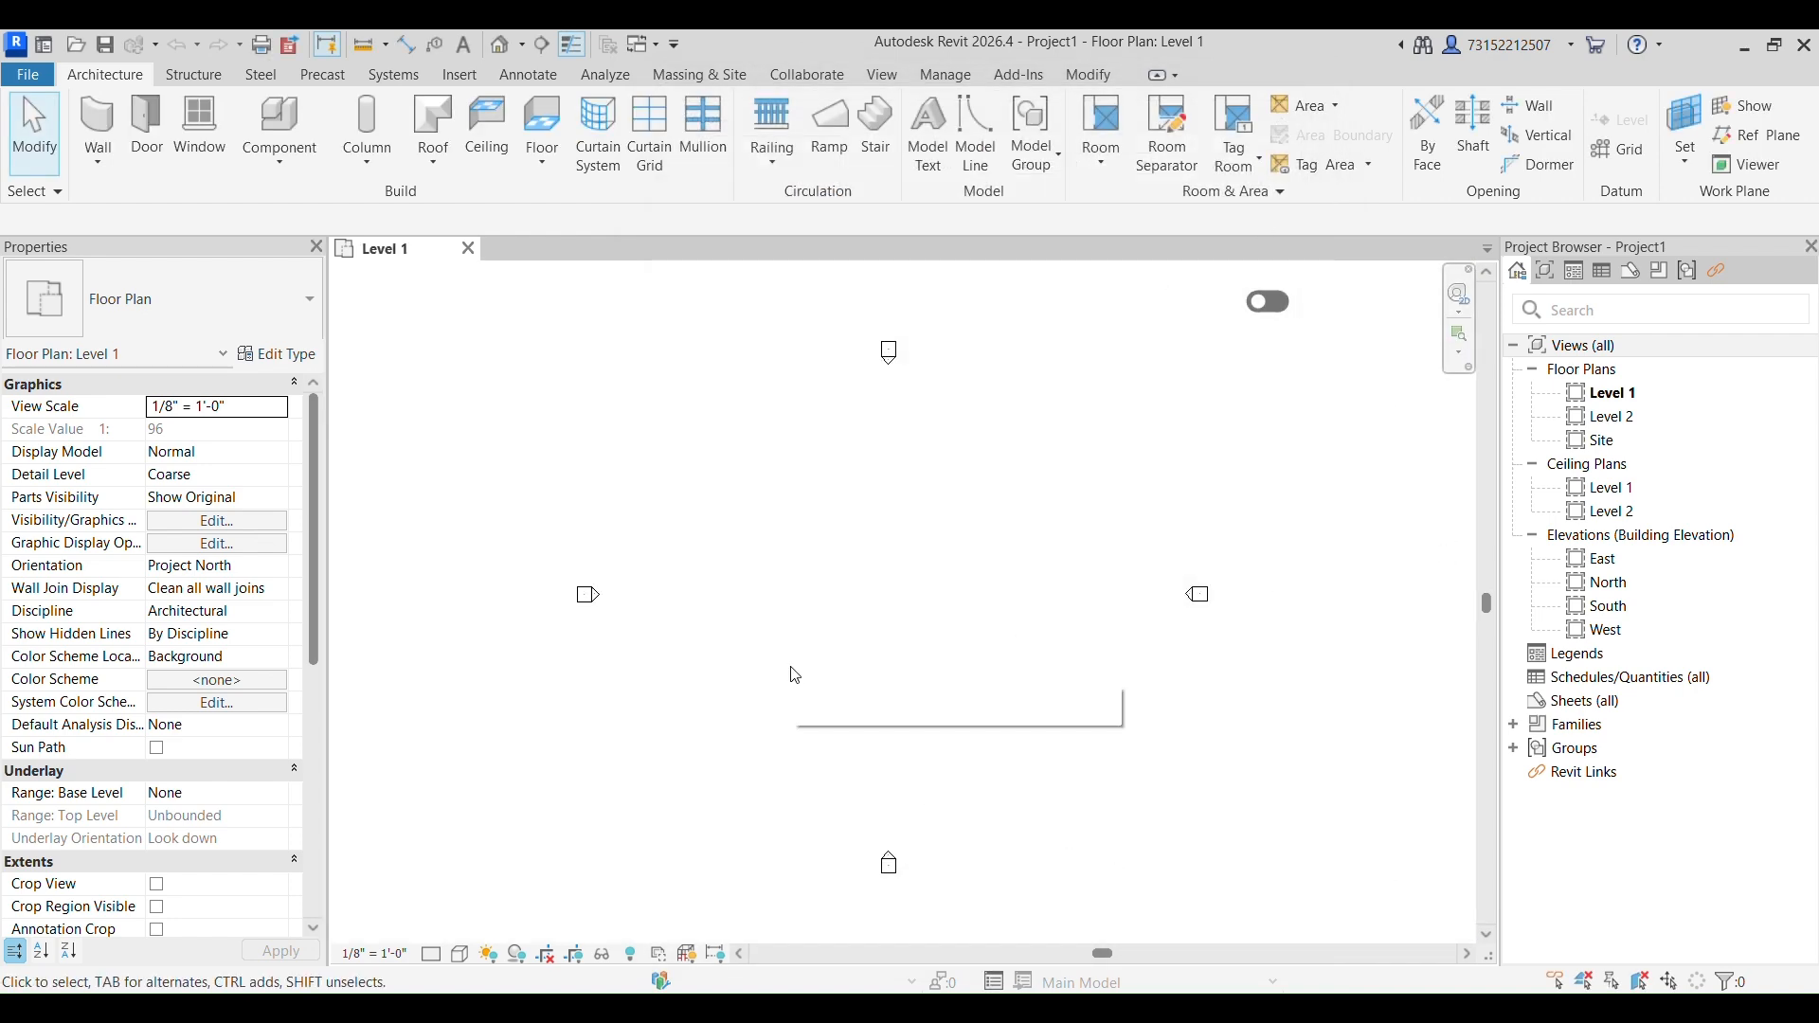
{"action": "middle_click_drag", "start_coordinate": [802, 674], "coordinate": [743, 645]}
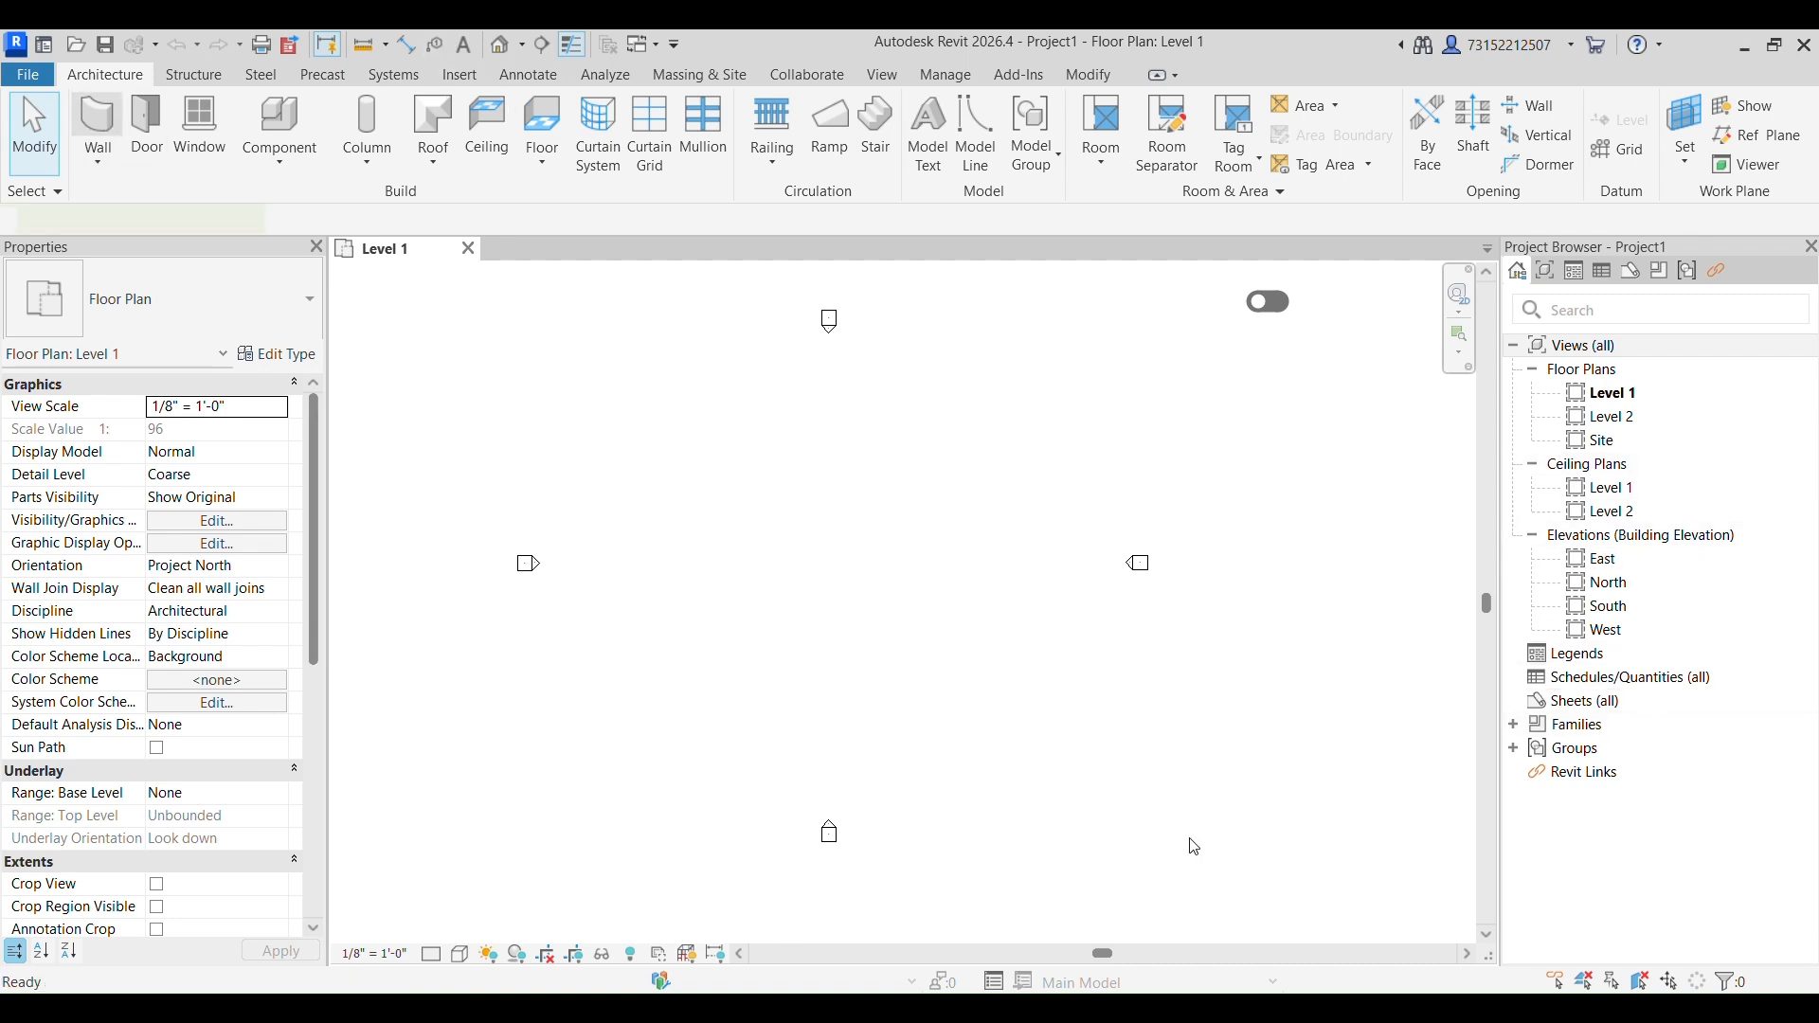
{"action": "key", "text": "w"}
{"action": "key", "text": "a"}
{"action": "left_click", "coordinate": [685, 577]}
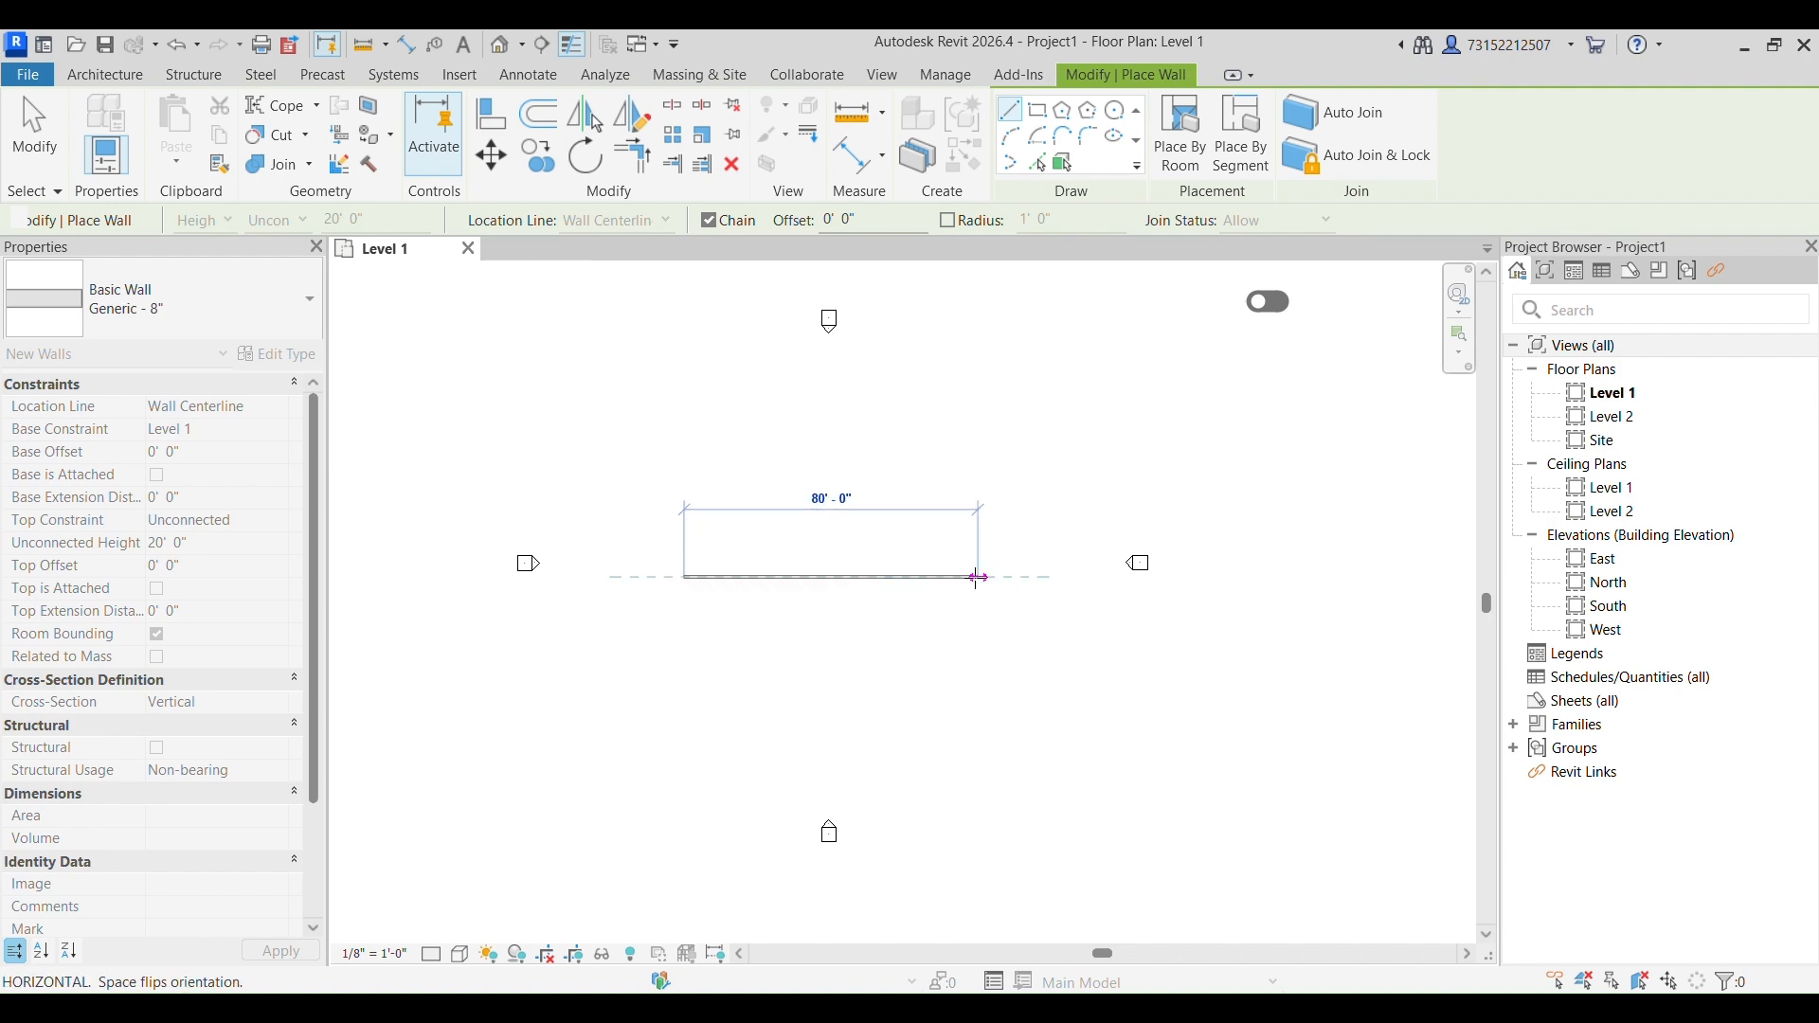
{"action": "left_click", "coordinate": [979, 577]}
{"action": "key", "text": "Escape"}
{"action": "key", "text": "Escape"}
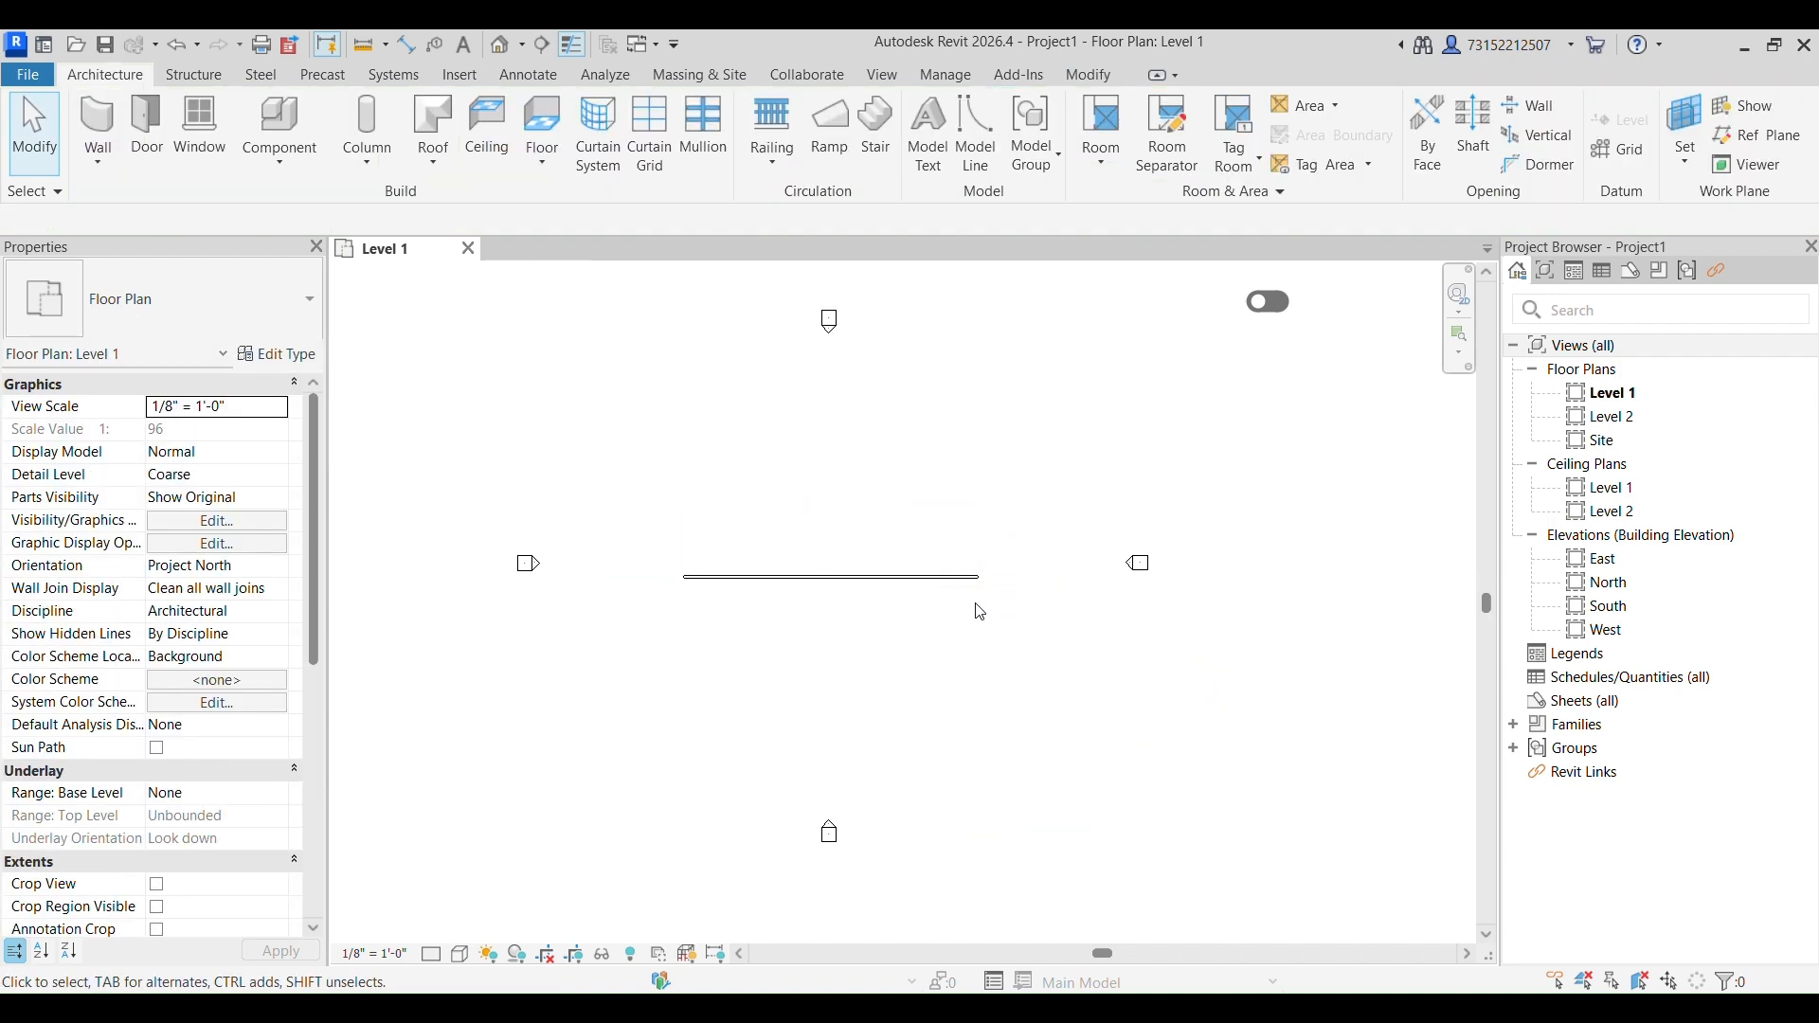
Inspect the new wall in the default 3D view and return to the Level 1 floor plan.
{"action": "left_click", "coordinate": [961, 576]}
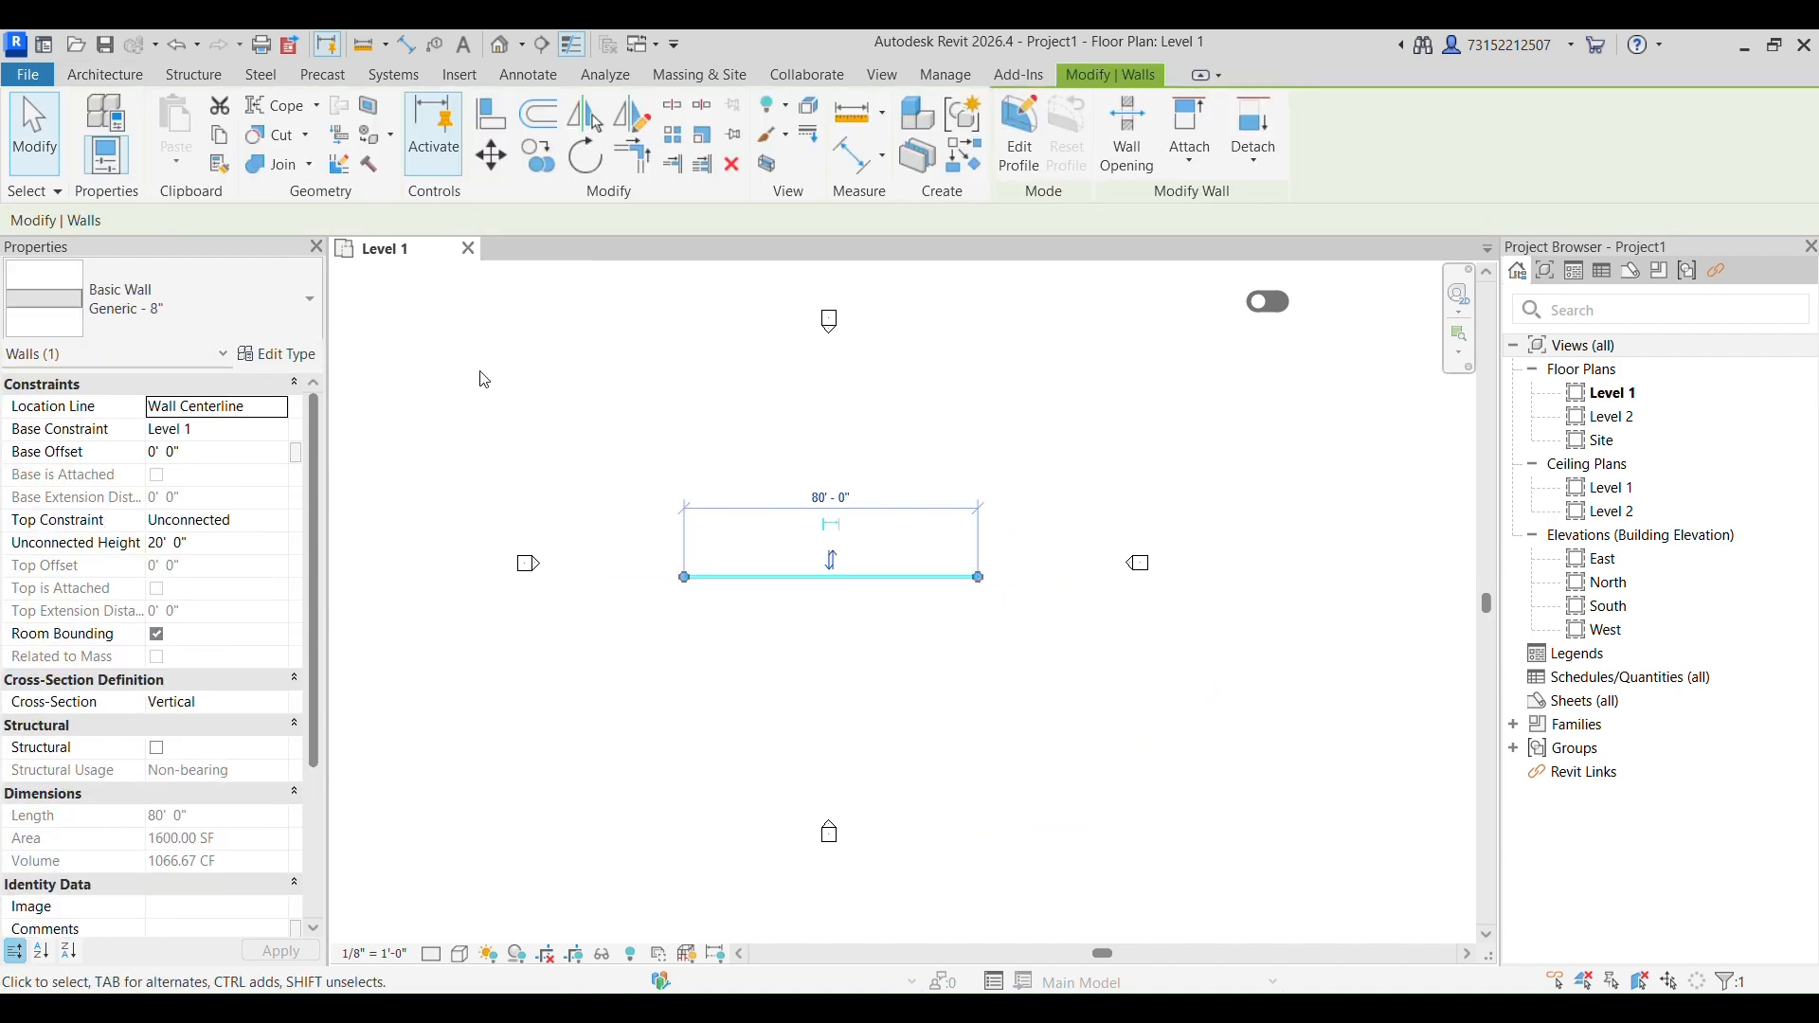
{"action": "left_click", "coordinate": [503, 49]}
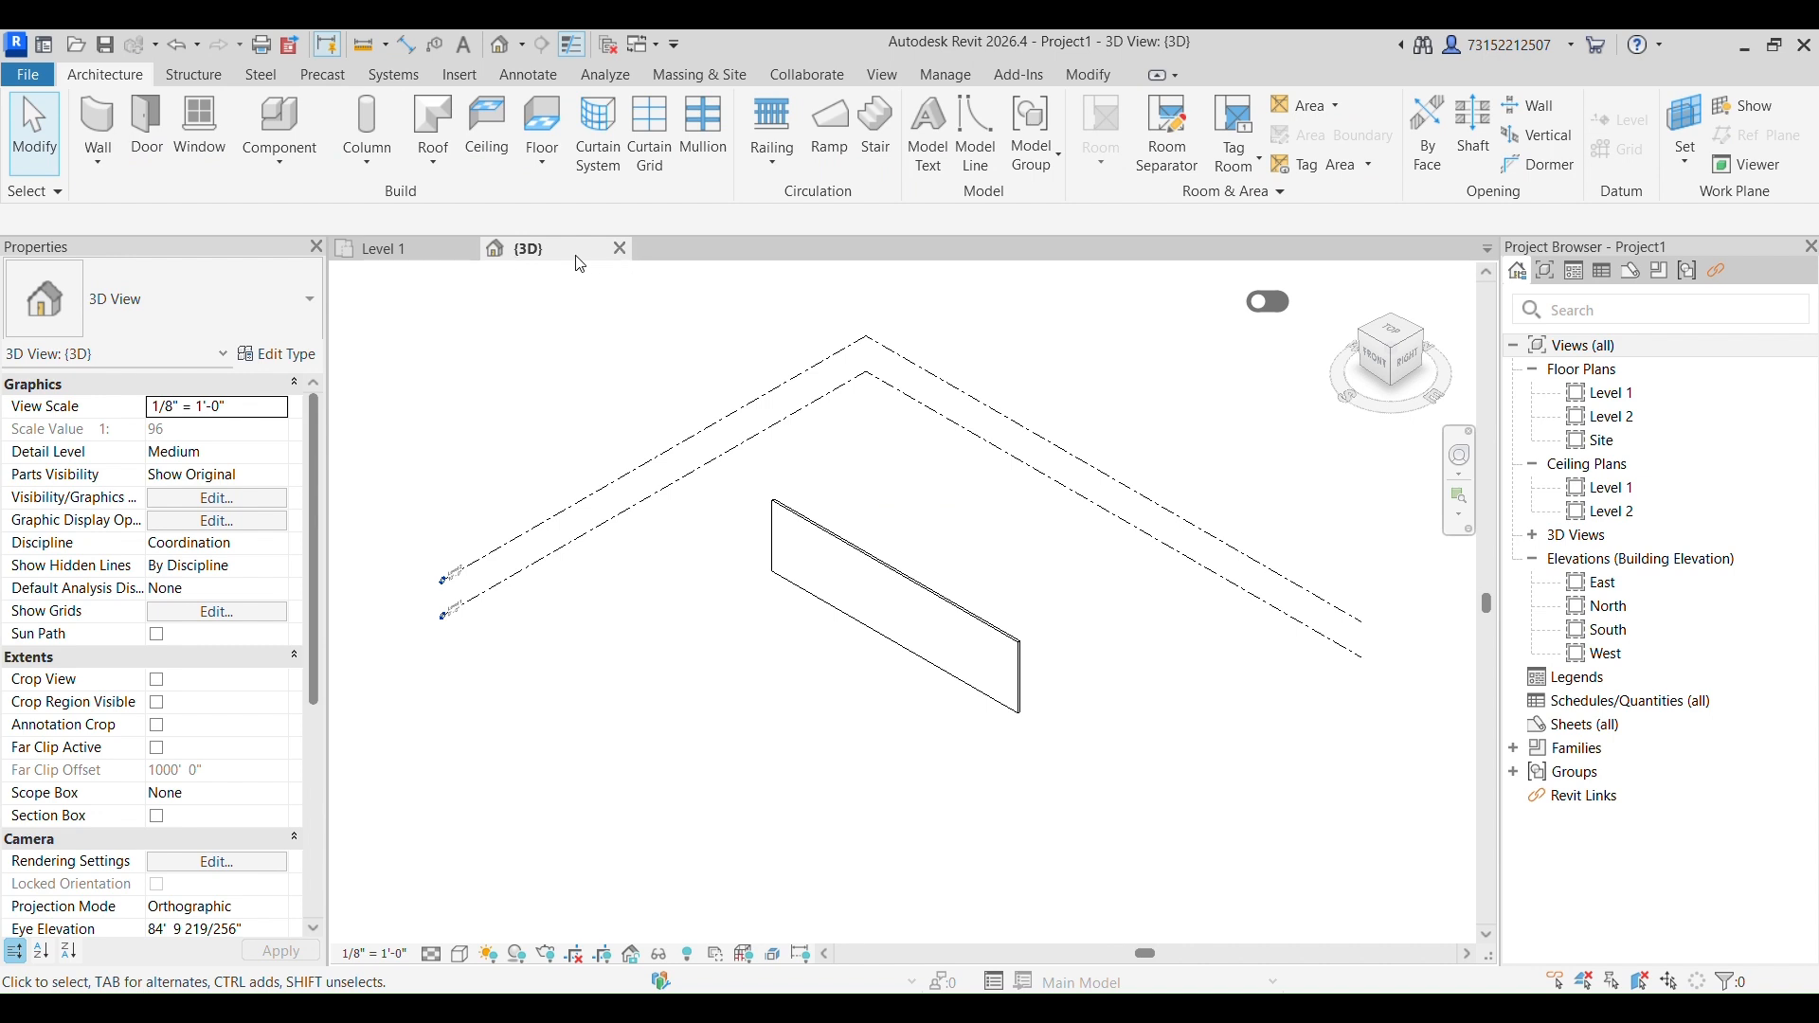
{"action": "left_click", "coordinate": [951, 605]}
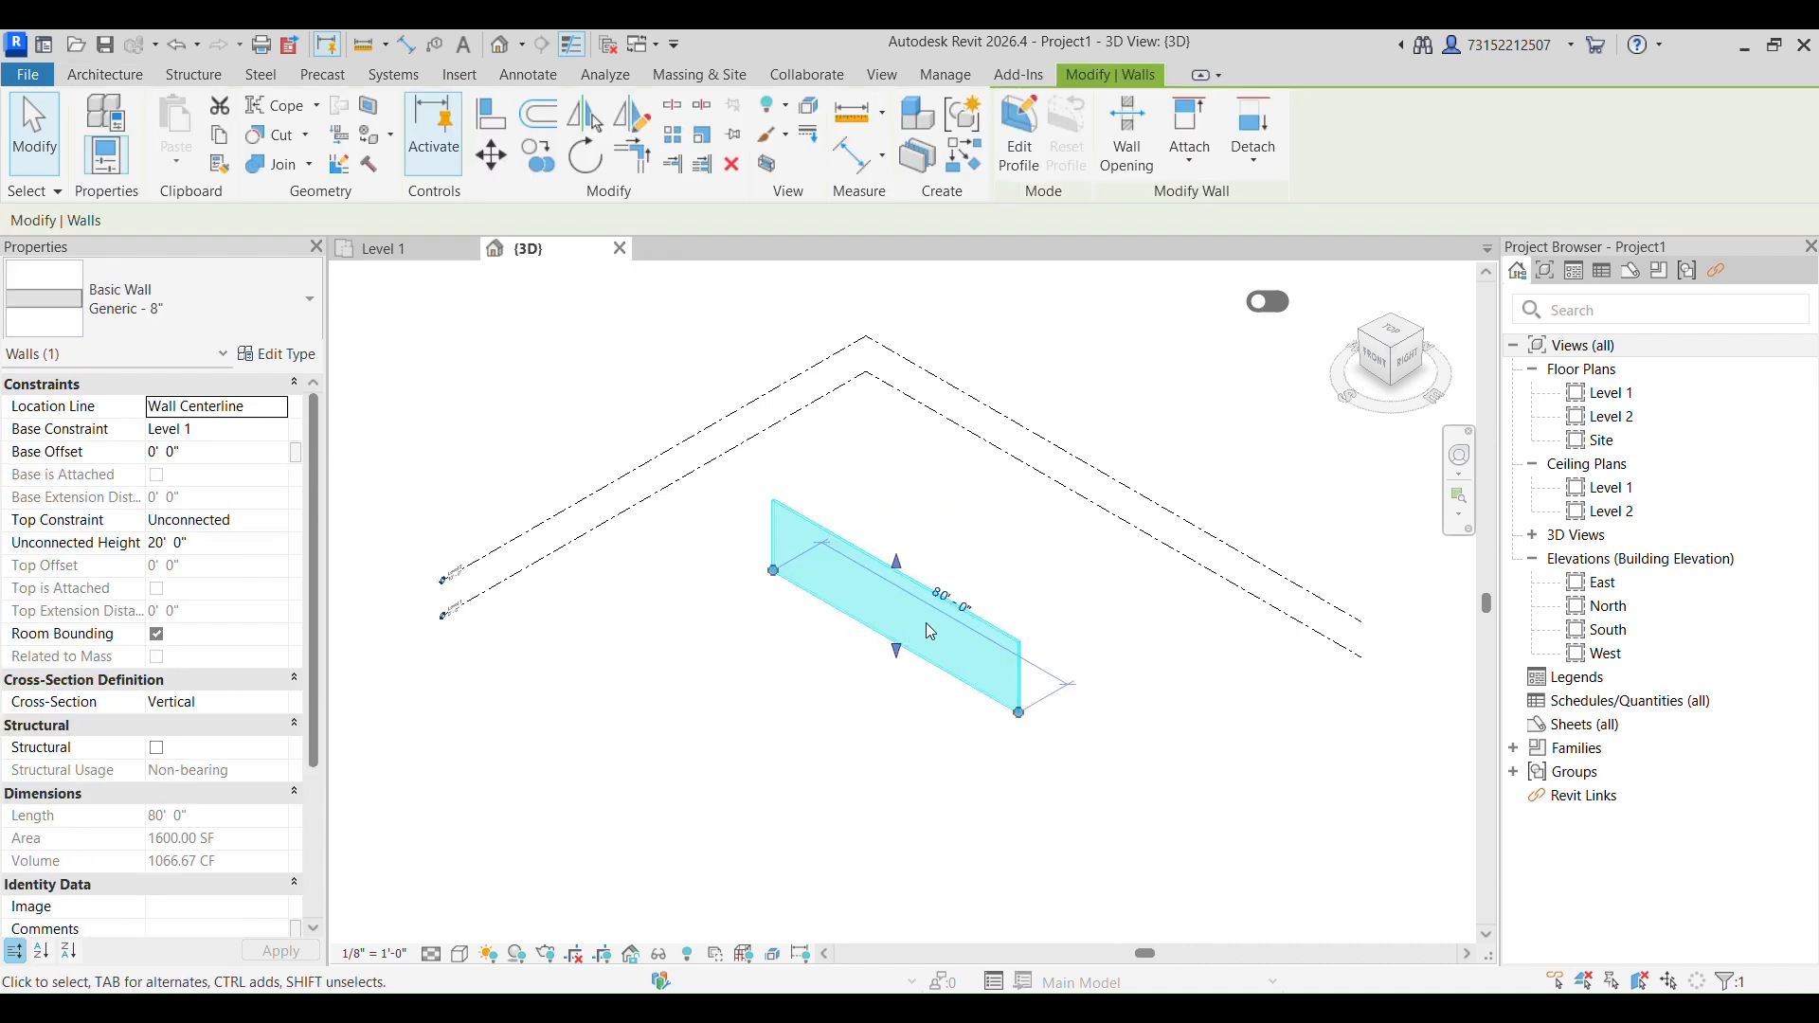
{"action": "left_click", "coordinate": [384, 249]}
{"action": "left_click", "coordinate": [959, 675]}
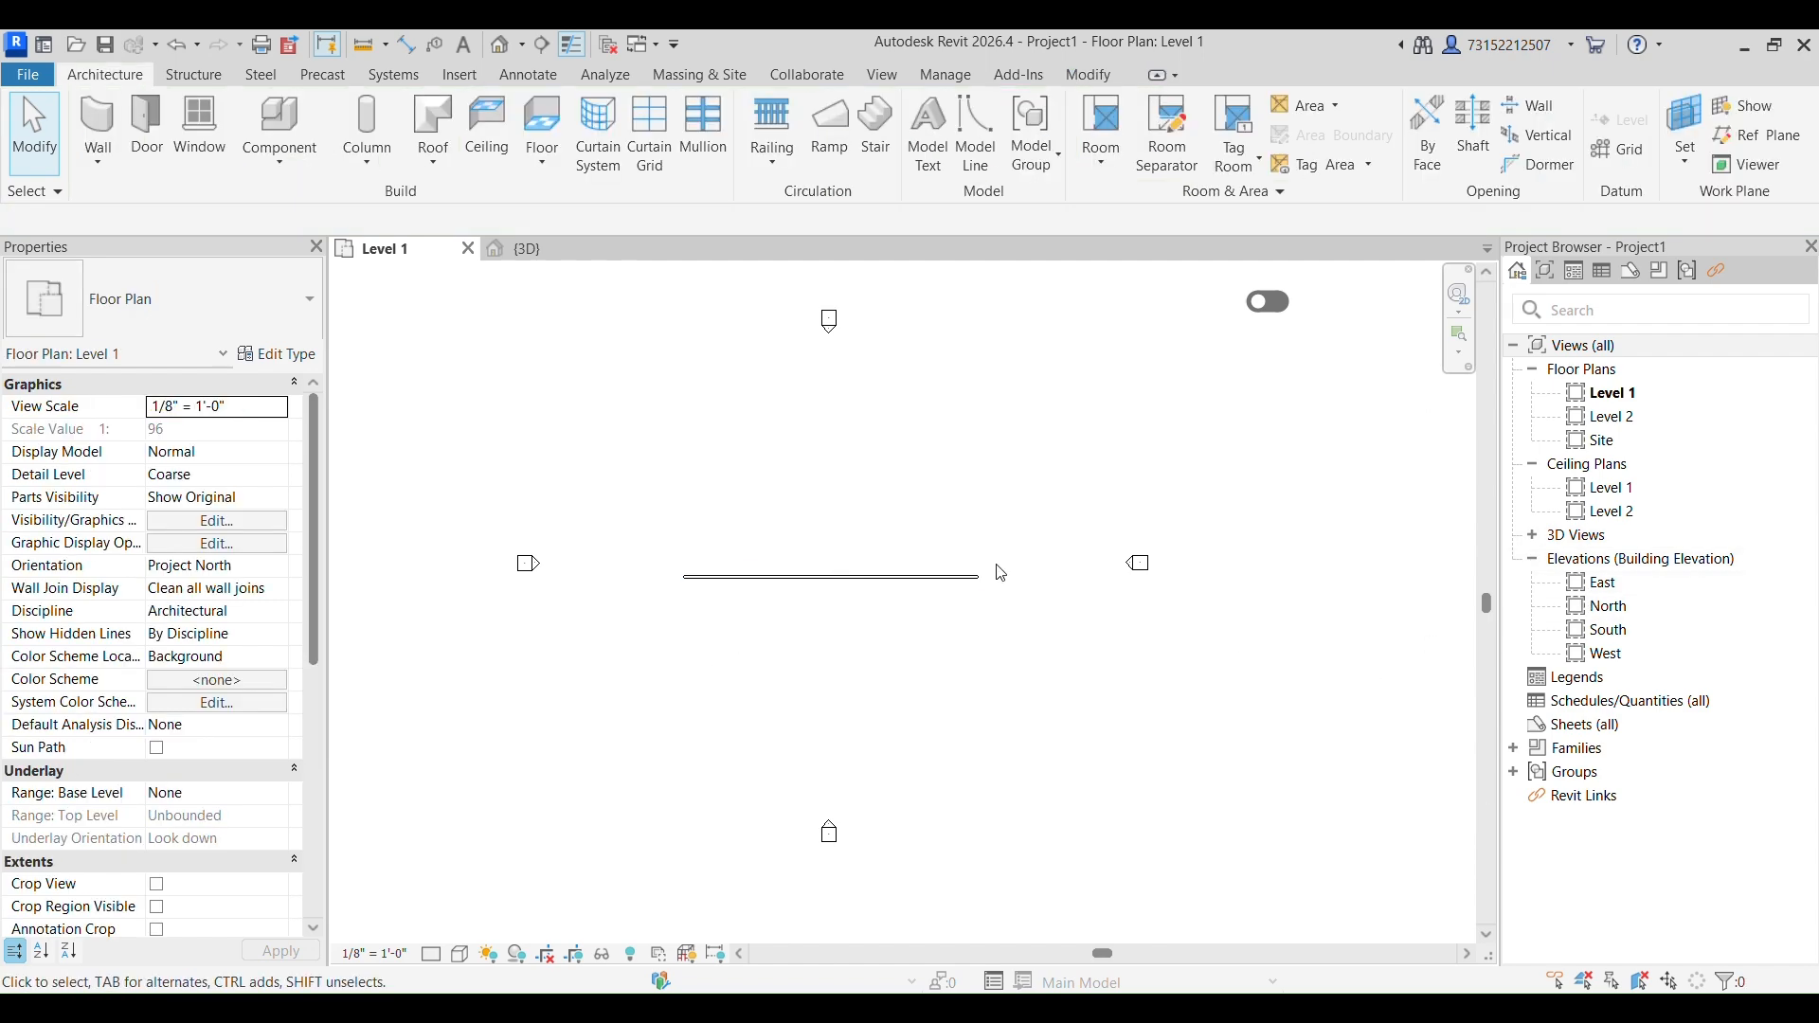
Open the East elevation and lower the wall's top to the Level 2 line for a 10' height.
{"action": "double_click", "coordinate": [1603, 583]}
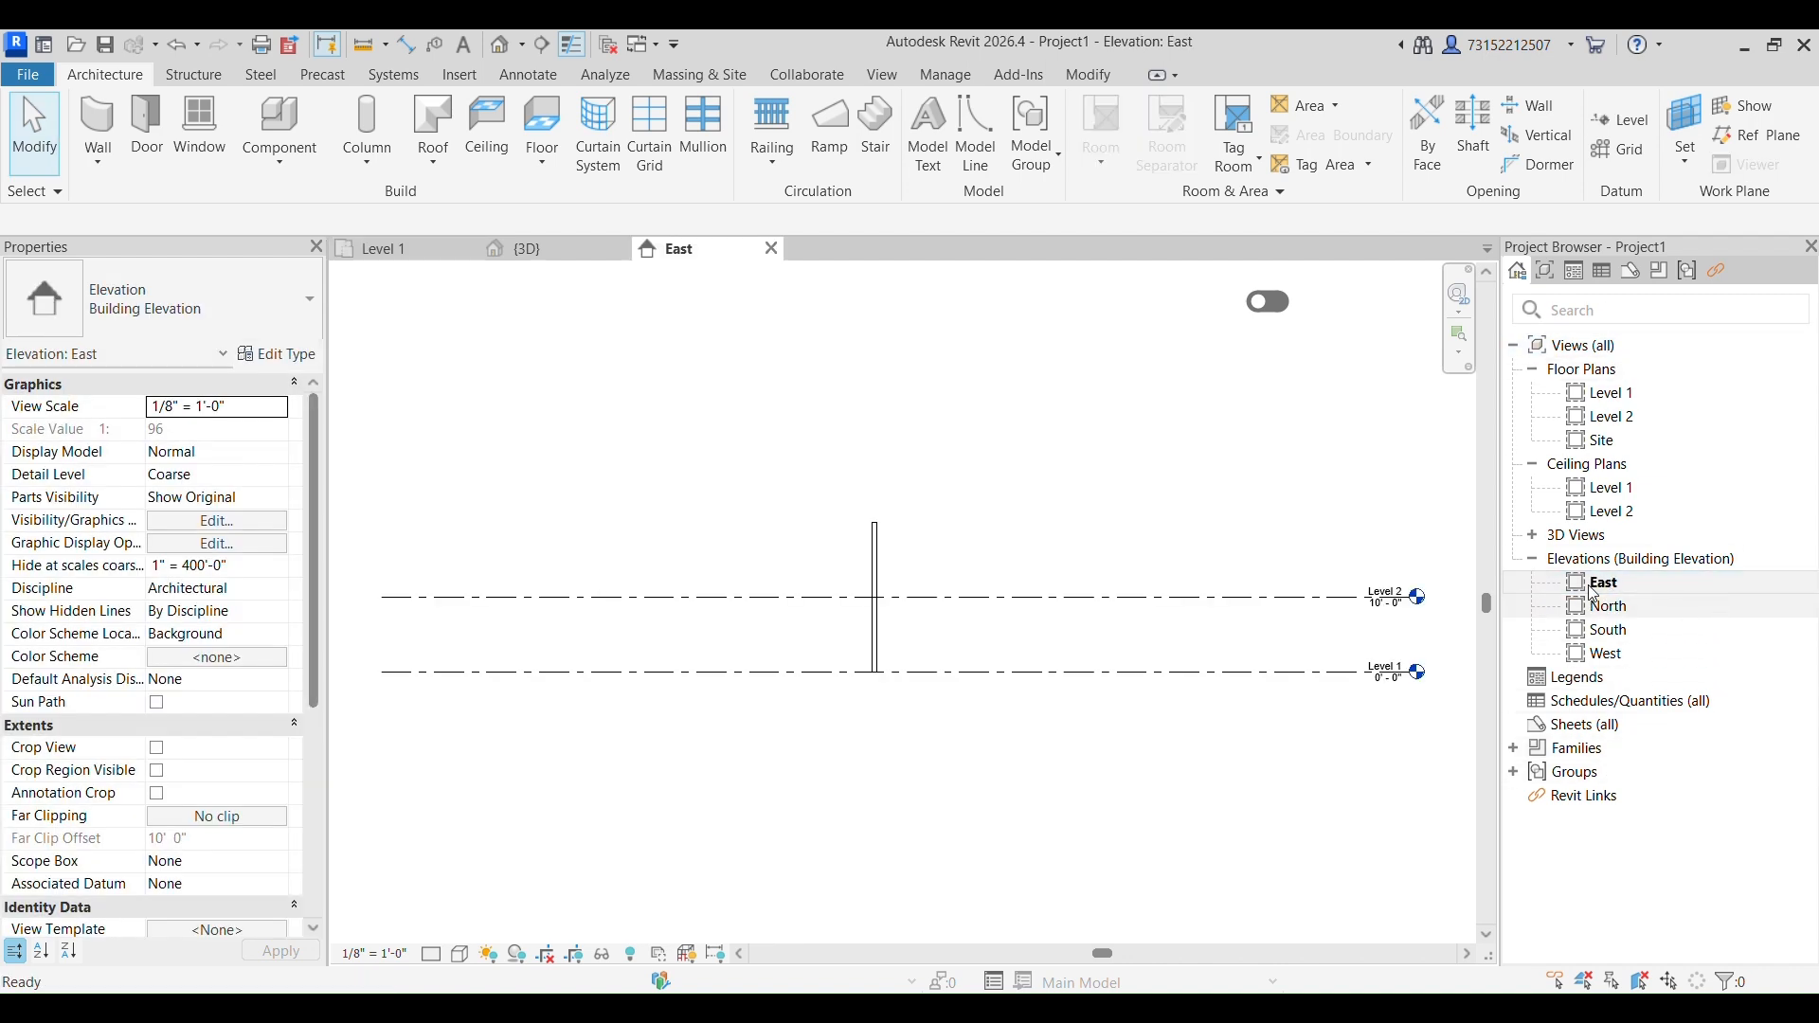
{"action": "scroll", "coordinate": [855, 665], "scroll_direction": "up", "scroll_amount": 1}
{"action": "scroll", "coordinate": [856, 665], "scroll_direction": "up", "scroll_amount": 1}
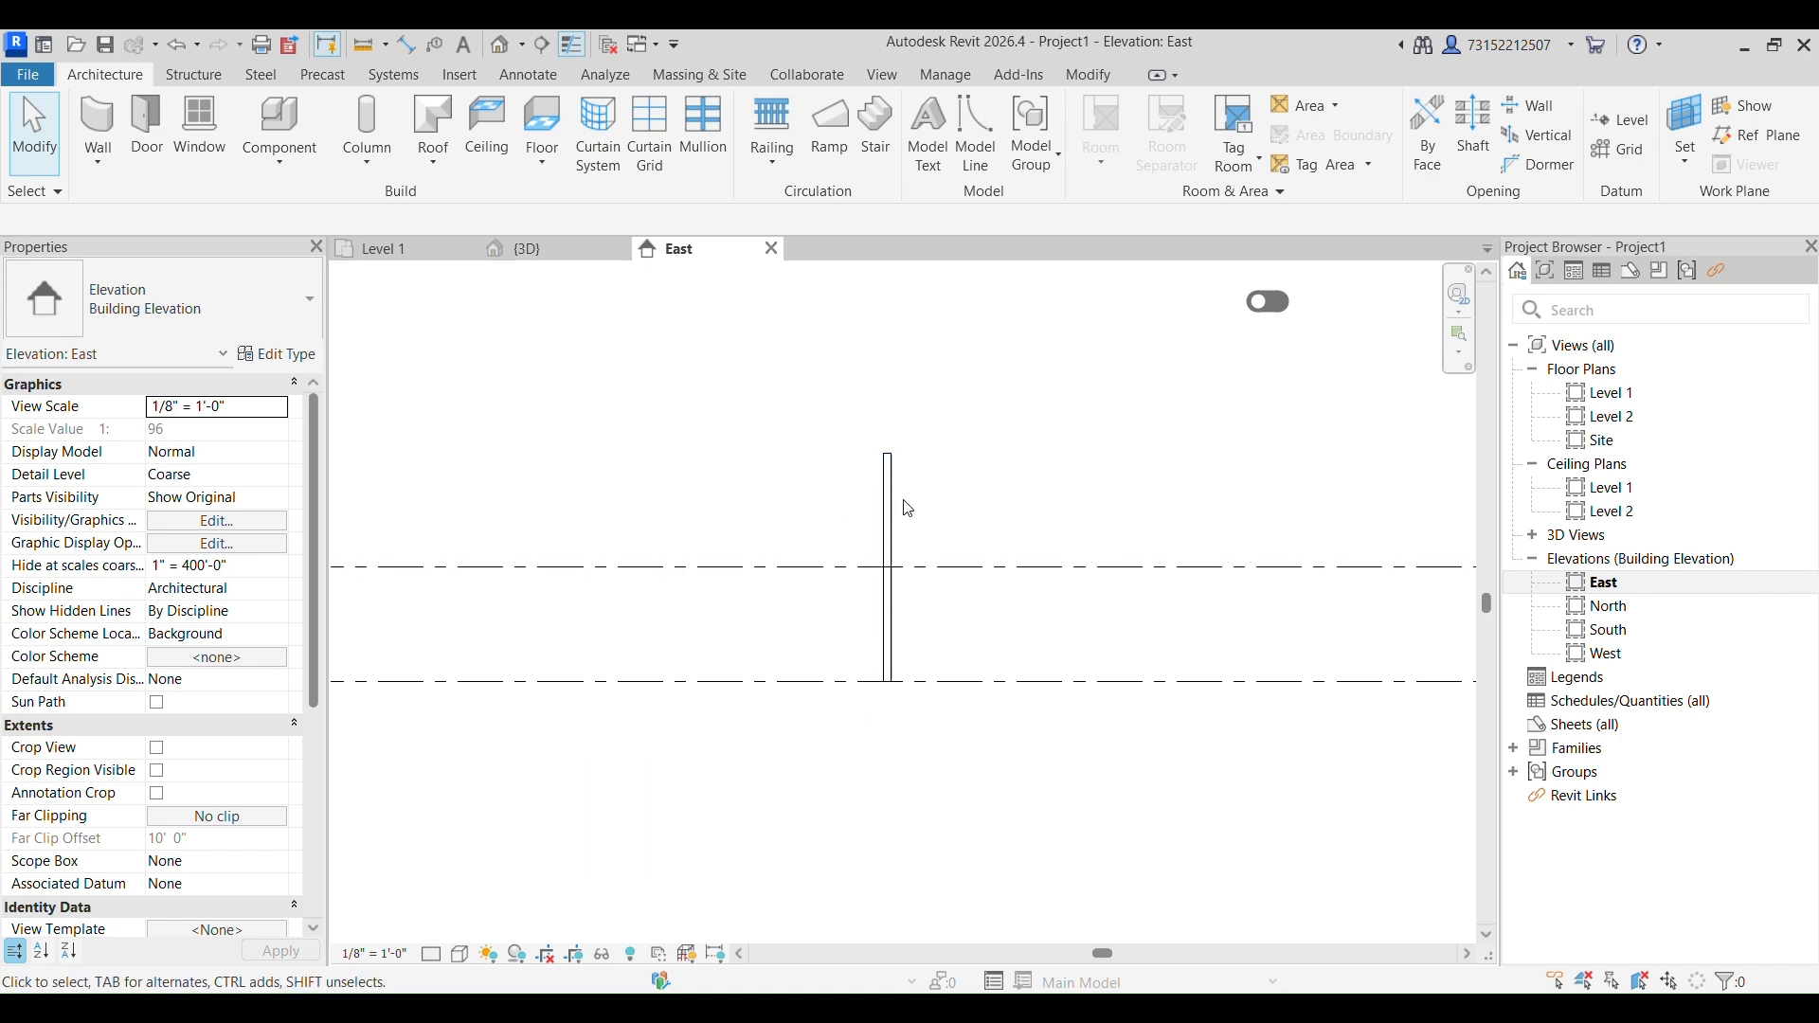
{"action": "left_click", "coordinate": [895, 525]}
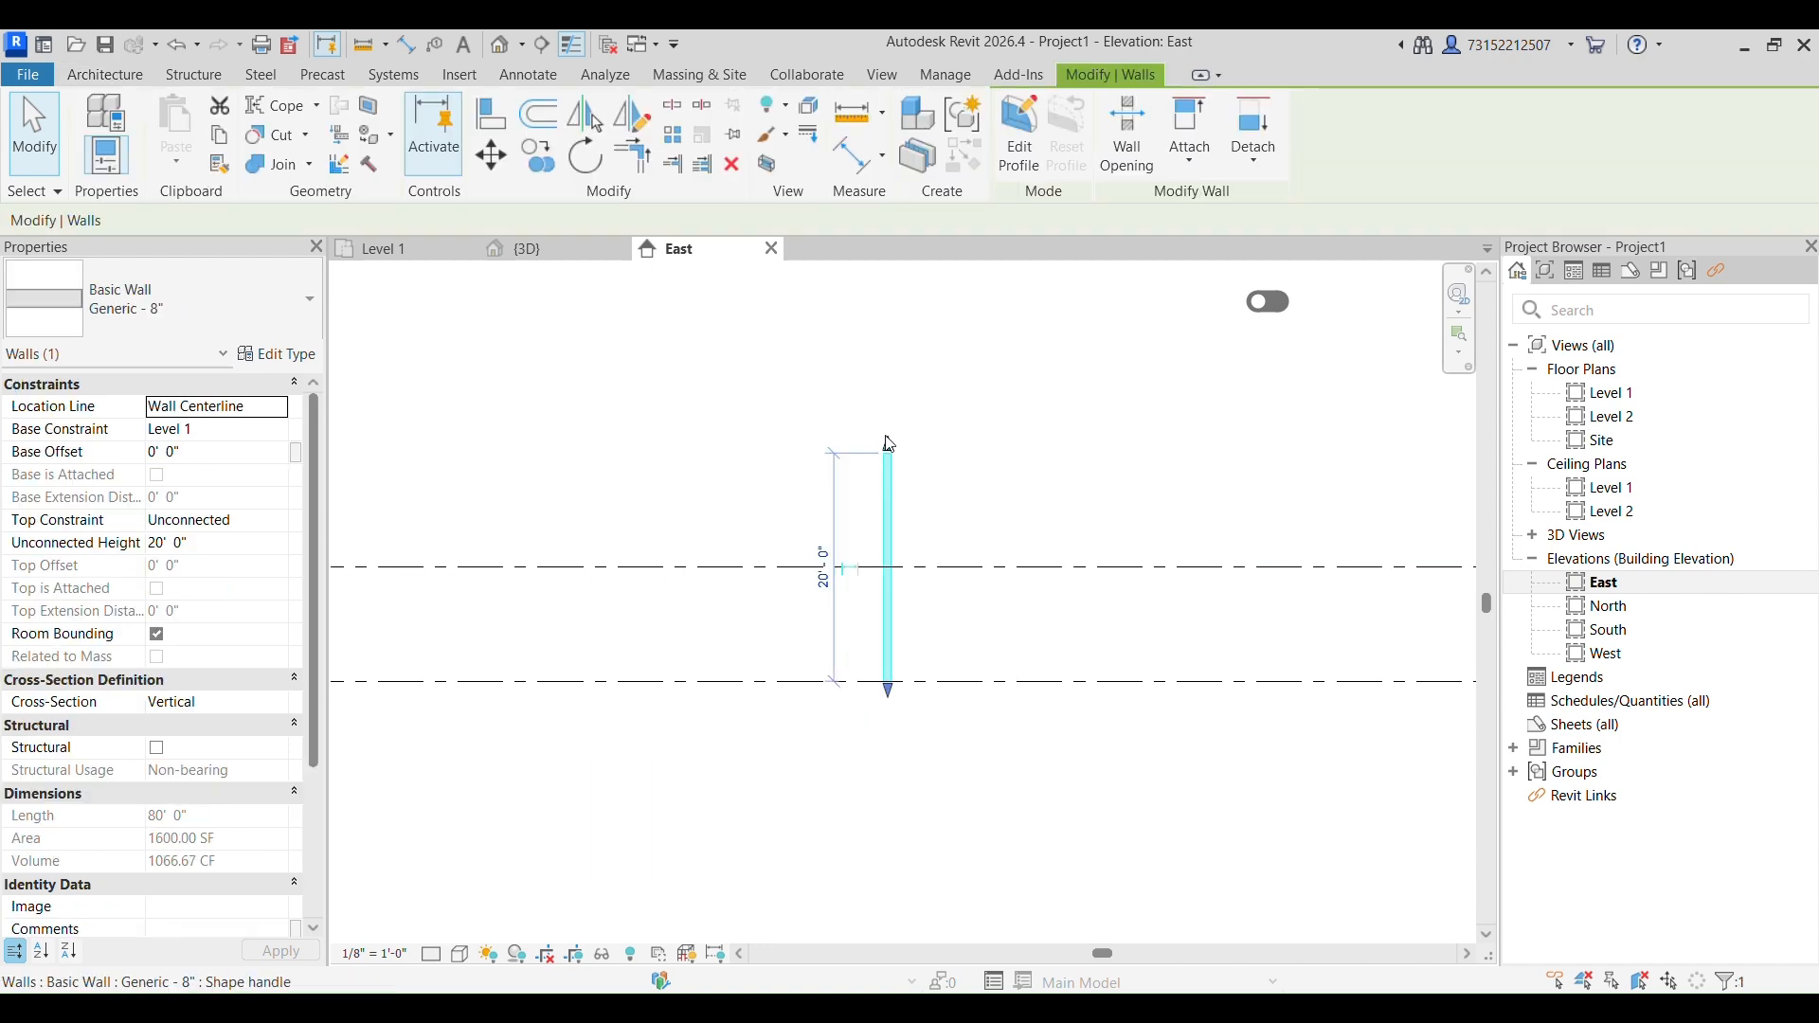
{"action": "left_click_drag", "start_coordinate": [890, 435], "coordinate": [922, 566]}
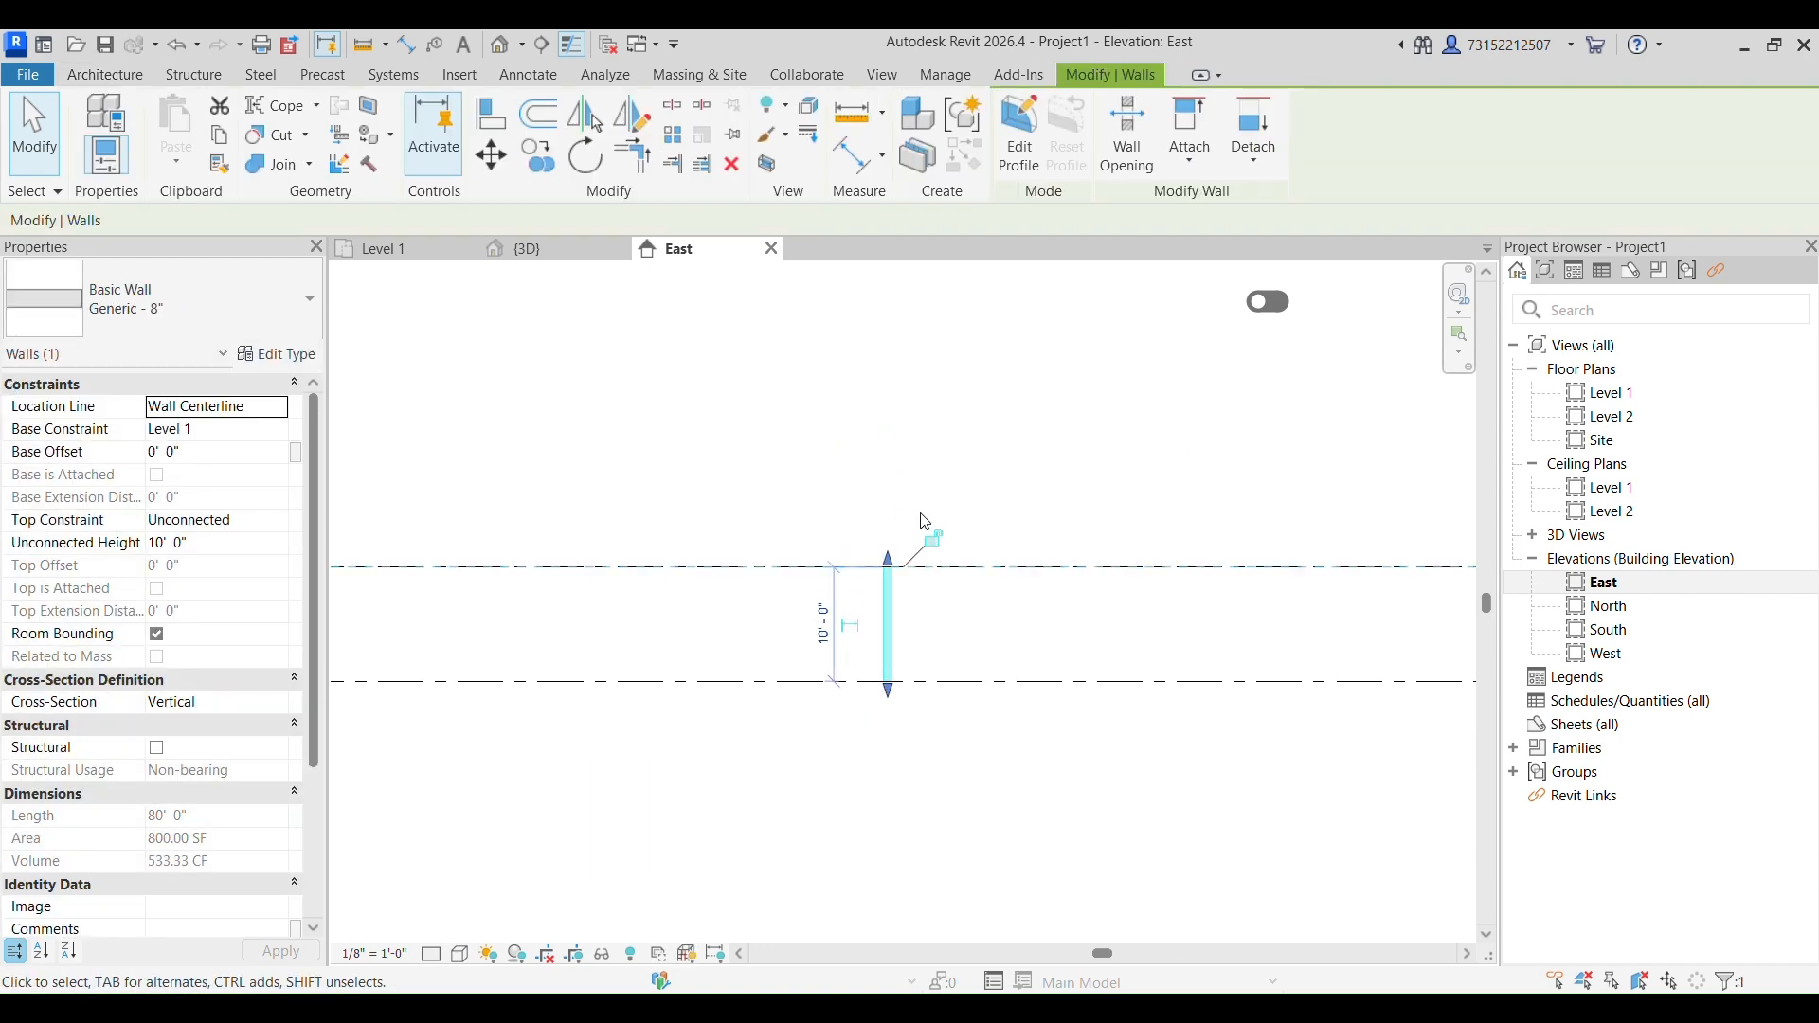
{"action": "left_click", "coordinate": [950, 600]}
{"action": "left_click", "coordinate": [908, 632]}
{"action": "scroll", "coordinate": [935, 551], "scroll_direction": "down", "scroll_amount": 1}
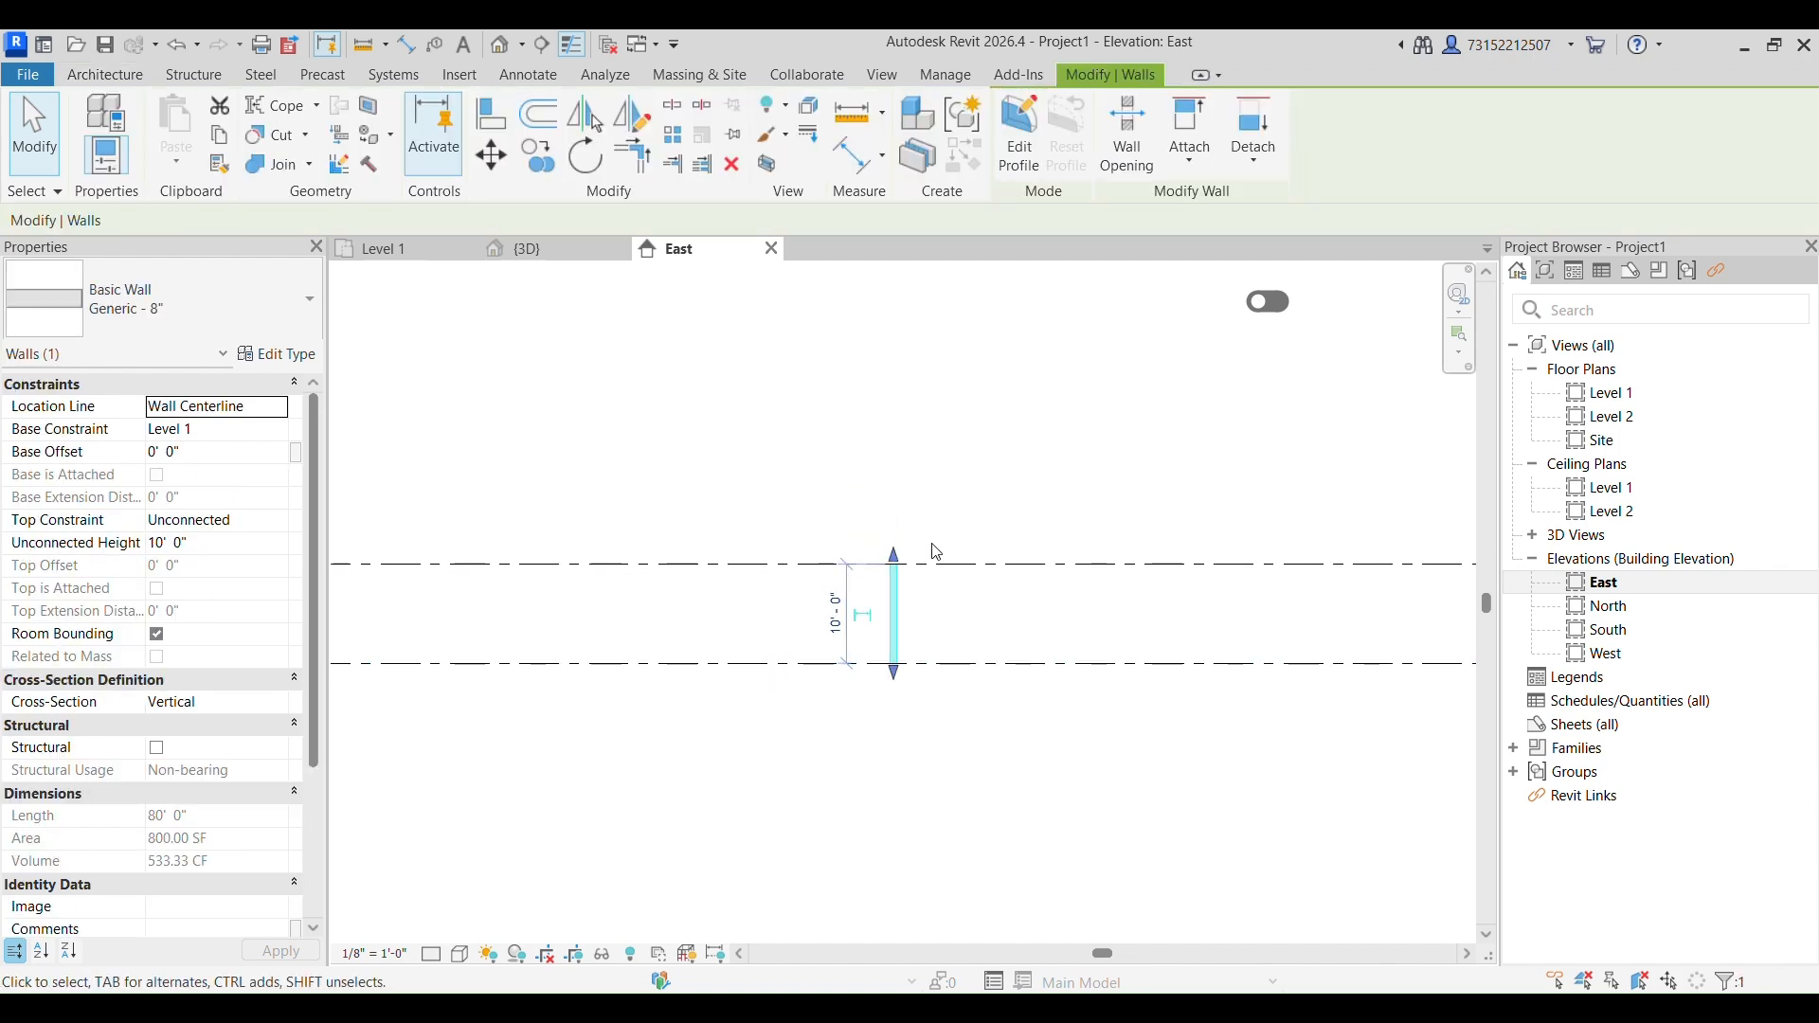
View the wall in the North and South elevations.
{"action": "double_click", "coordinate": [1601, 606]}
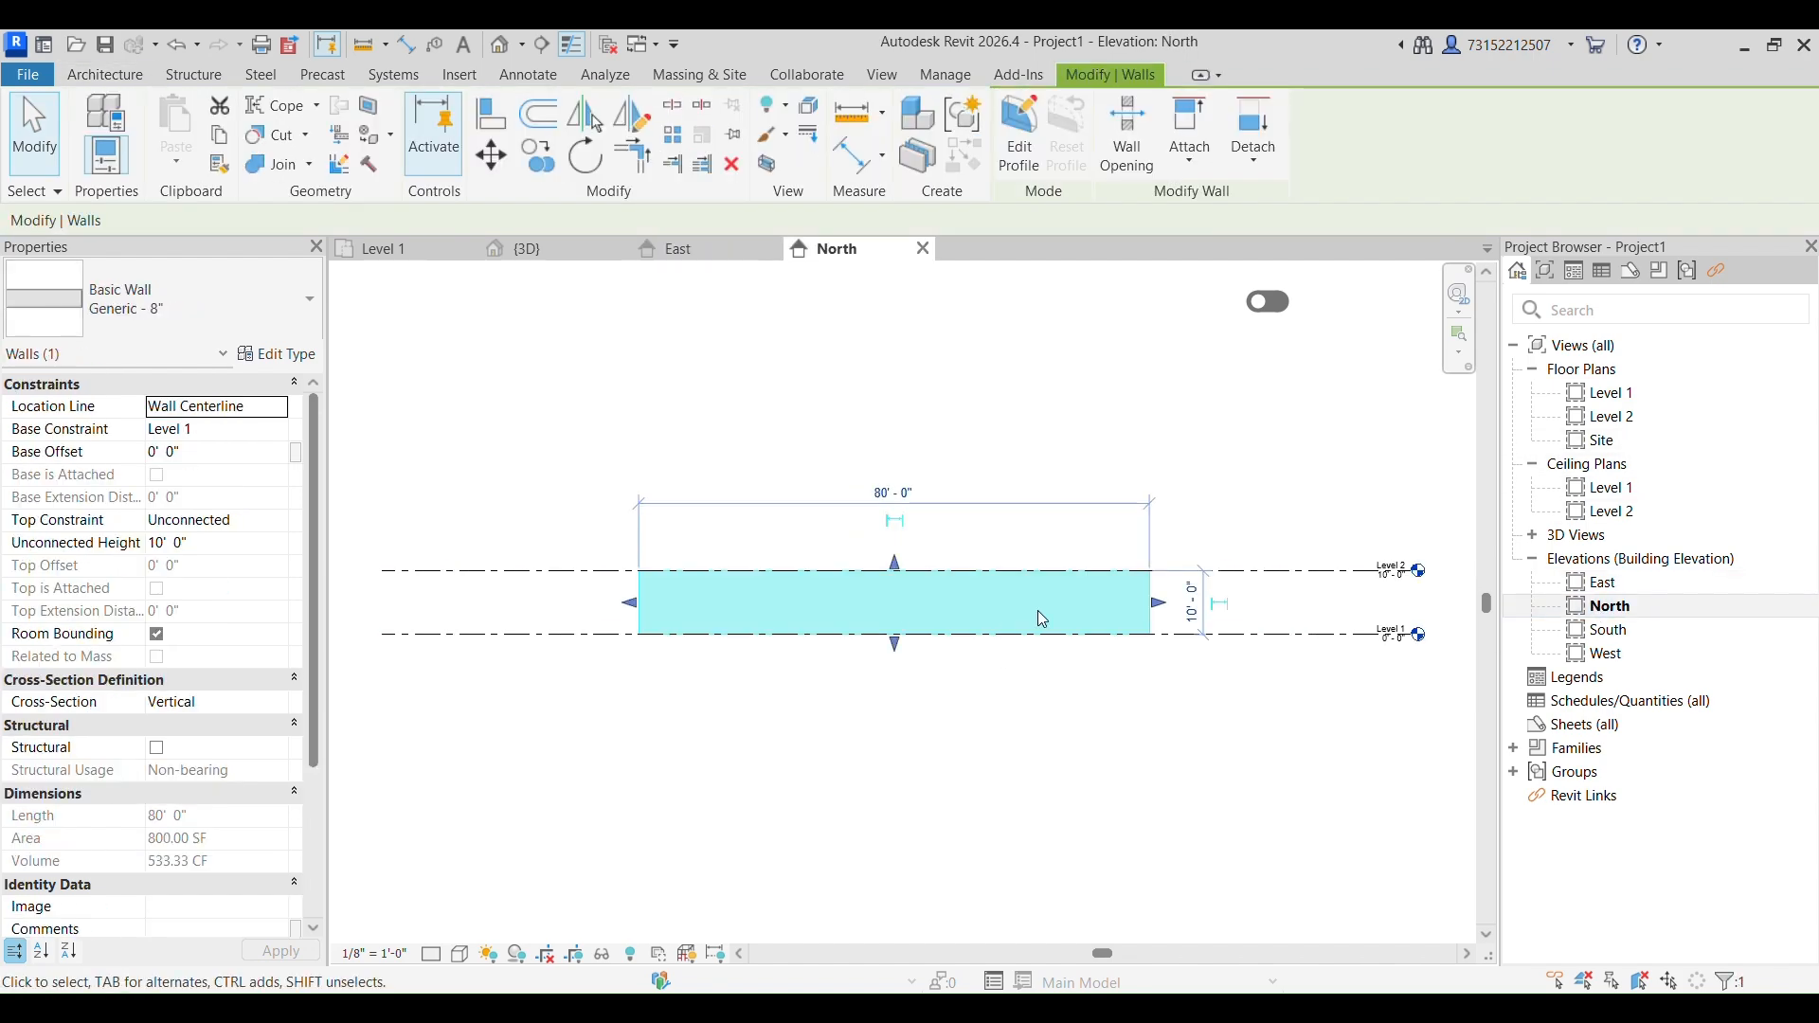
{"action": "double_click", "coordinate": [1601, 630]}
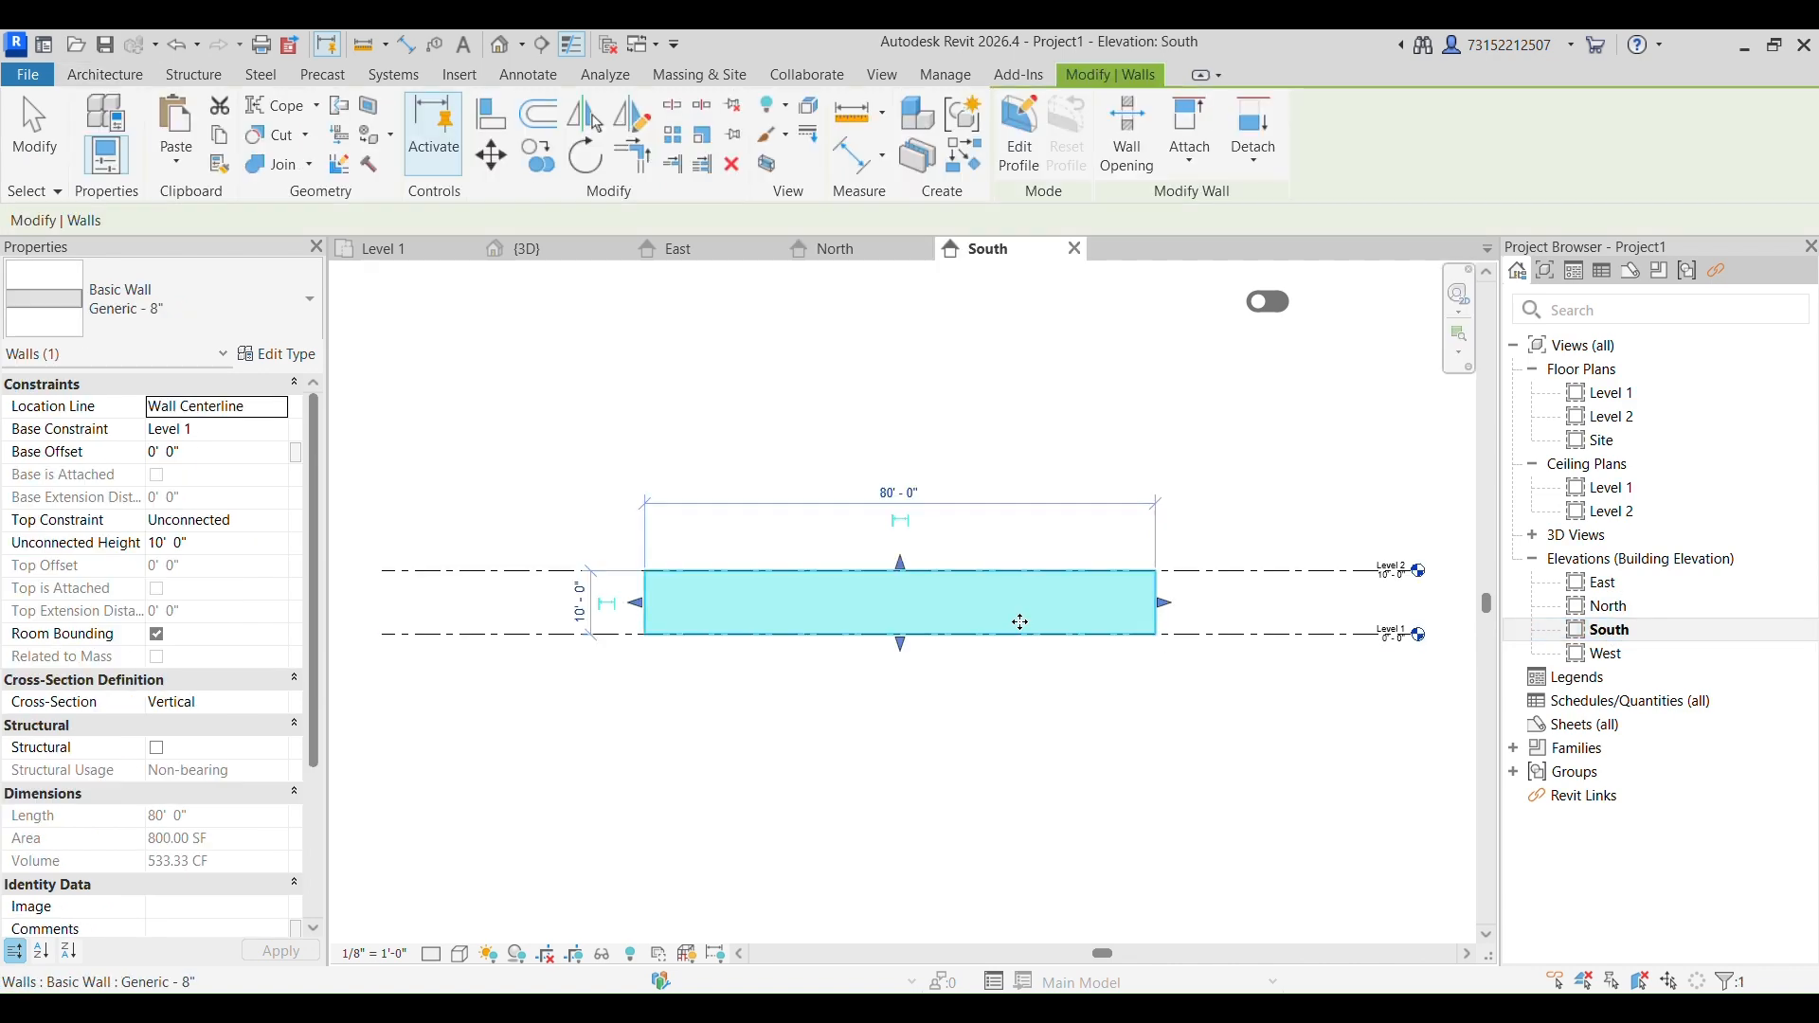
{"action": "left_click", "coordinate": [1065, 719]}
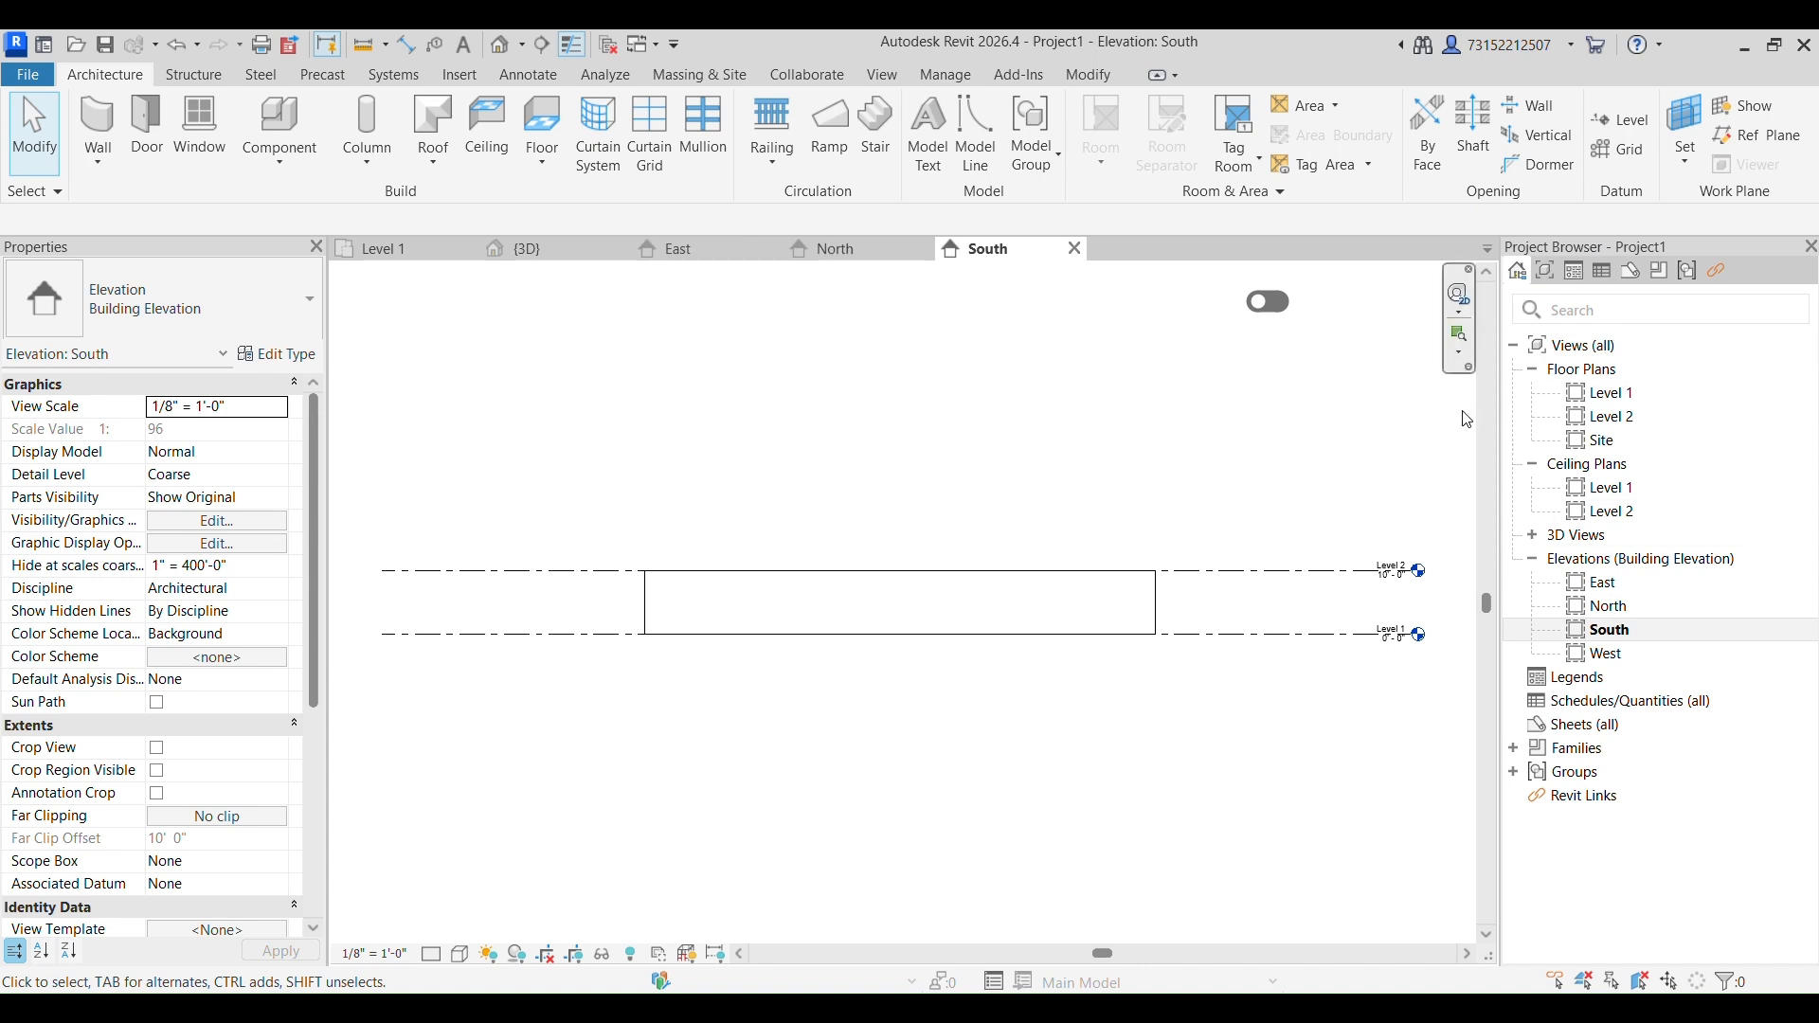
Check the shortened wall in the {3D} view and go back to the Level 1 floor plan.
{"action": "left_click", "coordinate": [1642, 492]}
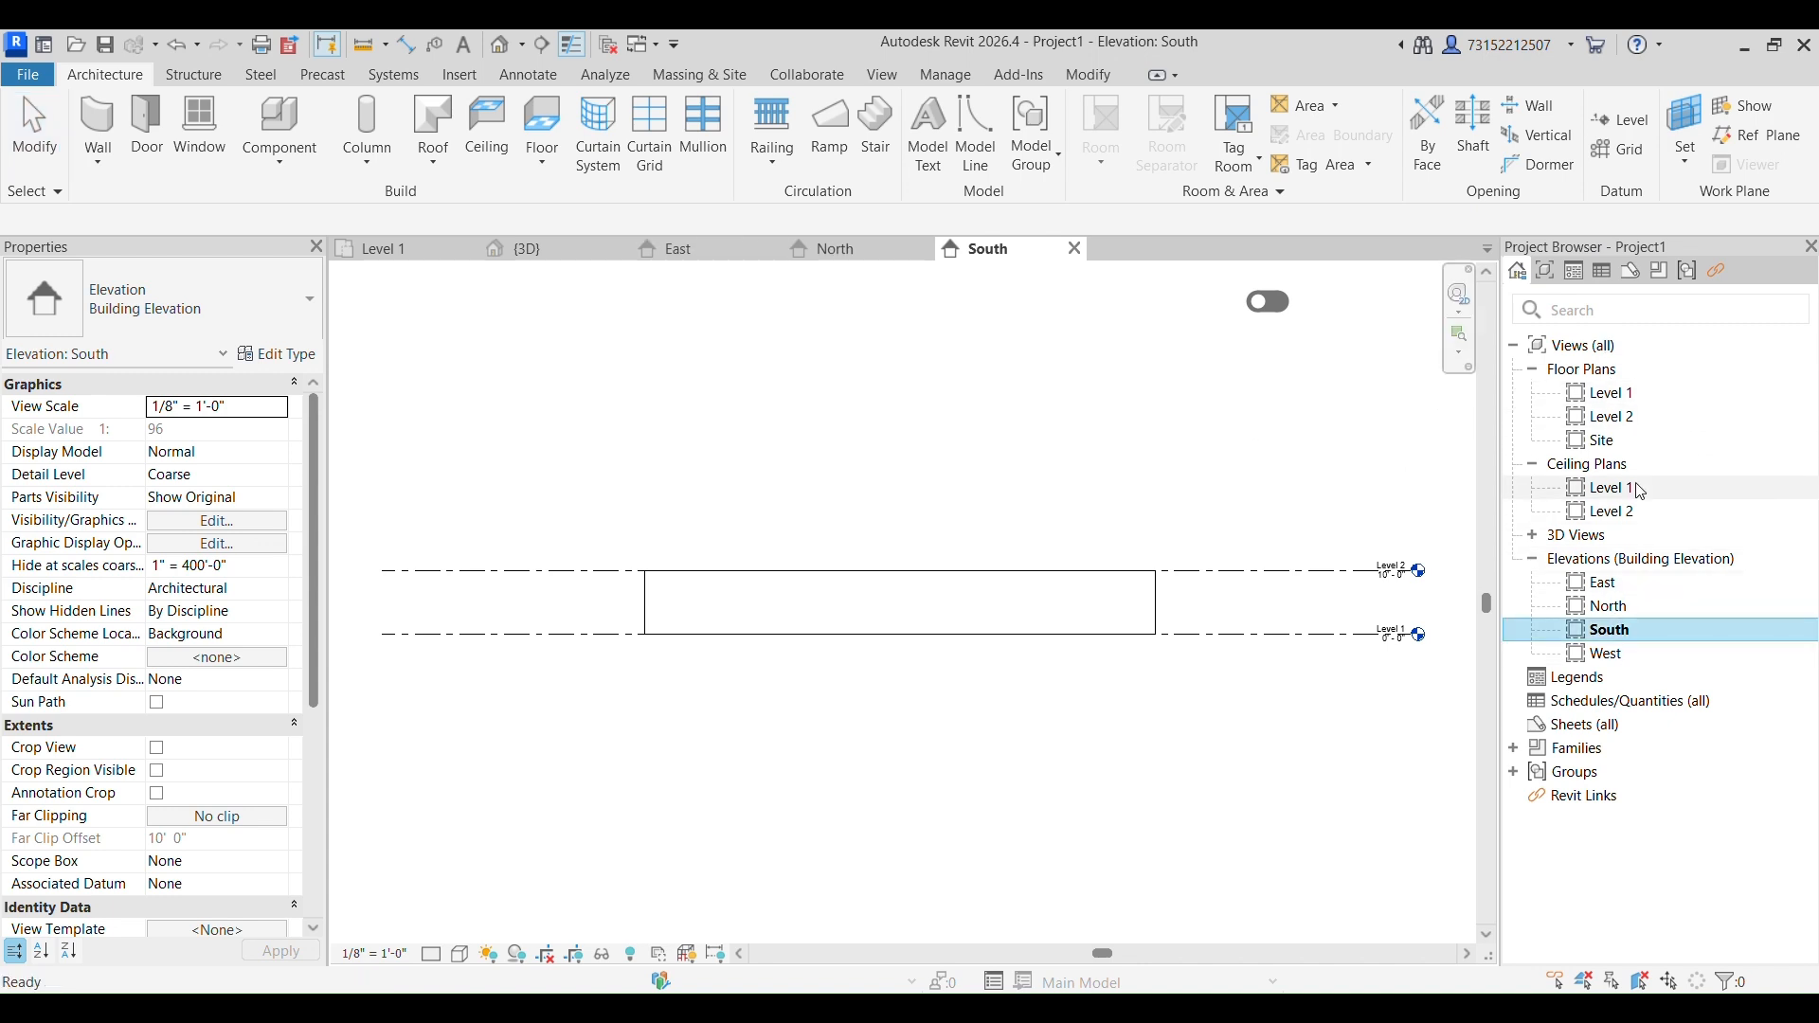
{"action": "left_click", "coordinate": [1533, 536]}
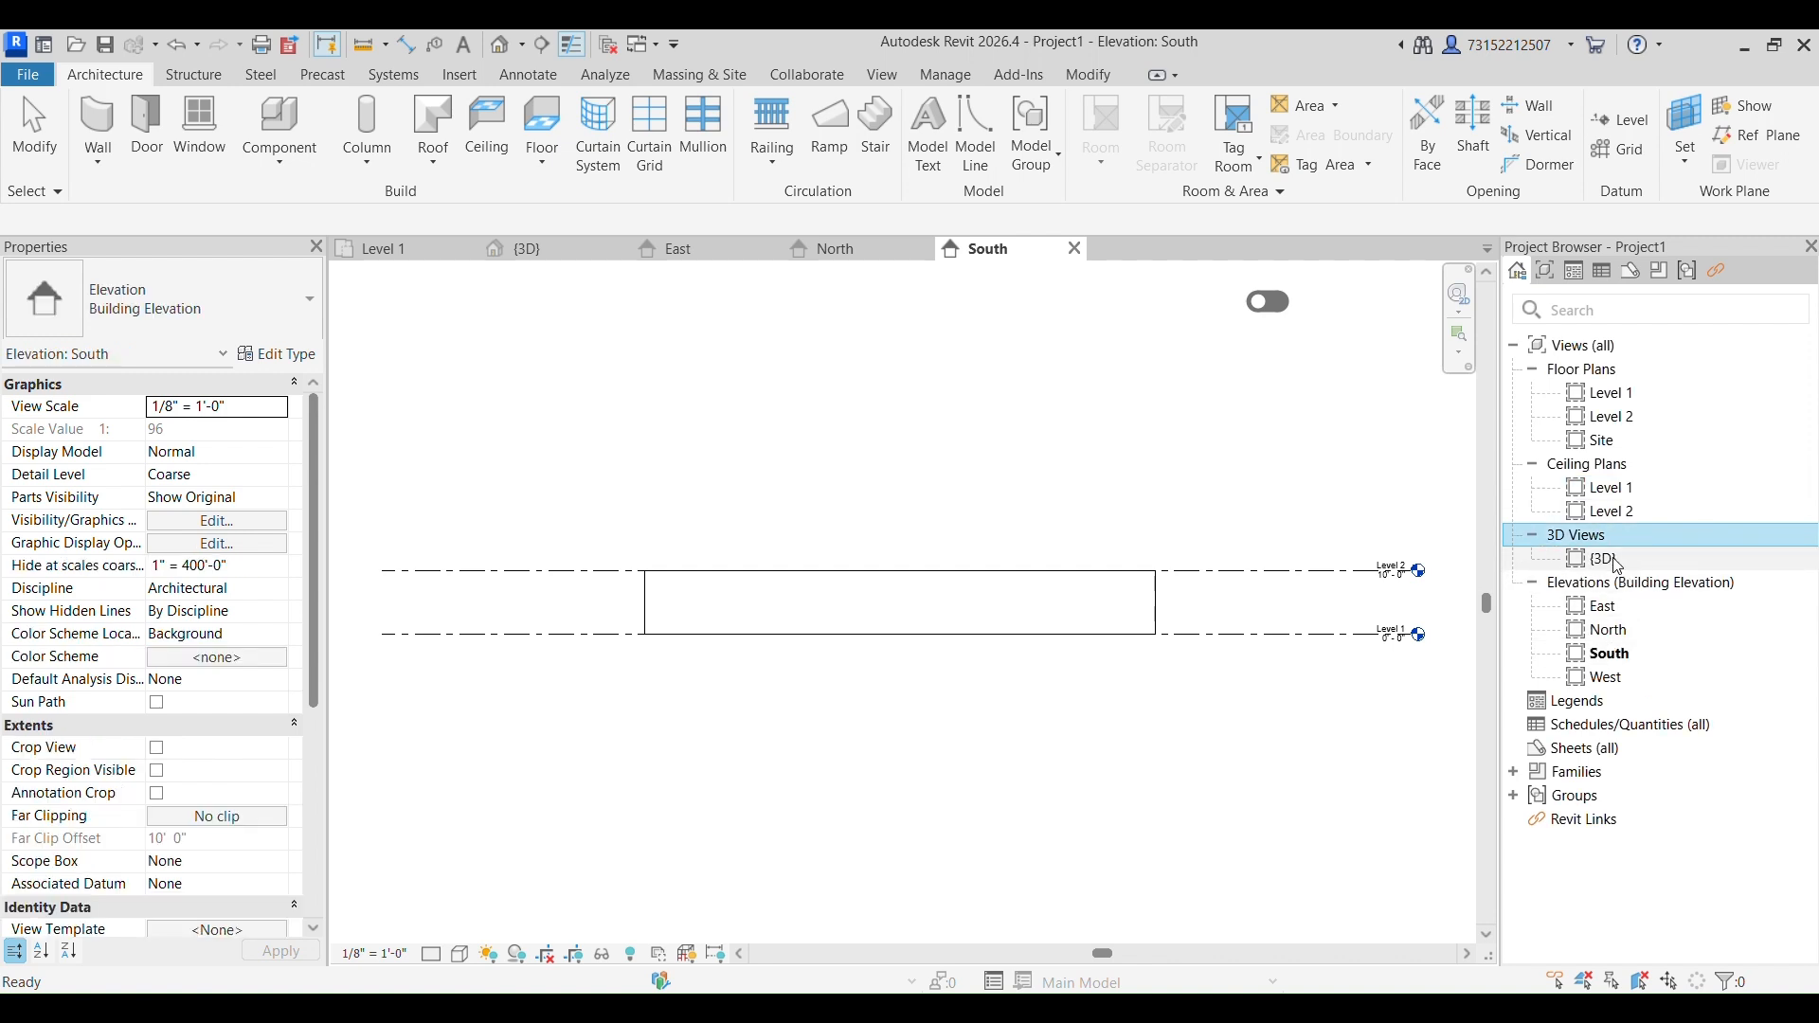
{"action": "double_click", "coordinate": [1617, 561]}
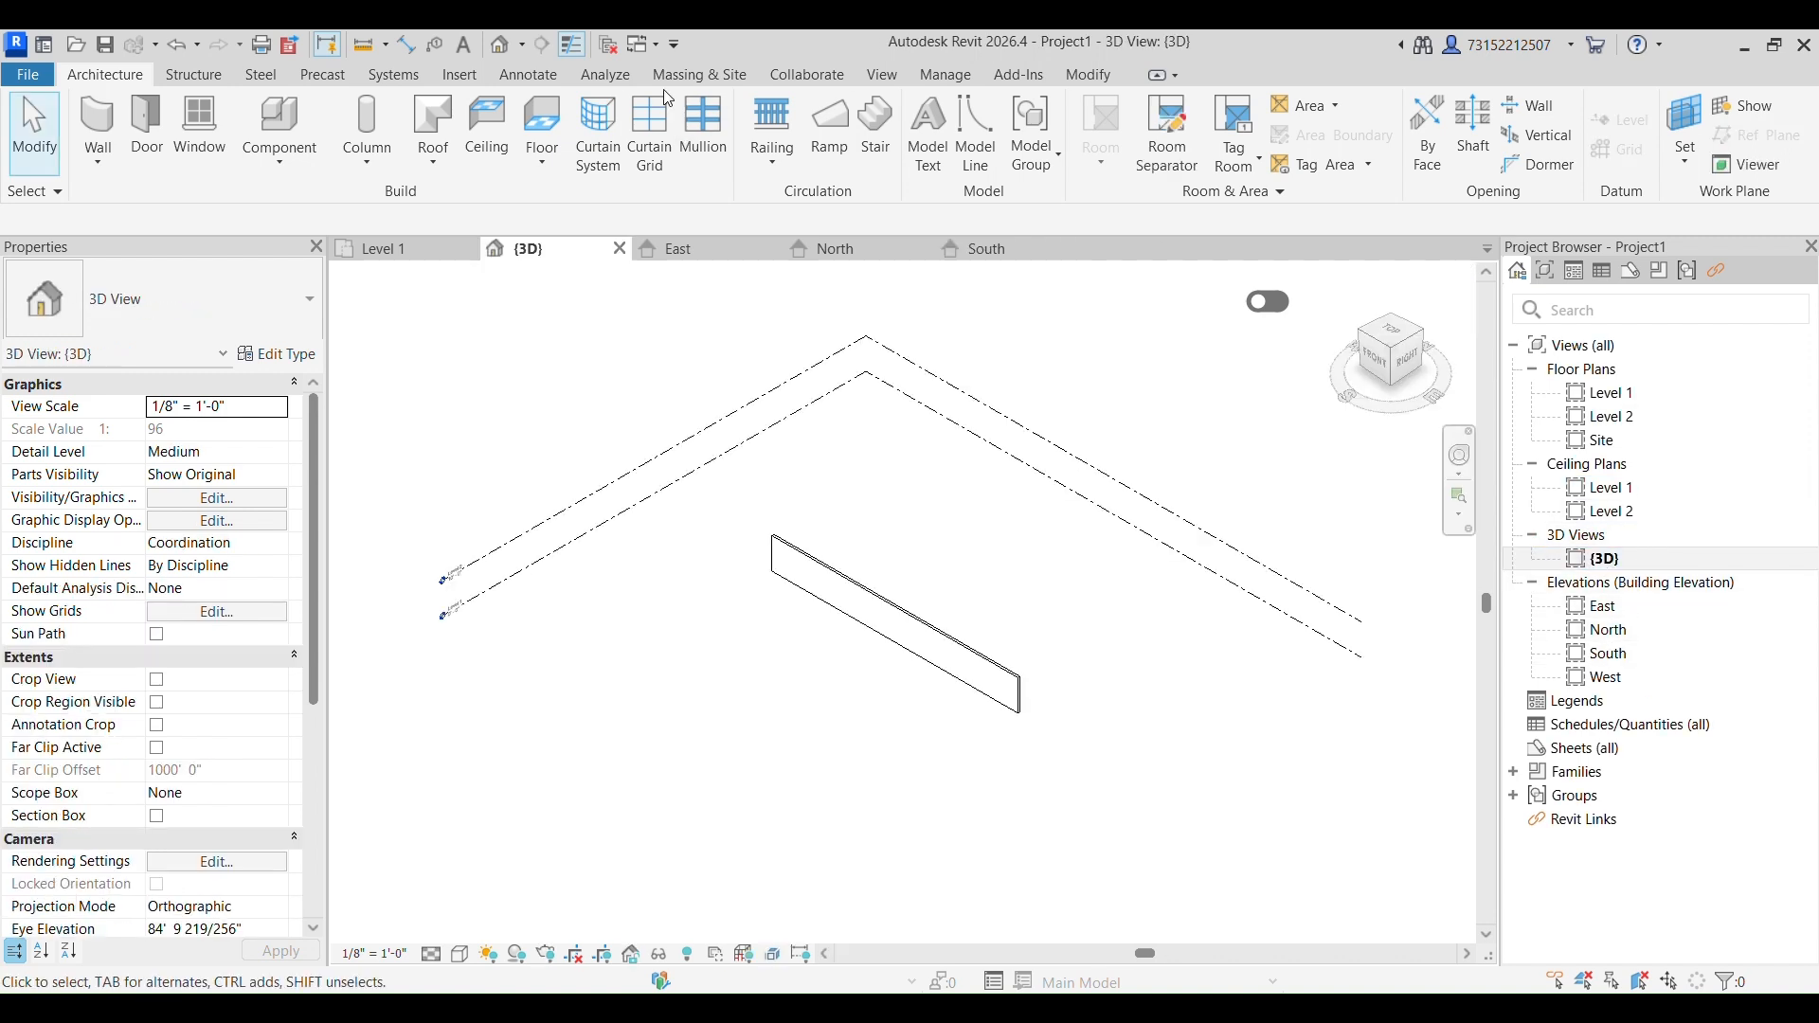
{"action": "left_click", "coordinate": [967, 657]}
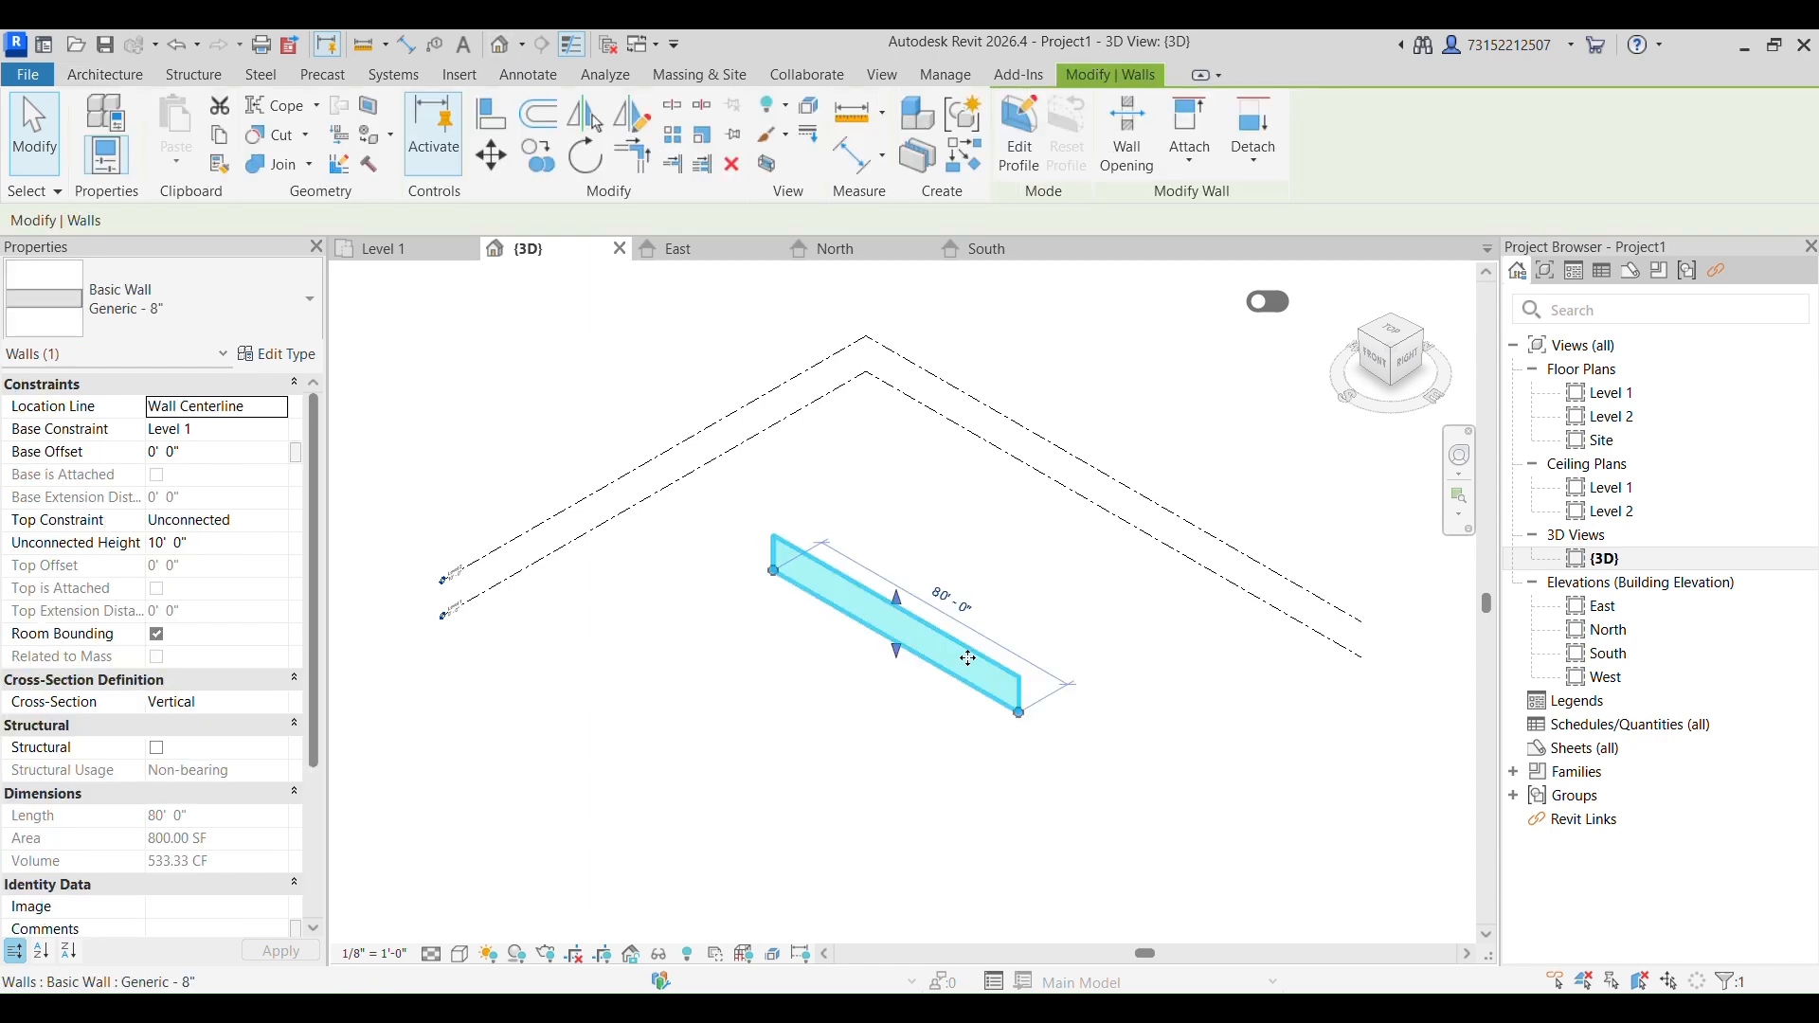
{"action": "left_click", "coordinate": [413, 248]}
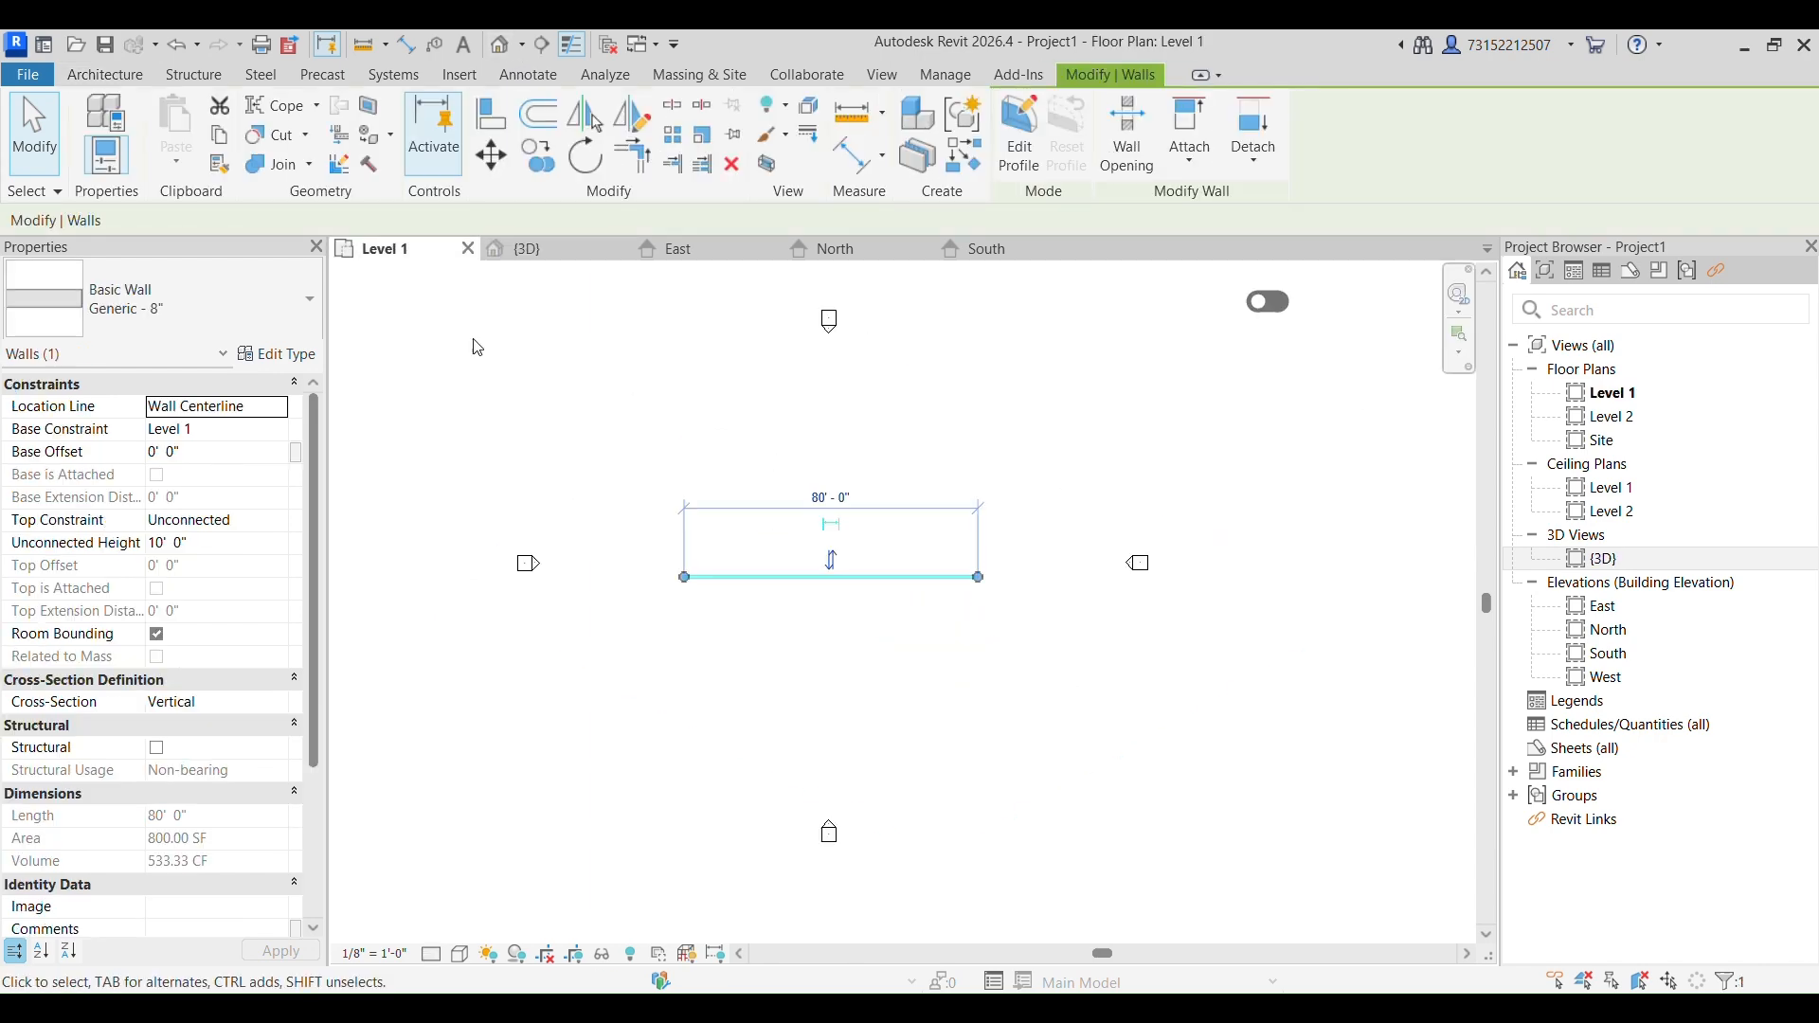
{"action": "left_click", "coordinate": [1039, 807]}
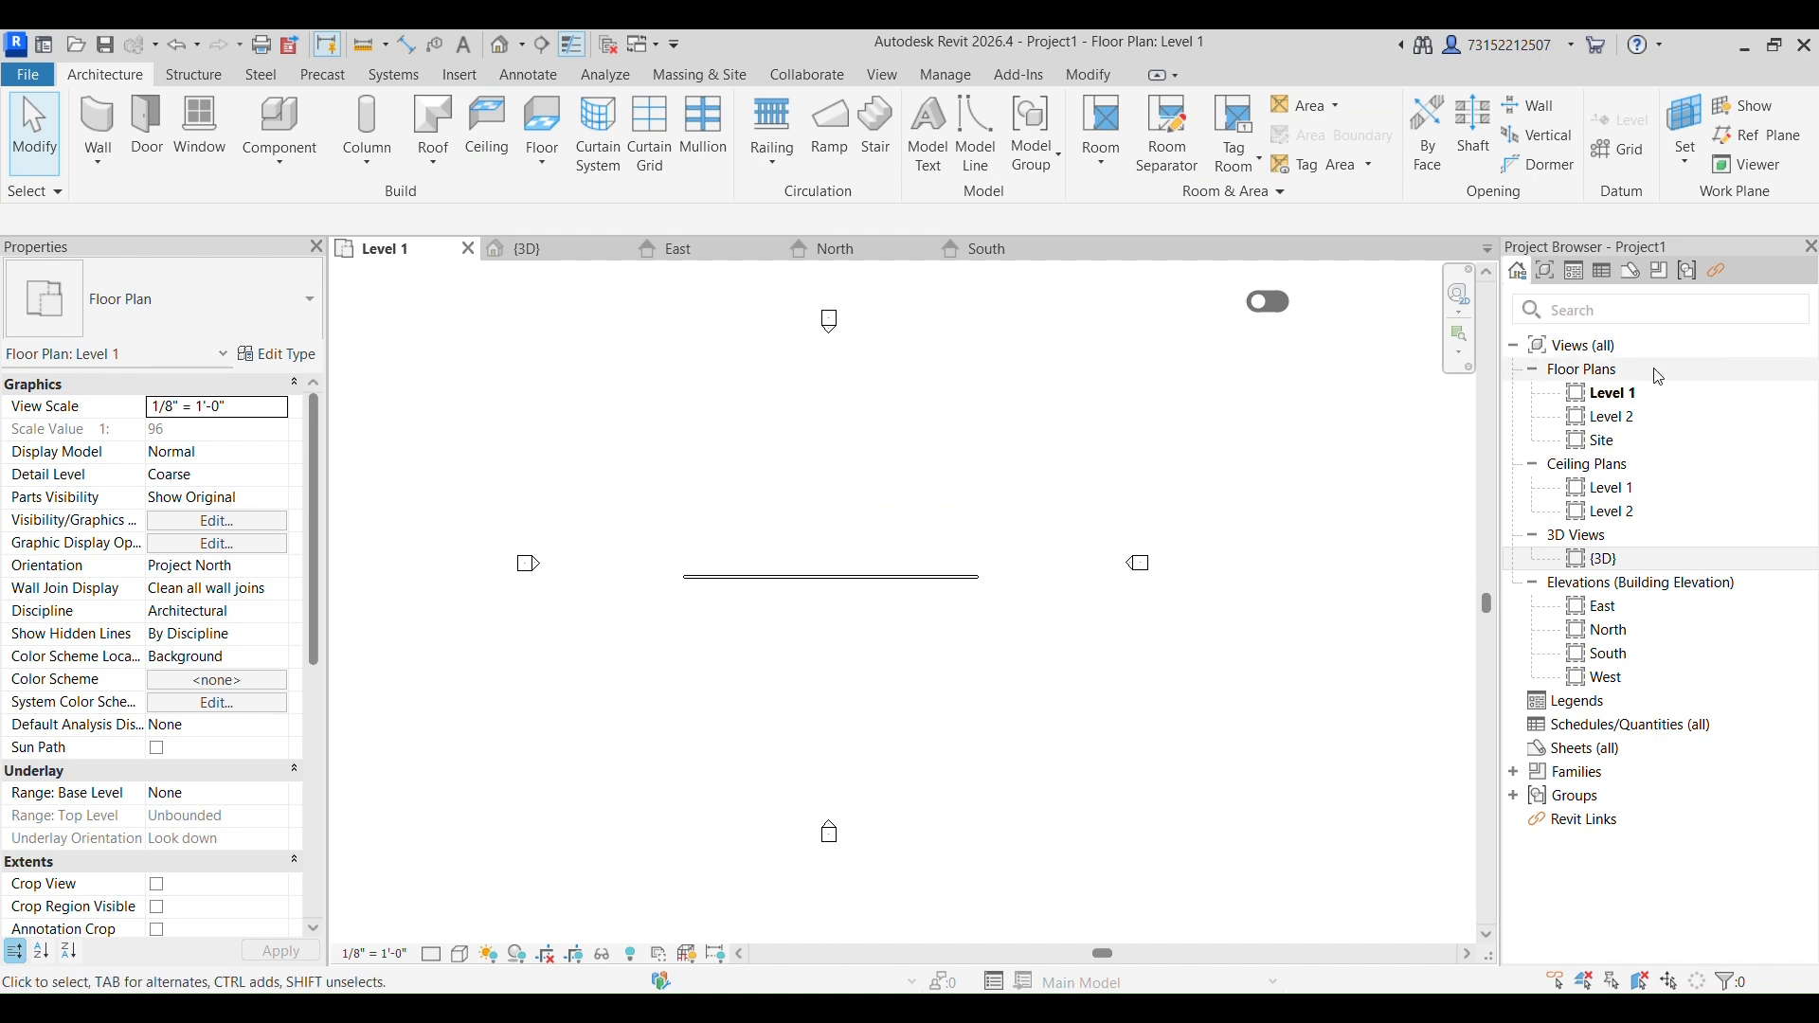
Isolate the wall in 3D with a selection box and inspect the section box around it.
{"action": "left_click", "coordinate": [909, 576]}
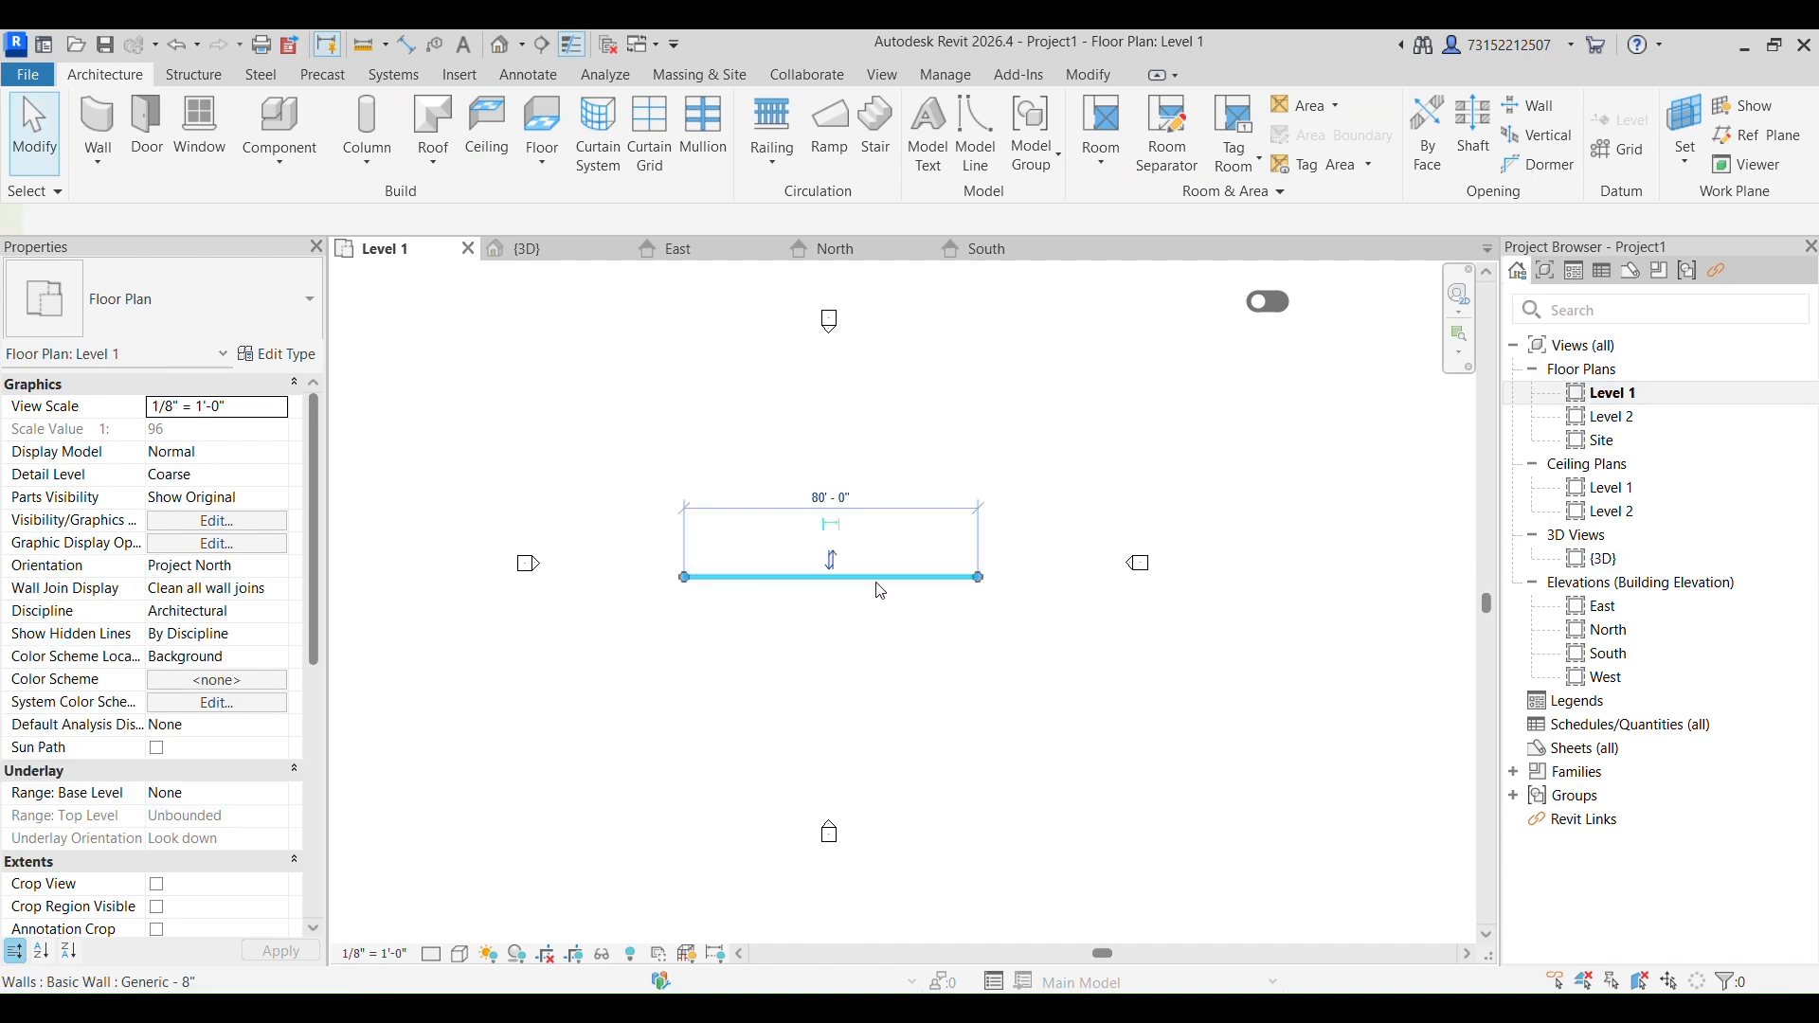
{"action": "left_click", "coordinate": [767, 166]}
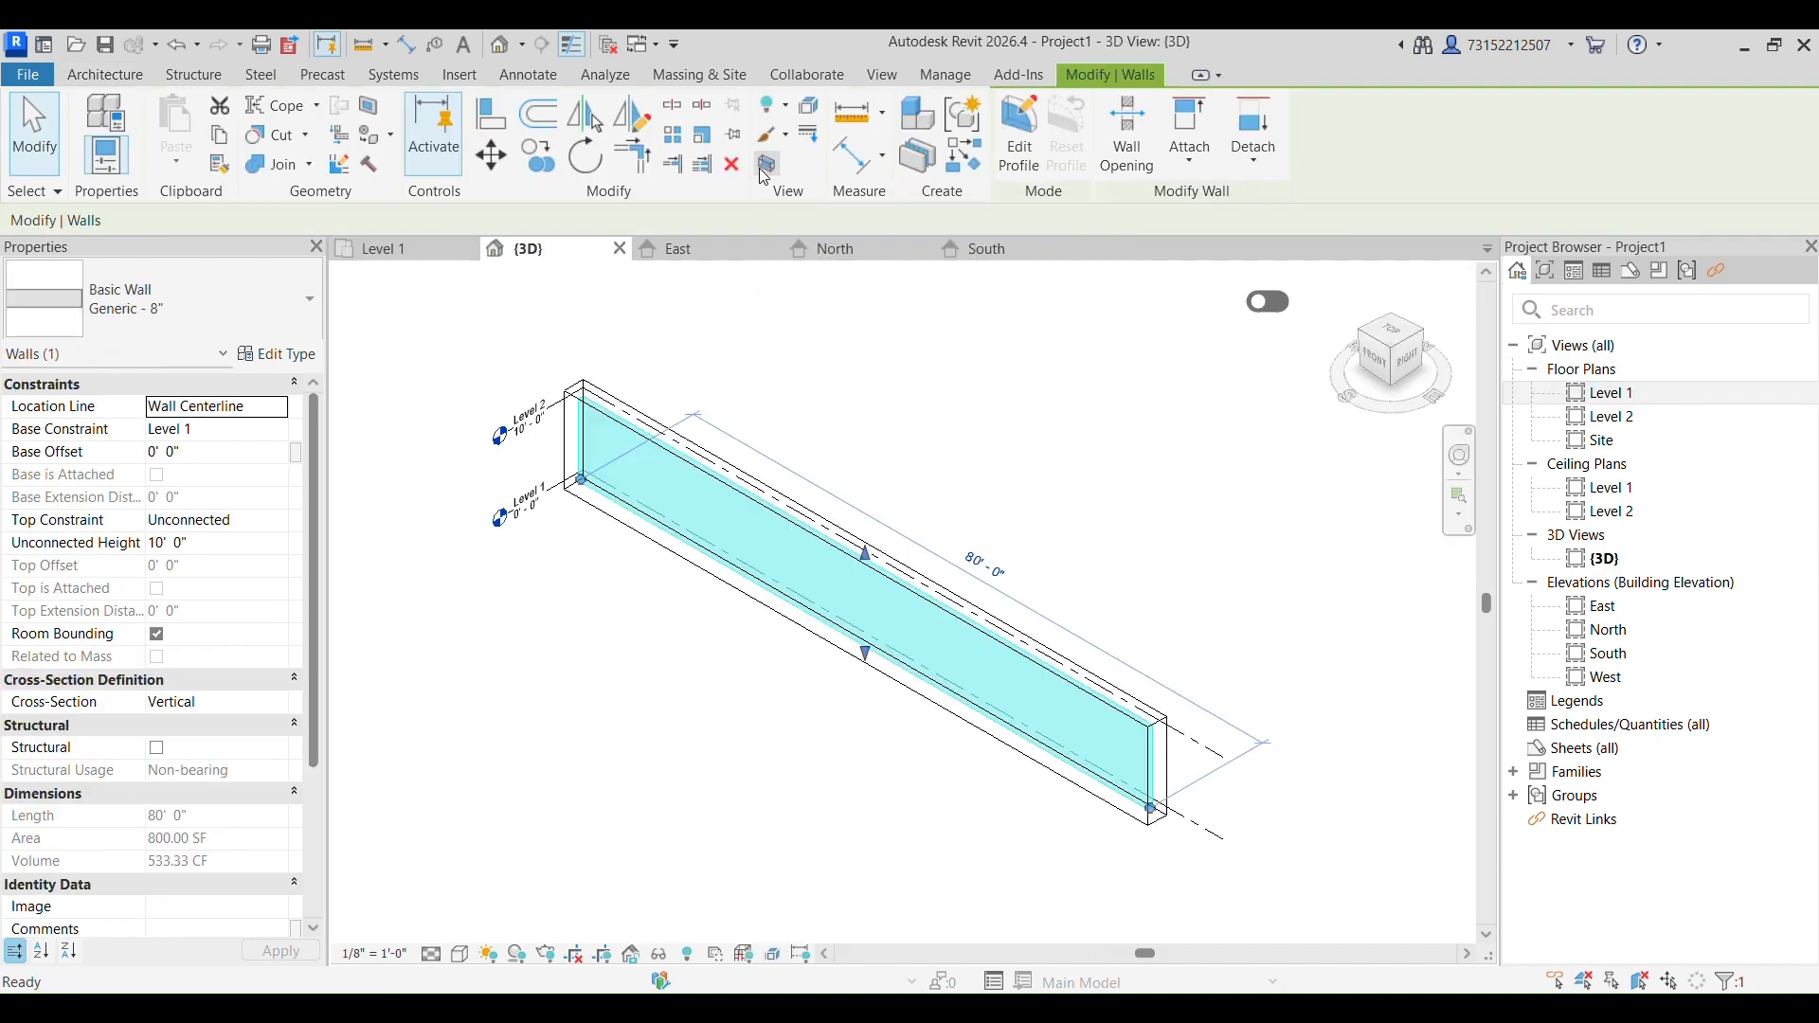
{"action": "left_click", "coordinate": [1115, 859]}
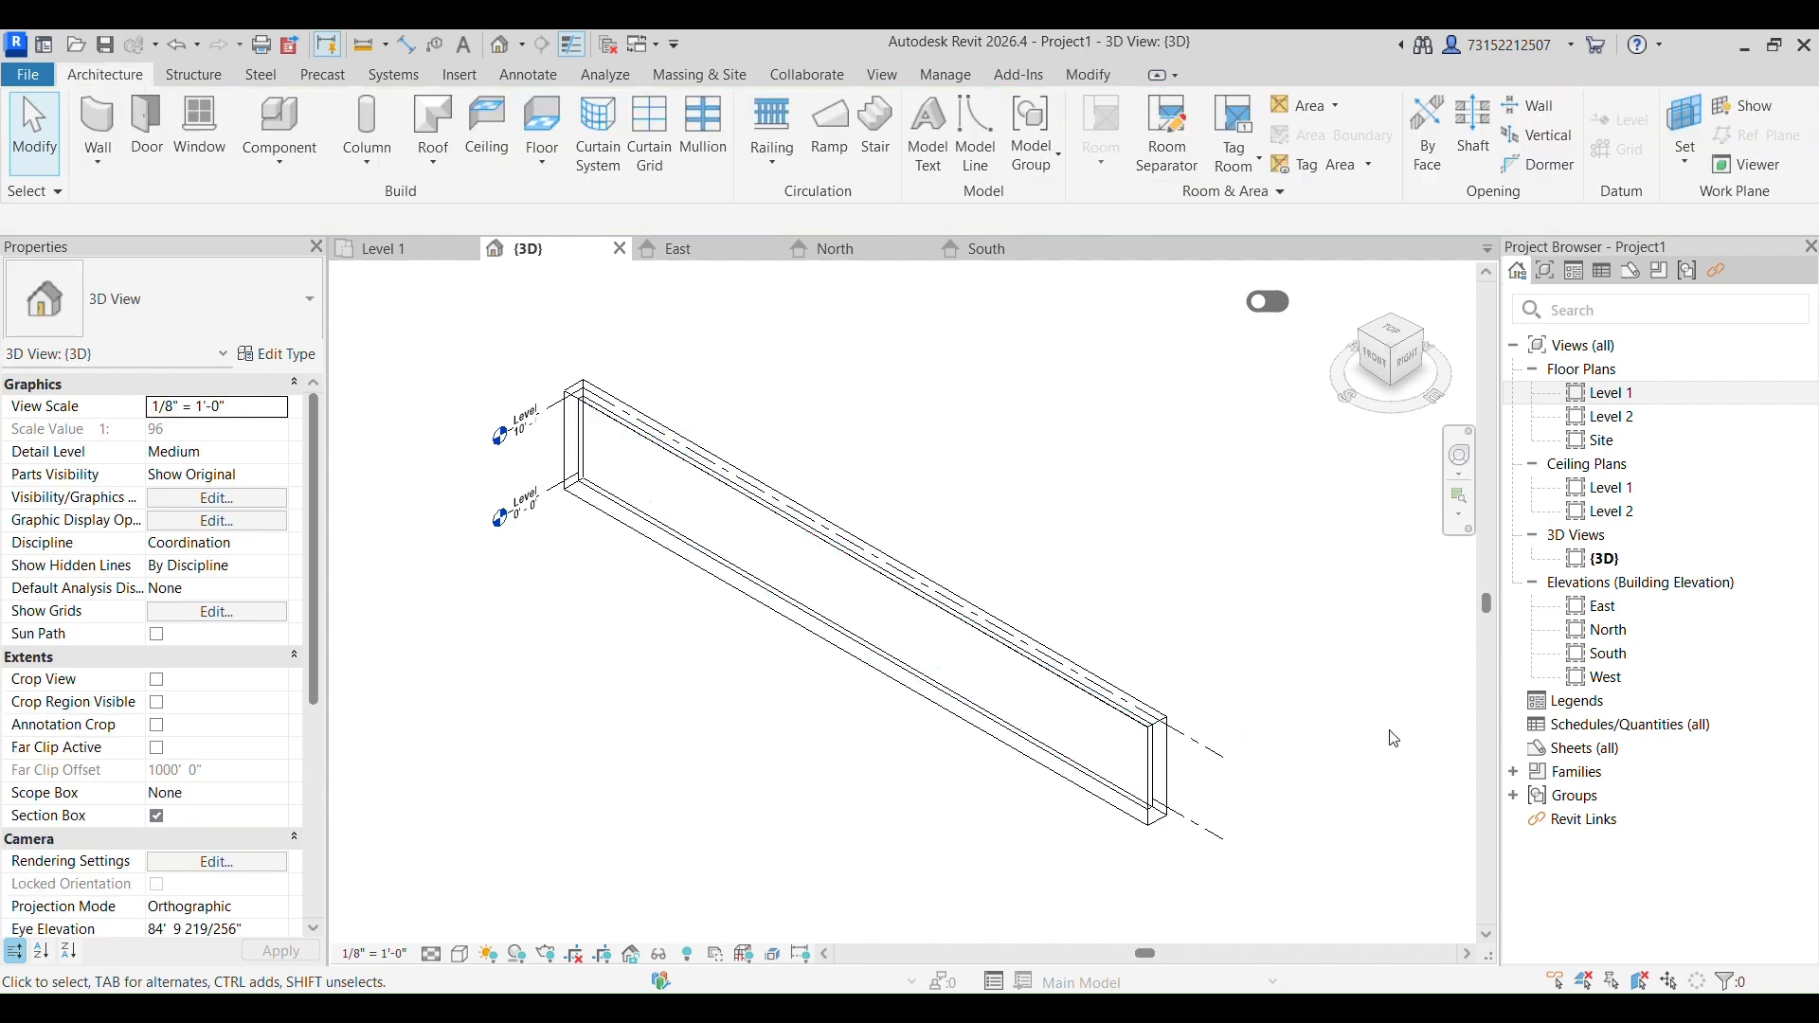
{"action": "scroll", "coordinate": [1225, 824], "scroll_direction": "up", "scroll_amount": 2}
{"action": "middle_click_drag", "start_coordinate": [1215, 834], "coordinate": [1336, 684]}
{"action": "left_click", "coordinate": [1213, 686]}
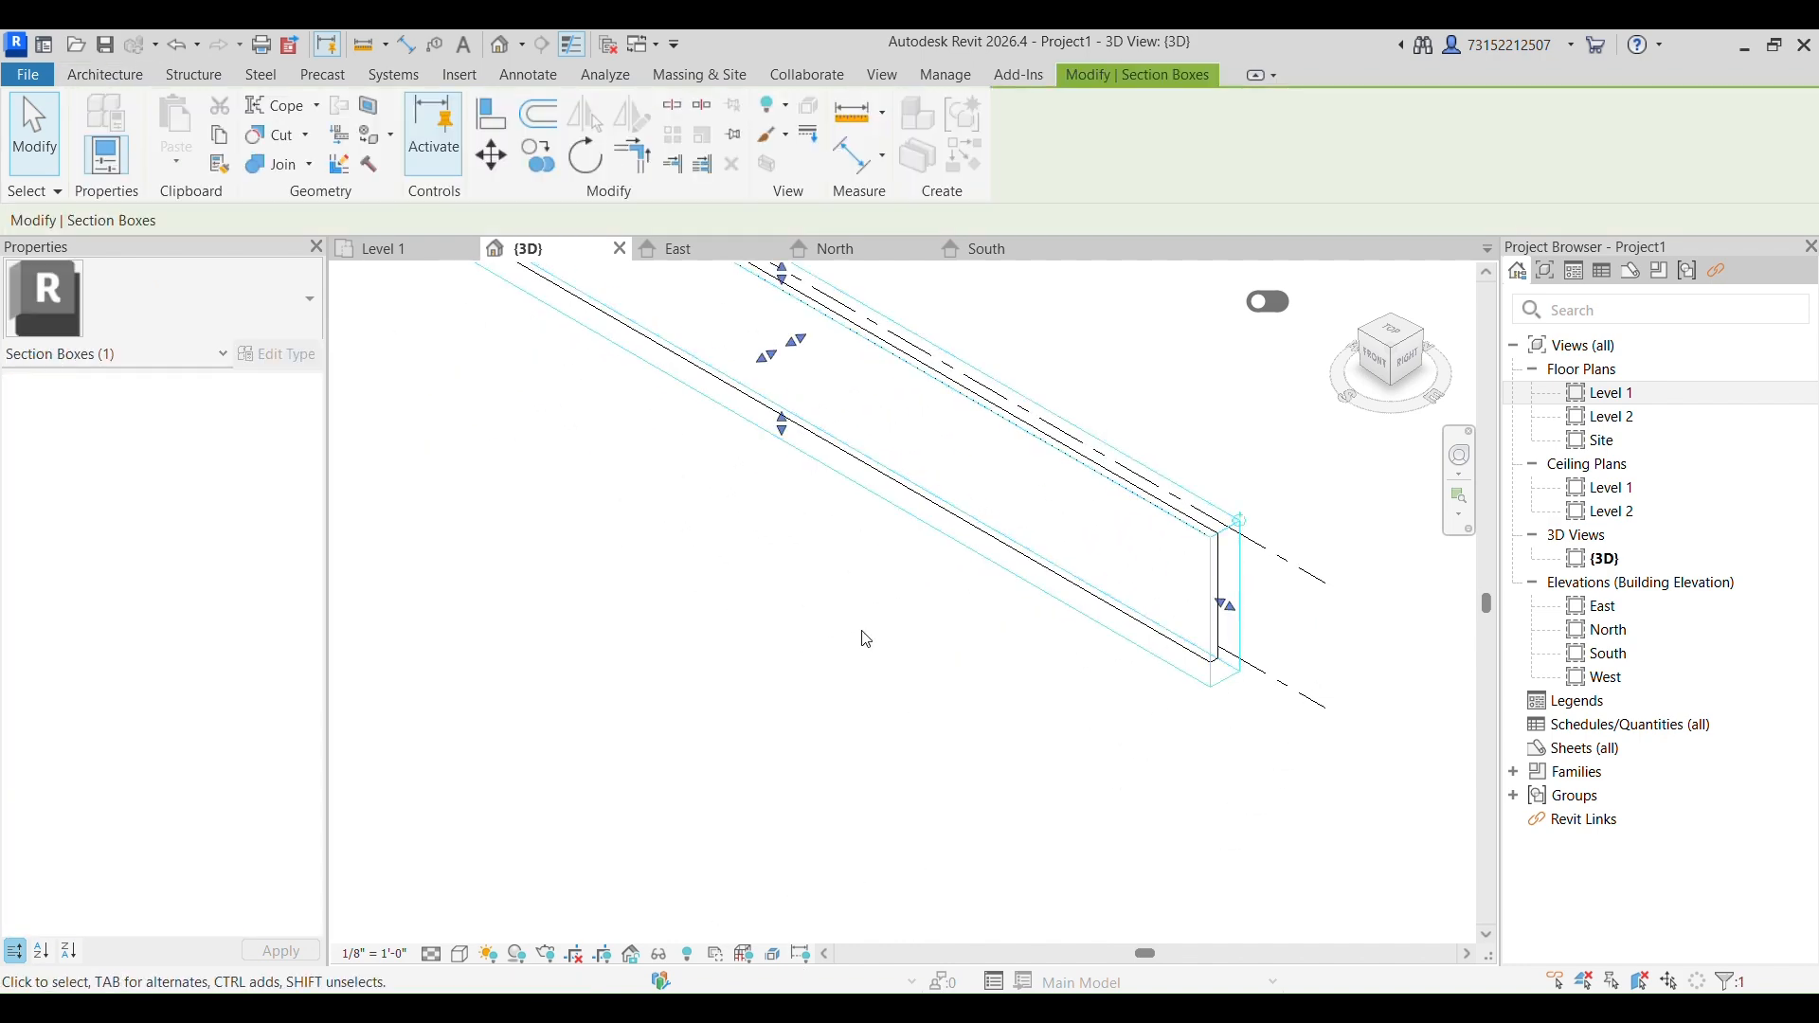
{"action": "left_click", "coordinate": [1101, 765]}
{"action": "left_click", "coordinate": [1216, 616]}
{"action": "left_click", "coordinate": [1073, 724]}
{"action": "middle_click_drag", "start_coordinate": [694, 732], "coordinate": [842, 867]}
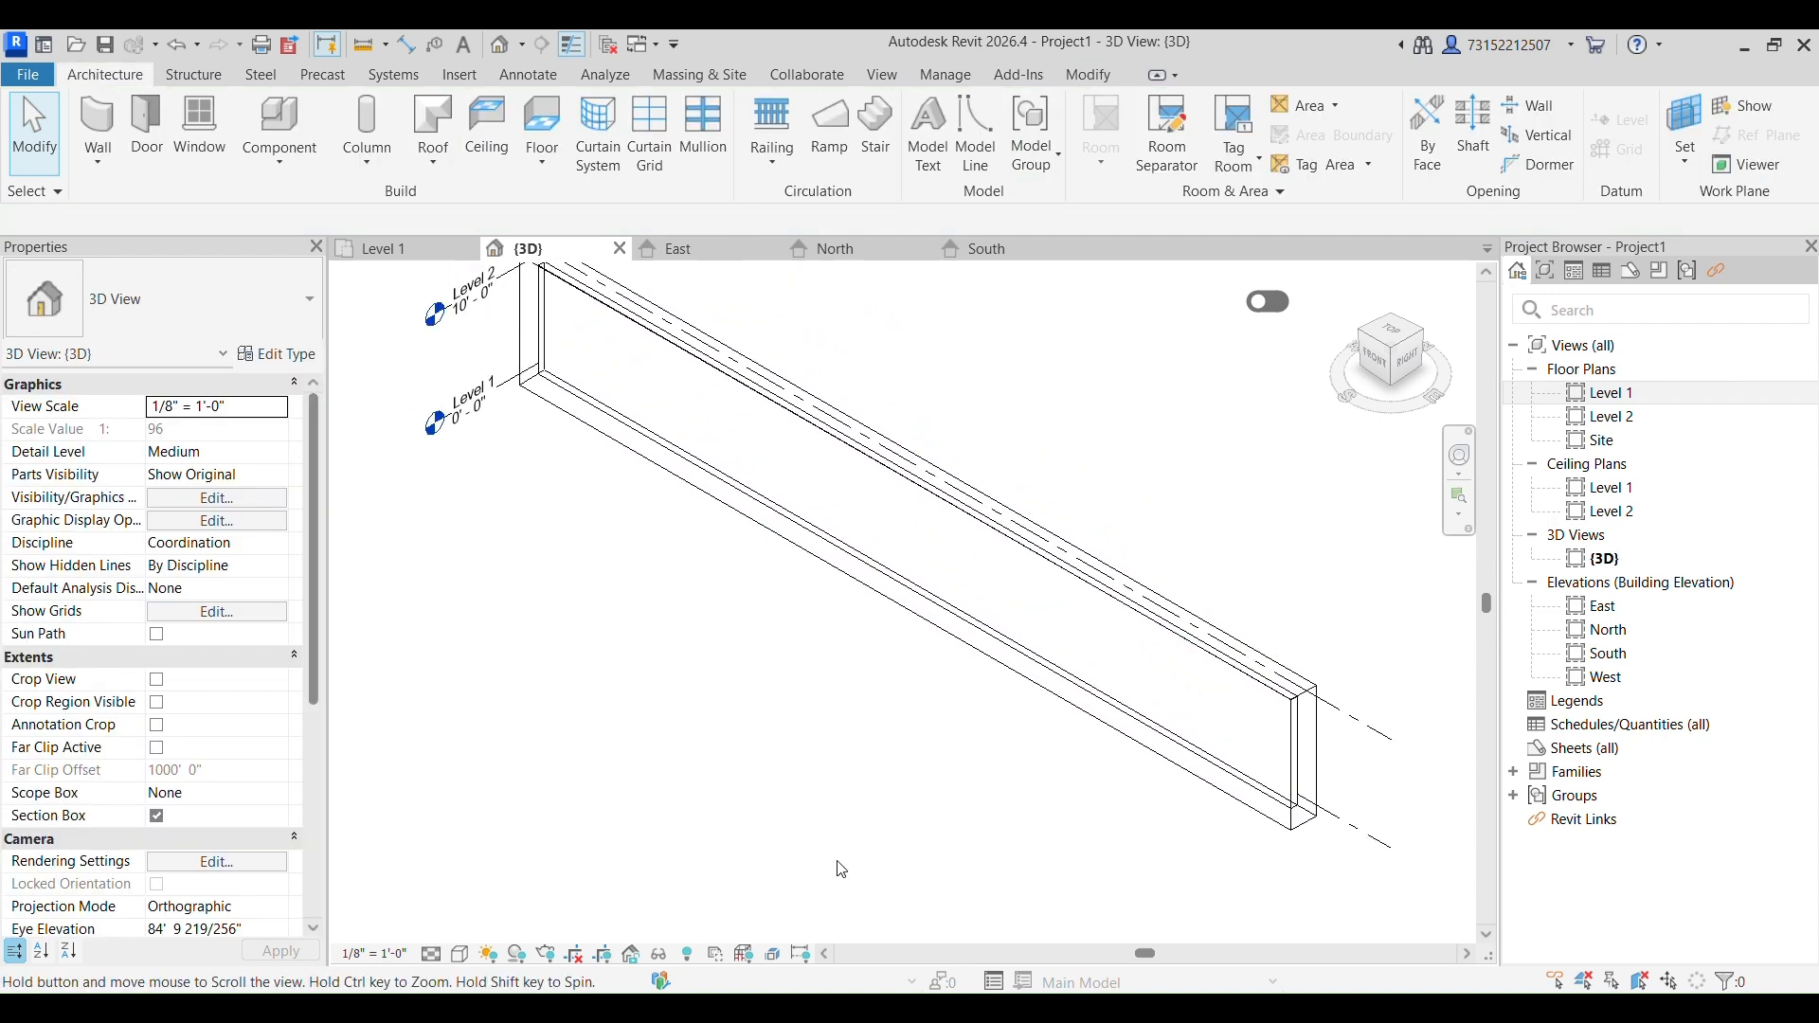
Turn off the 3D view's section box, look at the wall from the front, and reopen the Level 1 floor plan.
{"action": "left_click", "coordinate": [158, 816]}
{"action": "scroll", "coordinate": [808, 744], "scroll_direction": "down", "scroll_amount": 3}
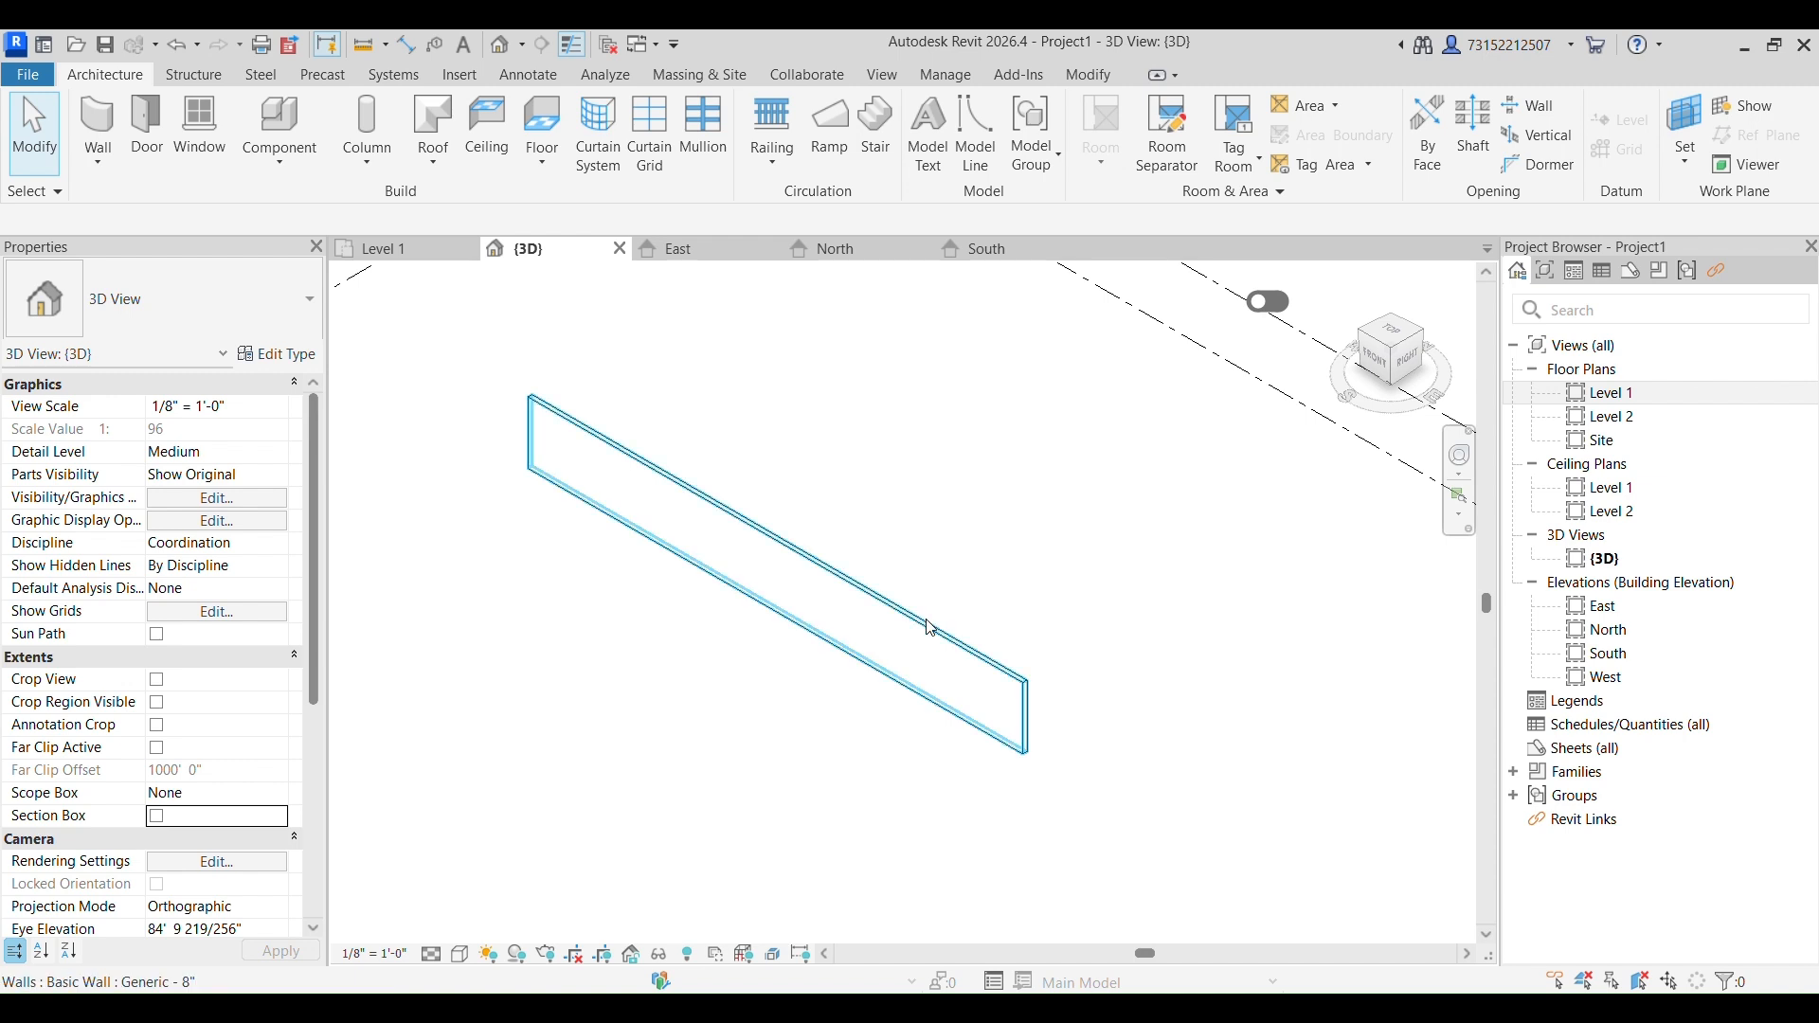
{"action": "middle_click_drag", "start_coordinate": [933, 705], "coordinate": [1090, 730], "text": "shift"}
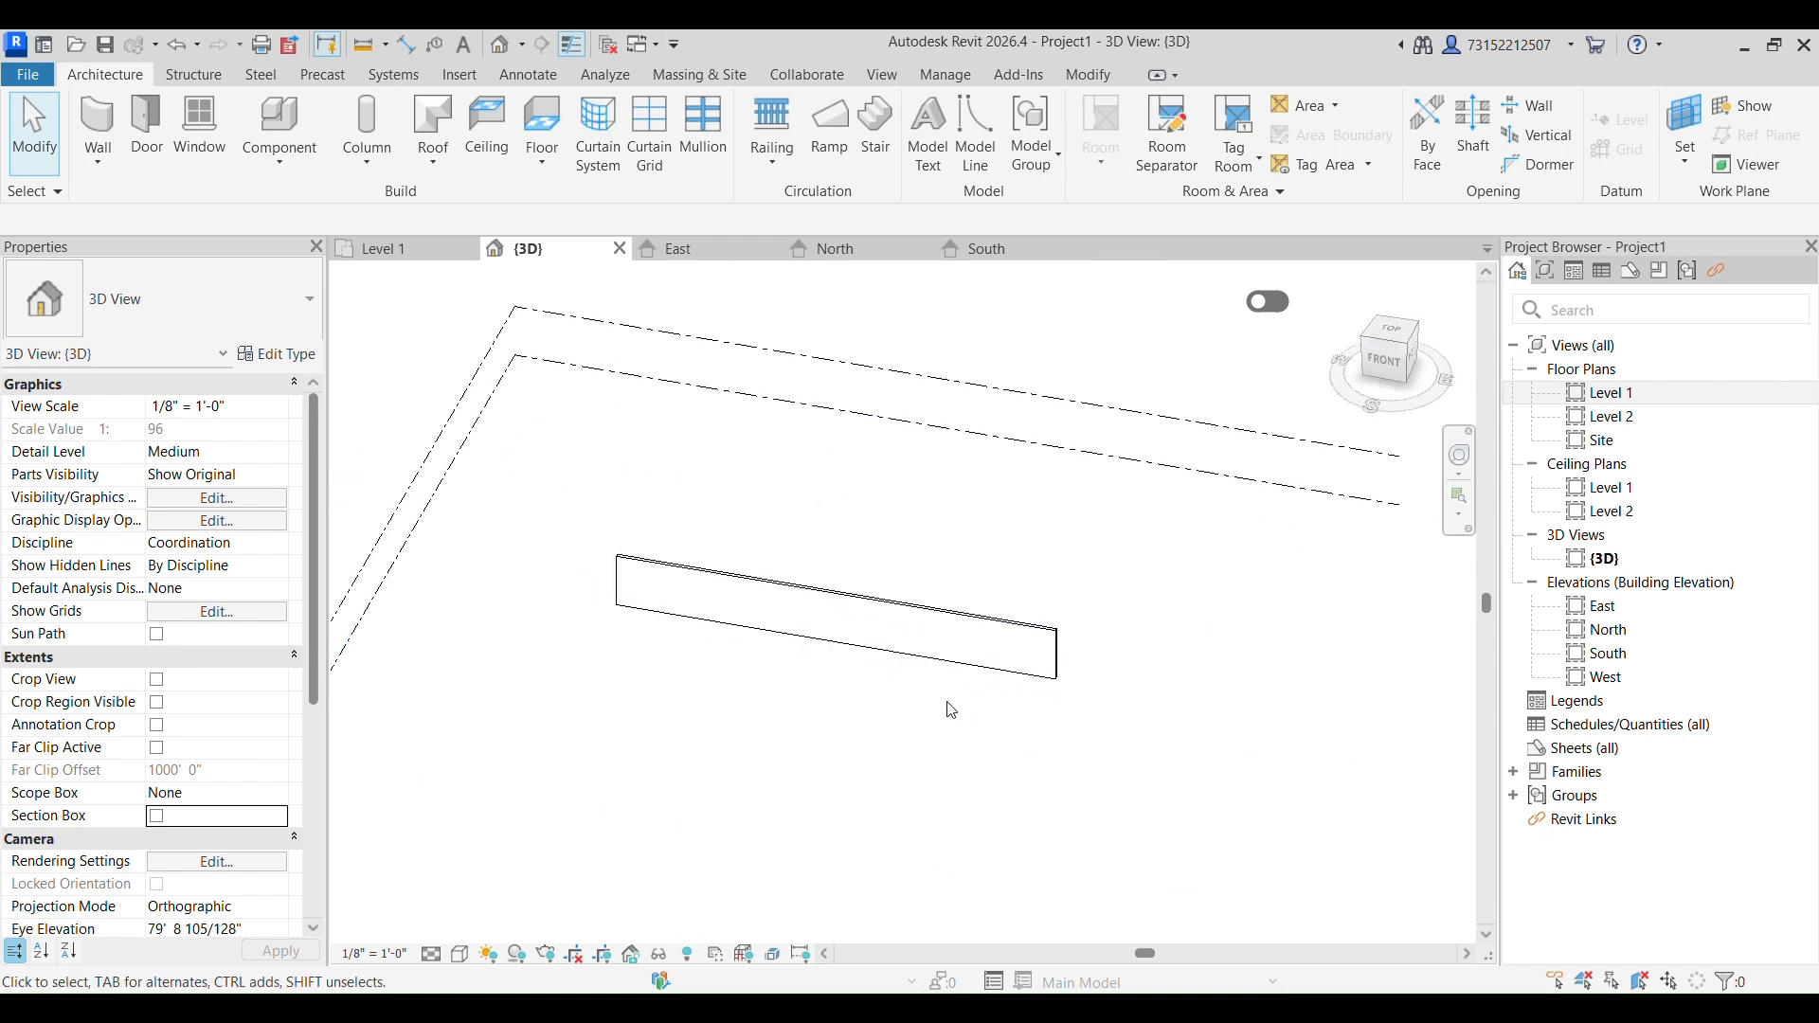
{"action": "double_click", "coordinate": [1622, 393]}
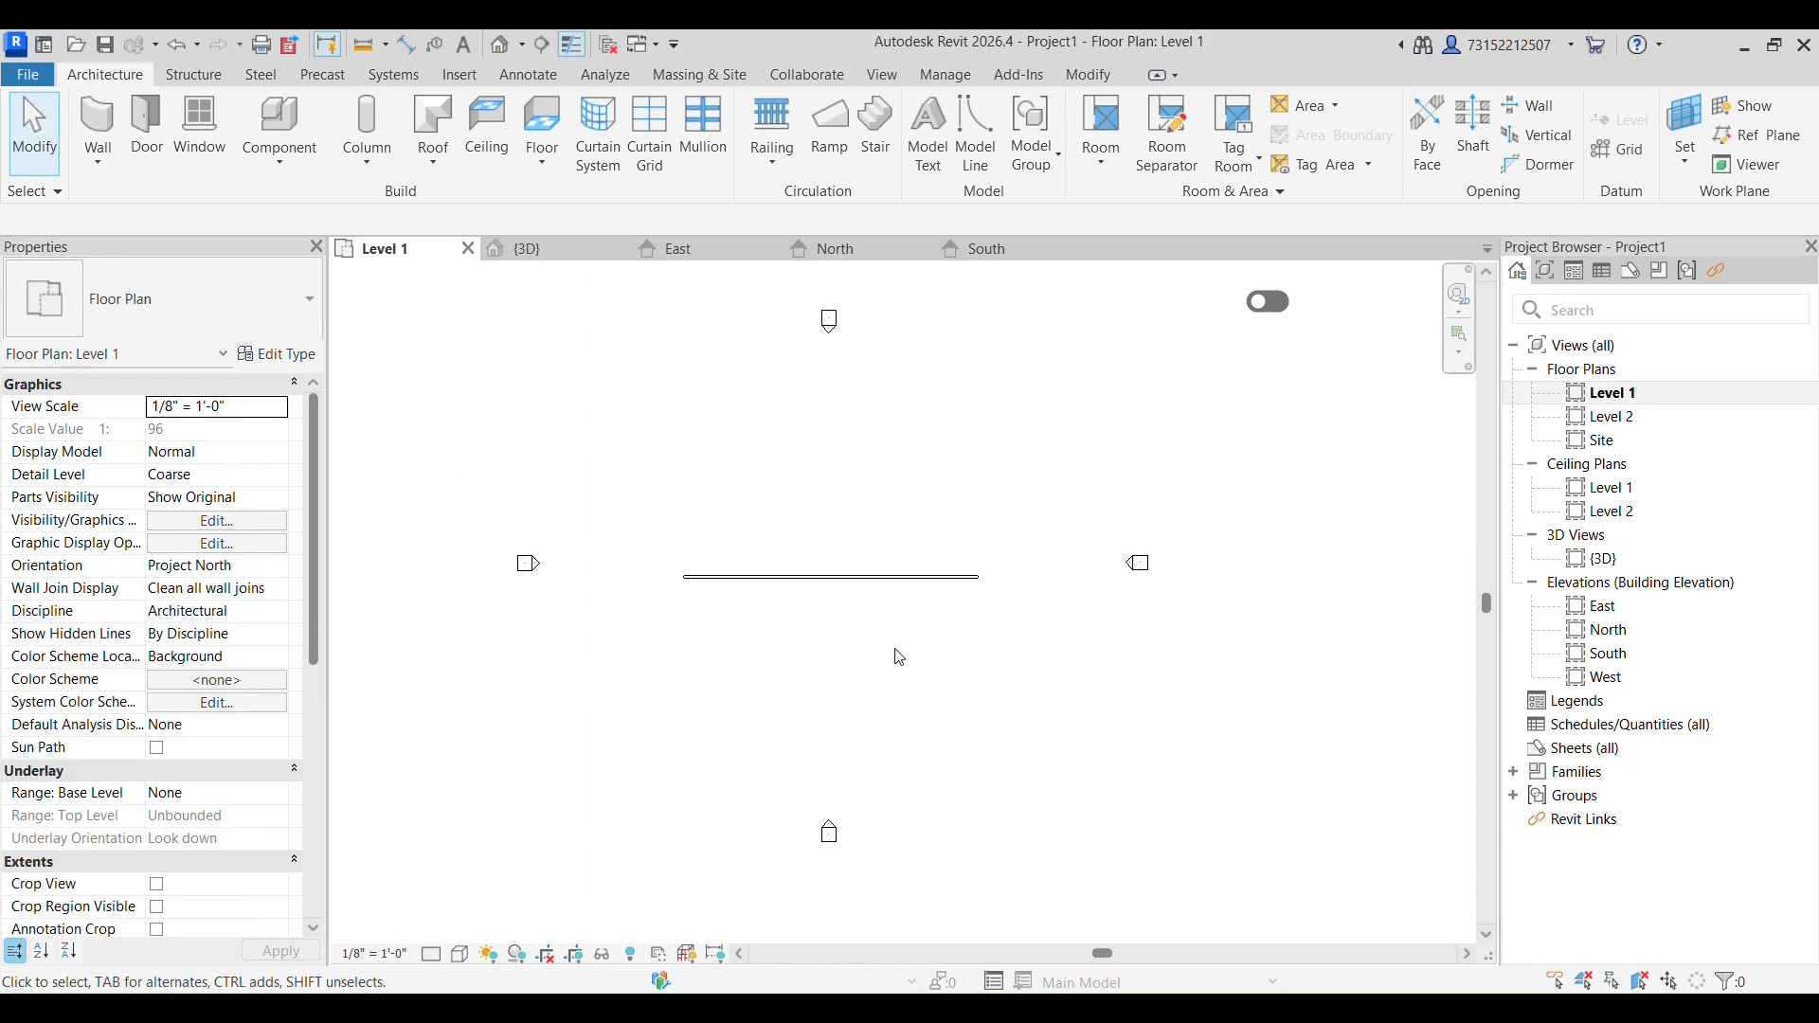
Switch back and forth between the Level 1 floor plan and the {3D} view, ending on Level 1.
{"action": "double_click", "coordinate": [1610, 560]}
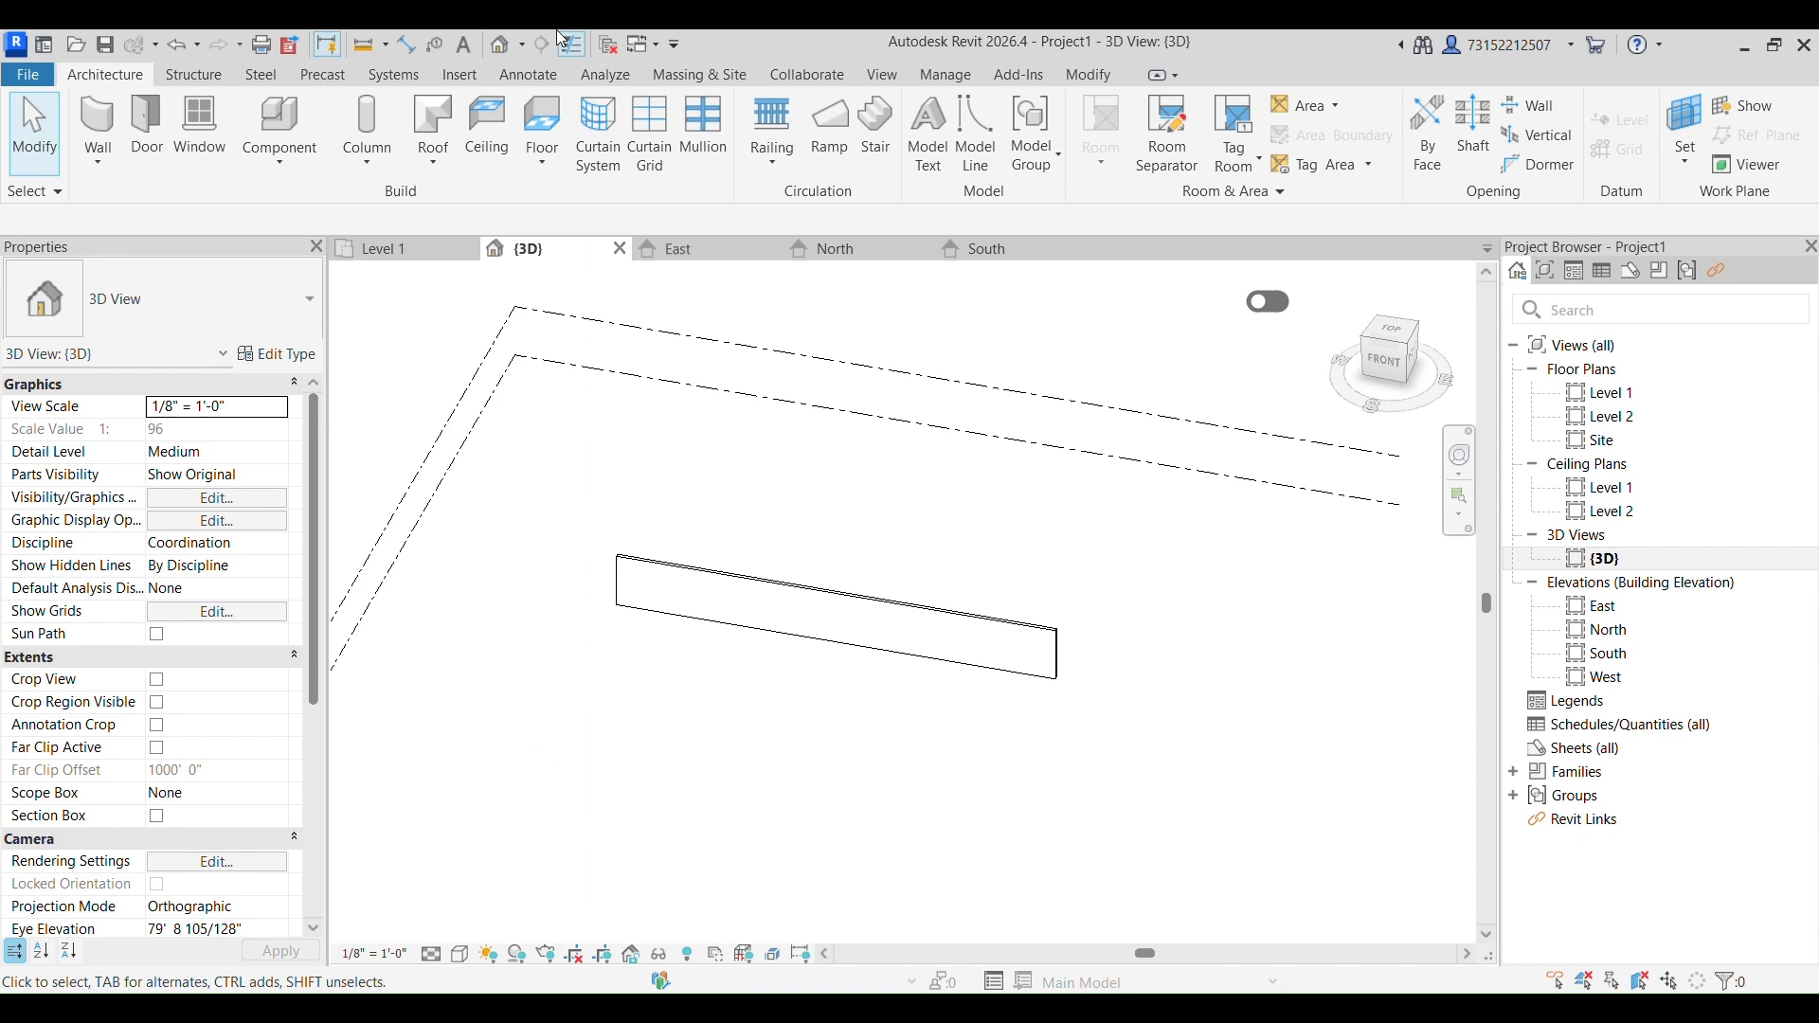
{"action": "double_click", "coordinate": [1610, 393]}
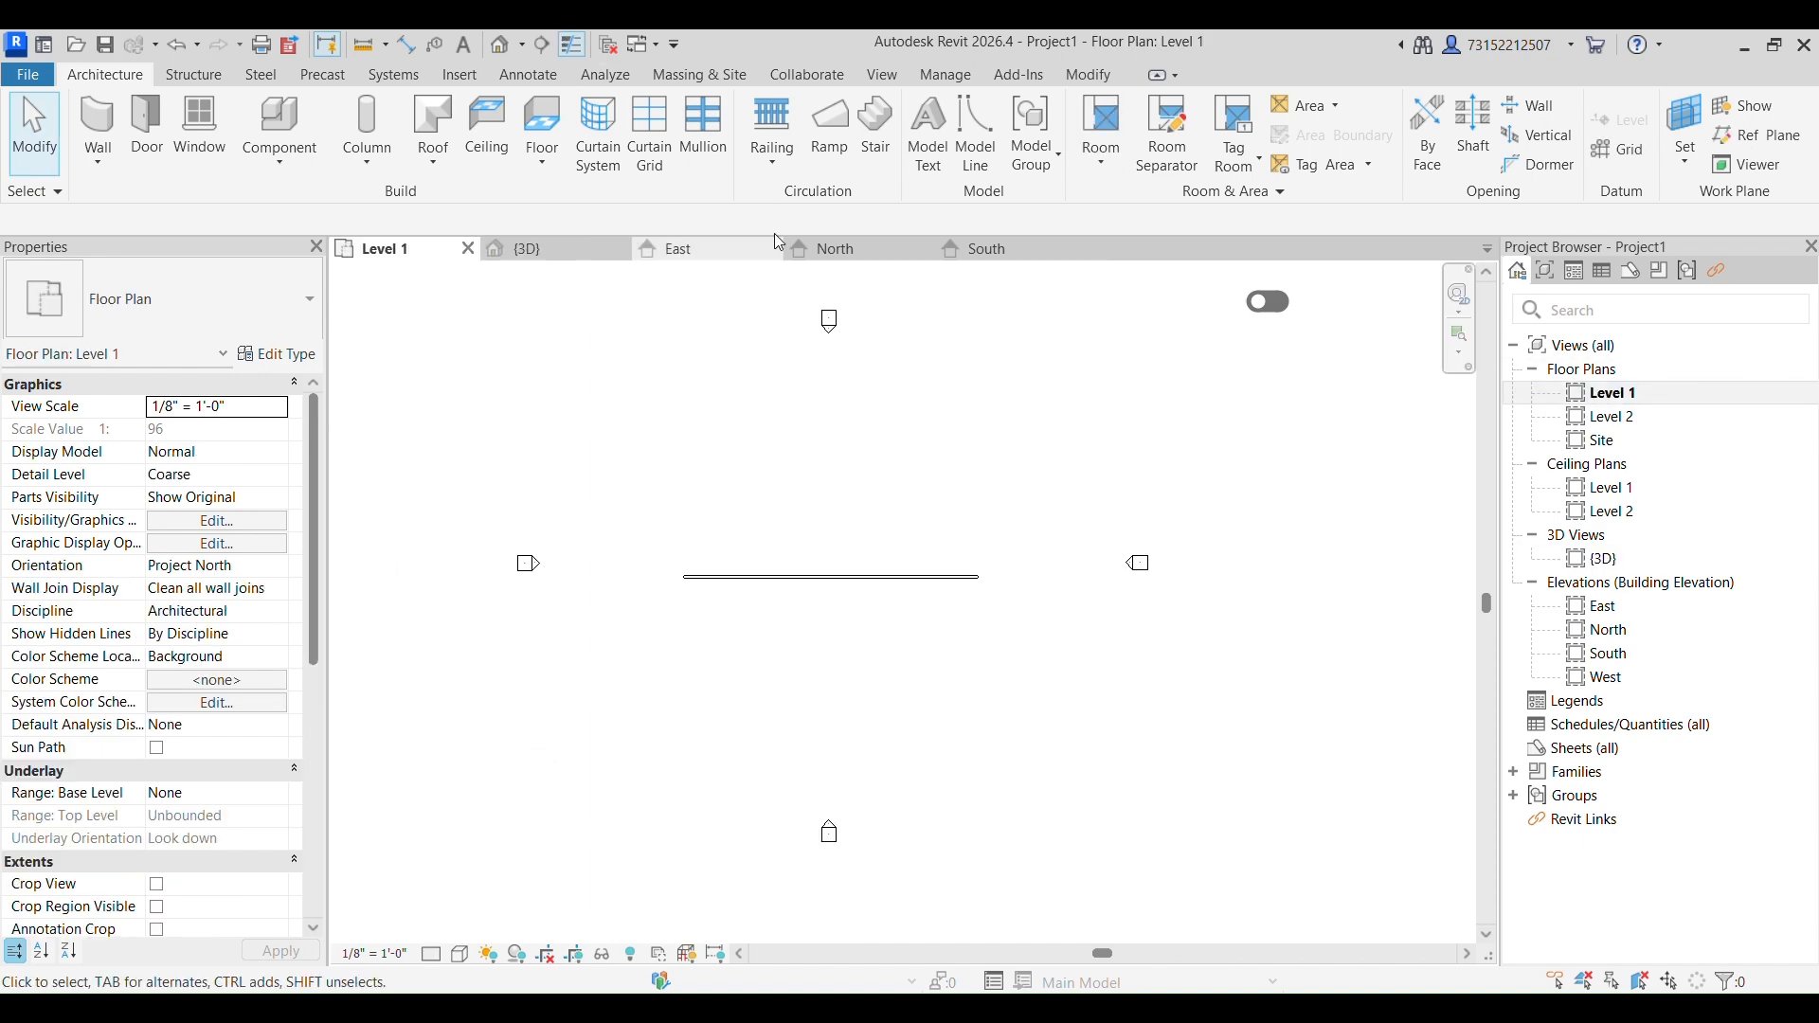
{"action": "left_click", "coordinate": [501, 46]}
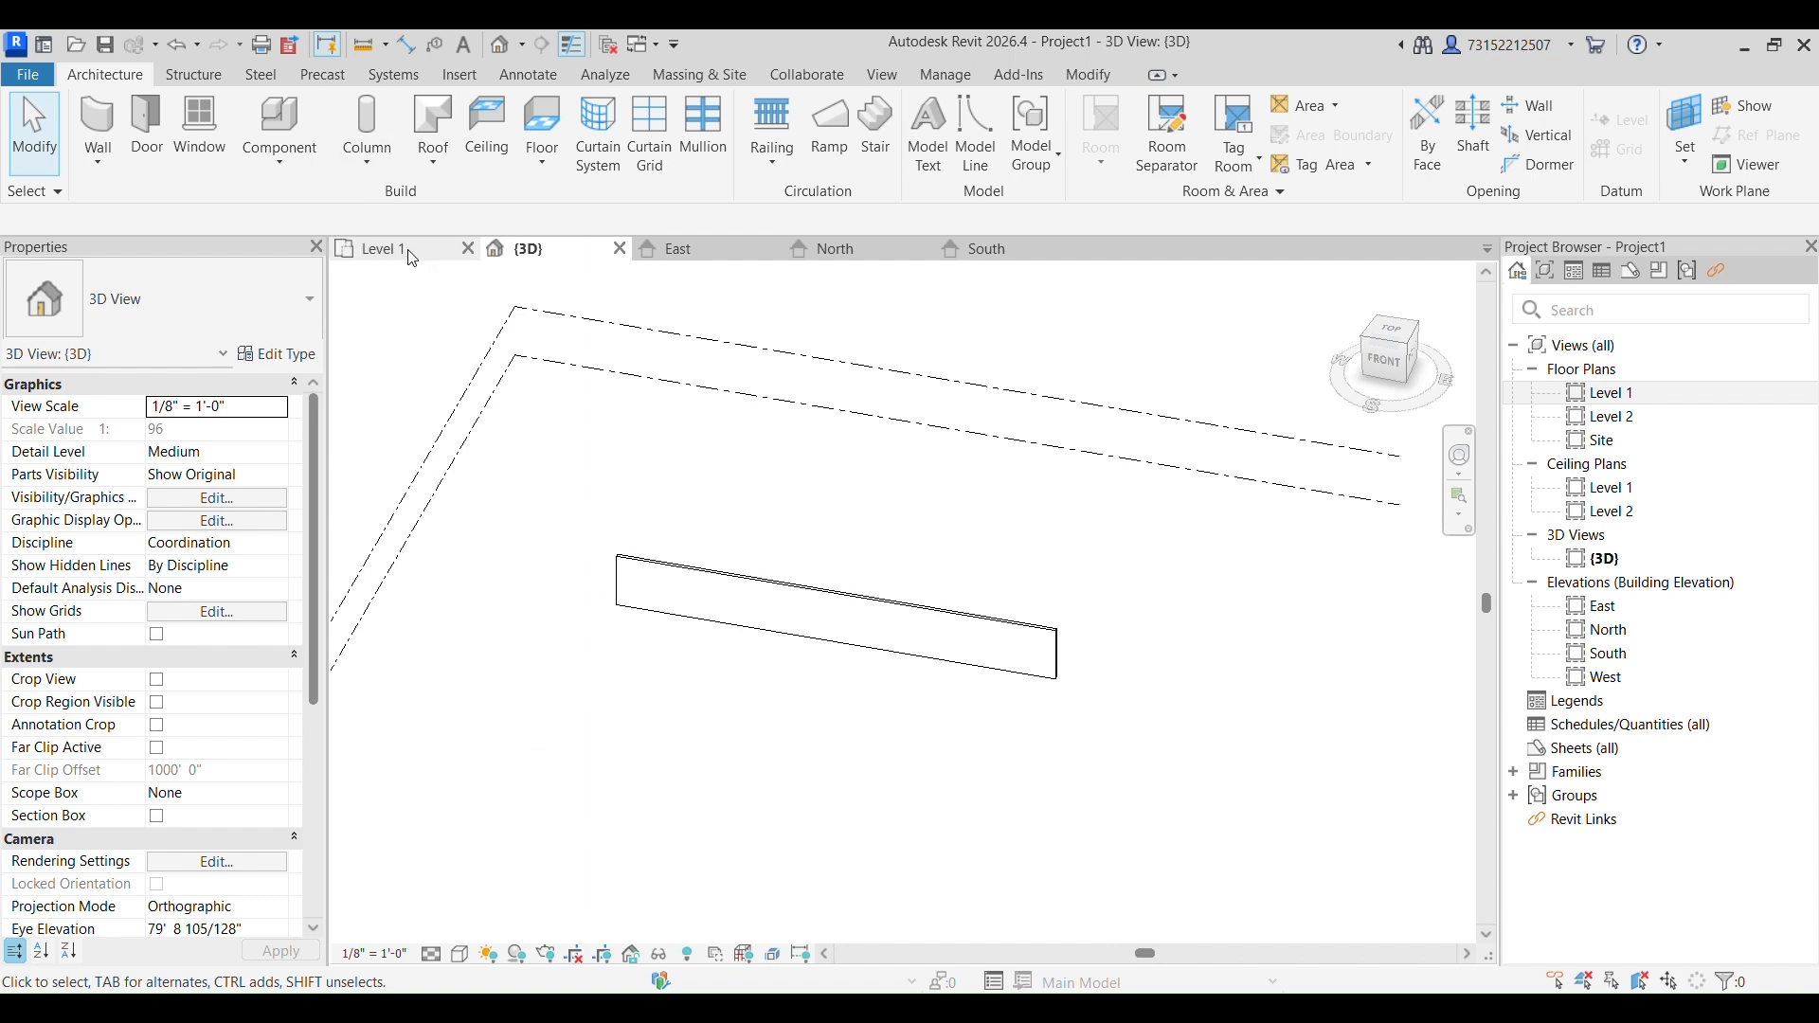
{"action": "left_click", "coordinate": [379, 248]}
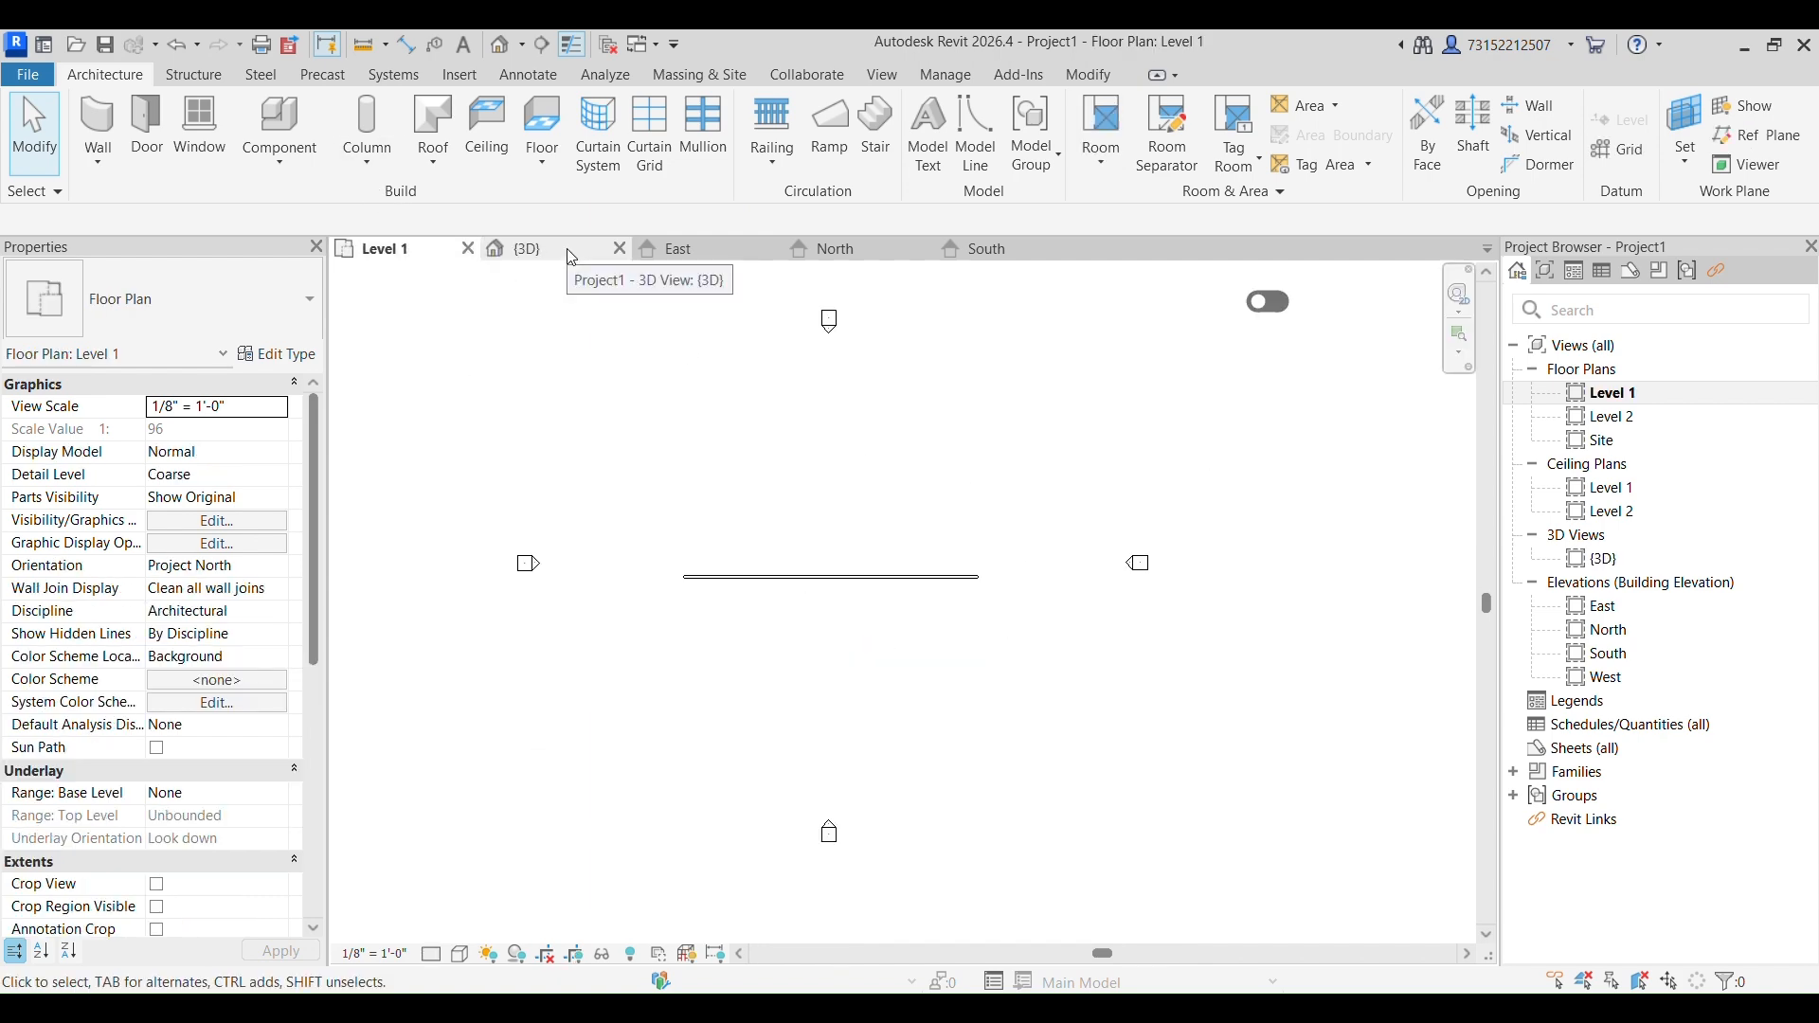
{"action": "left_click", "coordinate": [572, 258]}
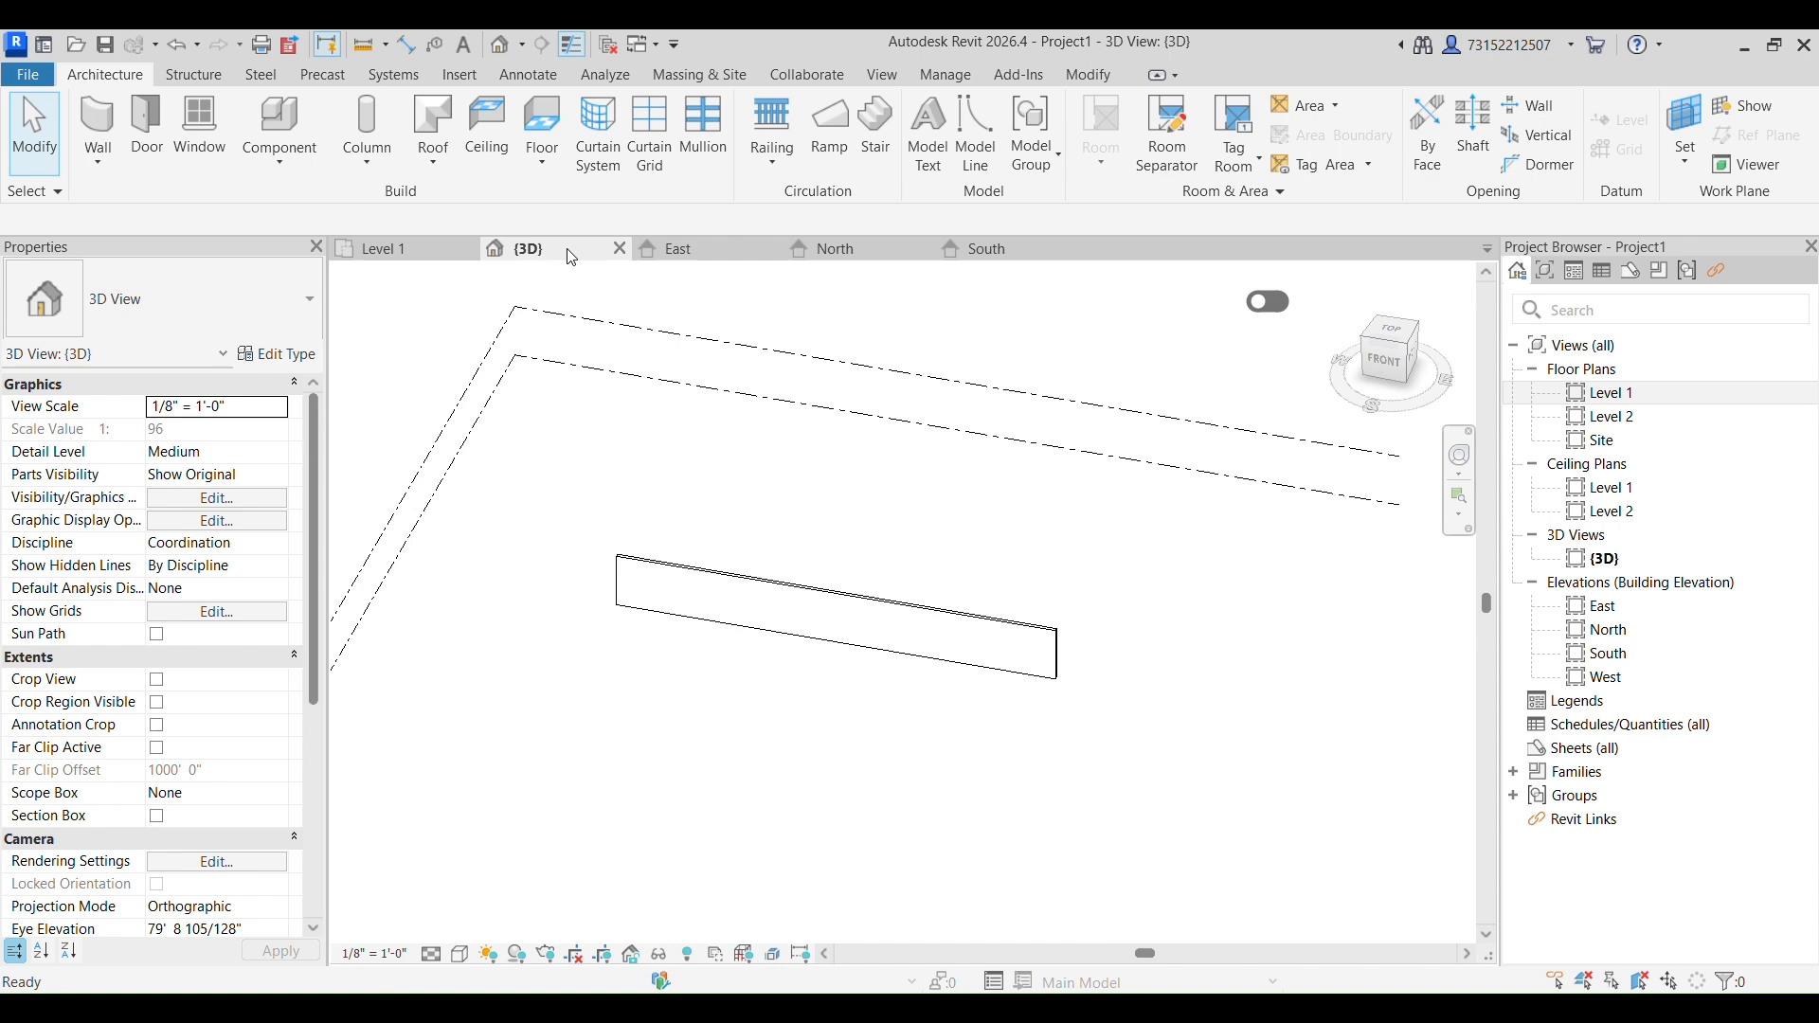
{"action": "left_click", "coordinate": [431, 251]}
Isolate the wall in 3D with a selection box and turn the view's section box back off.
{"action": "left_click", "coordinate": [689, 576]}
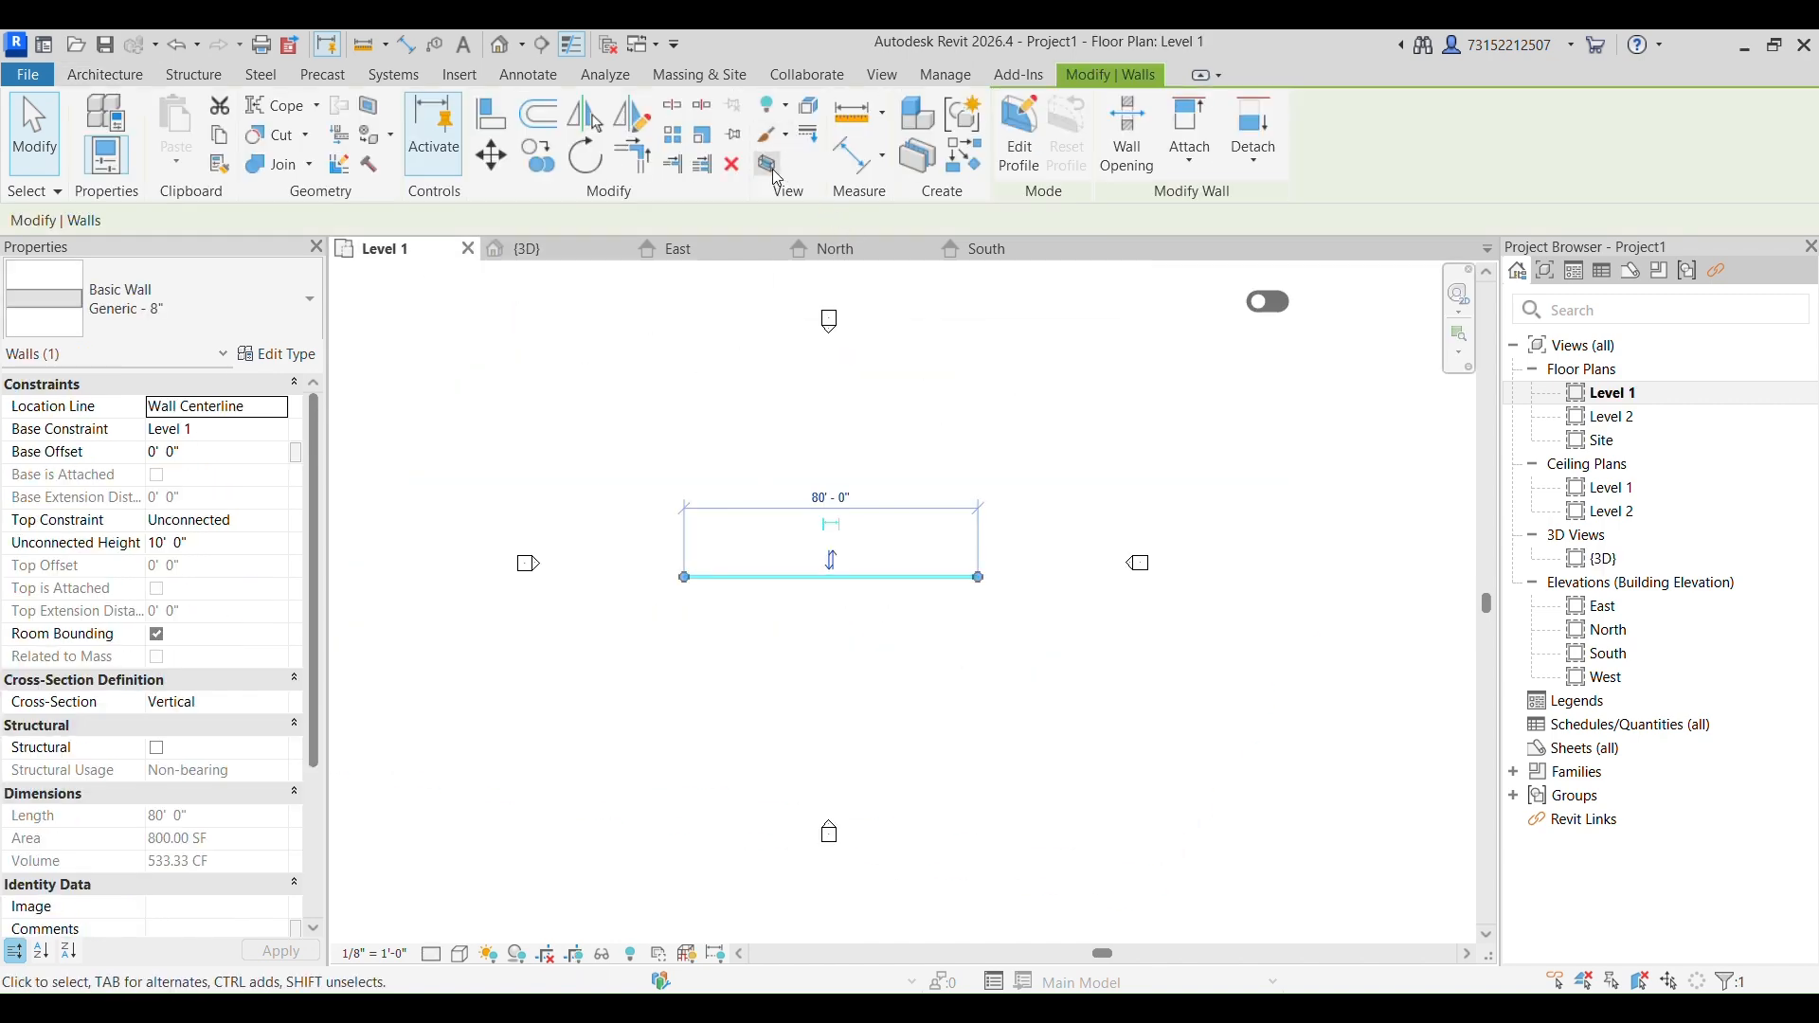
{"action": "left_click", "coordinate": [777, 178]}
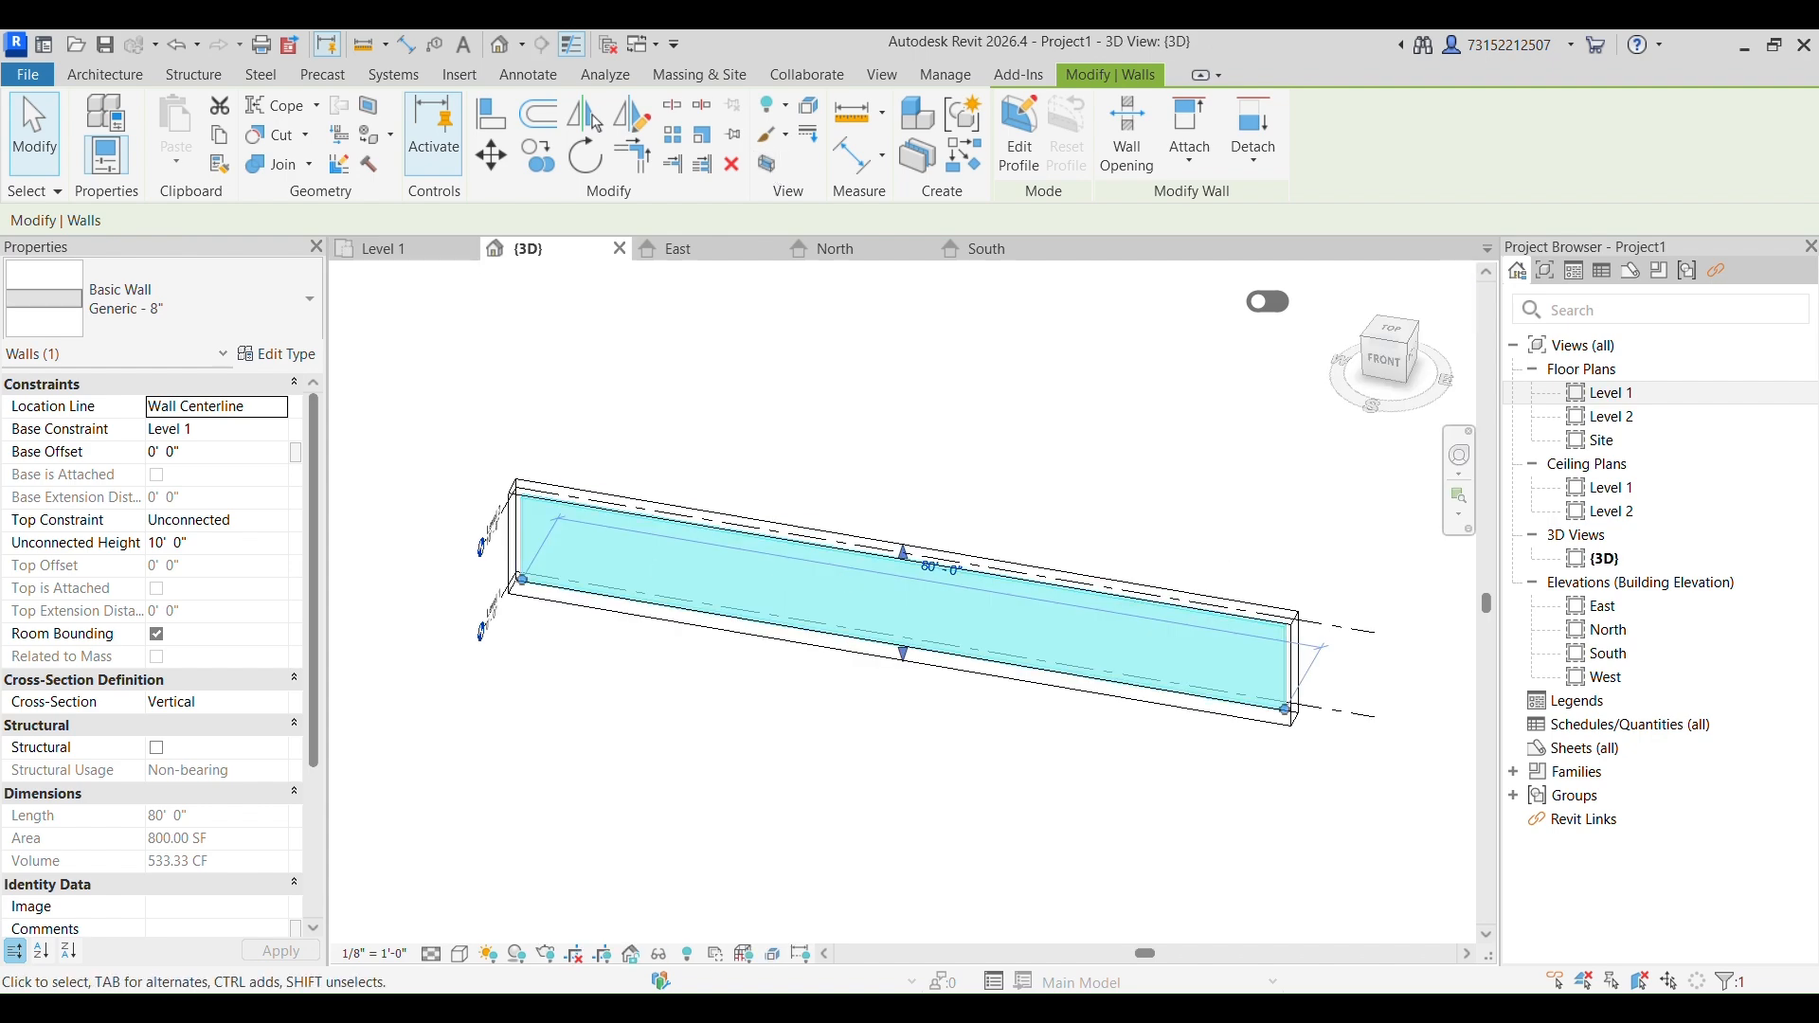
{"action": "left_click", "coordinate": [749, 706]}
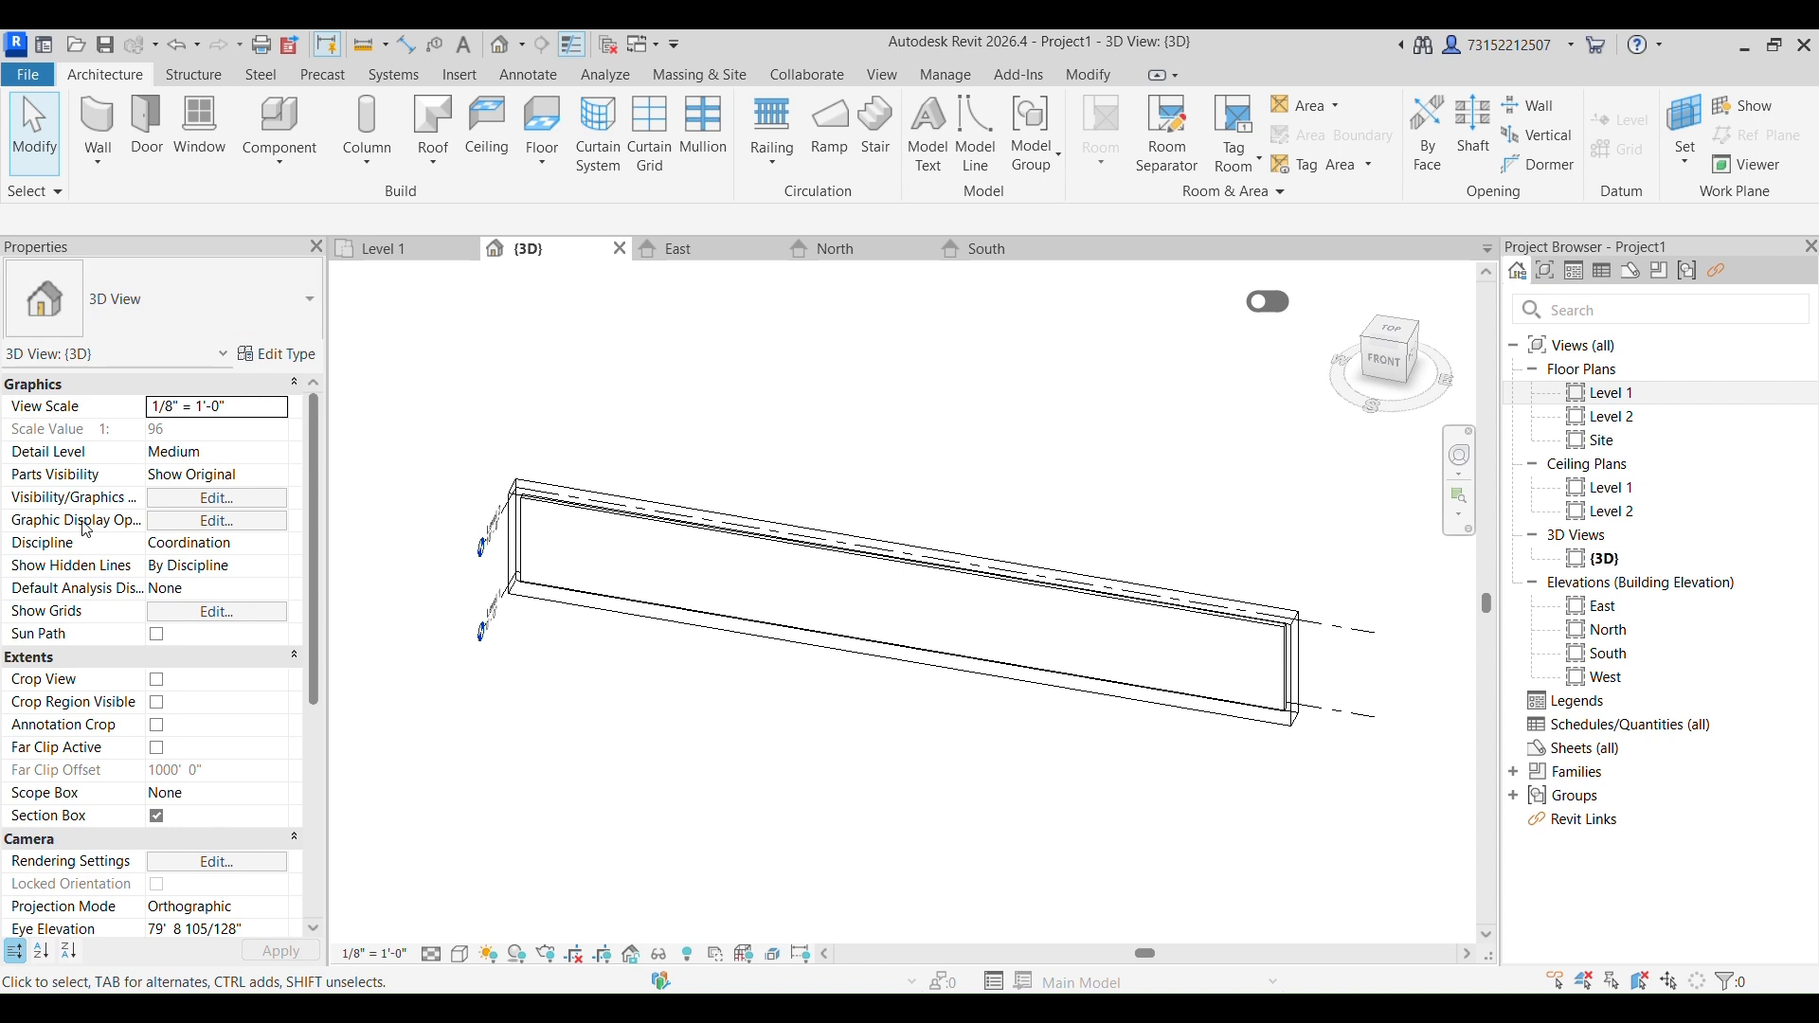
{"action": "left_click", "coordinate": [157, 815]}
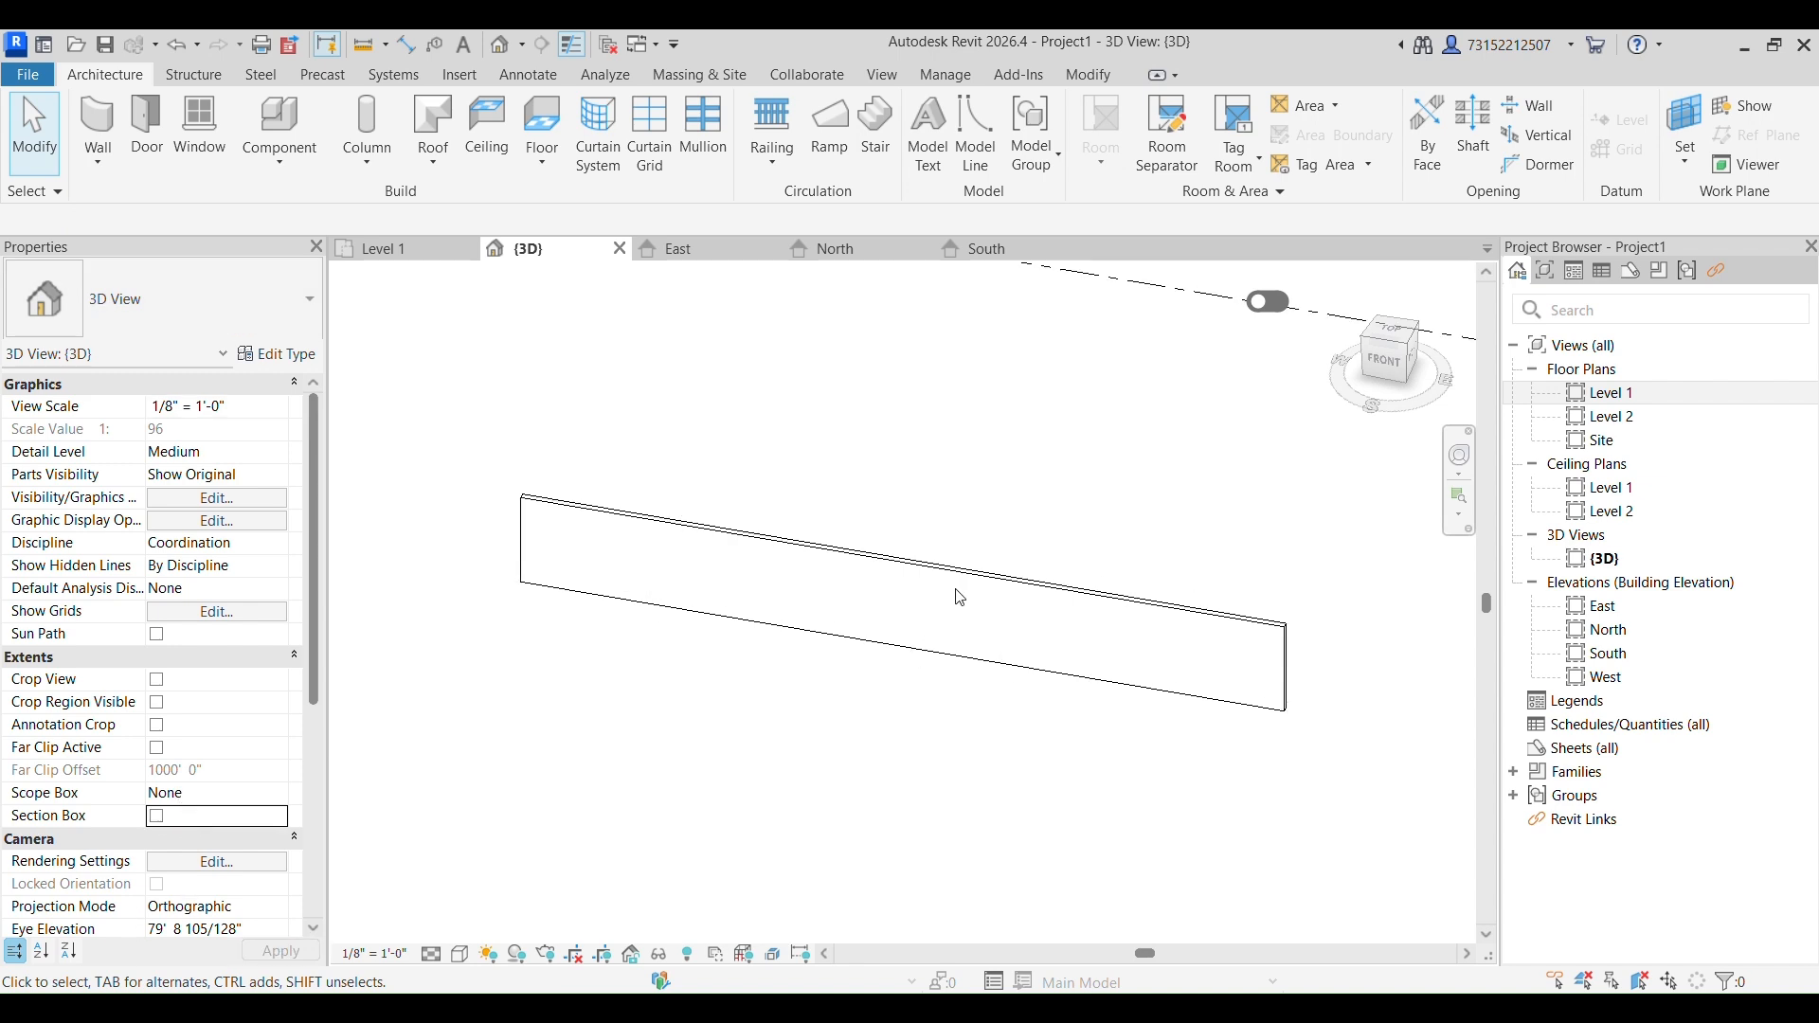
Set the visual style of the {3D} view to Shaded.
{"action": "scroll", "coordinate": [951, 618], "scroll_direction": "down", "scroll_amount": 3}
{"action": "scroll", "coordinate": [982, 700], "scroll_direction": "down", "scroll_amount": 3}
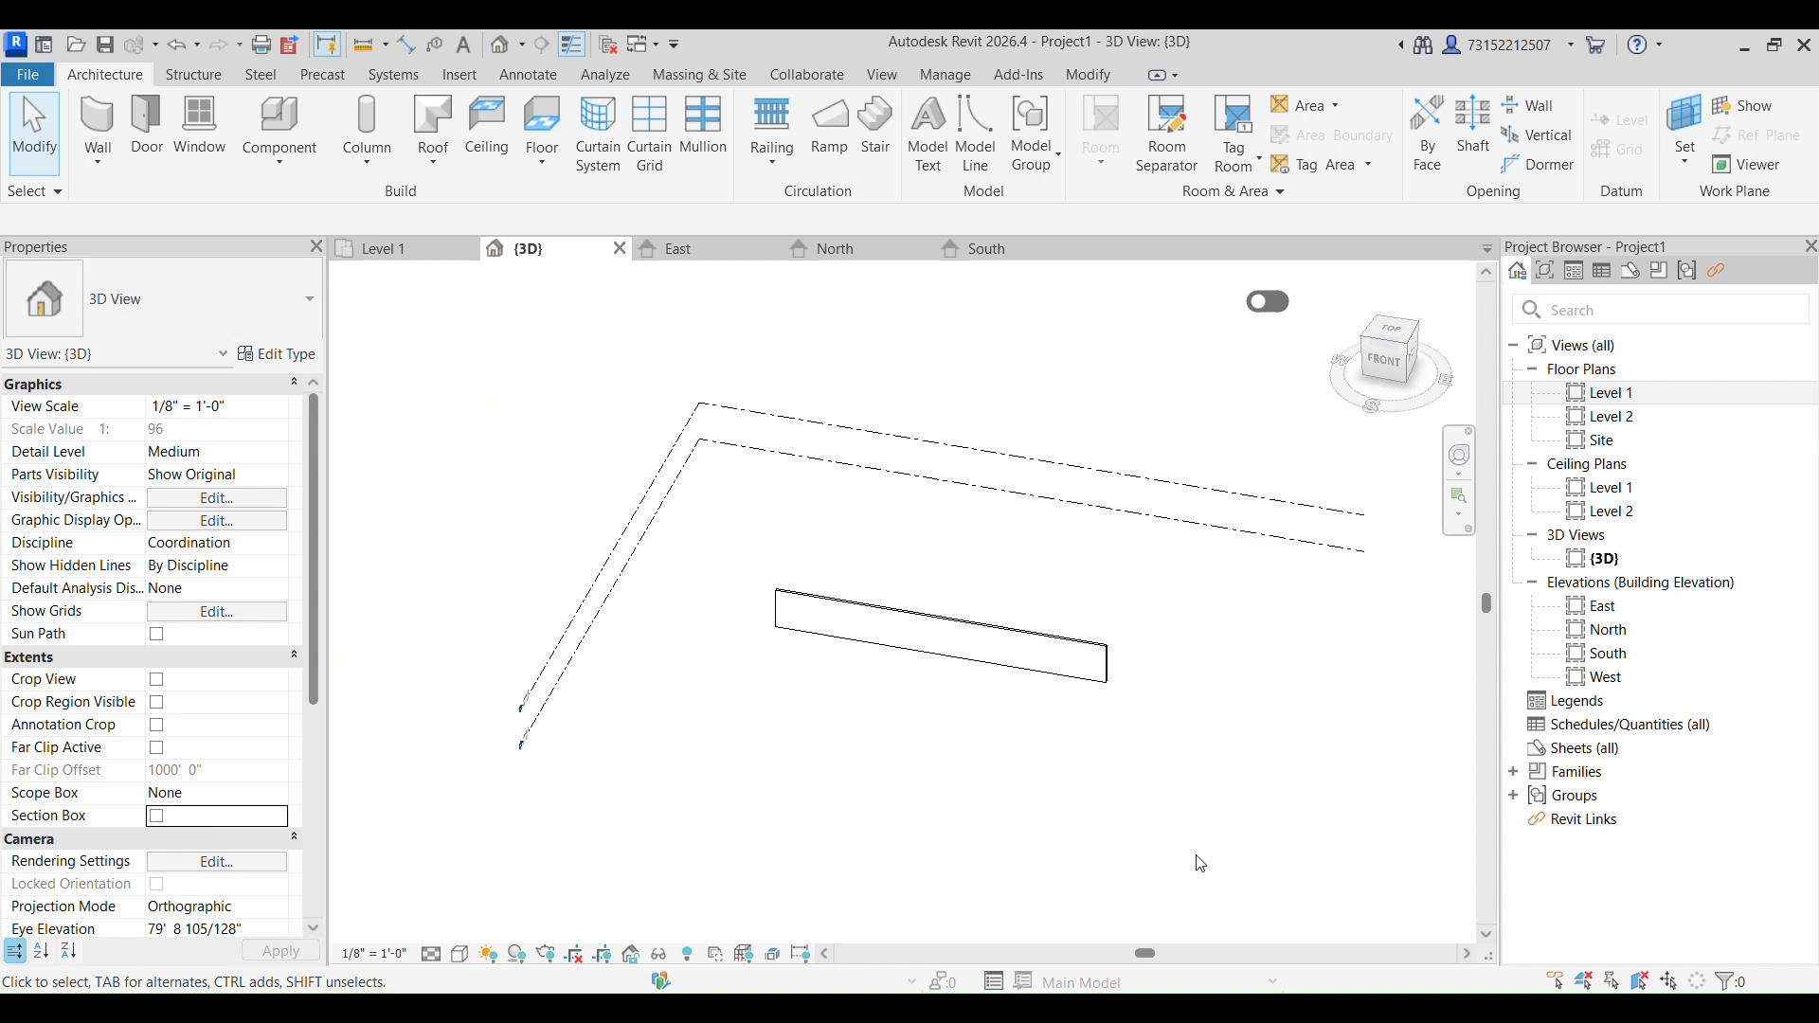
{"action": "scroll", "coordinate": [1054, 700], "scroll_direction": "down", "scroll_amount": 1}
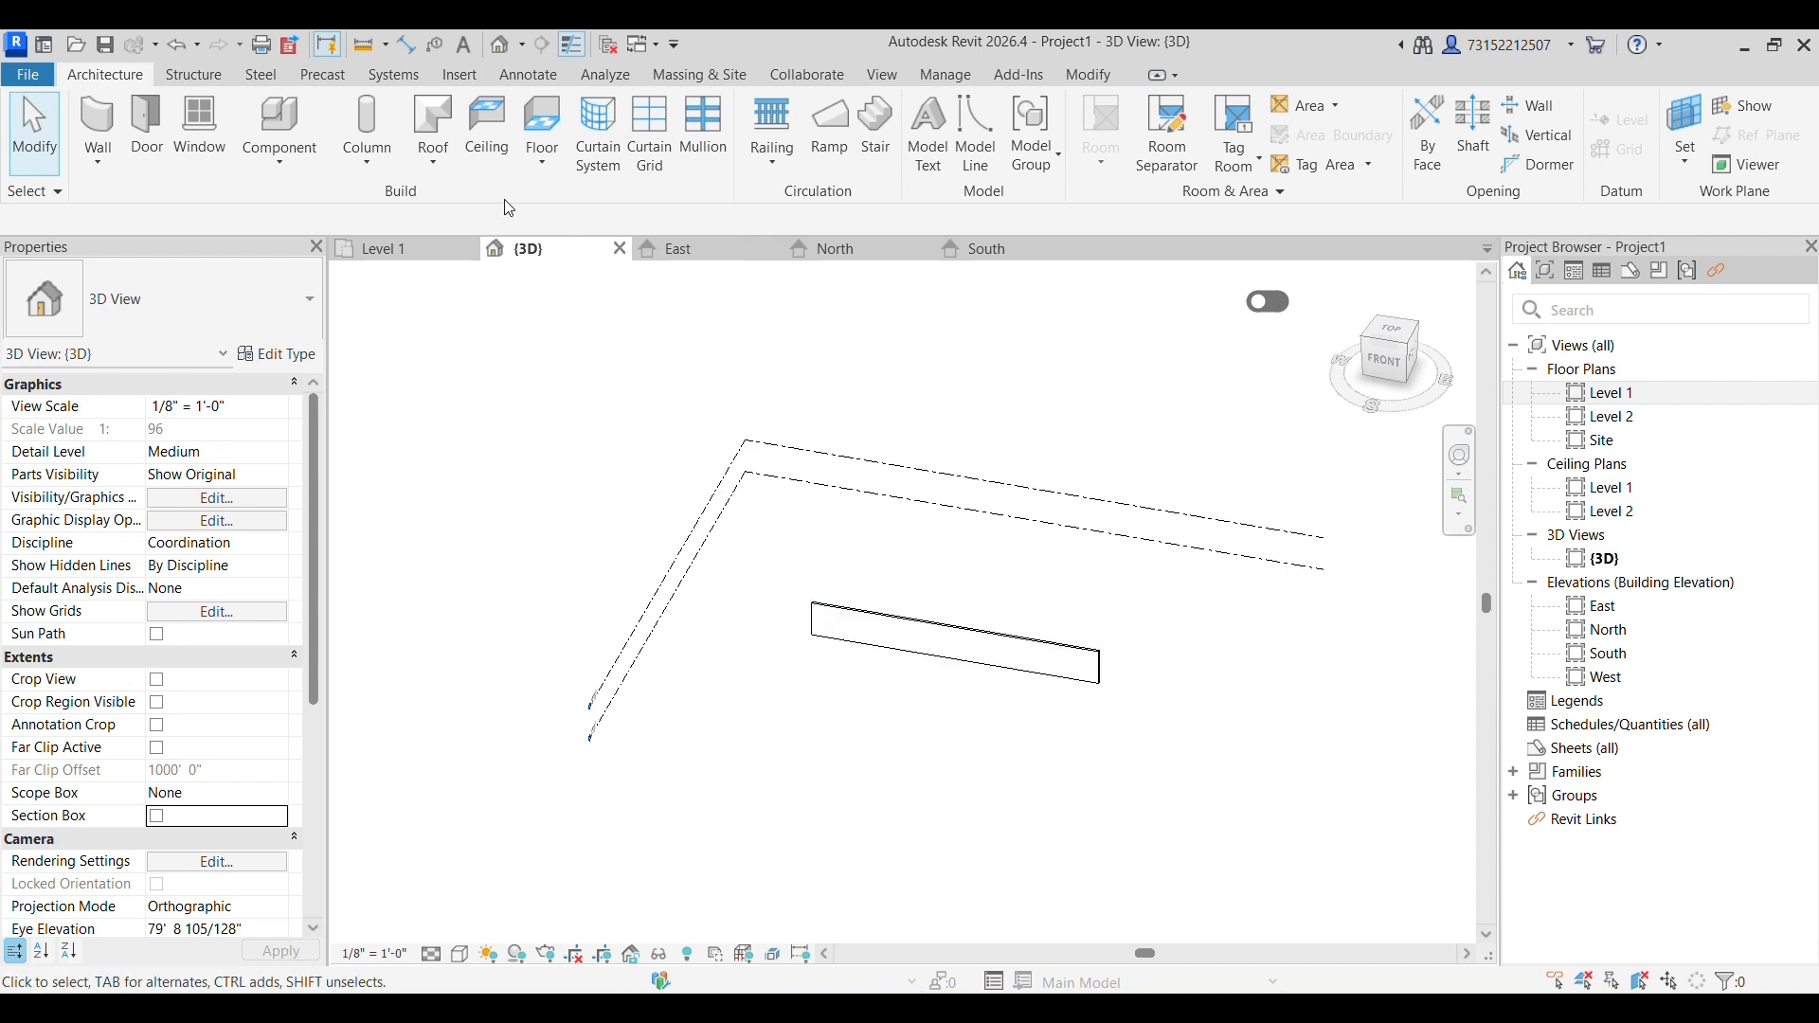
{"action": "scroll", "coordinate": [851, 751], "scroll_direction": "up", "scroll_amount": 1}
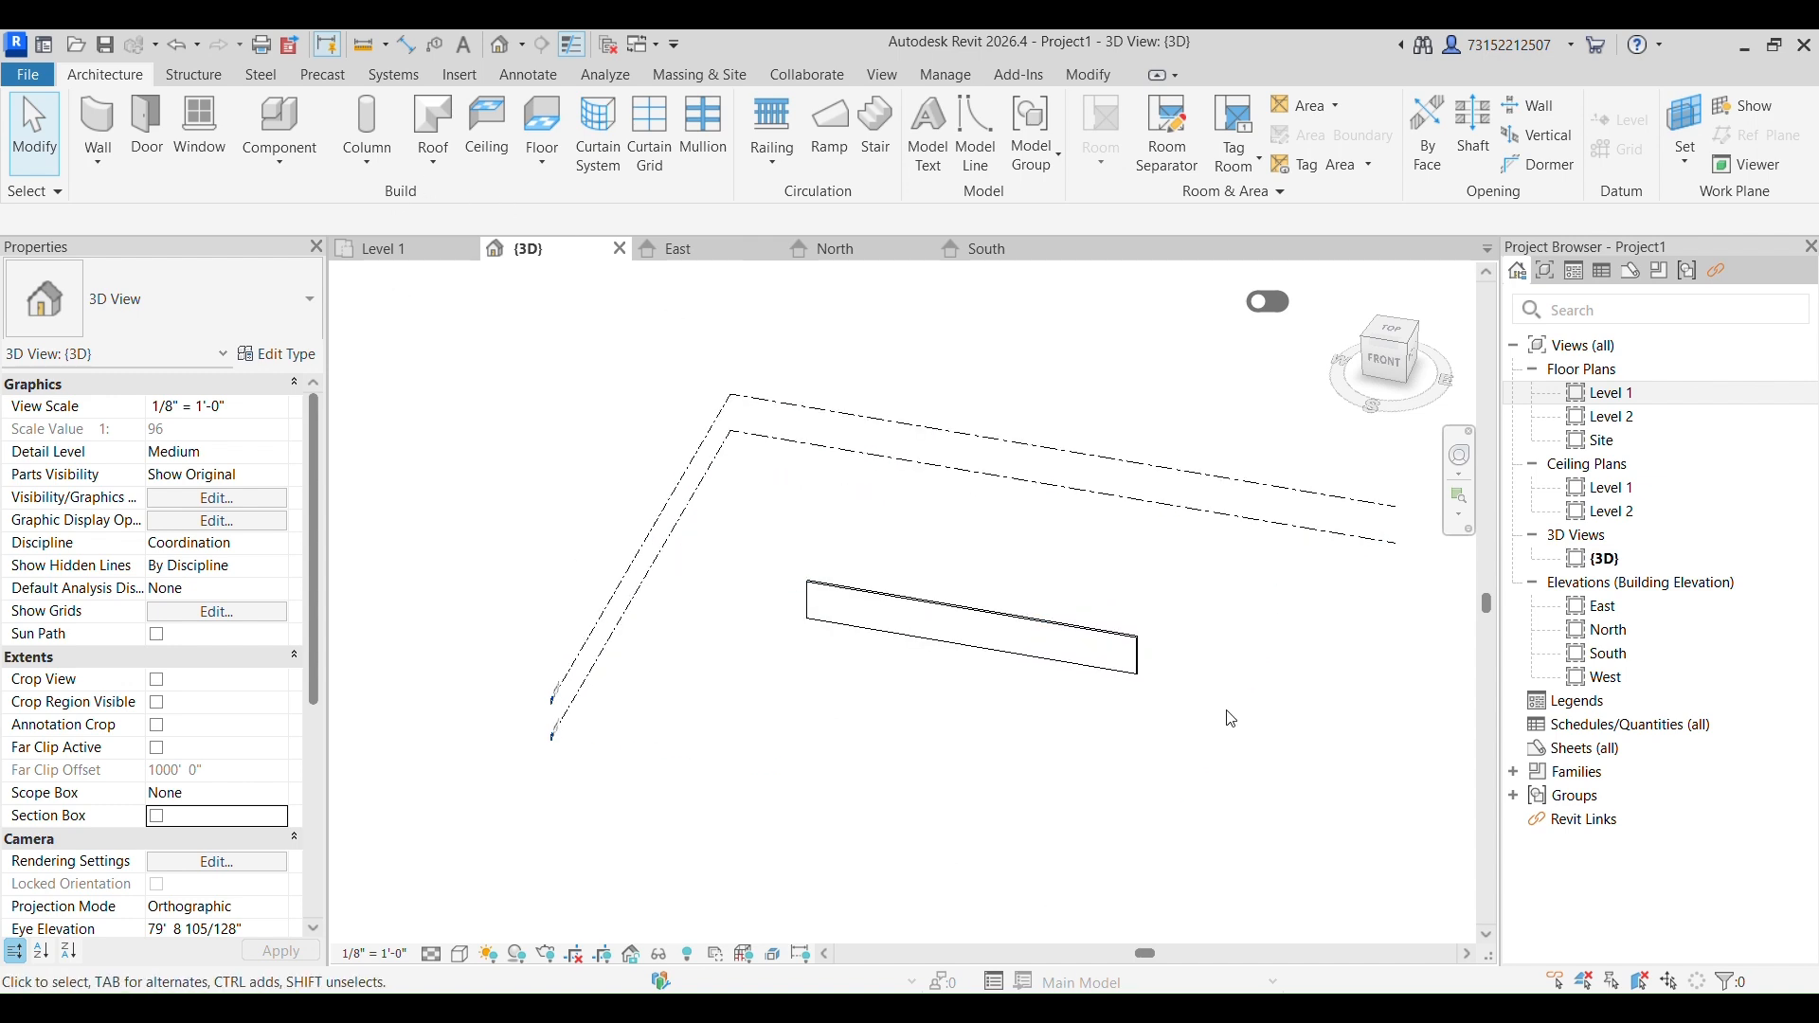
{"action": "middle_click_drag", "start_coordinate": [1013, 761], "coordinate": [924, 695]}
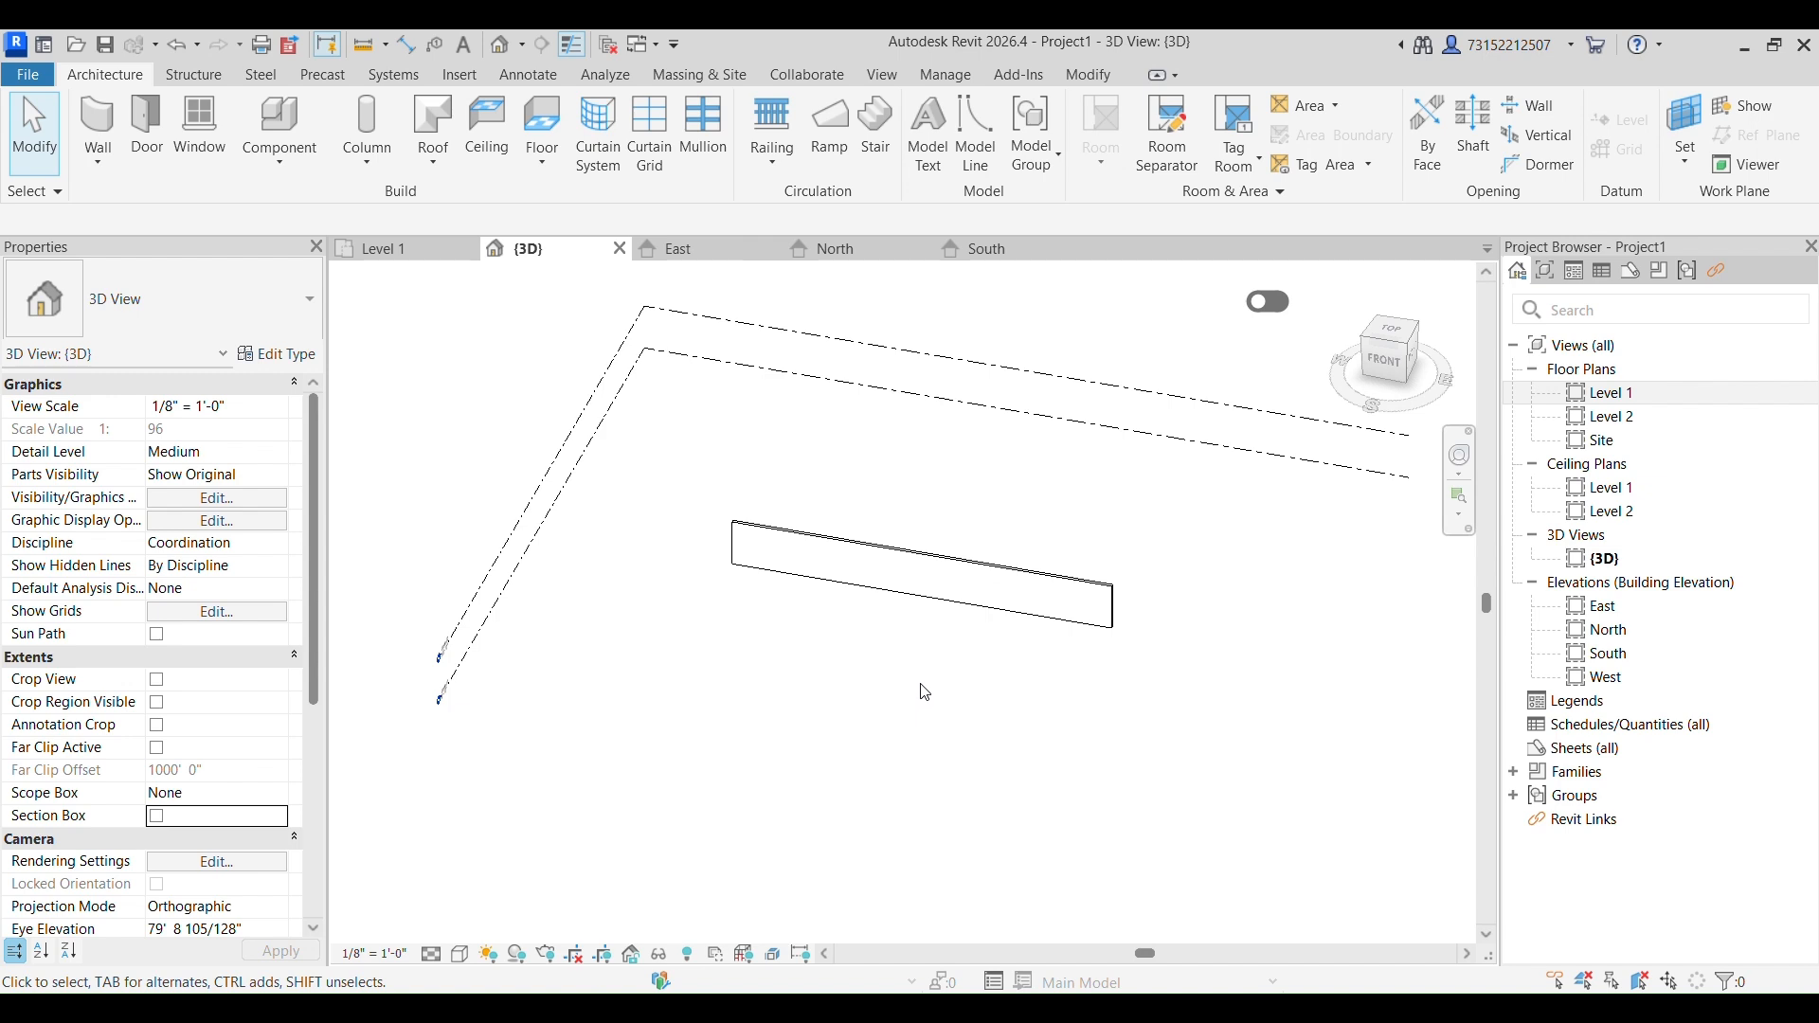
{"action": "scroll", "coordinate": [925, 692], "scroll_direction": "up", "scroll_amount": 1}
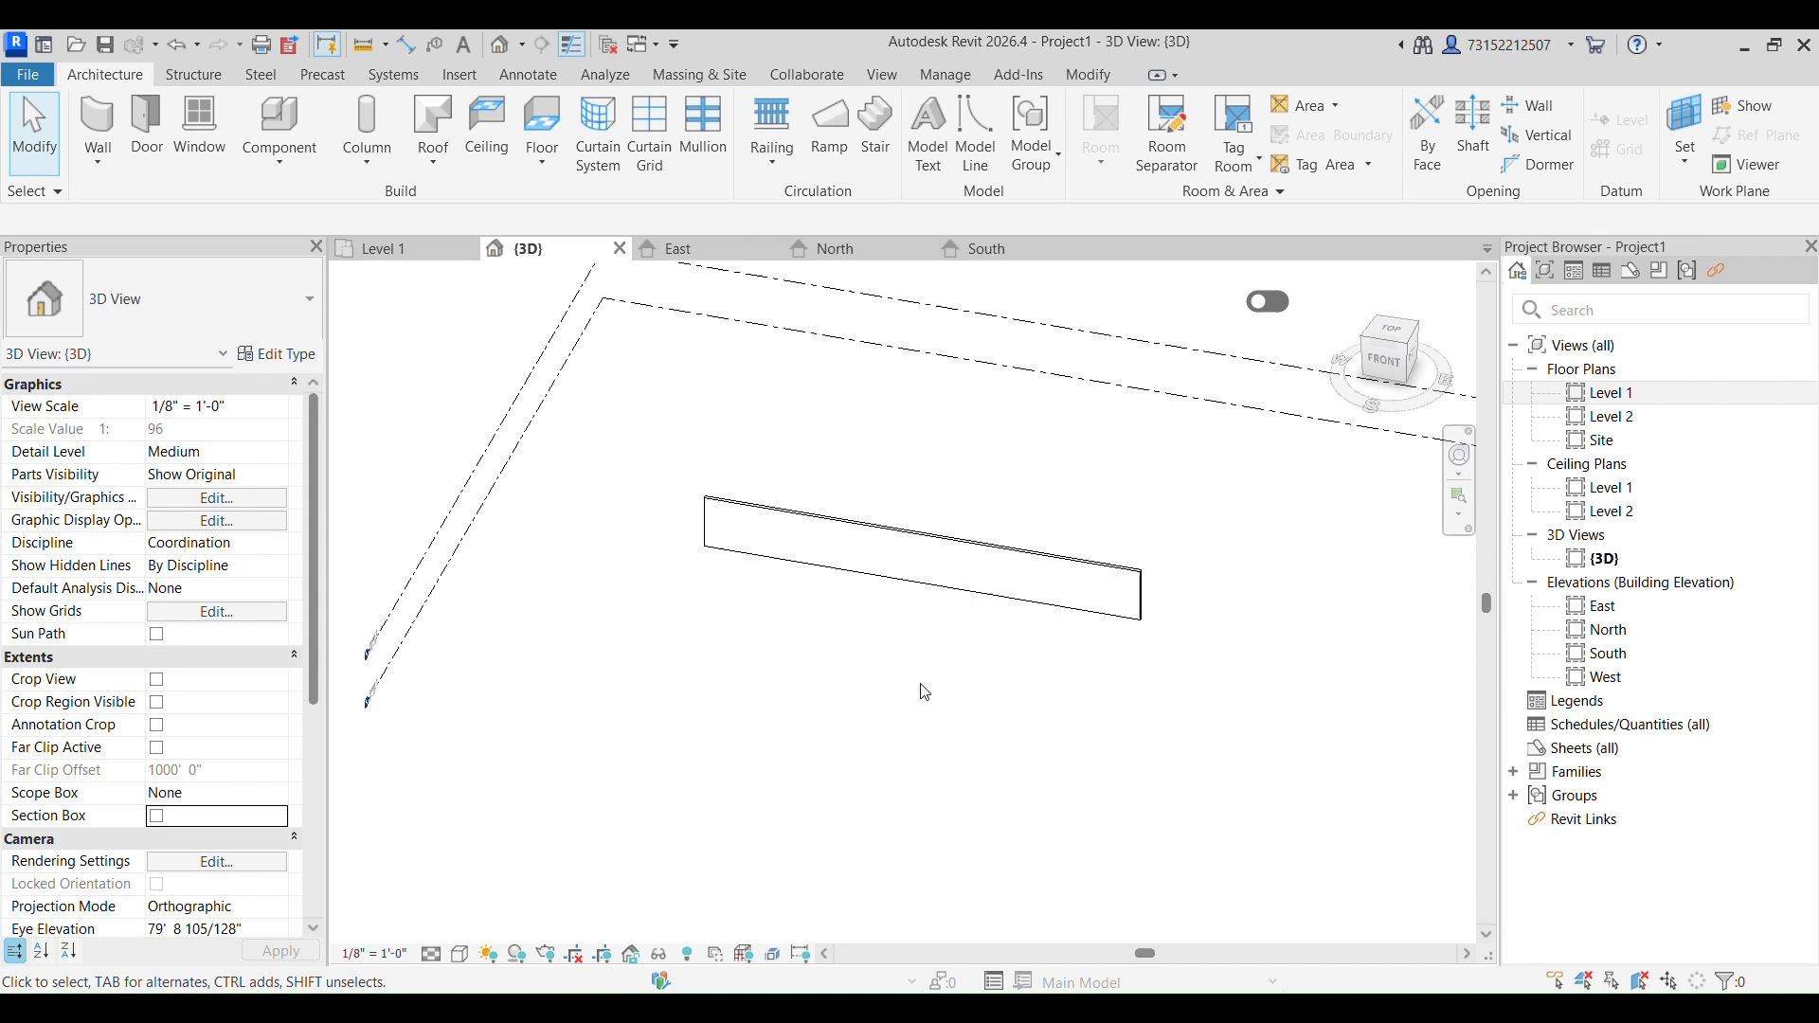
{"action": "left_click", "coordinate": [459, 953]}
{"action": "left_click", "coordinate": [532, 858]}
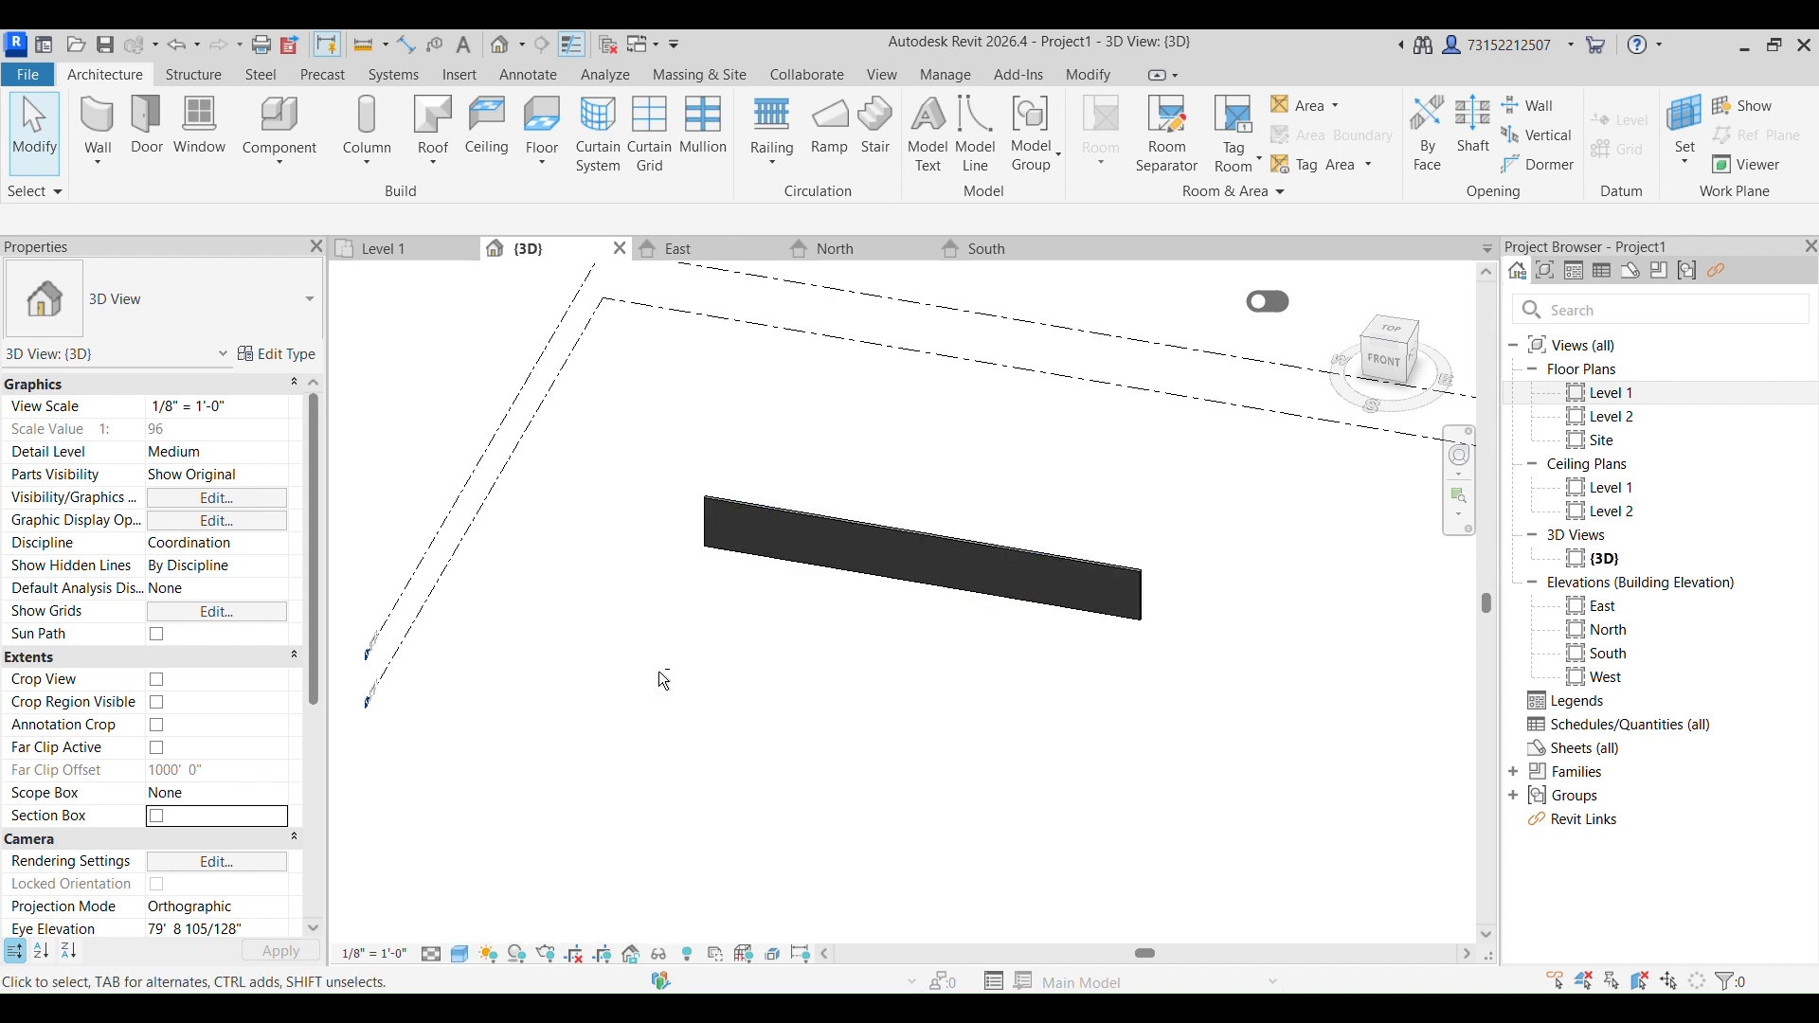
Examine the shaded wall in 3D up close and from a distance, from the front around to the back.
{"action": "middle_click_drag", "start_coordinate": [658, 673], "coordinate": [820, 665], "text": "shift"}
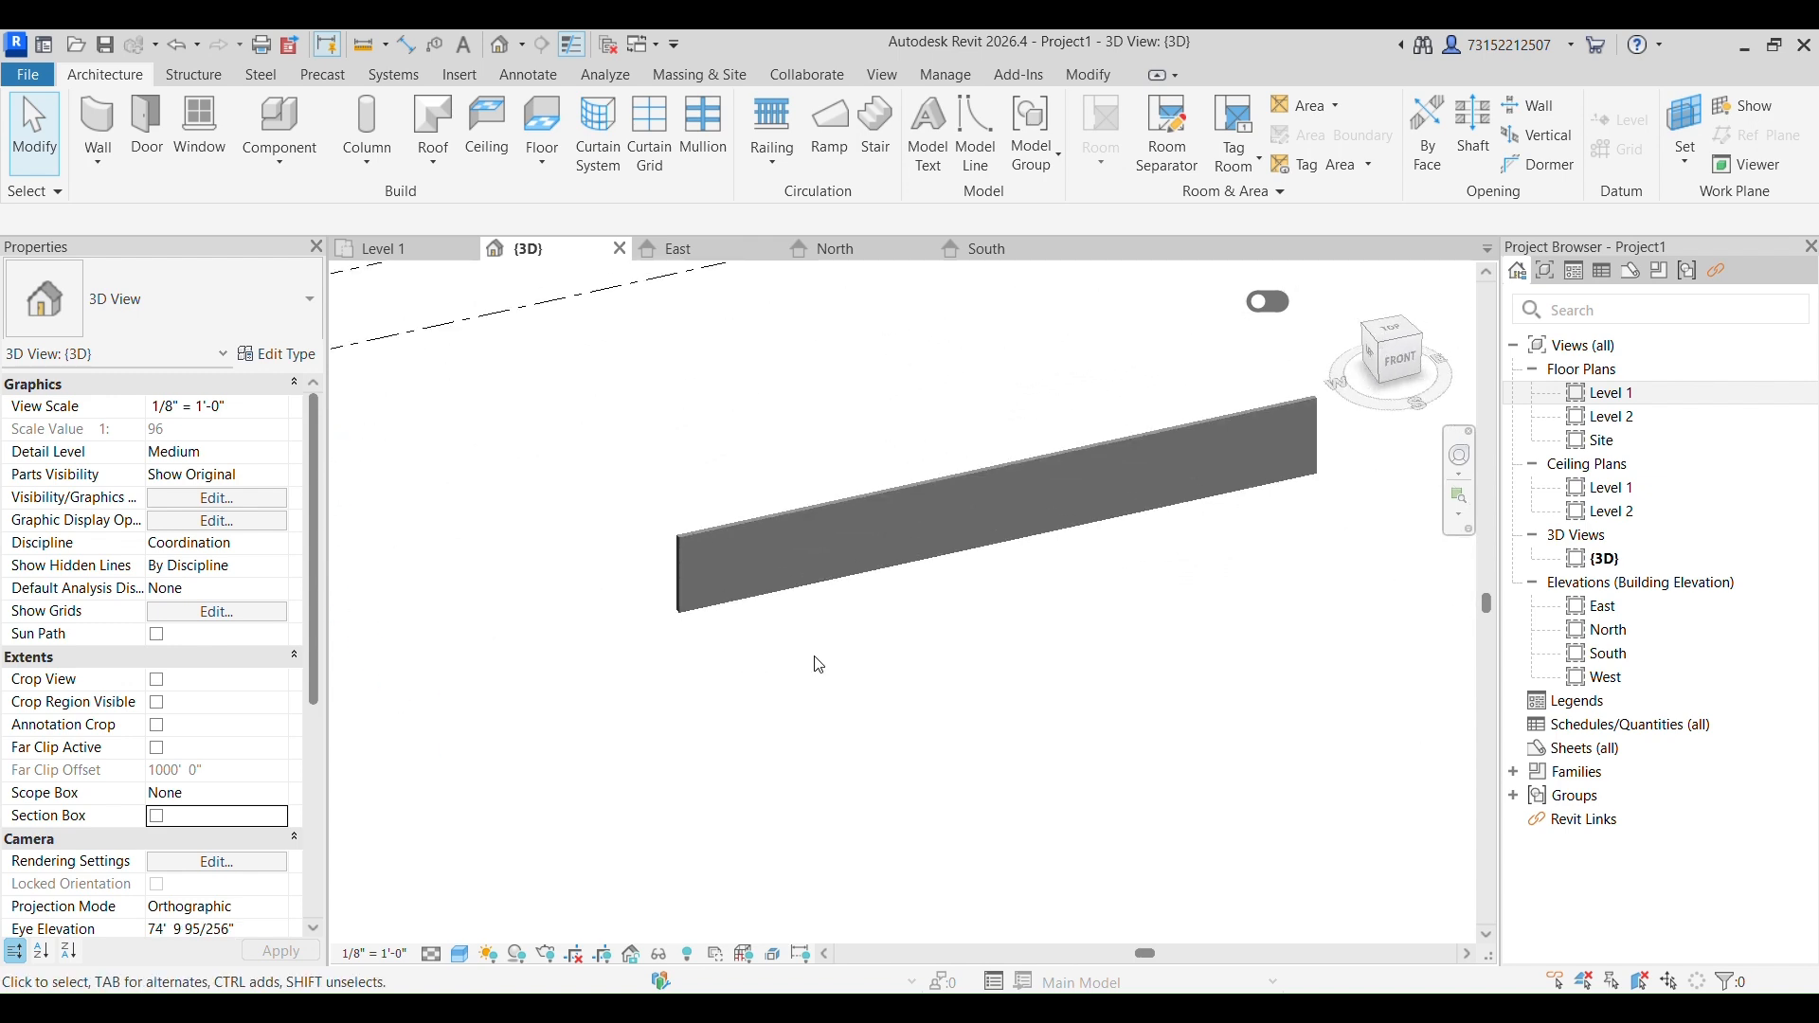
{"action": "scroll", "coordinate": [814, 657], "scroll_direction": "up", "scroll_amount": 2}
{"action": "scroll", "coordinate": [814, 657], "scroll_direction": "down", "scroll_amount": 3}
{"action": "scroll", "coordinate": [814, 656], "scroll_direction": "up", "scroll_amount": 3}
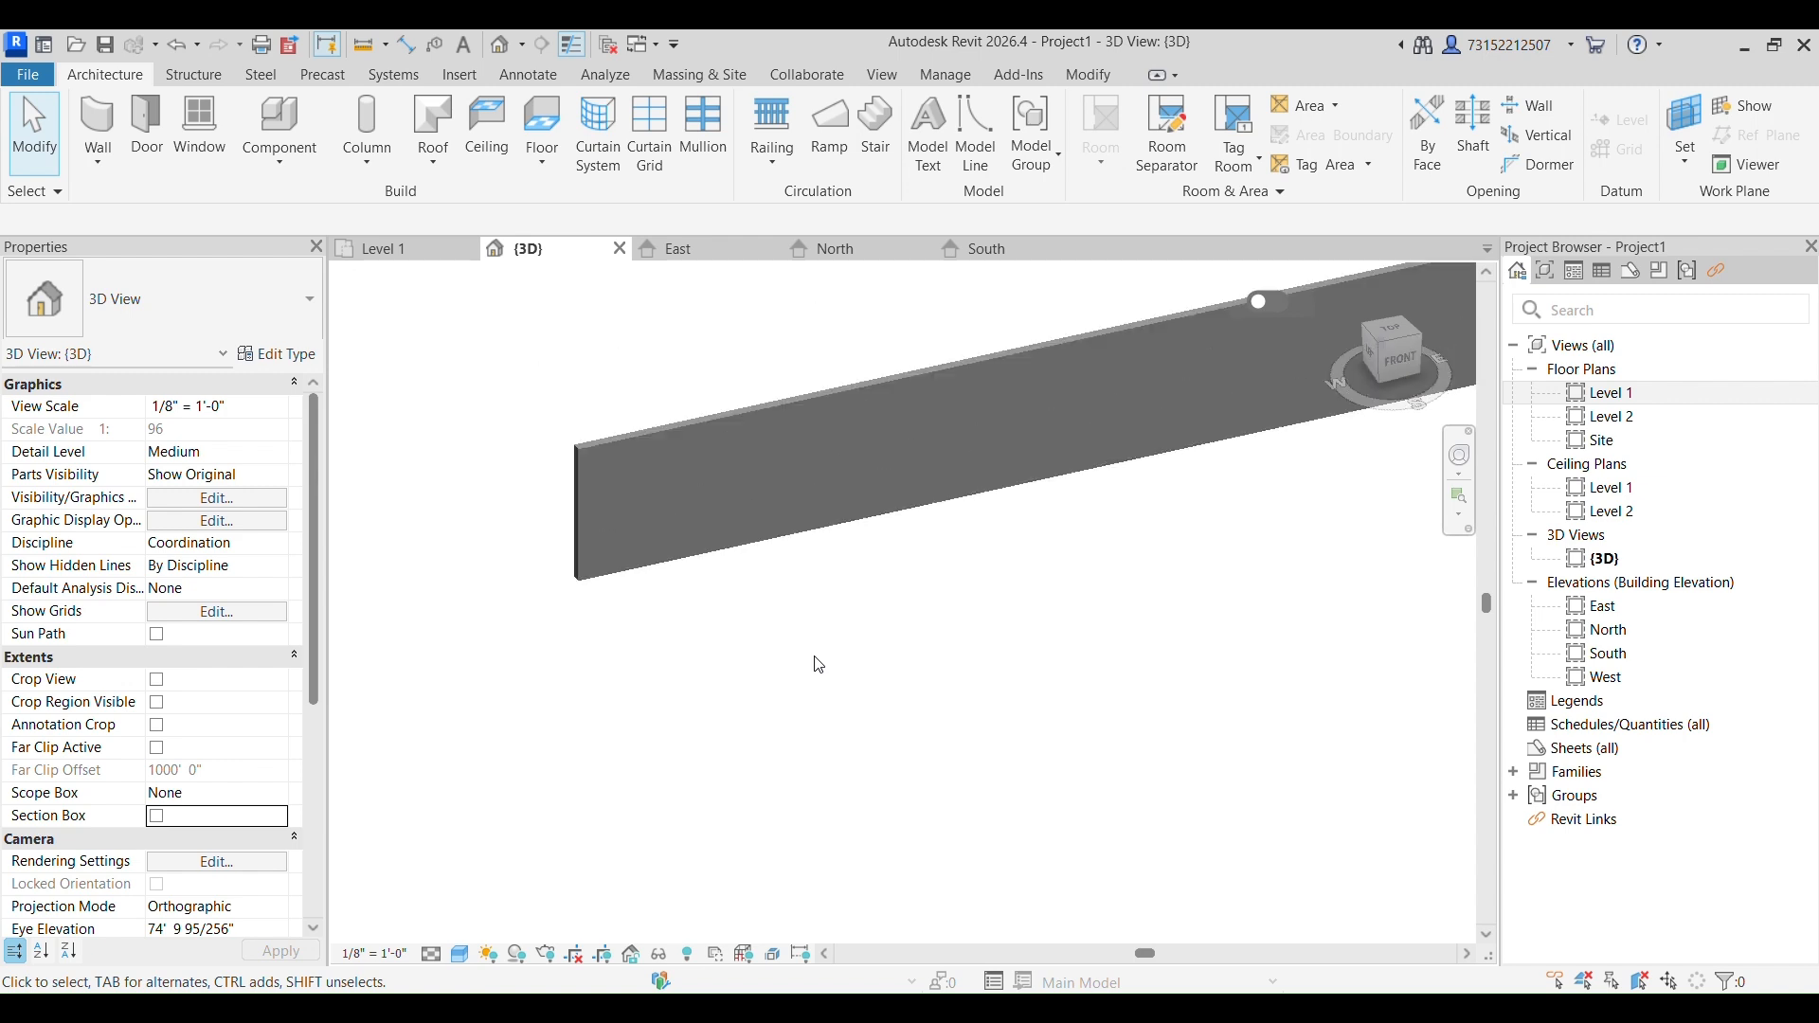
{"action": "scroll", "coordinate": [815, 663], "scroll_direction": "down", "scroll_amount": 3}
{"action": "scroll", "coordinate": [853, 625], "scroll_direction": "up", "scroll_amount": 3}
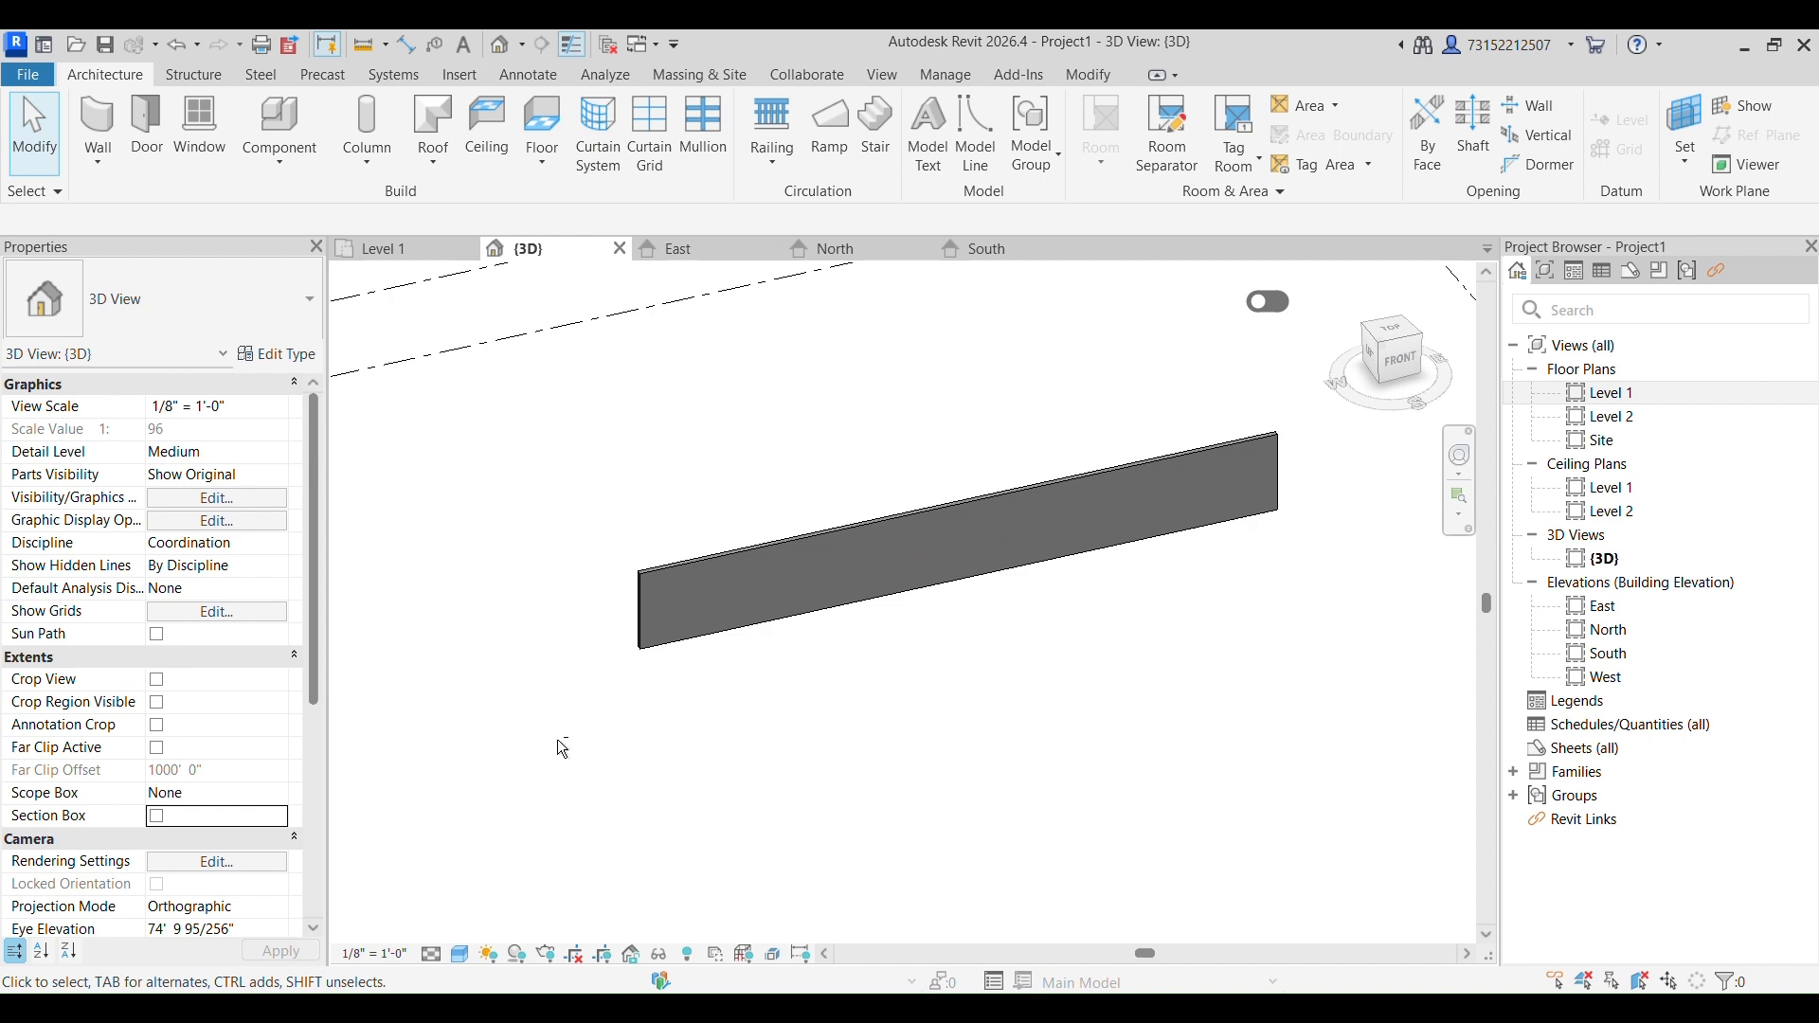
{"action": "mouse_move", "coordinate": [559, 743]}
{"action": "middle_mouse_down", "text": "shift"}
{"action": "mouse_move", "coordinate": [677, 738]}
{"action": "mouse_move", "coordinate": [596, 742]}
{"action": "mouse_move", "coordinate": [508, 714]}
{"action": "mouse_move", "coordinate": [702, 735]}
{"action": "mouse_move", "coordinate": [992, 699]}
{"action": "mouse_move", "coordinate": [1156, 304]}
{"action": "mouse_move", "coordinate": [662, 609]}
{"action": "mouse_move", "coordinate": [579, 830]}
{"action": "mouse_move", "coordinate": [982, 329]}
{"action": "mouse_move", "coordinate": [929, 718]}
{"action": "mouse_move", "coordinate": [921, 705]}
{"action": "middle_mouse_up", "text": "shift"}
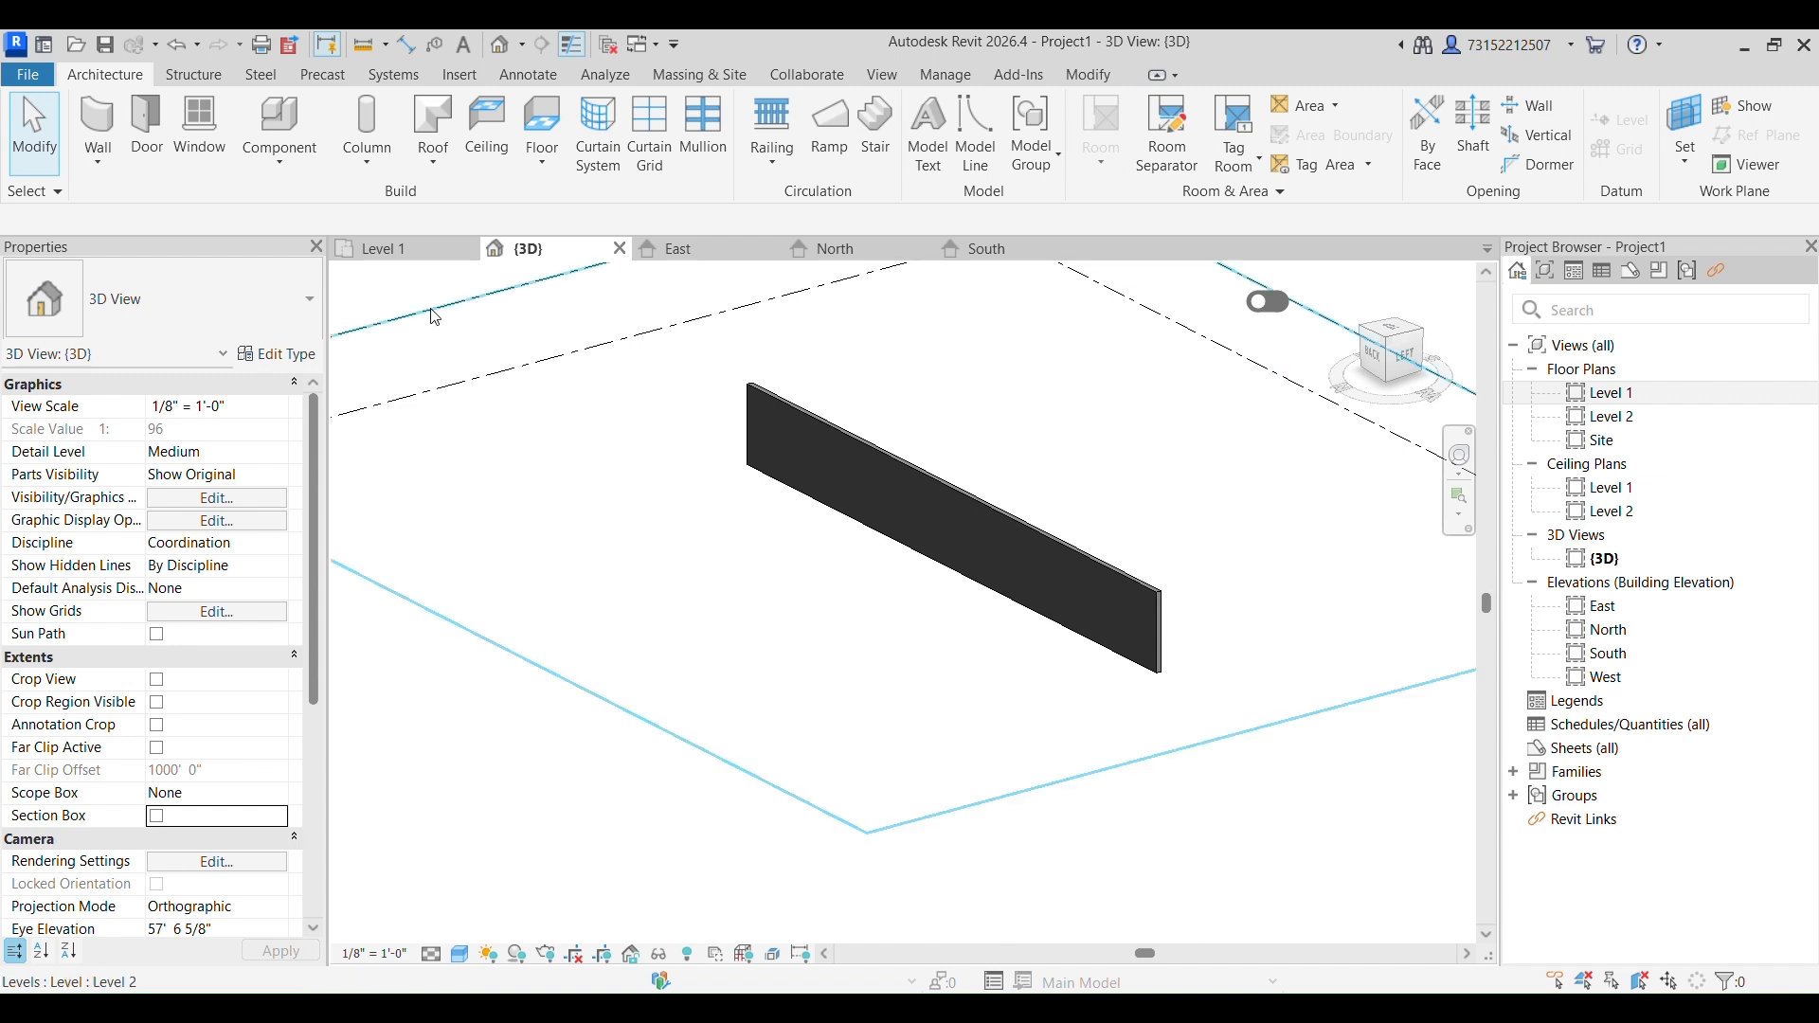
Compare the Level 1 floor plan with the {3D} view from another angle, then return to Level 1.
{"action": "left_click", "coordinate": [407, 248]}
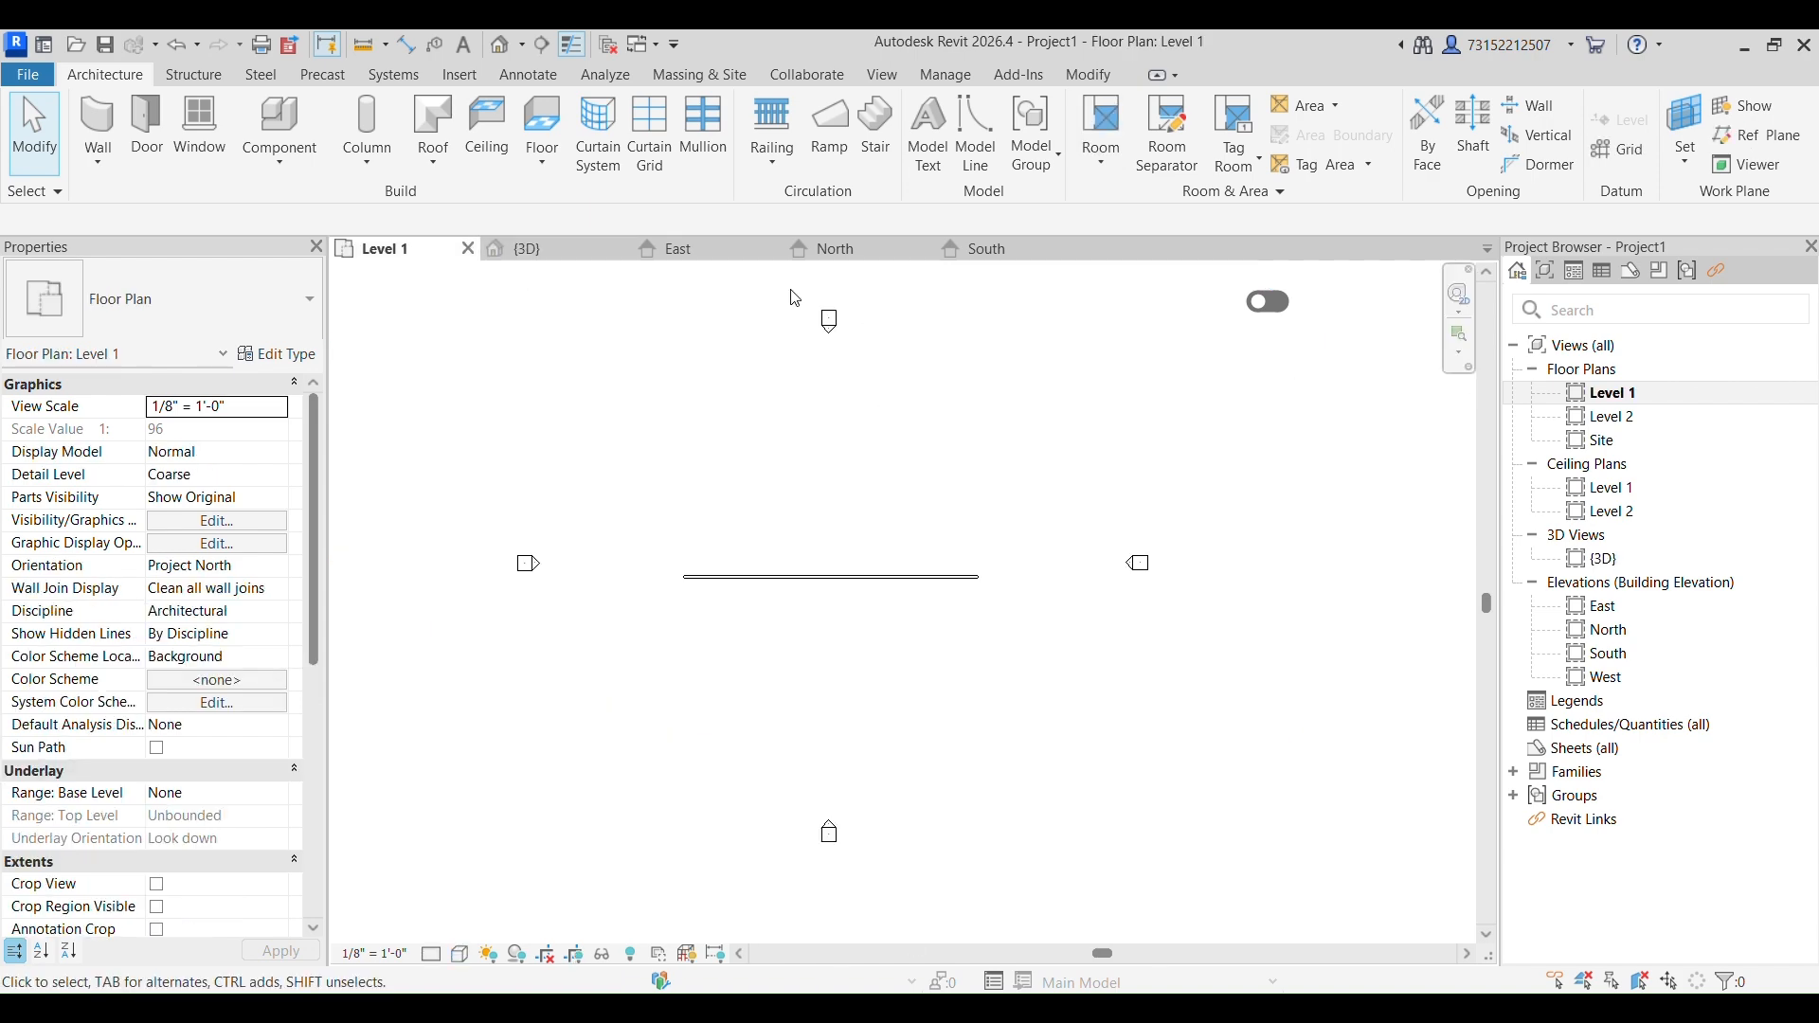
{"action": "left_click", "coordinate": [545, 246]}
{"action": "middle_click_drag", "start_coordinate": [775, 666], "coordinate": [723, 563], "text": "shift"}
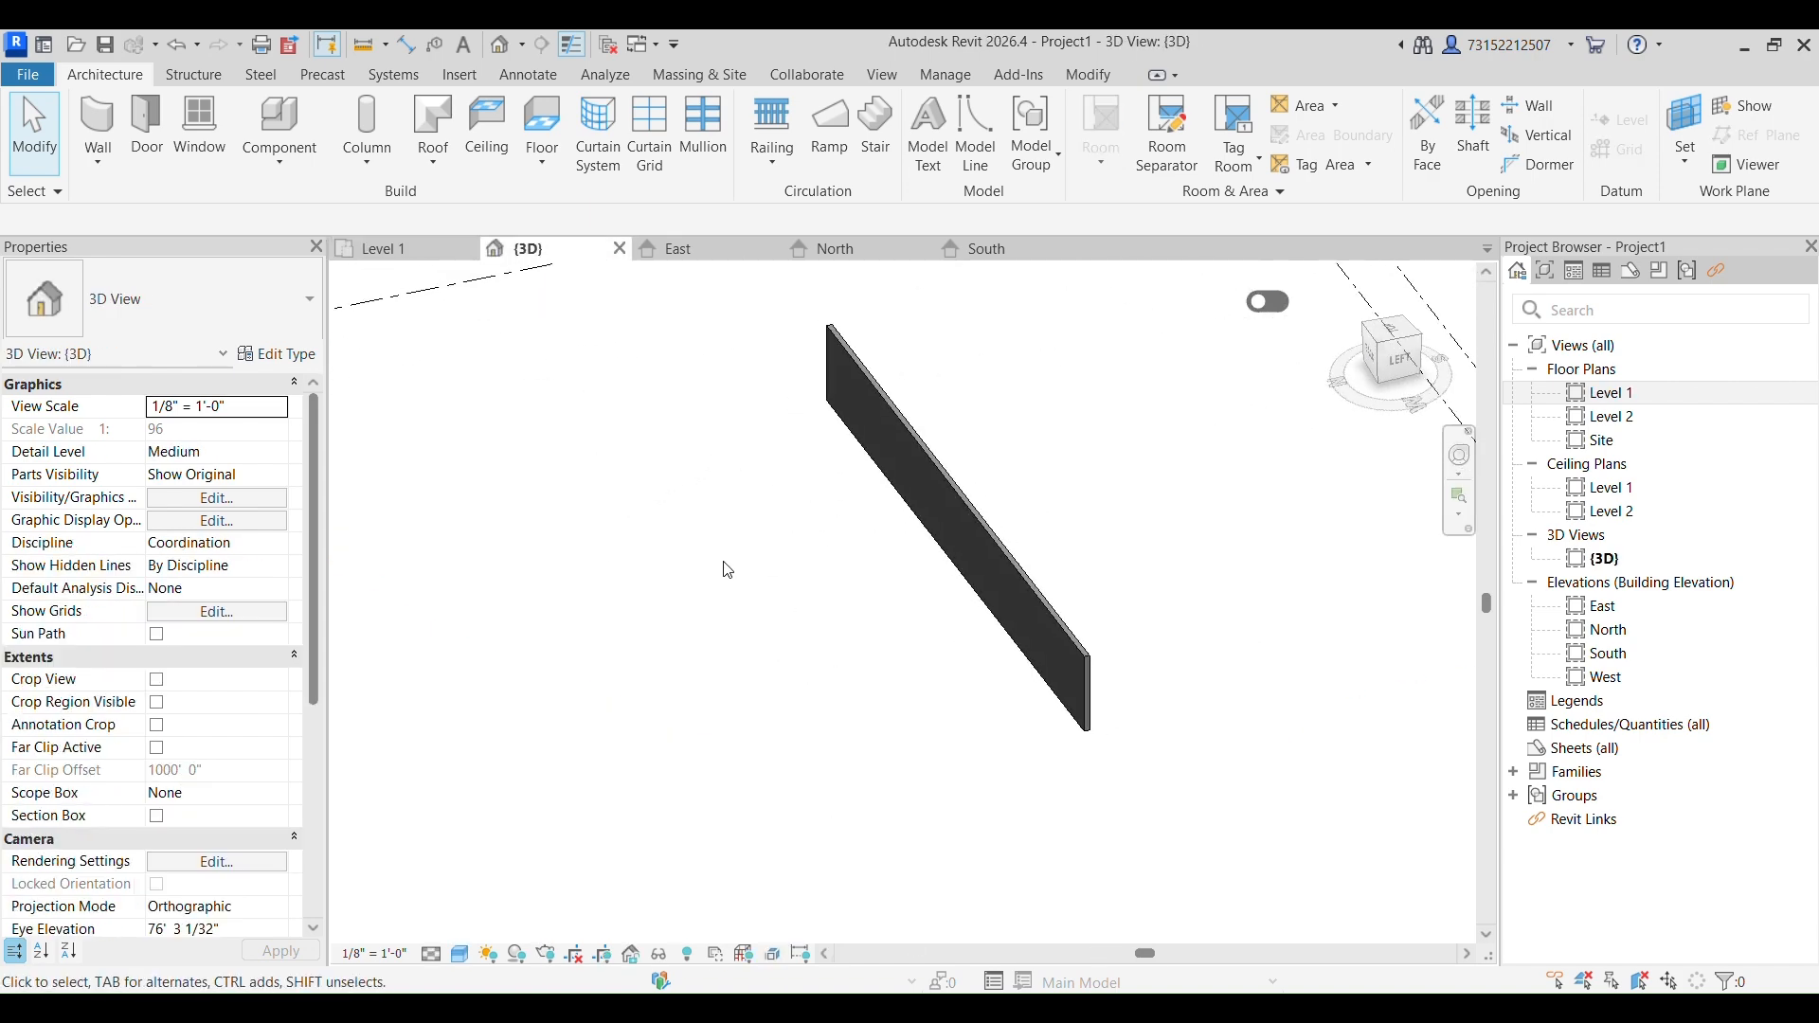
{"action": "left_click", "coordinate": [360, 246]}
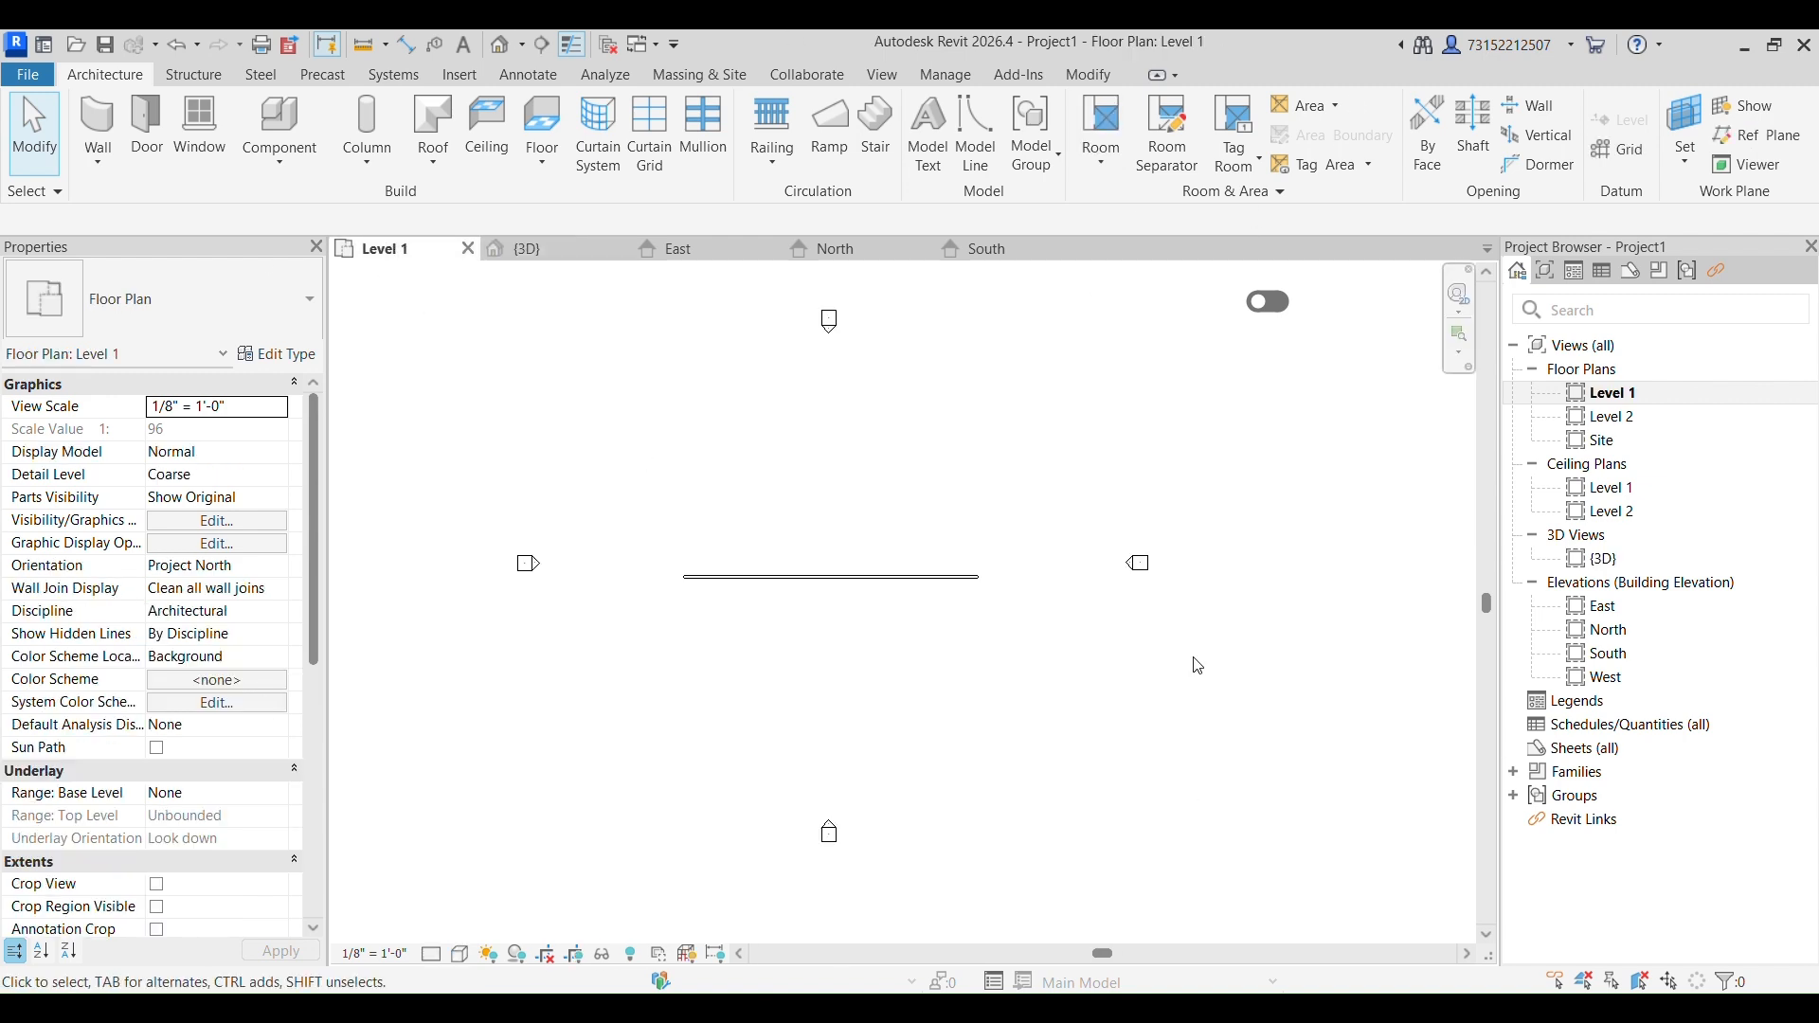
Close the South, North and East elevation views.
{"action": "left_click", "coordinate": [1082, 244]}
{"action": "left_click", "coordinate": [927, 248]}
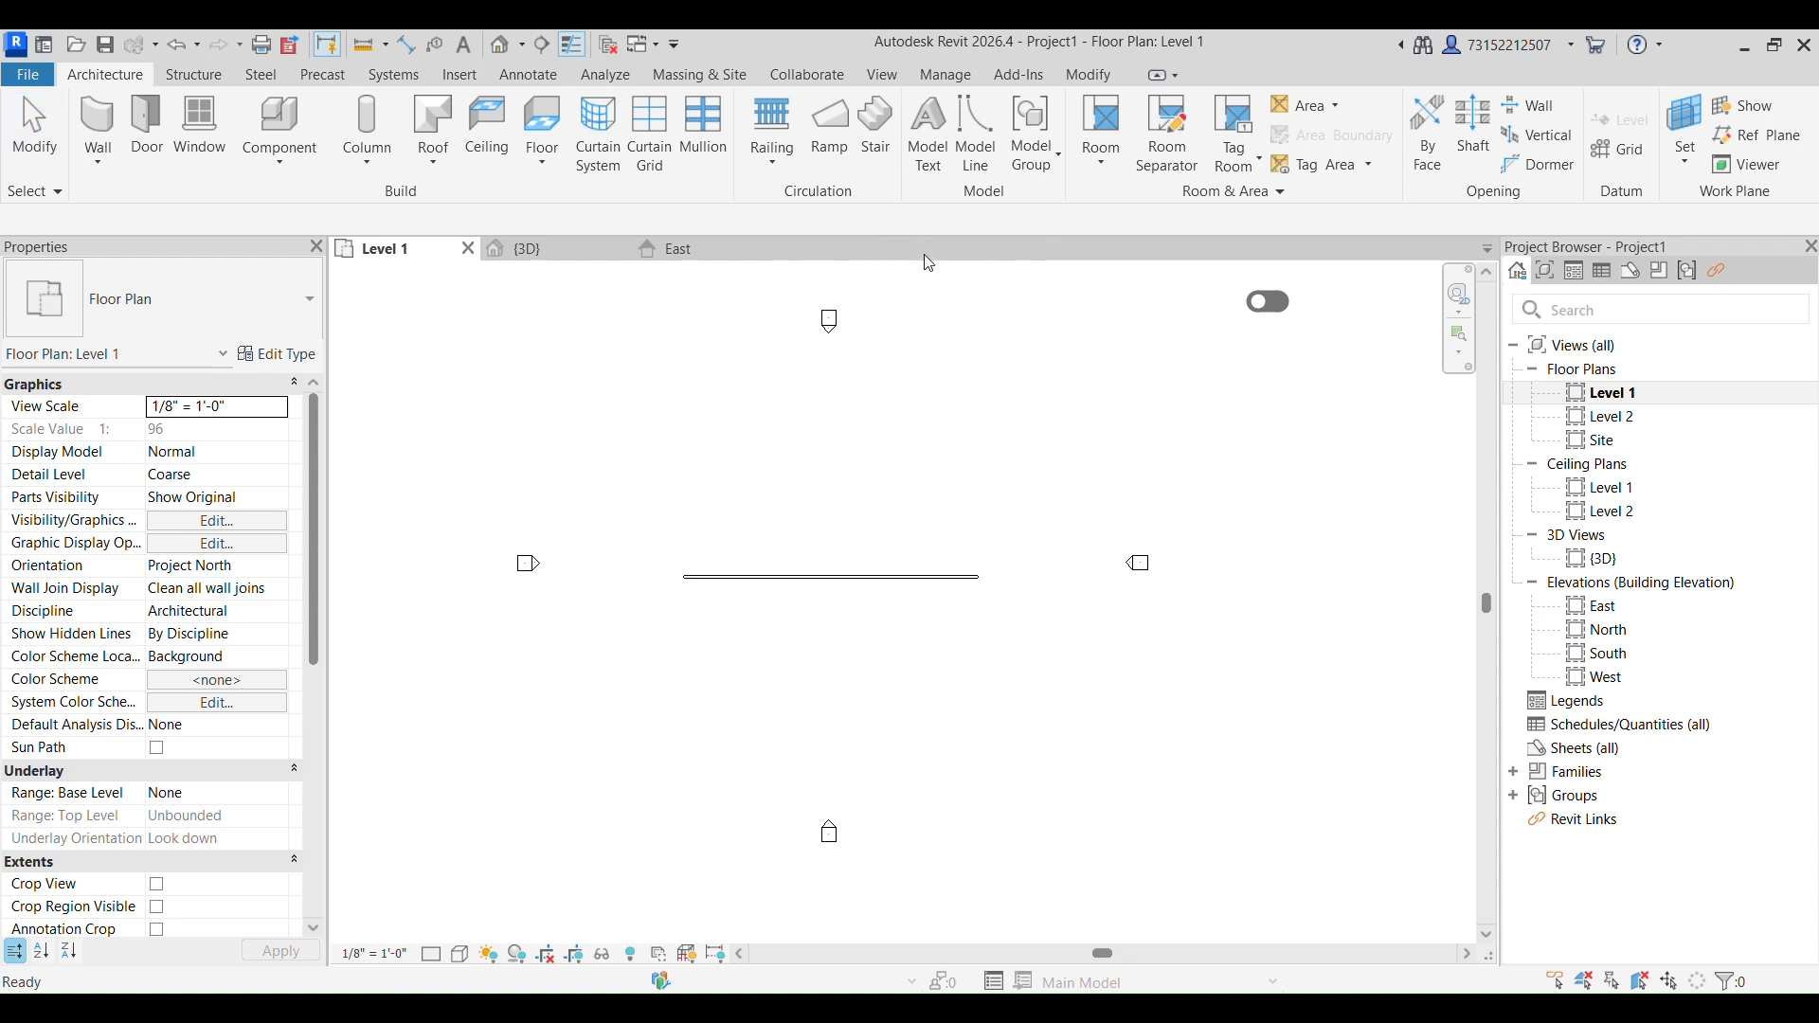
{"action": "left_click", "coordinate": [773, 248]}
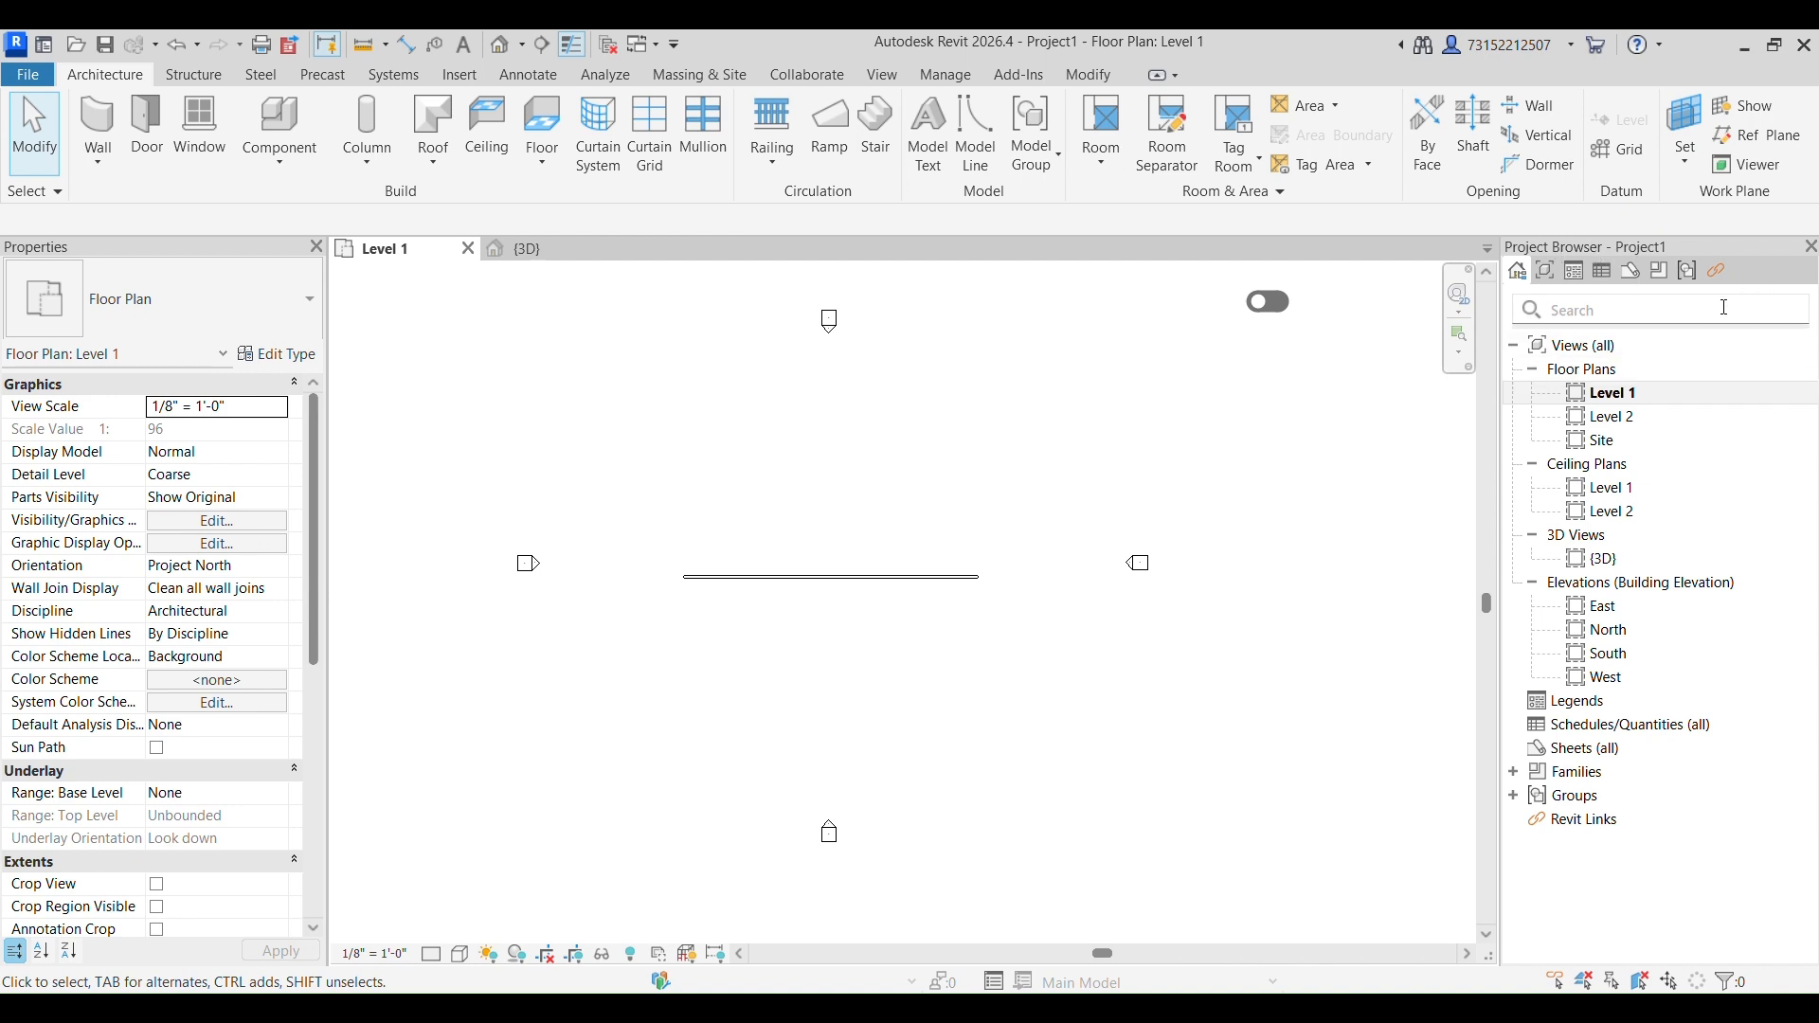
Close the Project Browser, then restore it and dock it at the right side of the drawing area.
{"action": "left_click", "coordinate": [1810, 246]}
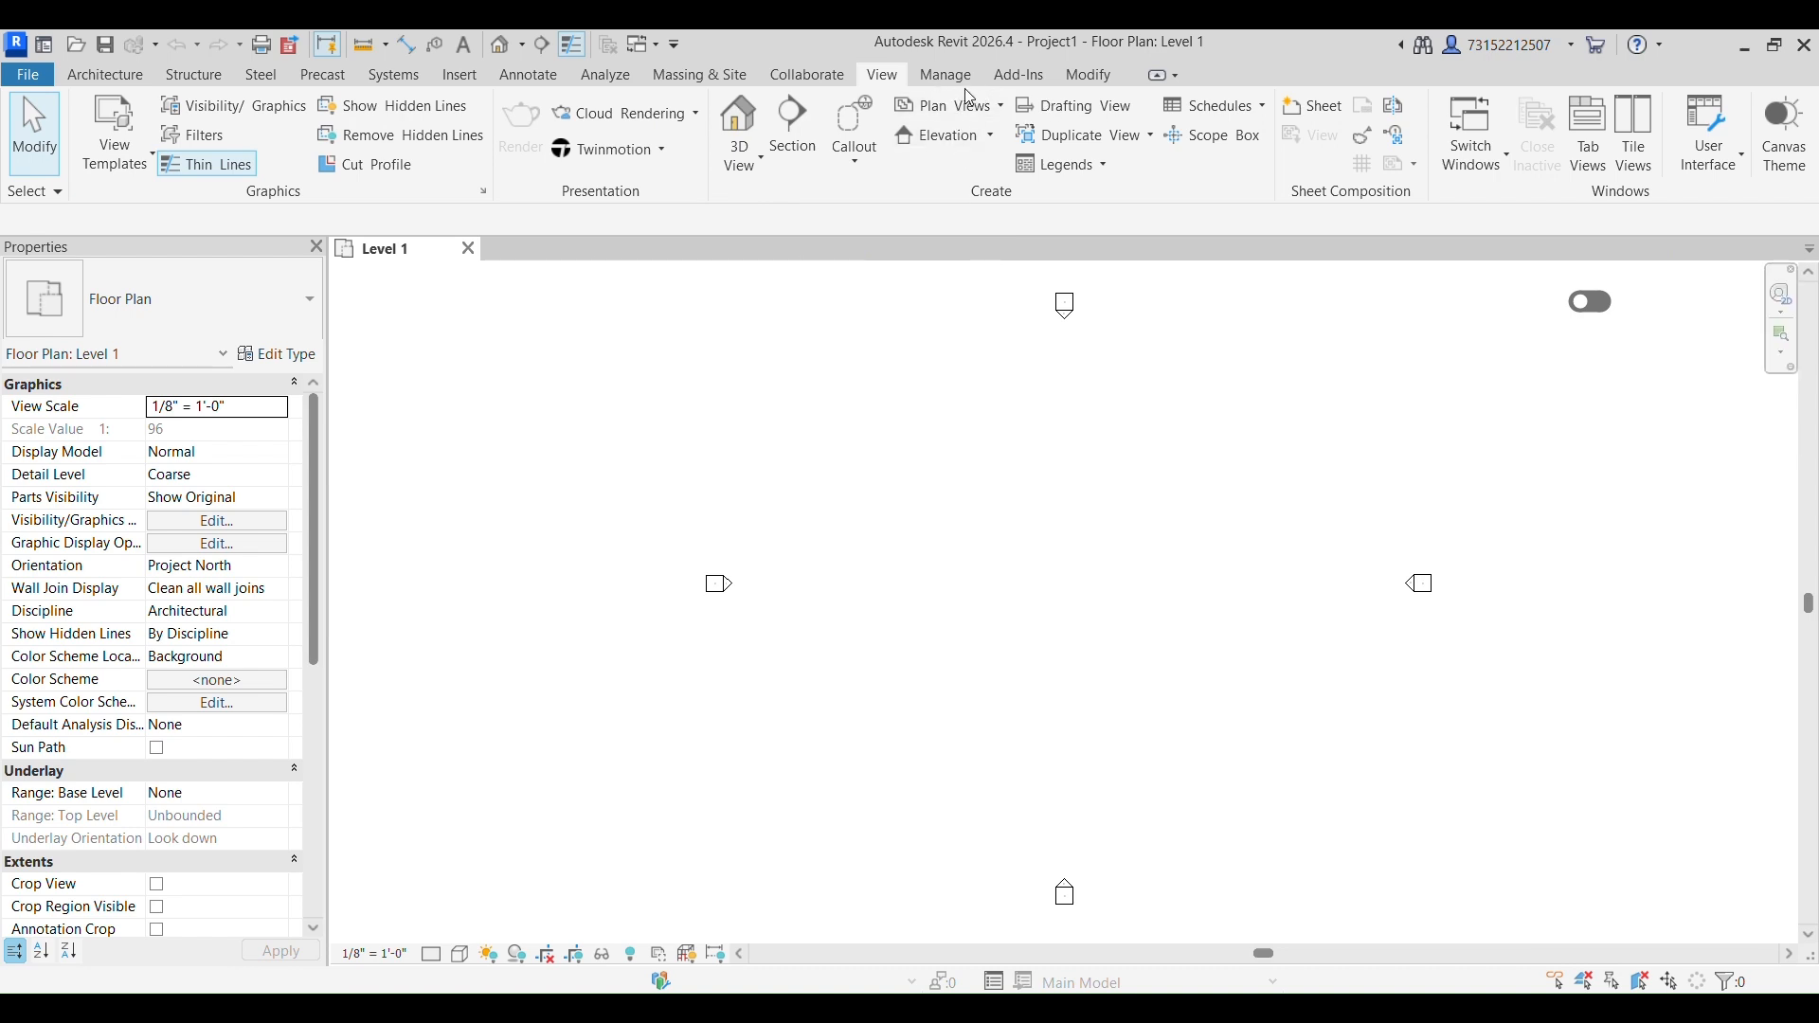
{"action": "left_click", "coordinate": [1736, 176]}
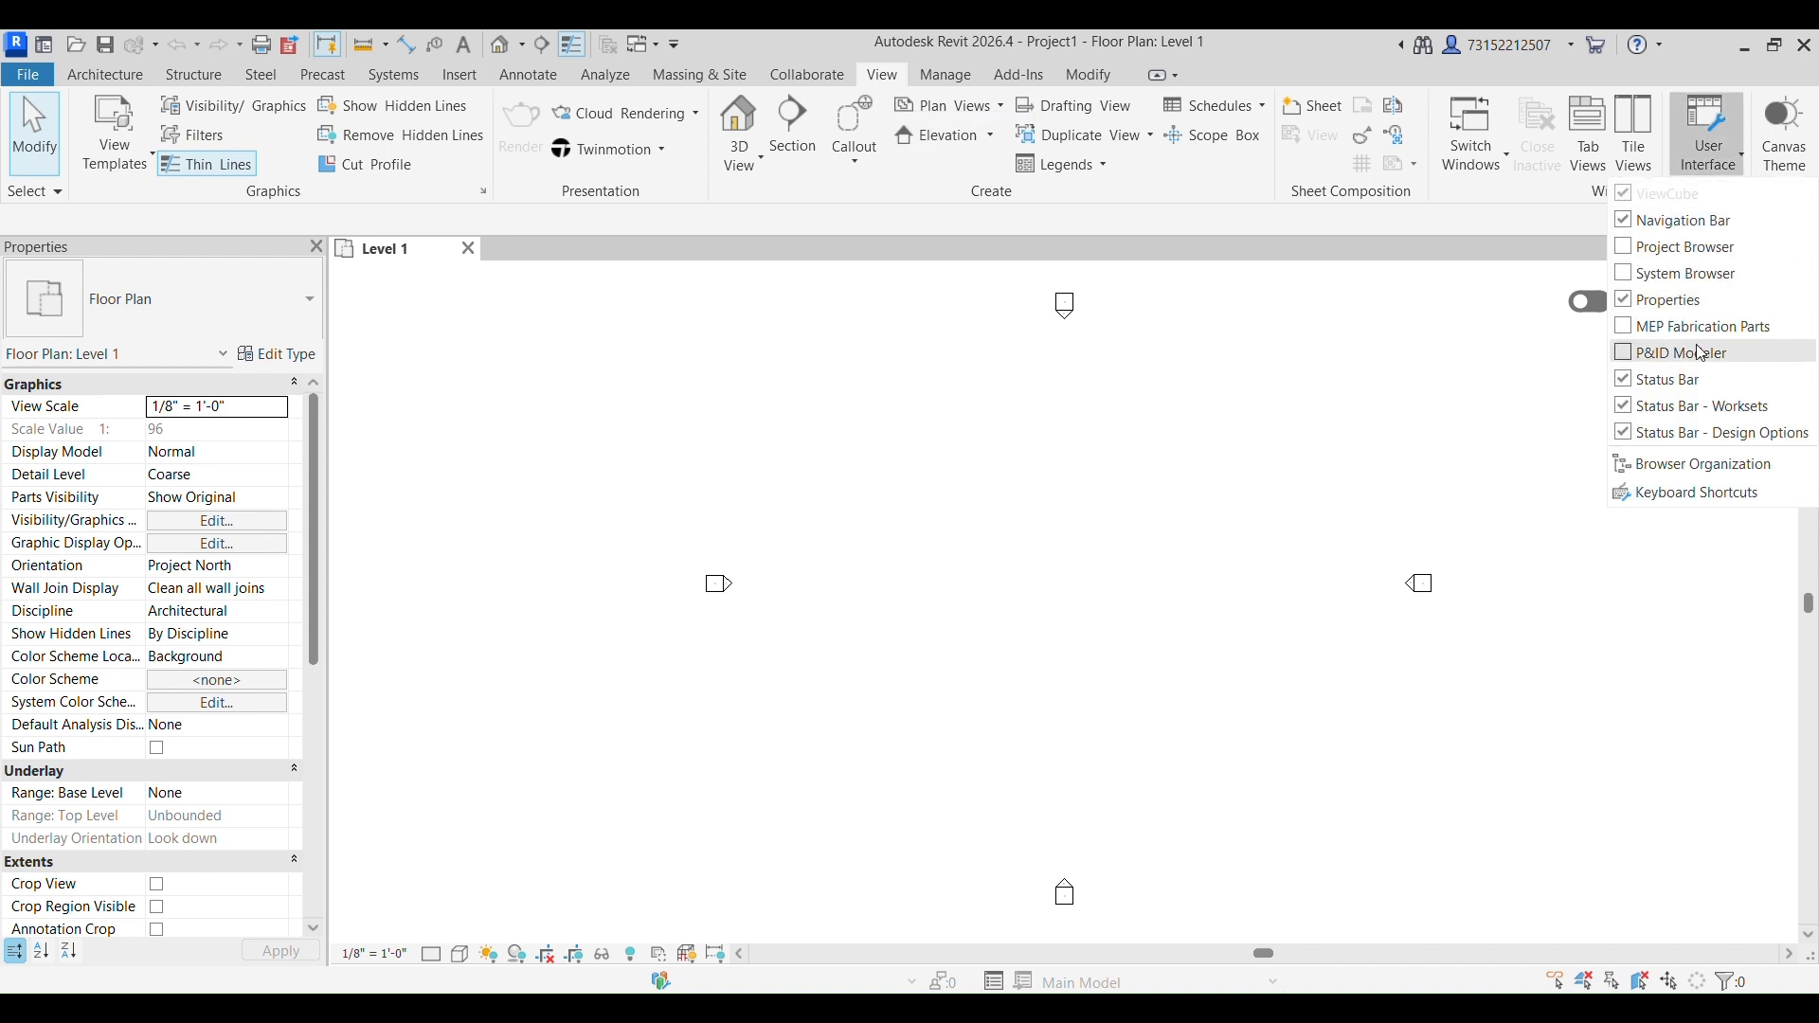
{"action": "left_click", "coordinate": [1626, 249]}
{"action": "mouse_move", "coordinate": [1633, 252]}
{"action": "left_mouse_down"}
{"action": "mouse_move", "coordinate": [212, 542]}
{"action": "mouse_move", "coordinate": [5, 640]}
{"action": "mouse_move", "coordinate": [670, 398]}
{"action": "mouse_move", "coordinate": [1652, 360]}
{"action": "mouse_move", "coordinate": [466, 320]}
{"action": "mouse_move", "coordinate": [715, 301]}
{"action": "mouse_move", "coordinate": [901, 372]}
{"action": "mouse_move", "coordinate": [1644, 323]}
{"action": "mouse_move", "coordinate": [1776, 247]}
{"action": "mouse_move", "coordinate": [1790, 298]}
{"action": "mouse_move", "coordinate": [1521, 461]}
{"action": "mouse_move", "coordinate": [1614, 237]}
{"action": "mouse_move", "coordinate": [1754, 331]}
{"action": "mouse_move", "coordinate": [1804, 331]}
{"action": "mouse_move", "coordinate": [1690, 473]}
{"action": "left_mouse_up"}
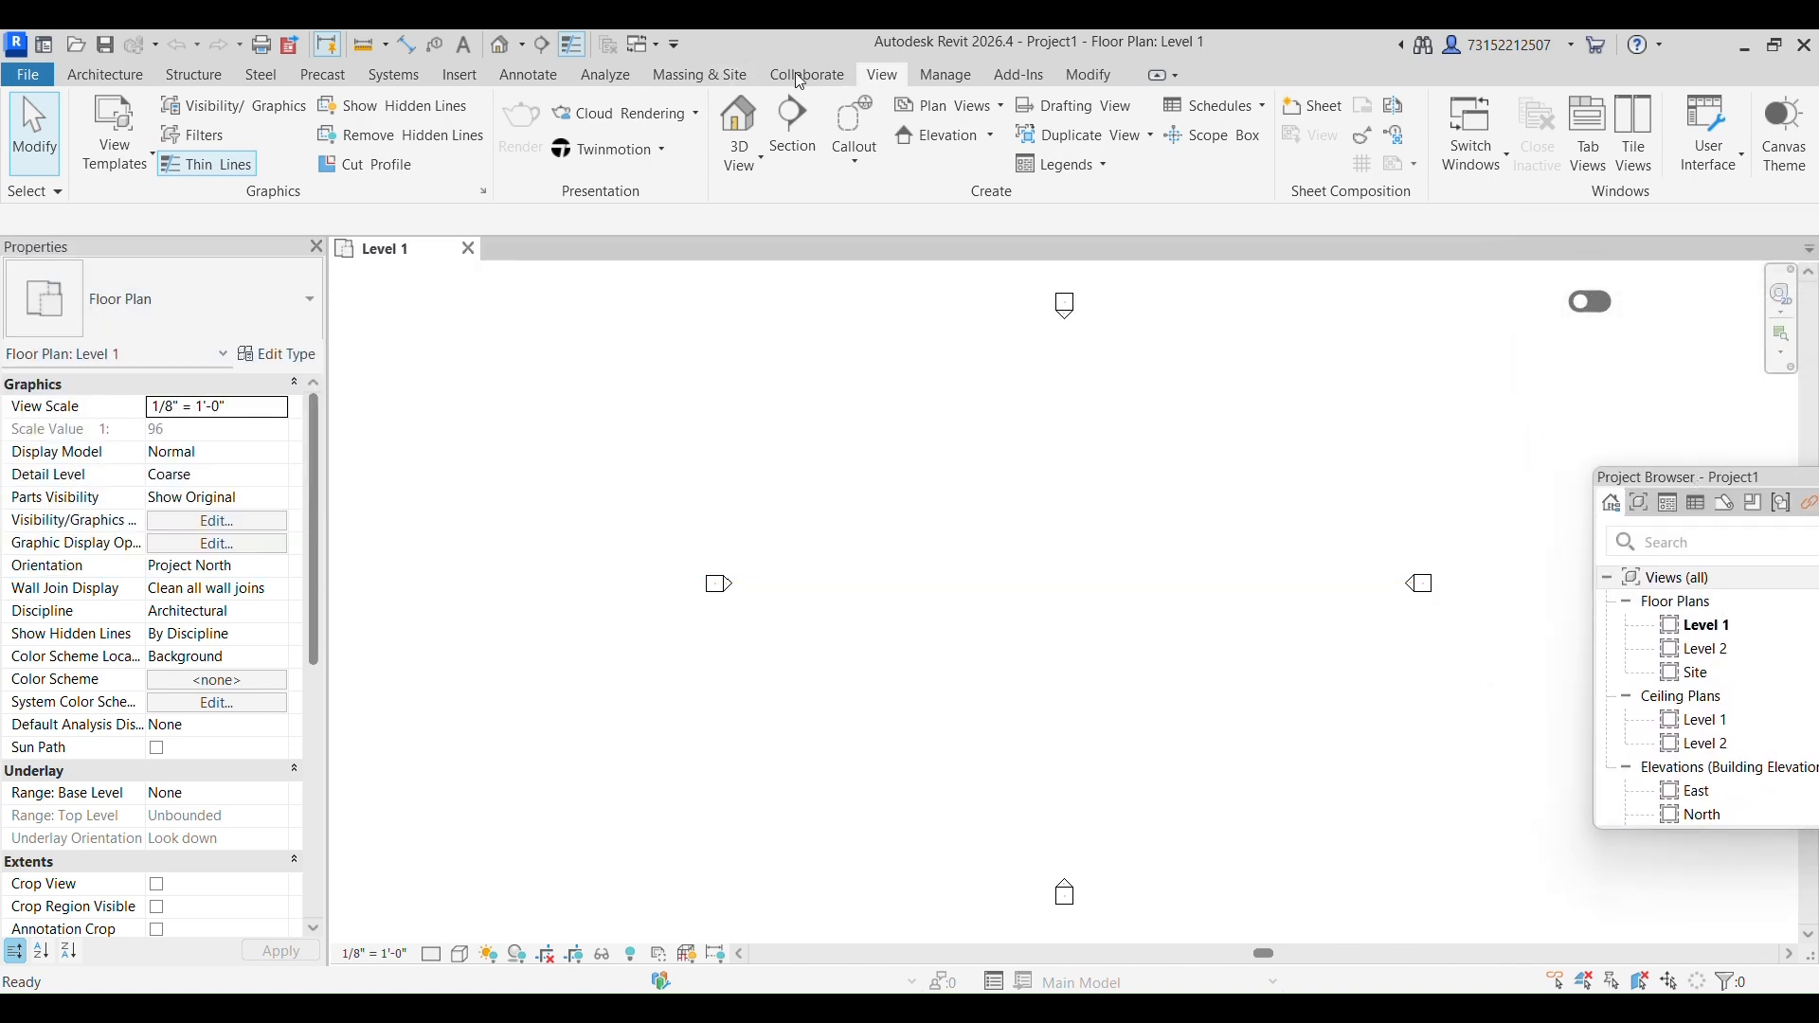
{"action": "left_click_drag", "start_coordinate": [1424, 288], "coordinate": [1815, 366]}
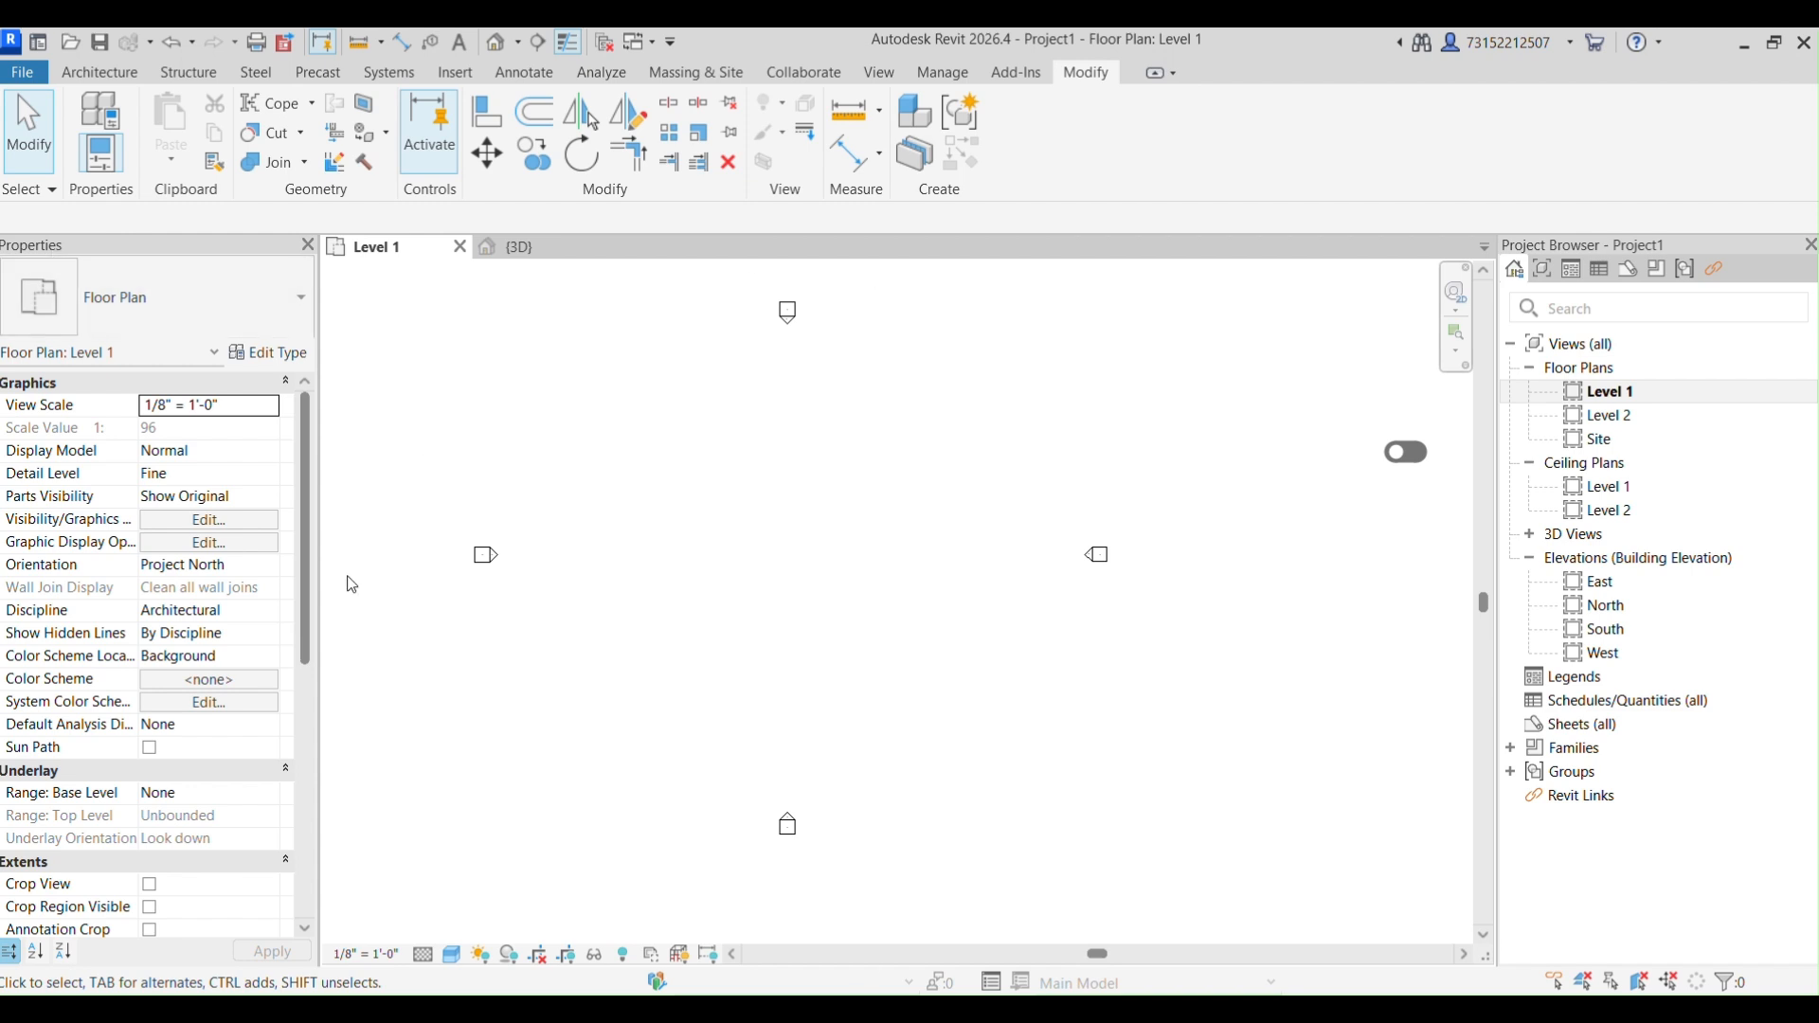
Undock the Properties palette over the drawing area and dock it back at the left edge.
{"action": "left_click", "coordinate": [101, 73]}
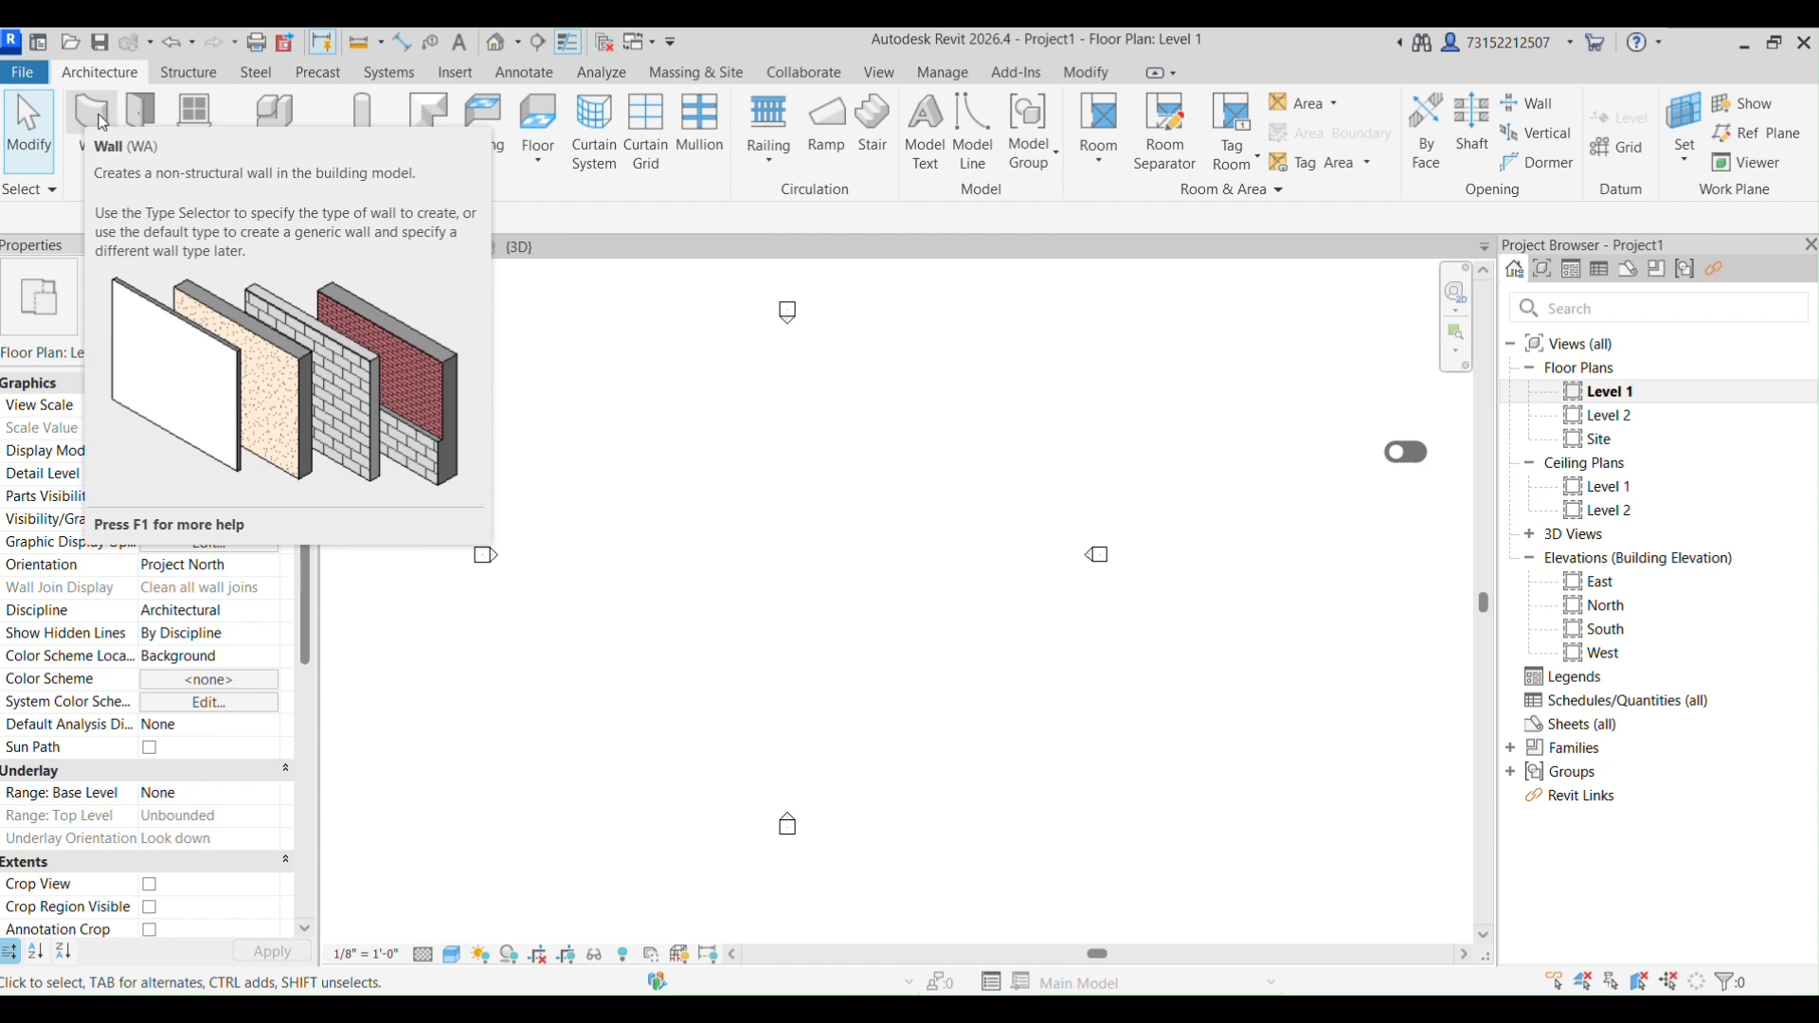
{"action": "left_click_drag", "start_coordinate": [194, 244], "coordinate": [420, 332]}
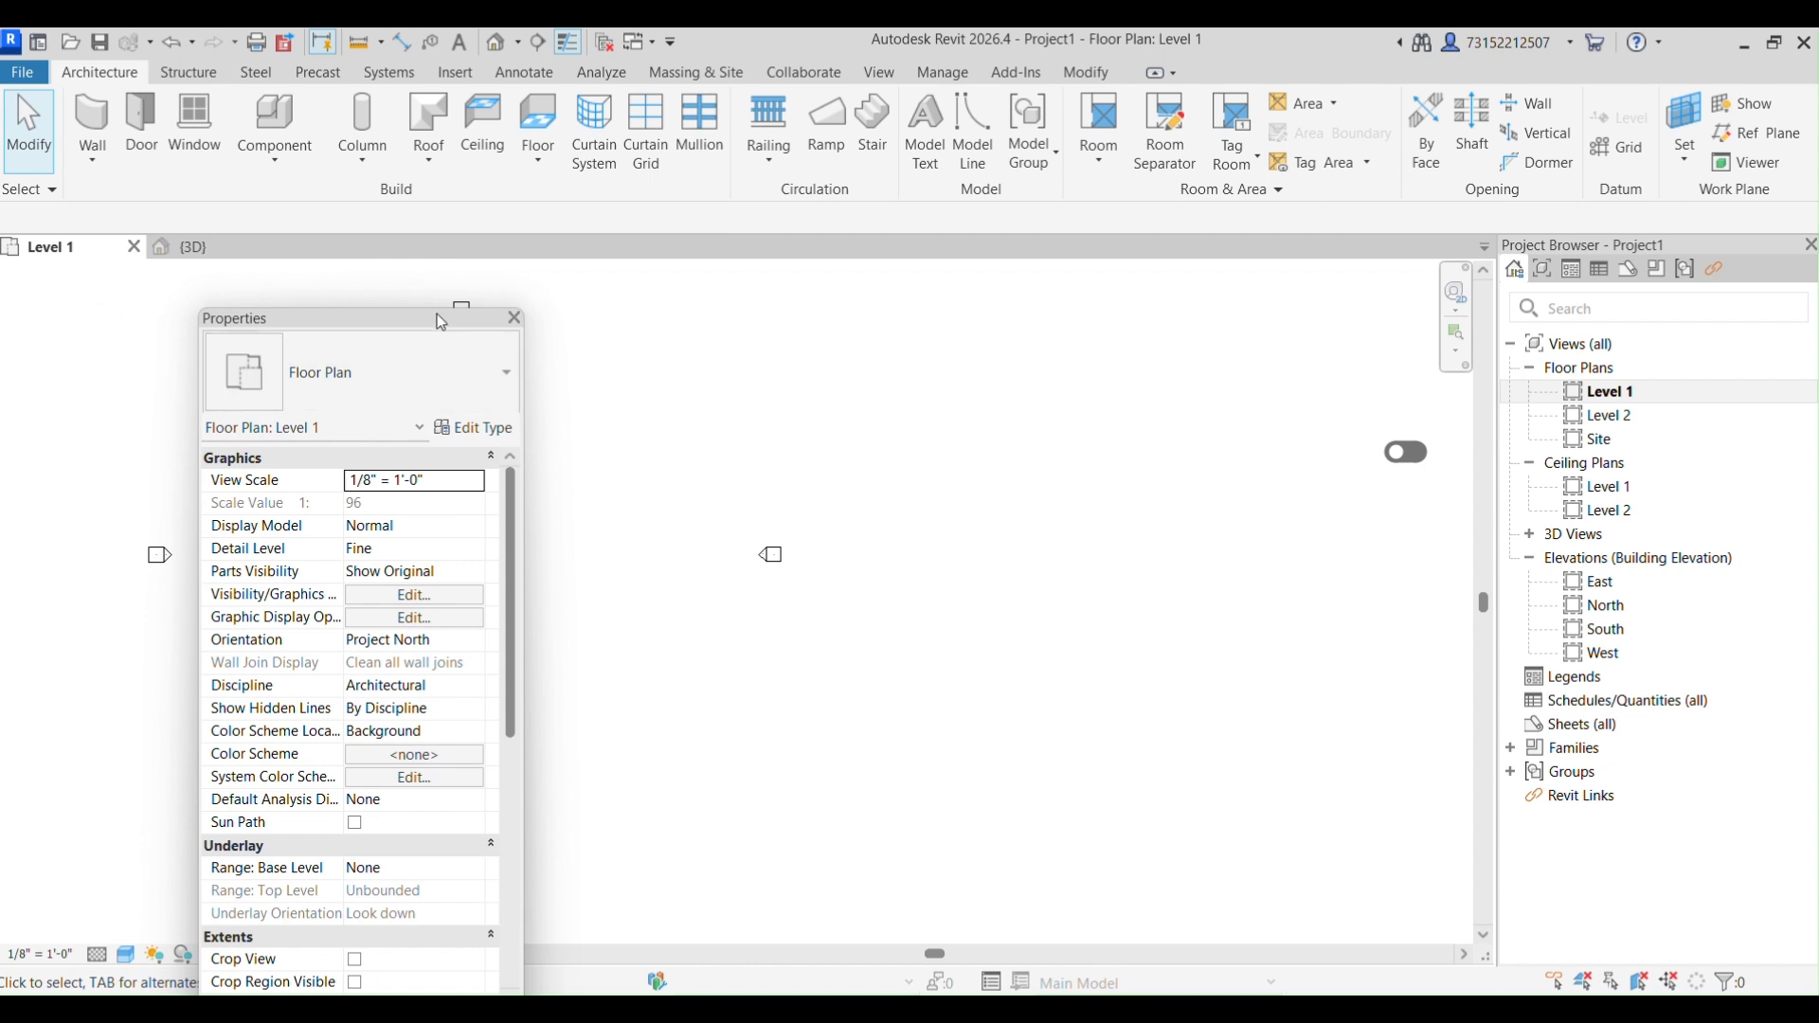
{"action": "left_click_drag", "start_coordinate": [440, 322], "coordinate": [11, 263]}
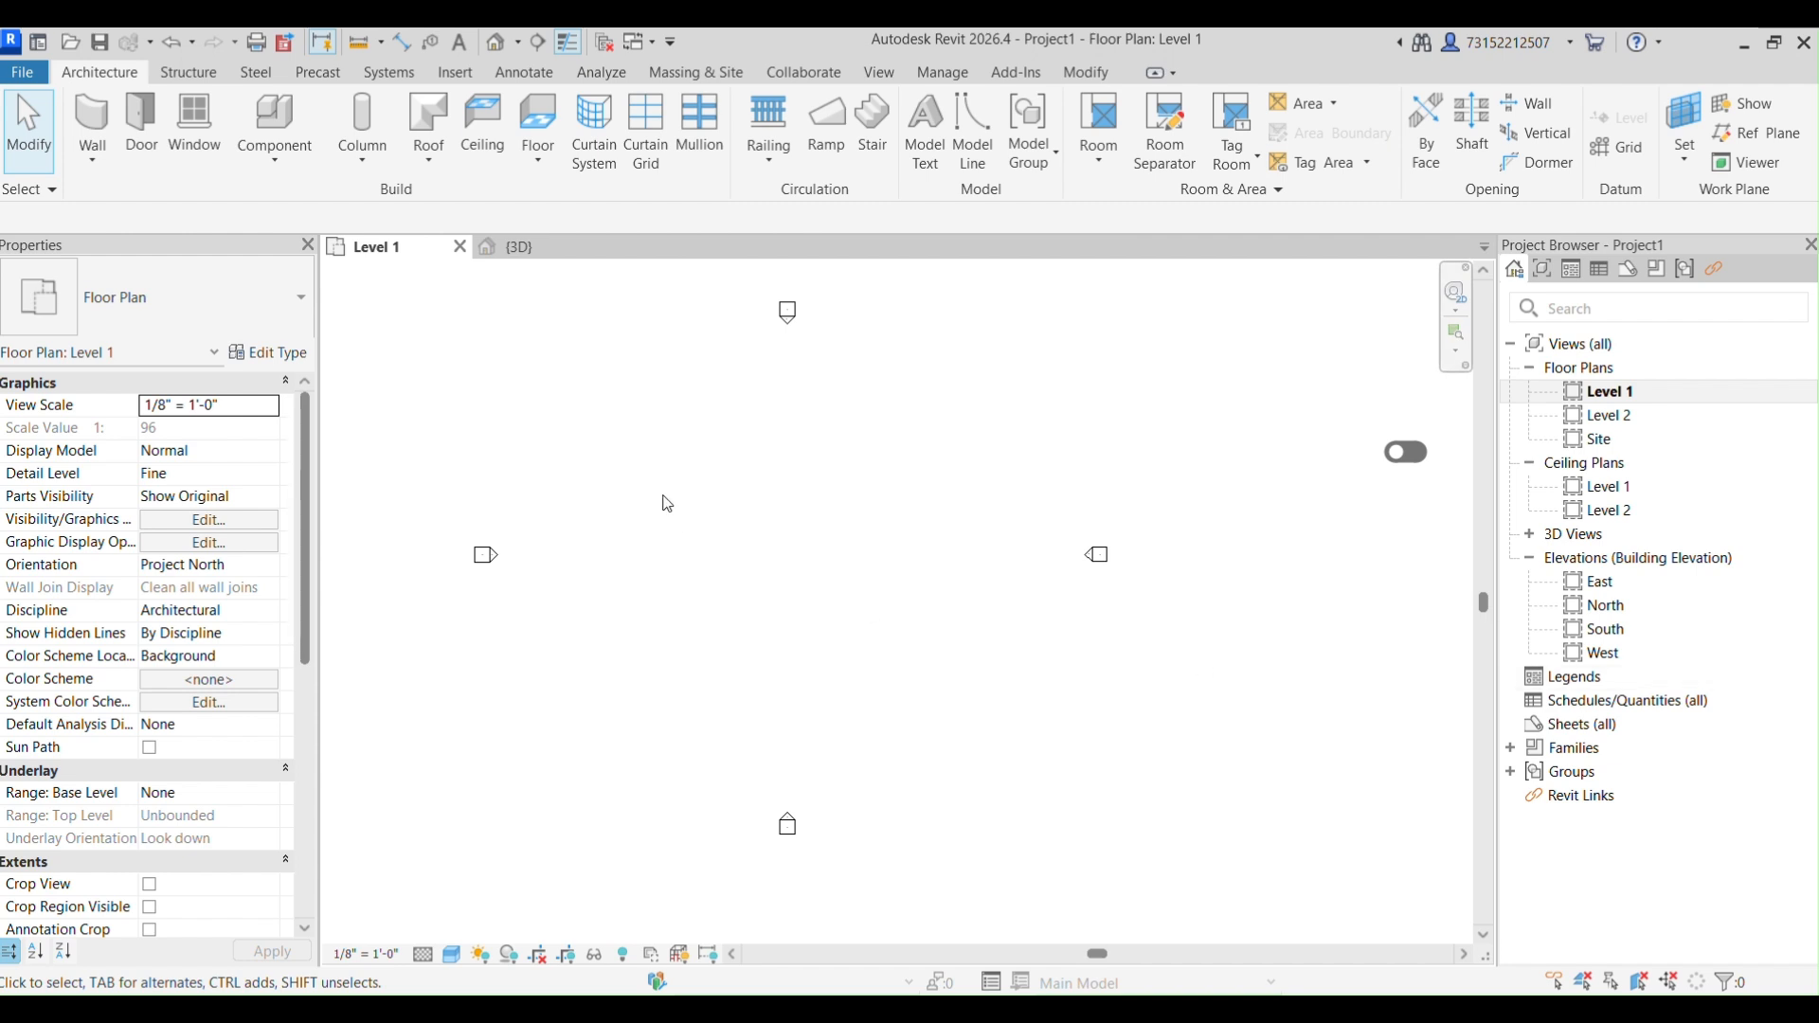
Close the Properties palette and toggle it until it is shown again.
{"action": "left_click", "coordinate": [309, 245]}
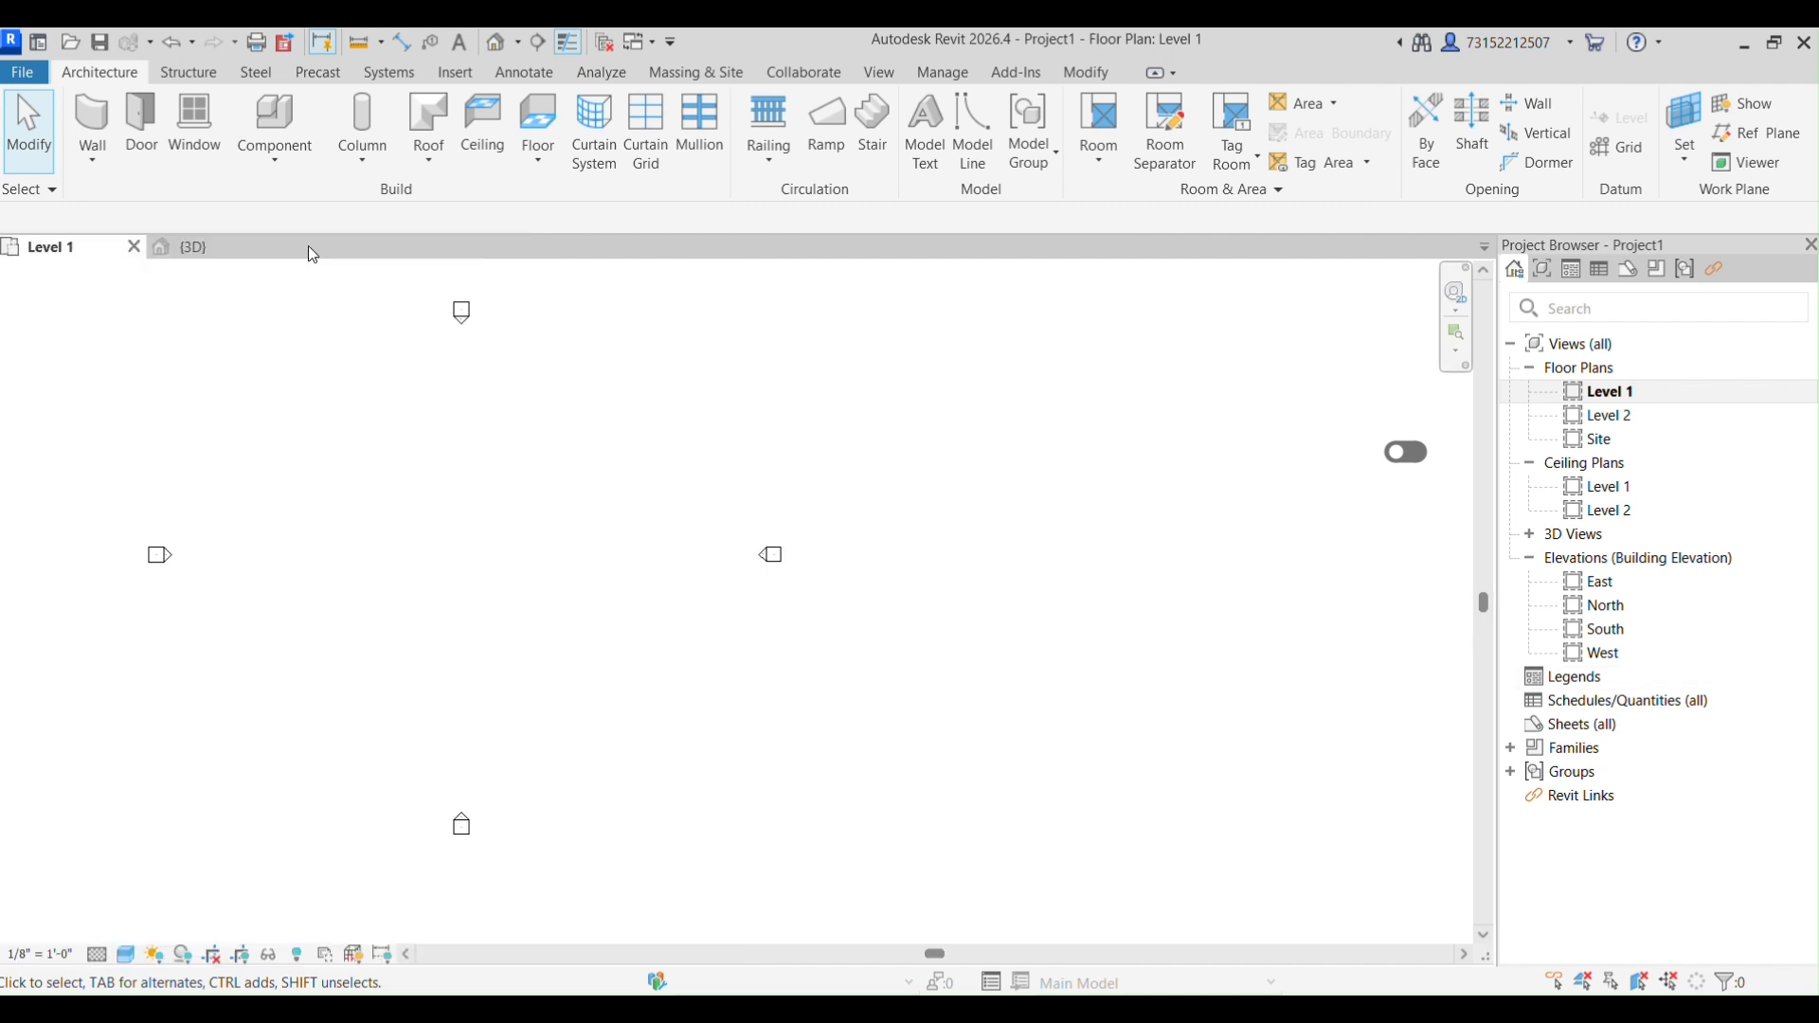
{"action": "left_click", "coordinate": [1086, 73]}
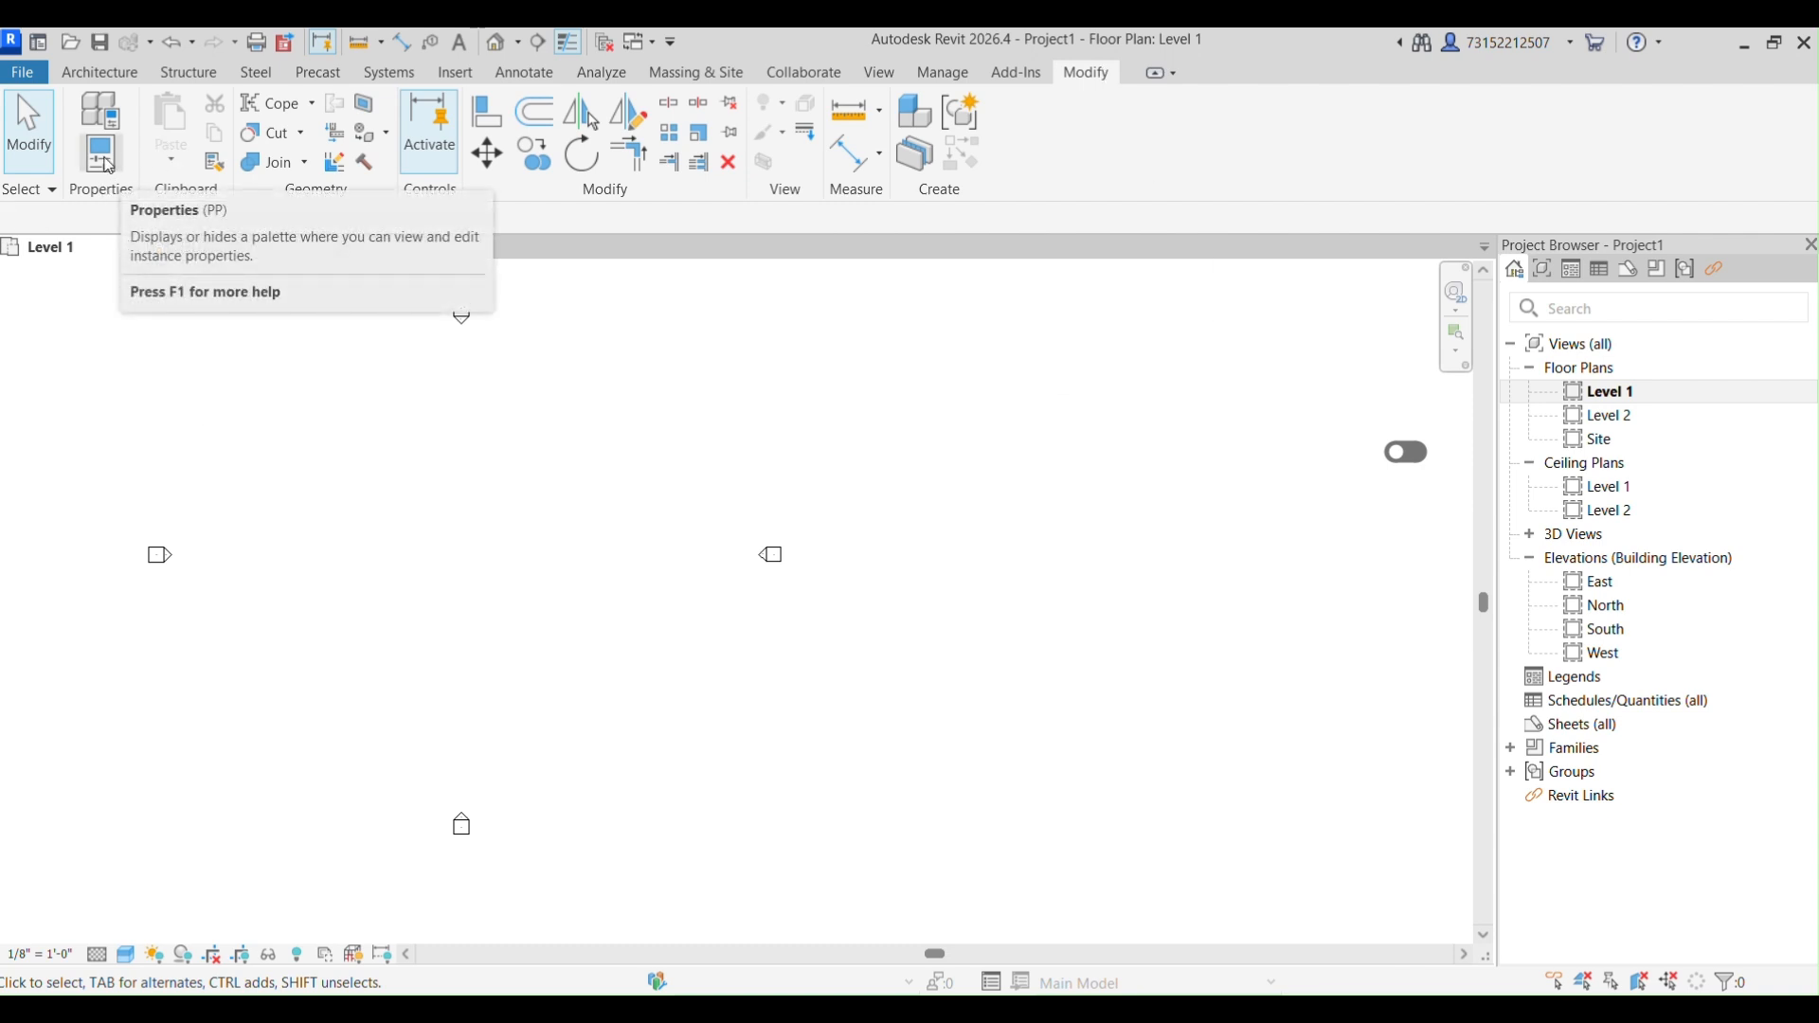
{"action": "key", "text": "p"}
{"action": "key", "text": "p"}
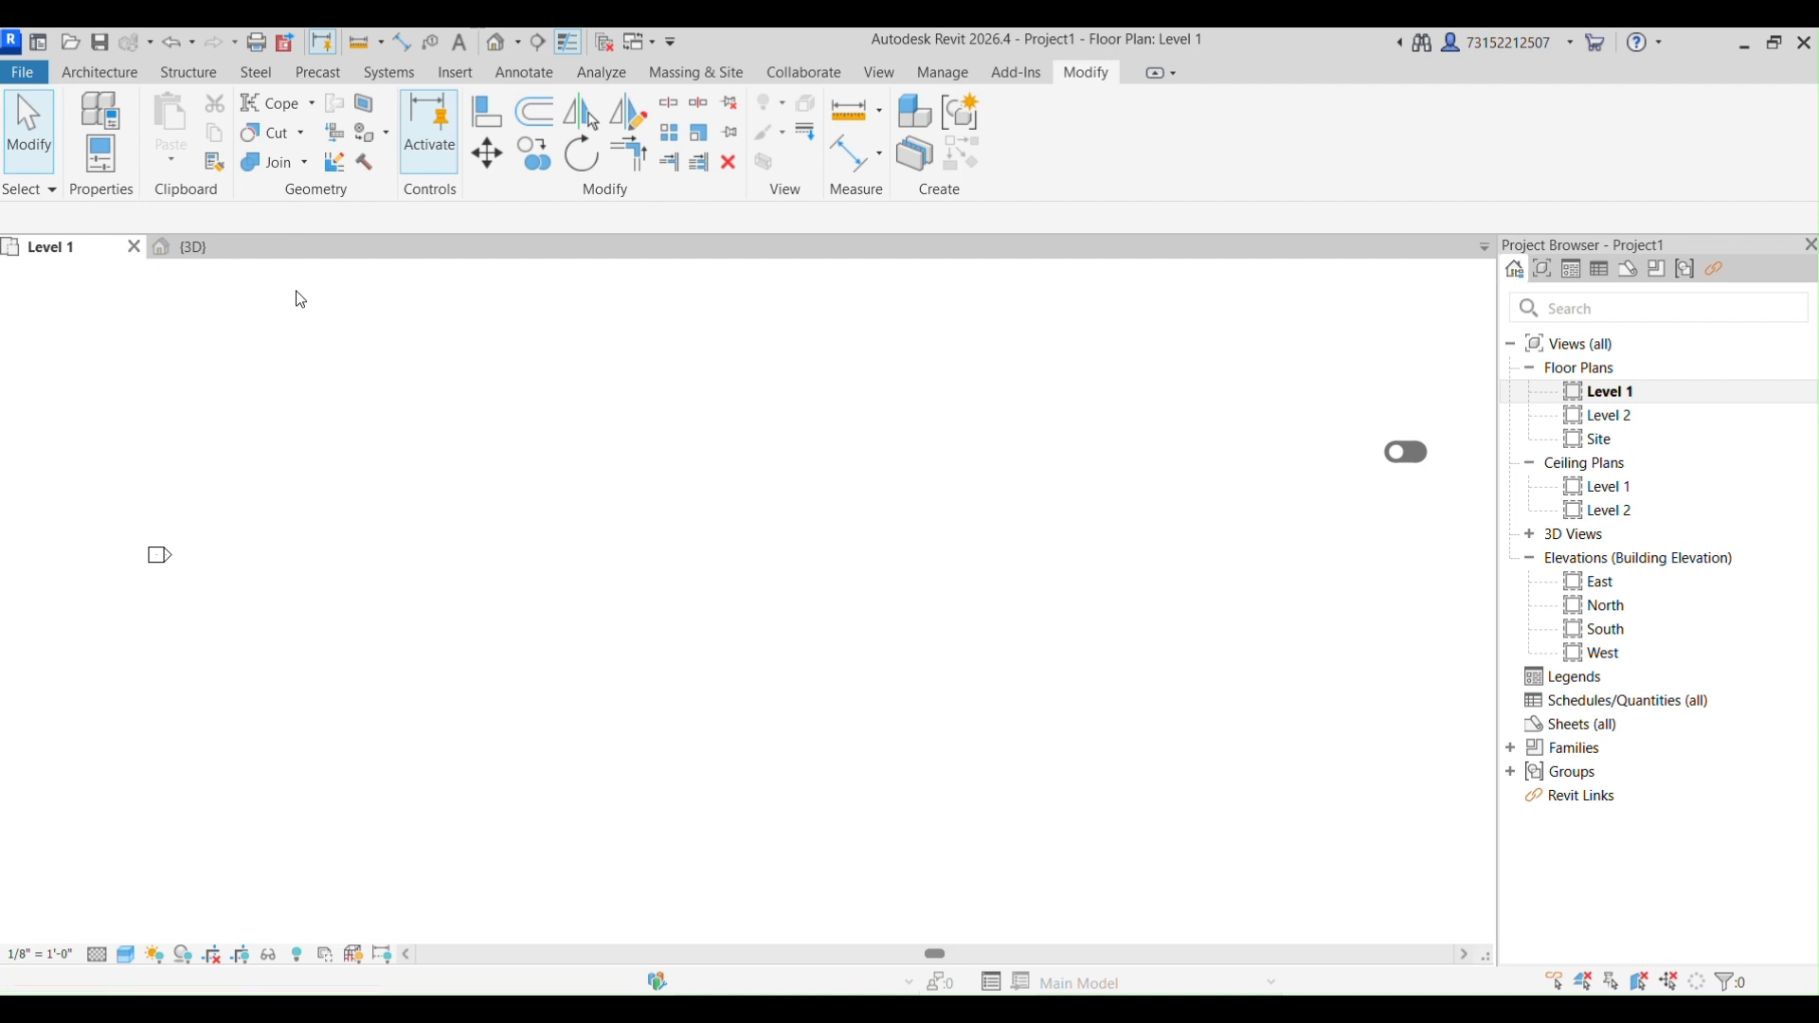
{"action": "left_click", "coordinate": [85, 156]}
{"action": "left_click", "coordinate": [85, 156]}
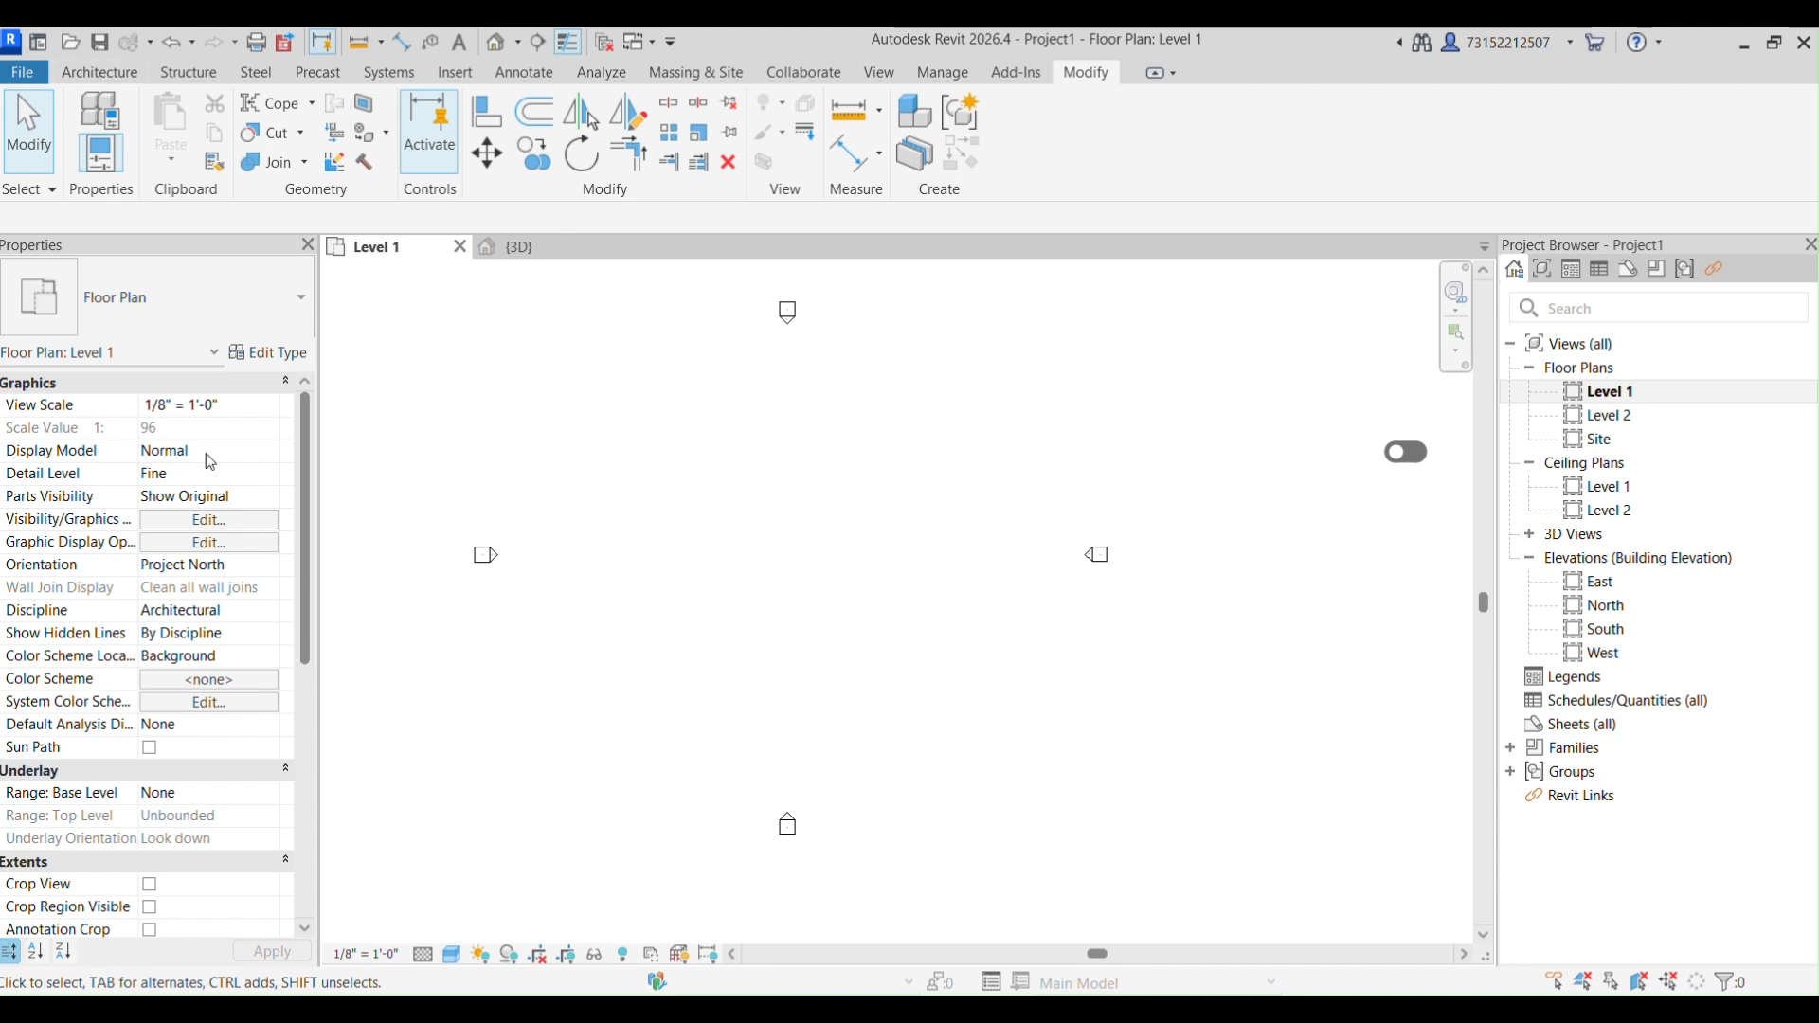
Draw a horizontal Generic - 8" wall about 52' long between the elevation markers in the Level 1 plan.
{"action": "left_click", "coordinate": [100, 72]}
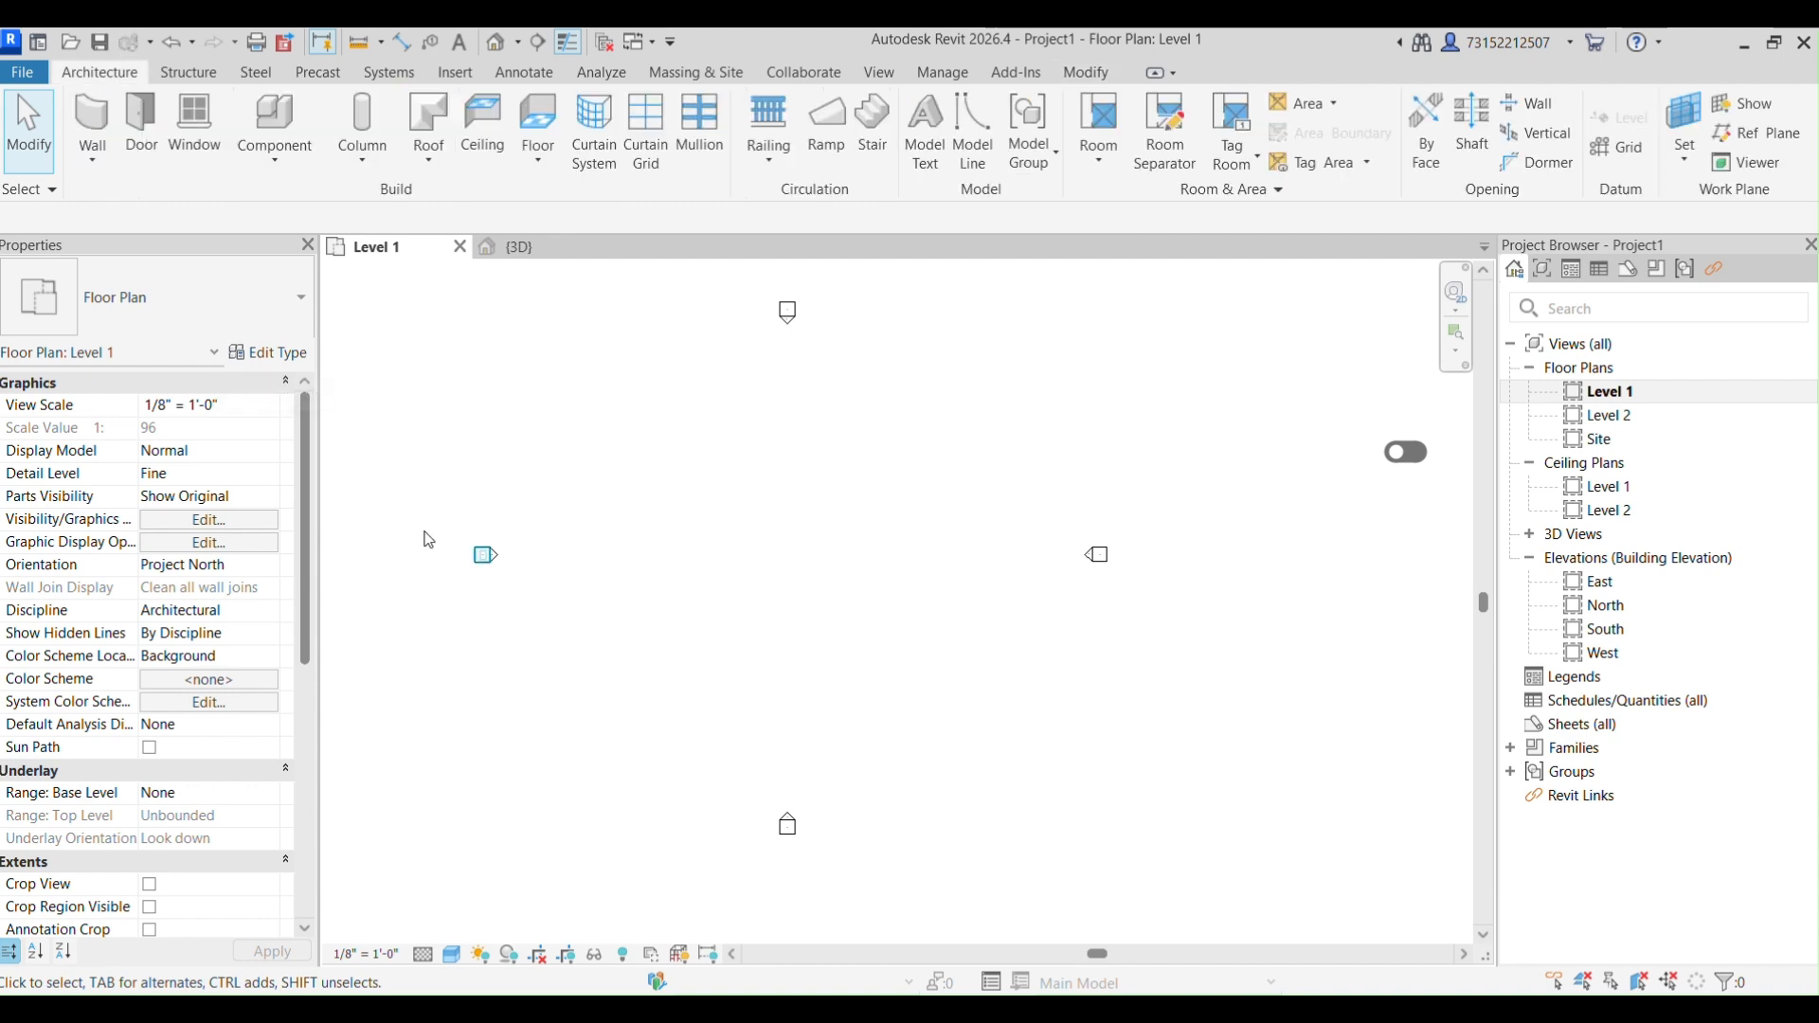
{"action": "left_click", "coordinate": [95, 124]}
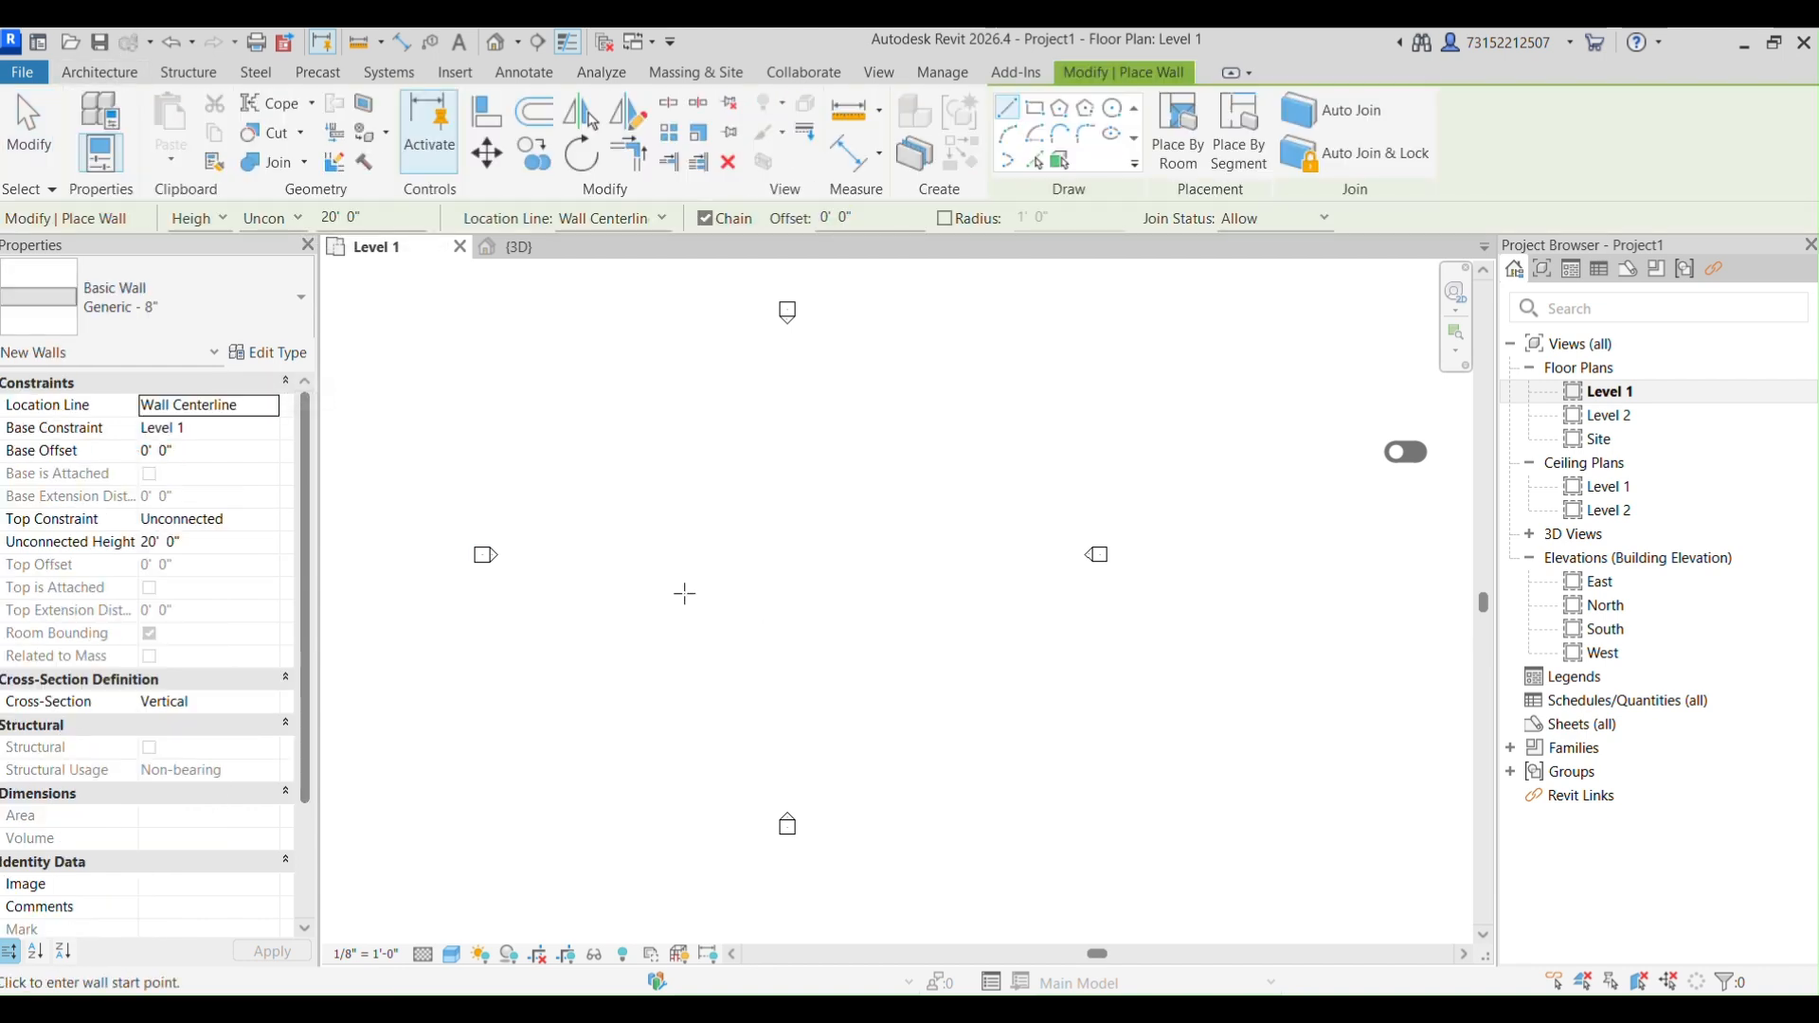
{"action": "left_click", "coordinate": [645, 559]}
{"action": "left_click", "coordinate": [837, 558]}
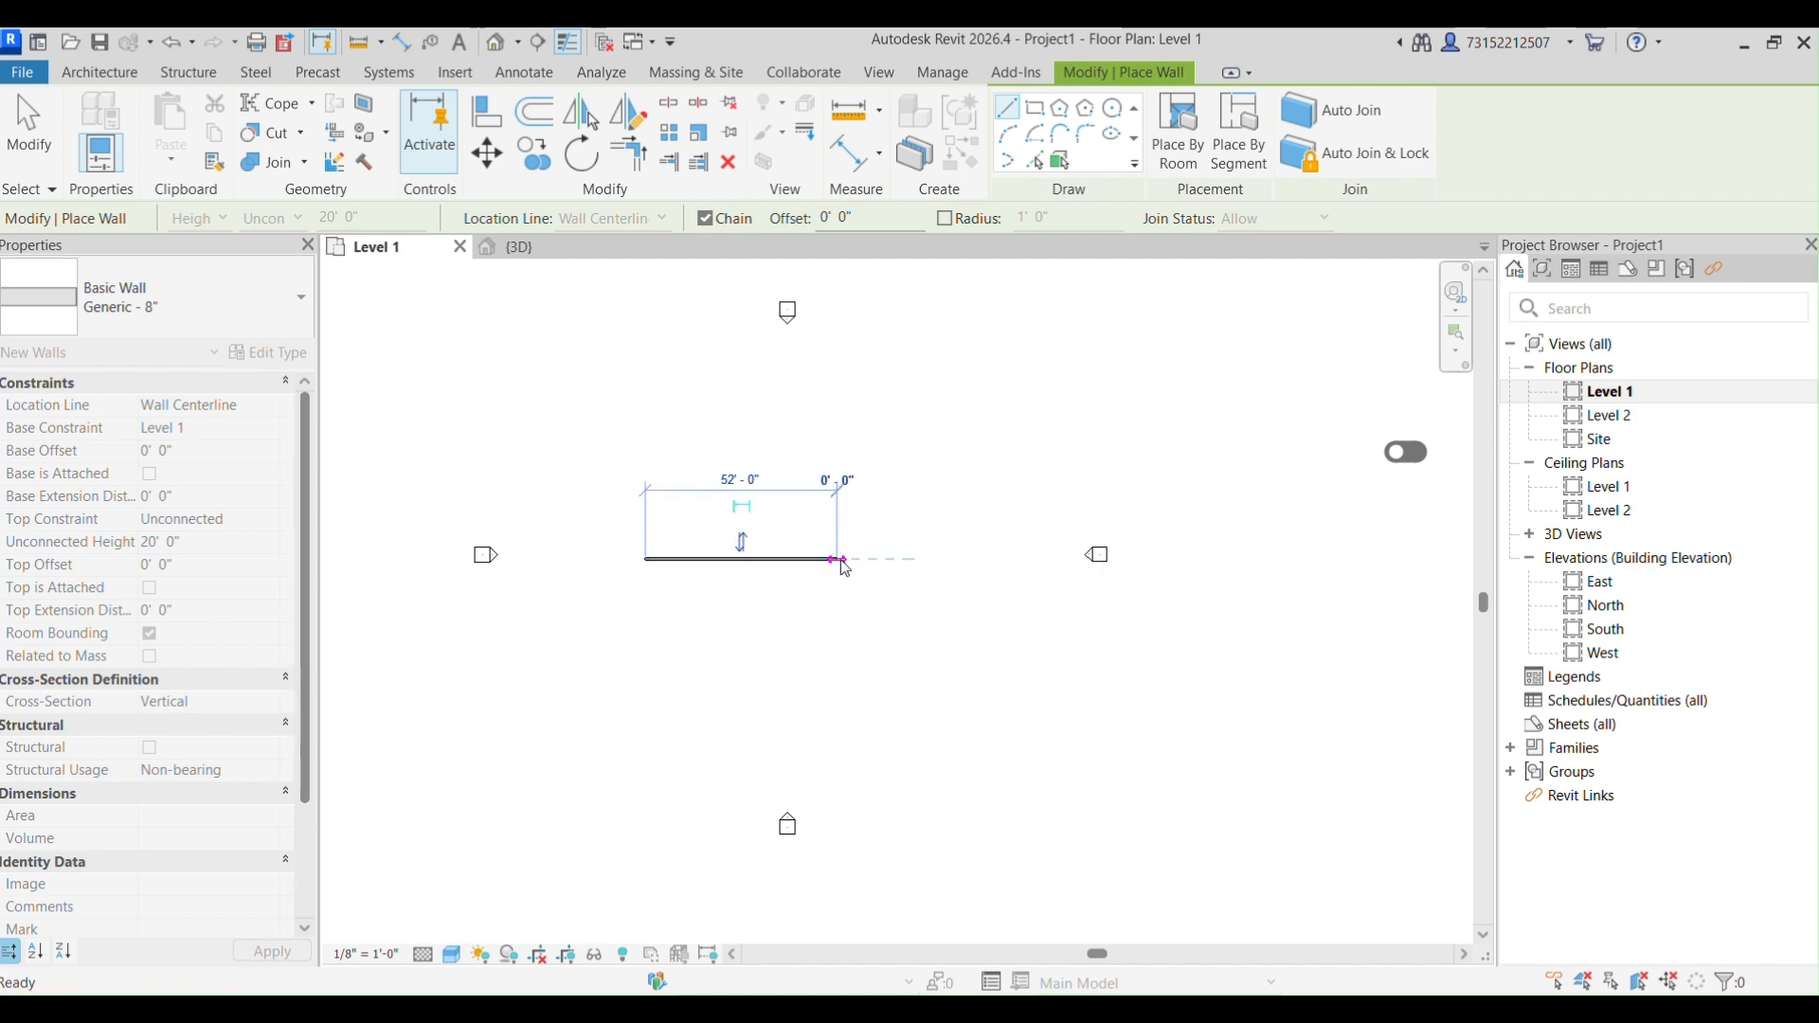
{"action": "key", "text": "Escape"}
{"action": "key", "text": "Escape"}
Select the wall and browse the available wall types, from basic walls through curtain and stacked walls.
{"action": "left_click", "coordinate": [822, 560]}
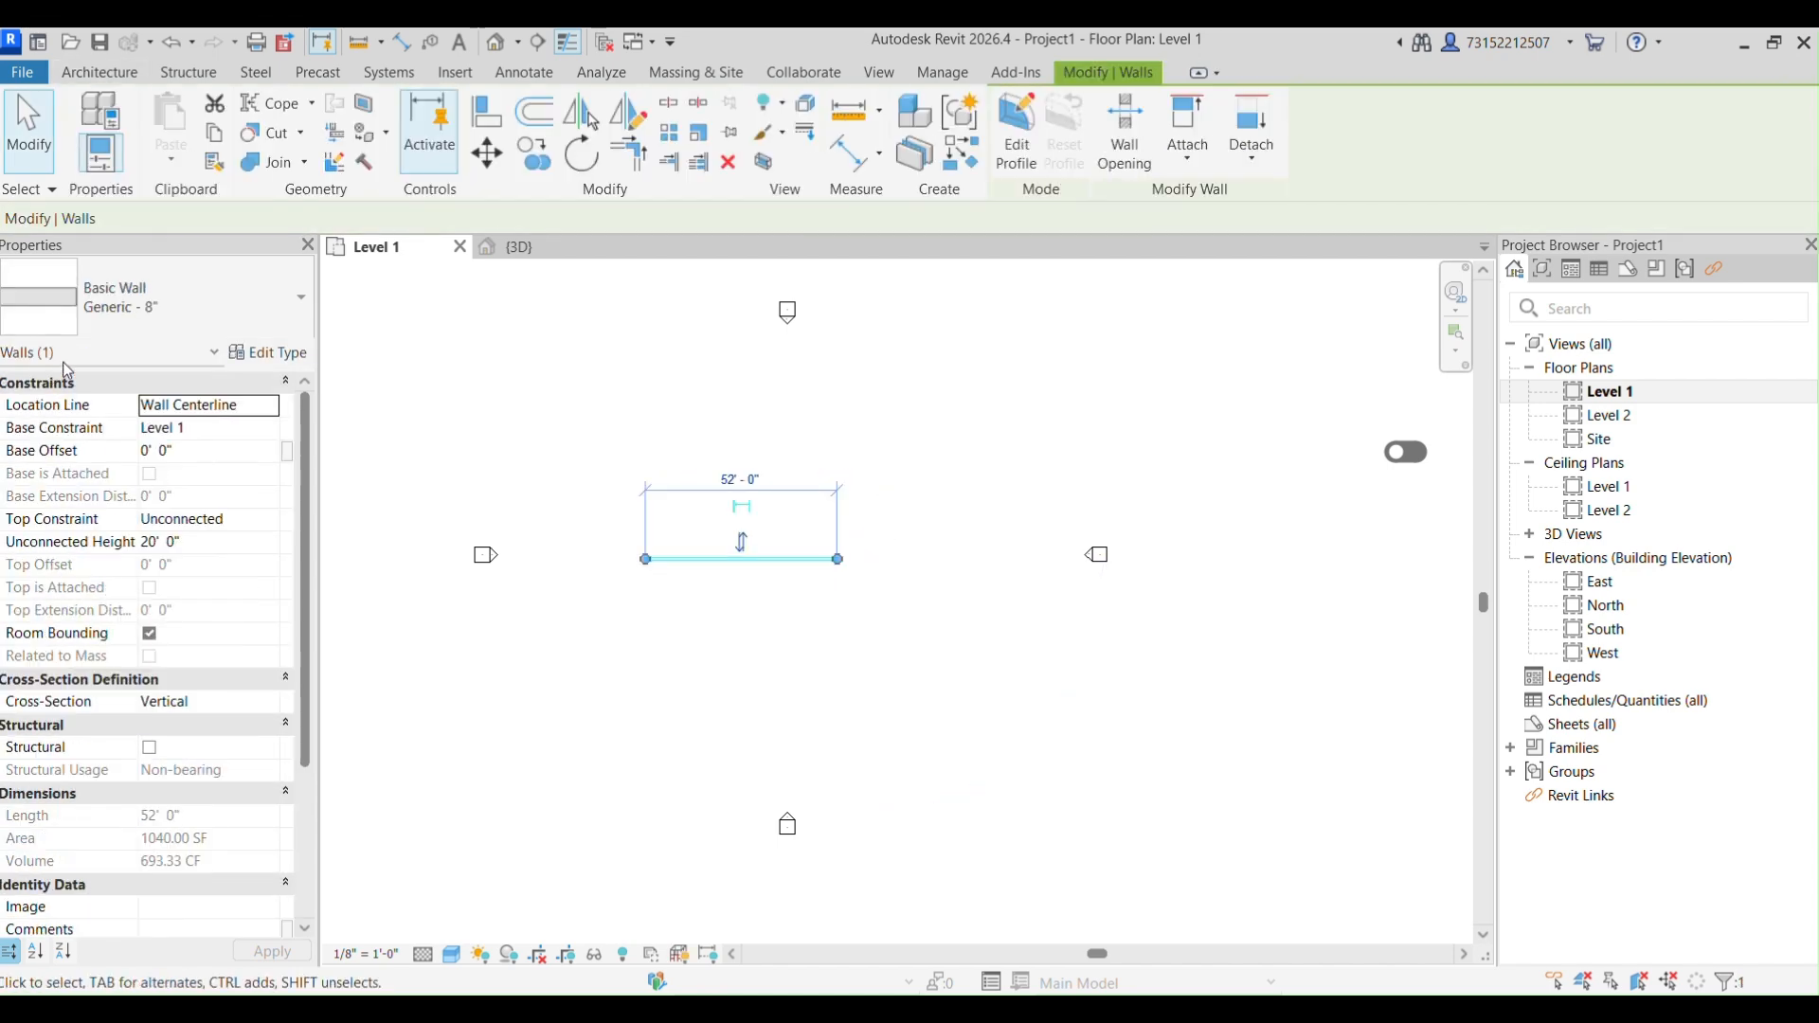
{"action": "left_click", "coordinate": [193, 300]}
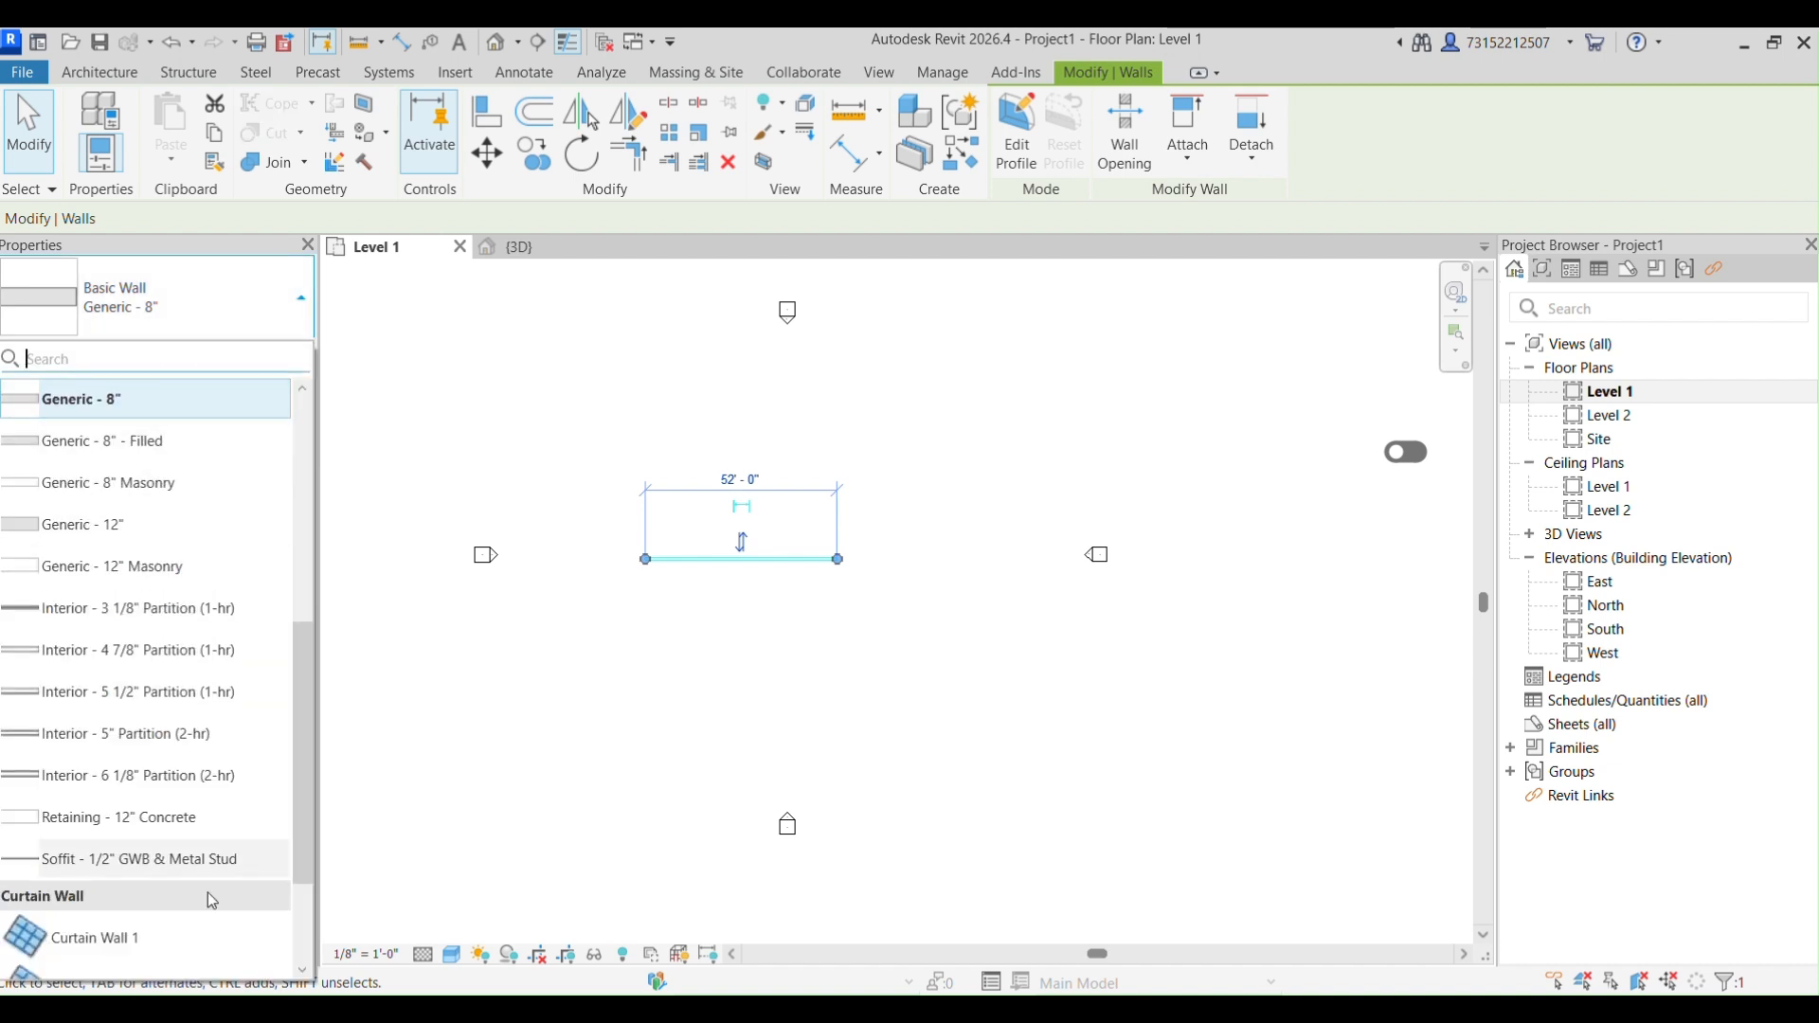
{"action": "scroll", "coordinate": [208, 892], "scroll_direction": "down", "scroll_amount": 2}
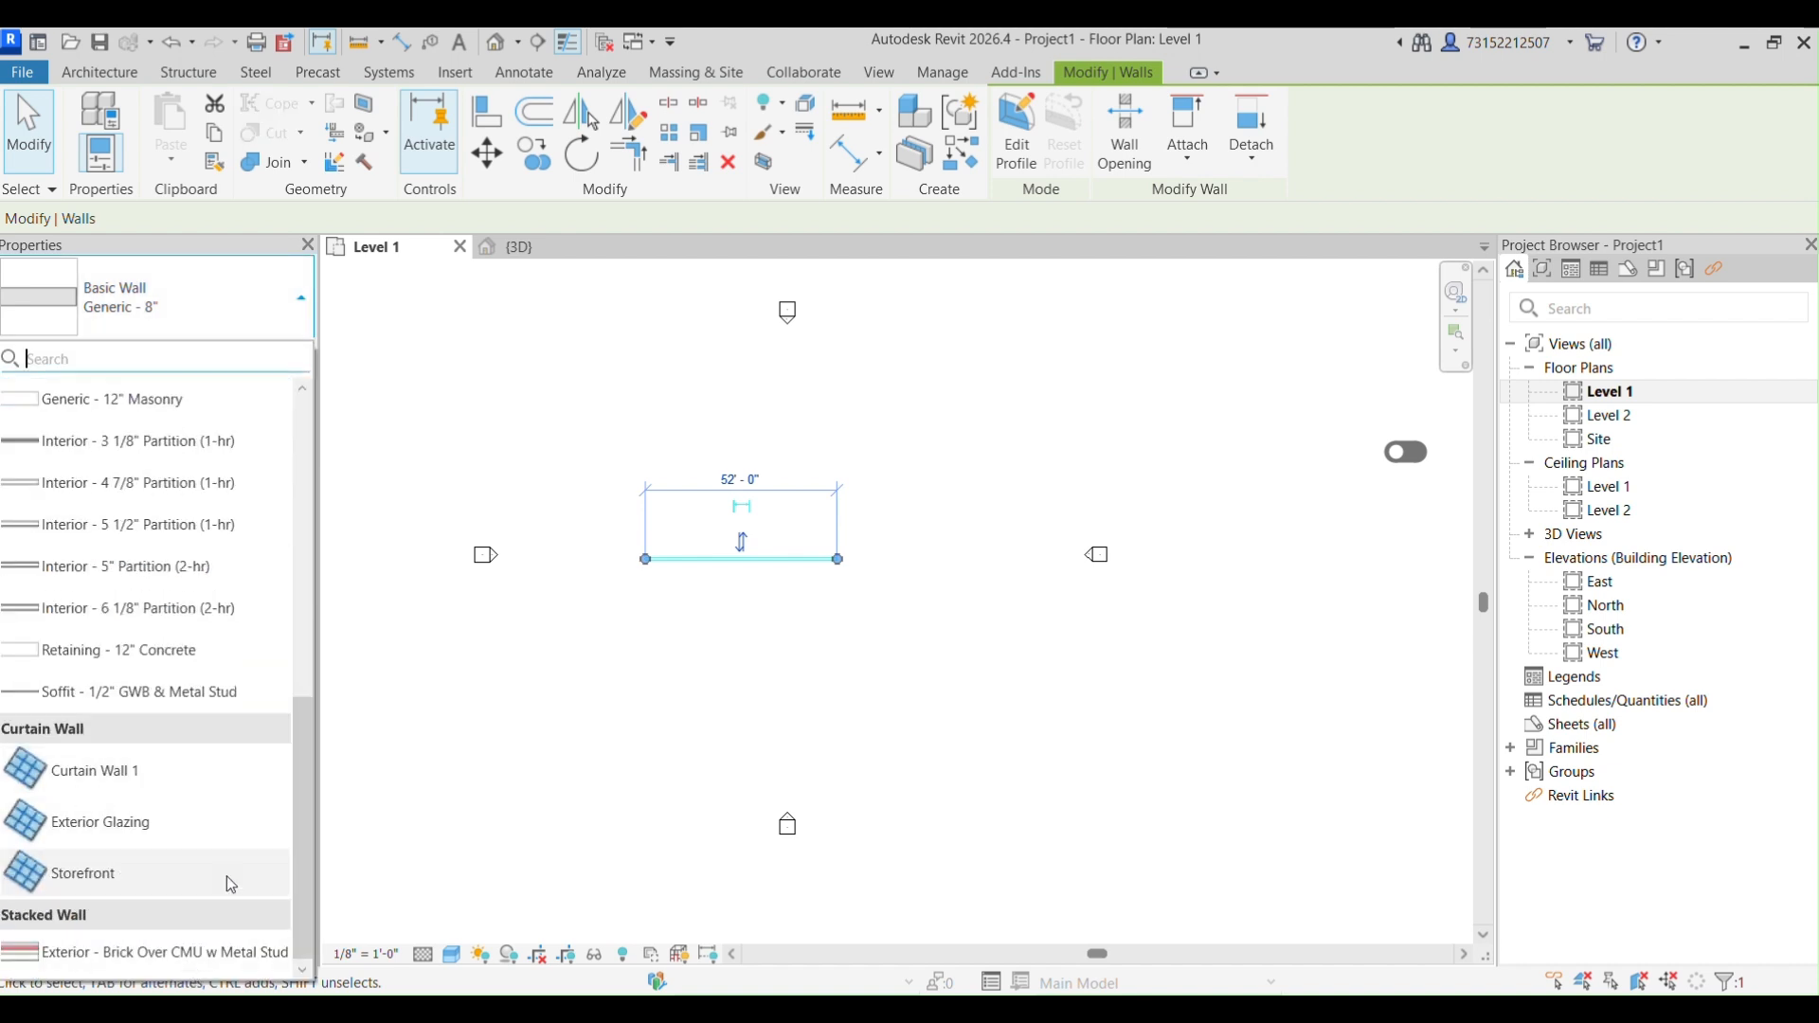
{"action": "scroll", "coordinate": [203, 398], "scroll_direction": "up", "scroll_amount": 8}
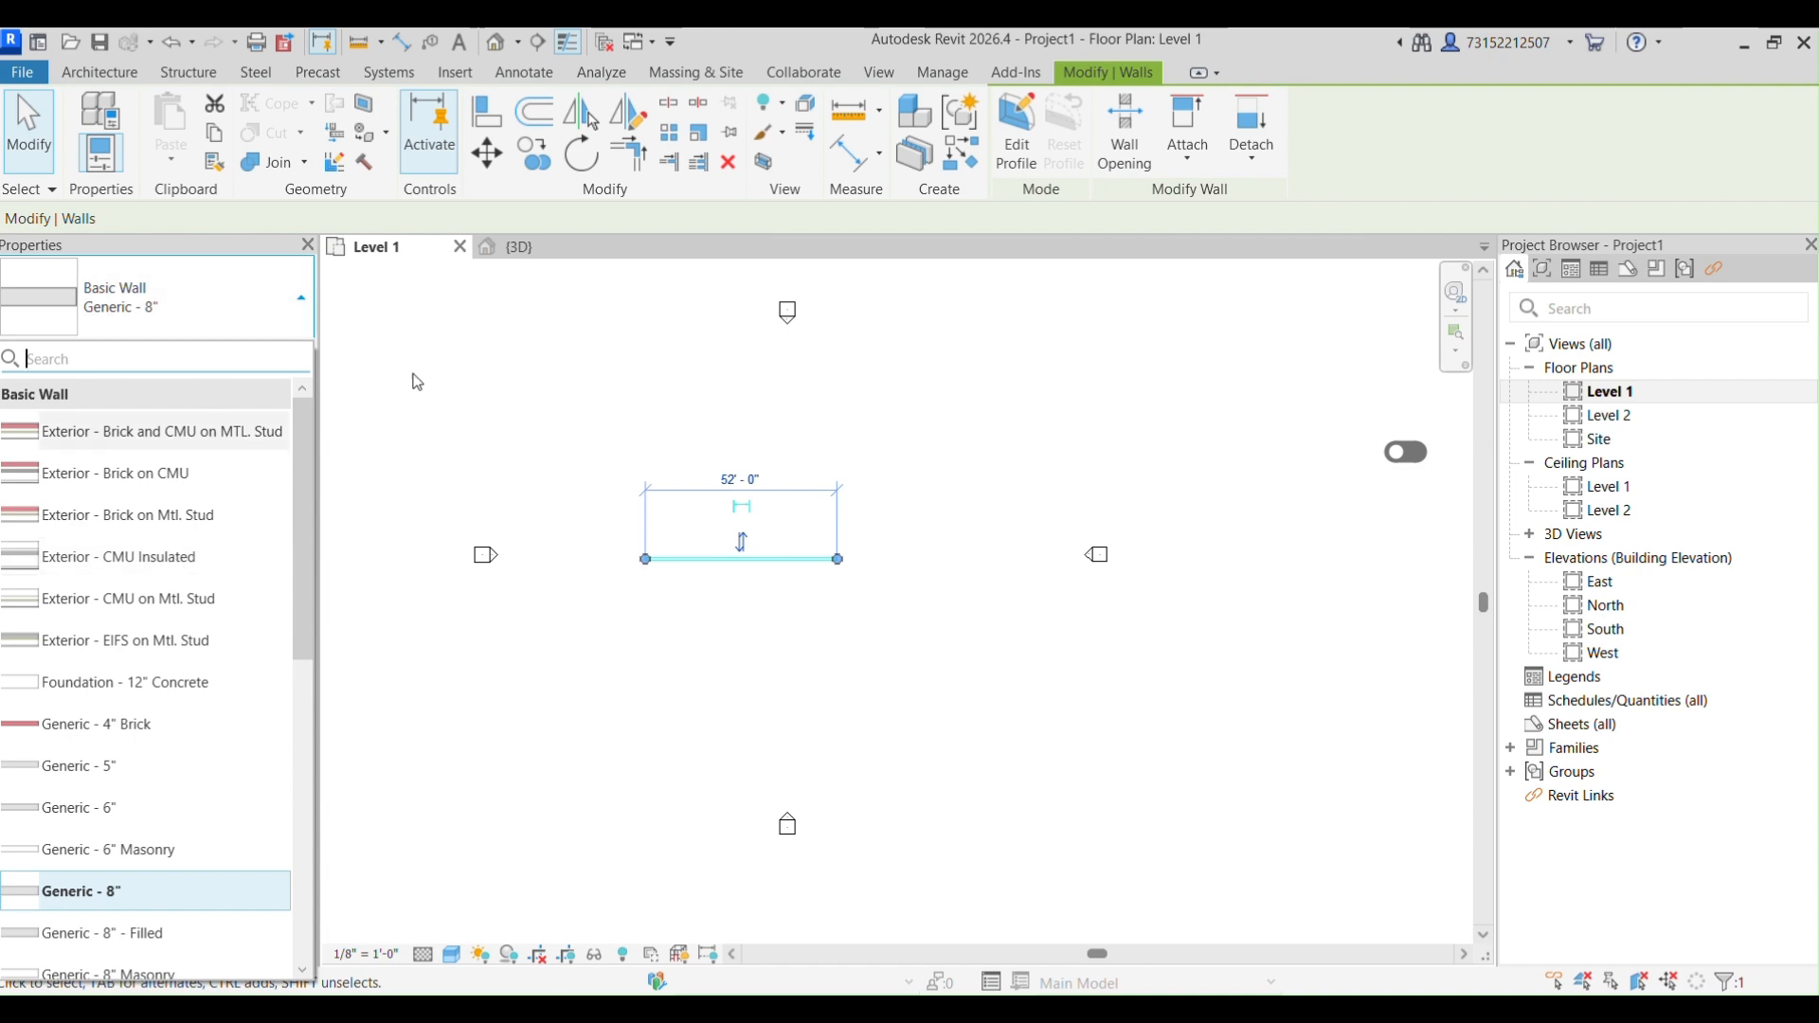
{"action": "left_click", "coordinate": [174, 273]}
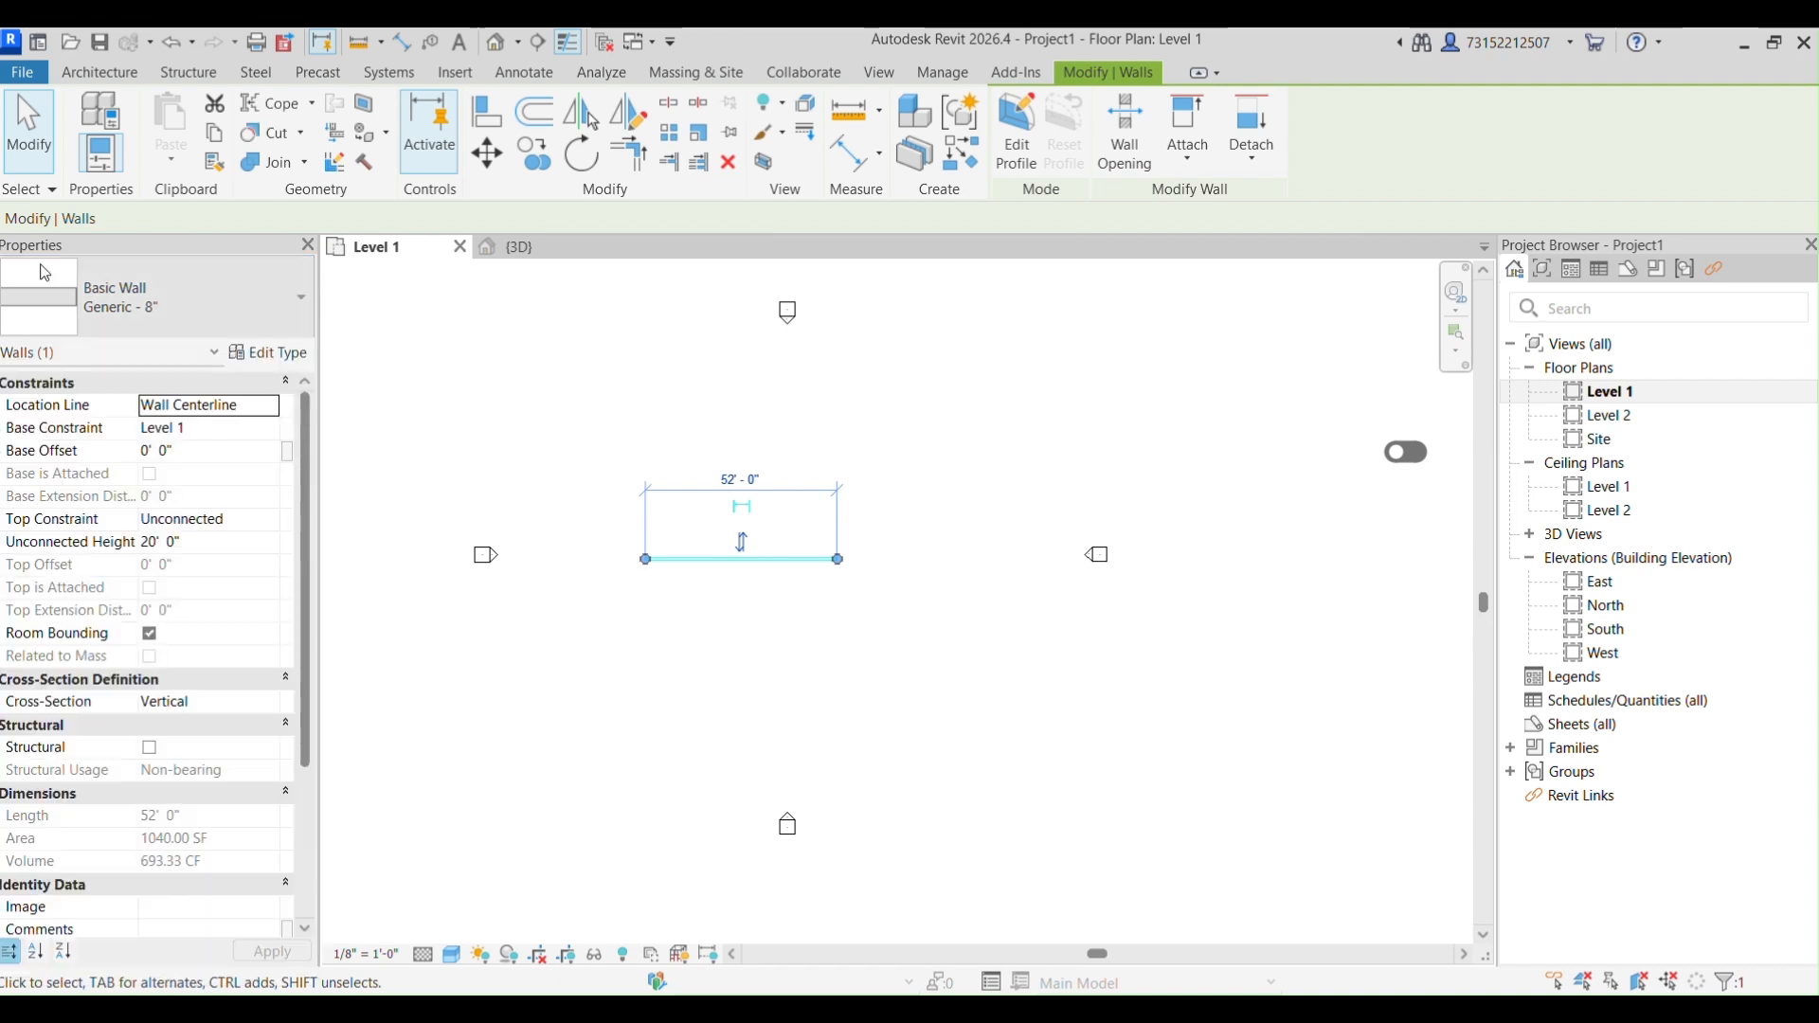
Examine the wall's type properties and its structural layer assembly, then close both without changes.
{"action": "left_click", "coordinate": [268, 353]}
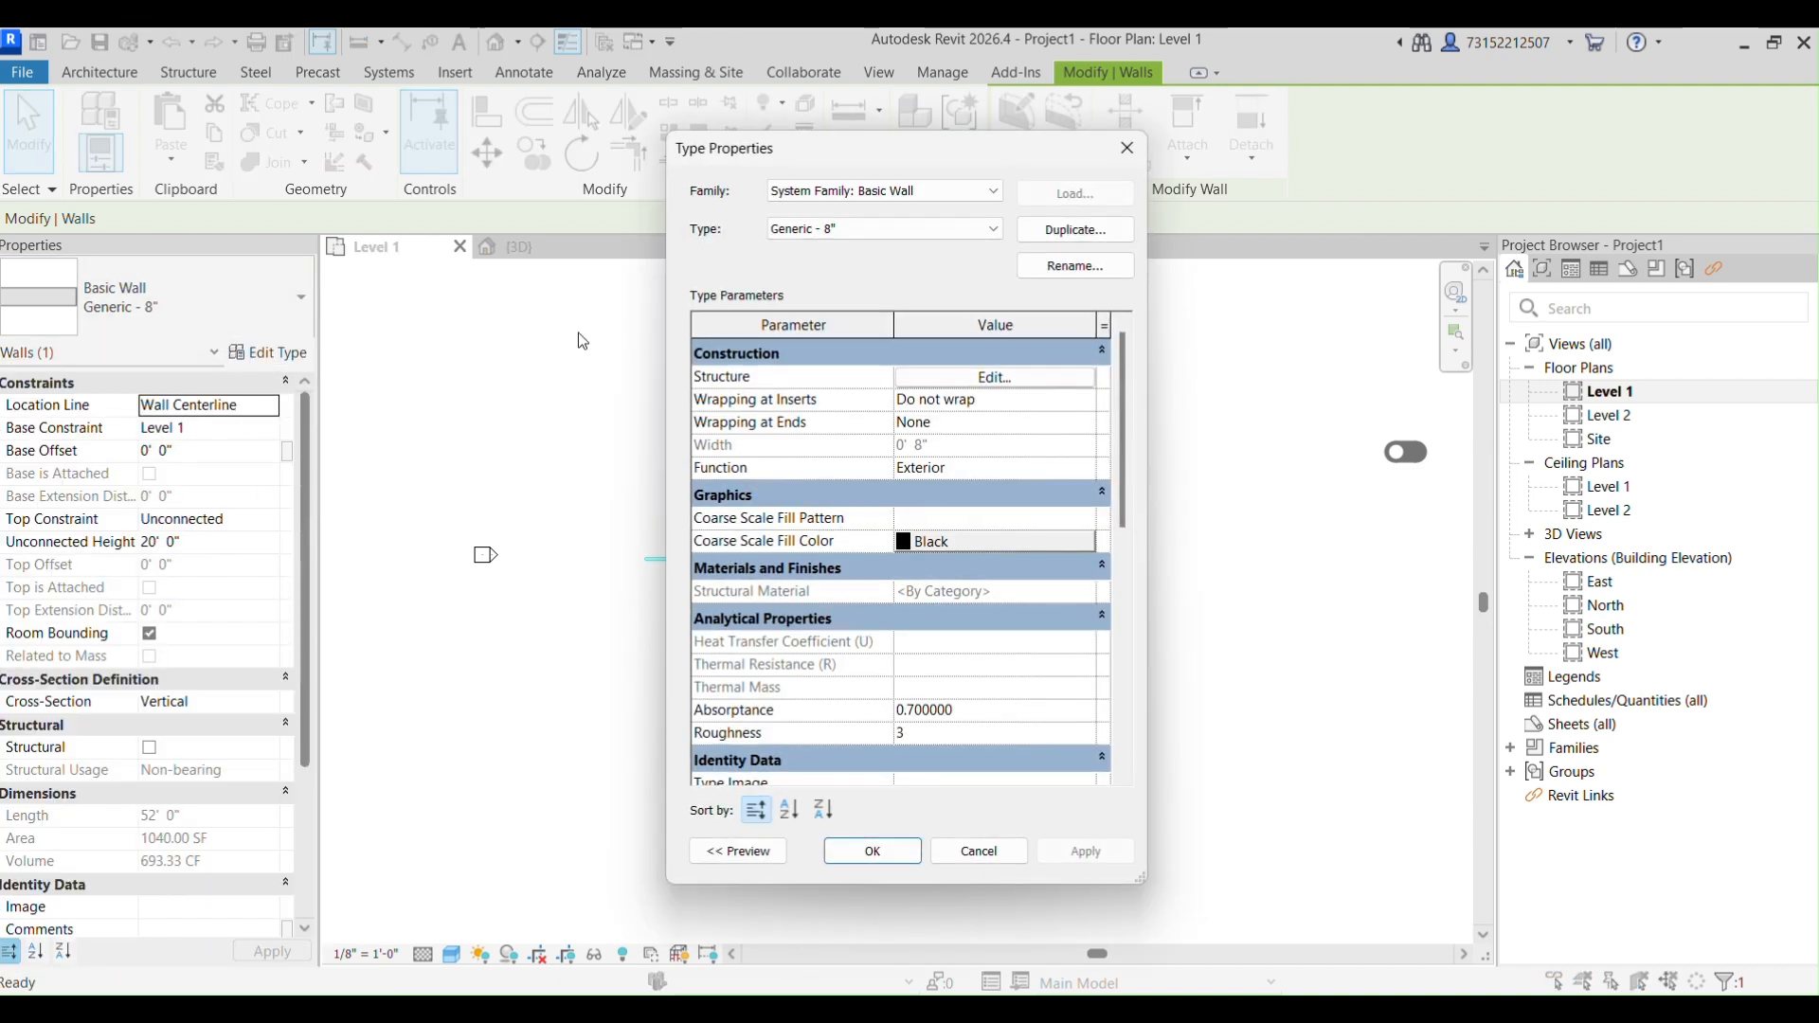
{"action": "left_click", "coordinate": [1035, 378]}
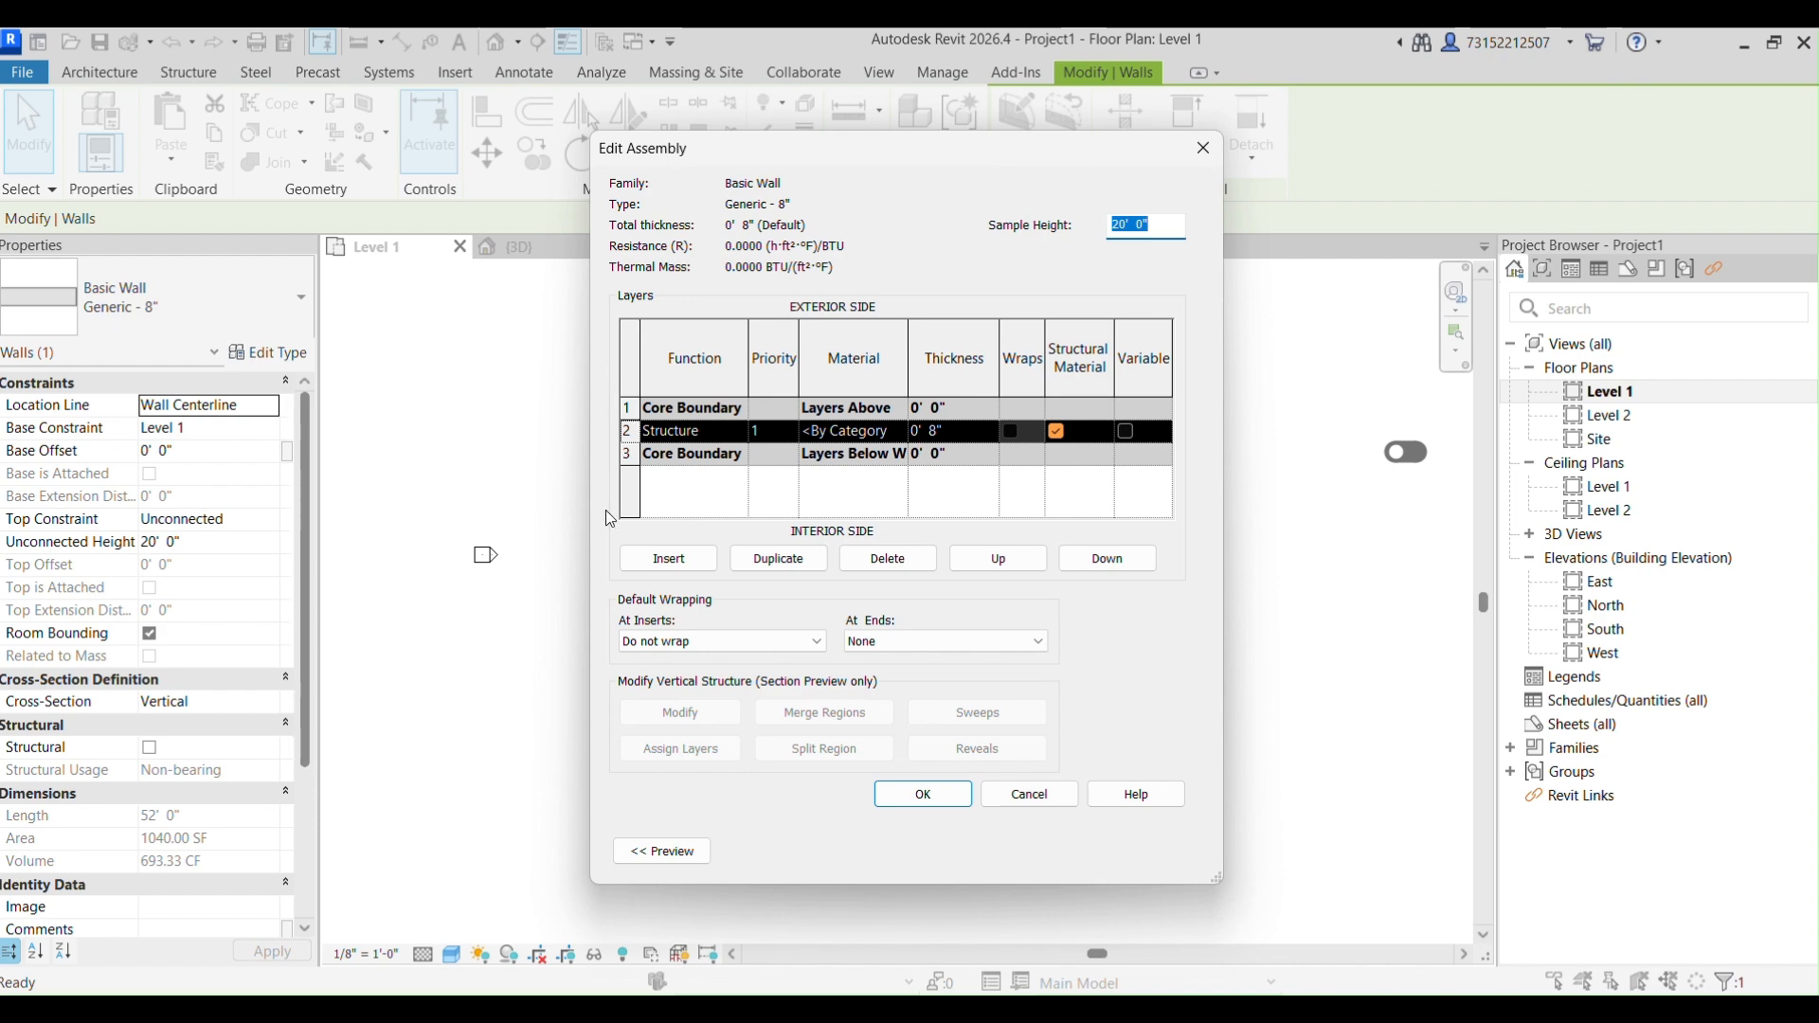
{"action": "left_click", "coordinate": [1203, 148]}
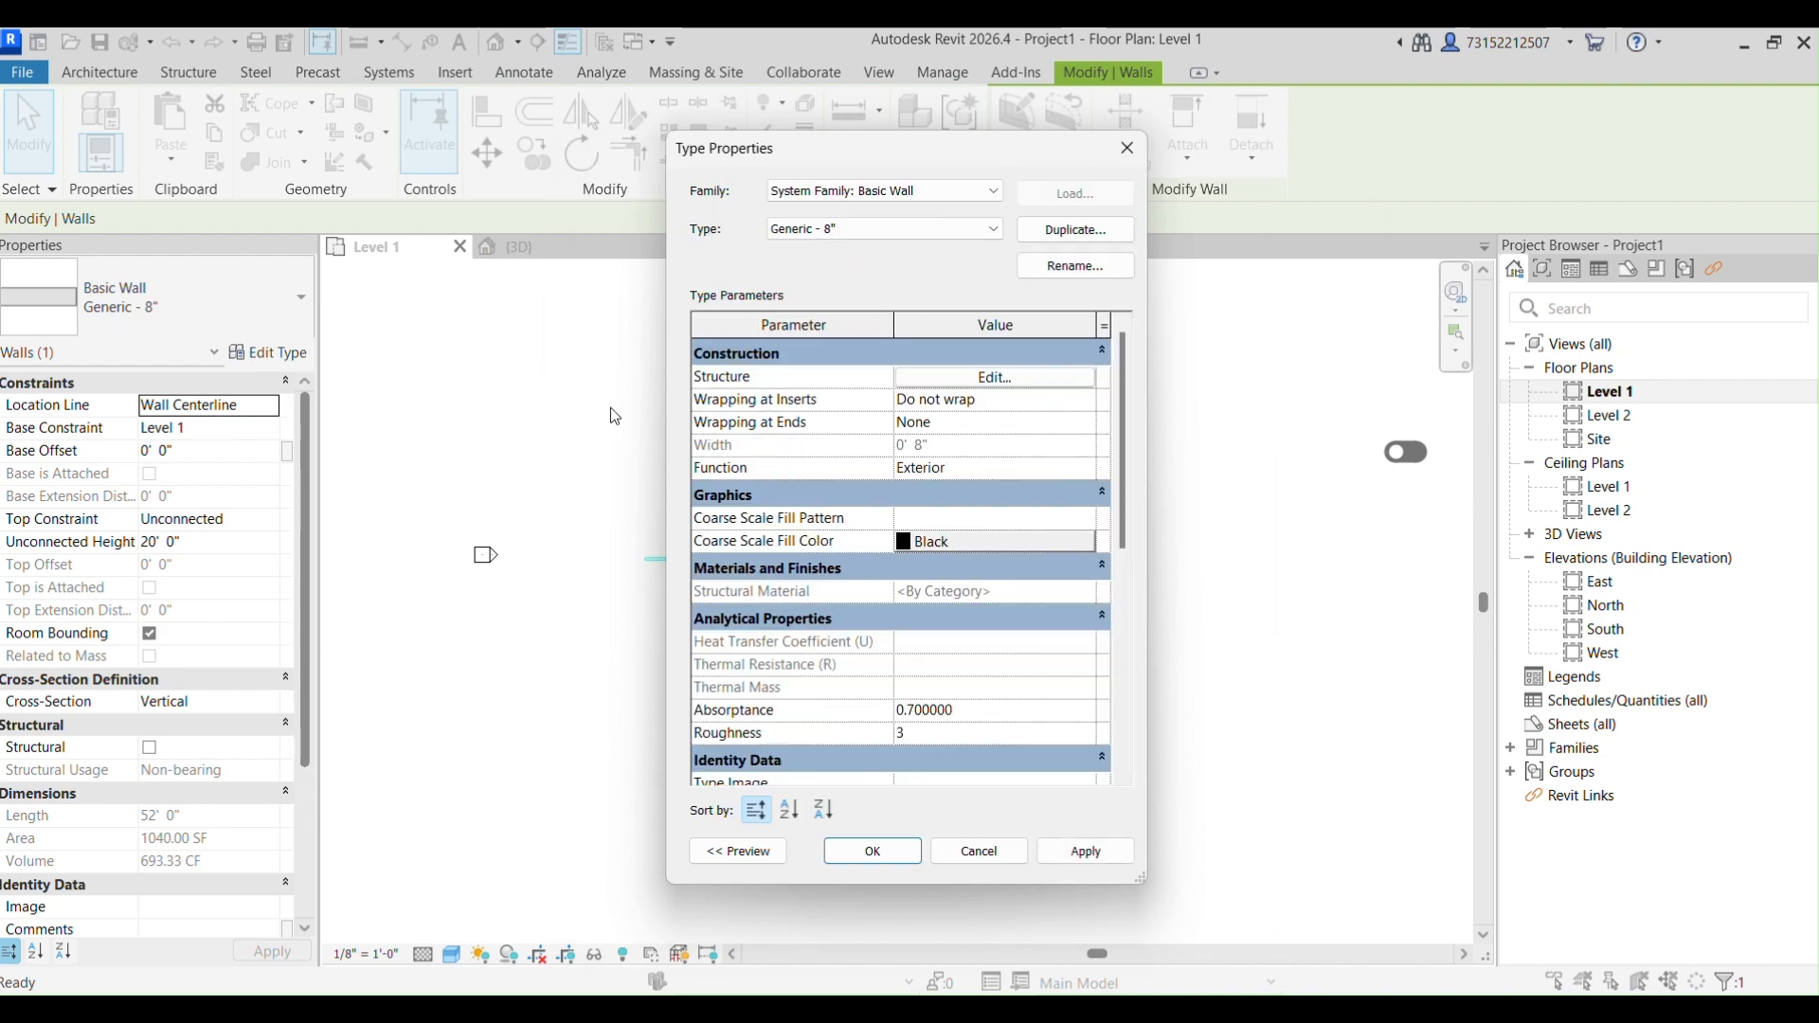
{"action": "left_click", "coordinate": [1128, 148]}
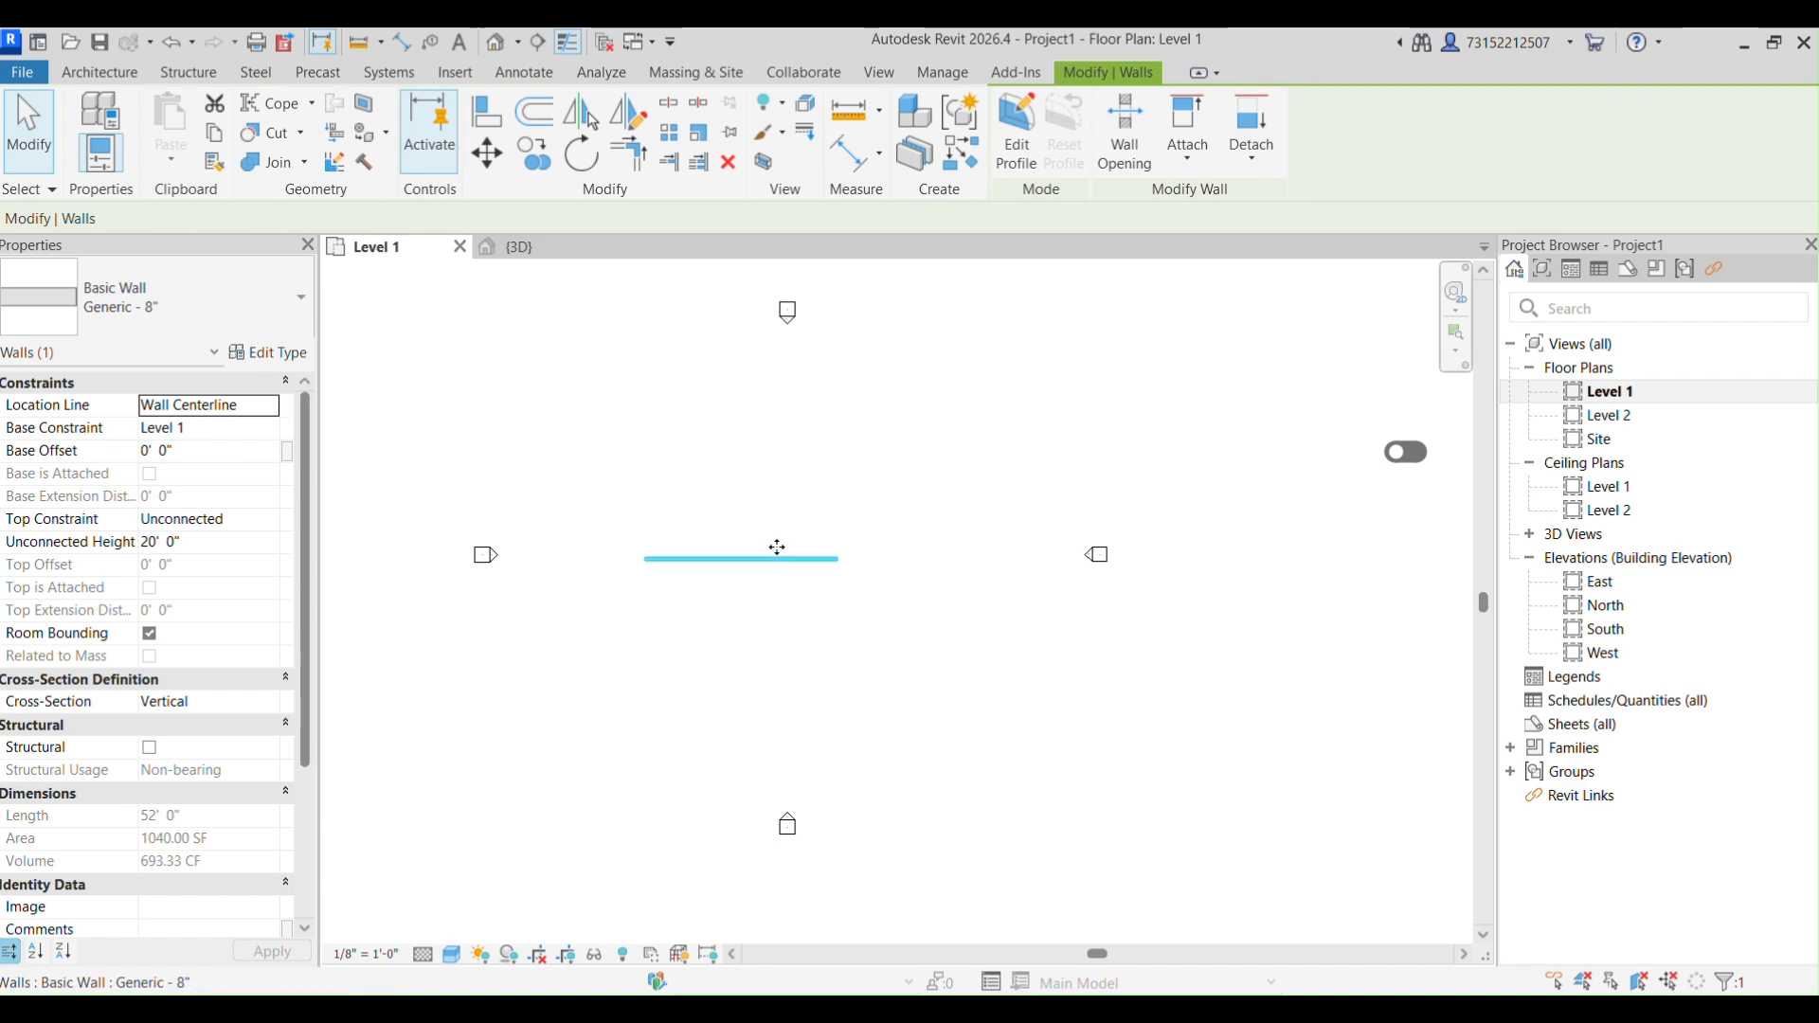
{"action": "key", "text": "Escape"}
Place a Single-Flush 36" x 84" door in the wall about 20' from its left end and view its properties.
{"action": "left_click", "coordinate": [141, 125]}
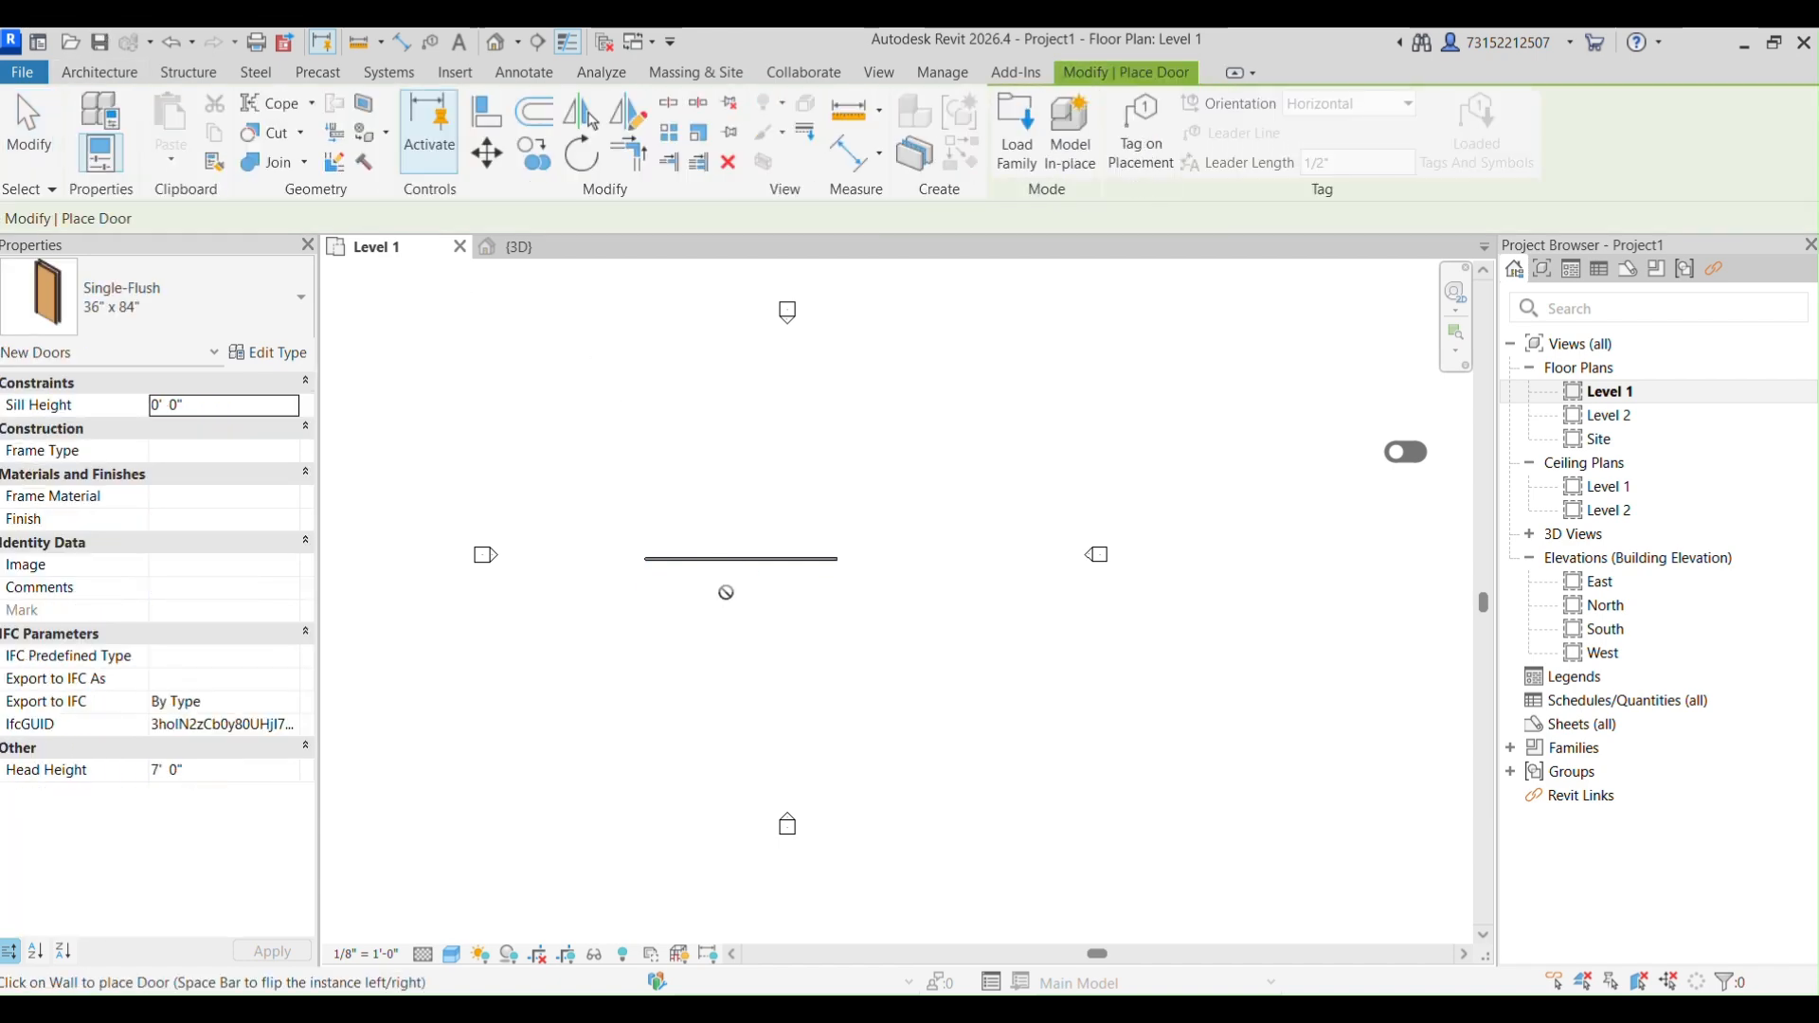
{"action": "left_click", "coordinate": [717, 566]}
{"action": "key", "text": "Escape"}
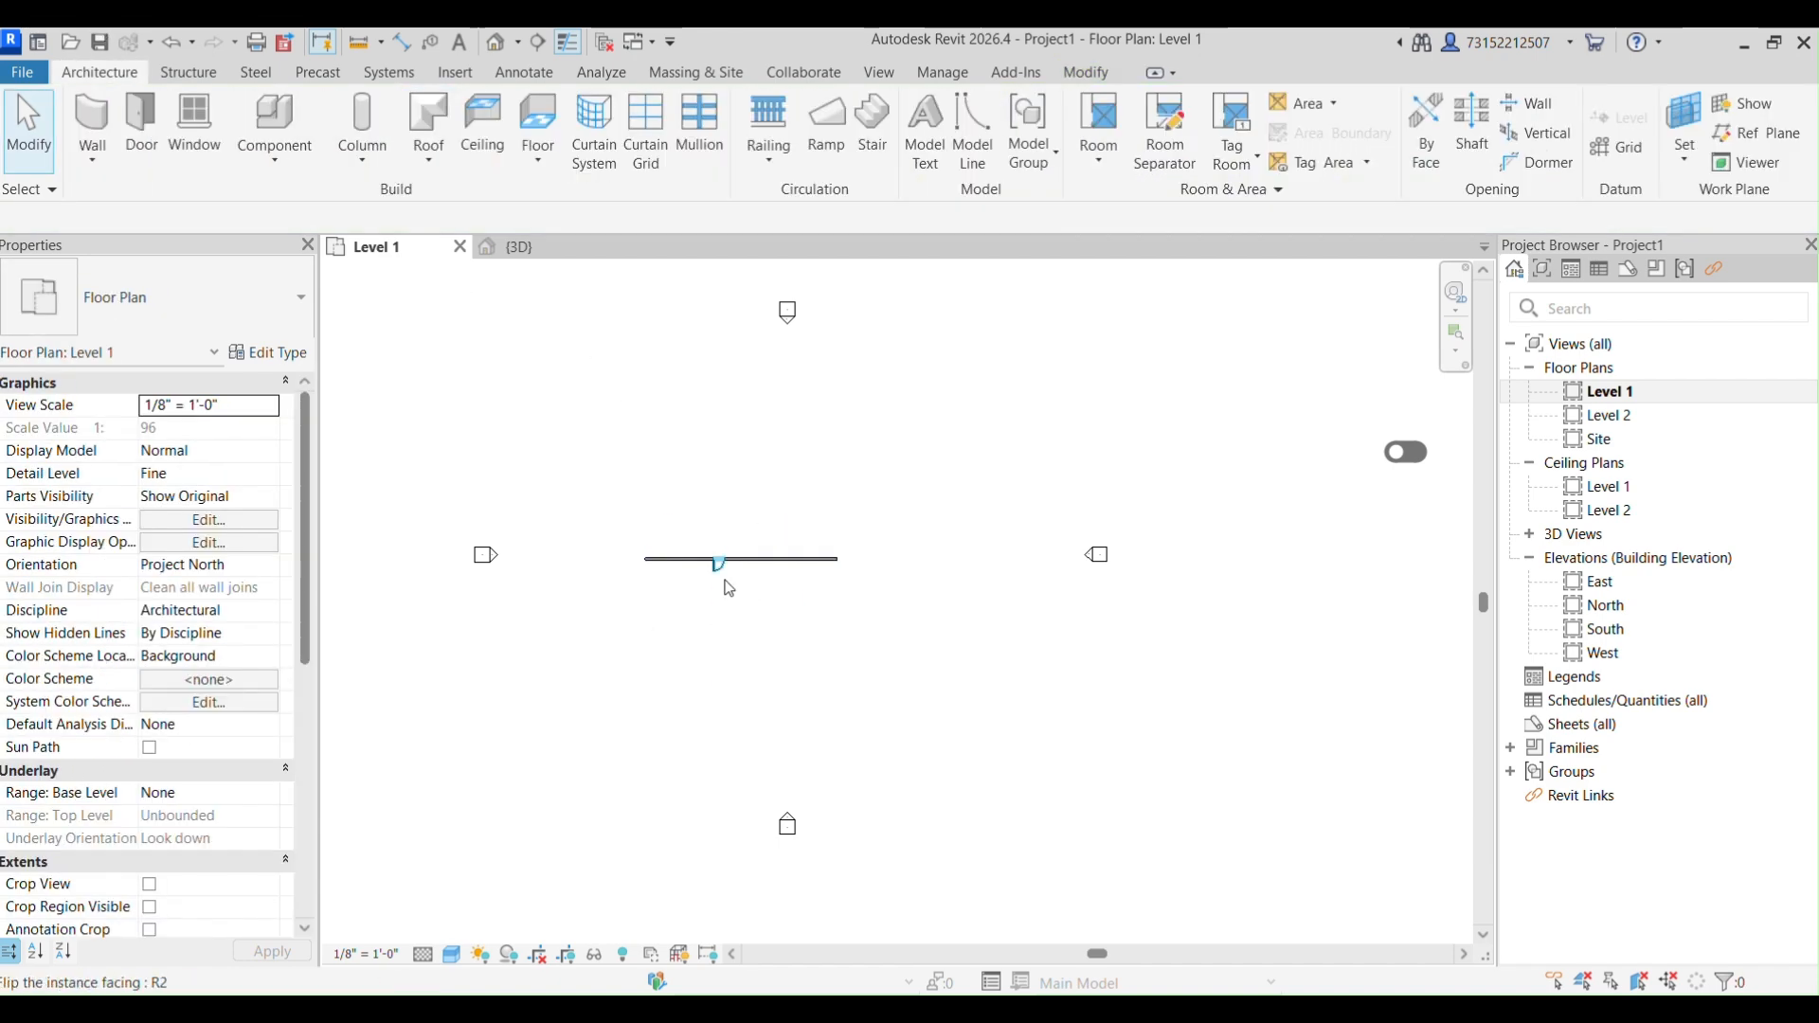
{"action": "left_click", "coordinate": [724, 583]}
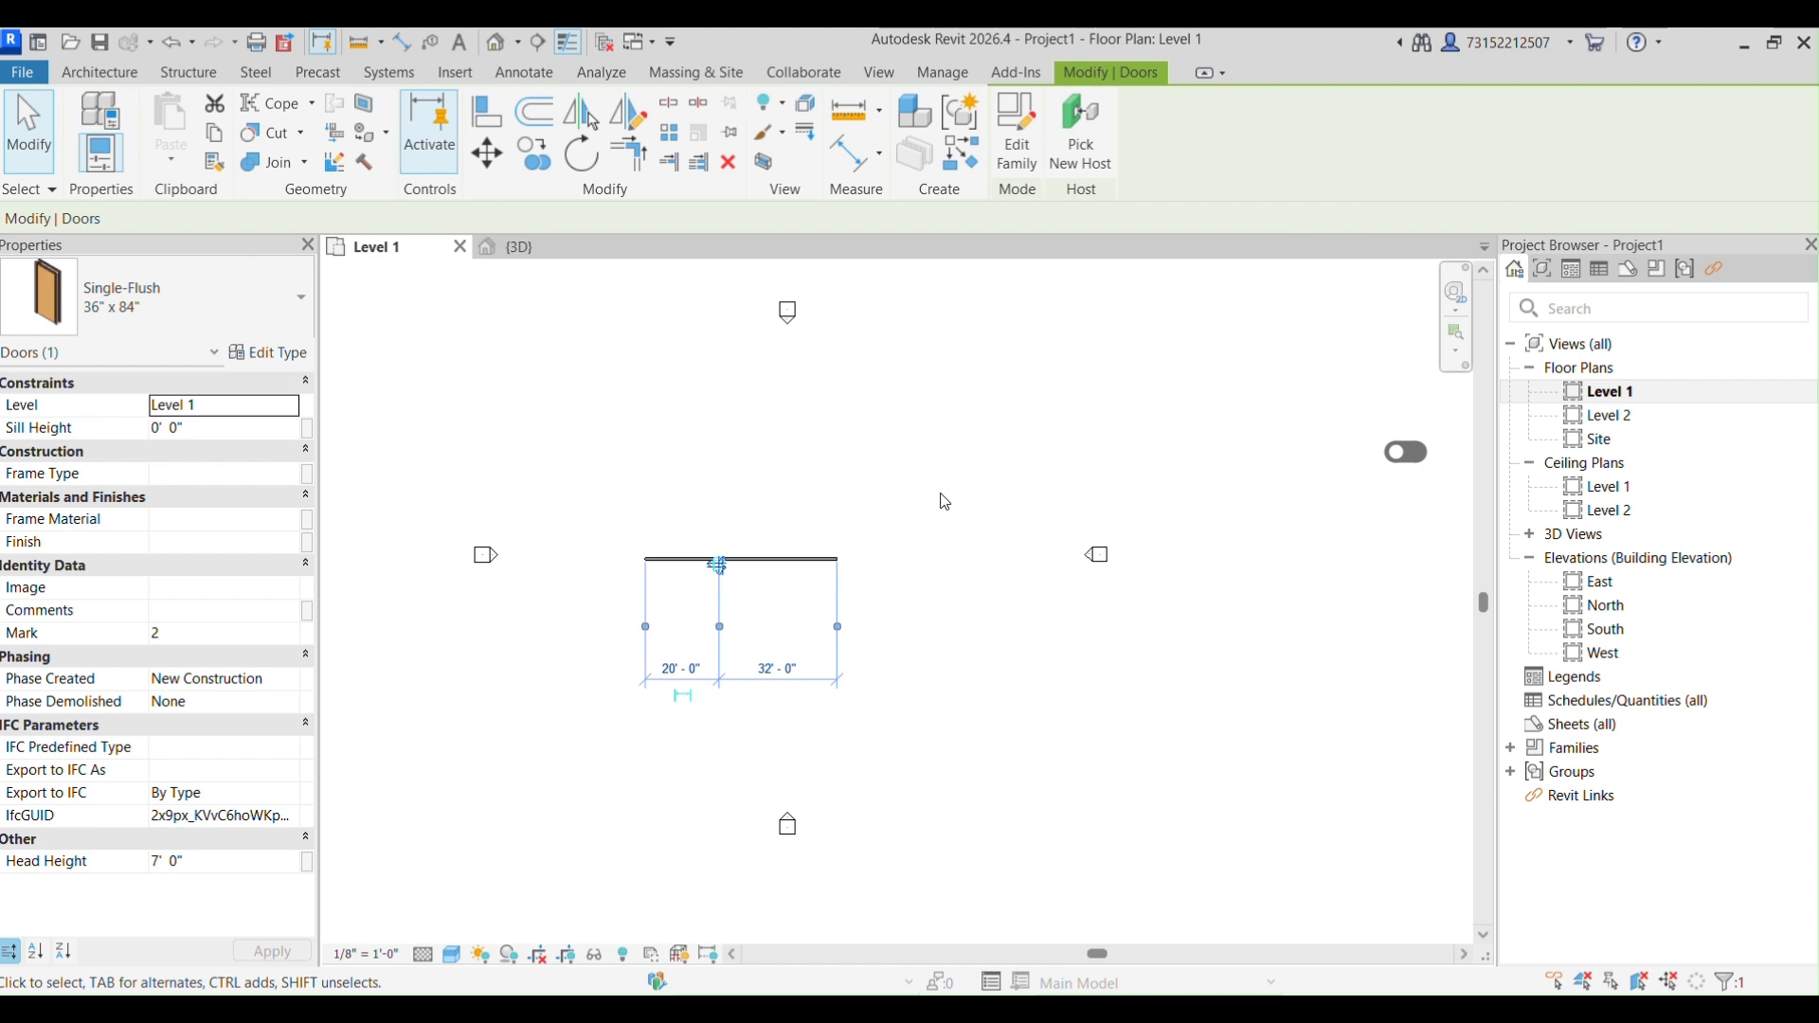
{"action": "key", "text": "Escape"}
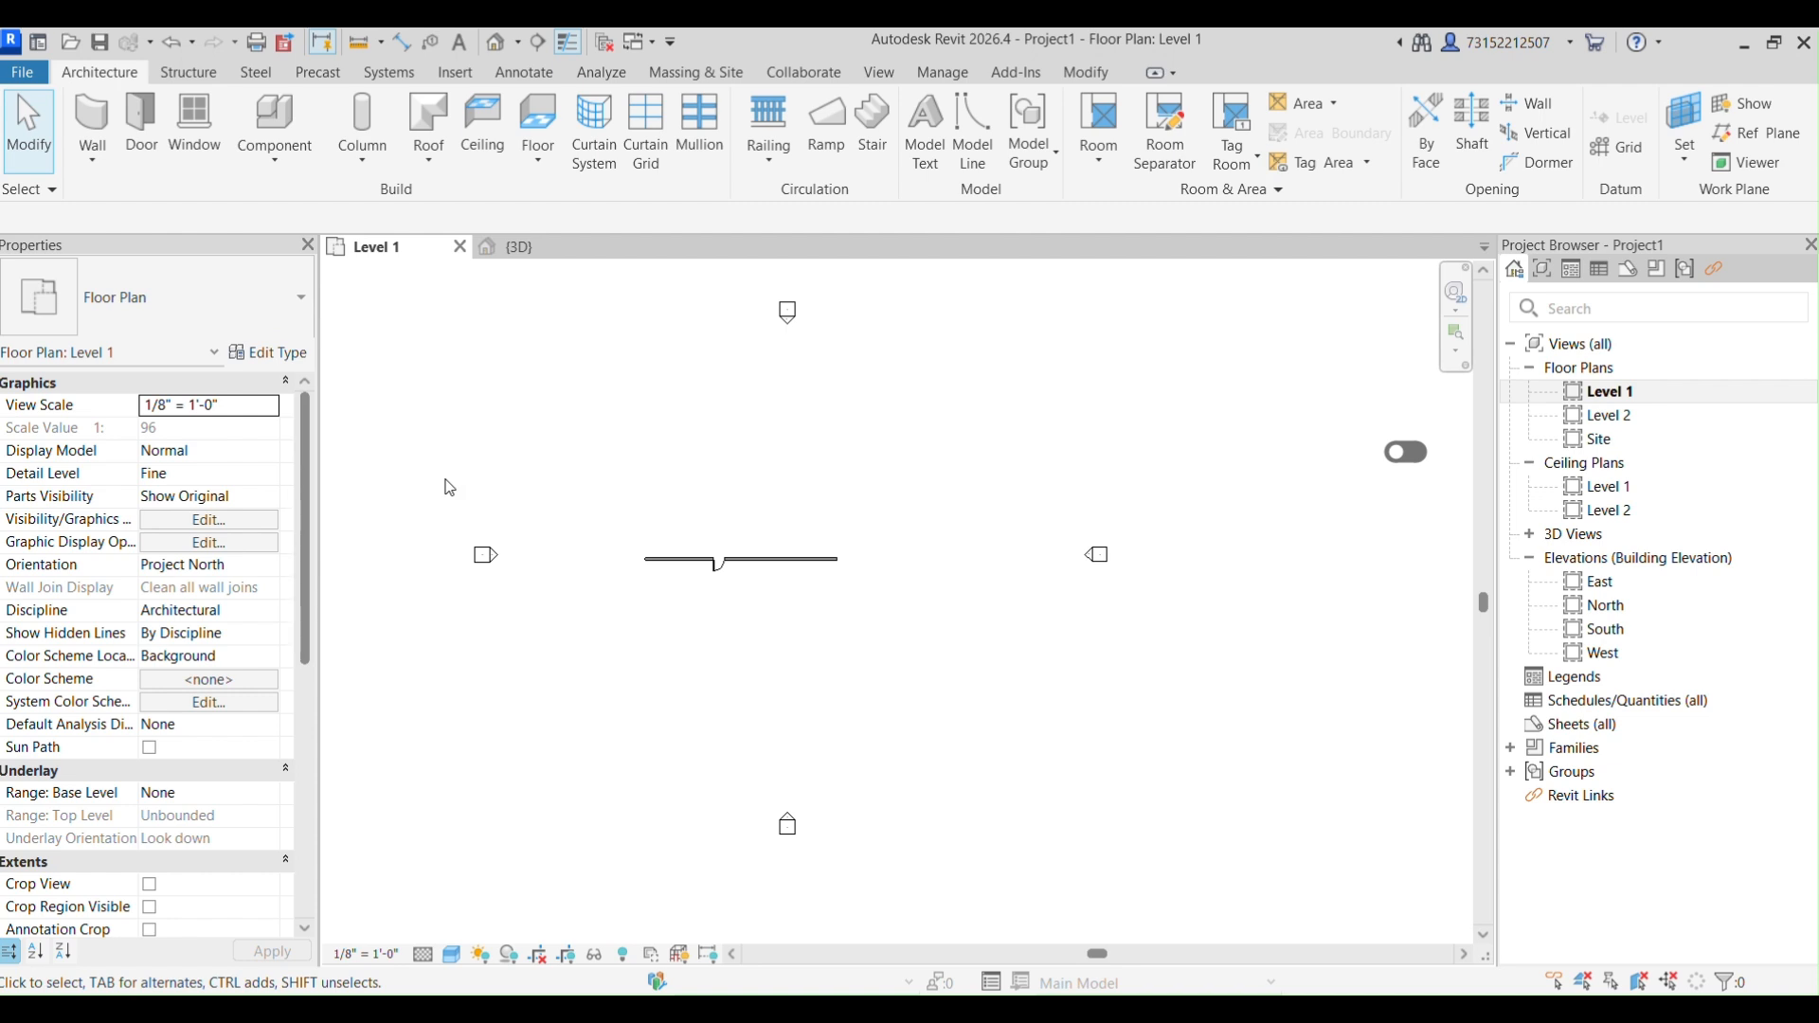
Select and deselect the wall to compare its contextual modify tools with the general ones.
{"action": "left_click", "coordinate": [735, 560]}
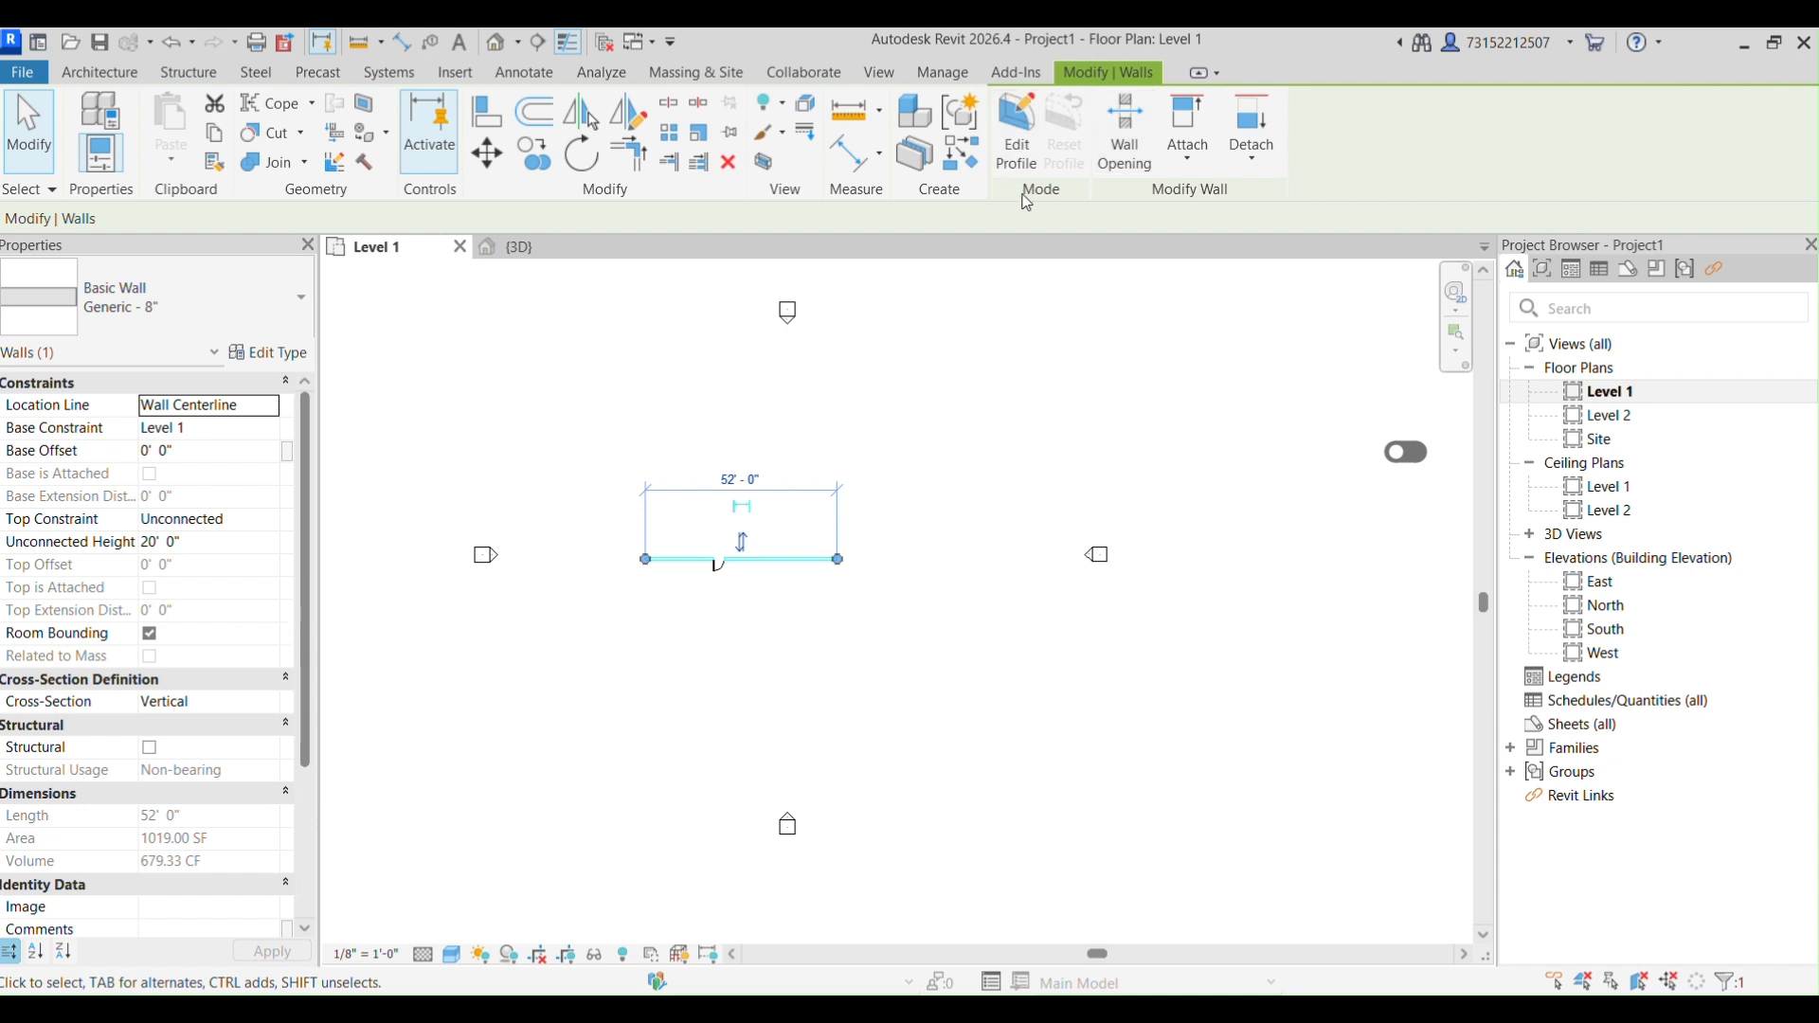
{"action": "left_click", "coordinate": [950, 485]}
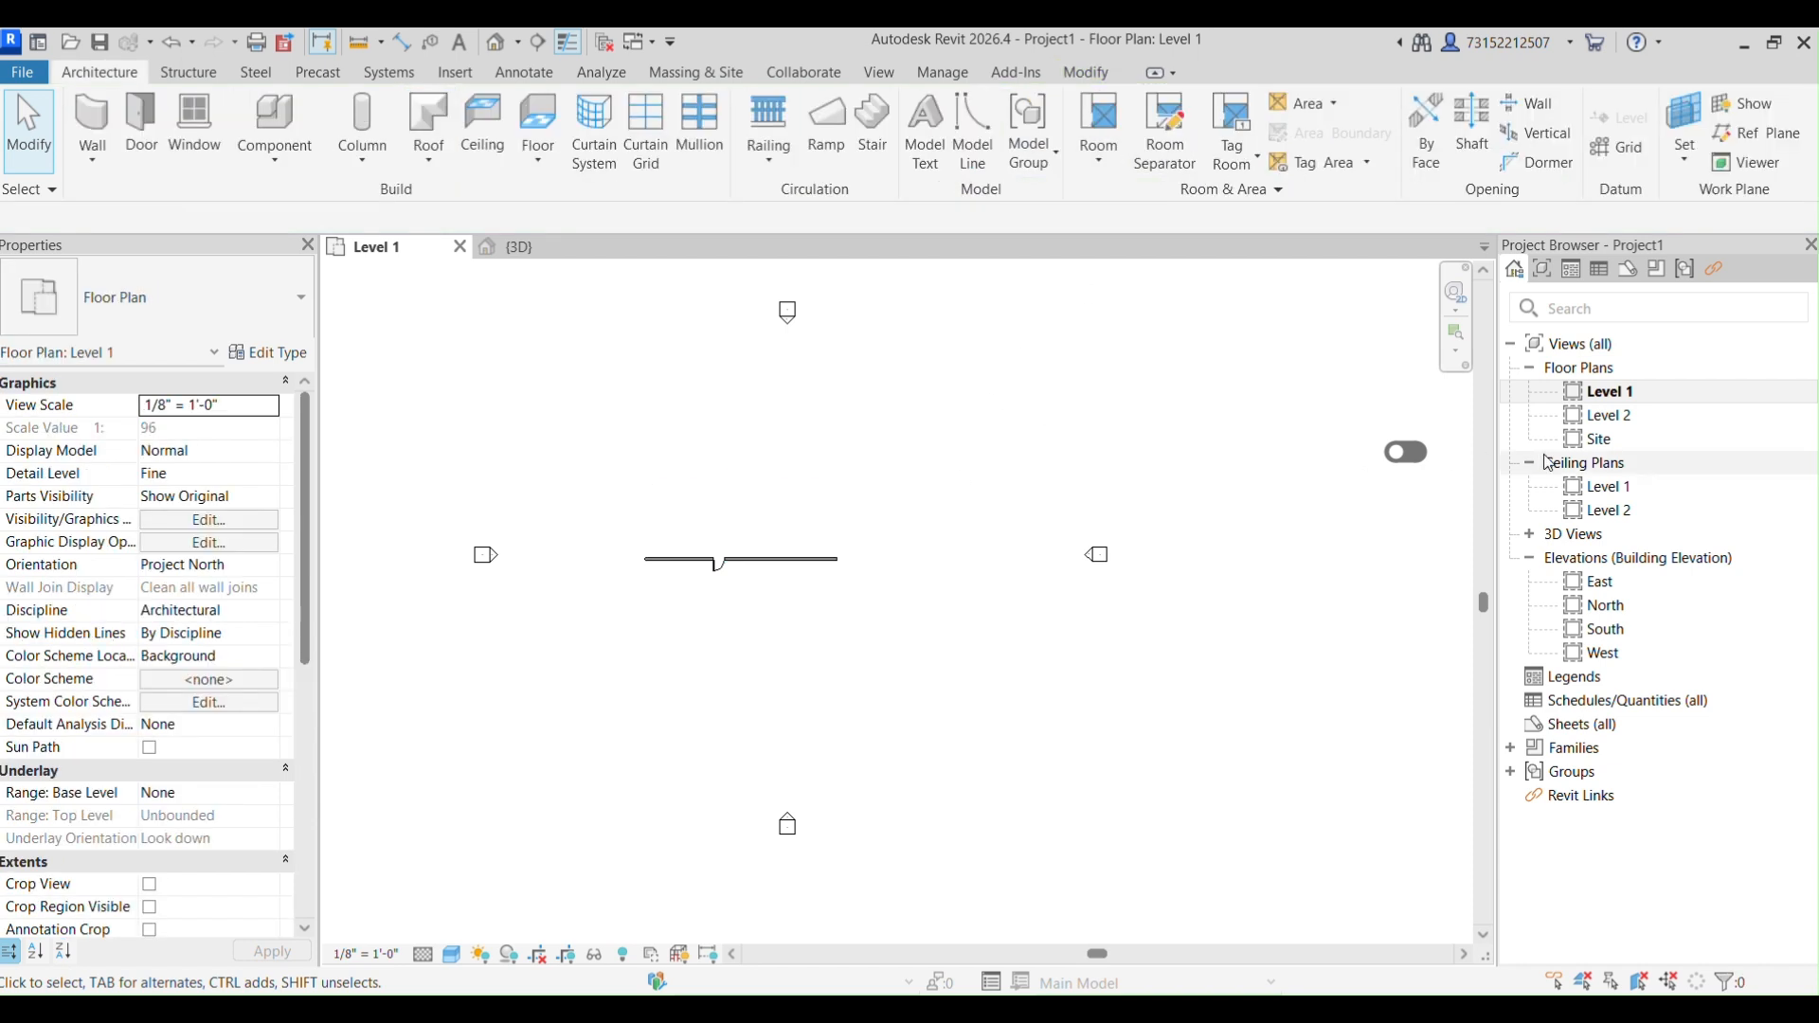
{"action": "left_click", "coordinate": [1099, 75]}
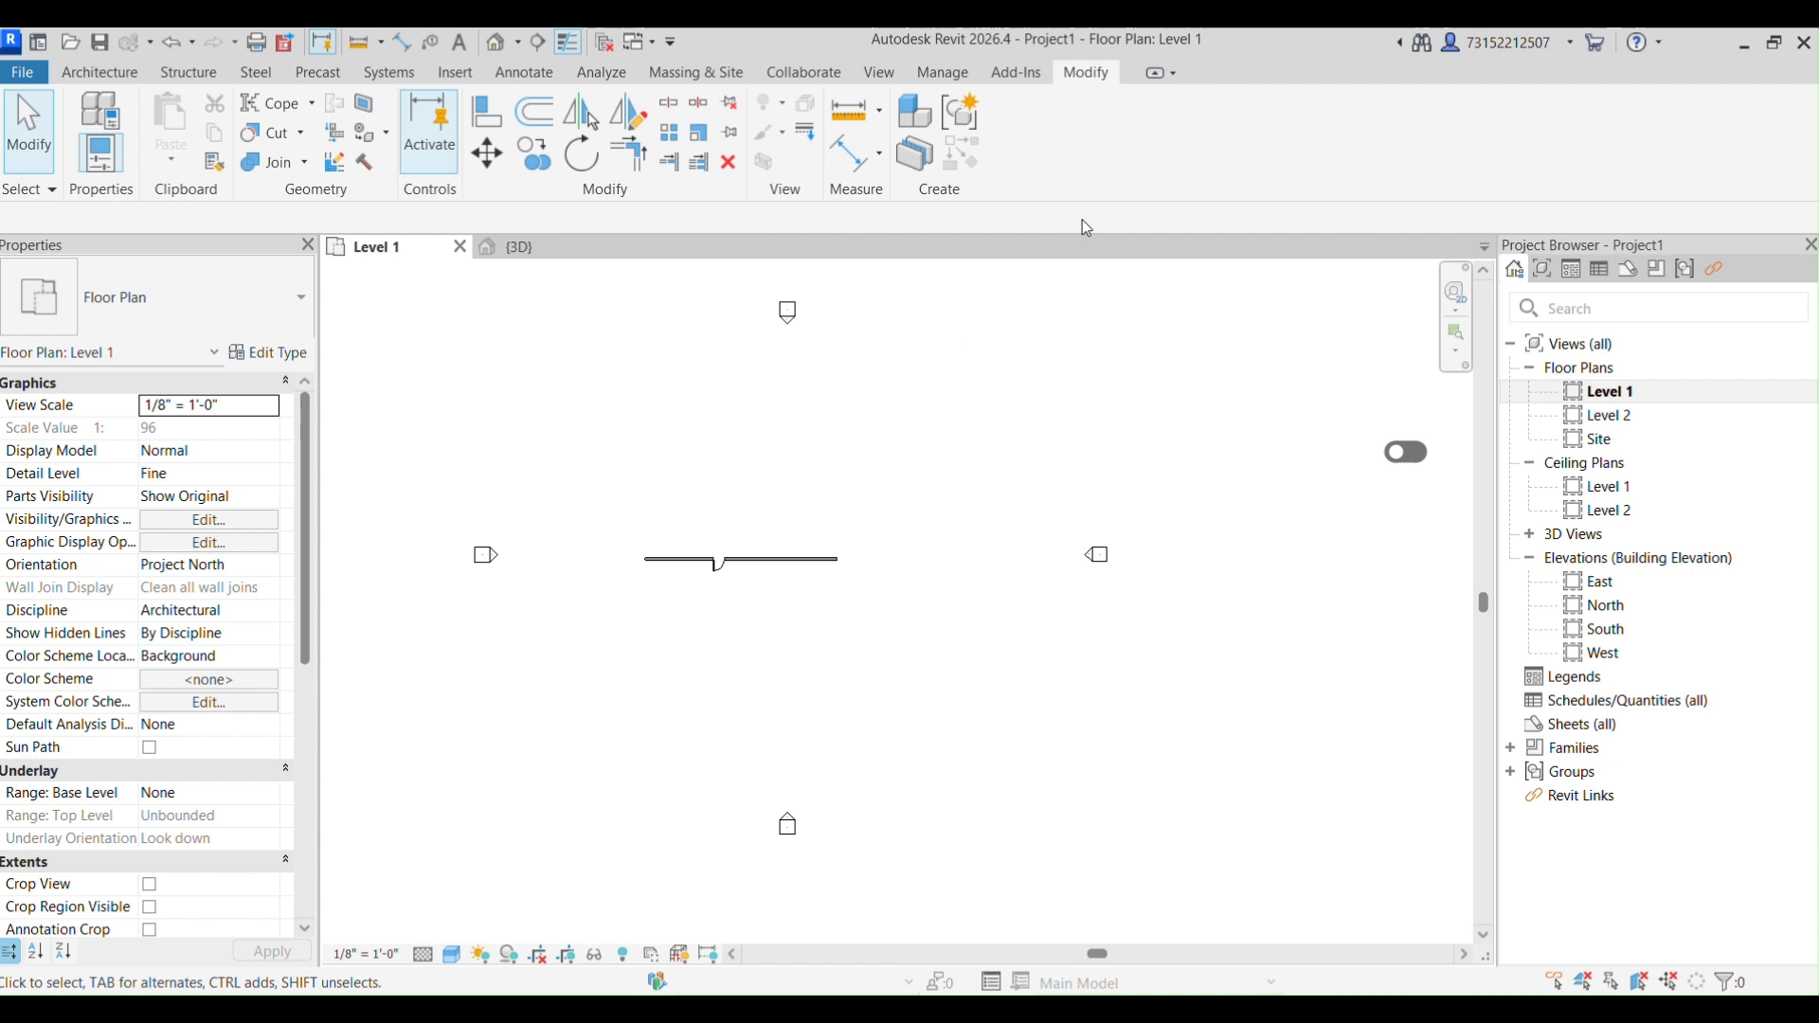
{"action": "left_click", "coordinate": [816, 561]}
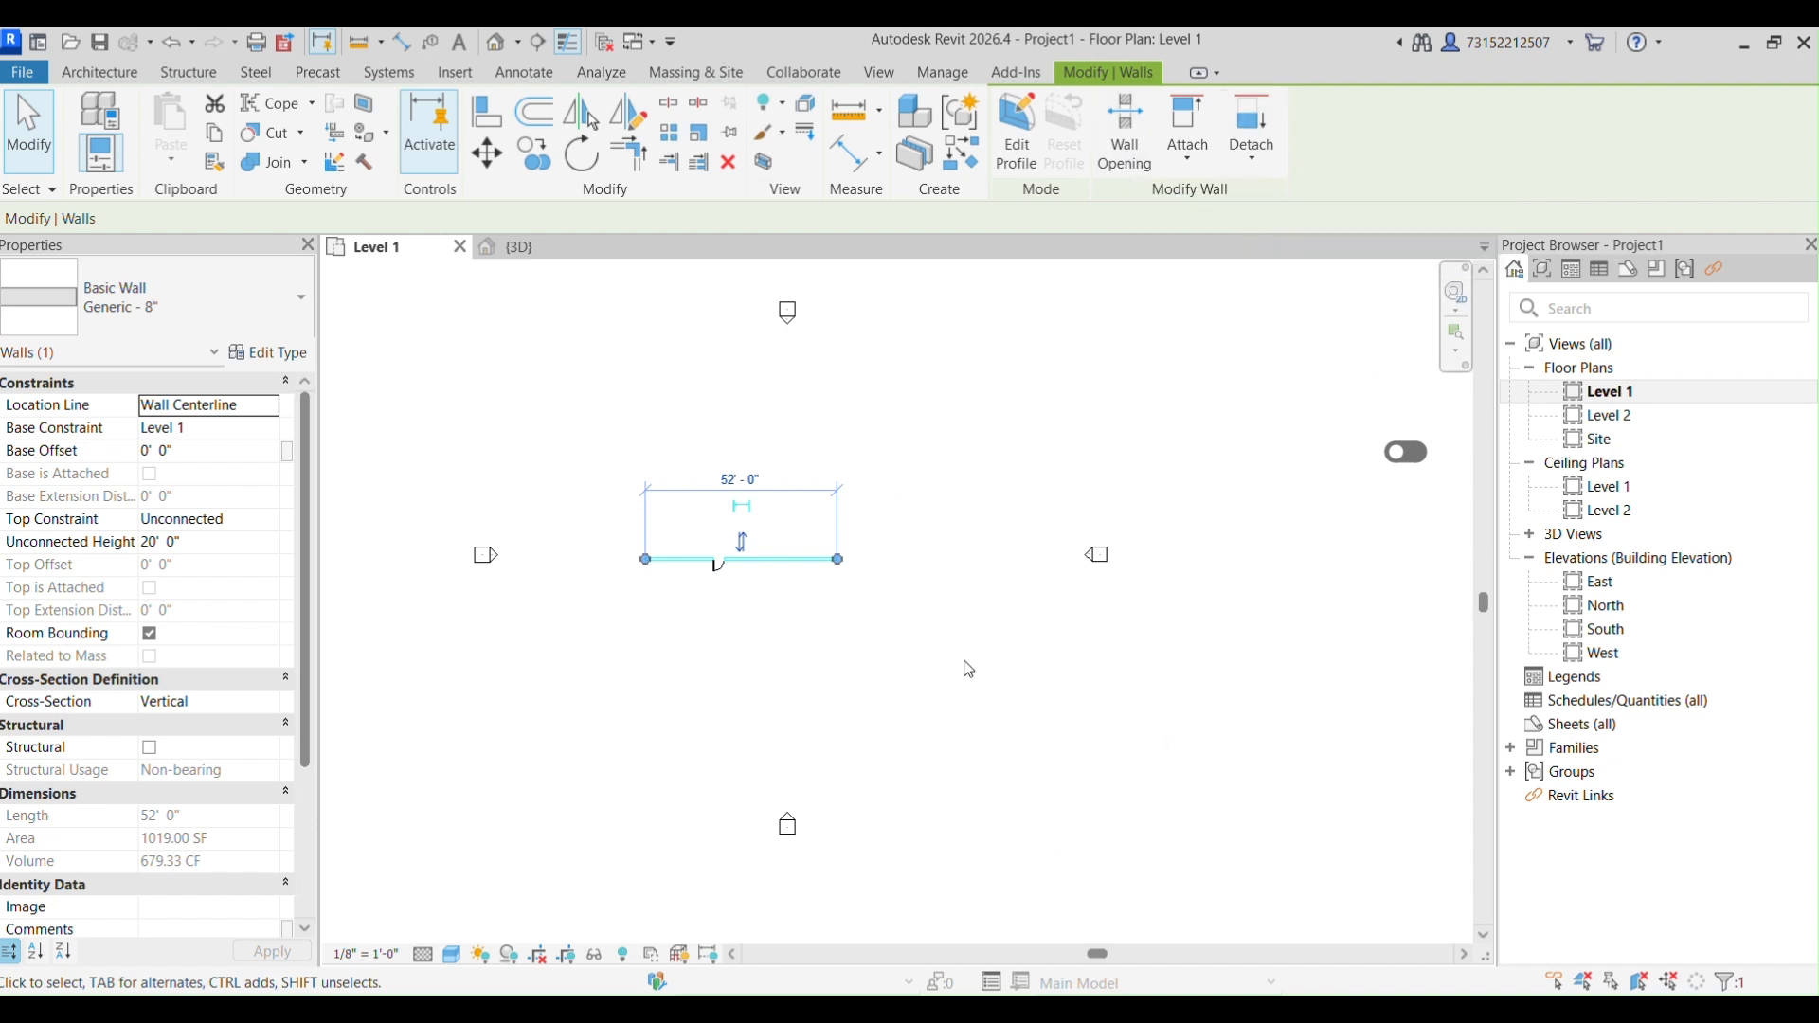
{"action": "left_click", "coordinate": [885, 614]}
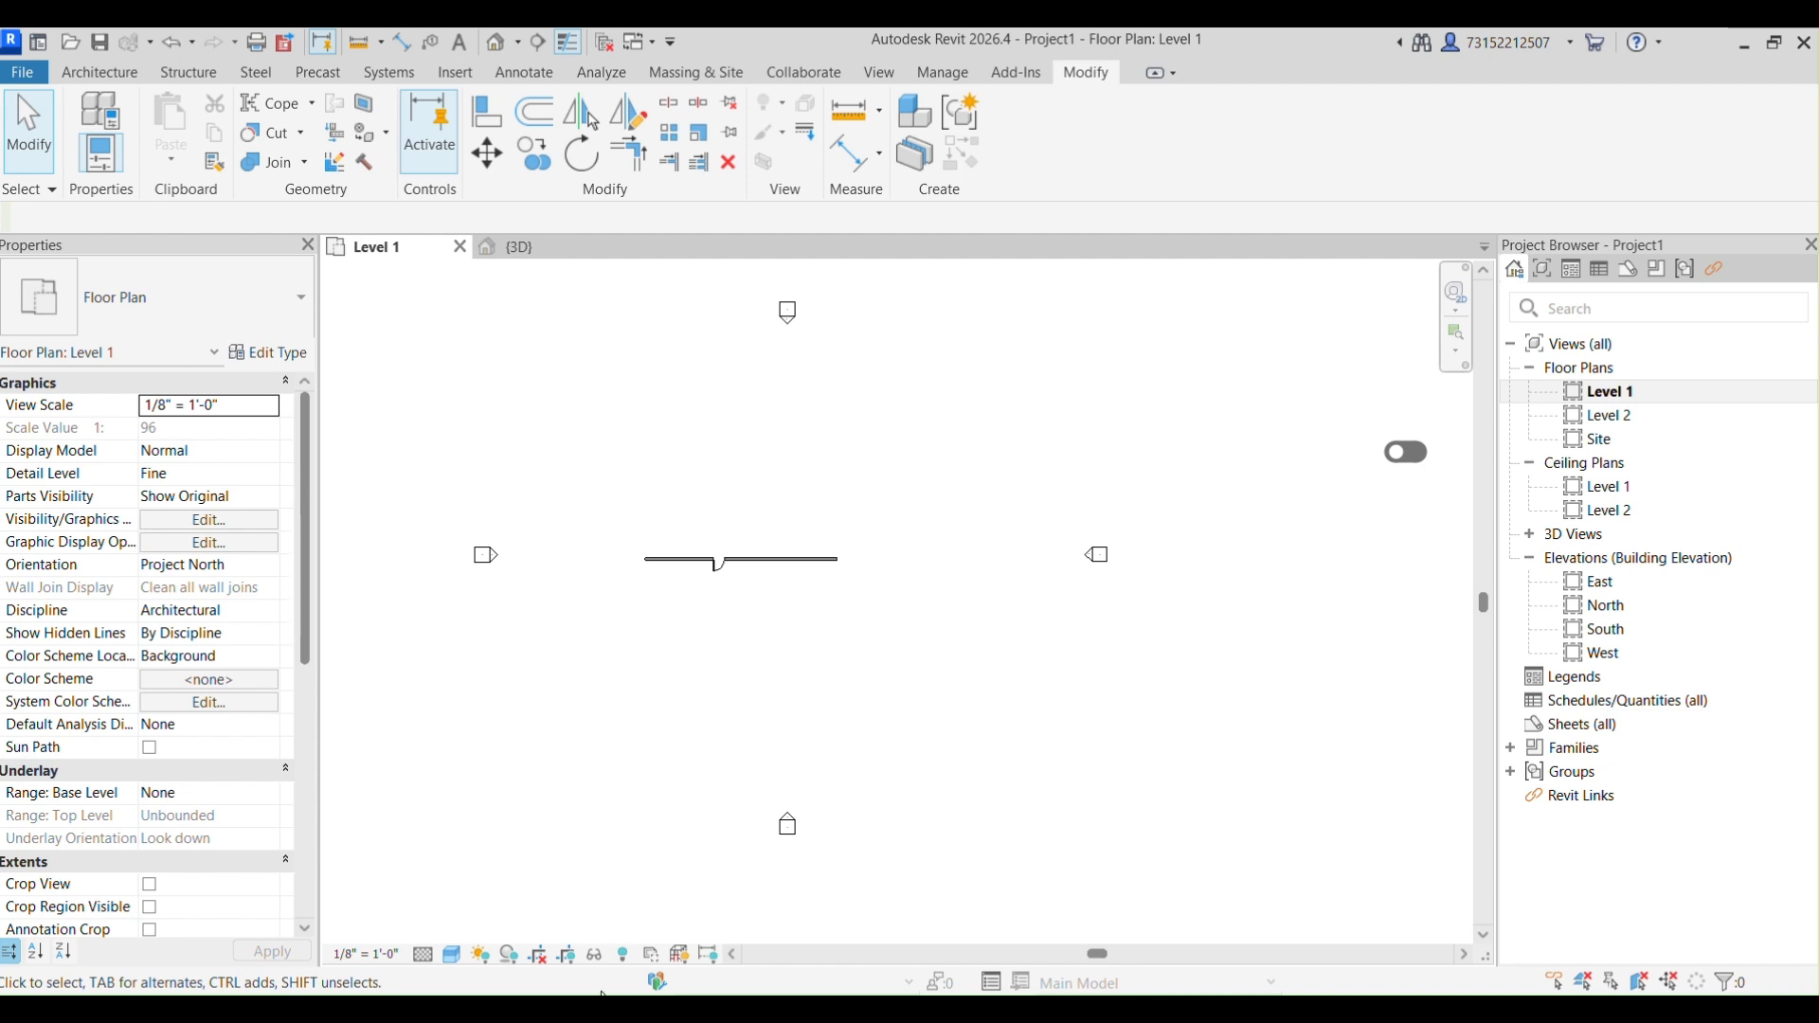
Review the available view scales and the custom scale settings without changing the plan's scale.
{"action": "left_click", "coordinate": [373, 957]}
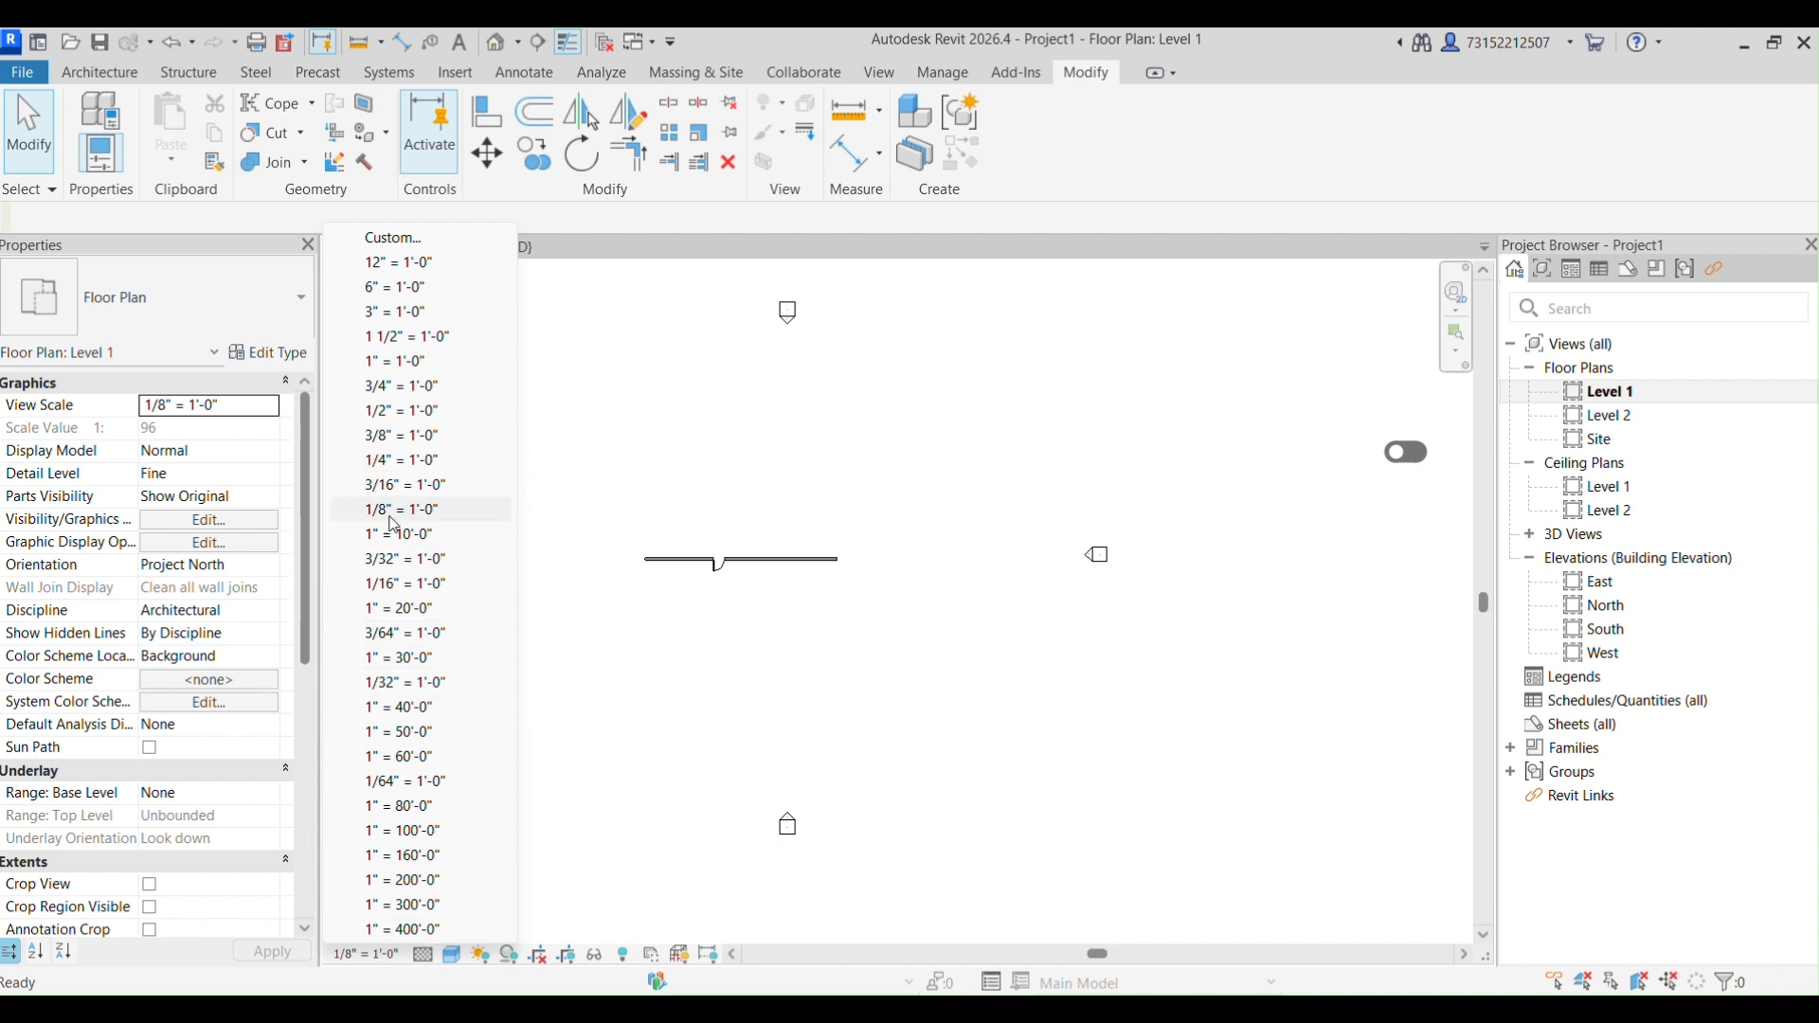
{"action": "left_click", "coordinate": [402, 238]}
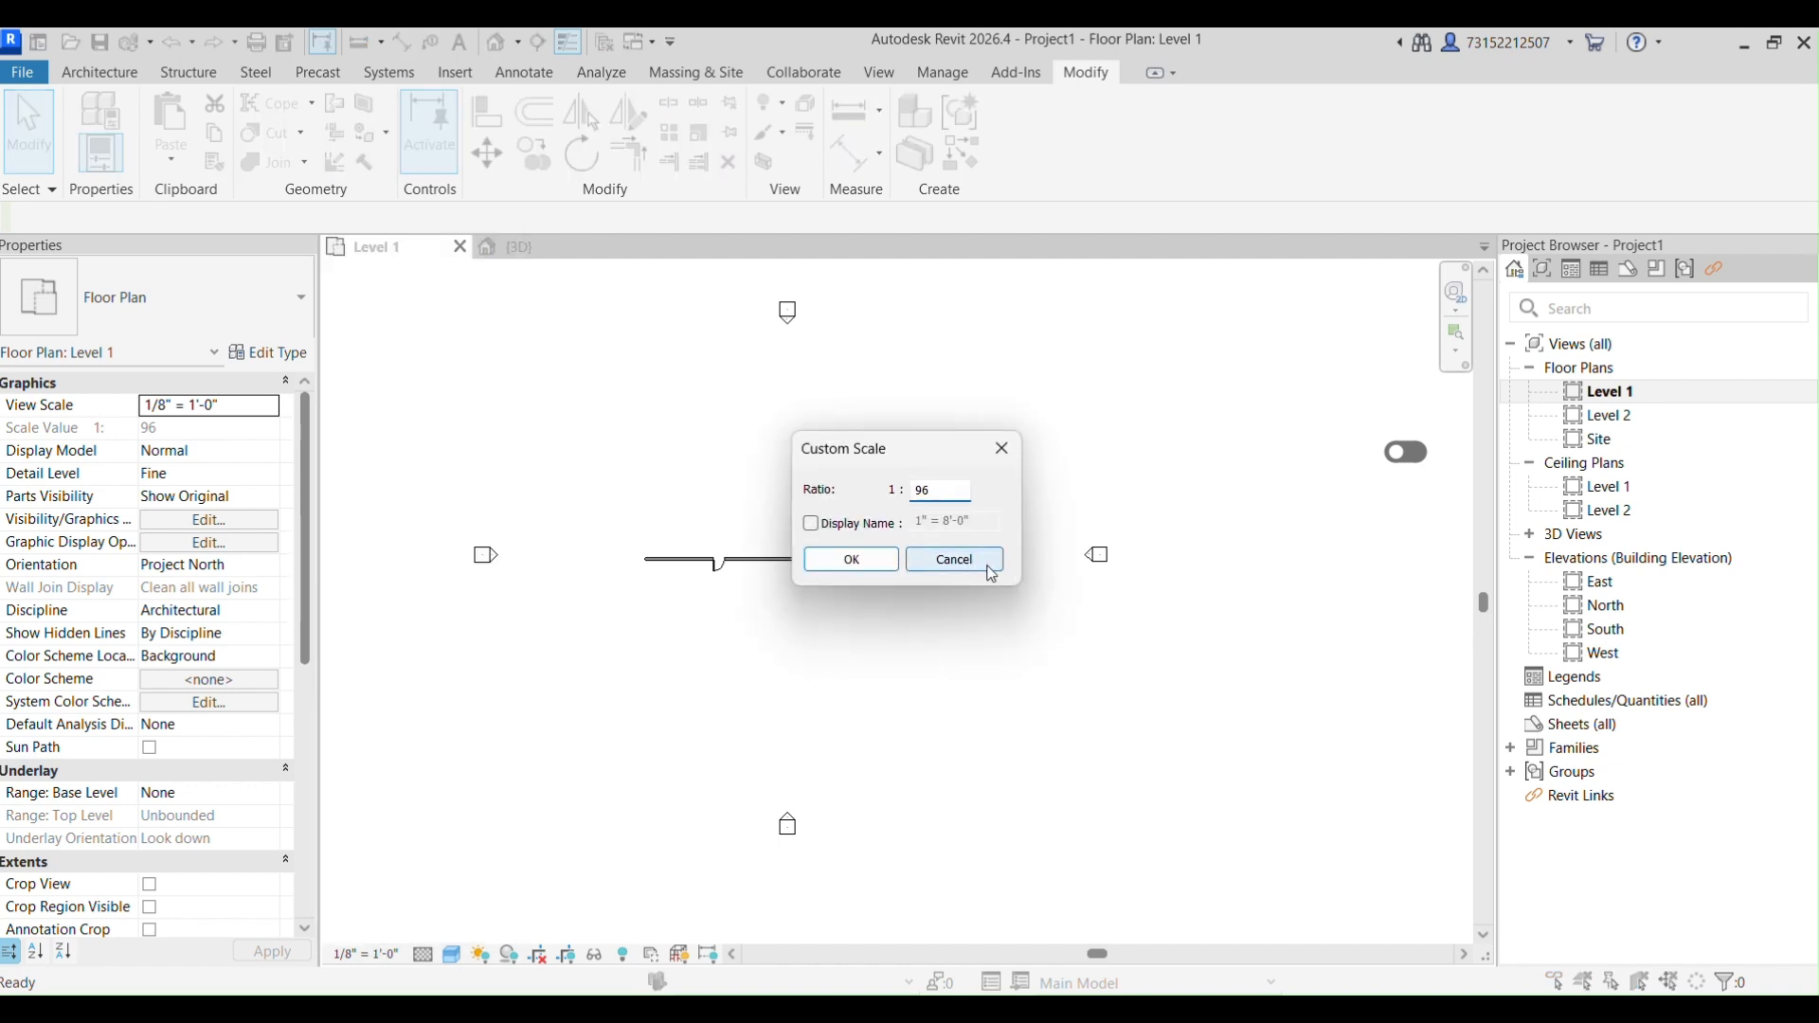
{"action": "left_click", "coordinate": [1001, 448]}
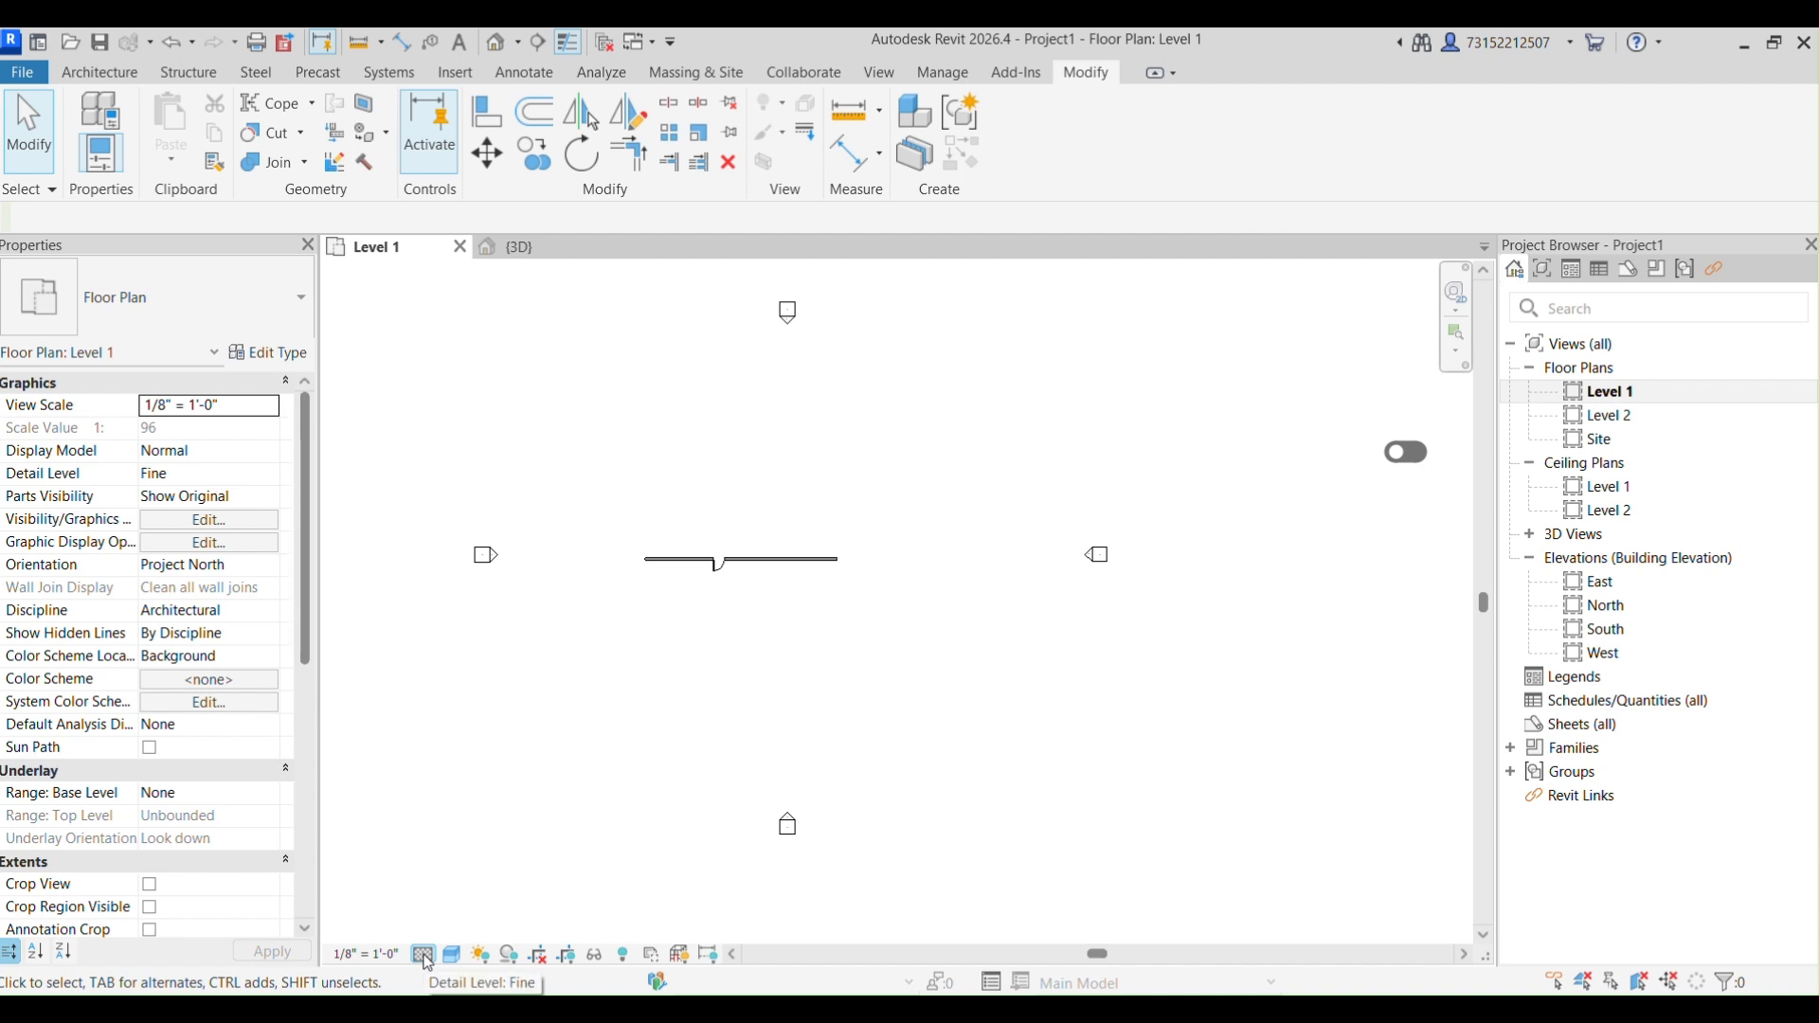
Set the Level 1 plan's detail level to Coarse.
{"action": "scroll", "coordinate": [701, 607], "scroll_direction": "up", "scroll_amount": 5}
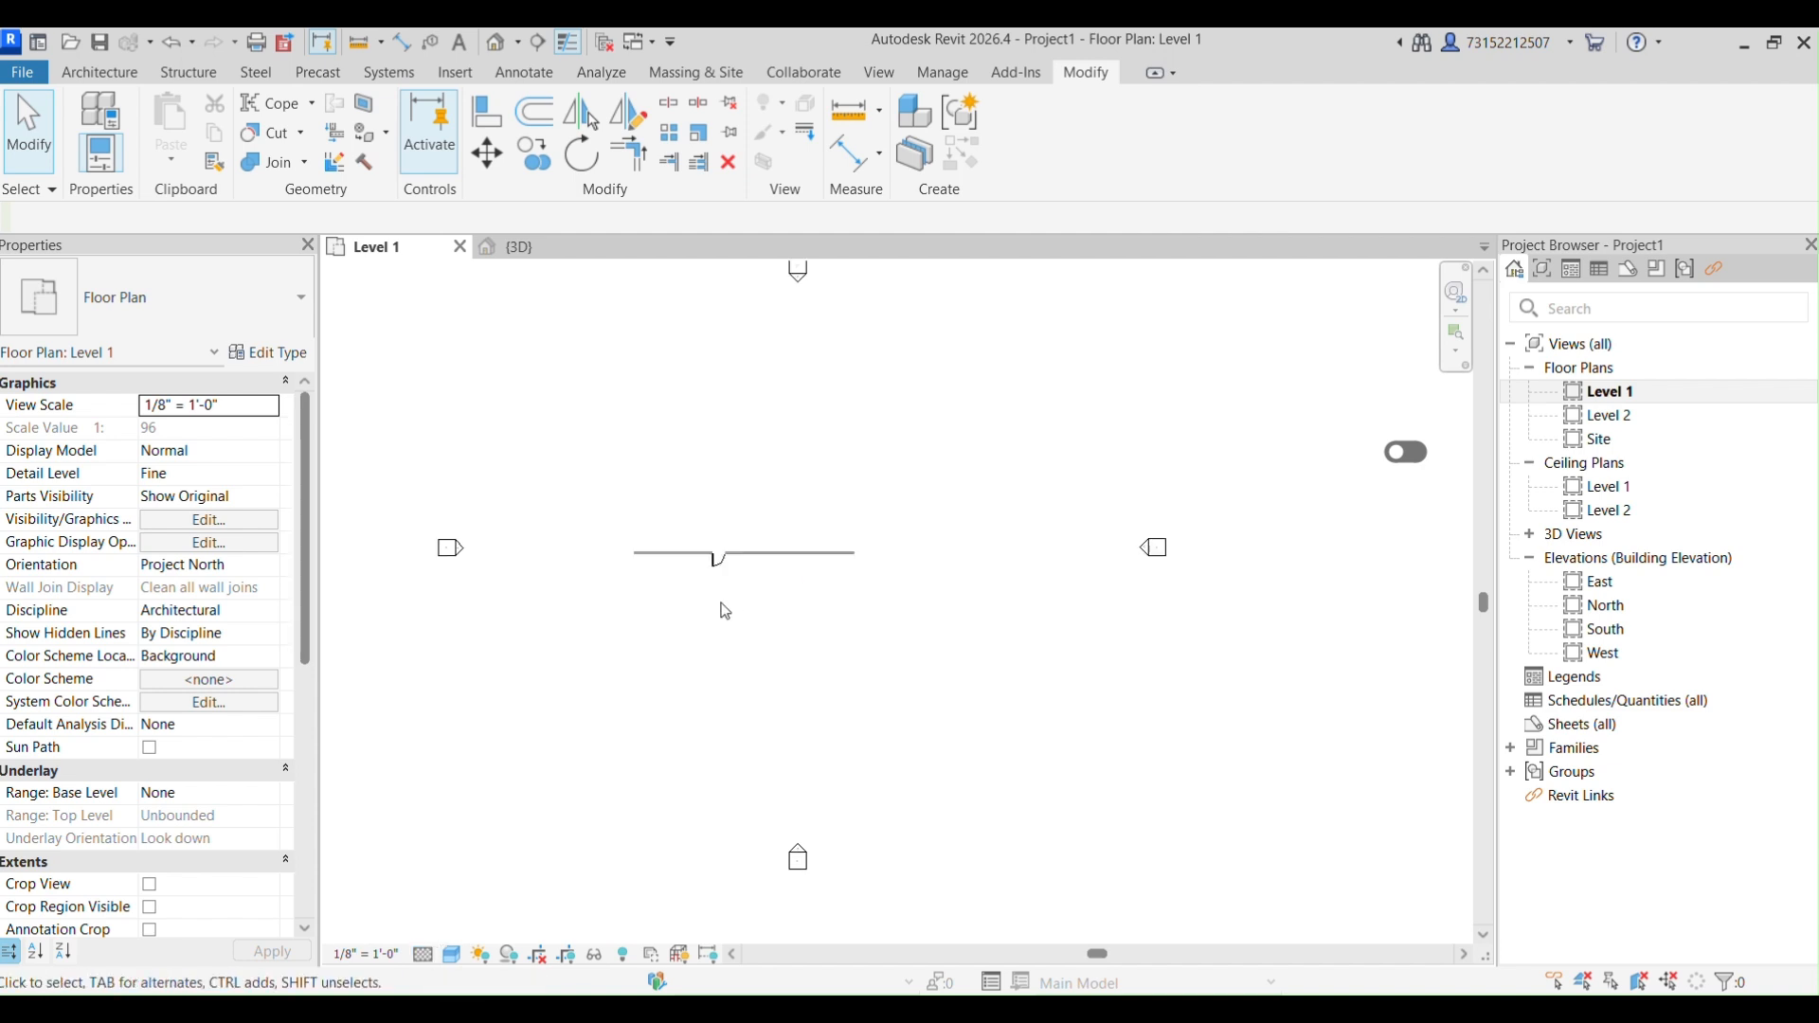
{"action": "middle_click_drag", "start_coordinate": [536, 513], "coordinate": [619, 532]}
{"action": "scroll", "coordinate": [632, 625], "scroll_direction": "up", "scroll_amount": 2}
{"action": "left_click", "coordinate": [423, 954]}
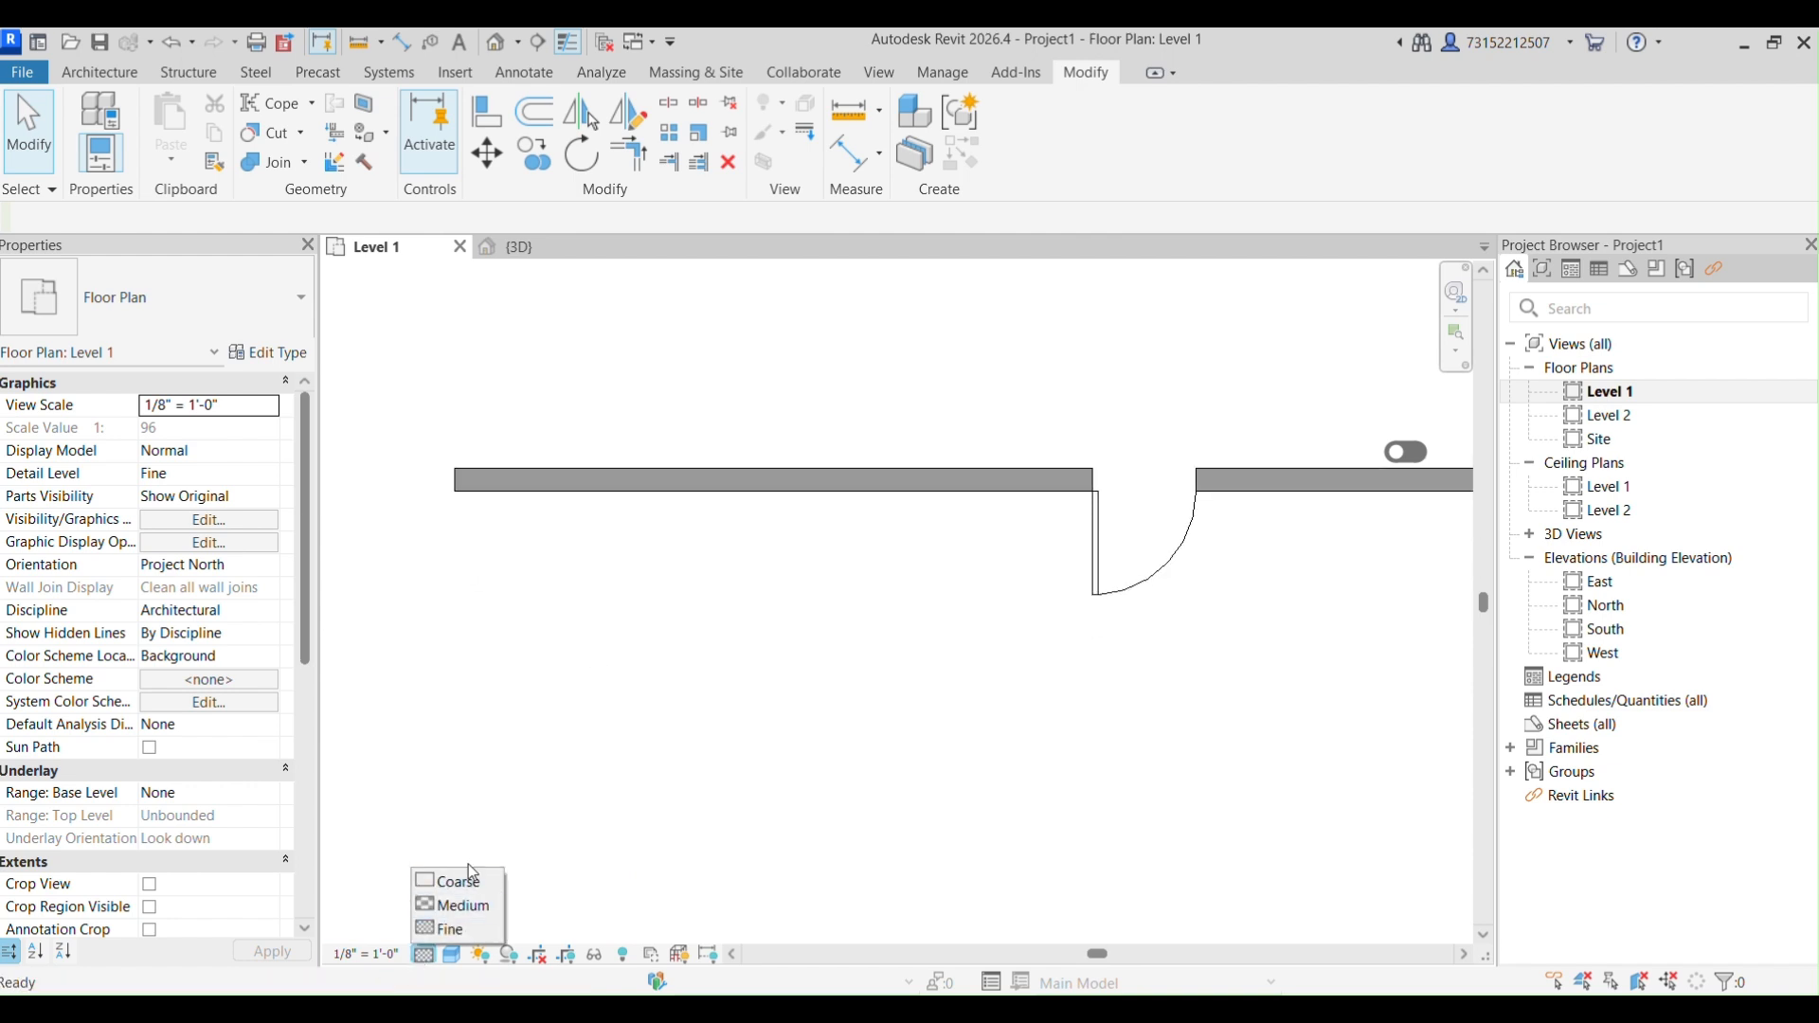
{"action": "left_click", "coordinate": [466, 877]}
Change the wall's type to Exterior - Brick and CMU on MTL. Stud.
{"action": "left_click", "coordinate": [513, 486]}
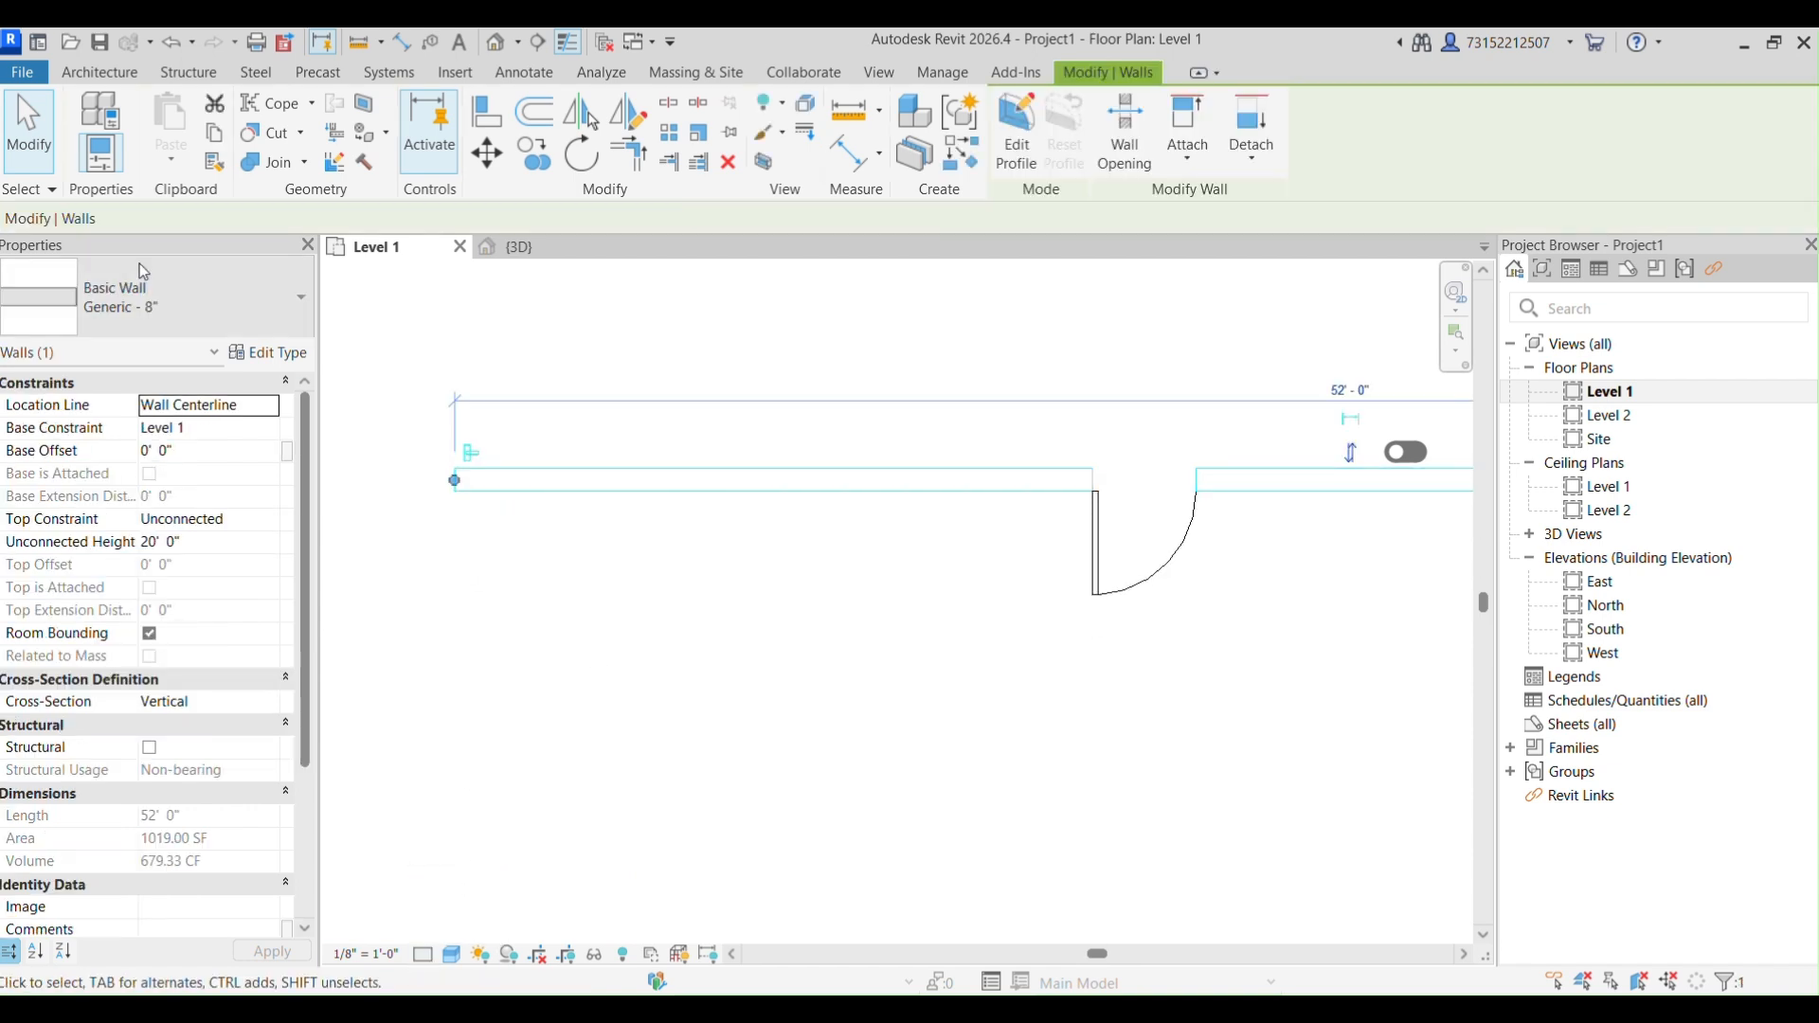
{"action": "left_click", "coordinate": [152, 286]}
{"action": "scroll", "coordinate": [76, 568], "scroll_direction": "up", "scroll_amount": 4}
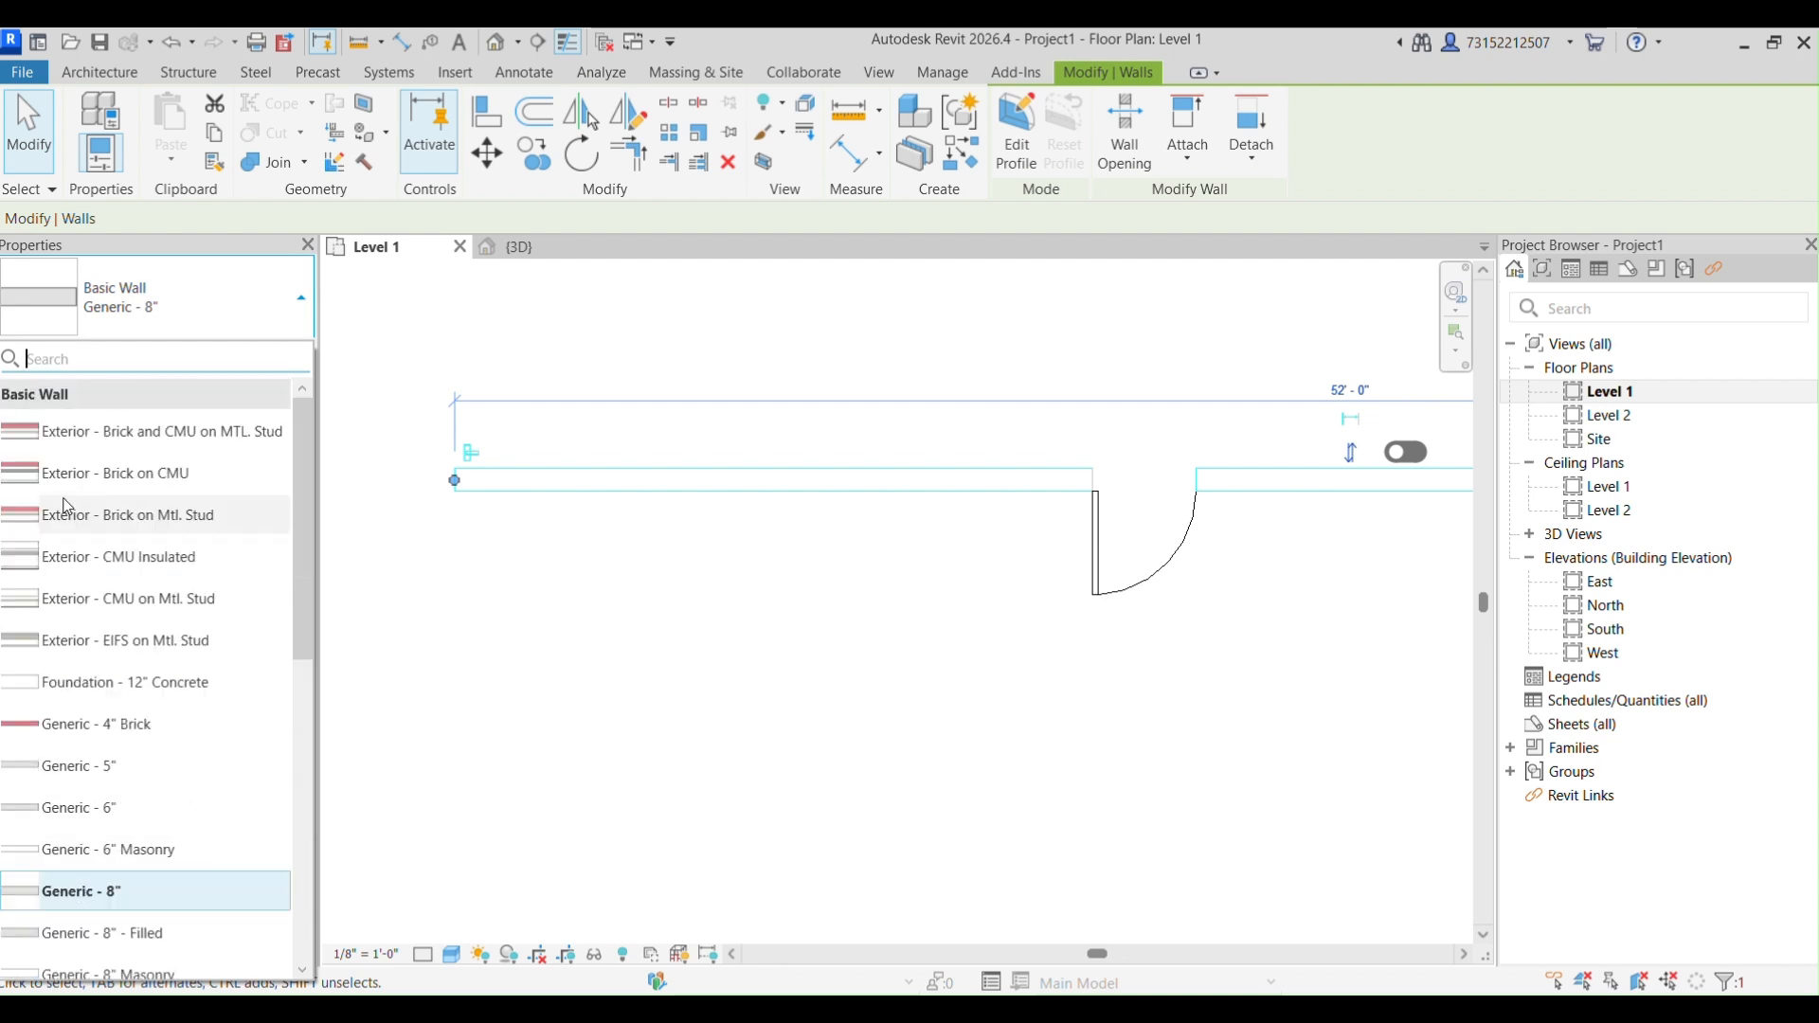
{"action": "left_click", "coordinate": [94, 433]}
{"action": "left_click", "coordinate": [729, 699]}
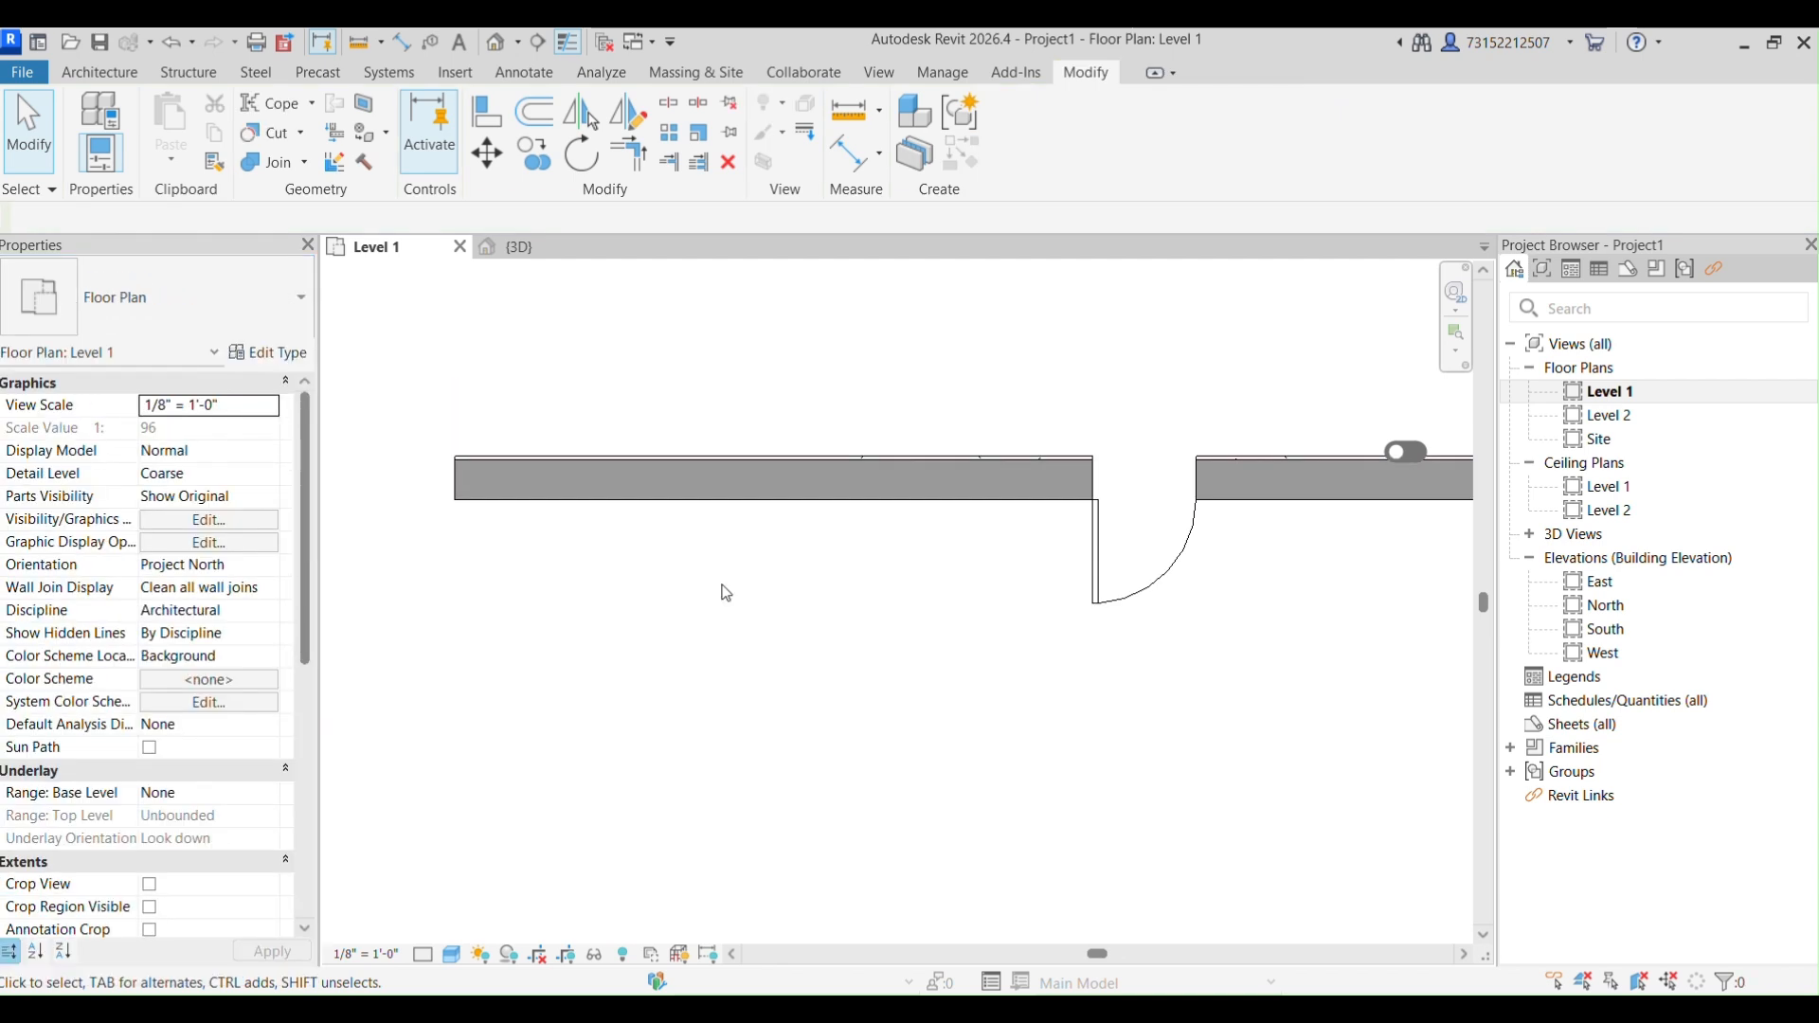
Try the Wireframe visual style in the Level 1 plan, then set it to Hidden Line.
{"action": "left_click", "coordinate": [913, 492]}
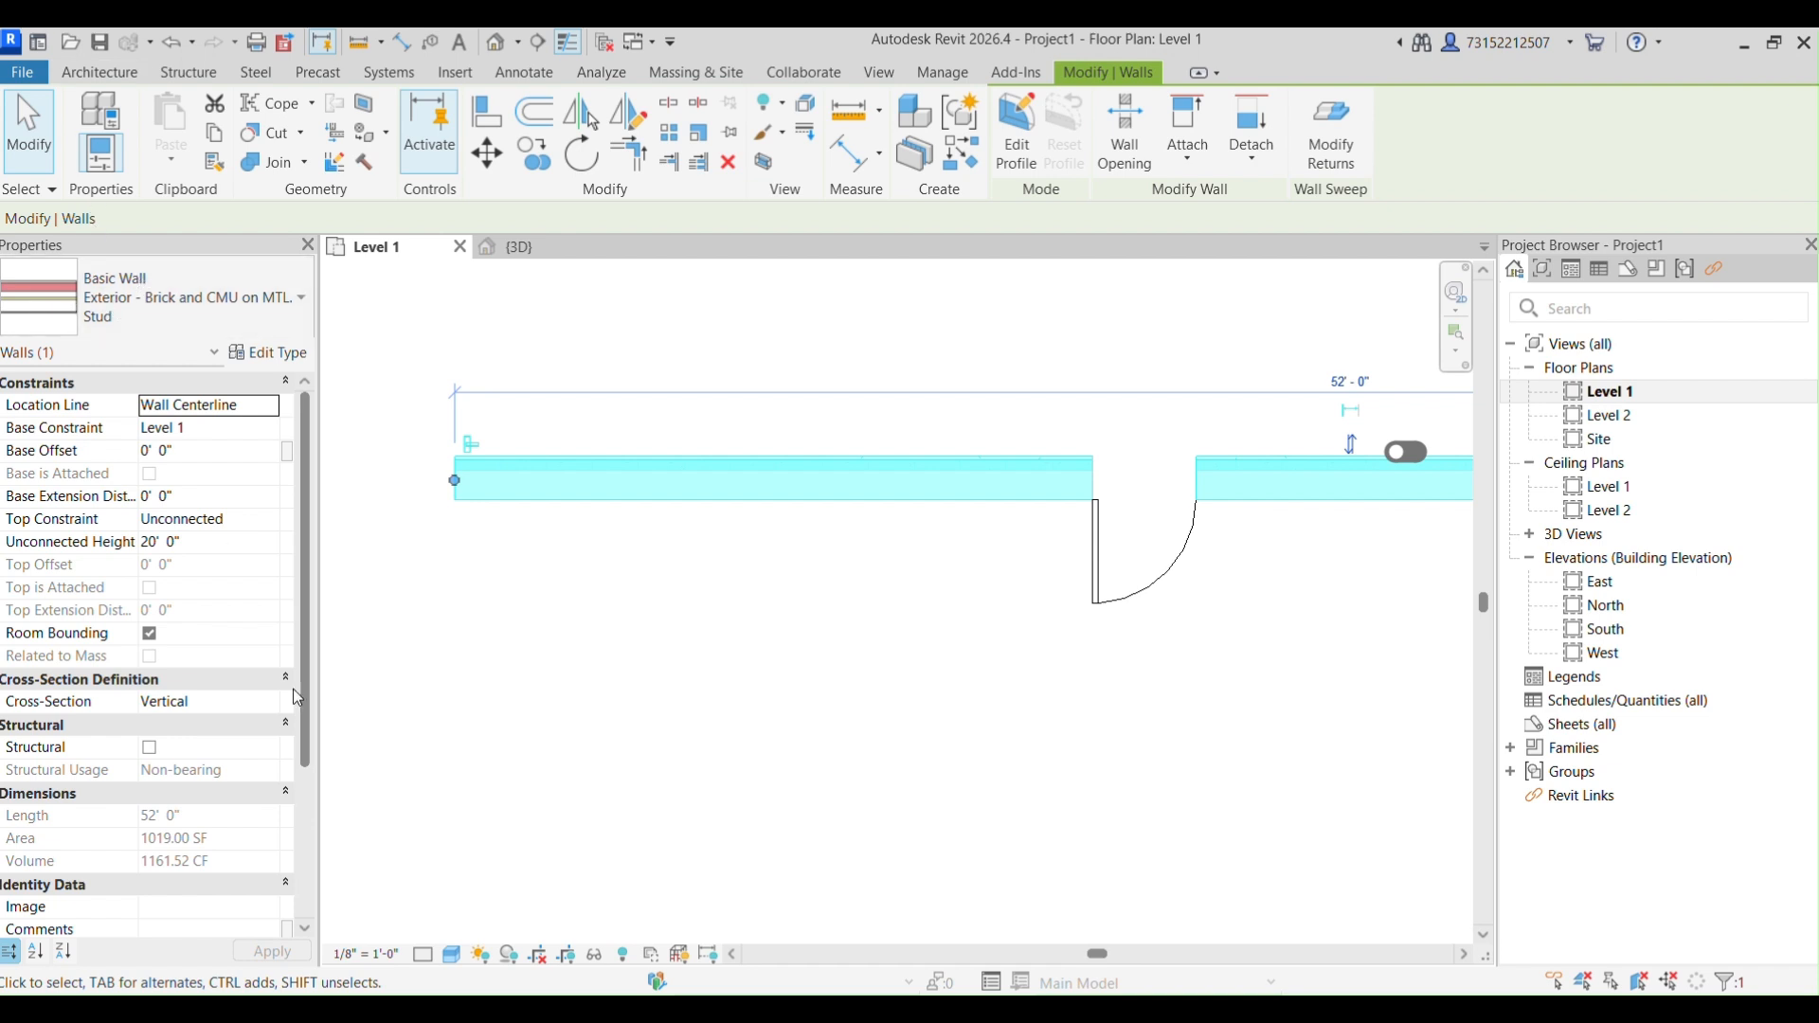
{"action": "left_click", "coordinate": [452, 954]}
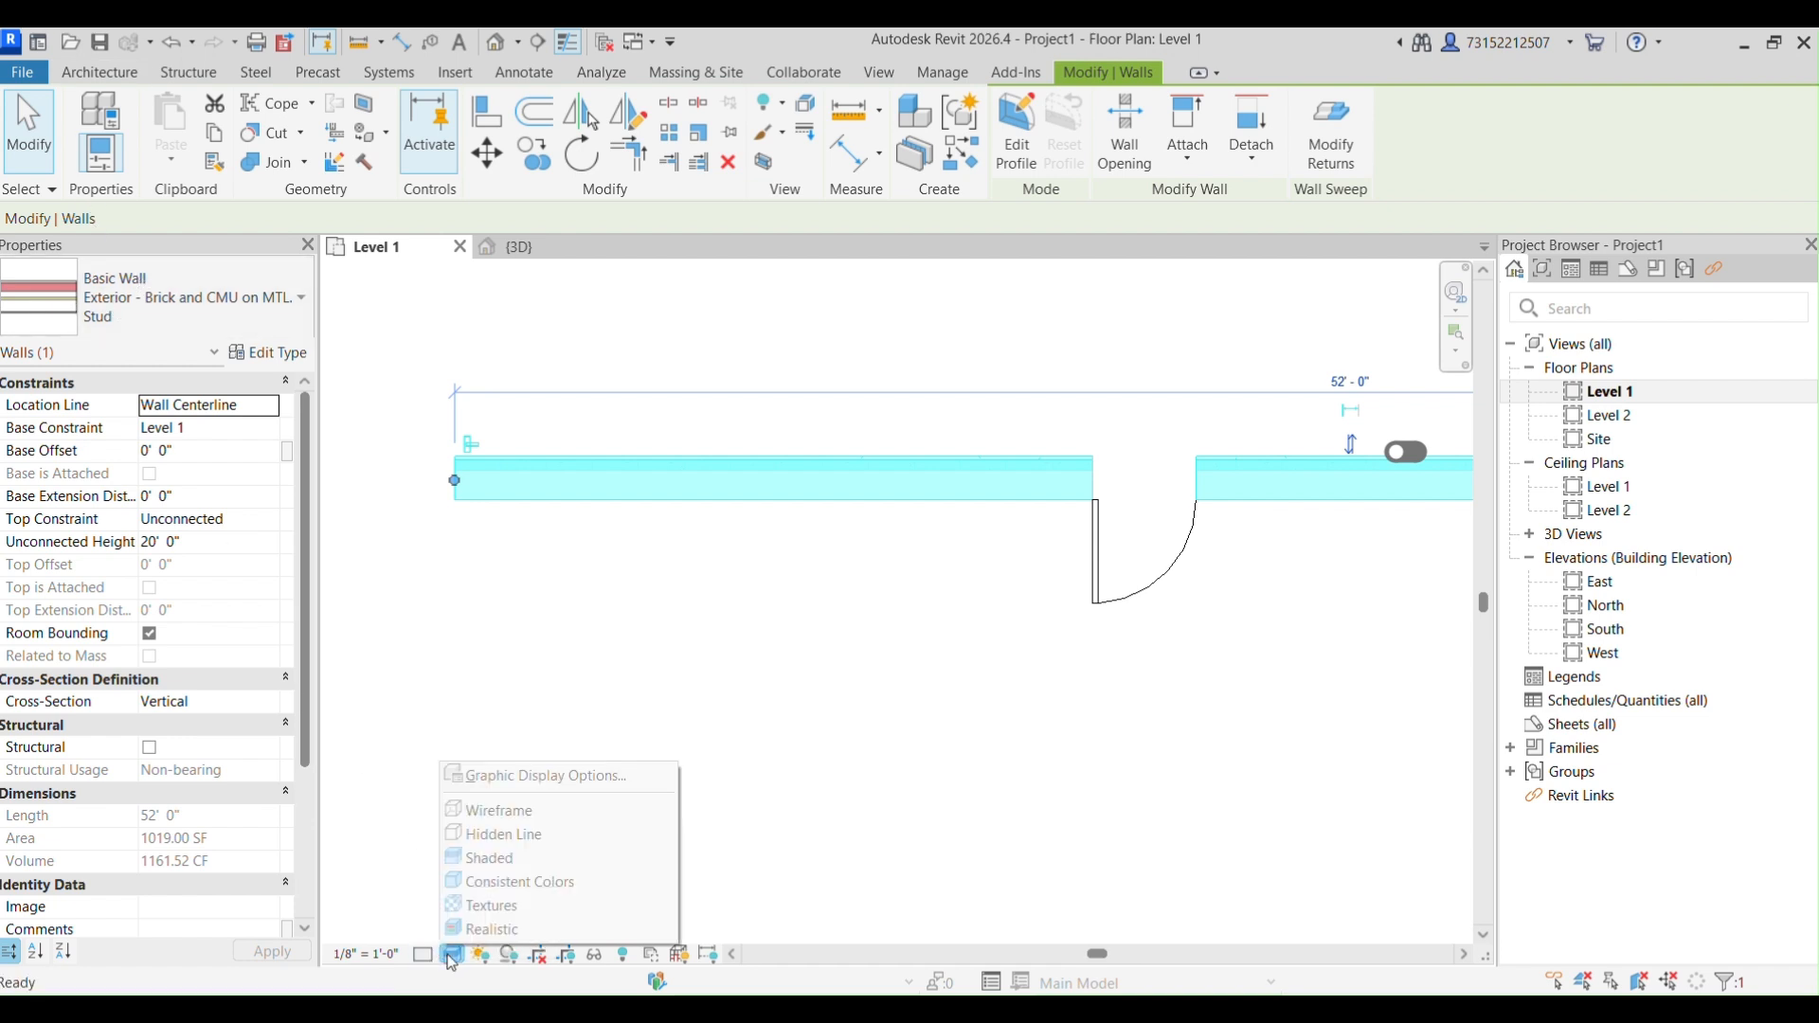
{"action": "left_click", "coordinate": [505, 835]}
{"action": "key", "text": "Escape"}
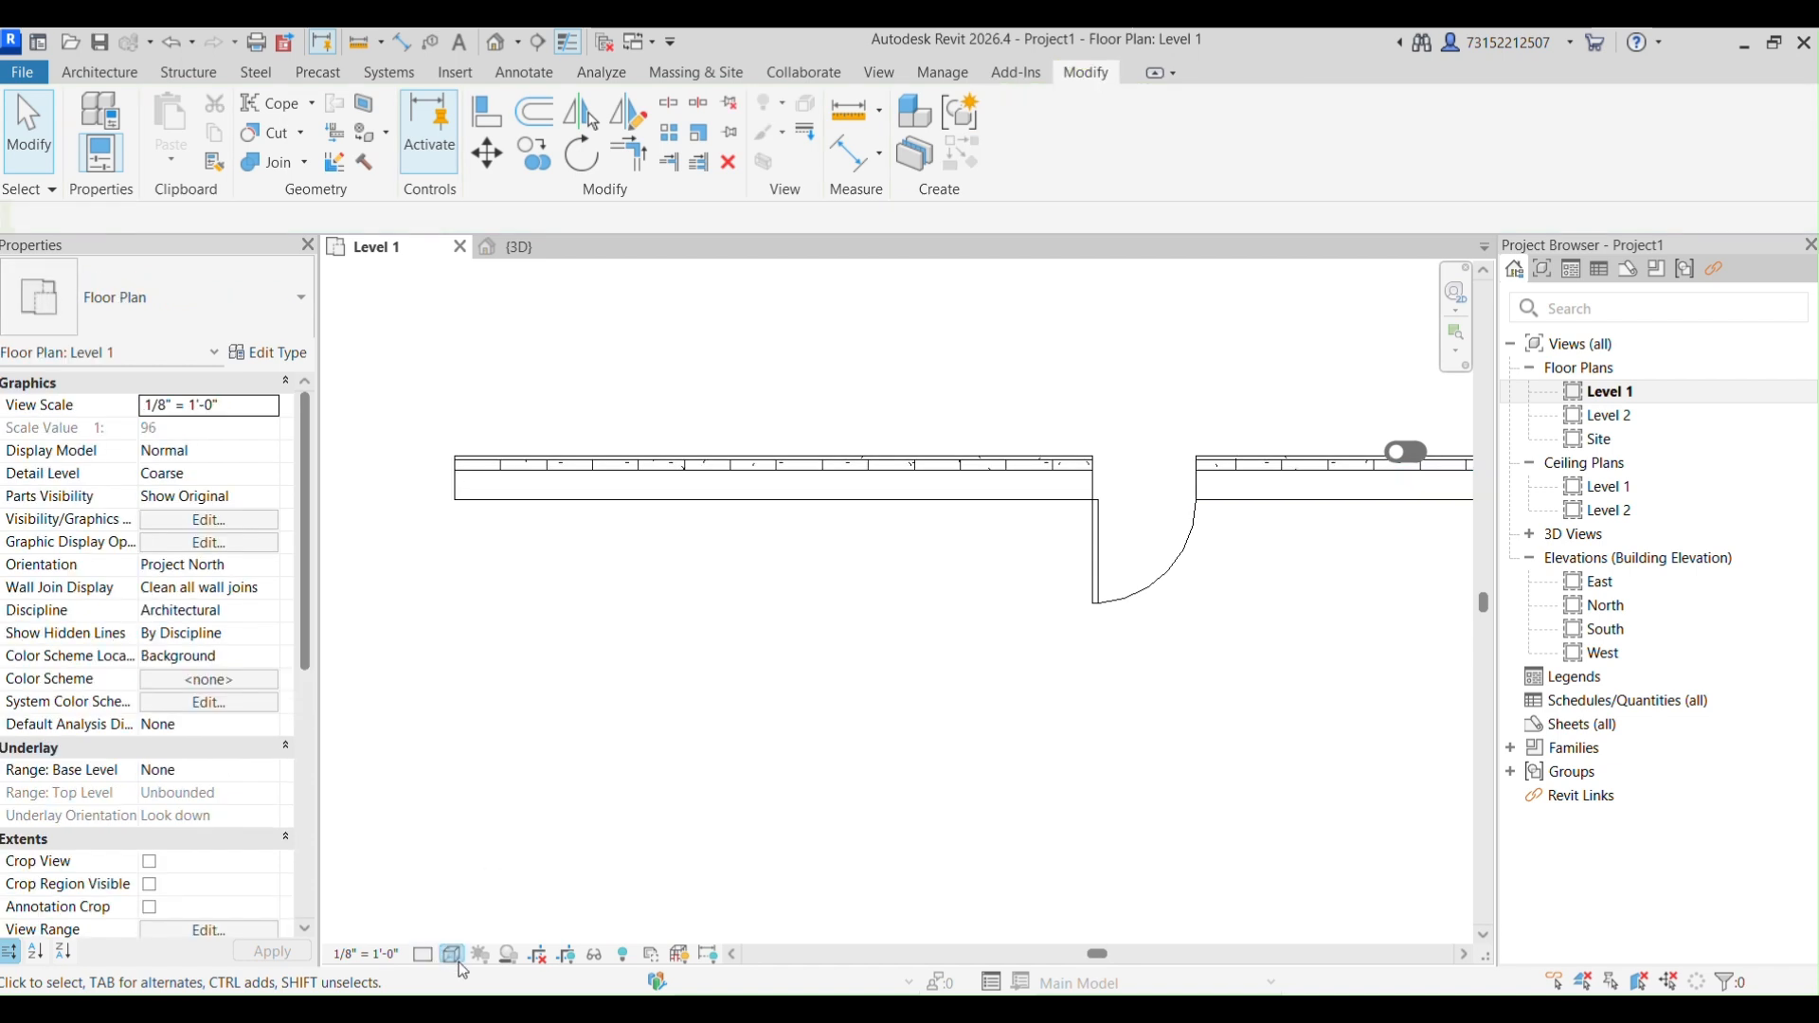
{"action": "left_click", "coordinate": [452, 954]}
{"action": "left_click", "coordinate": [518, 852]}
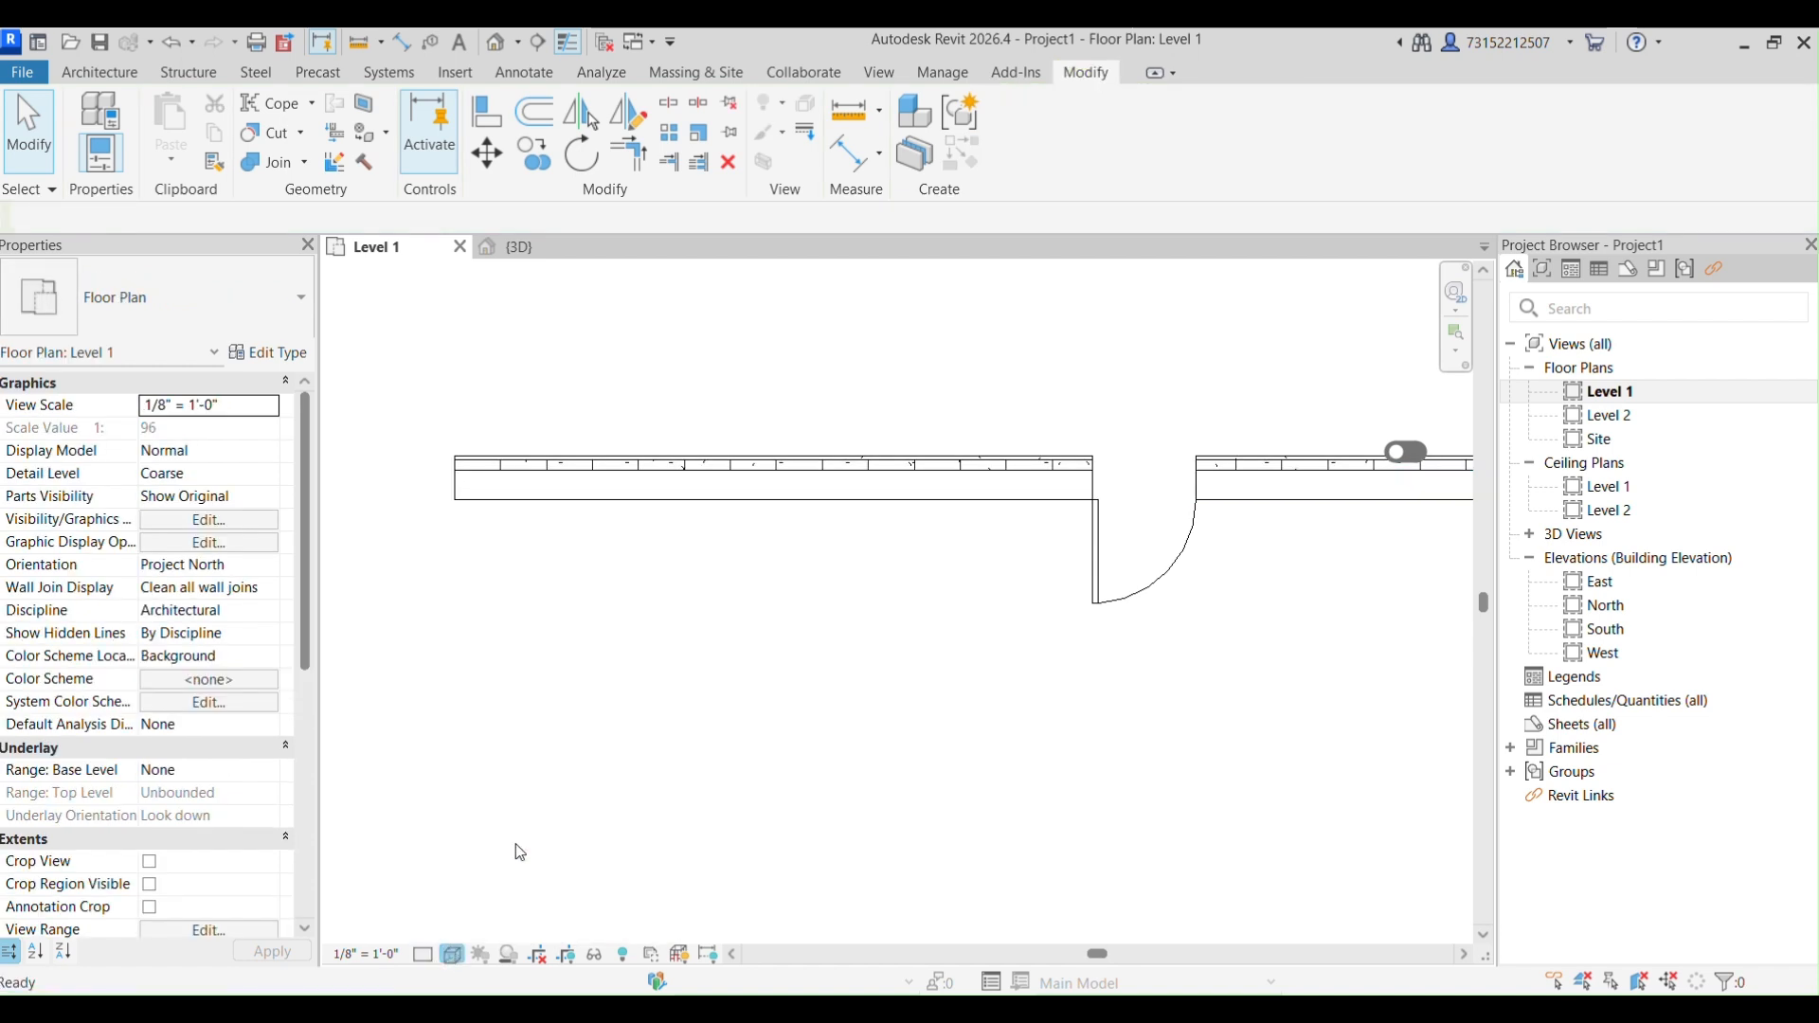
Set the Level 1 plan's detail level to Medium.
{"action": "middle_click_drag", "start_coordinate": [487, 845], "coordinate": [458, 757]}
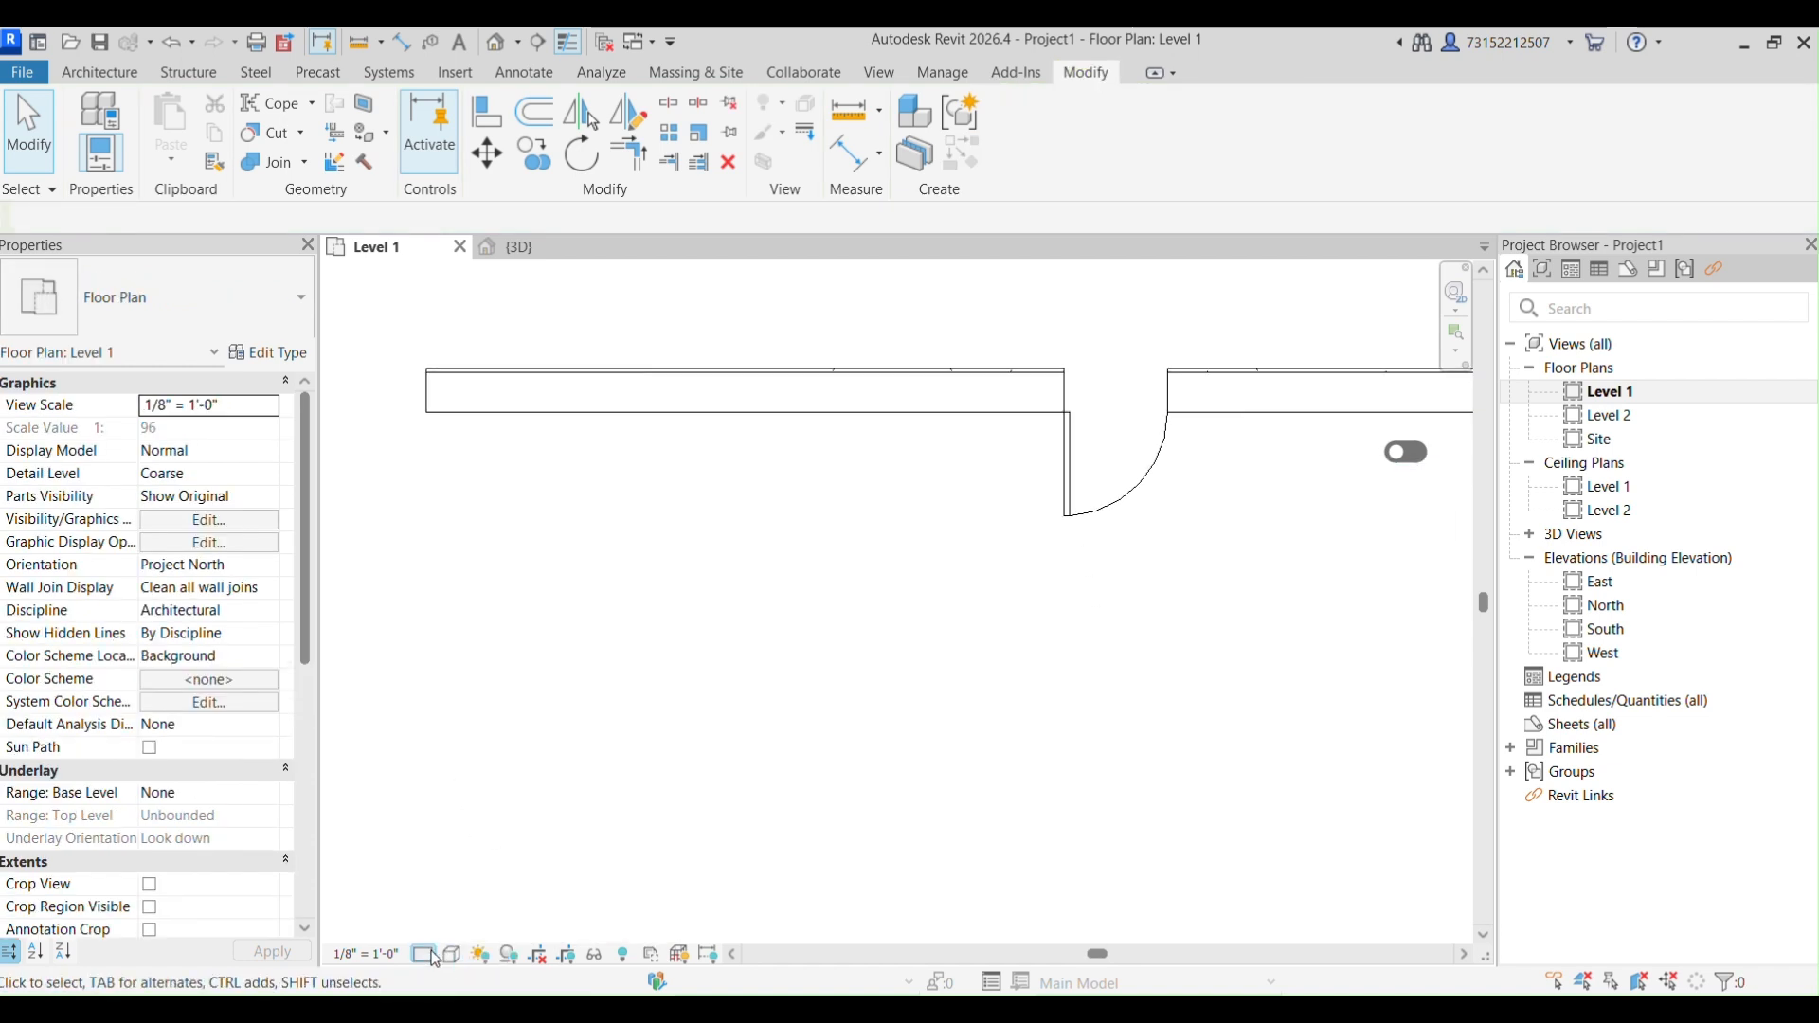
{"action": "left_click", "coordinate": [425, 954]}
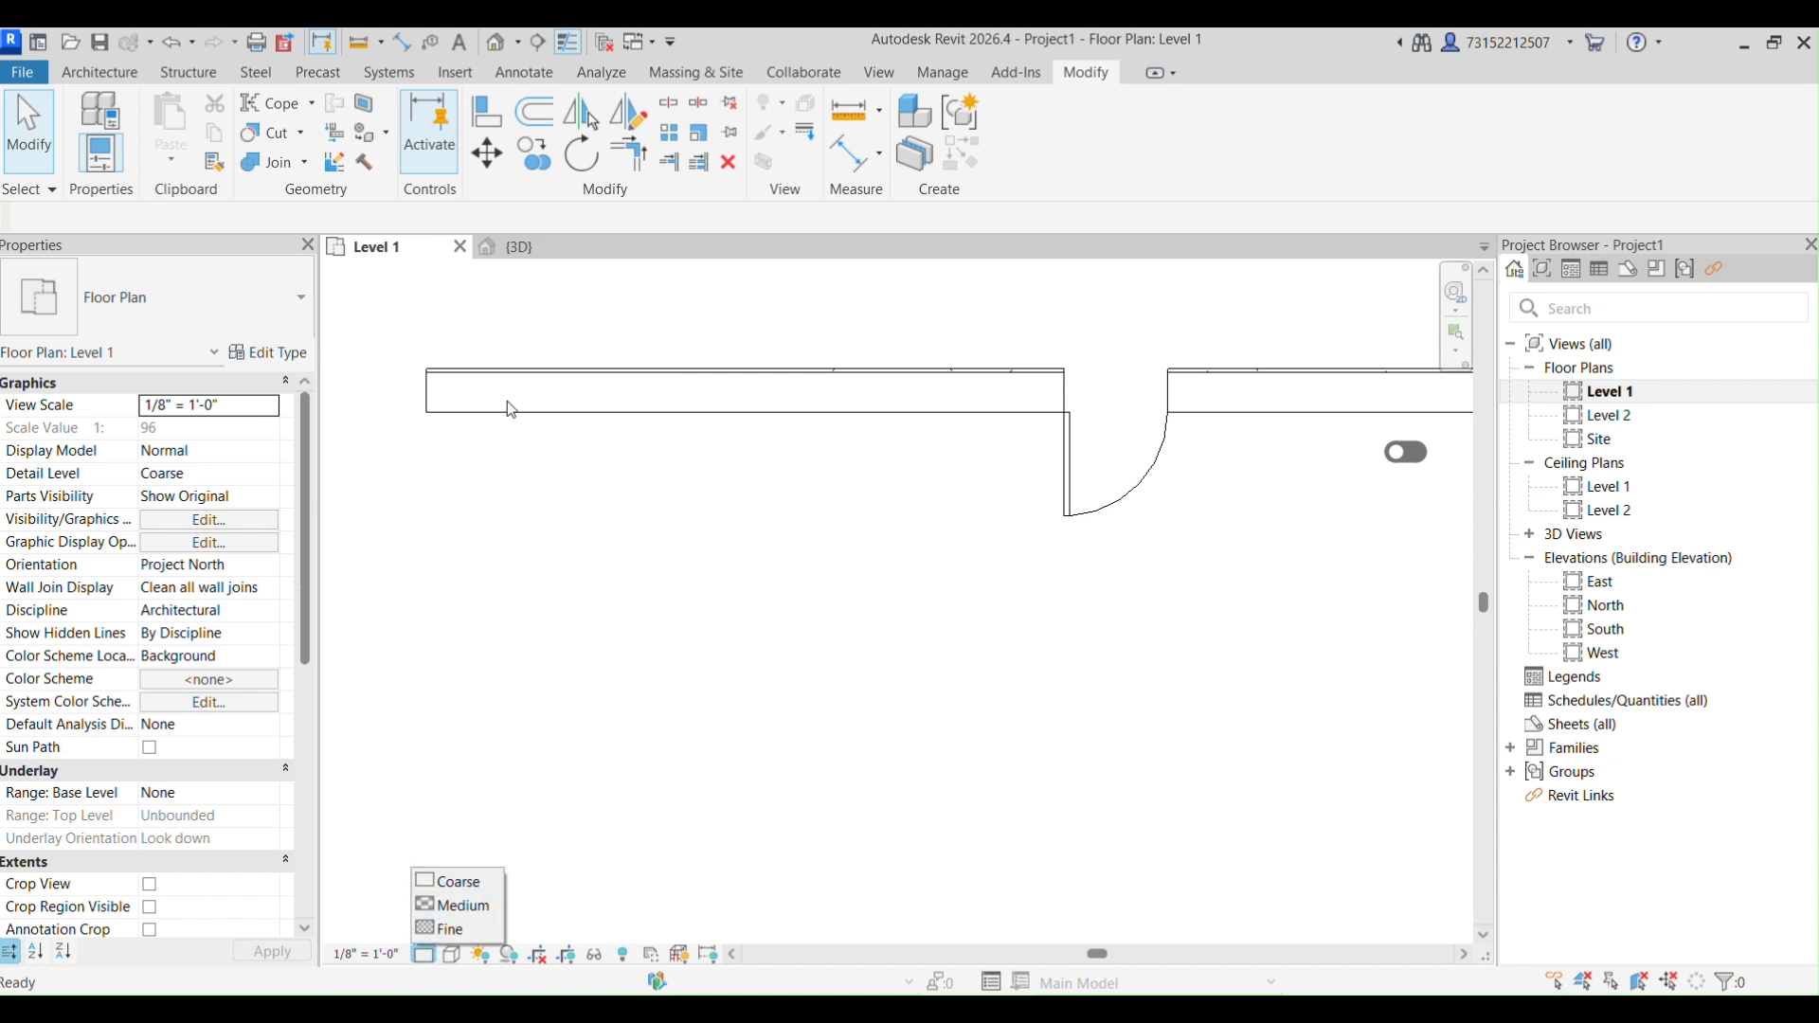
{"action": "left_click", "coordinate": [676, 560]}
{"action": "scroll", "coordinate": [569, 414], "scroll_direction": "up", "scroll_amount": 2}
{"action": "middle_click_drag", "start_coordinate": [572, 418], "coordinate": [563, 568]}
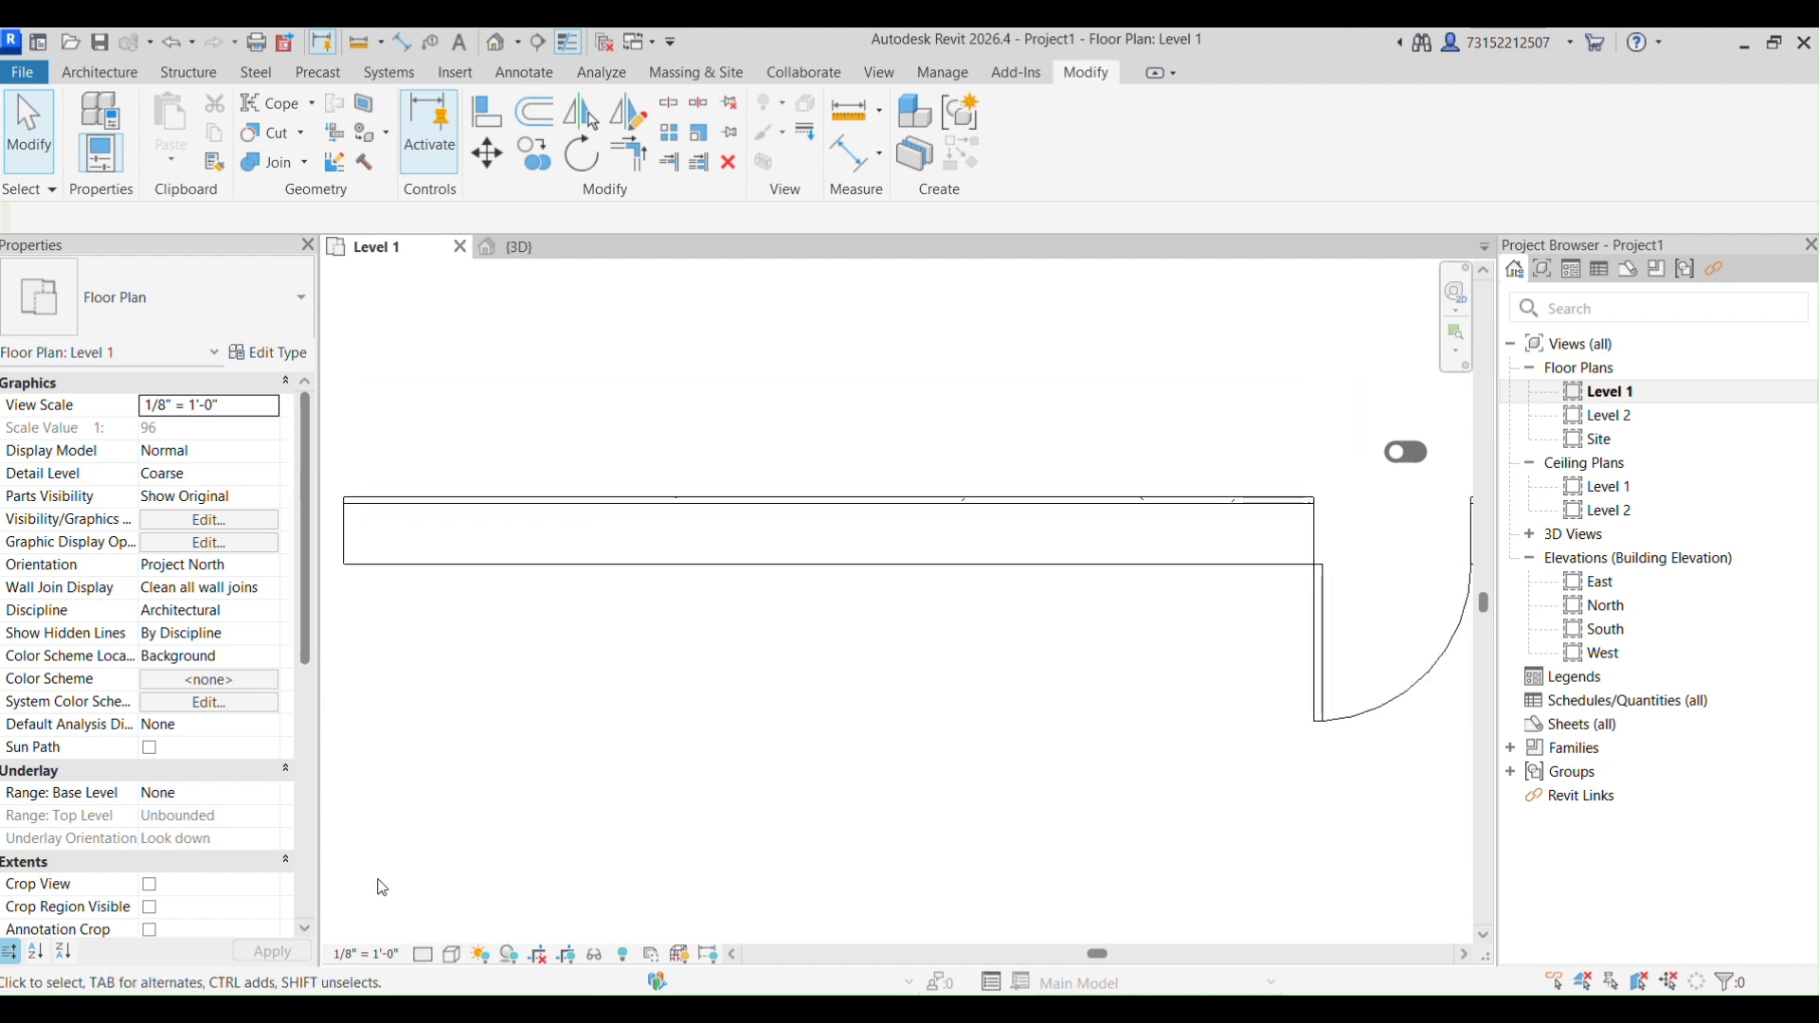
{"action": "left_click", "coordinate": [426, 959]}
{"action": "left_click", "coordinate": [470, 908]}
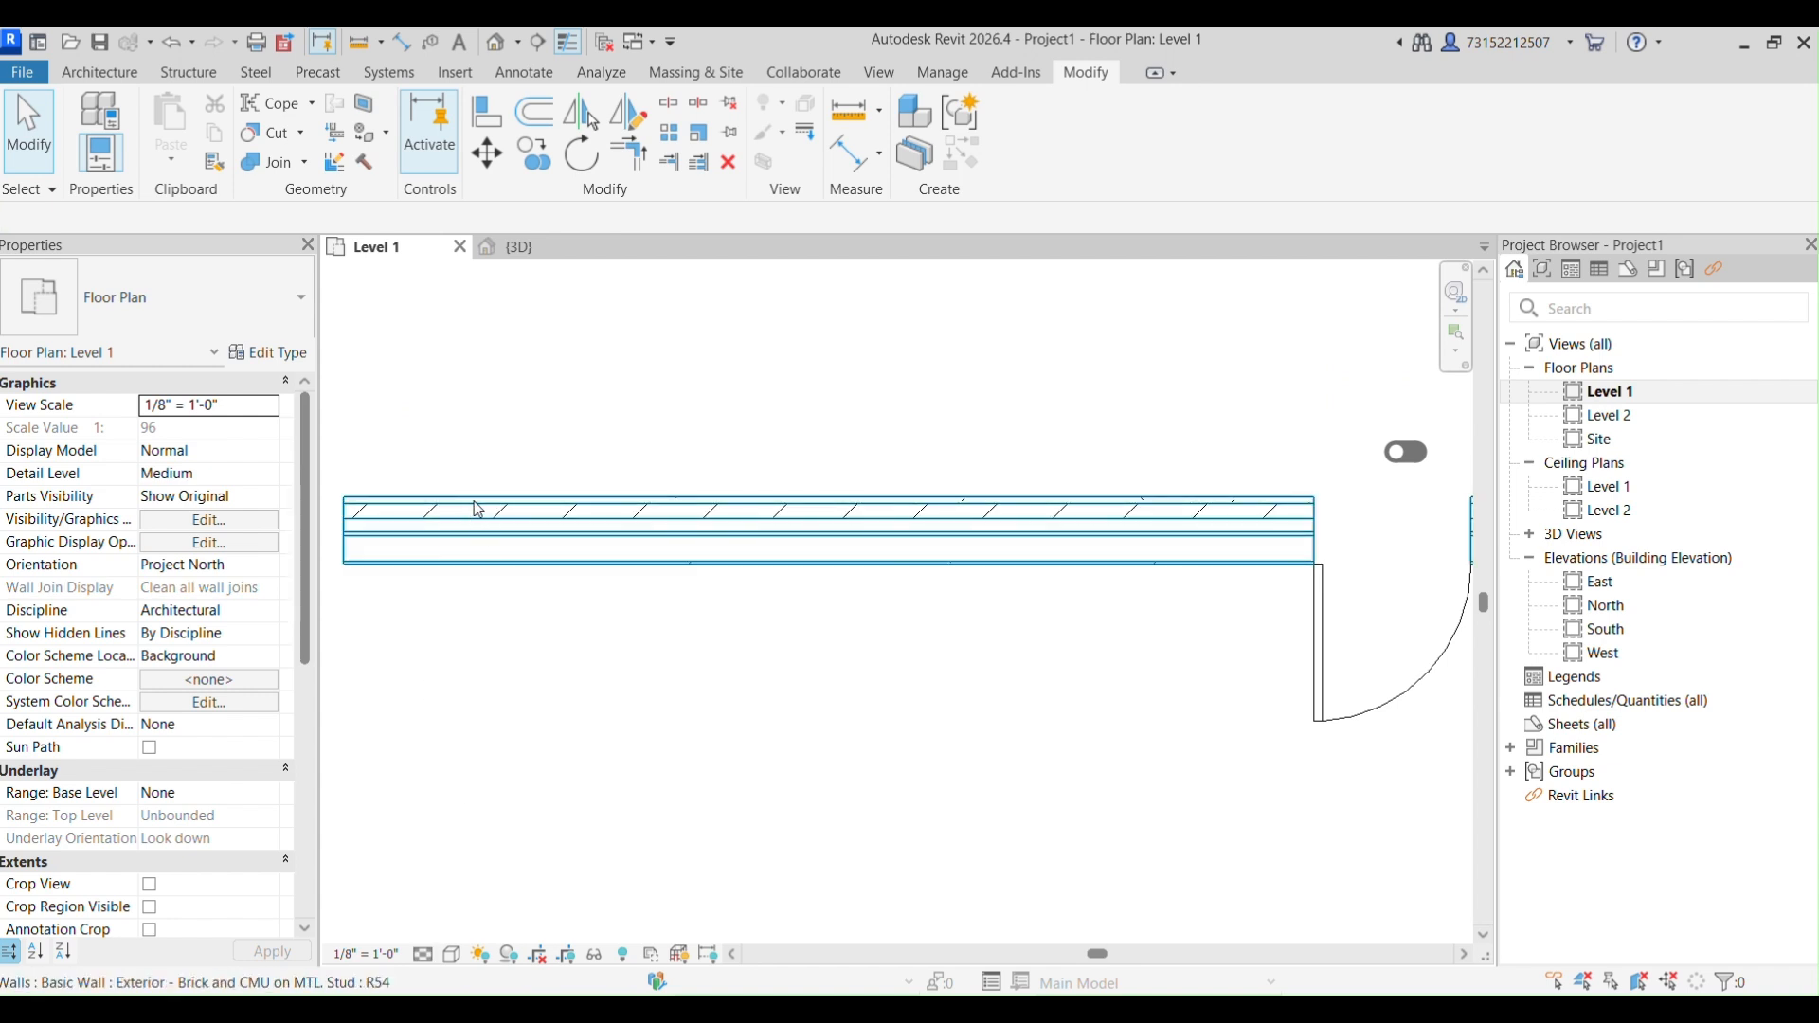
Compare the Fine and Medium detail levels on the wall in the Level 1 plan, finishing with Fine.
{"action": "left_click", "coordinate": [426, 957]}
{"action": "left_click", "coordinate": [447, 928]}
{"action": "left_click", "coordinate": [423, 957]}
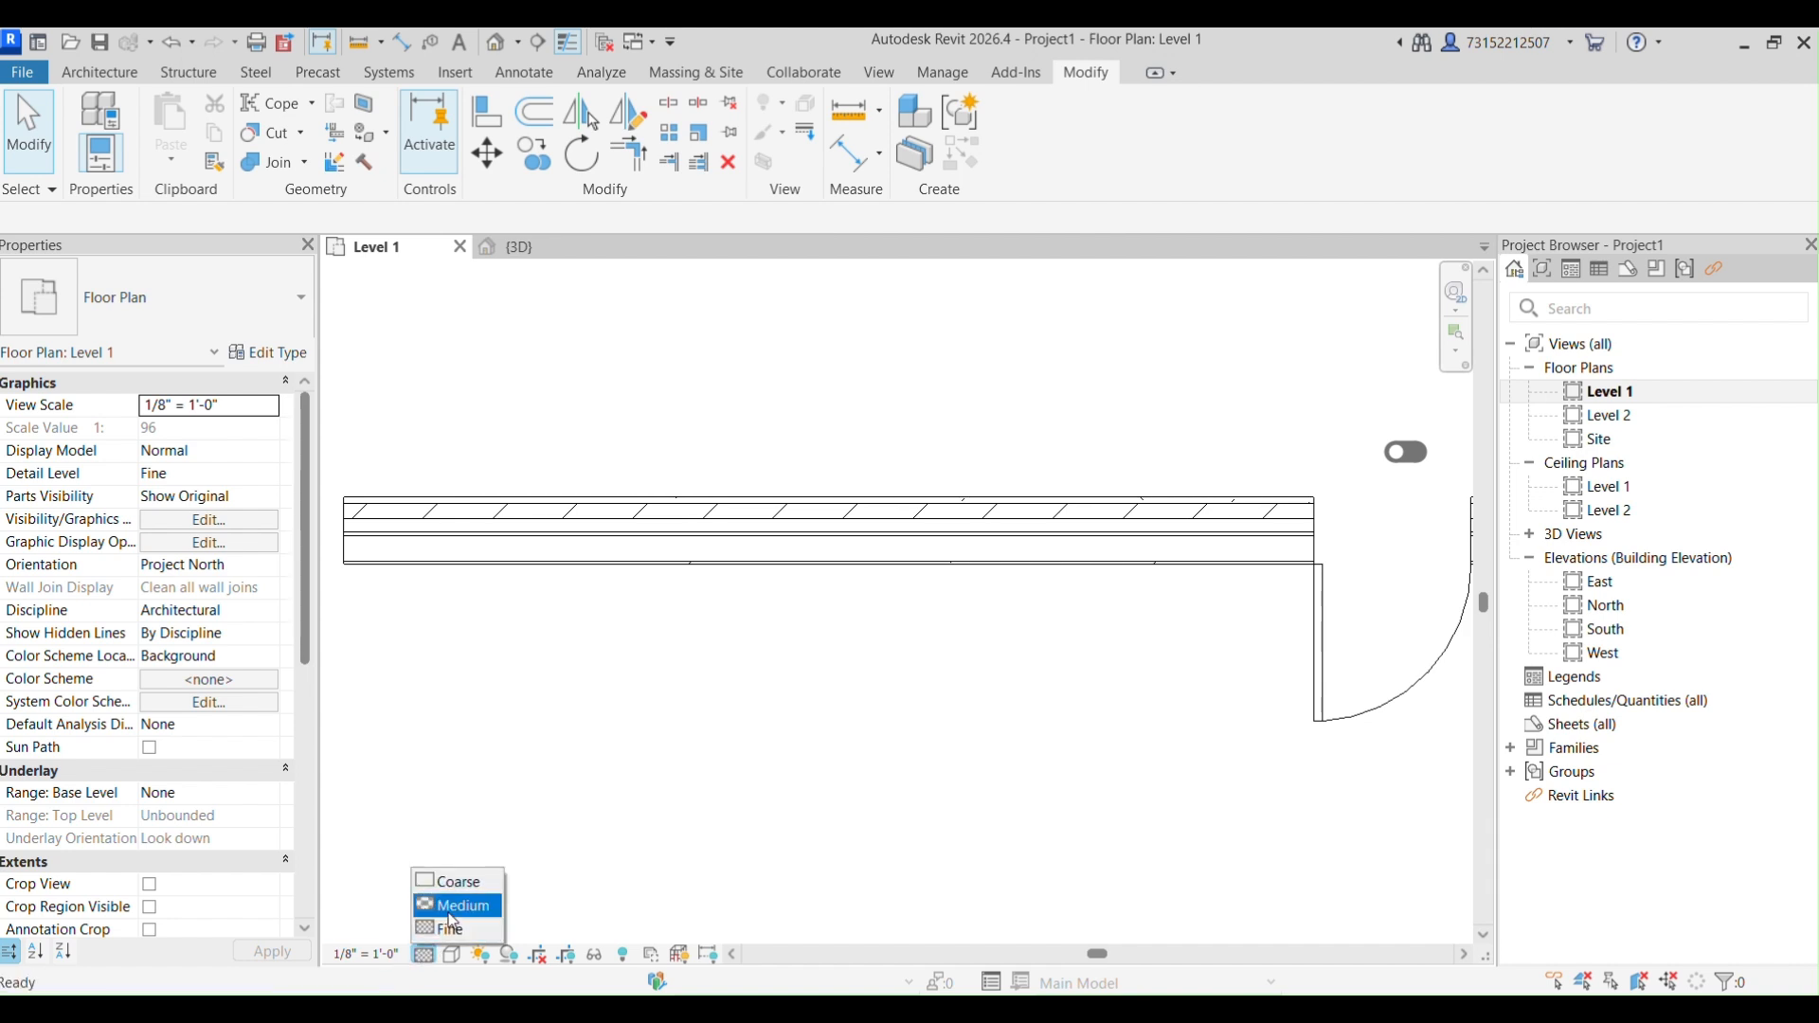
{"action": "left_click", "coordinate": [447, 912]}
{"action": "left_click", "coordinate": [424, 954]}
{"action": "left_click", "coordinate": [449, 928]}
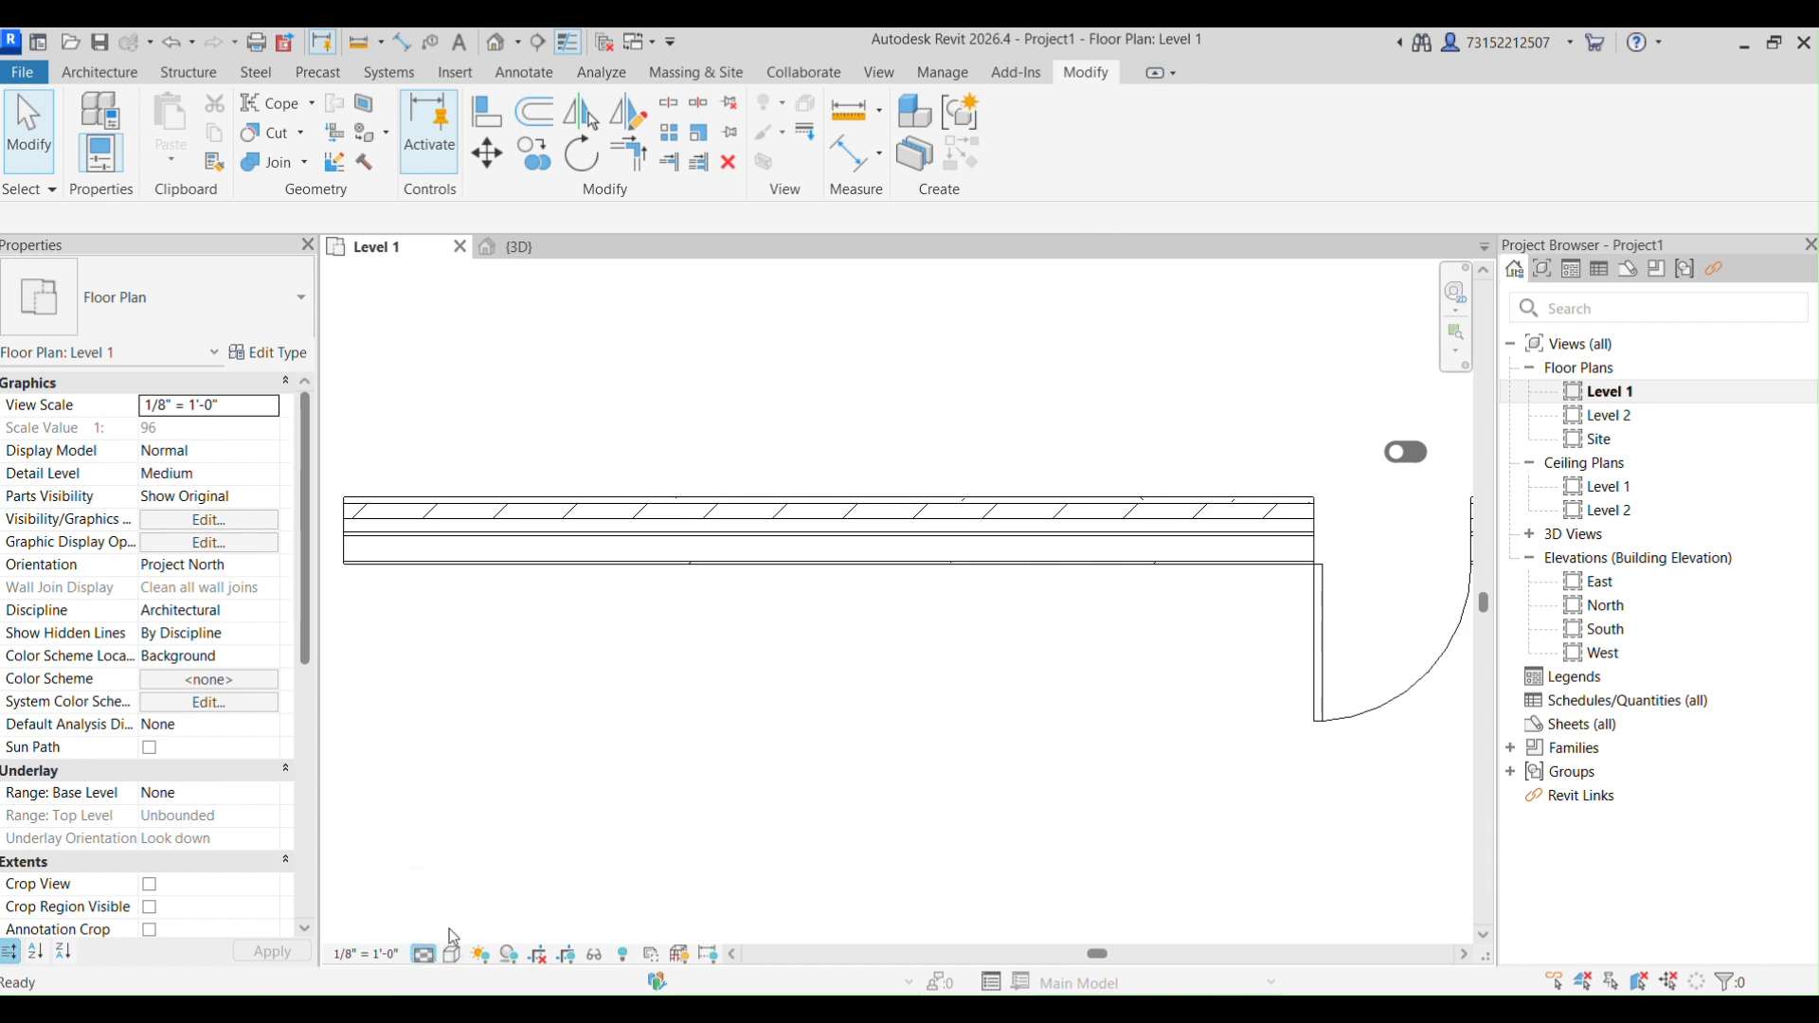
{"action": "left_click", "coordinate": [424, 955]}
{"action": "left_click", "coordinate": [448, 912]}
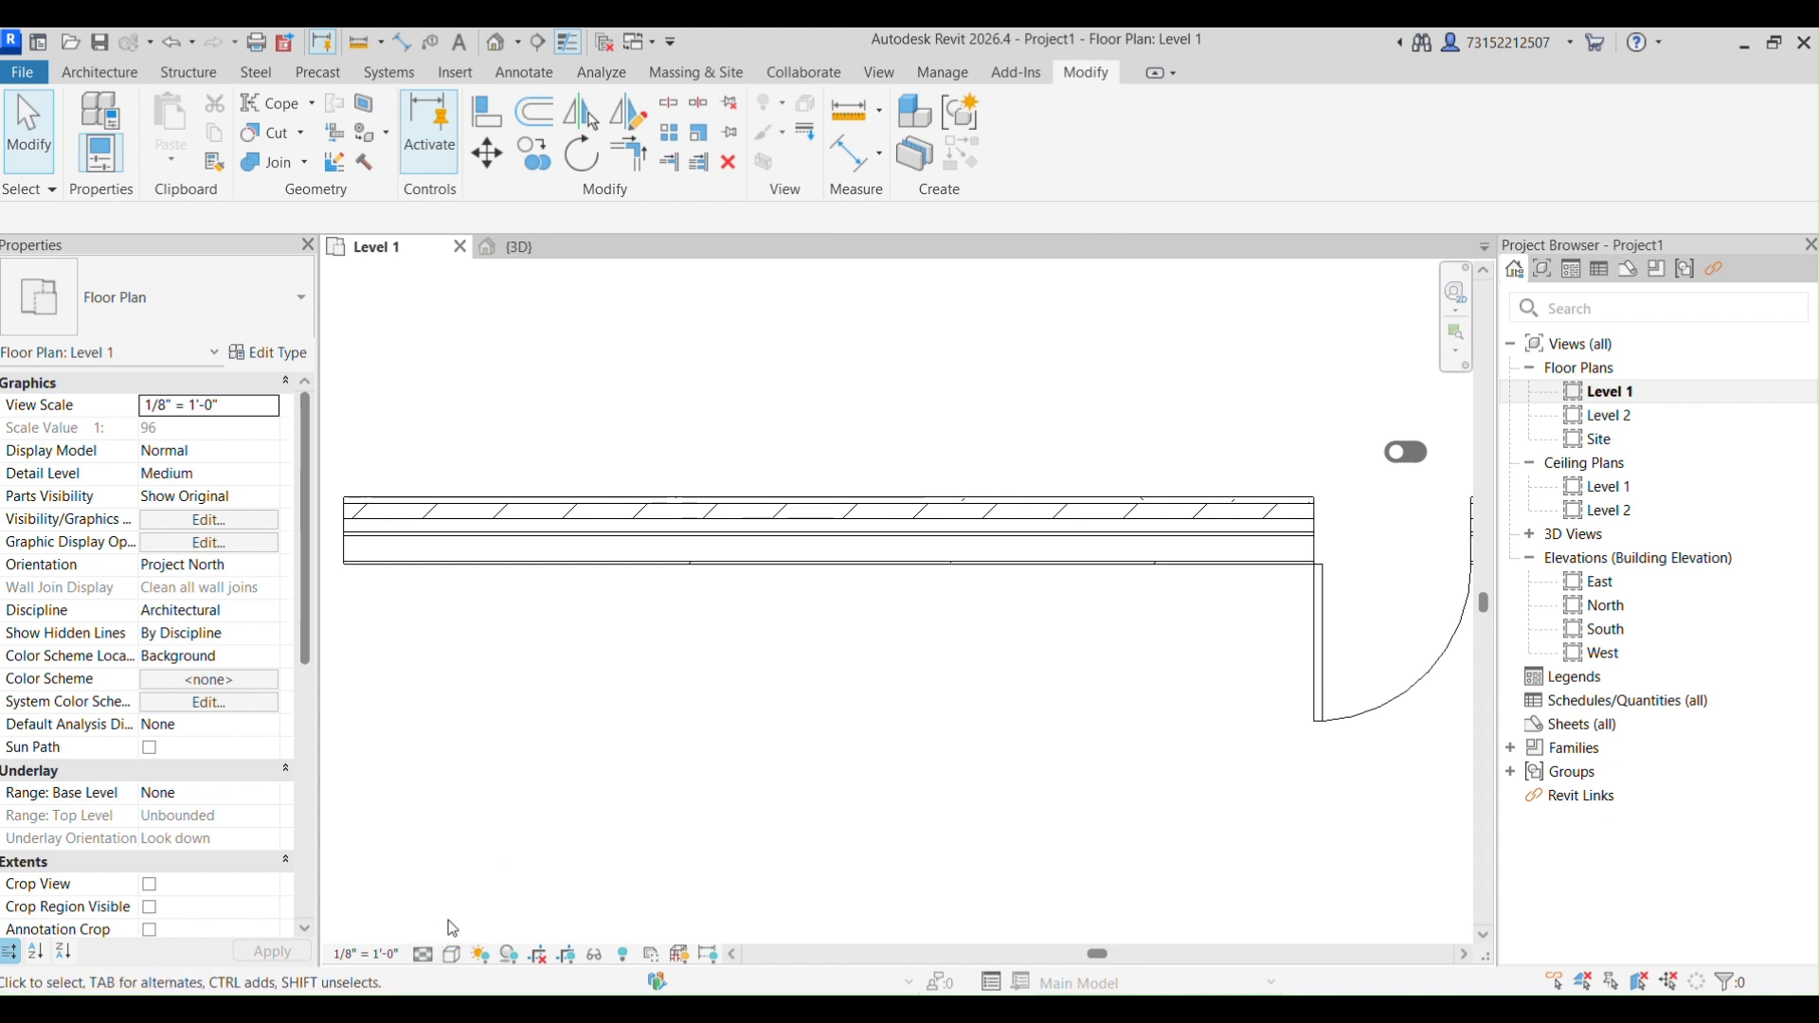
{"action": "left_click", "coordinate": [424, 955]}
{"action": "left_click", "coordinate": [452, 930]}
Set the Level 1 plan's visual style to Wireframe and examine the wall's layers at its end.
{"action": "left_click", "coordinate": [453, 954]}
{"action": "left_click", "coordinate": [455, 960]}
{"action": "left_click", "coordinate": [461, 959]}
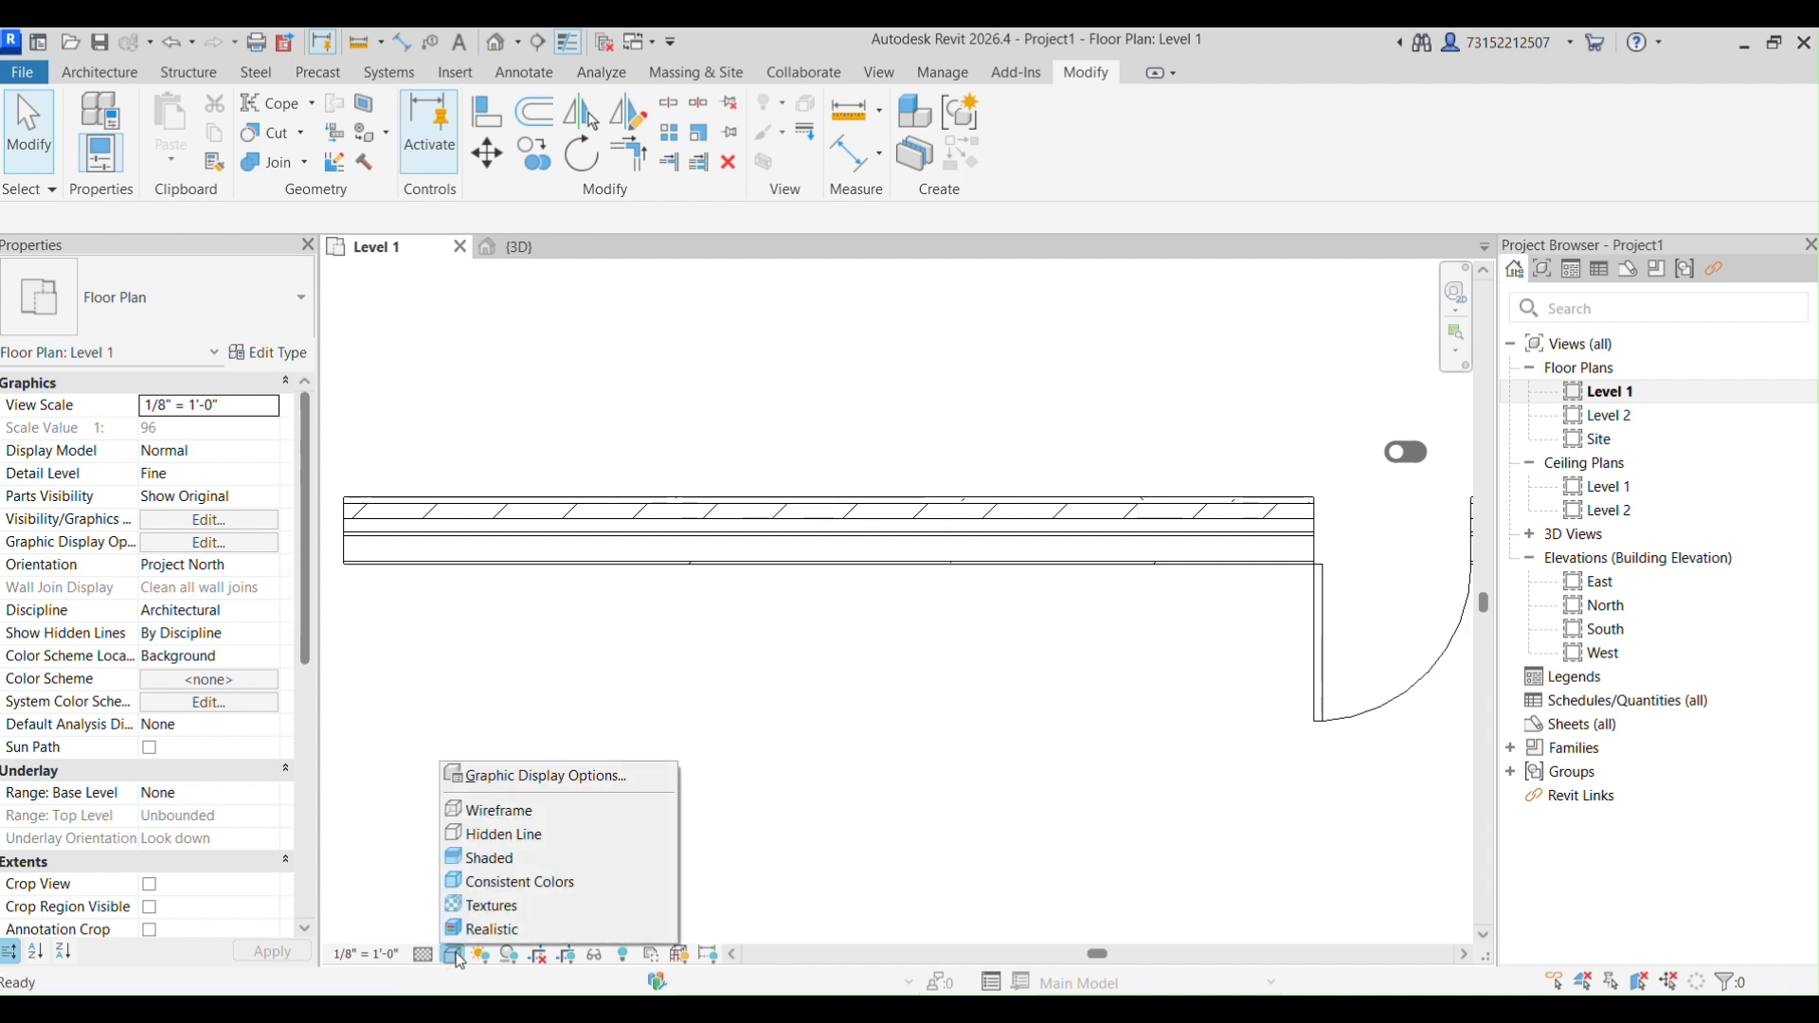
{"action": "left_click", "coordinate": [689, 935]}
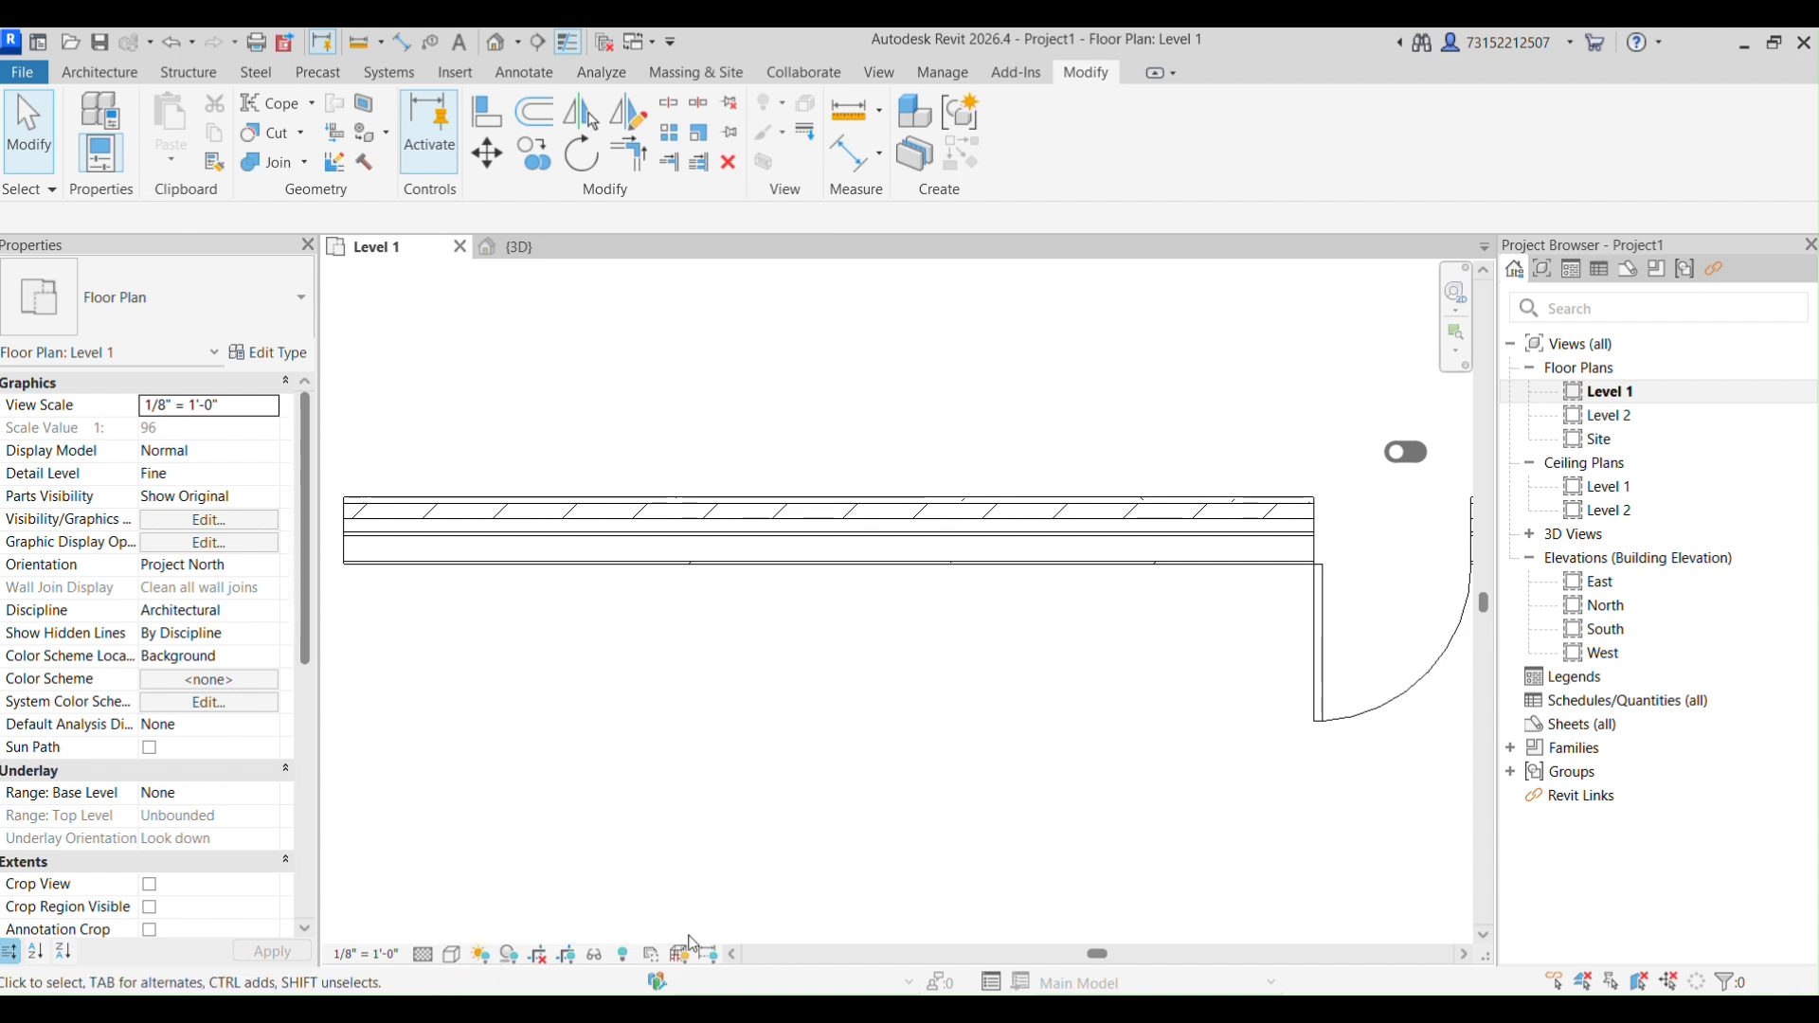
{"action": "left_click", "coordinate": [455, 955]}
{"action": "left_click", "coordinate": [538, 808]}
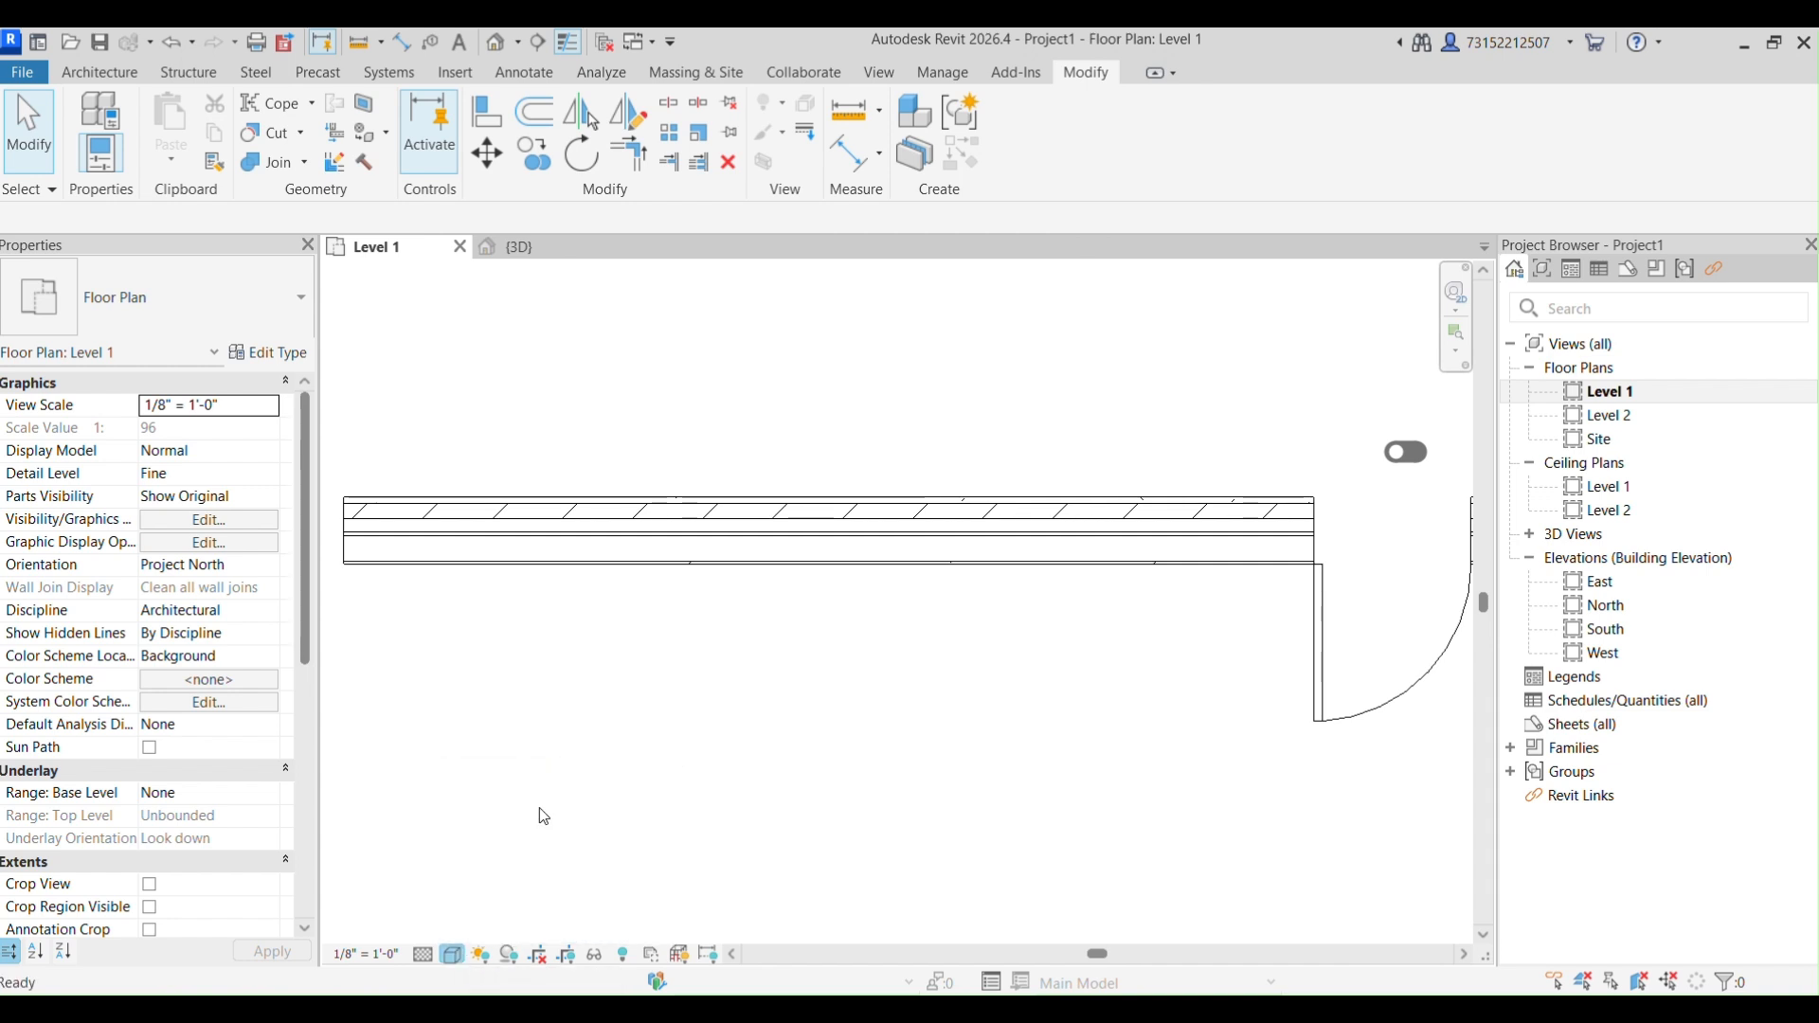
{"action": "scroll", "coordinate": [389, 519], "scroll_direction": "up", "scroll_amount": 3}
{"action": "middle_click_drag", "start_coordinate": [396, 519], "coordinate": [599, 551]}
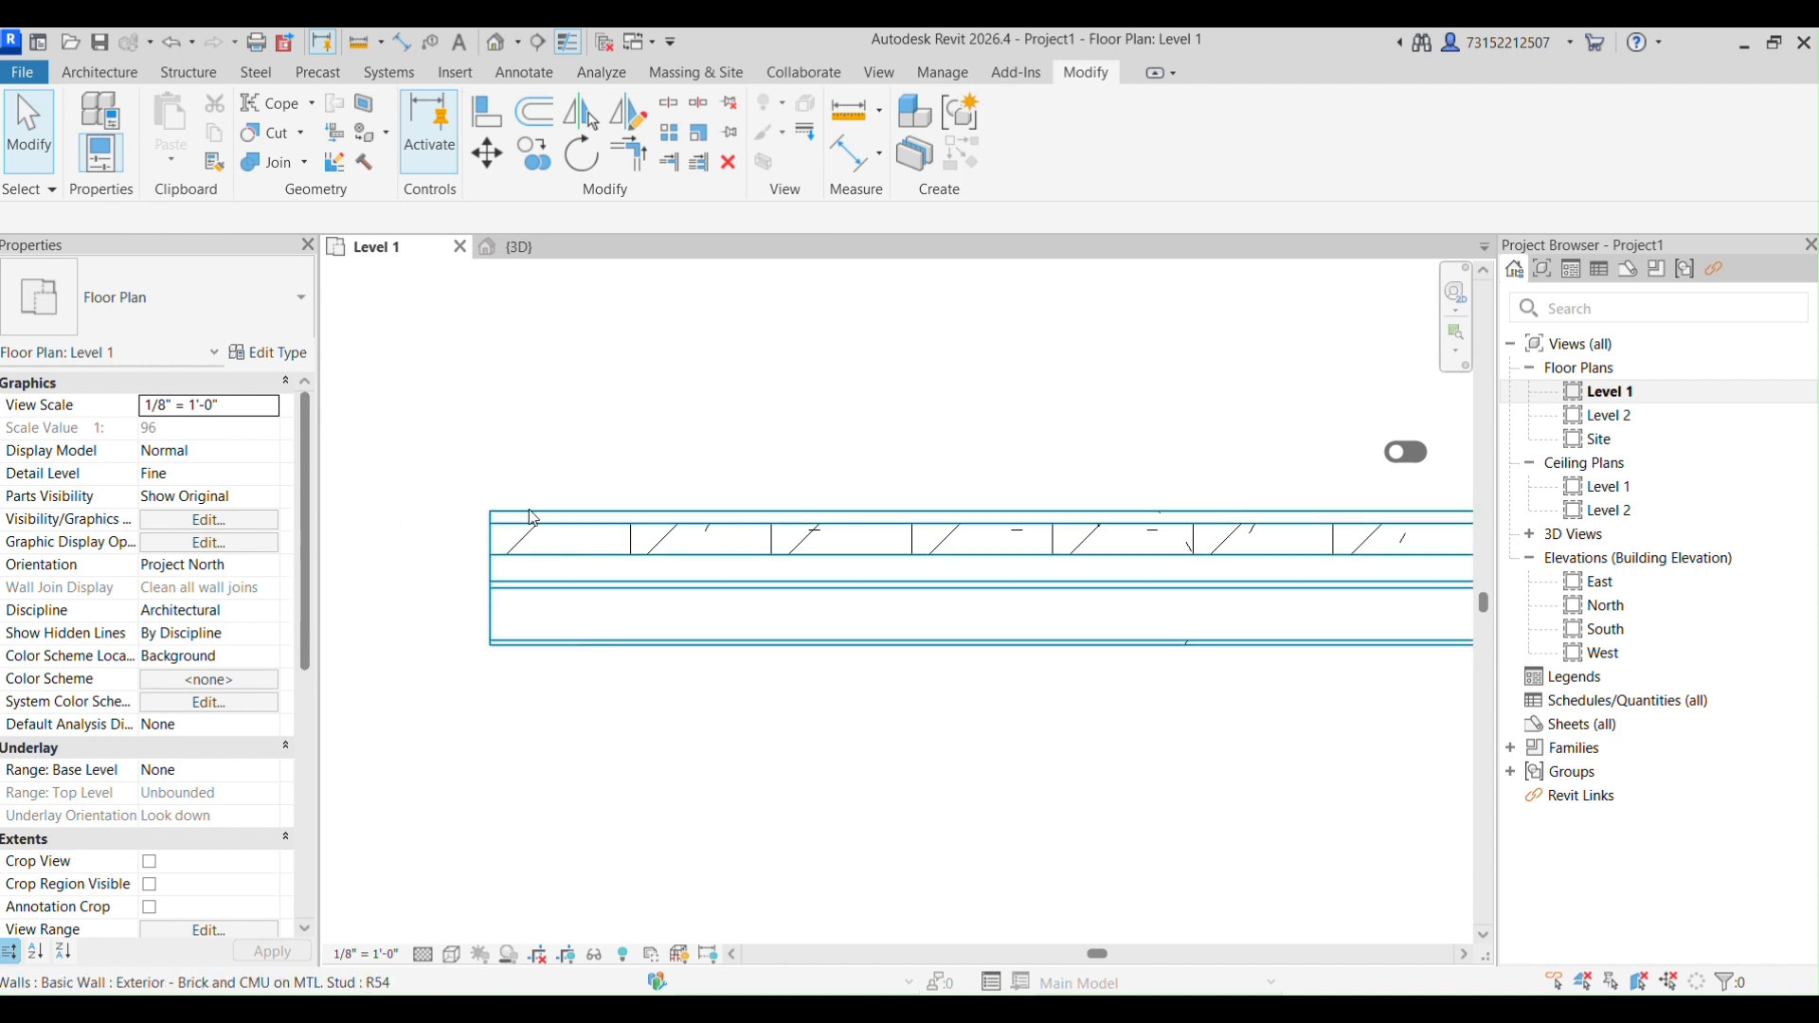
Switch to the {3D} view, set its visual style to Wireframe, and examine the wall from both sides.
{"action": "left_click", "coordinate": [550, 244]}
{"action": "scroll", "coordinate": [909, 646], "scroll_direction": "up", "scroll_amount": 4}
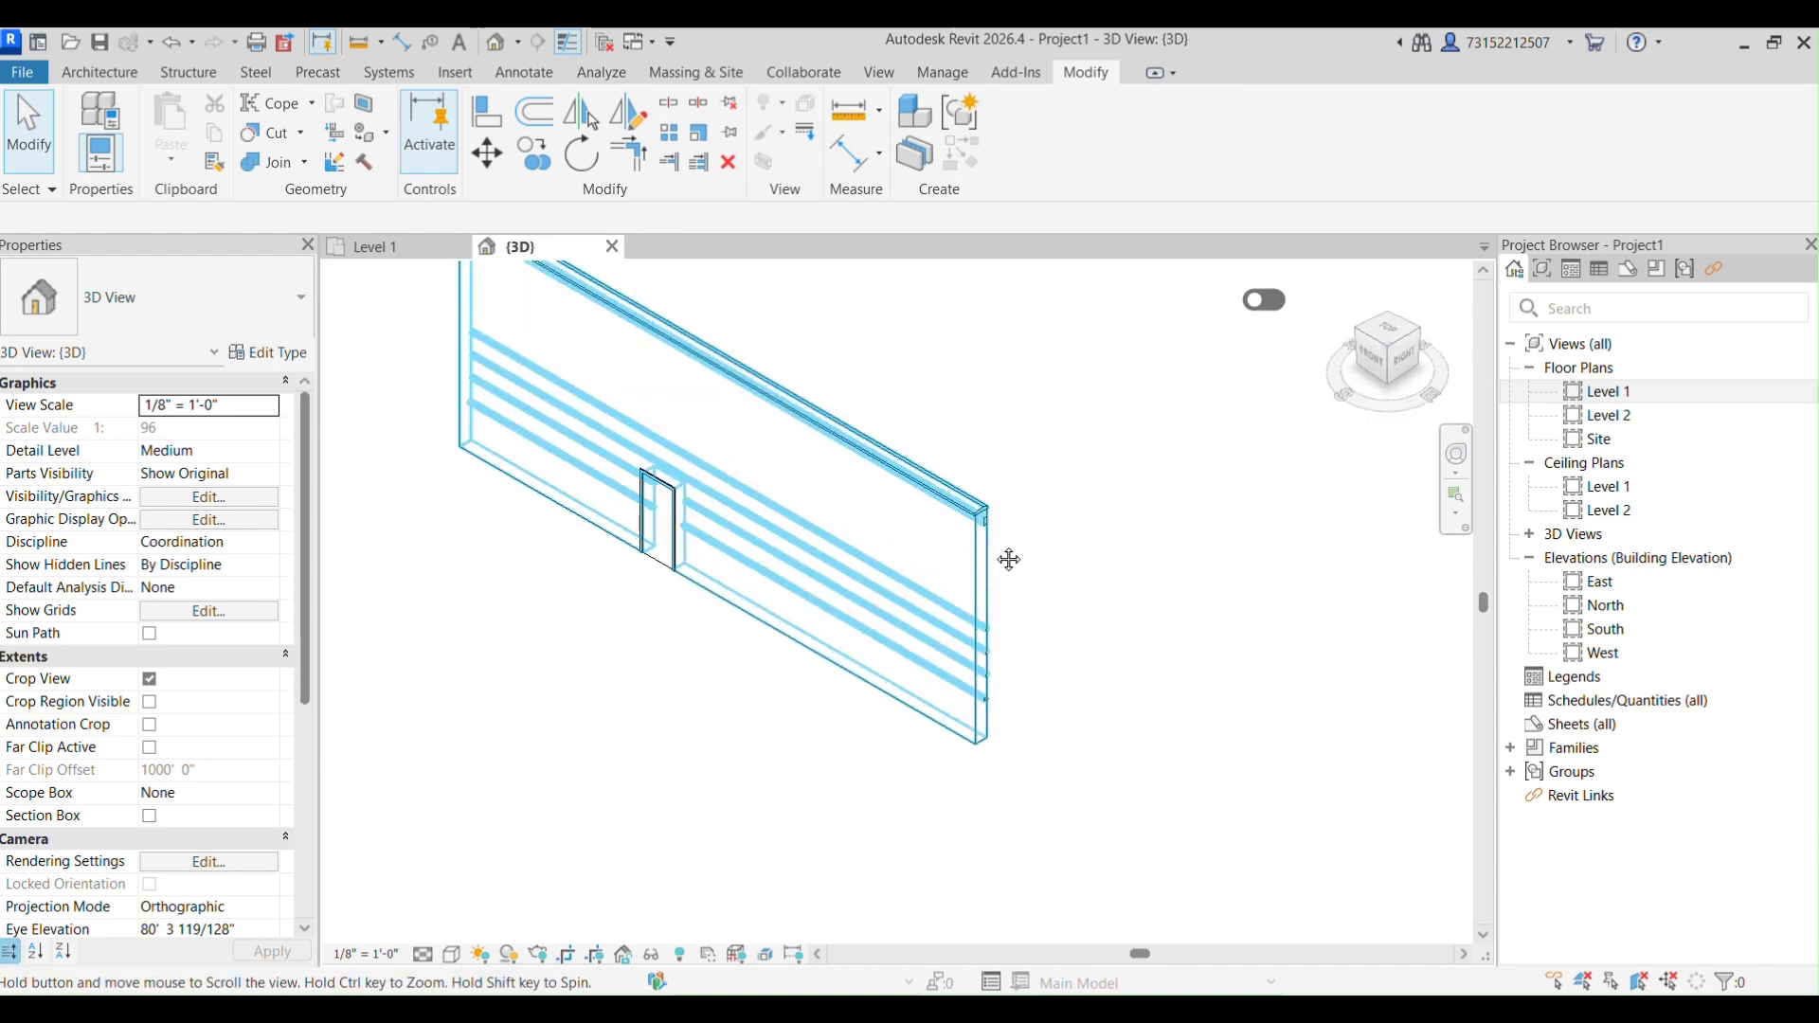
{"action": "middle_click_drag", "start_coordinate": [995, 630], "coordinate": [982, 617]}
{"action": "scroll", "coordinate": [939, 570], "scroll_direction": "up", "scroll_amount": 4}
{"action": "middle_click_drag", "start_coordinate": [991, 551], "coordinate": [641, 544]}
{"action": "scroll", "coordinate": [583, 807], "scroll_direction": "up", "scroll_amount": 1}
{"action": "left_click", "coordinate": [452, 954]}
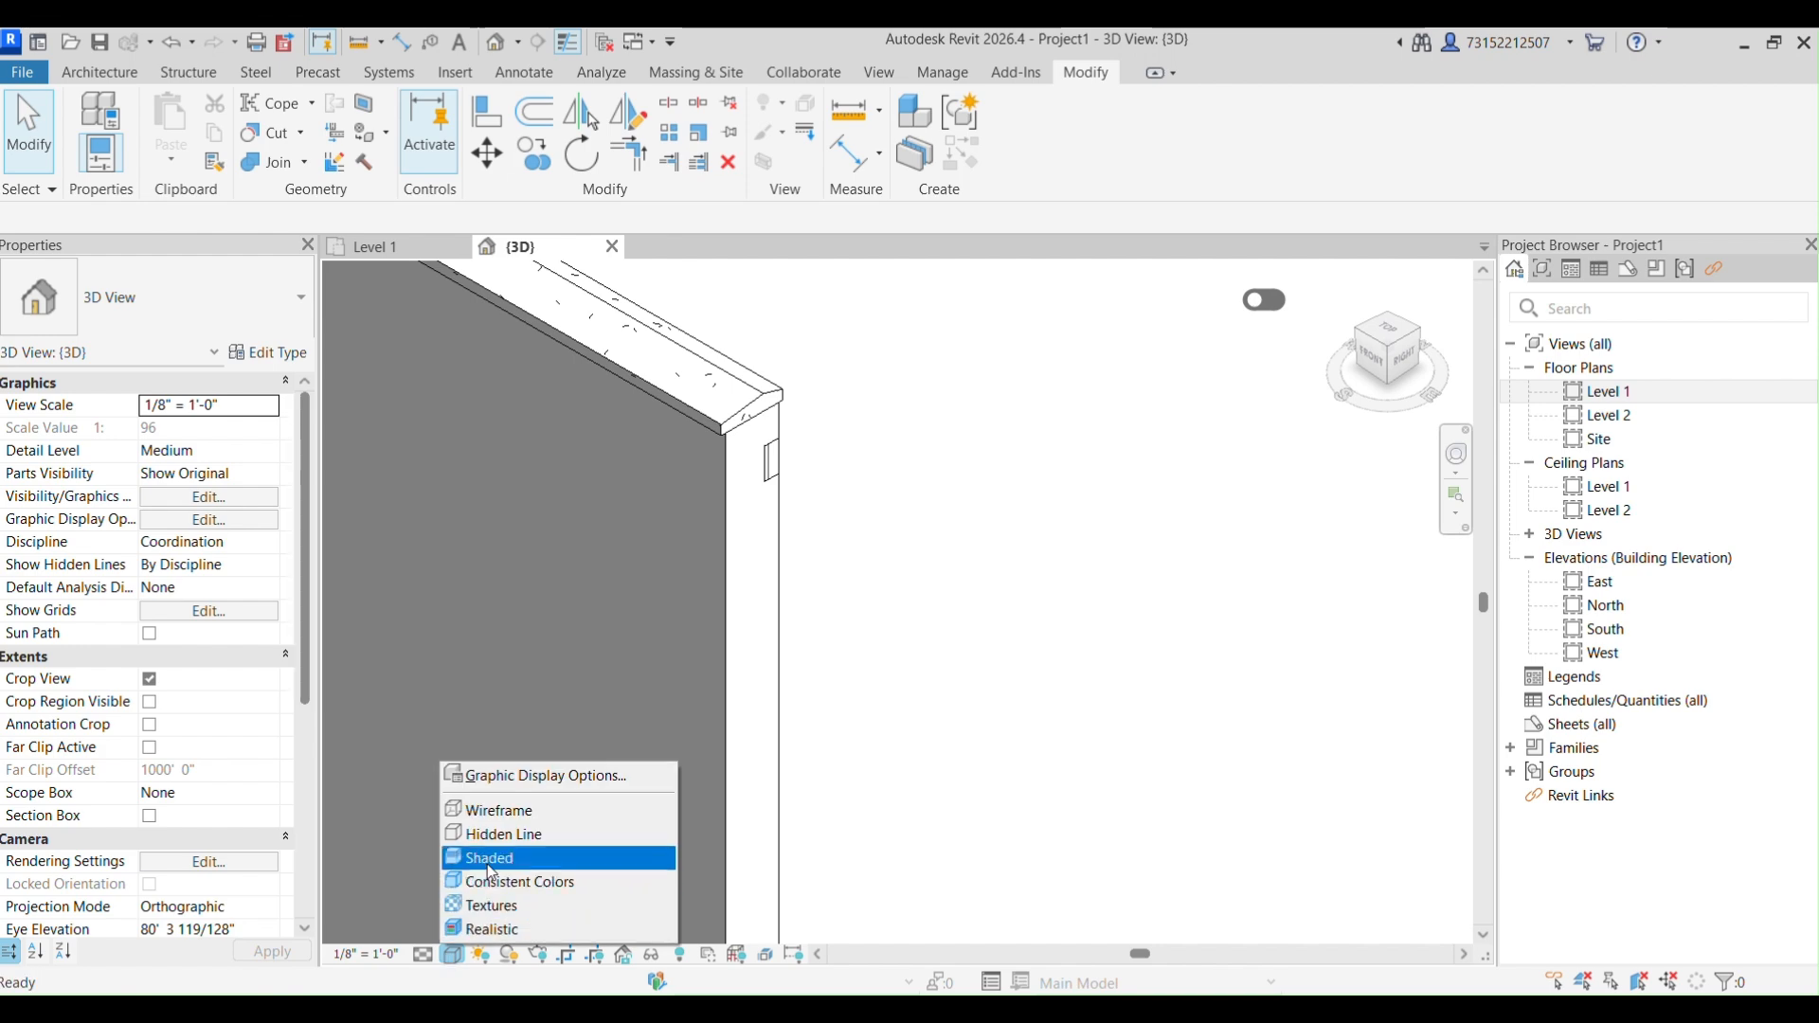
{"action": "left_click", "coordinate": [516, 808]}
{"action": "scroll", "coordinate": [789, 592], "scroll_direction": "down", "scroll_amount": 7}
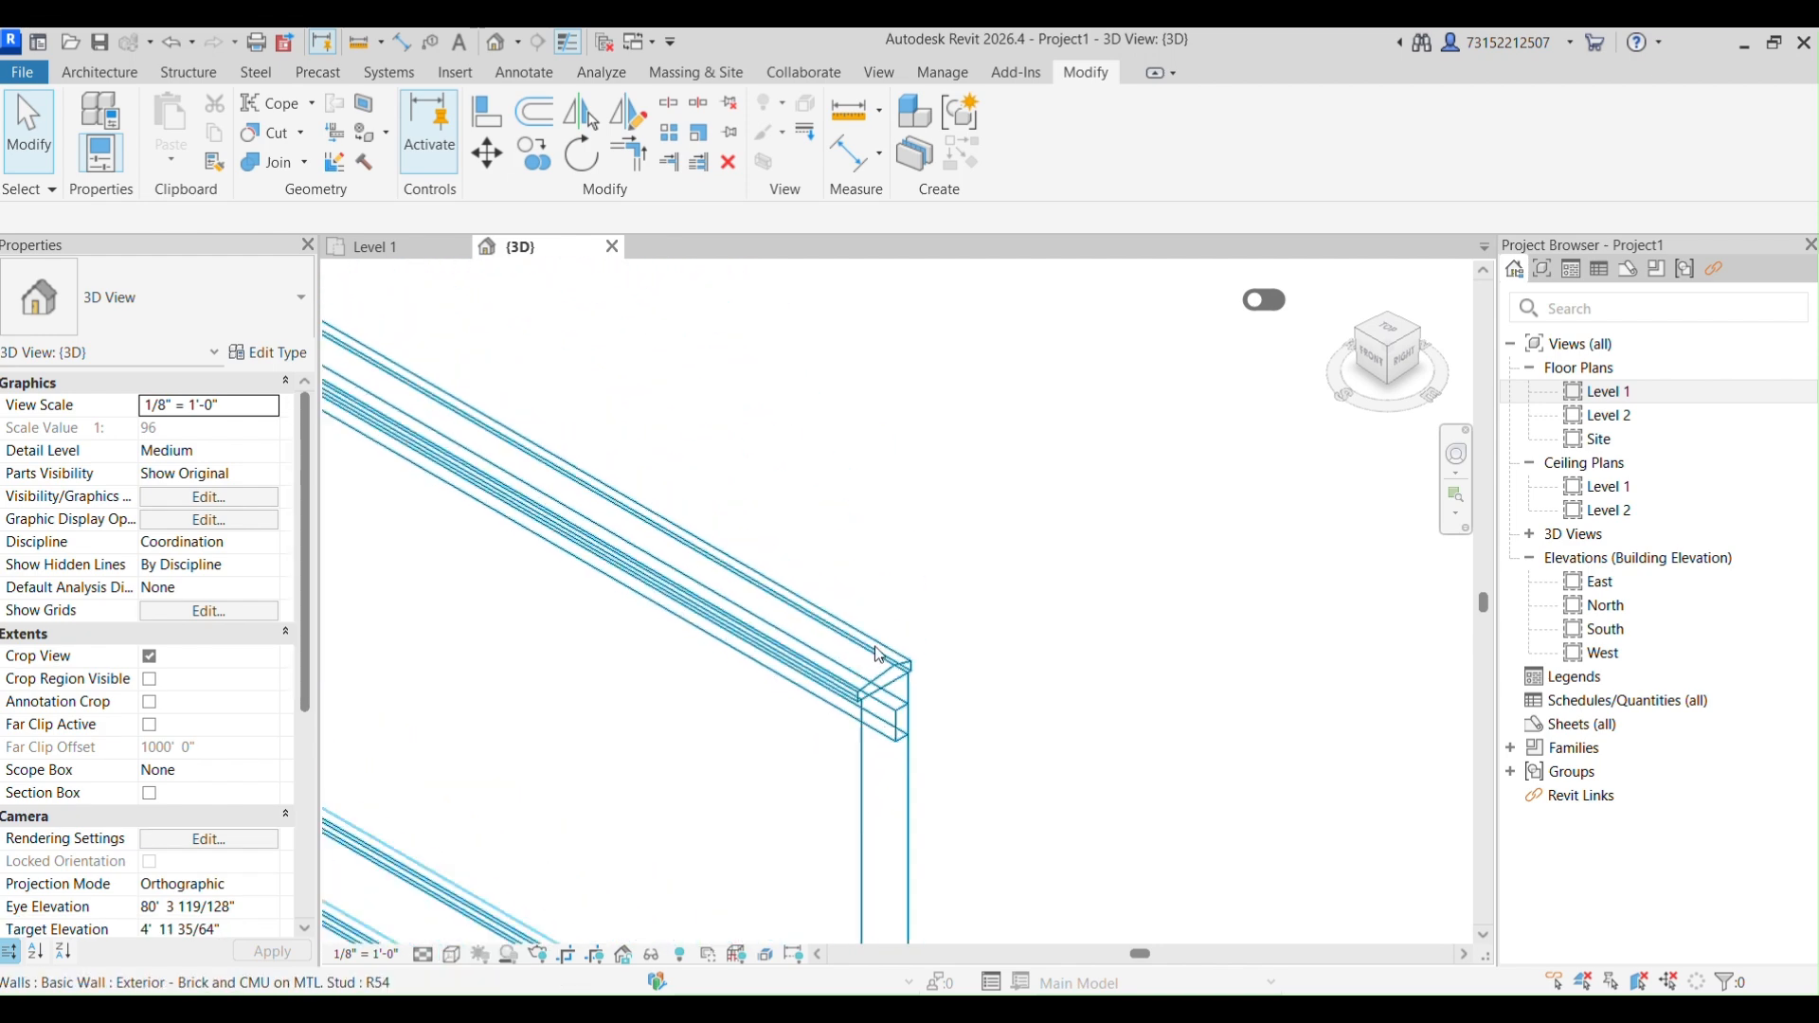
{"action": "middle_click_drag", "start_coordinate": [941, 779], "coordinate": [686, 718], "text": "shift"}
{"action": "scroll", "coordinate": [686, 718], "scroll_direction": "up", "scroll_amount": 2}
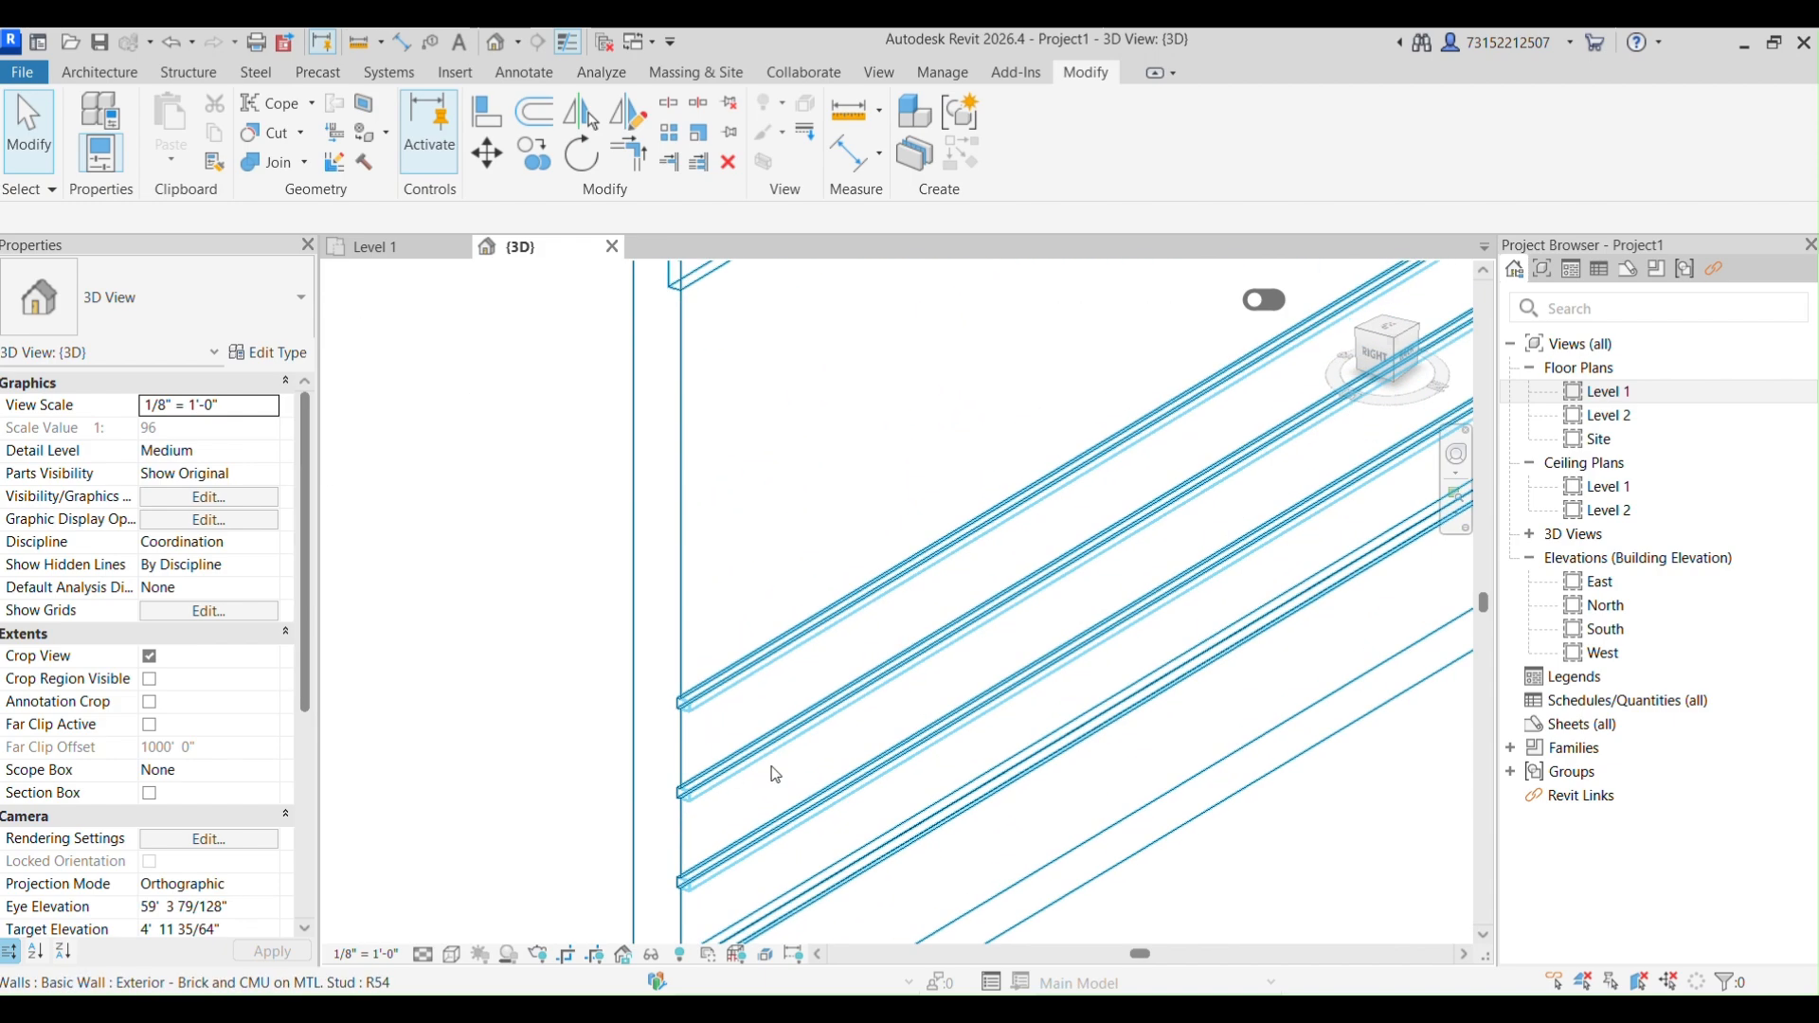
{"action": "scroll", "coordinate": [837, 765], "scroll_direction": "down", "scroll_amount": 4}
{"action": "middle_click_drag", "start_coordinate": [929, 770], "coordinate": [431, 777], "text": "shift"}
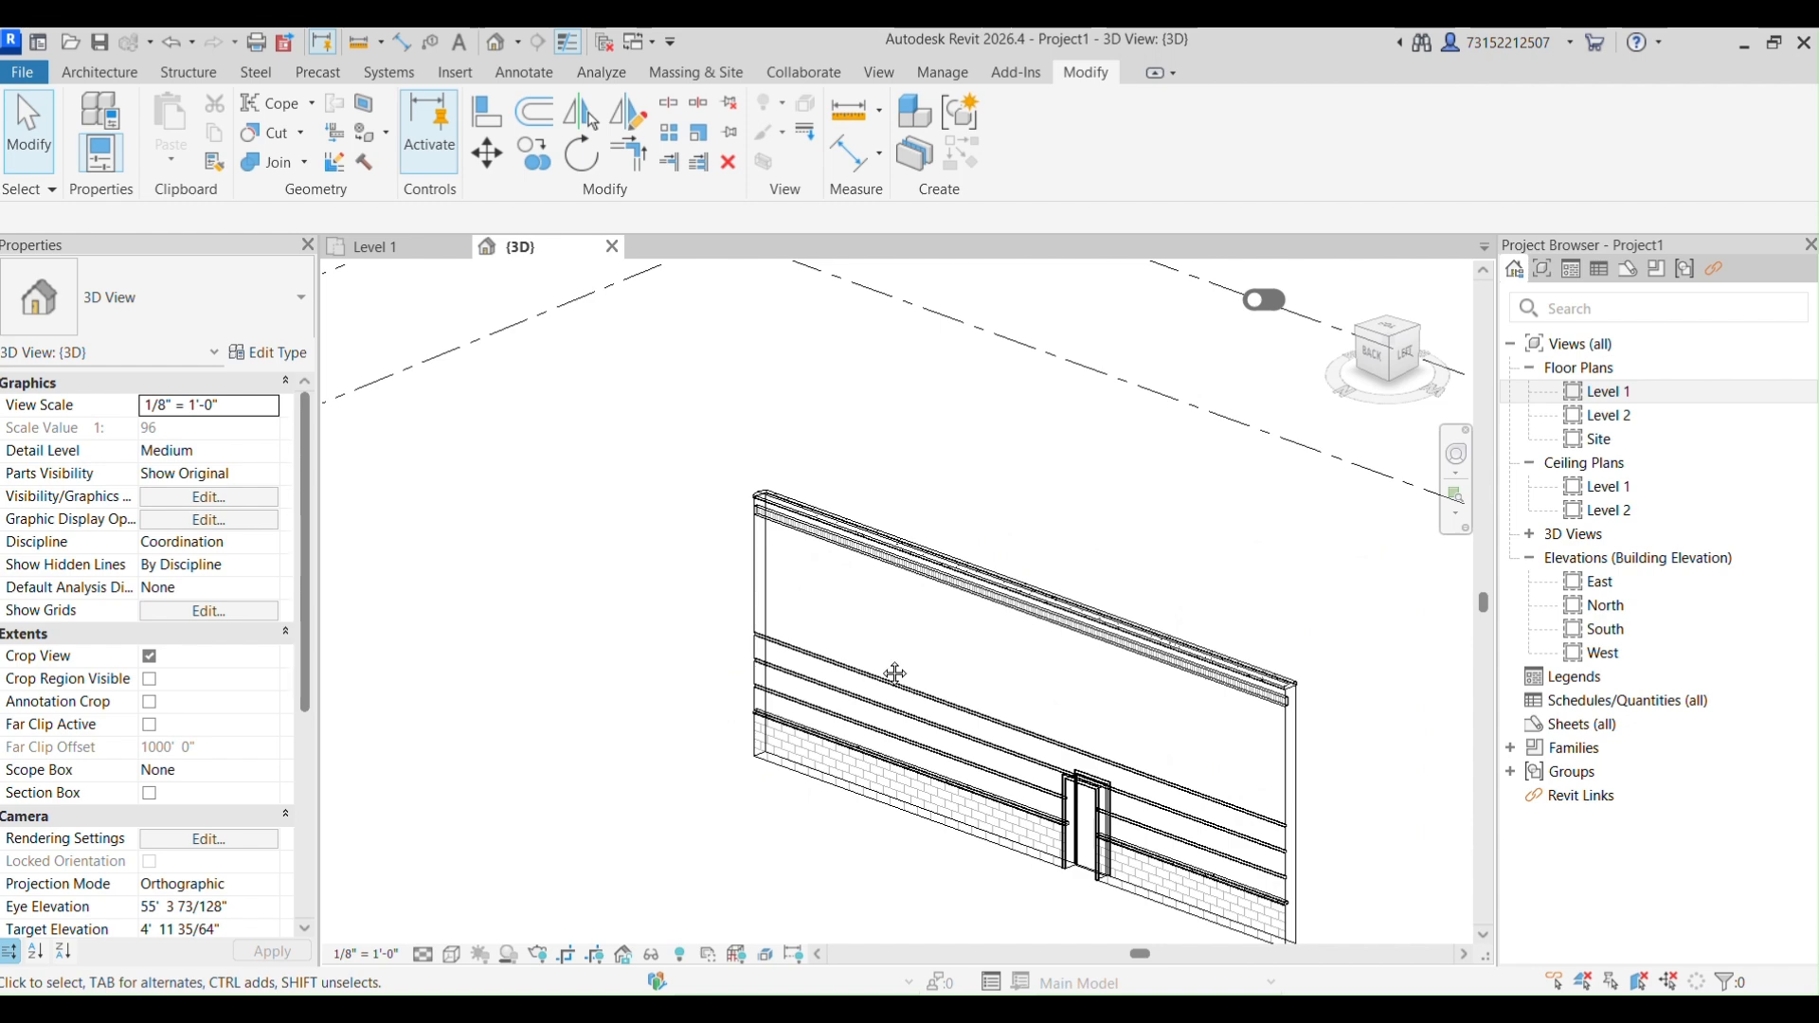
Place a 60" x 30" Desk component on Level 1, on the far side of the wall in the 3D view.
{"action": "middle_click_drag", "start_coordinate": [894, 674], "coordinate": [461, 592]}
{"action": "left_click", "coordinate": [192, 74]}
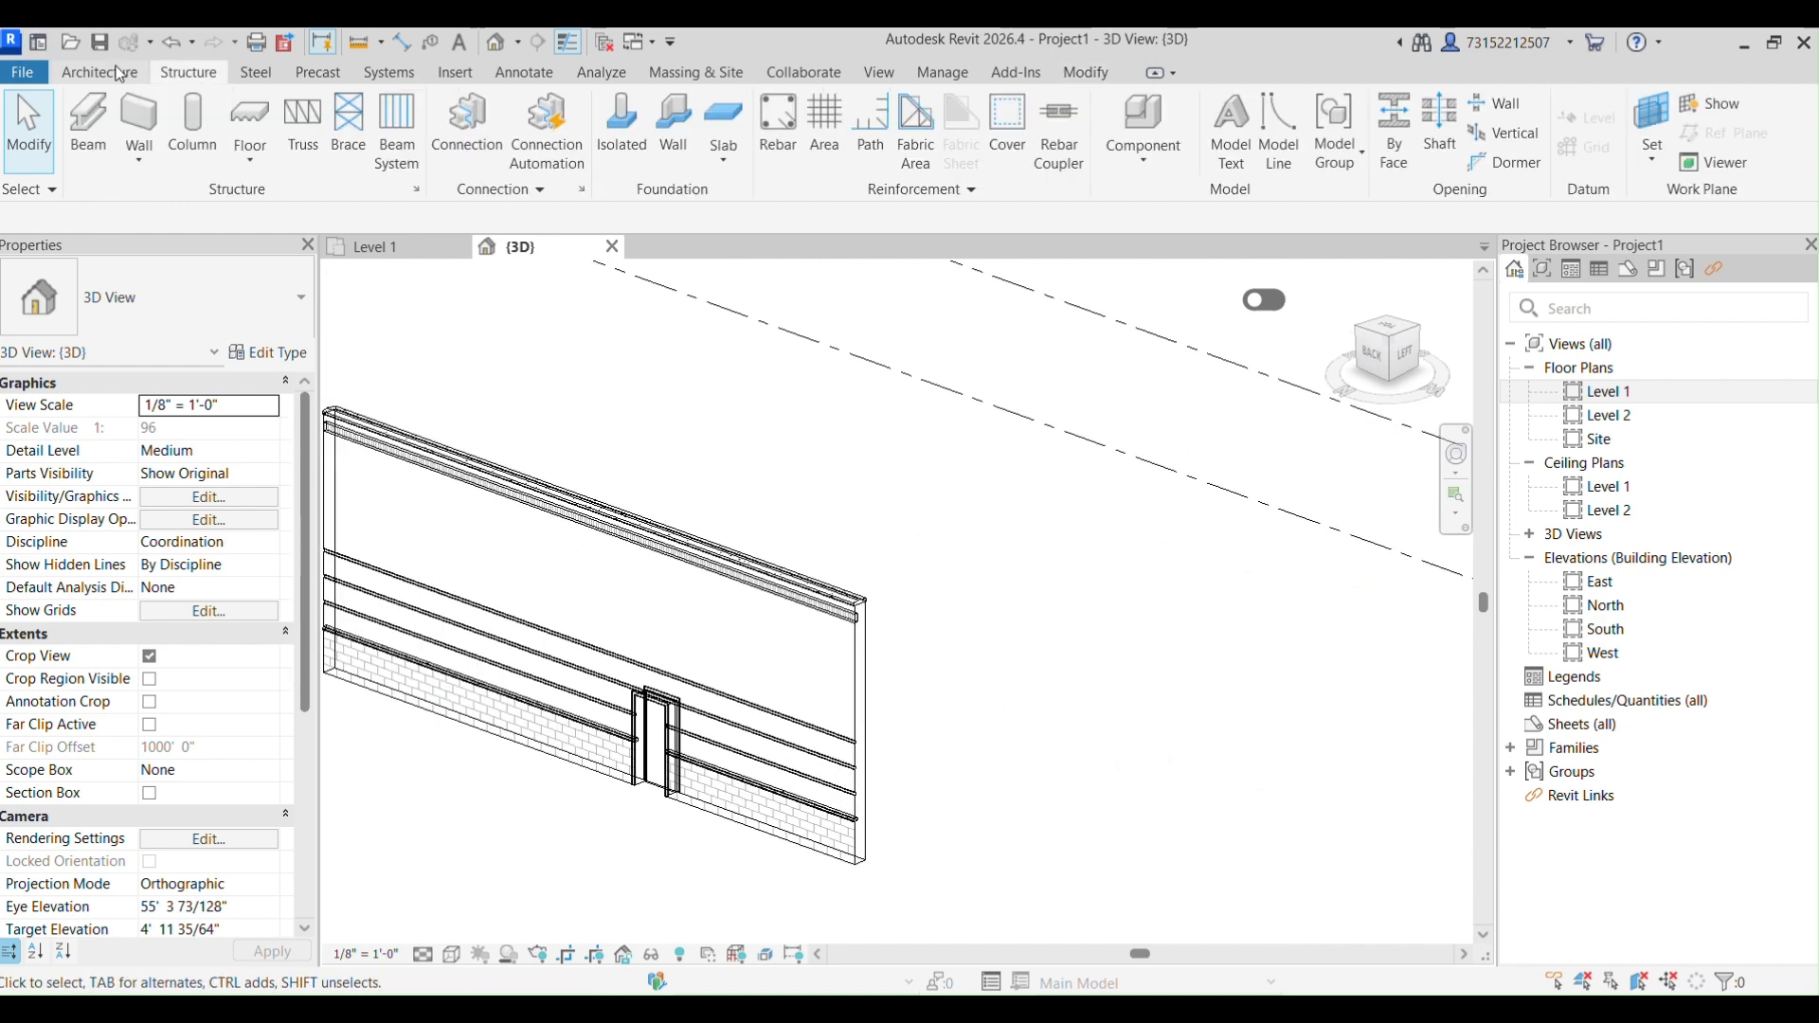
{"action": "left_click", "coordinate": [128, 76]}
{"action": "left_click", "coordinate": [284, 119]}
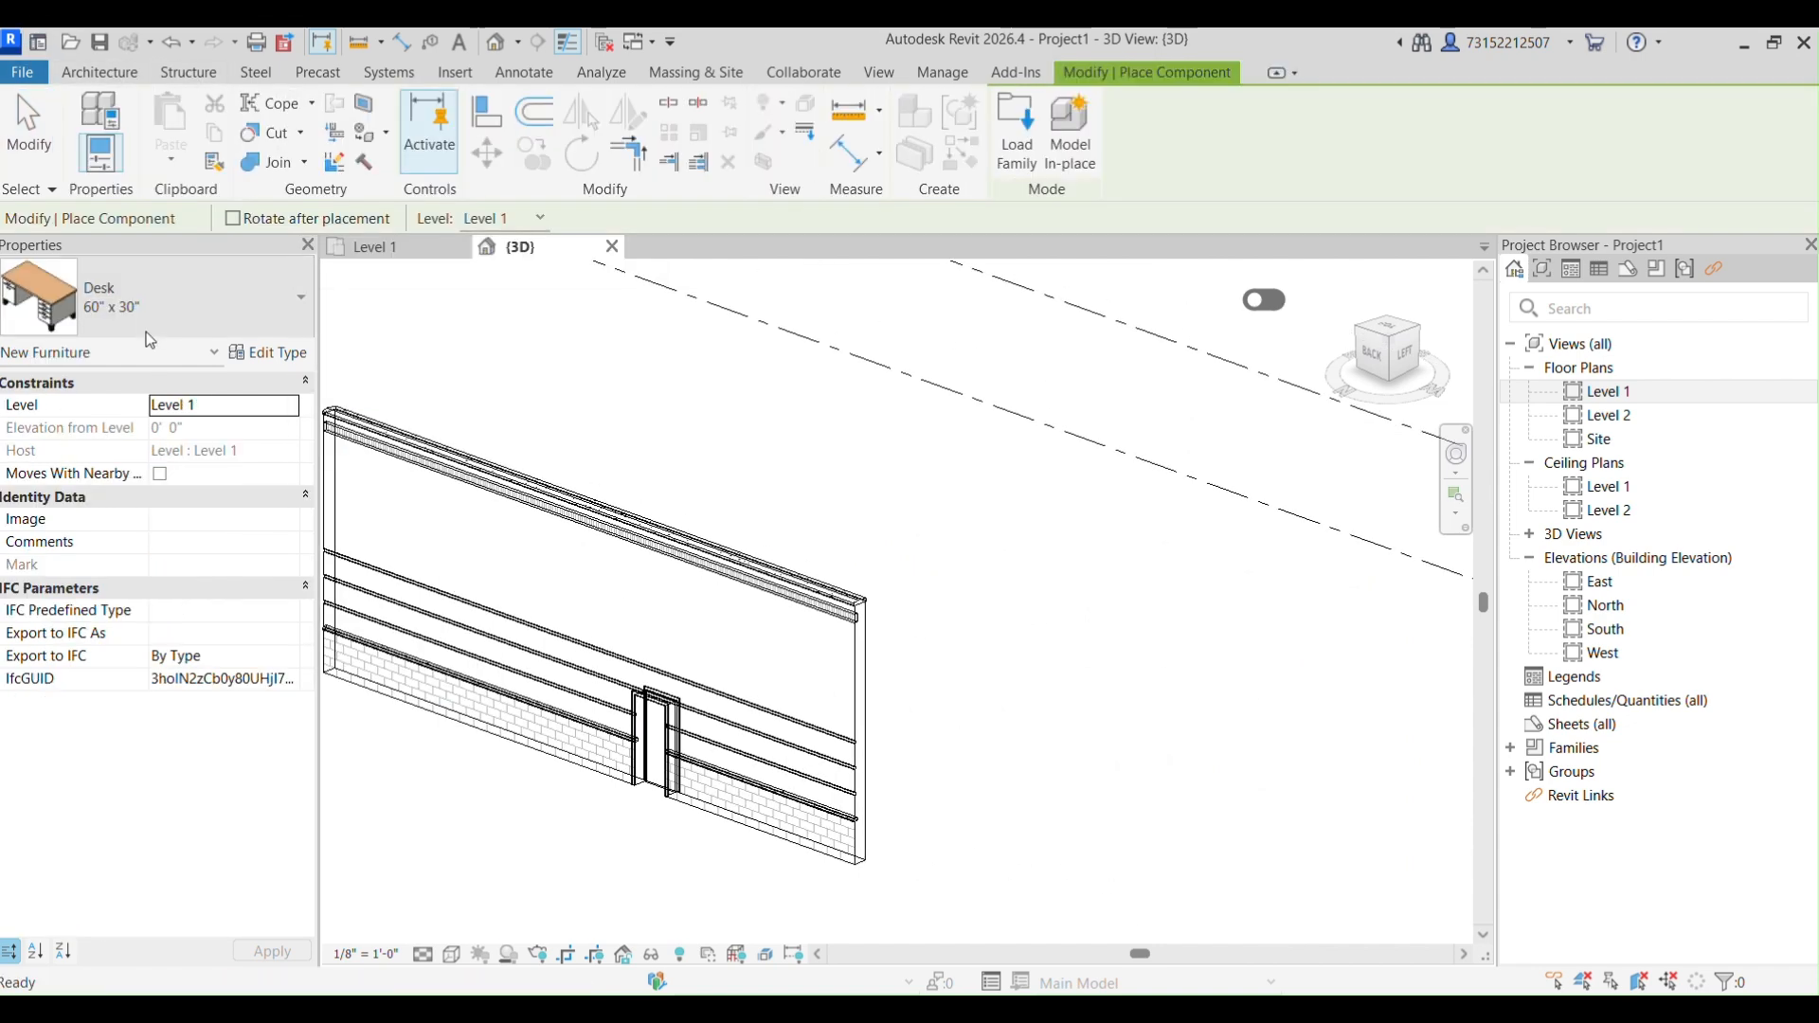
{"action": "left_click", "coordinate": [146, 305]}
{"action": "left_click", "coordinate": [131, 264]}
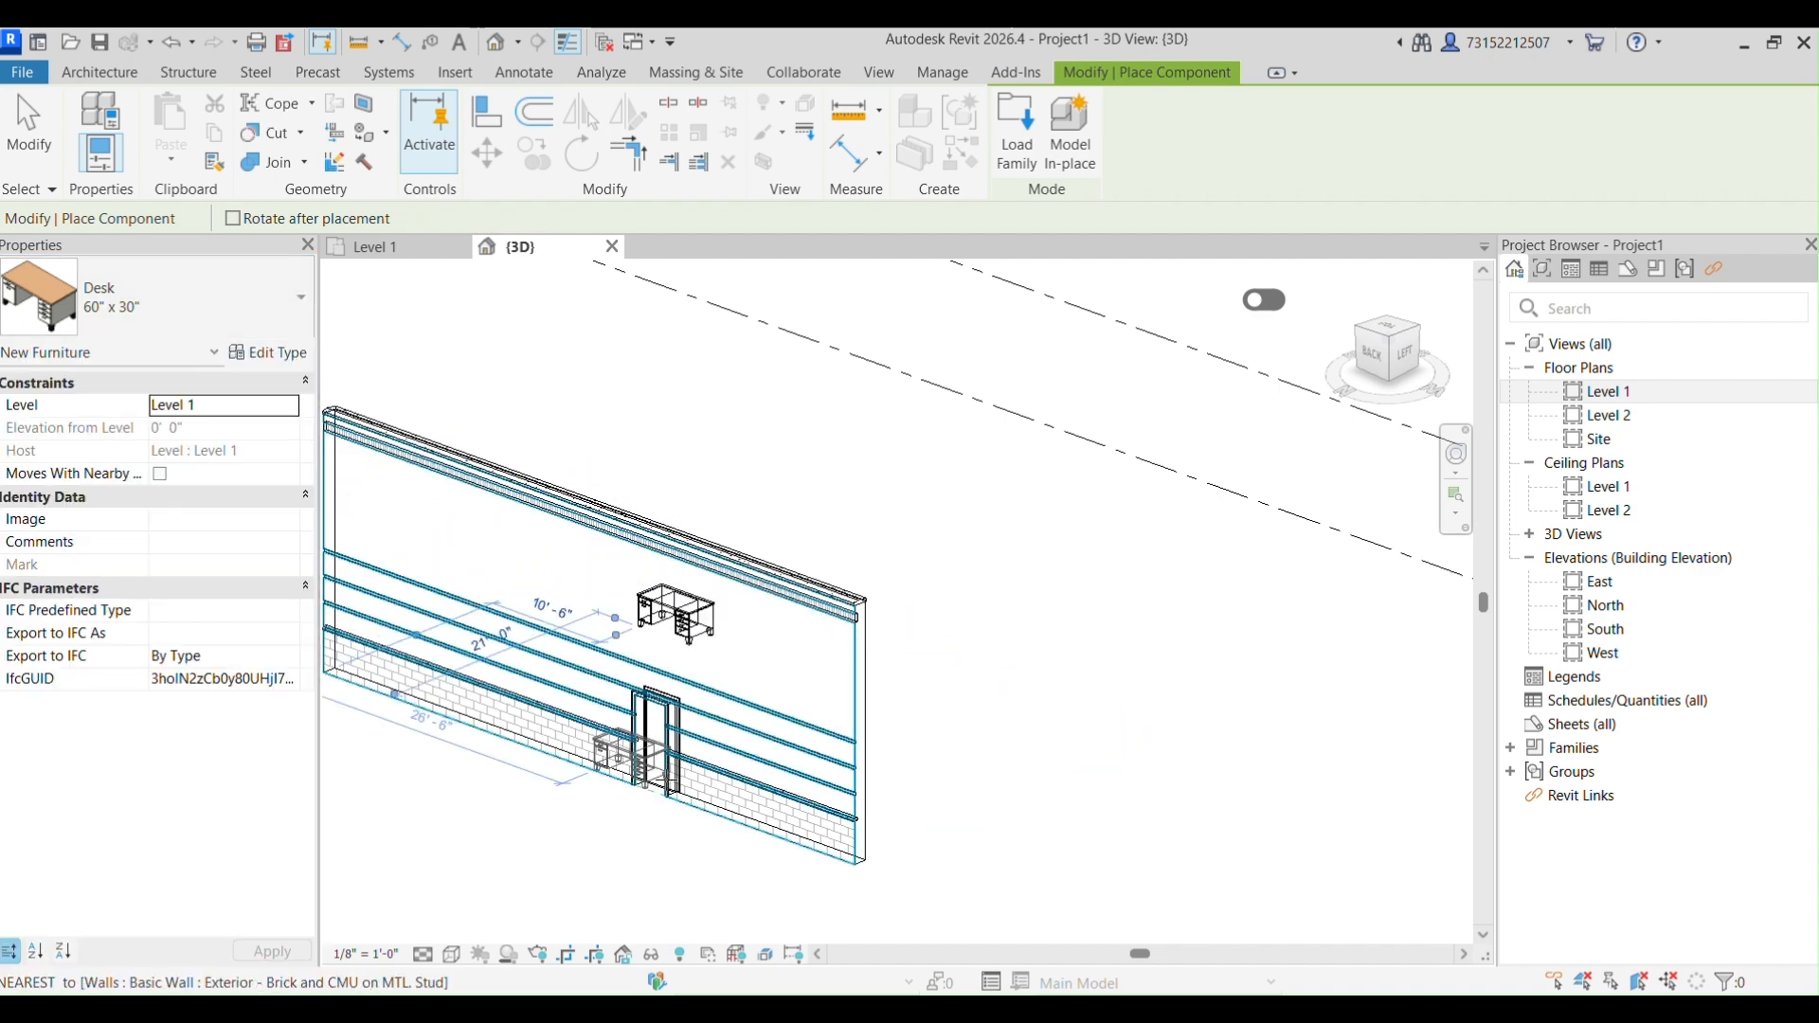
{"action": "left_click", "coordinate": [715, 639]}
{"action": "key", "text": "Escape"}
{"action": "key", "text": "Escape"}
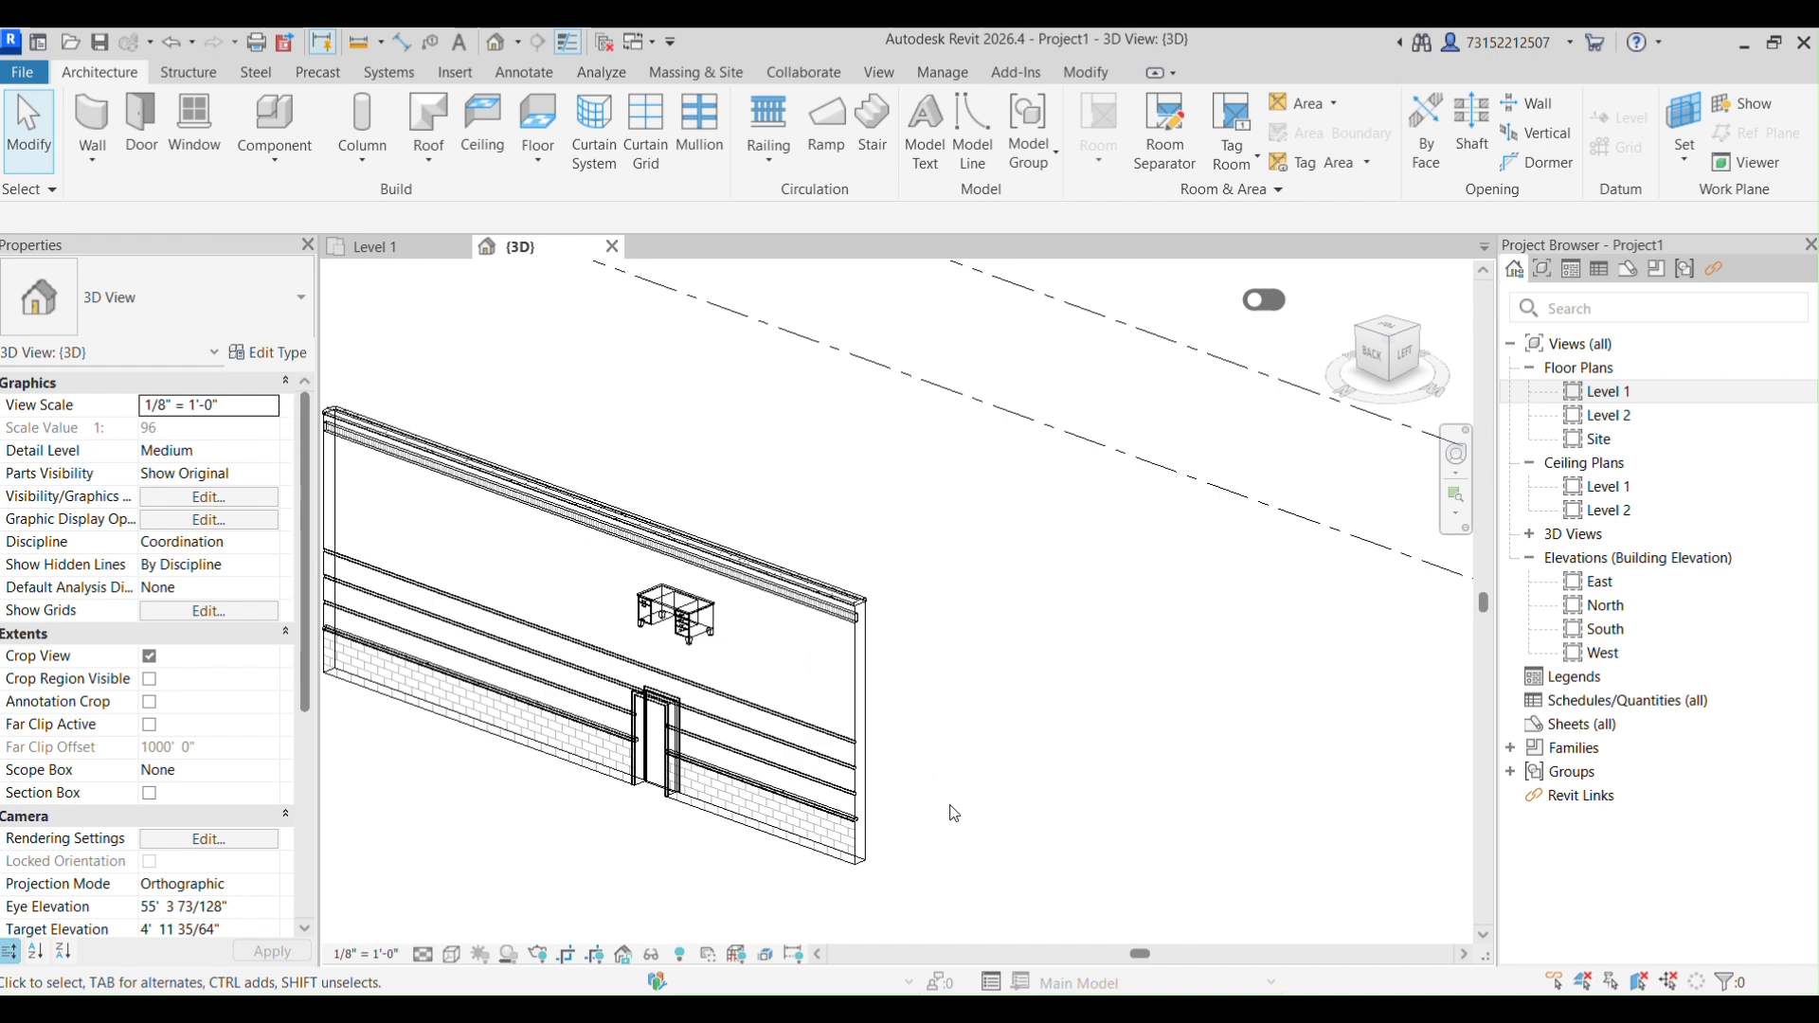
Set the 3D view's visual style to Hidden Line and check how the wall hides the desk.
{"action": "middle_click_drag", "start_coordinate": [951, 805], "coordinate": [1069, 727], "text": "shift"}
{"action": "mouse_move", "coordinate": [507, 681]}
{"action": "middle_mouse_down"}
{"action": "mouse_move", "coordinate": [790, 733]}
{"action": "mouse_move", "coordinate": [751, 570]}
{"action": "middle_mouse_up"}
{"action": "scroll", "coordinate": [727, 721], "scroll_direction": "up", "scroll_amount": 2}
{"action": "scroll", "coordinate": [793, 684], "scroll_direction": "down", "scroll_amount": 1}
{"action": "left_click", "coordinate": [452, 954]}
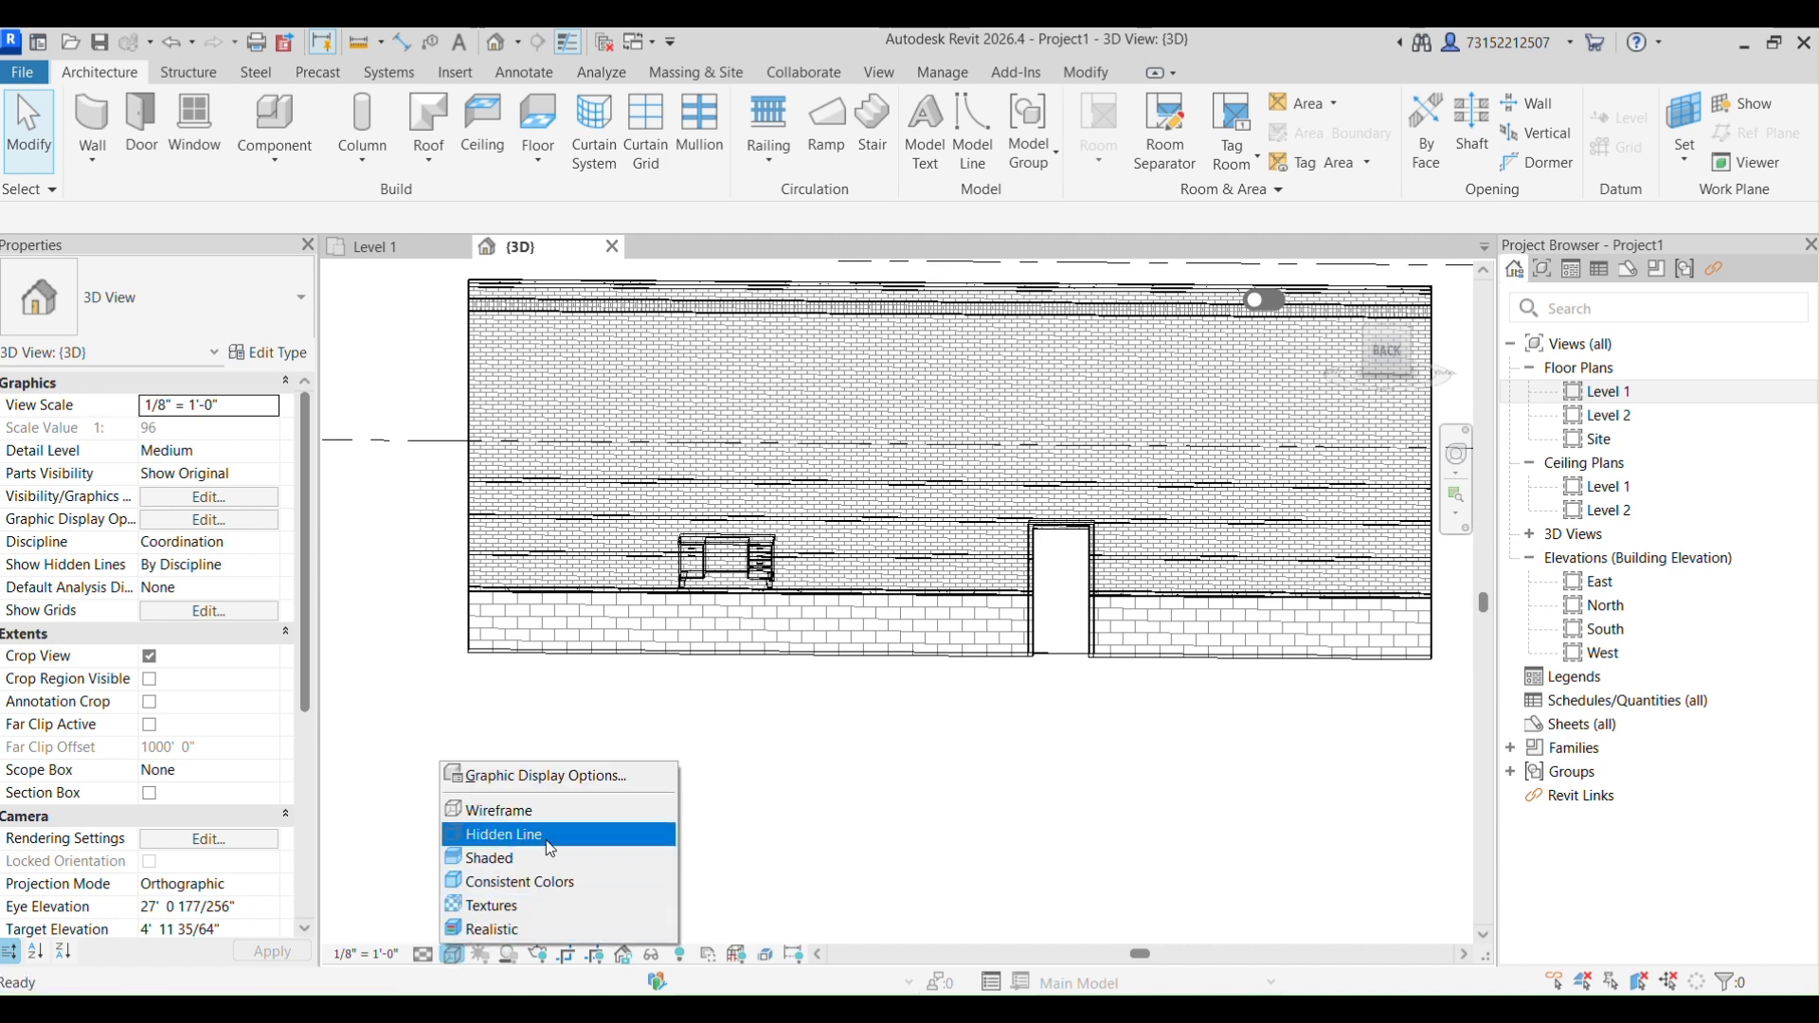
{"action": "left_click", "coordinate": [545, 836]}
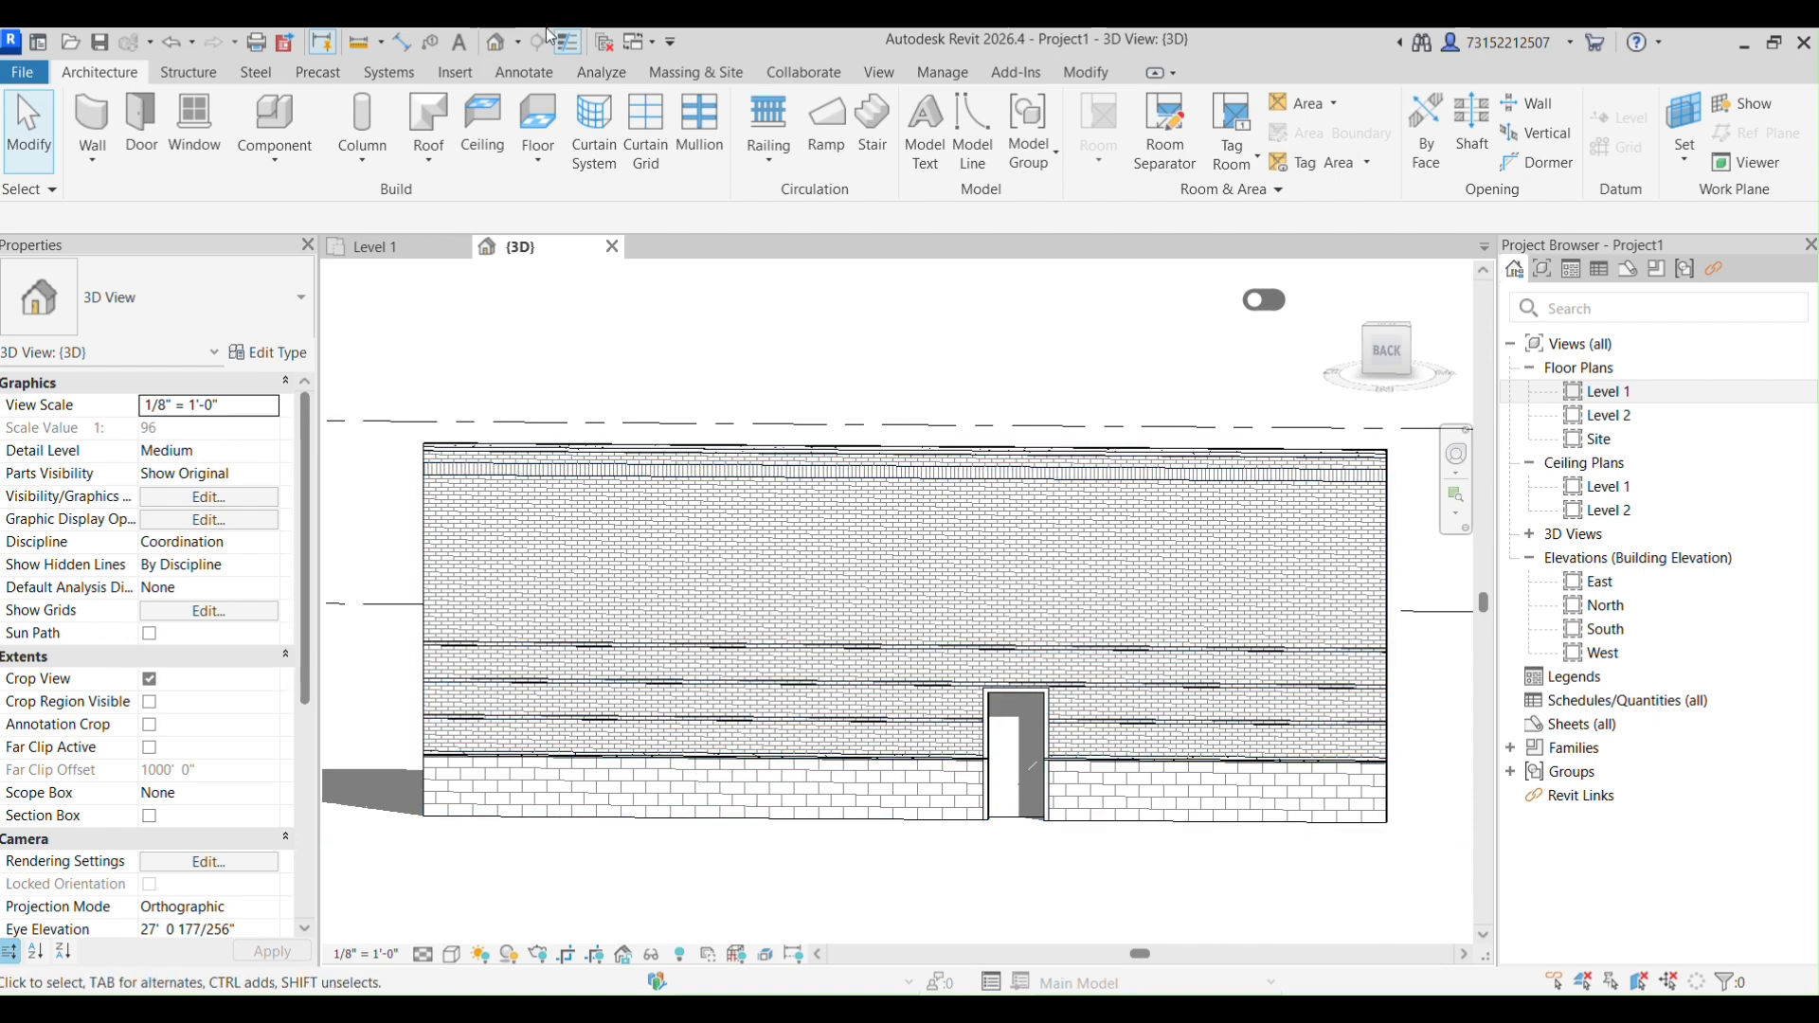
{"action": "middle_click_drag", "start_coordinate": [608, 625], "coordinate": [872, 682], "text": "shift"}
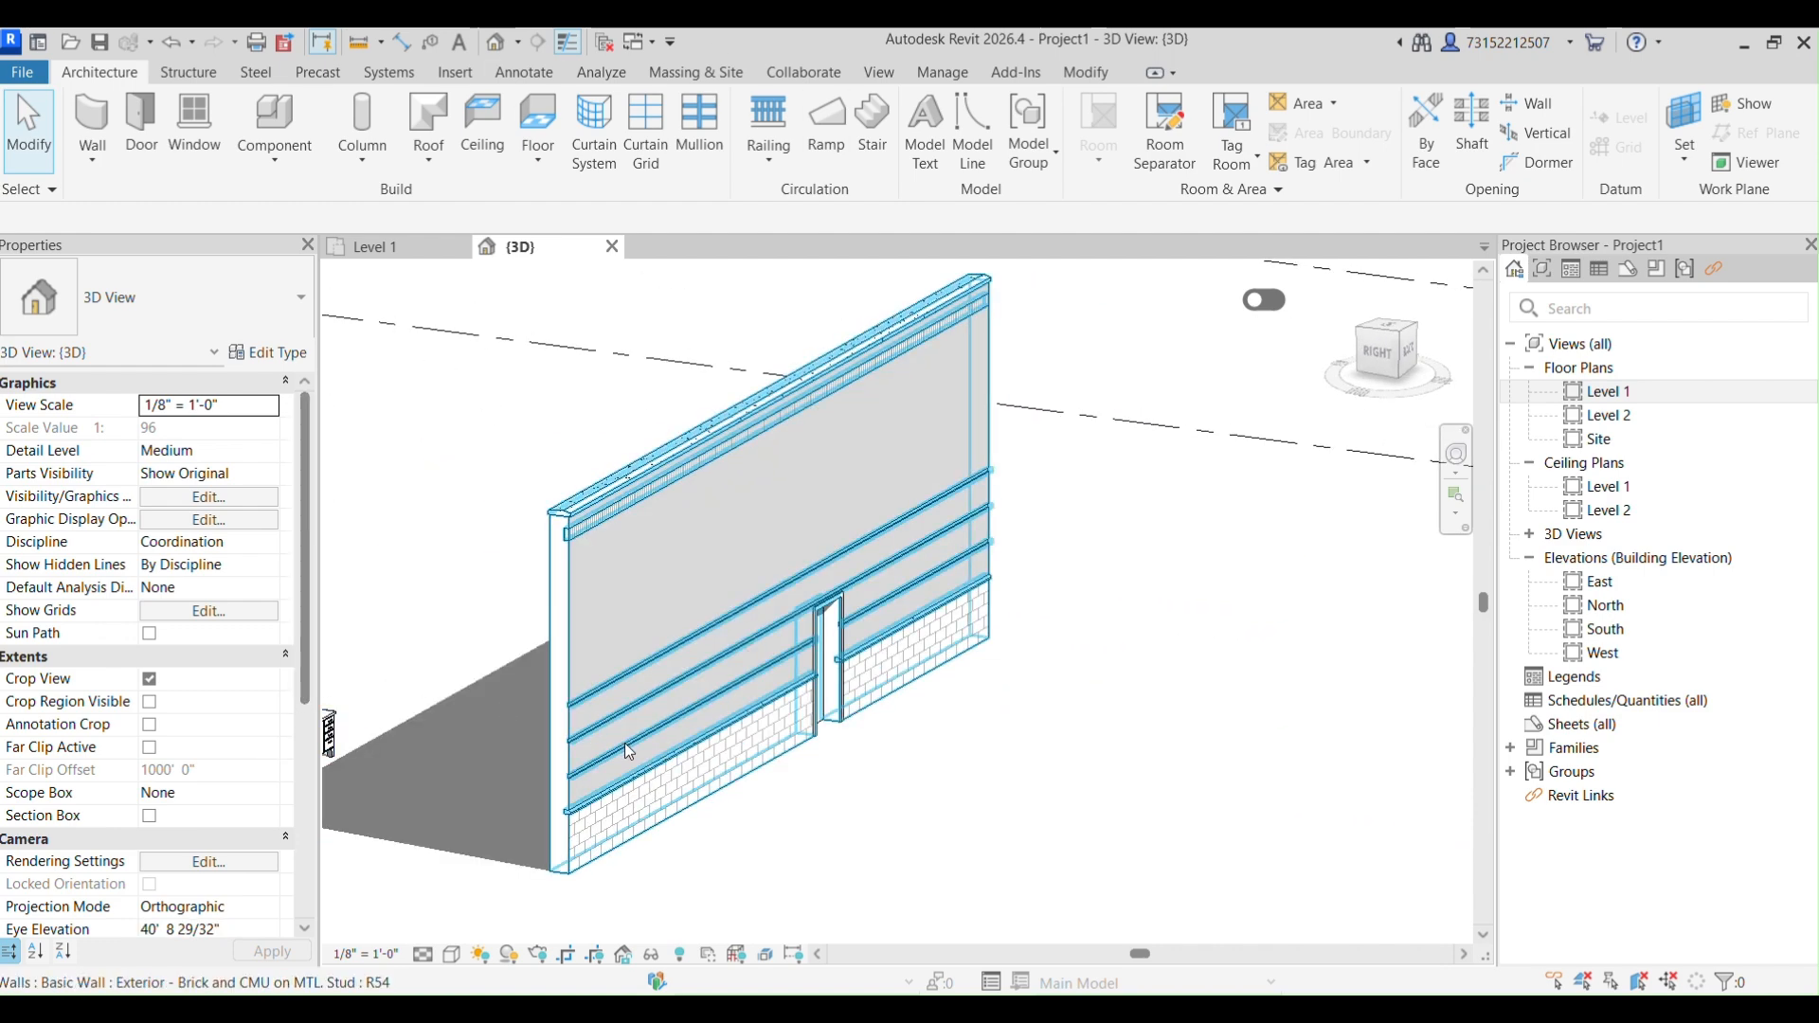
{"action": "scroll", "coordinate": [624, 744], "scroll_direction": "down", "scroll_amount": 2}
{"action": "middle_click_drag", "start_coordinate": [719, 828], "coordinate": [515, 815], "text": "shift"}
Try the Consistent Colors visual style in the 3D view.
{"action": "left_click", "coordinate": [451, 958]}
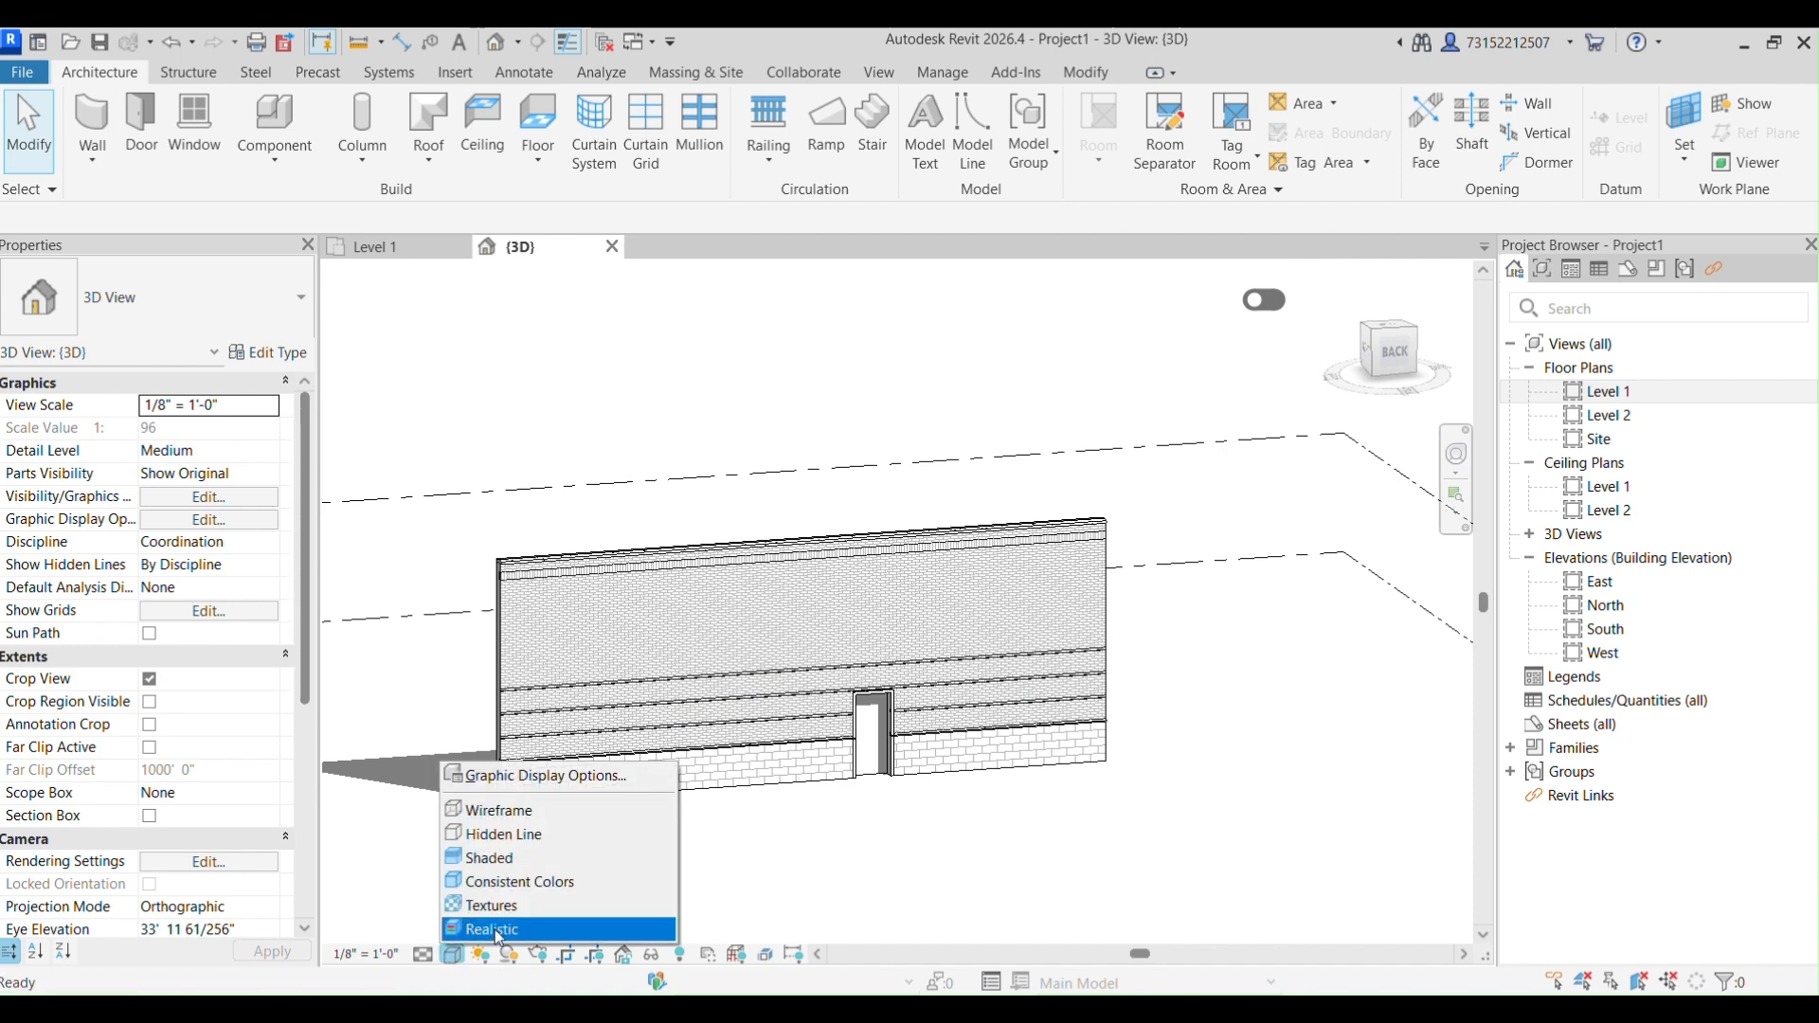
{"action": "left_click", "coordinate": [502, 882]}
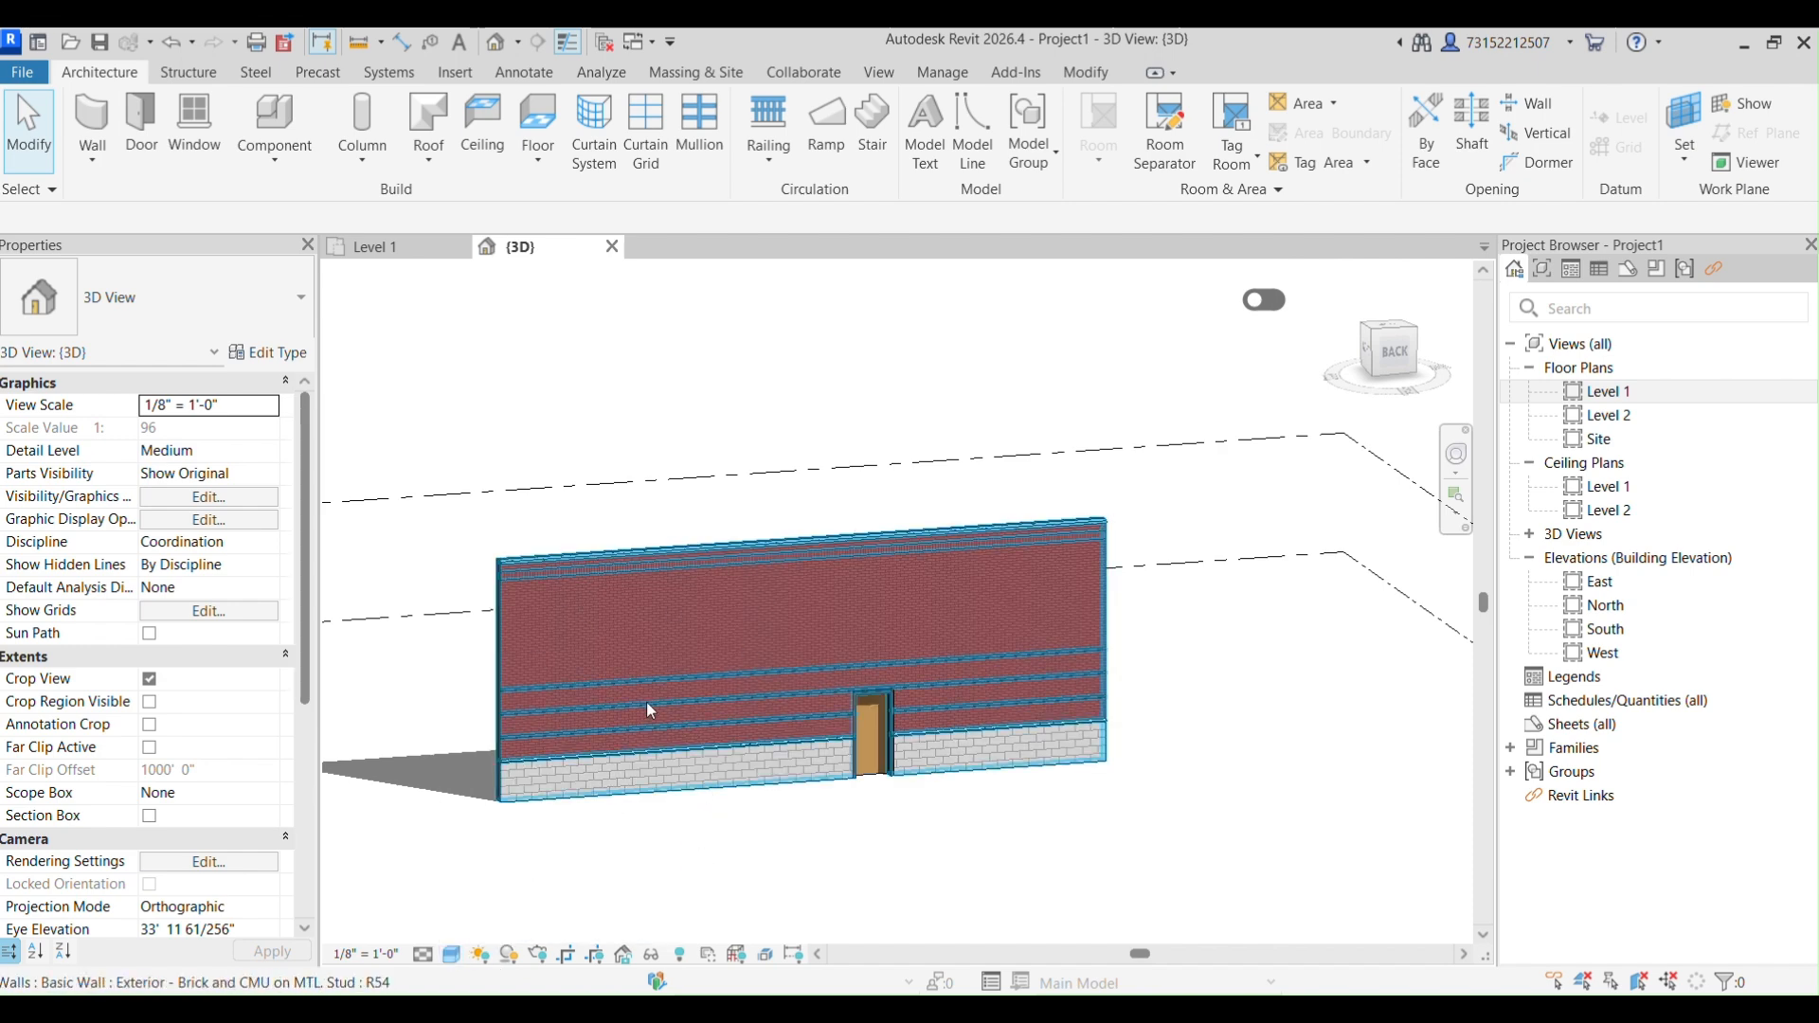
{"action": "left_click", "coordinate": [456, 954]}
{"action": "left_click", "coordinate": [515, 885]}
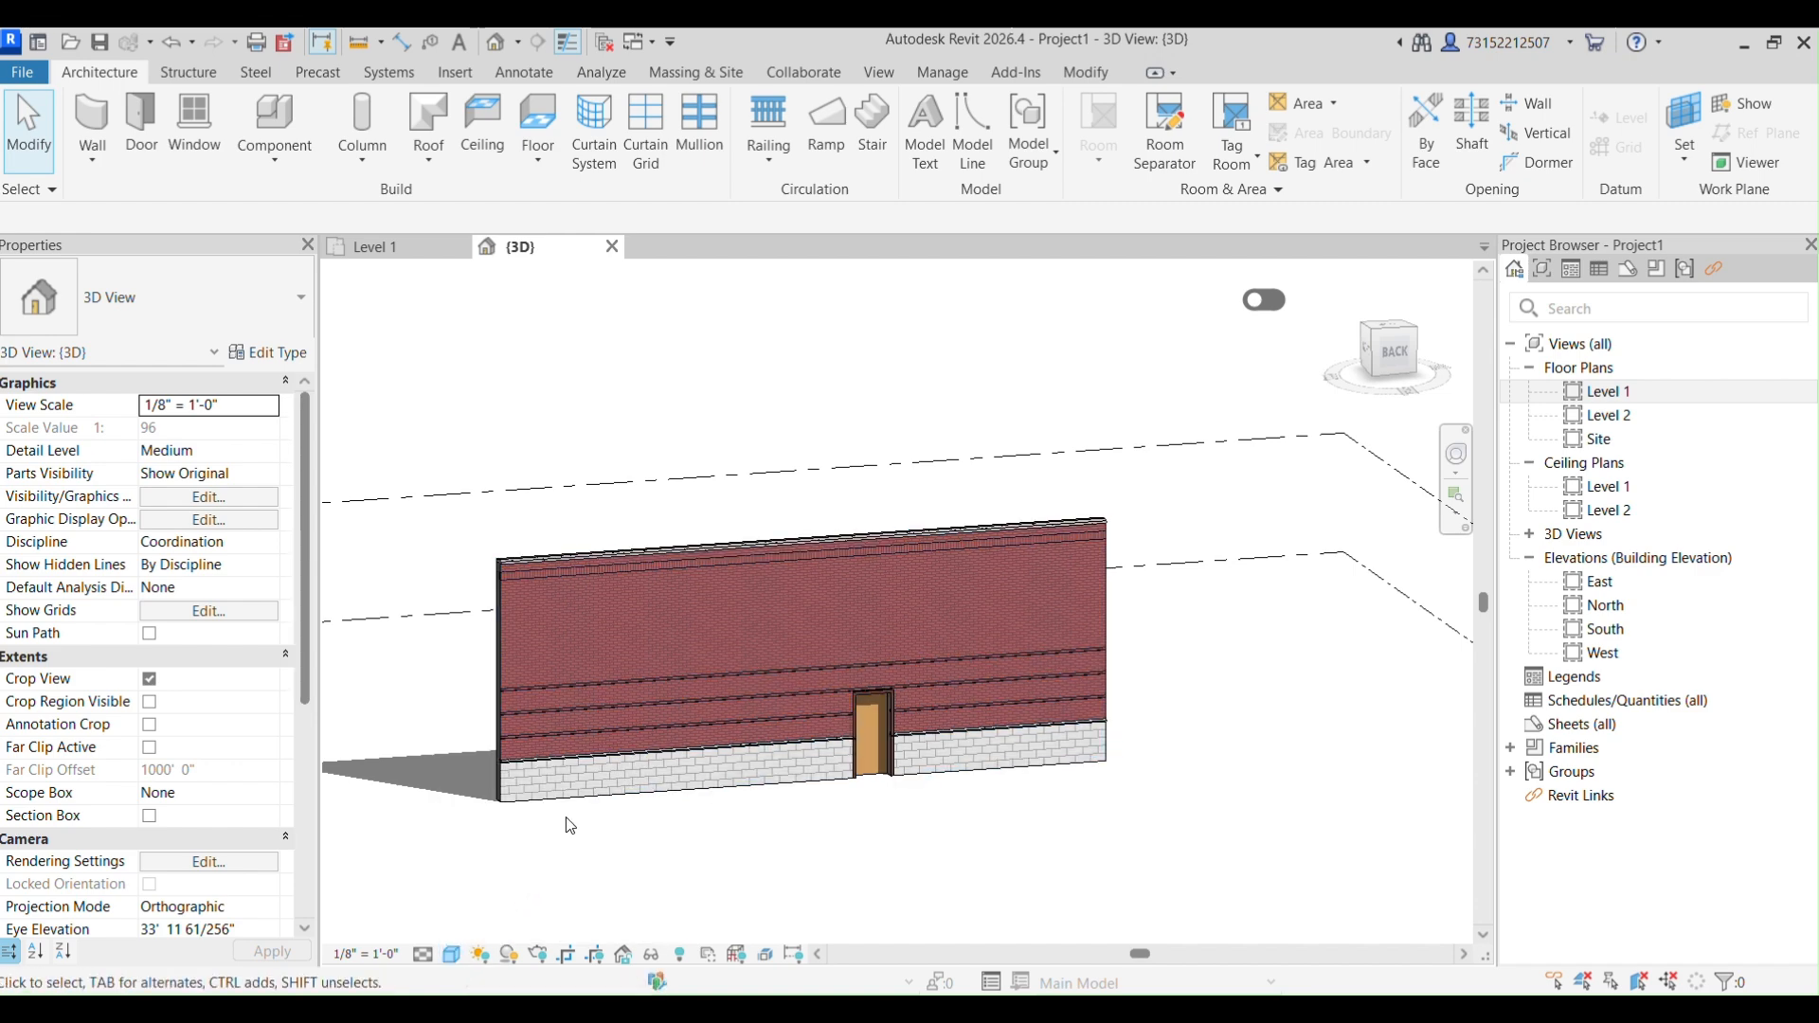
Try the Textures visual style in the 3D view and examine the brick material up close.
{"action": "left_click", "coordinate": [454, 954]}
{"action": "left_click", "coordinate": [488, 904]}
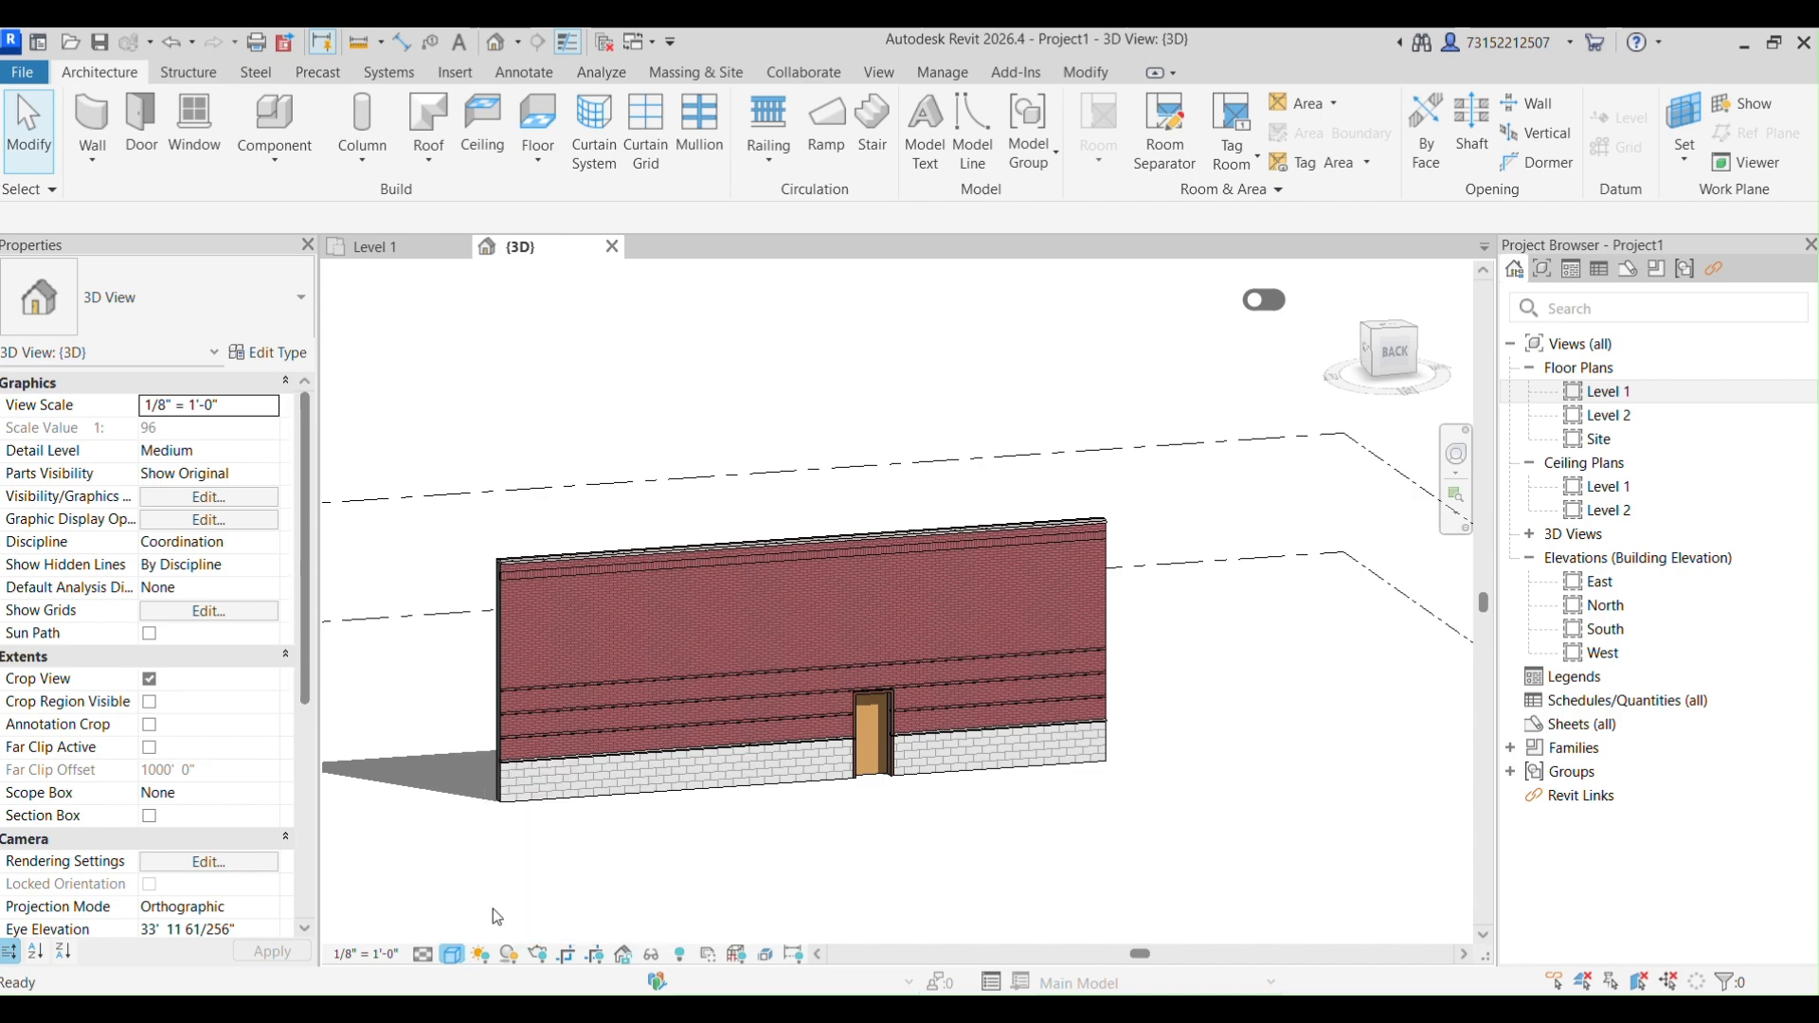
{"action": "scroll", "coordinate": [763, 635], "scroll_direction": "up", "scroll_amount": 4}
{"action": "scroll", "coordinate": [763, 635], "scroll_direction": "up", "scroll_amount": 2}
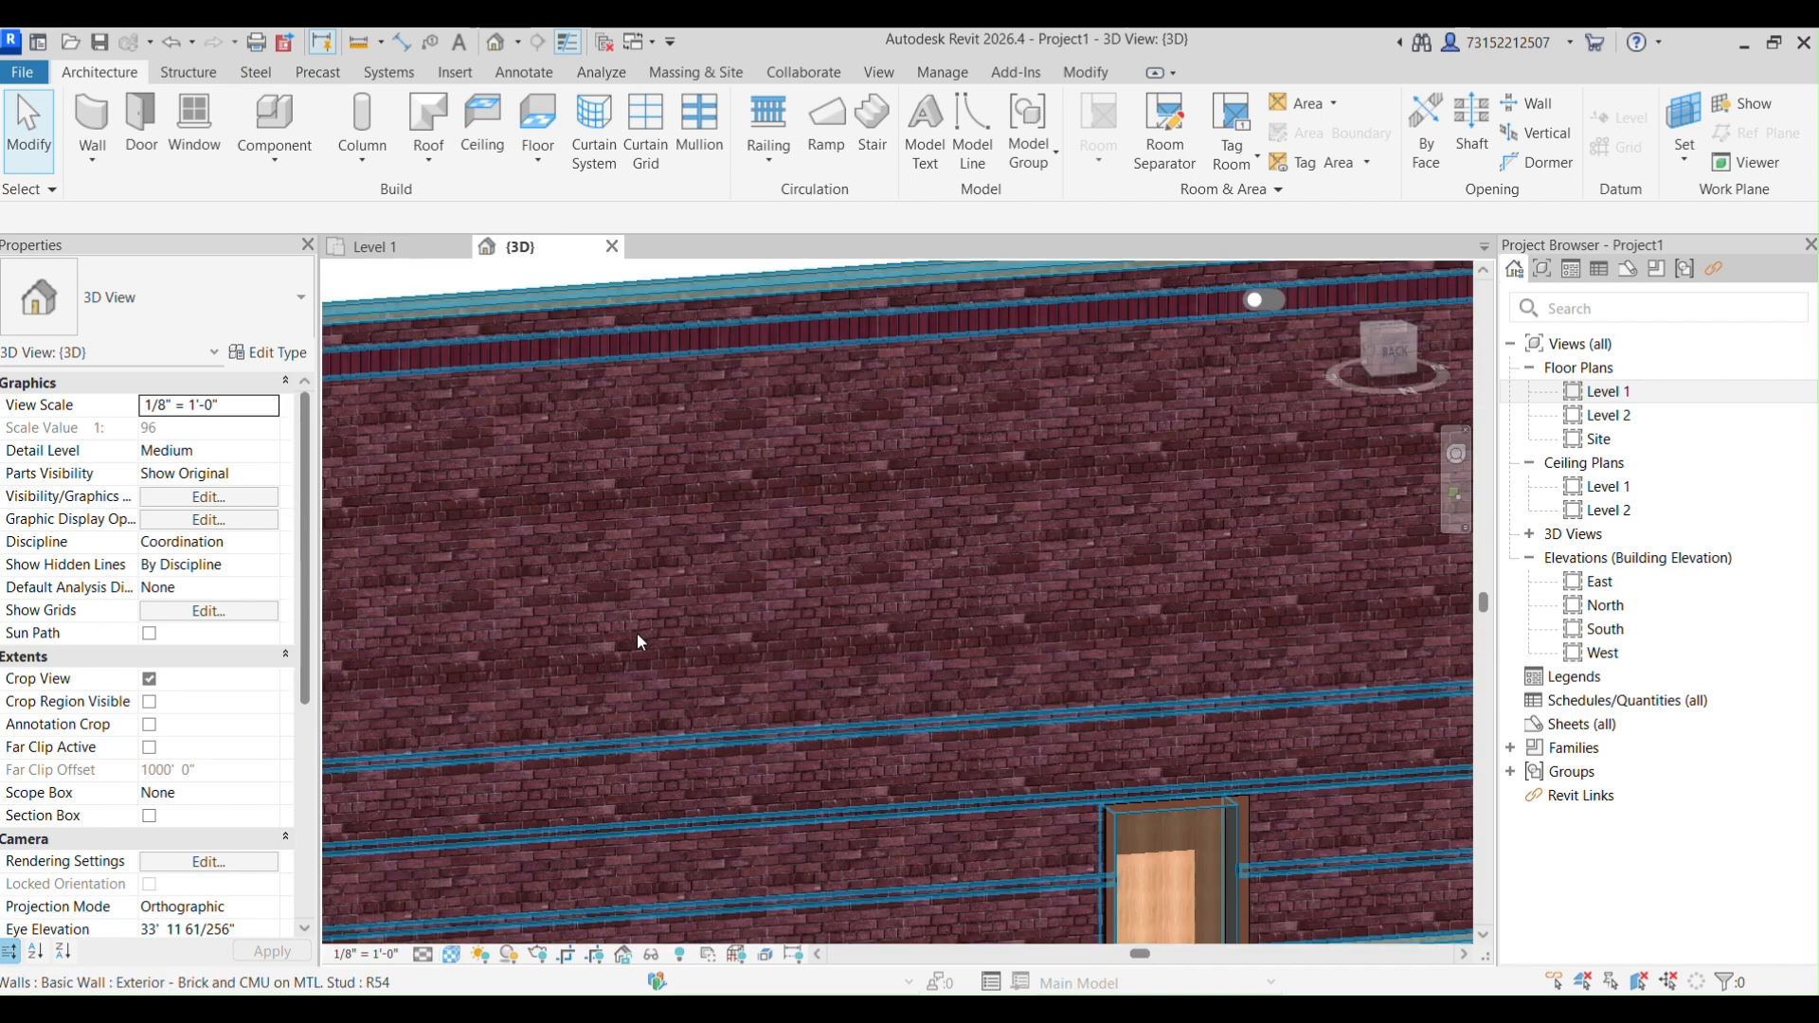
{"action": "scroll", "coordinate": [629, 572], "scroll_direction": "up", "scroll_amount": 4}
{"action": "scroll", "coordinate": [554, 777], "scroll_direction": "down", "scroll_amount": 1}
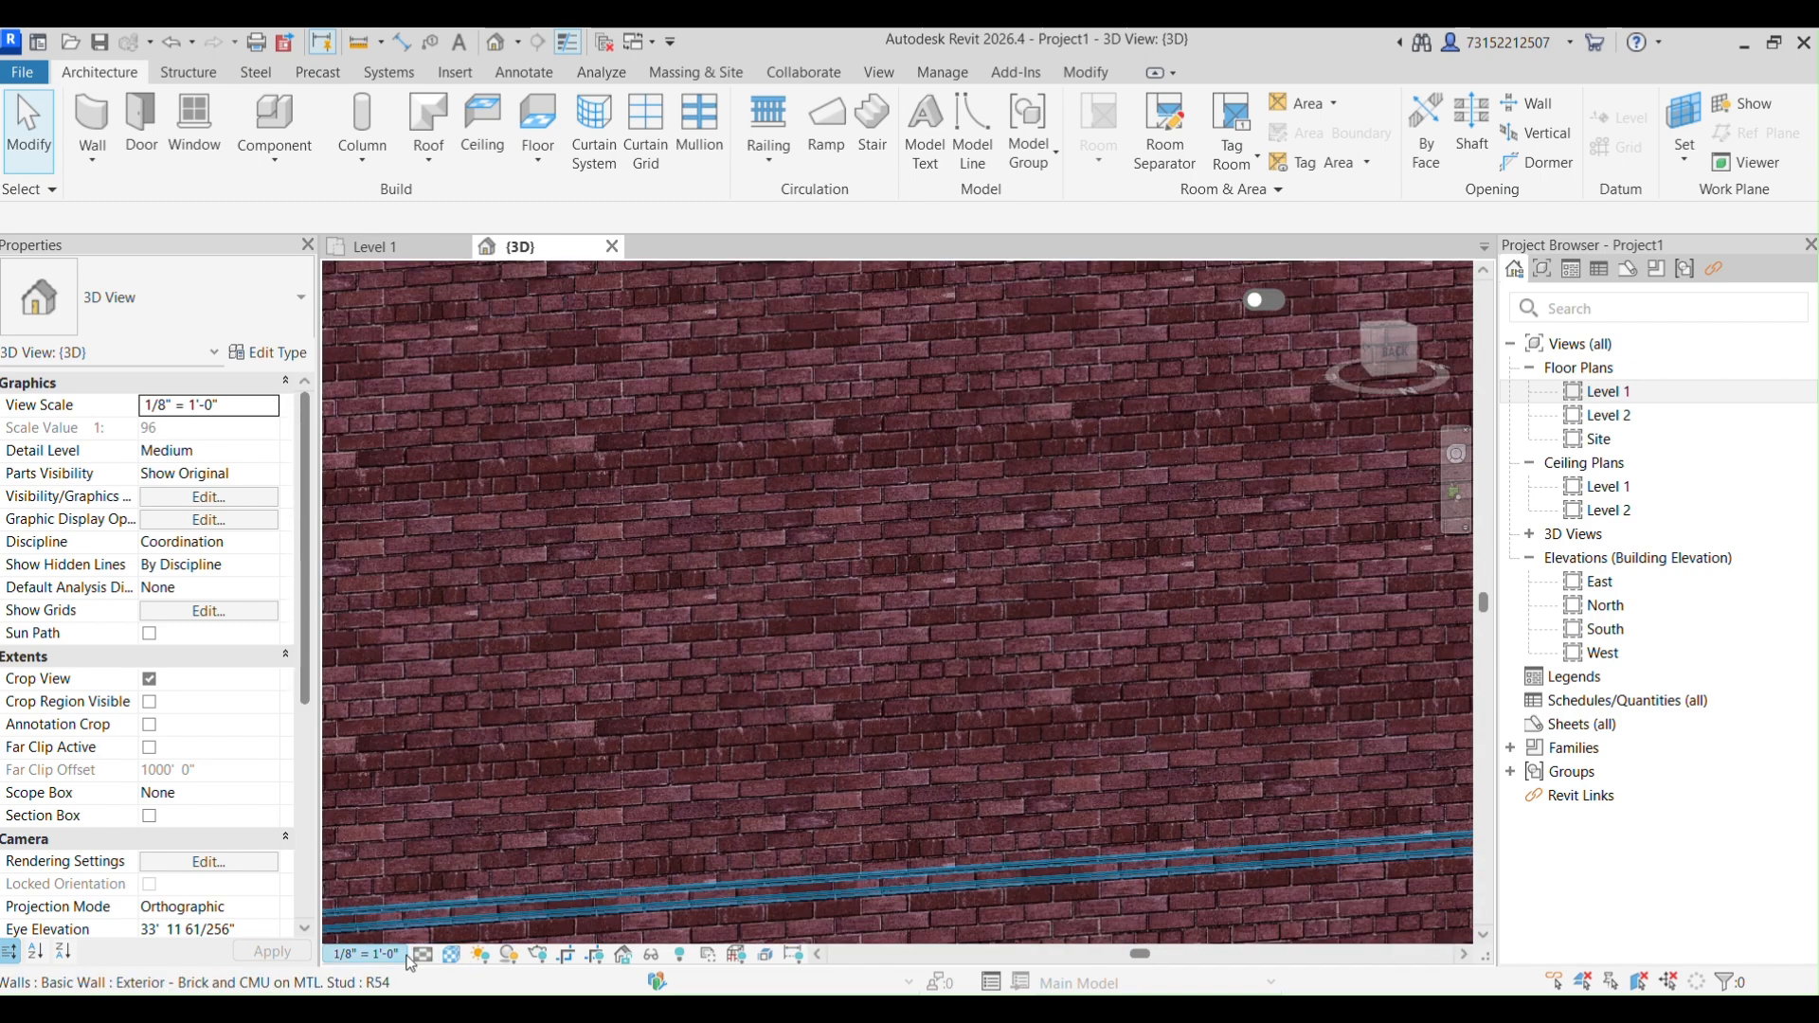
Try the Realistic visual style in the 3D view and look over the whole wall.
{"action": "left_click", "coordinate": [452, 954]}
{"action": "left_click", "coordinate": [494, 930]}
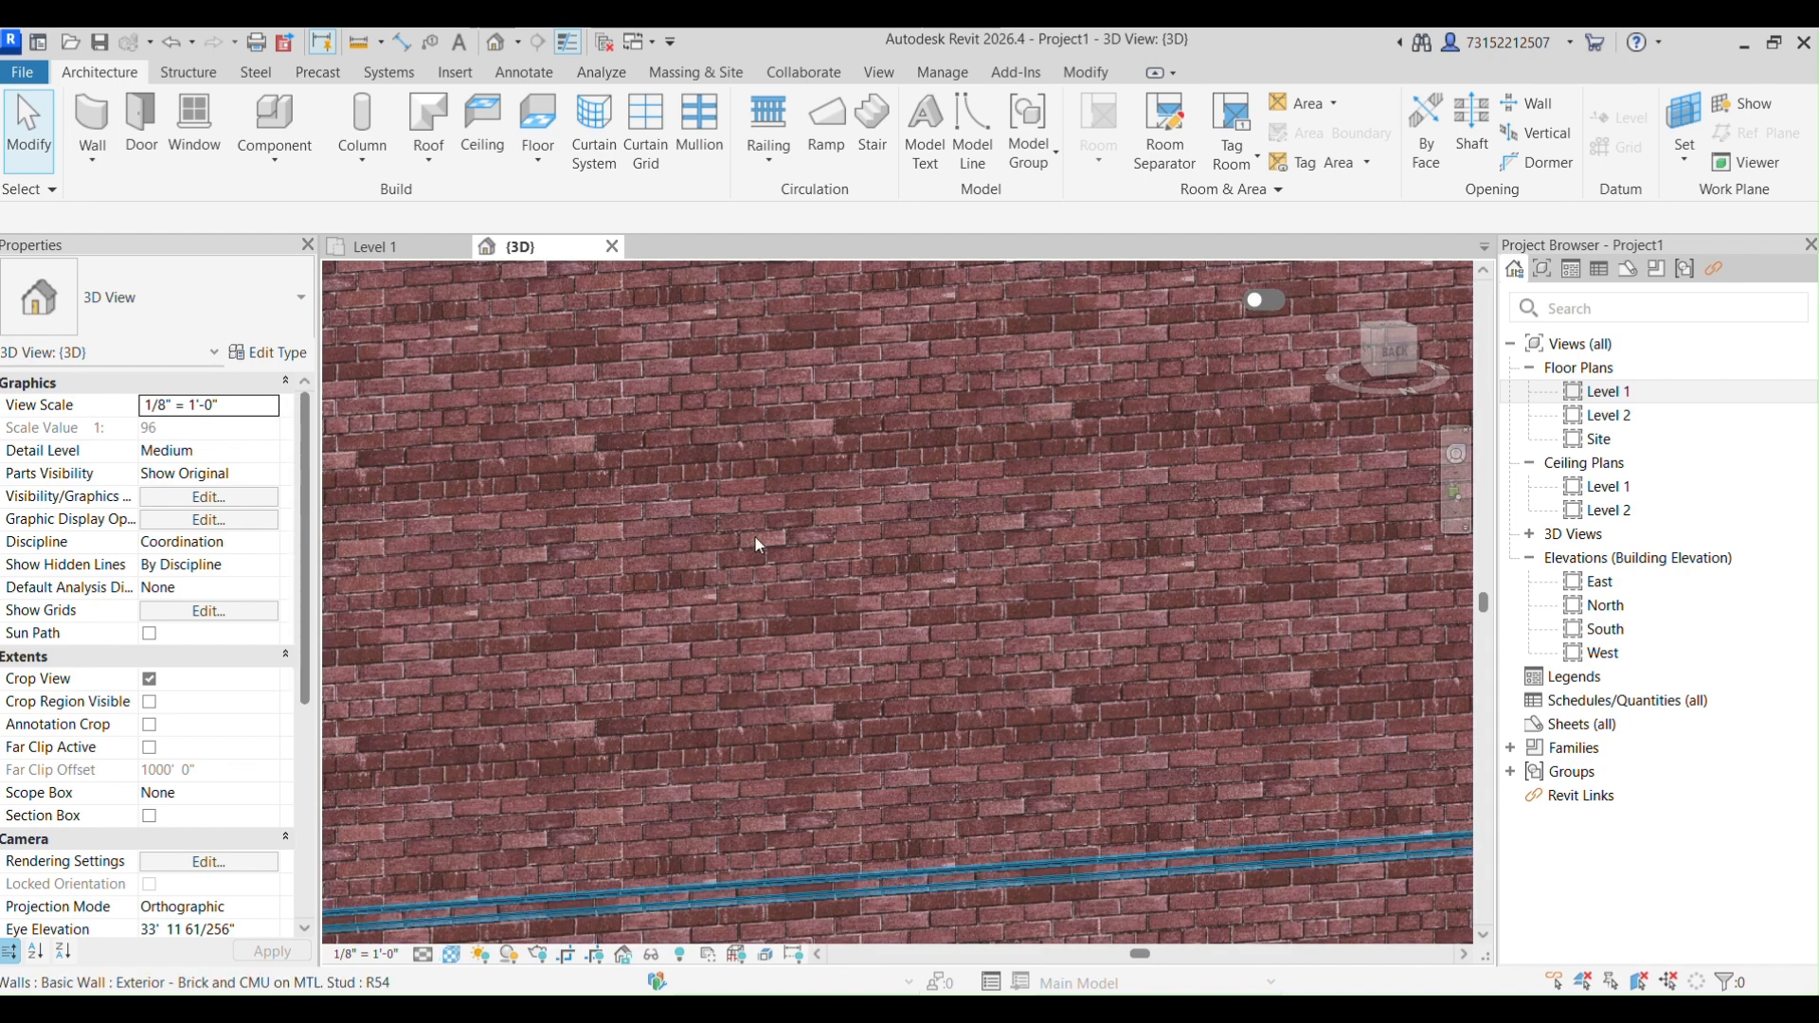
{"action": "scroll", "coordinate": [753, 631], "scroll_direction": "down", "scroll_amount": 5}
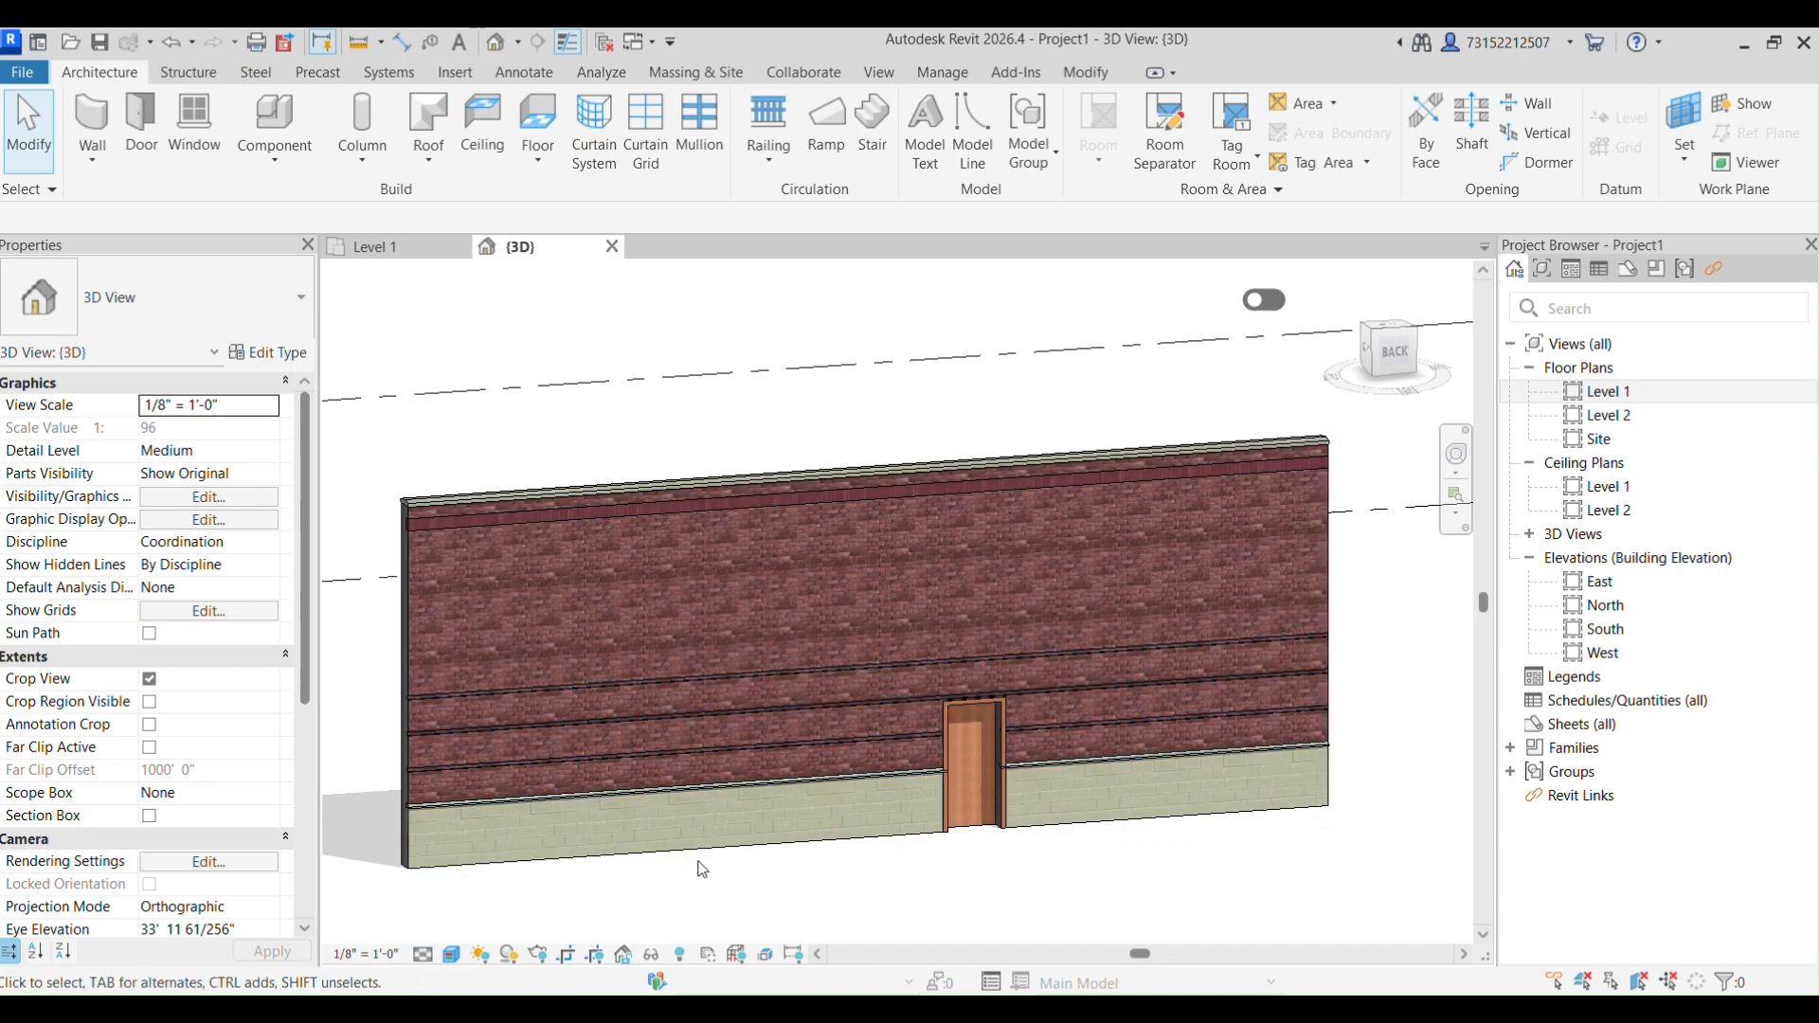
Set the 3D view's detail level to Fine and its visual style to Shaded.
{"action": "left_click", "coordinate": [423, 954]}
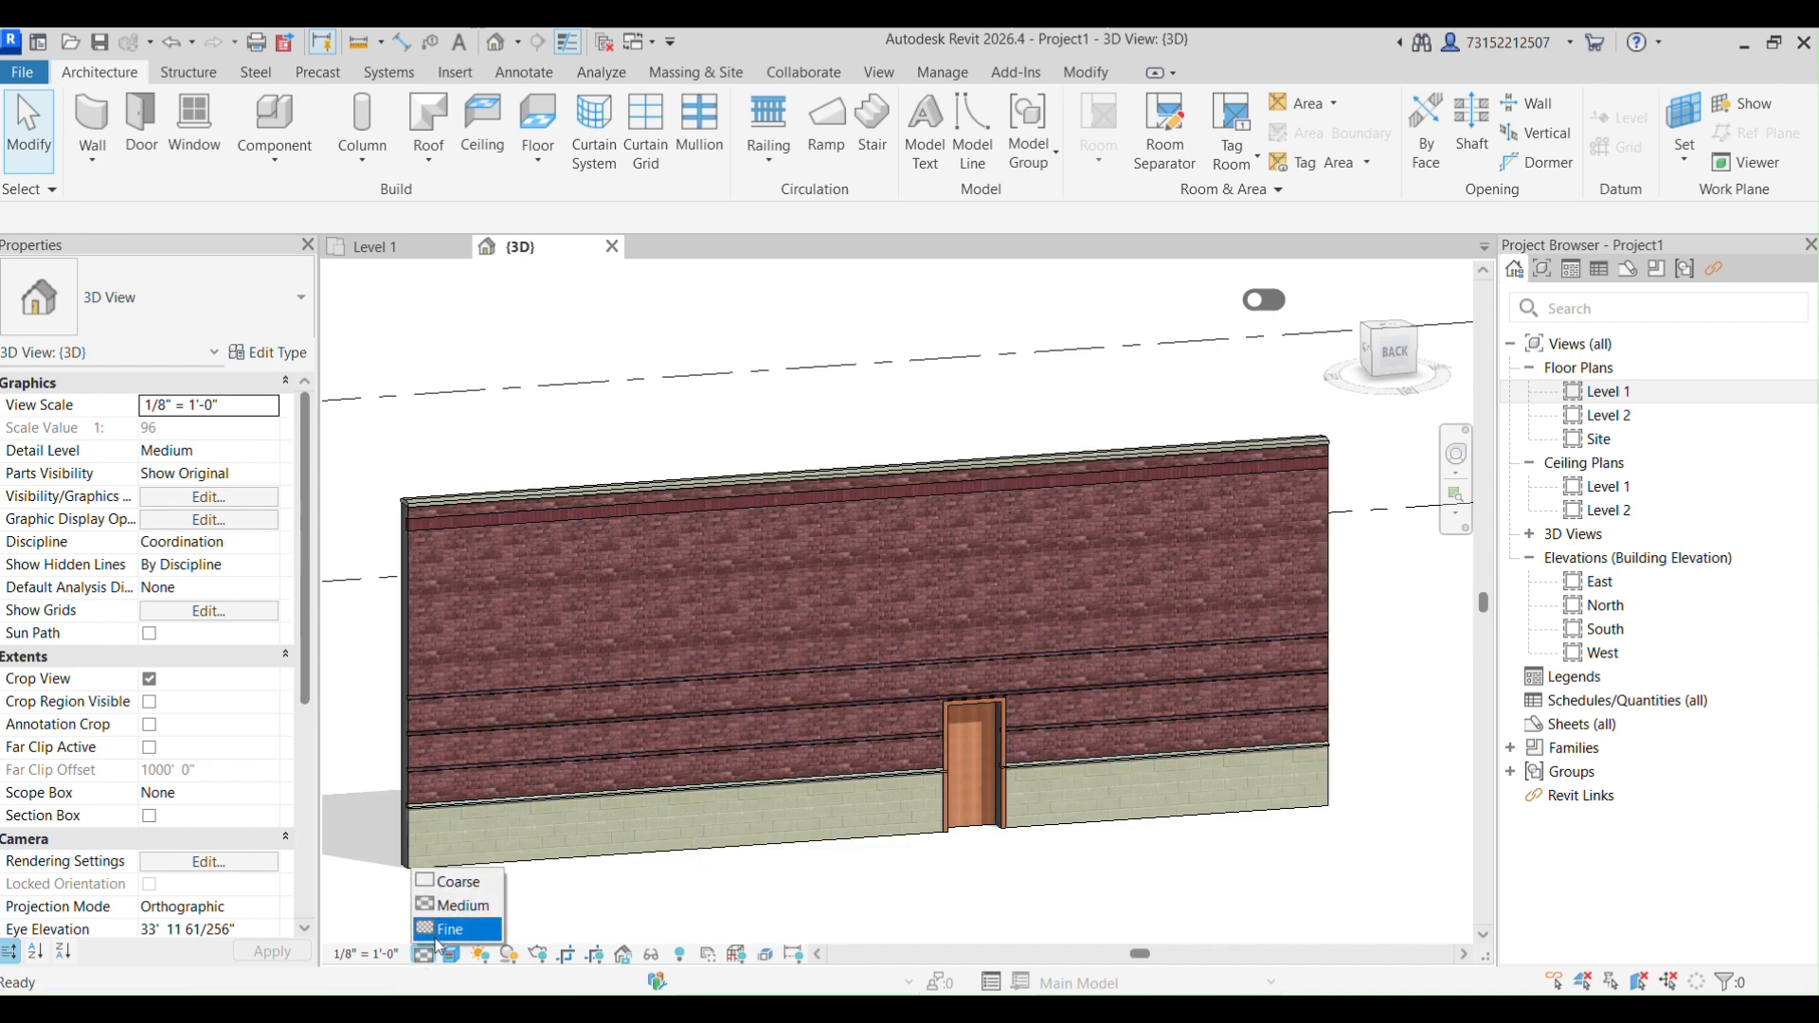
{"action": "left_click", "coordinate": [439, 933]}
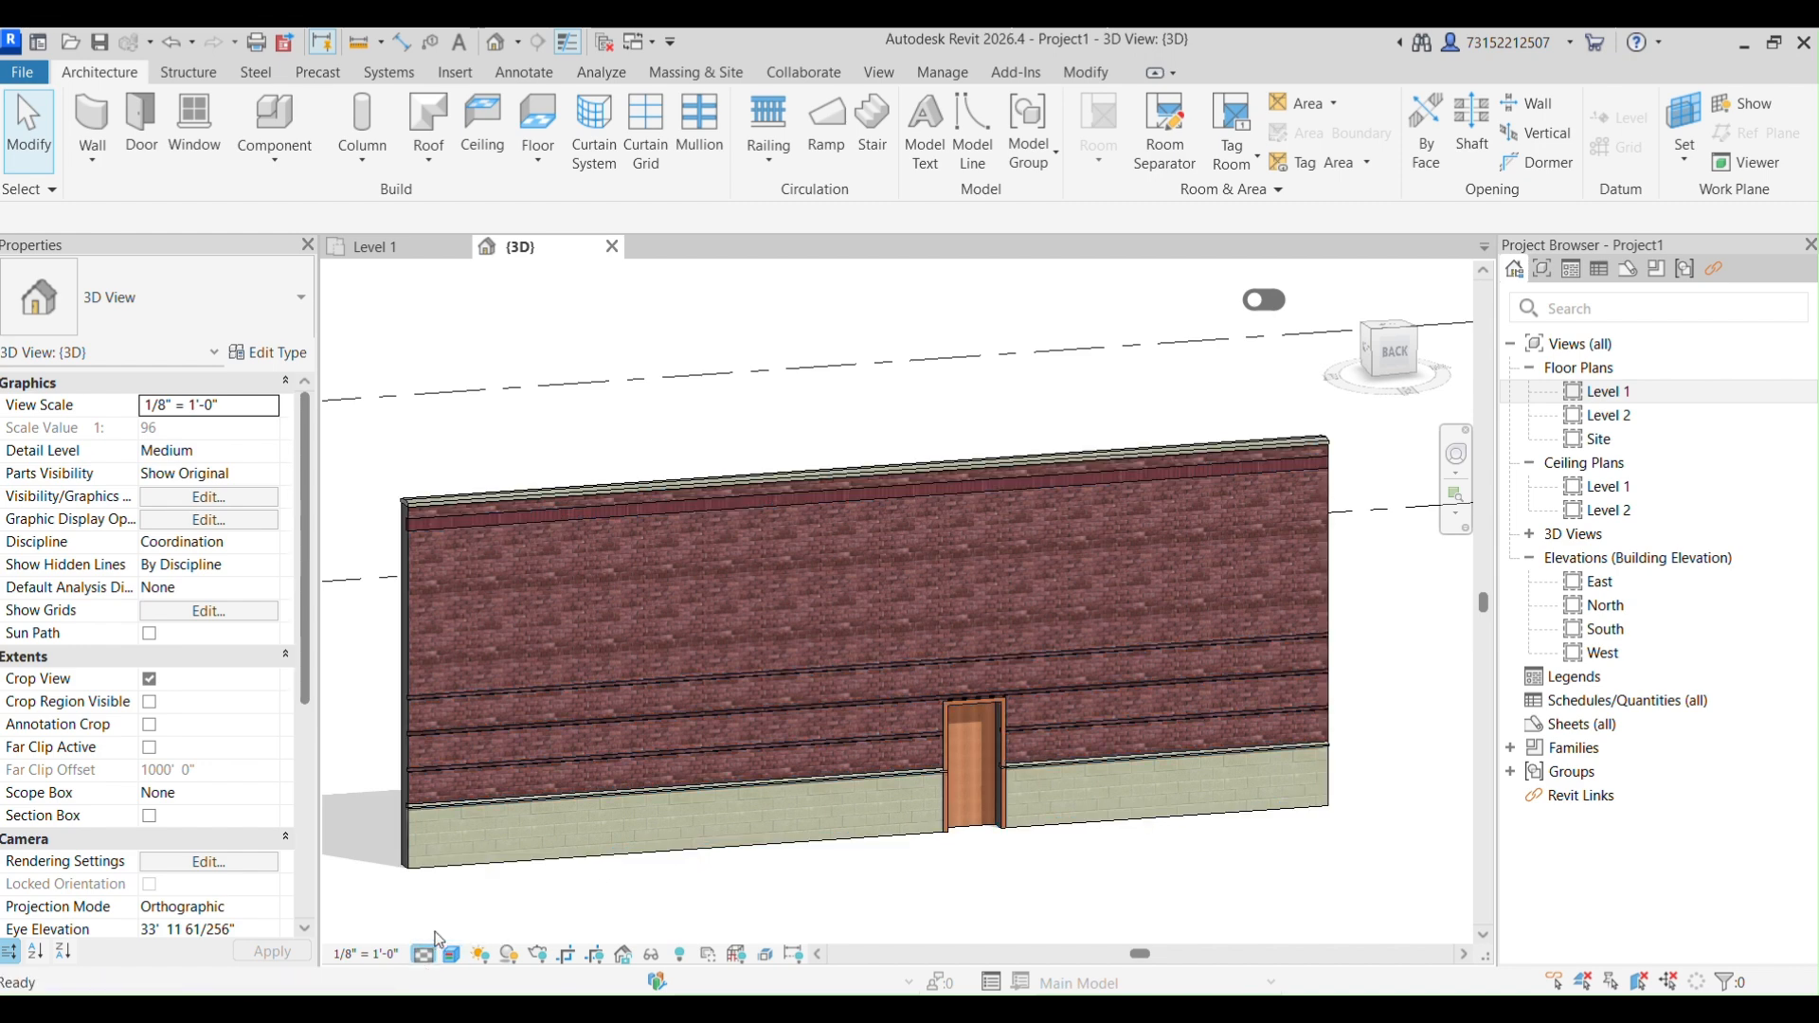
{"action": "left_click", "coordinate": [456, 954]}
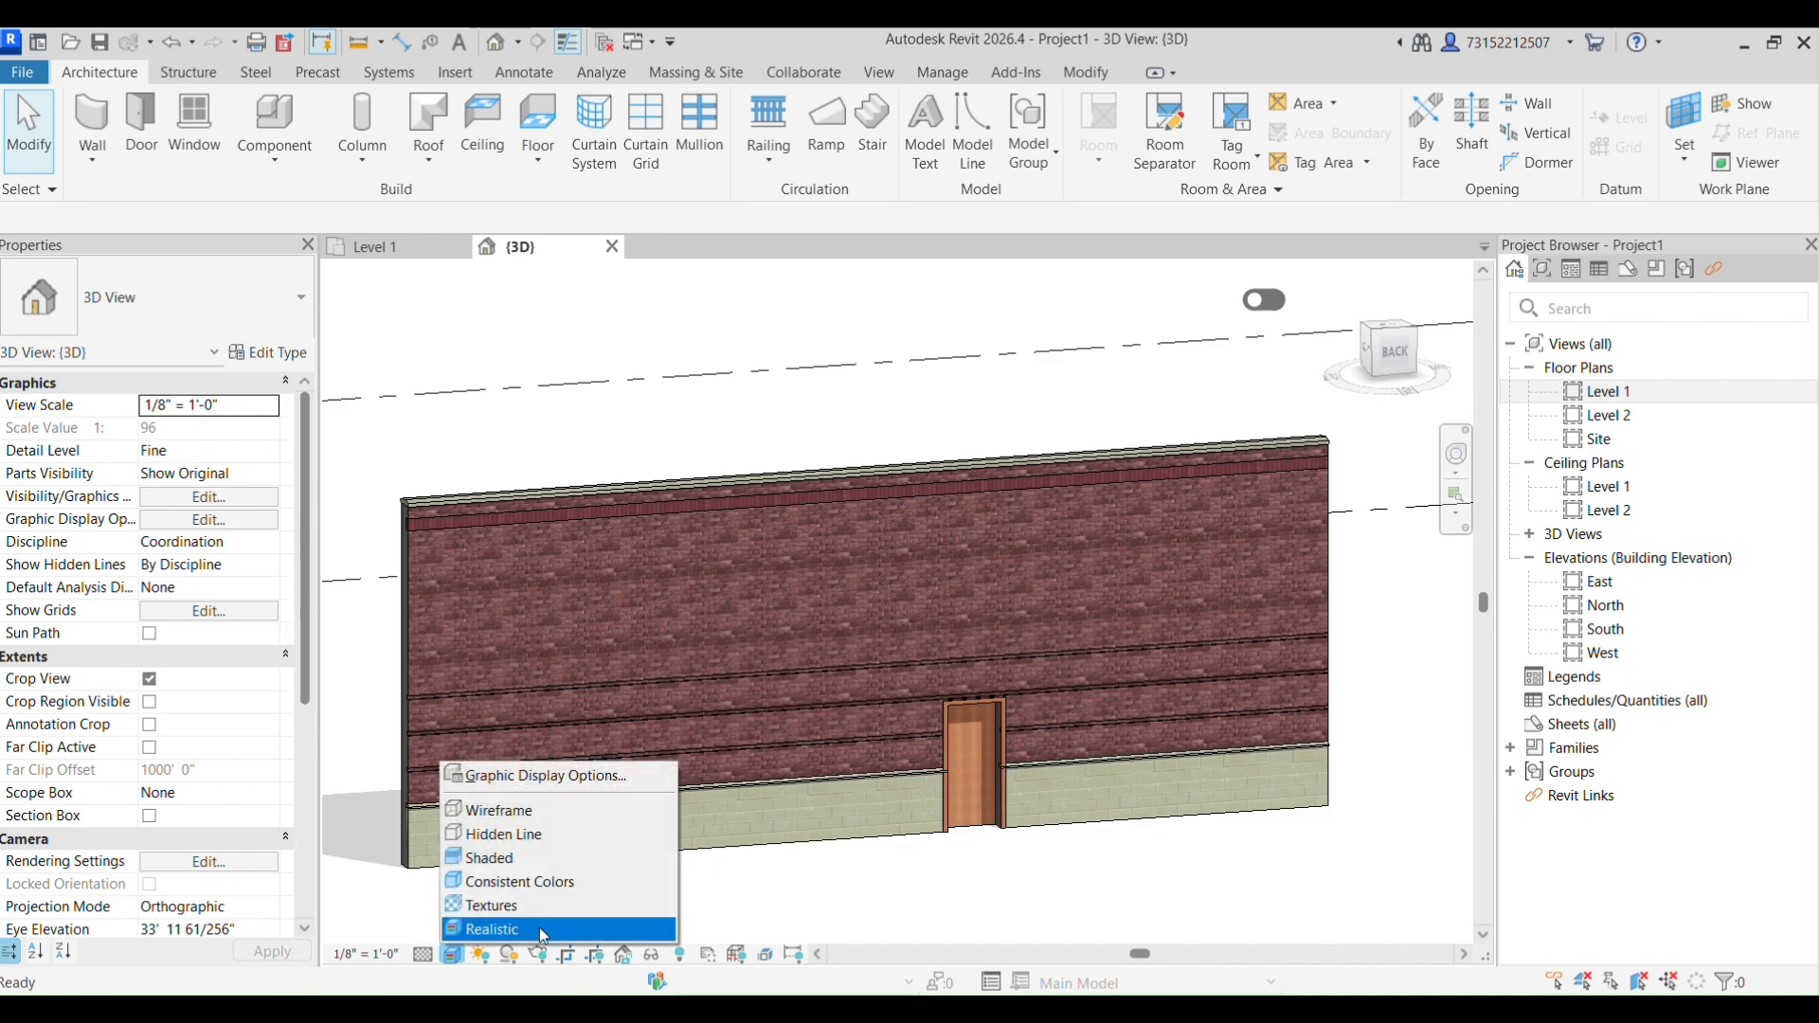
{"action": "left_click", "coordinate": [511, 860]}
{"action": "scroll", "coordinate": [552, 864], "scroll_direction": "down", "scroll_amount": 2}
{"action": "mouse_move", "coordinate": [552, 865]}
{"action": "middle_mouse_down", "text": "shift"}
{"action": "mouse_move", "coordinate": [515, 865]}
{"action": "mouse_move", "coordinate": [617, 891]}
{"action": "mouse_move", "coordinate": [559, 580]}
{"action": "middle_mouse_up", "text": "shift"}
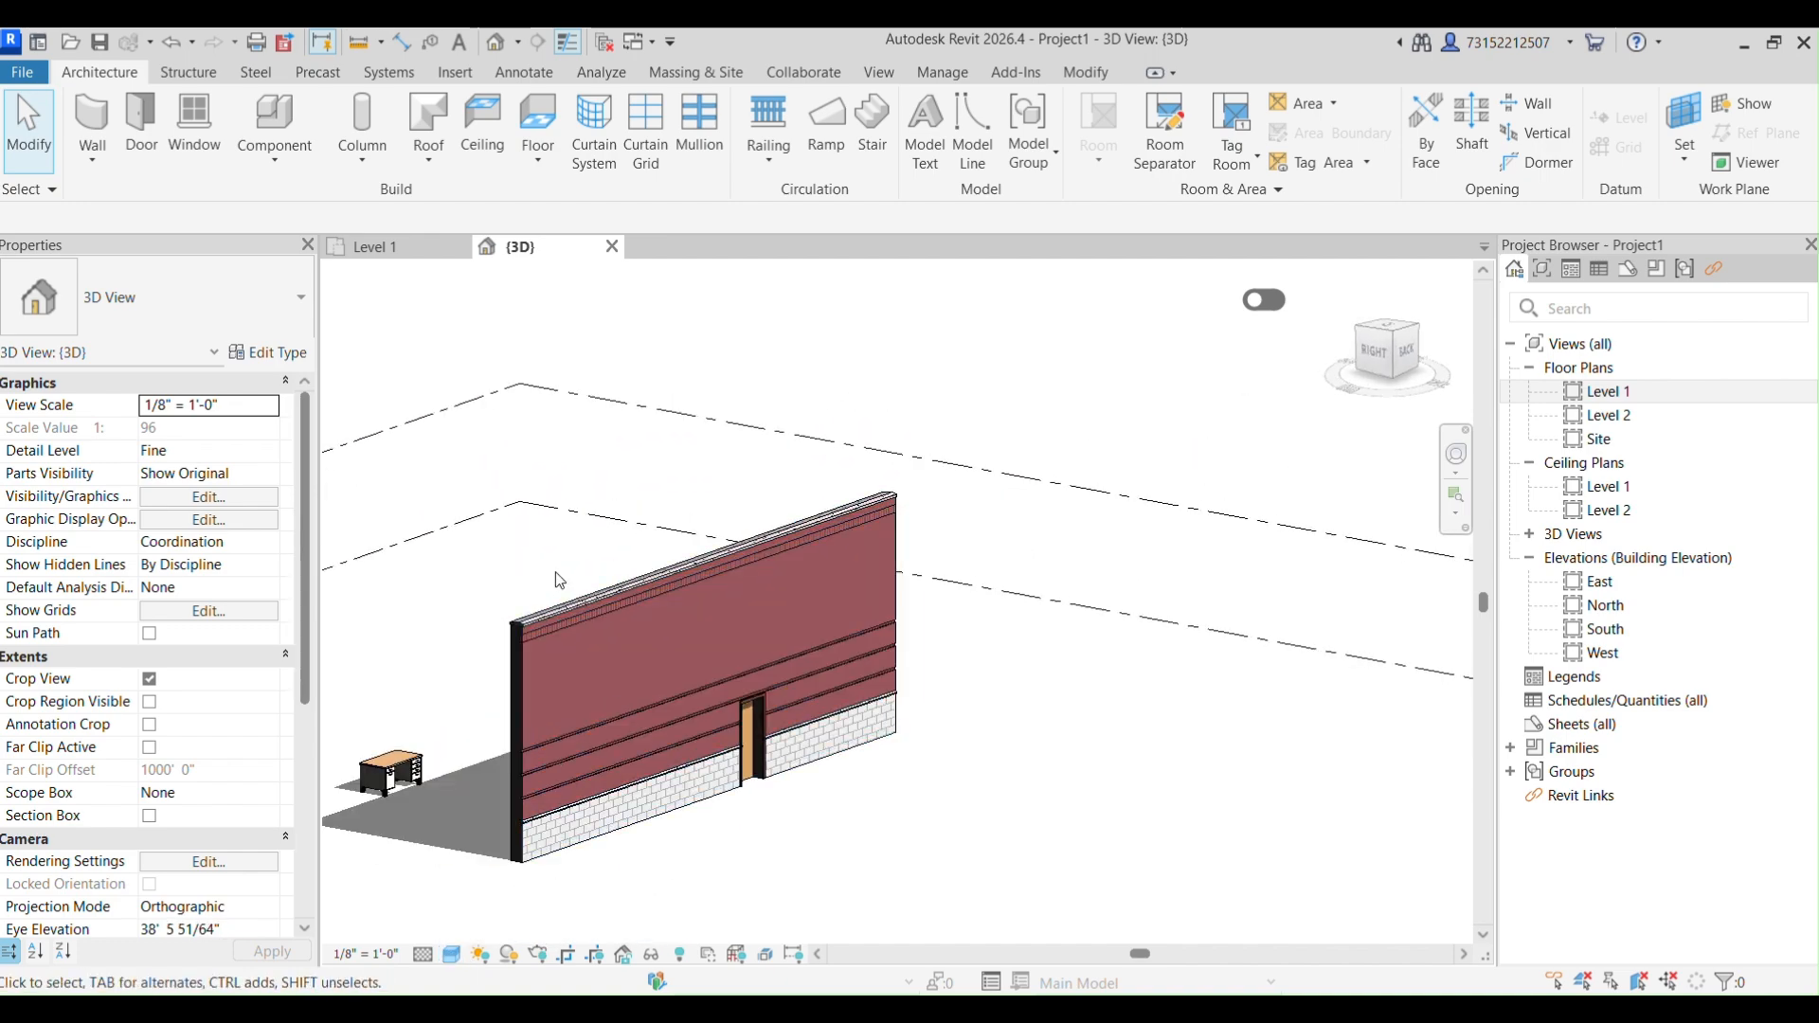
Try the Hidden Line visual style in the 3D view, orbit around the wall, and switch back to Shaded.
{"action": "left_click", "coordinate": [451, 954]}
{"action": "left_click", "coordinate": [511, 833]}
{"action": "middle_click_drag", "start_coordinate": [661, 780], "coordinate": [528, 795], "text": "shift"}
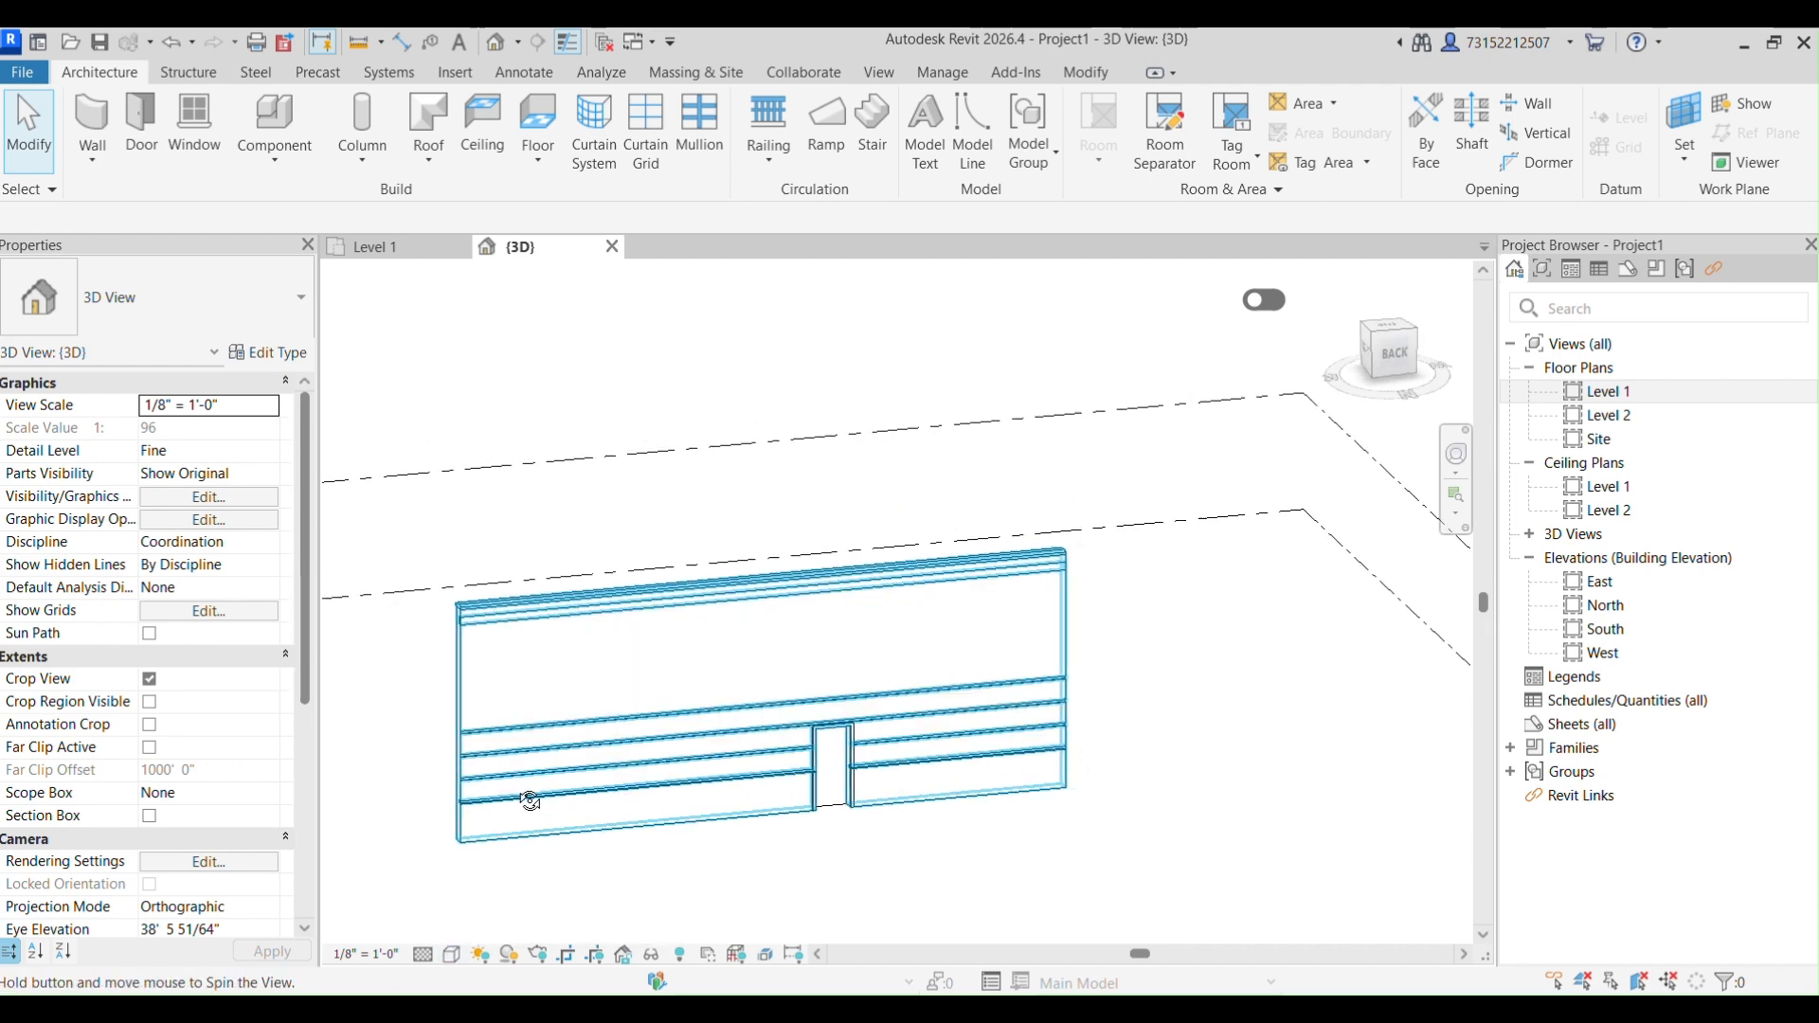
{"action": "left_click", "coordinate": [450, 954]}
{"action": "left_click", "coordinate": [512, 904]}
{"action": "middle_click_drag", "start_coordinate": [569, 832], "coordinate": [723, 828], "text": "shift"}
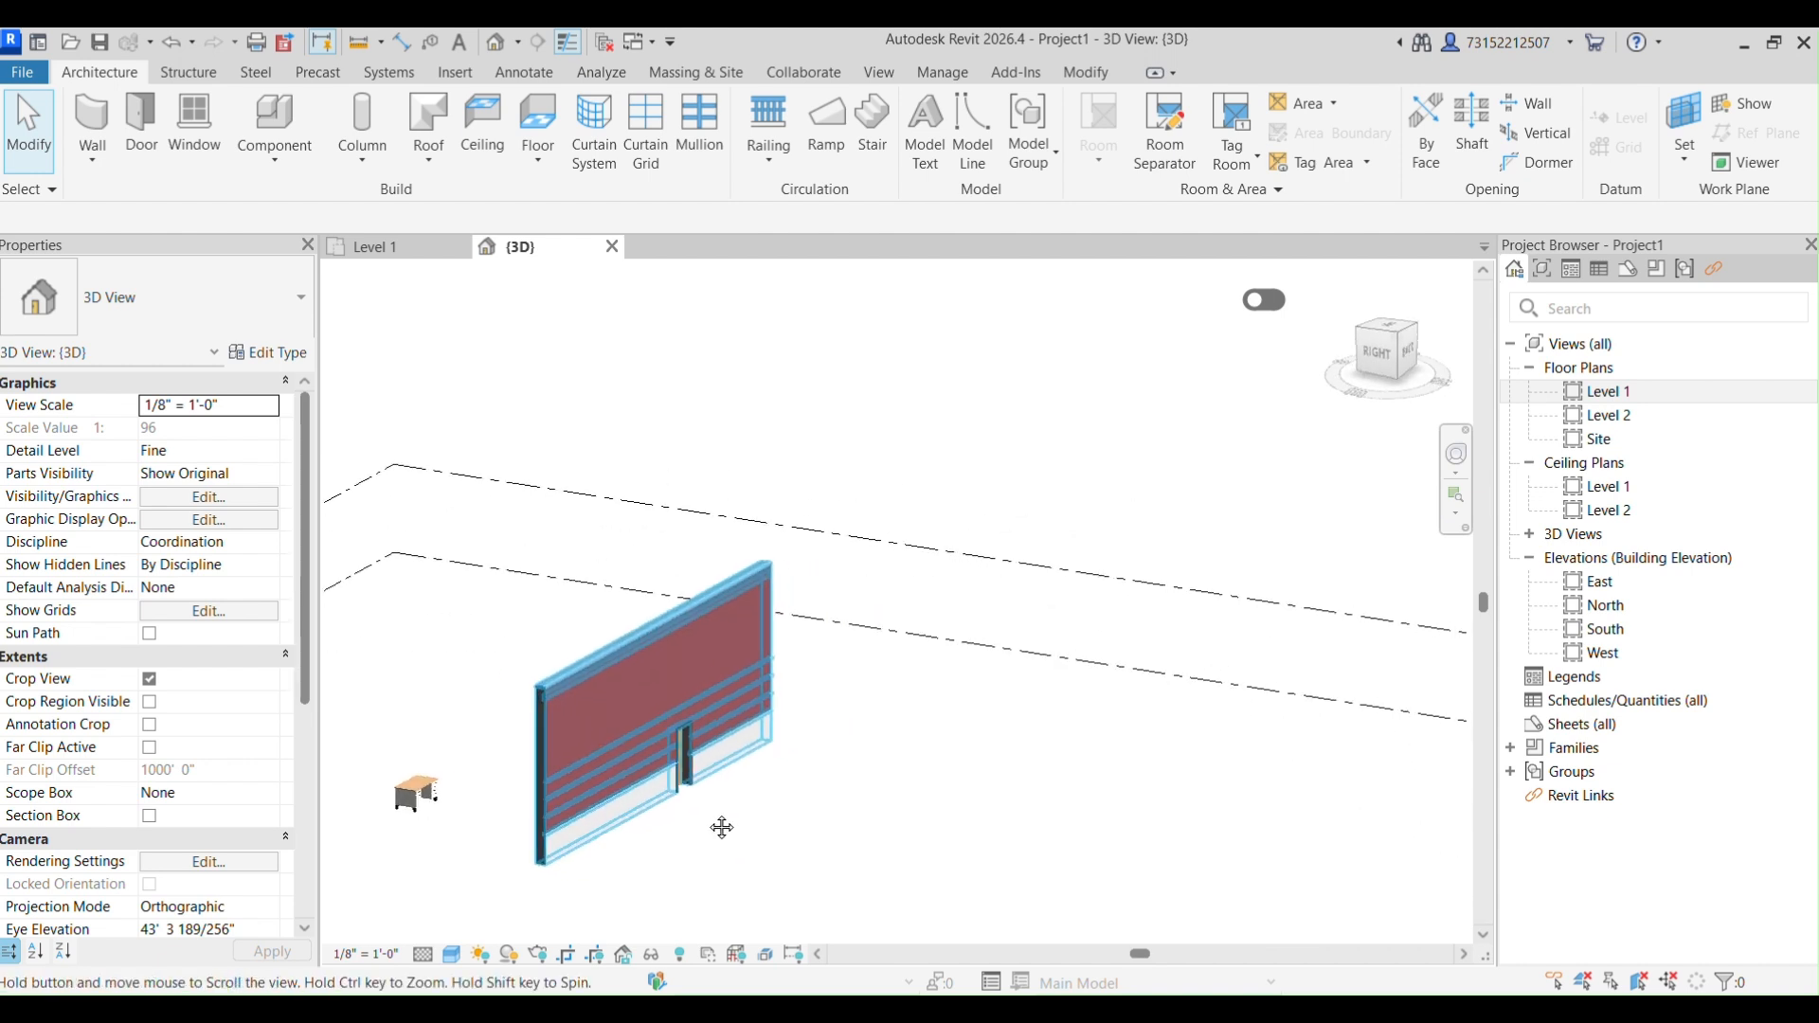
Check the 3D view's sun path options, toggle its shadows, and leave the shadows turned off.
{"action": "left_click", "coordinate": [478, 960]}
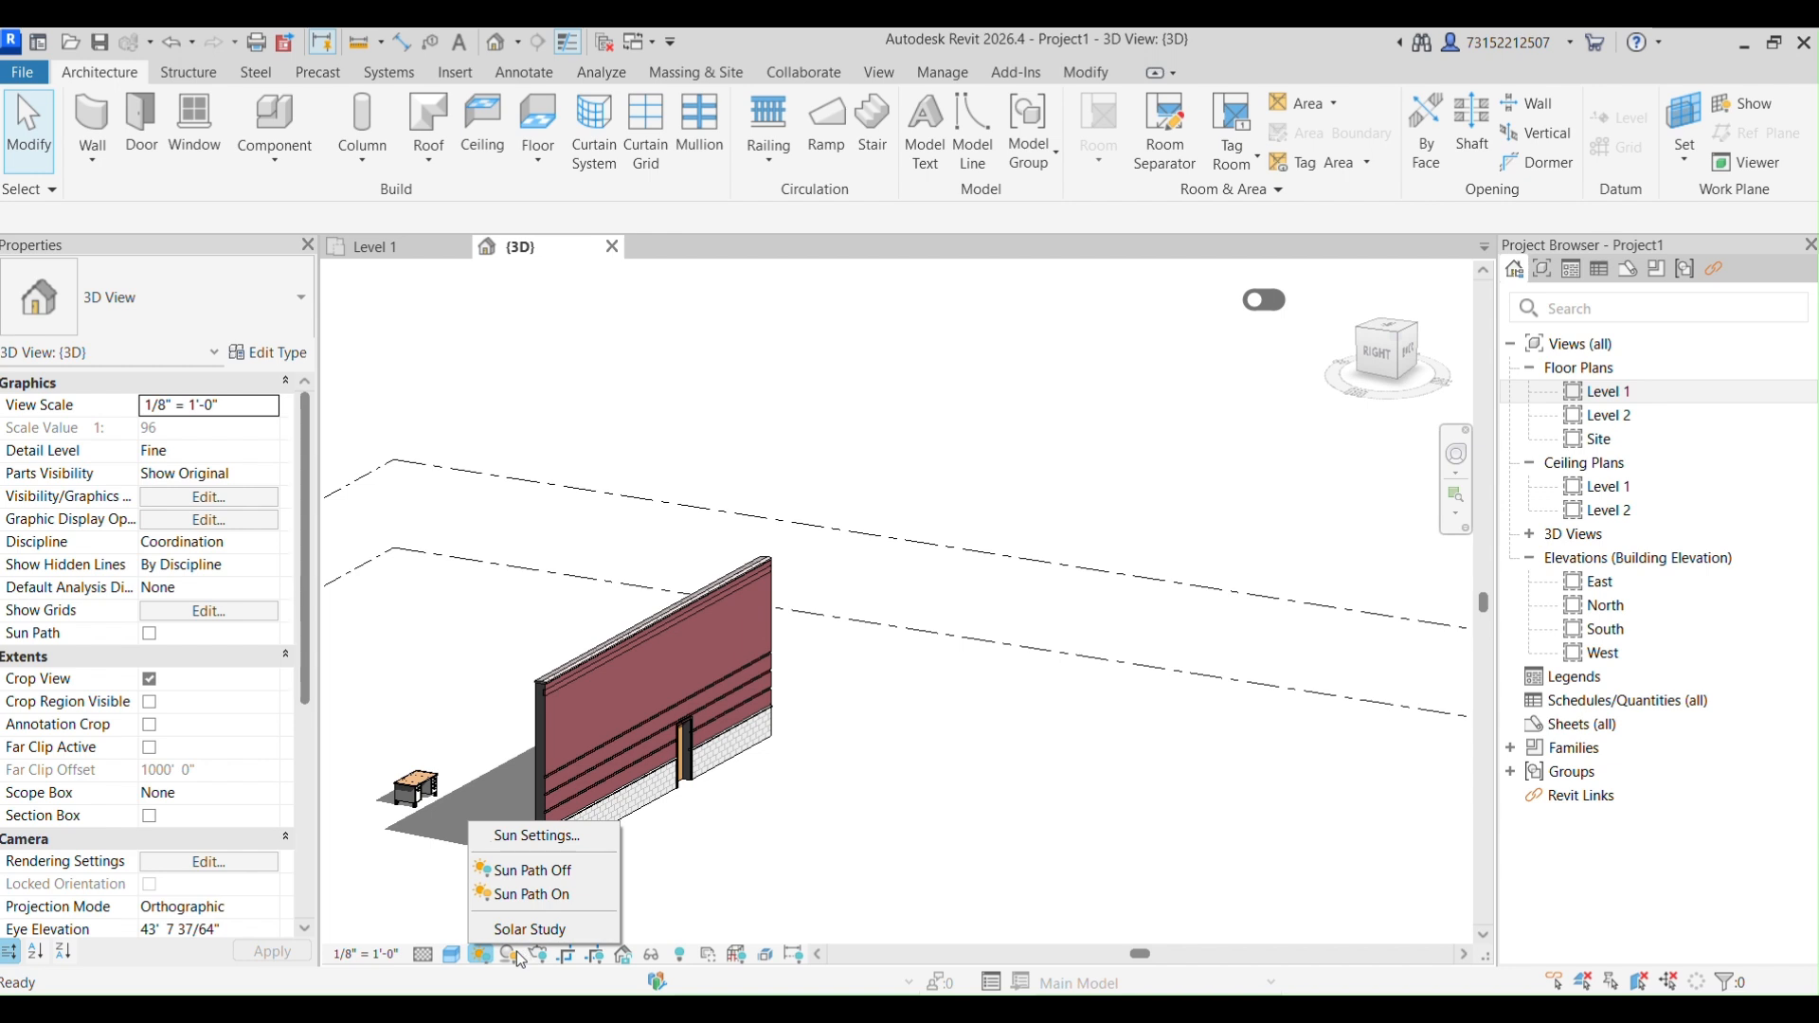
{"action": "left_click", "coordinate": [757, 881]}
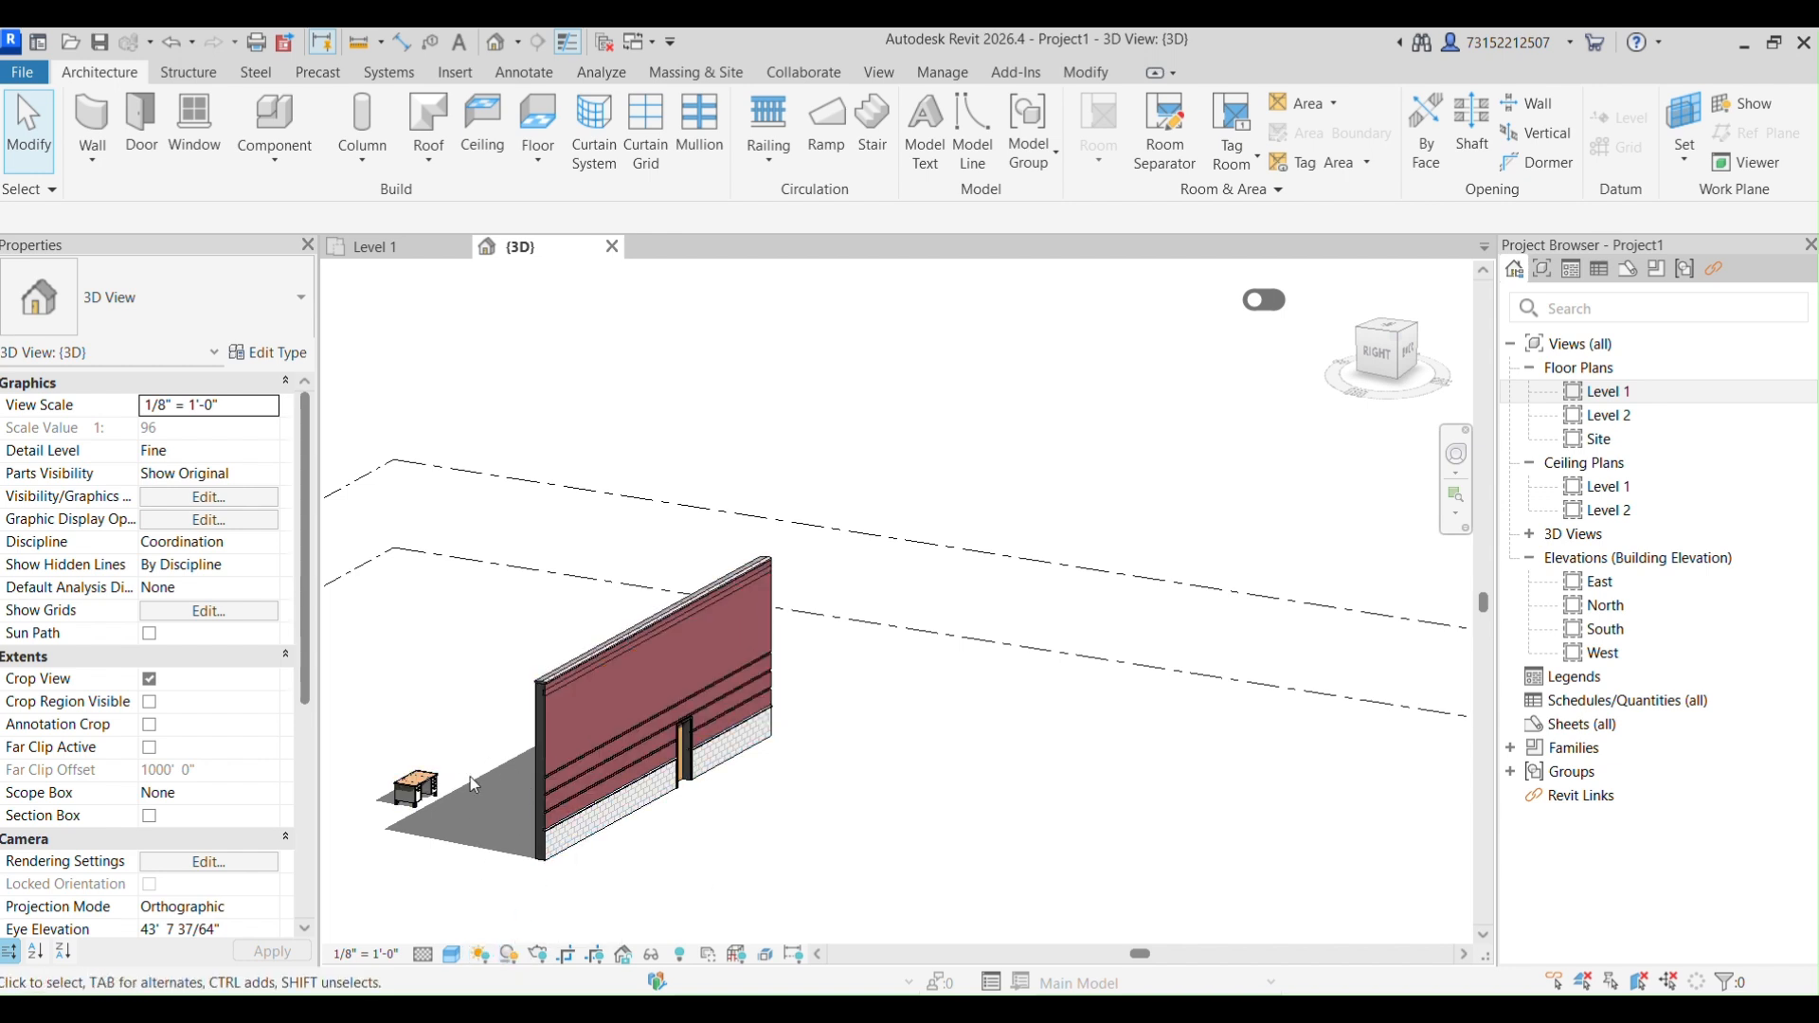
{"action": "left_click", "coordinate": [507, 955]}
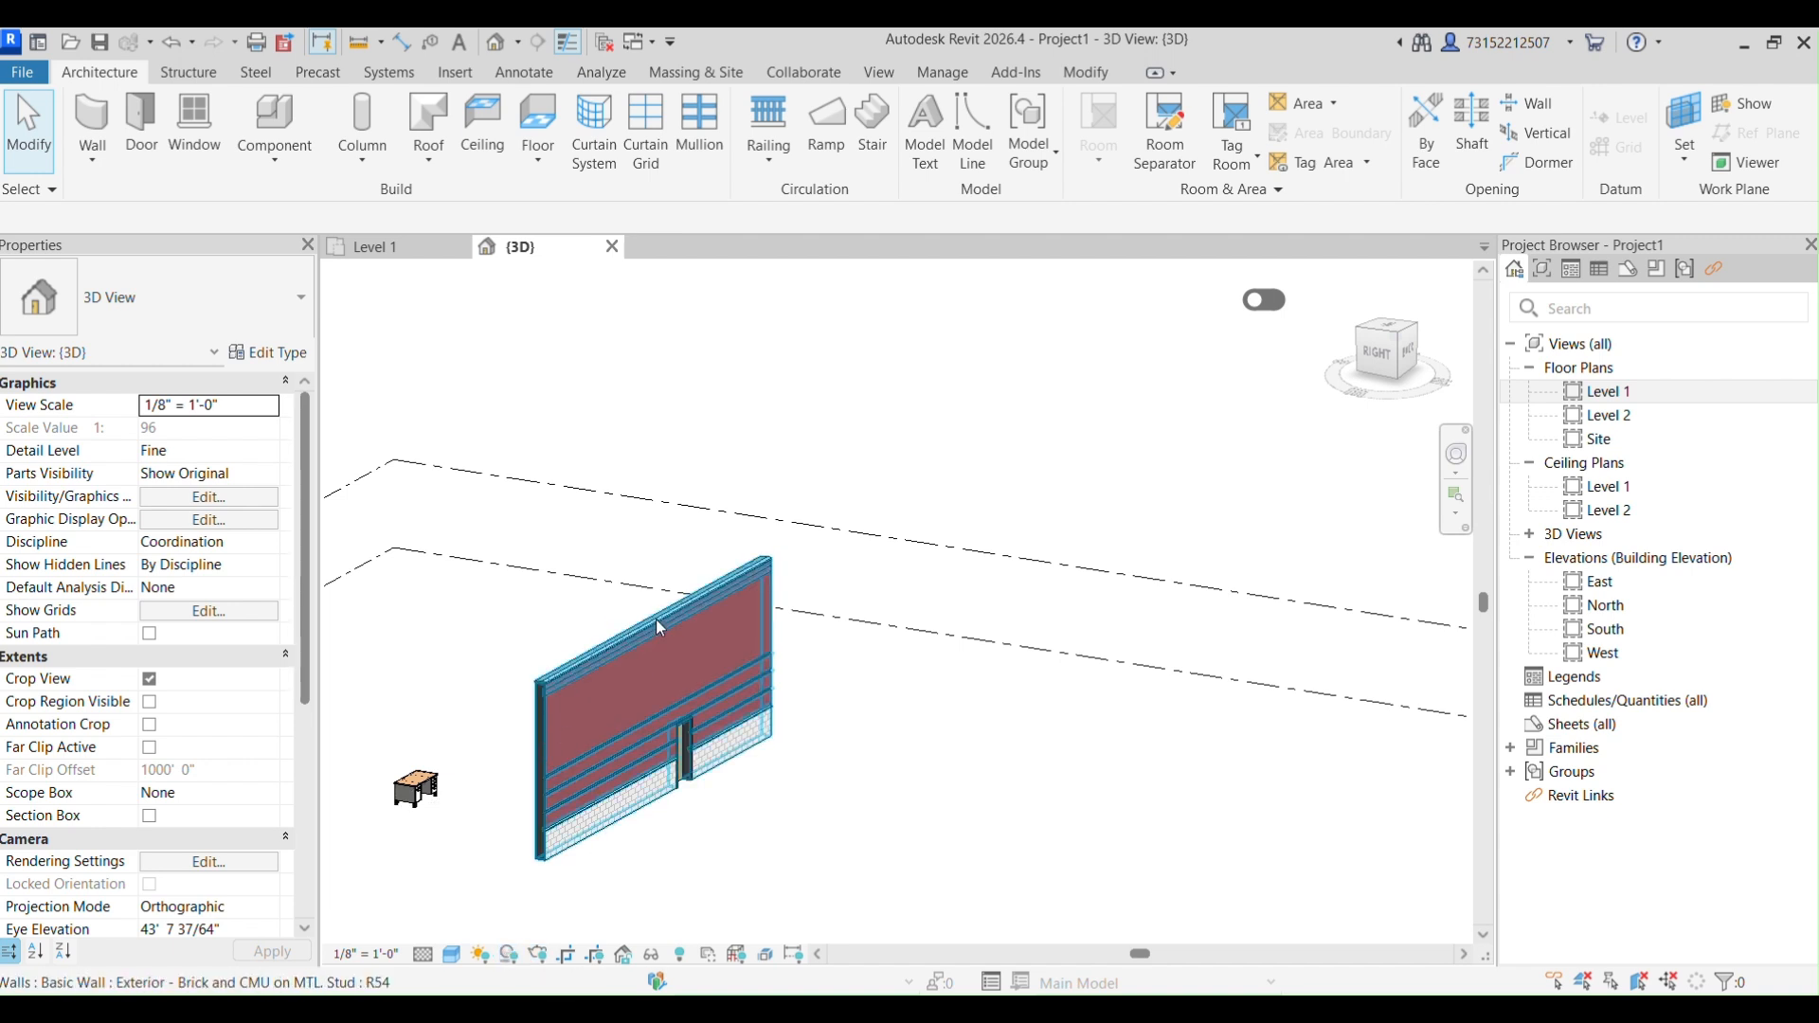
{"action": "left_click", "coordinate": [509, 955]}
{"action": "middle_click_drag", "start_coordinate": [483, 812], "coordinate": [778, 763], "text": "shift"}
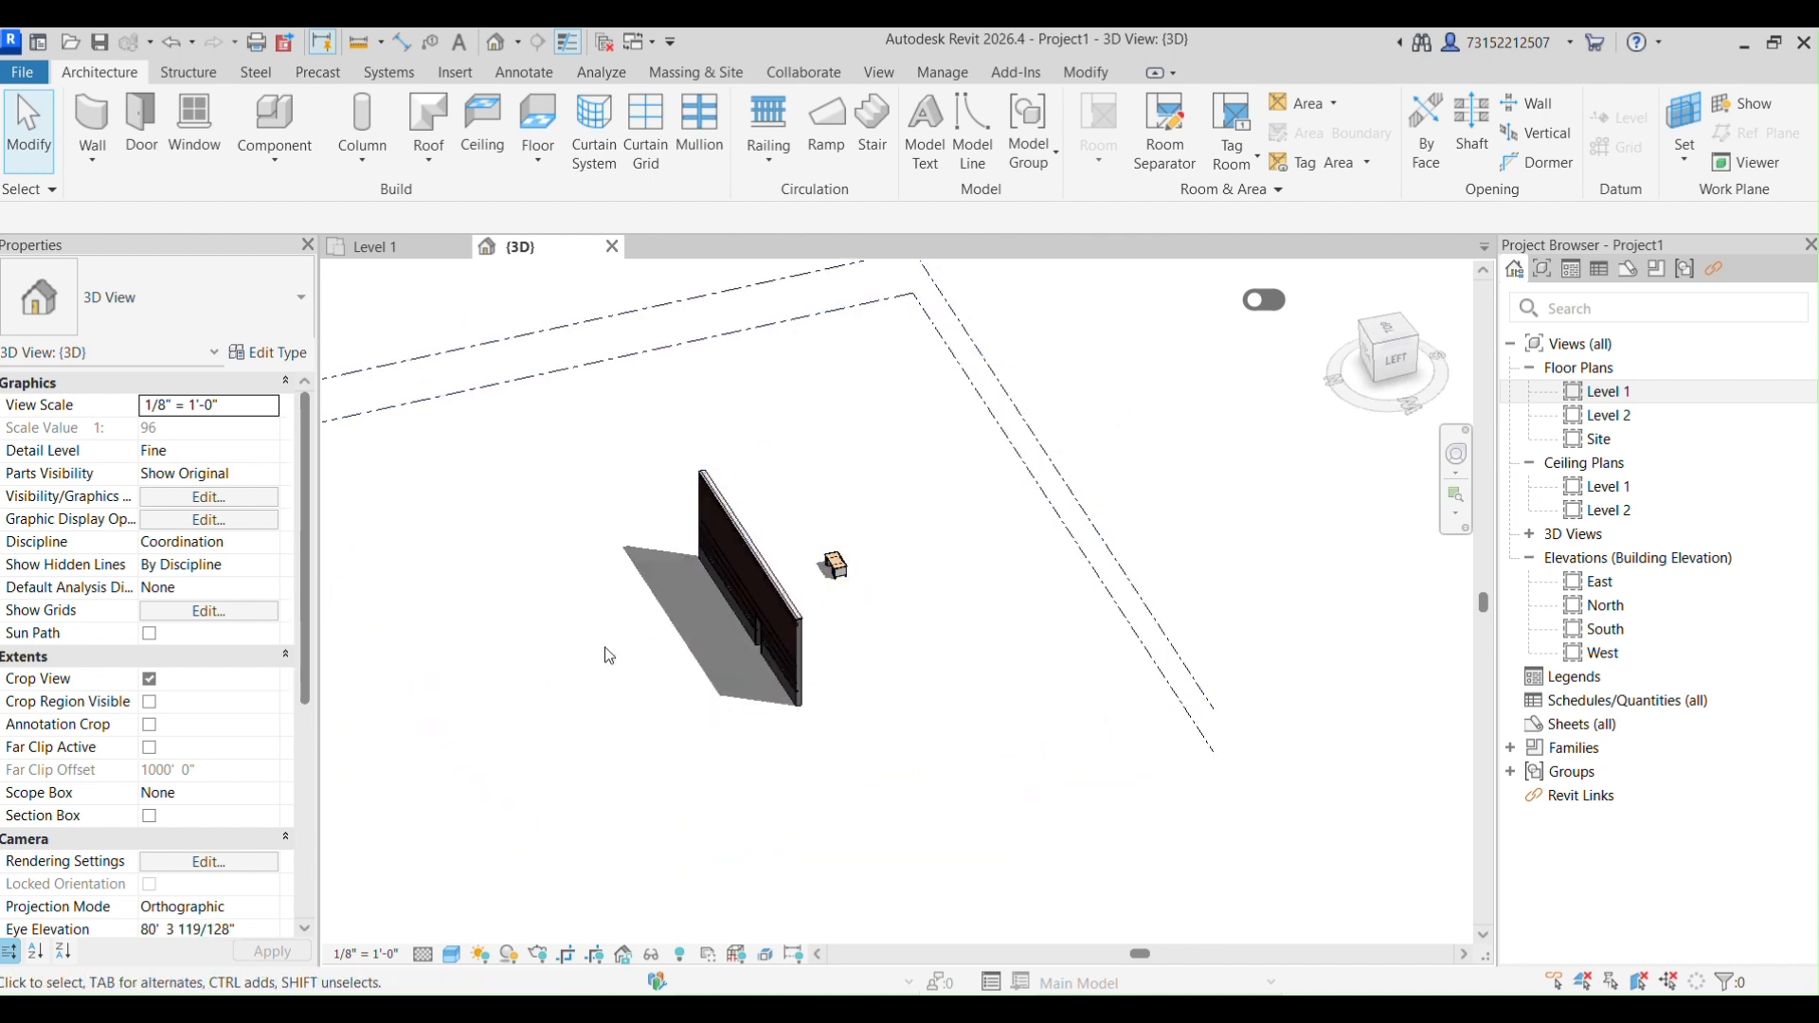
{"action": "left_click", "coordinate": [507, 955]}
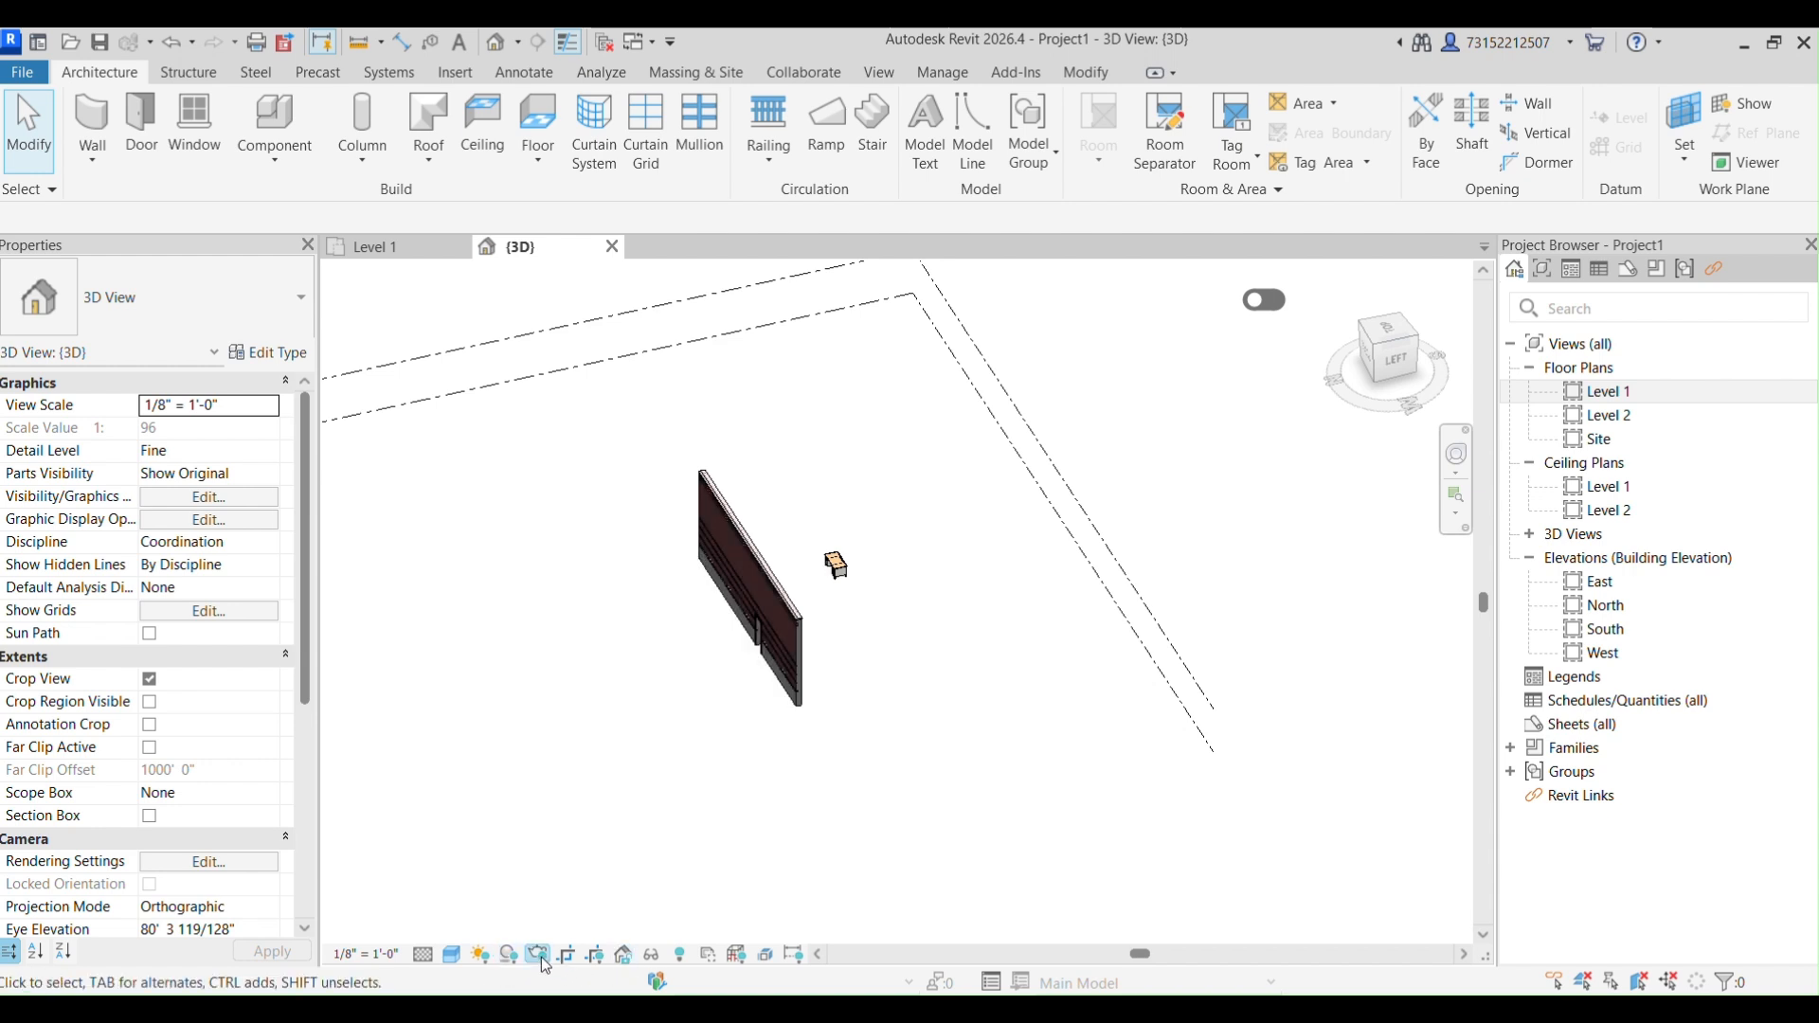
Look at the Rendering dialog without rendering, and toggle Crop View off and on again for the 3D view.
{"action": "left_click", "coordinate": [542, 956]}
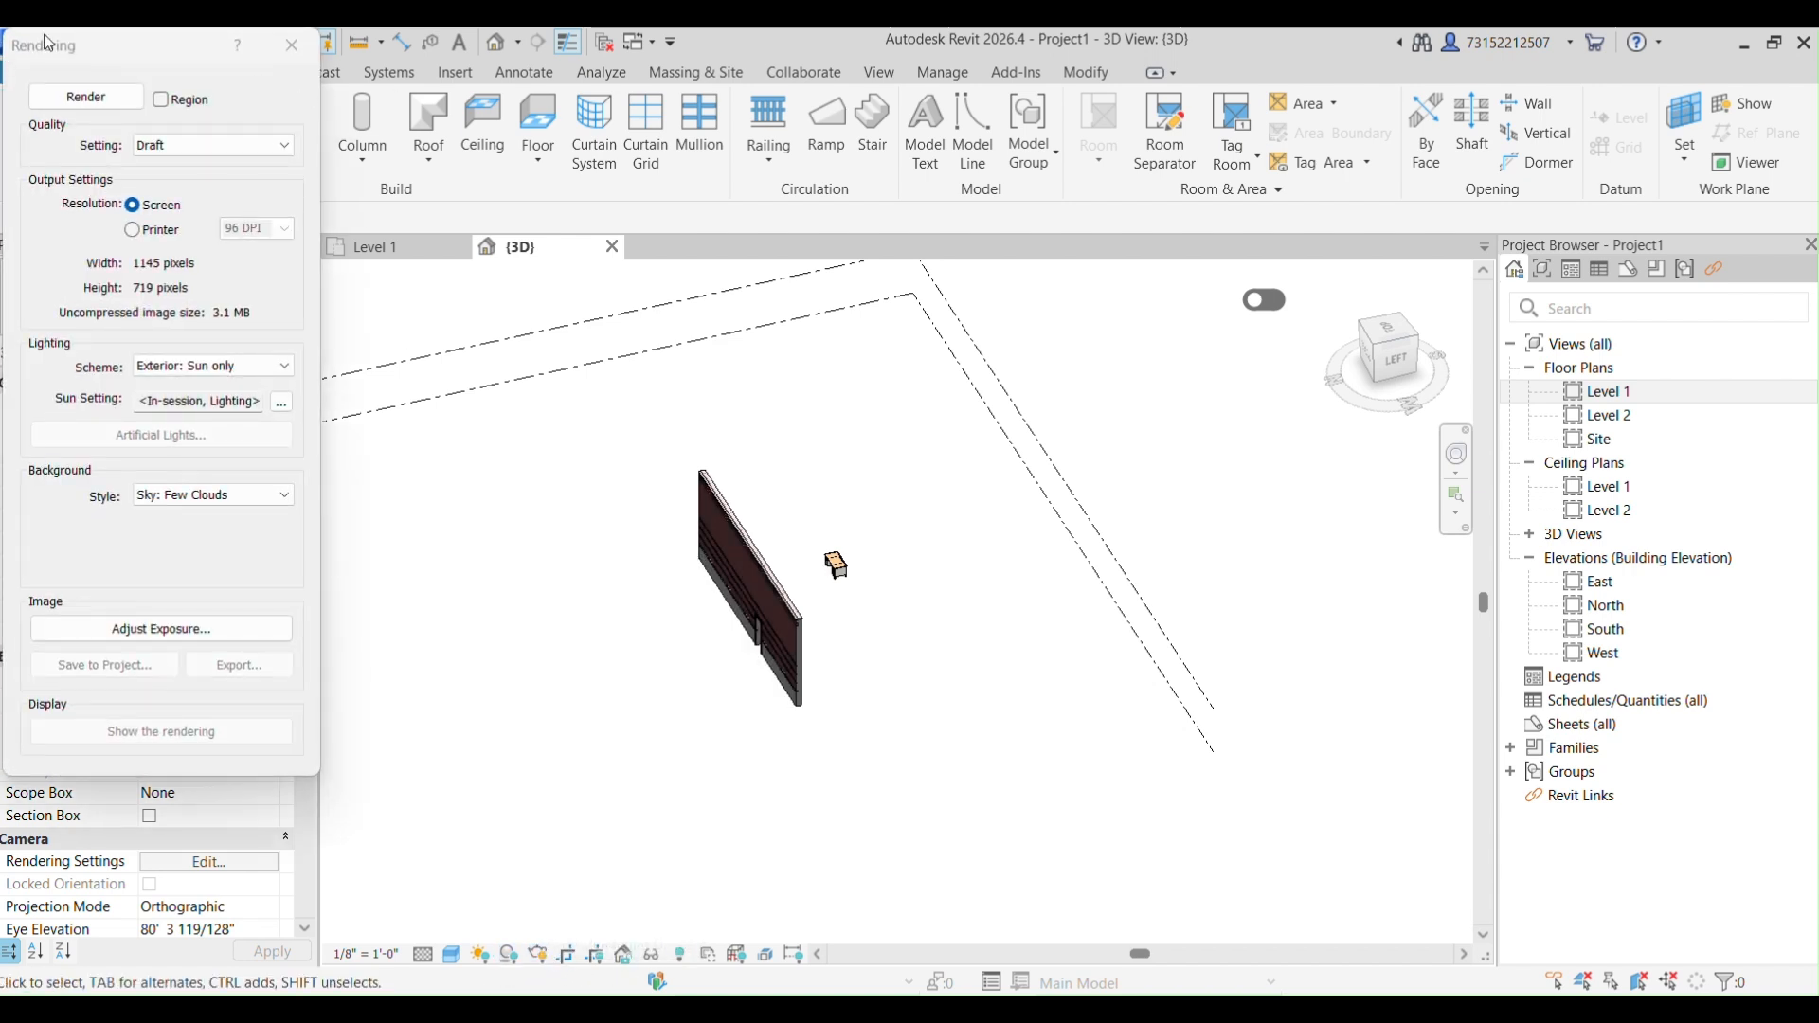
{"action": "left_click", "coordinate": [538, 955]}
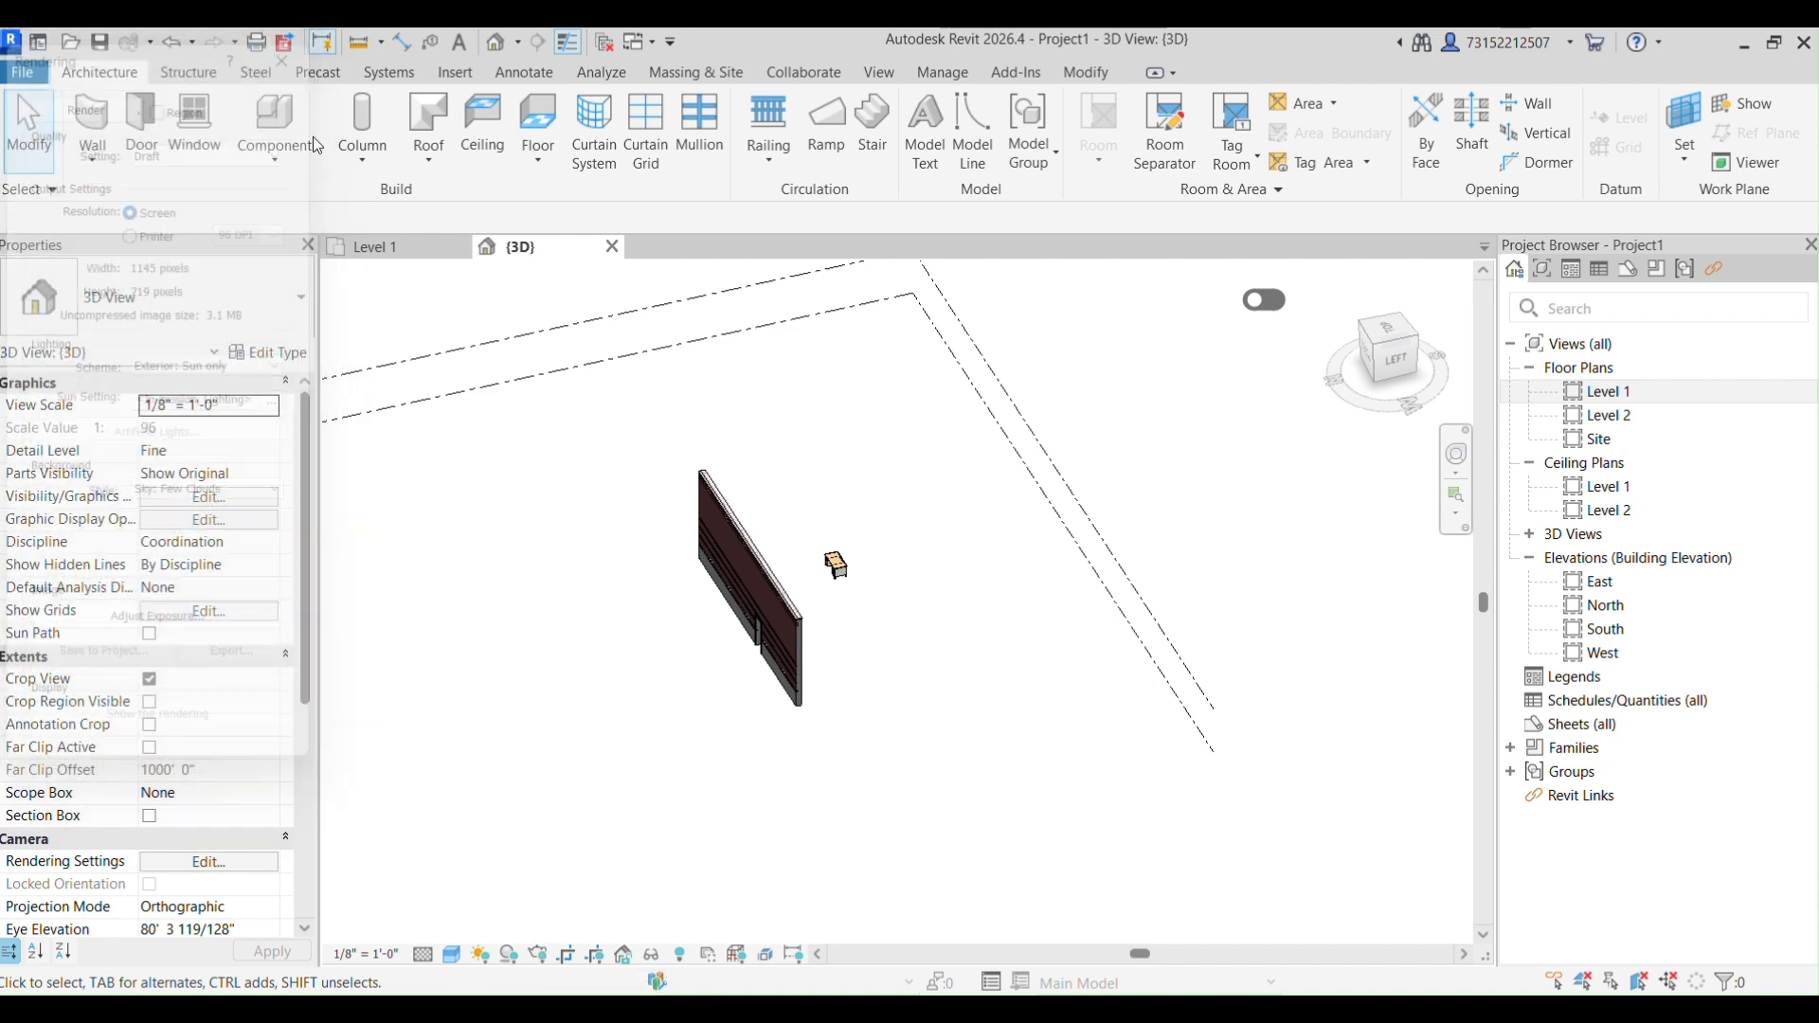
{"action": "left_click", "coordinate": [567, 955]}
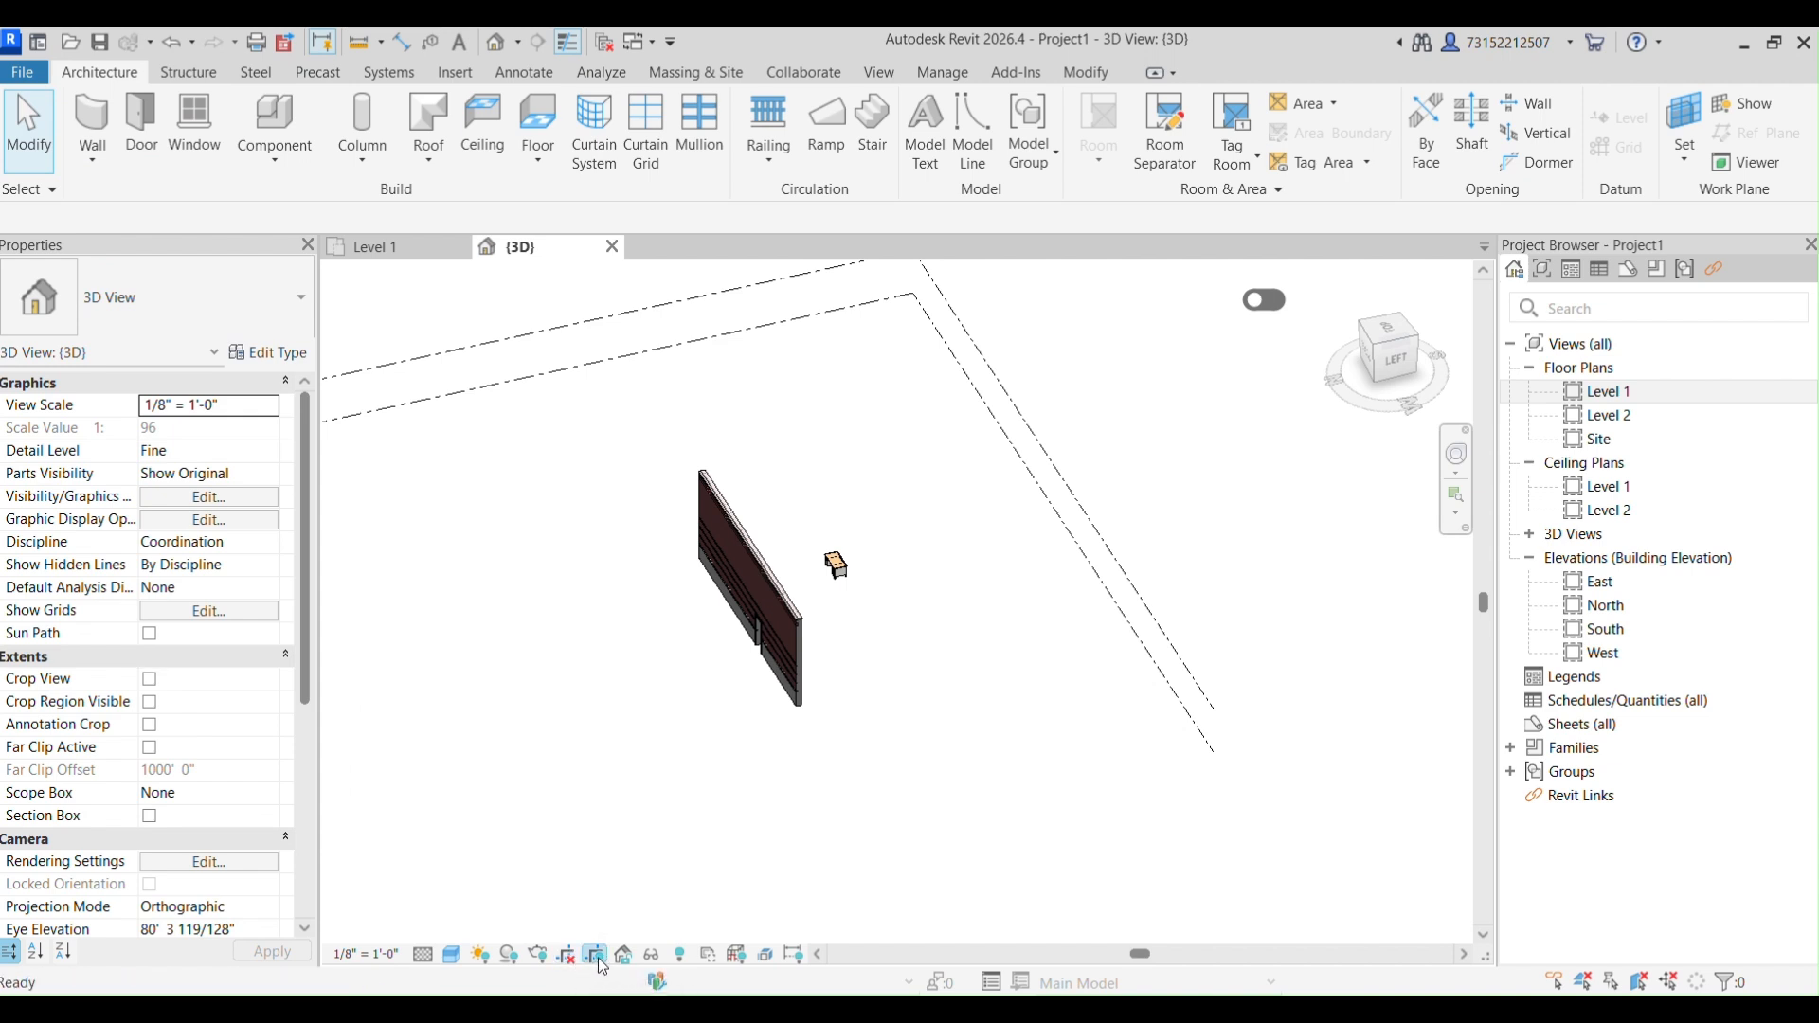
{"action": "left_click", "coordinate": [567, 955]}
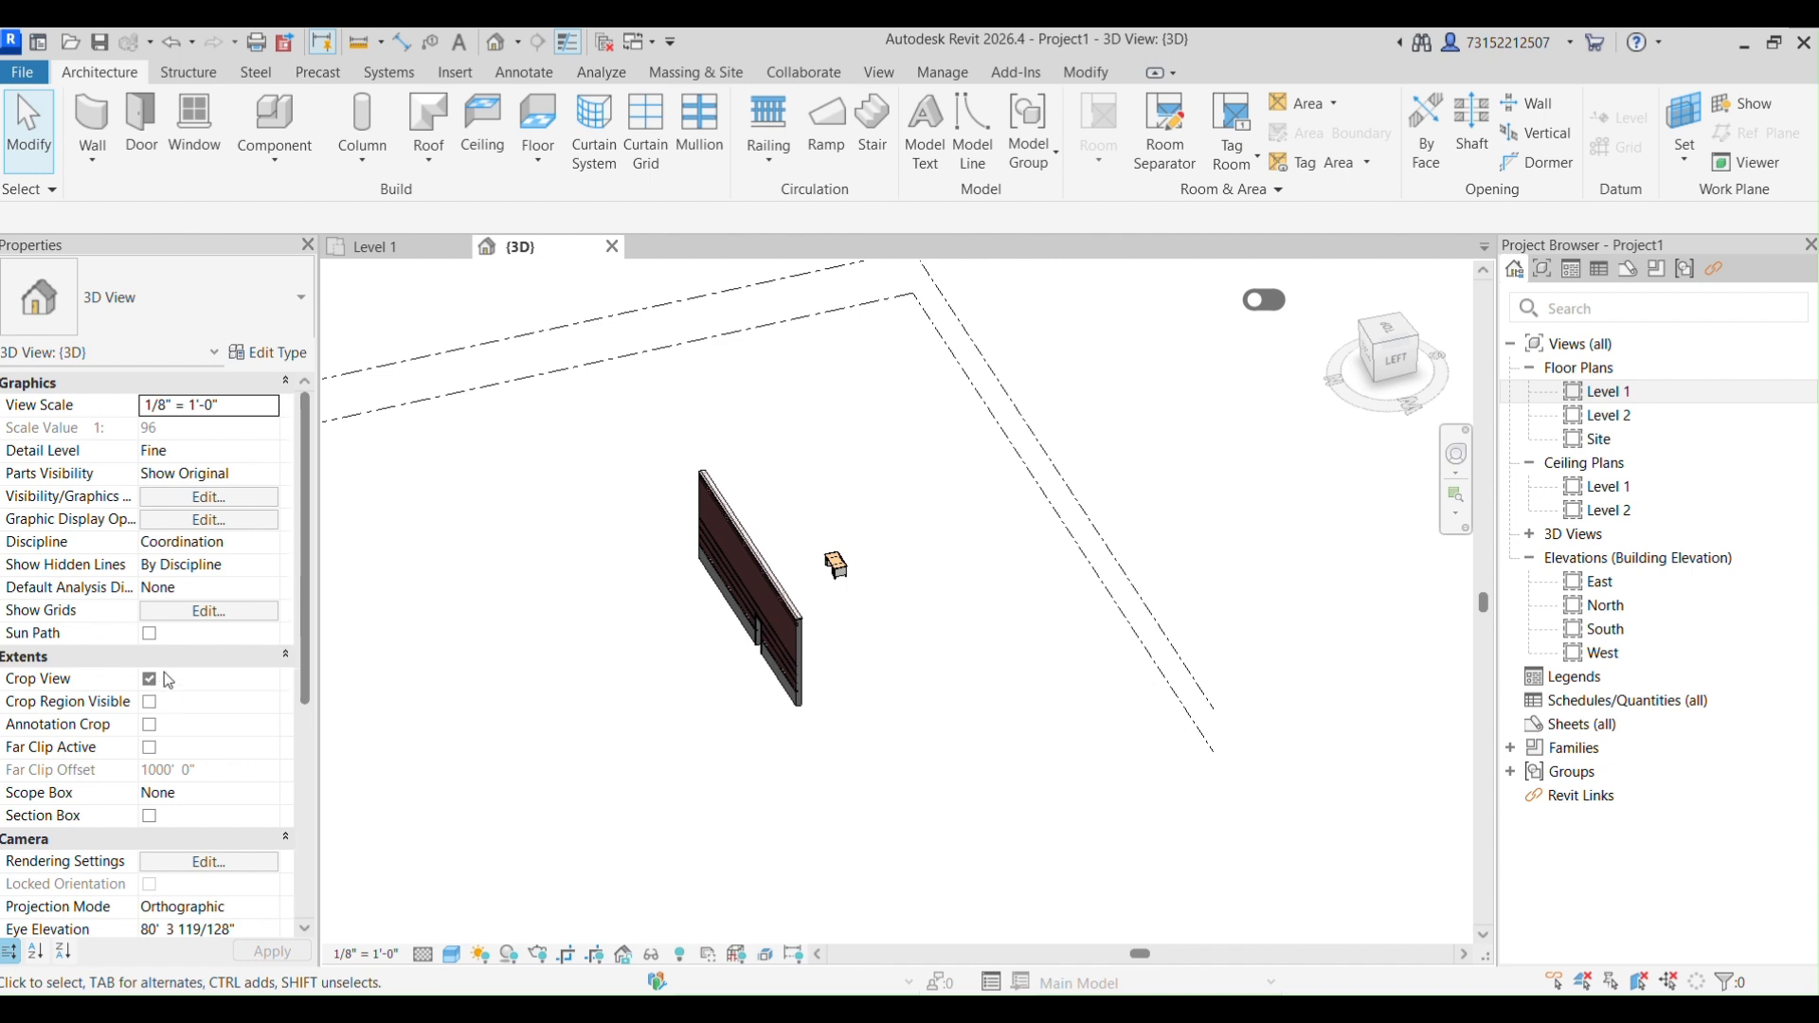
Show the 3D view's crop region and lower its upper edge until it cuts through the wall and level lines.
{"action": "left_click", "coordinate": [597, 954]}
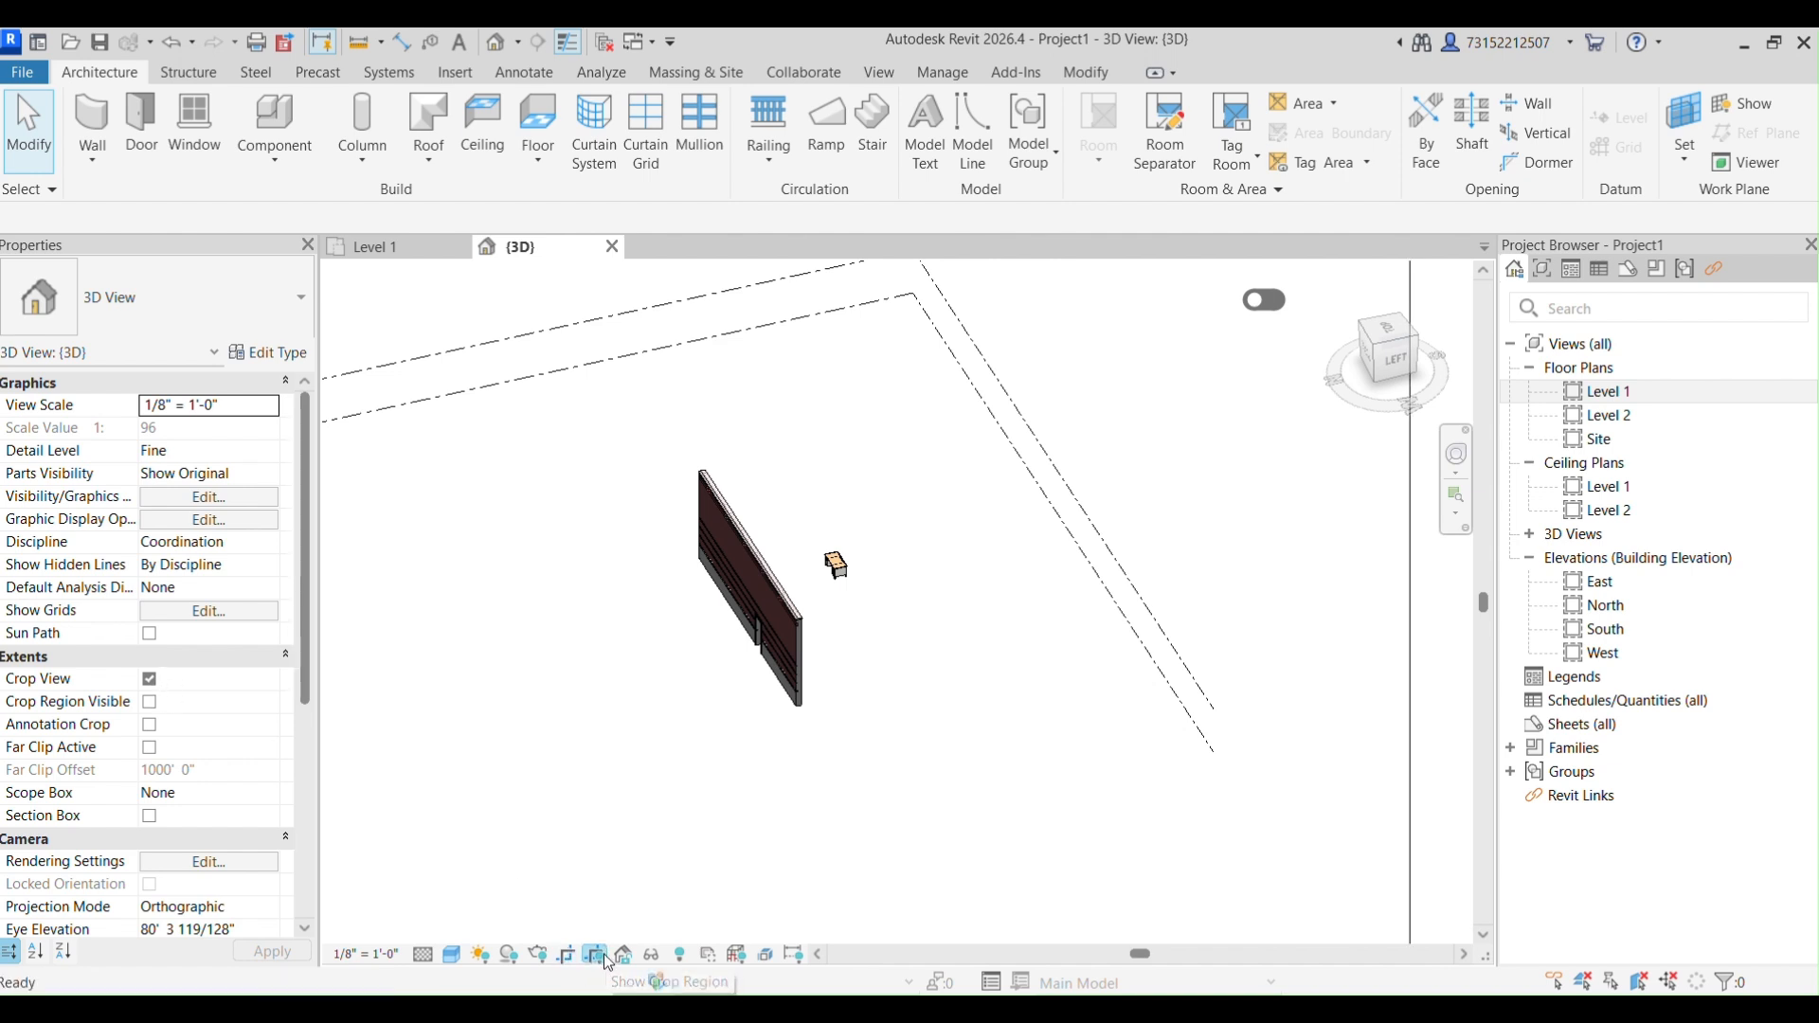
{"action": "scroll", "coordinate": [747, 656], "scroll_direction": "down", "scroll_amount": 5}
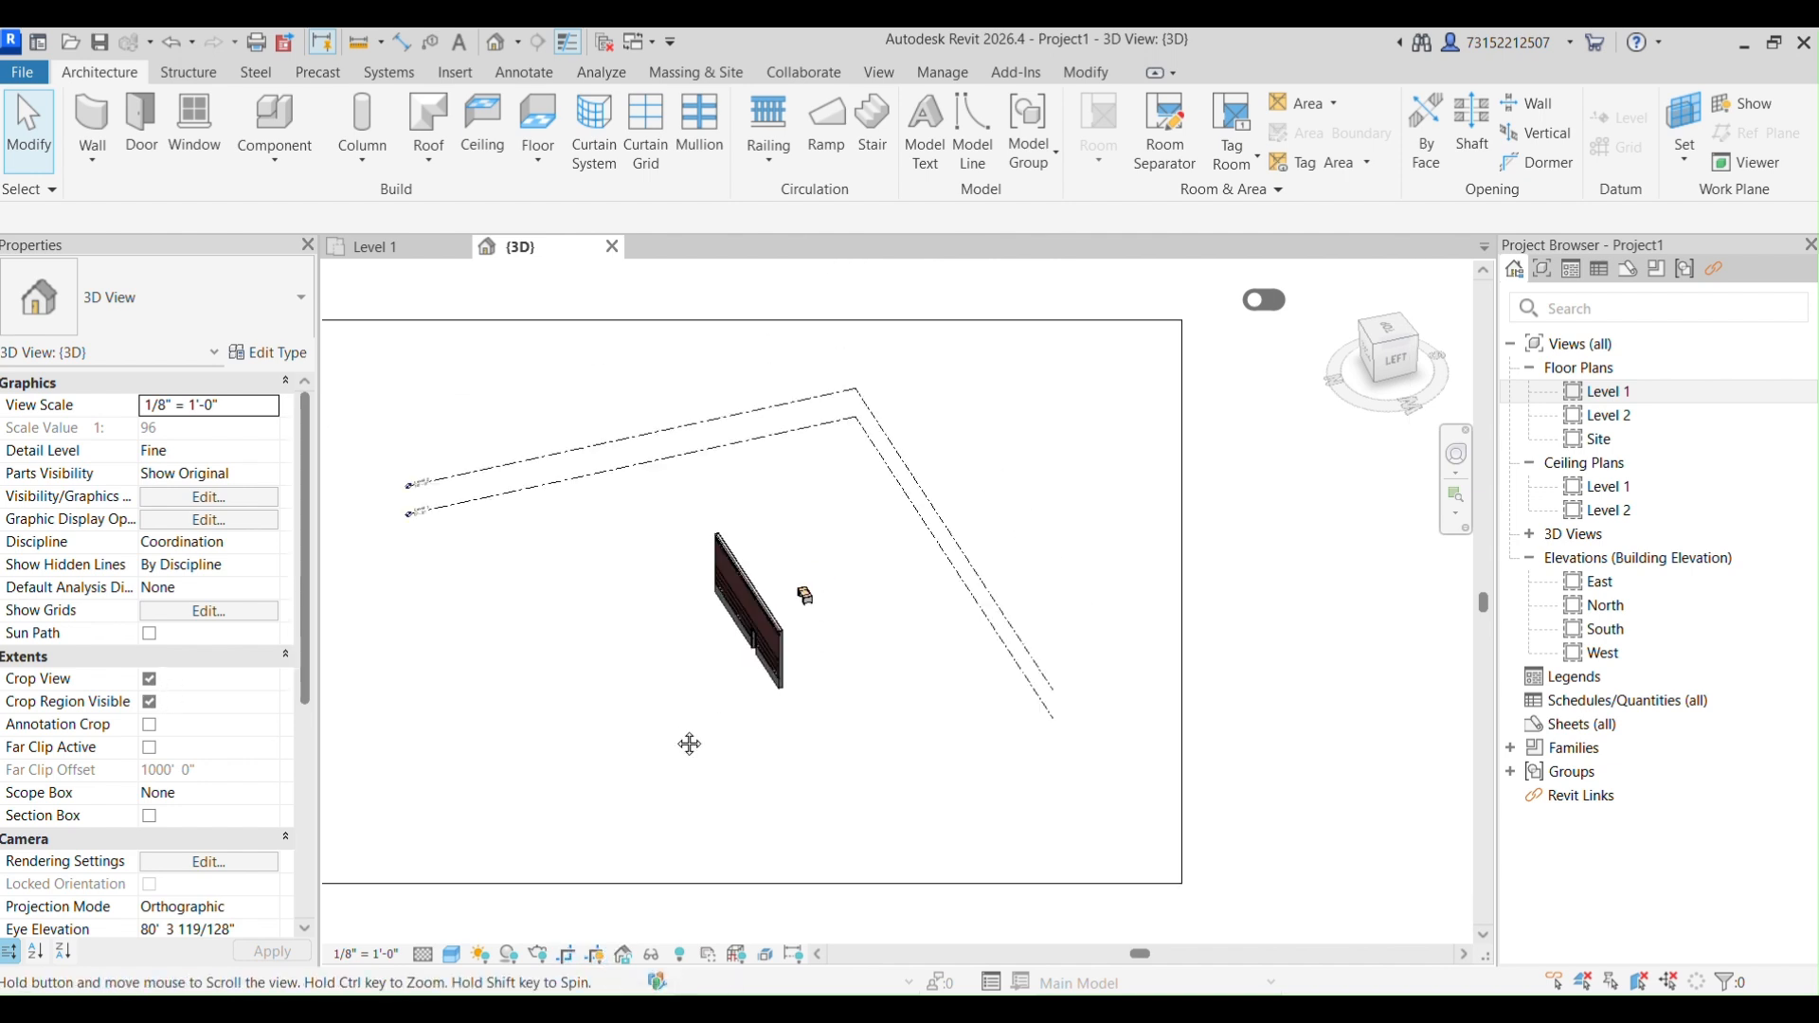
{"action": "scroll", "coordinate": [720, 700], "scroll_direction": "down", "scroll_amount": 1}
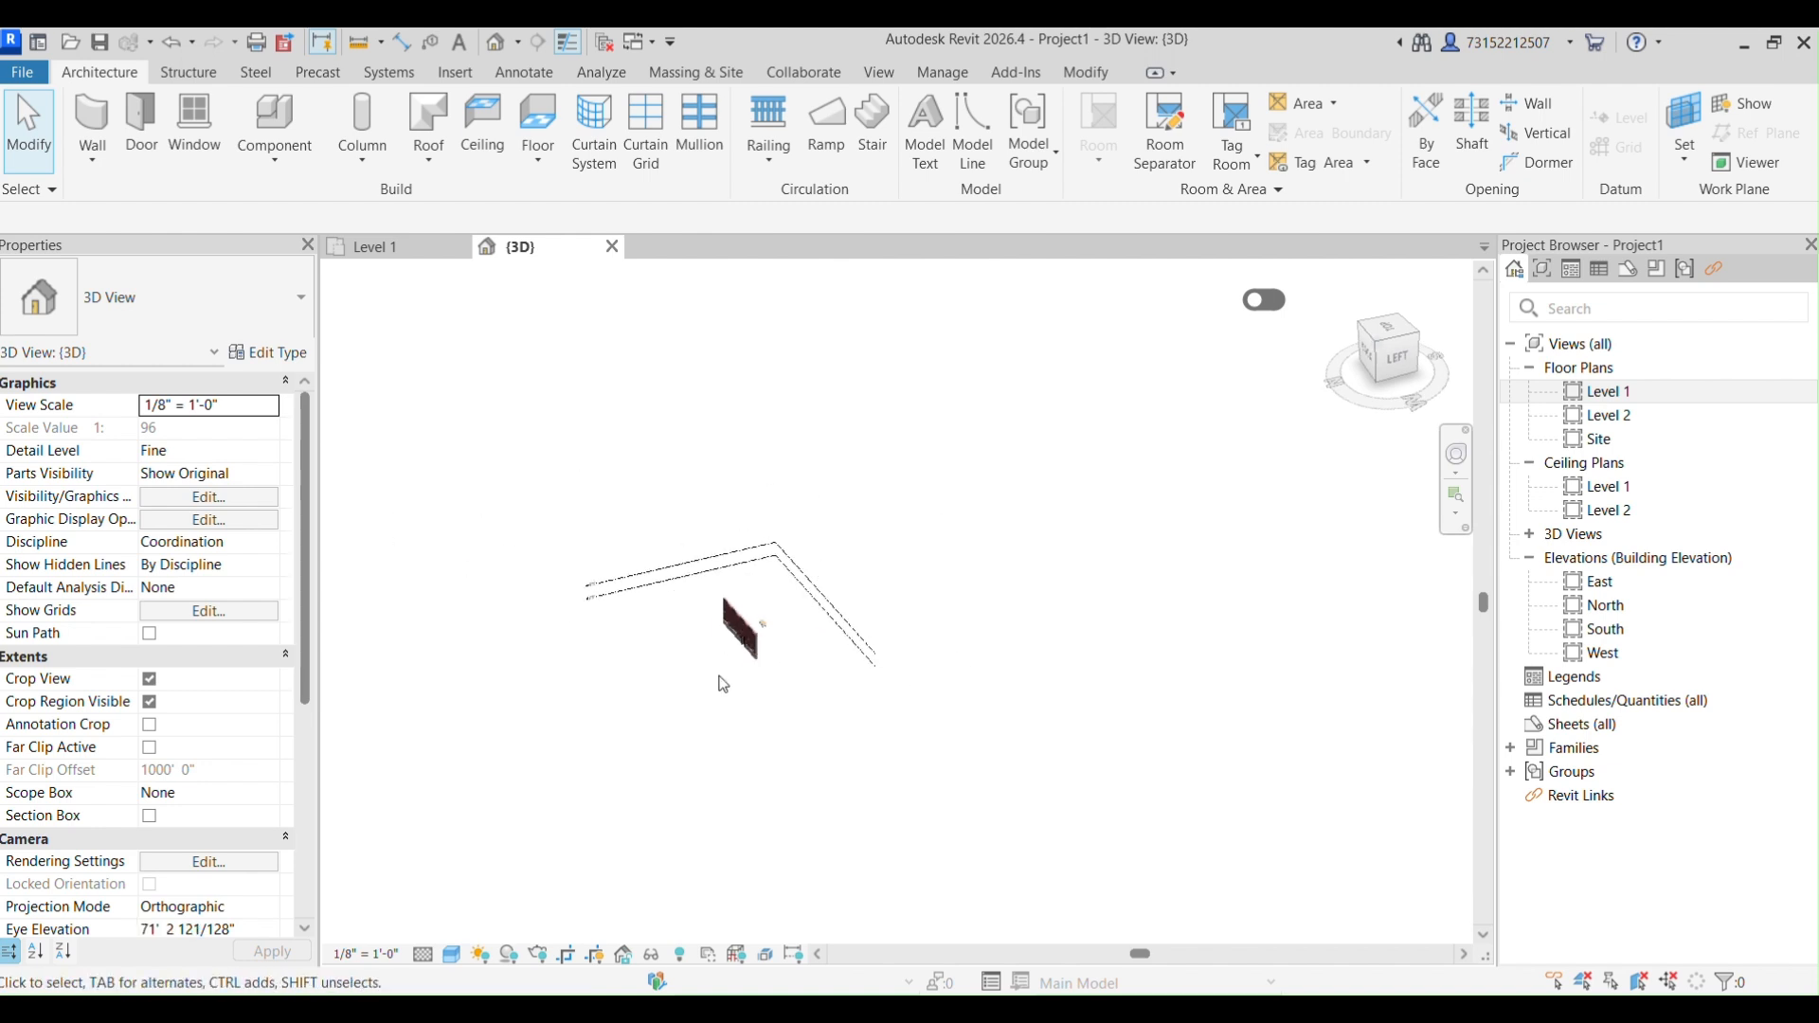
{"action": "left_click", "coordinate": [760, 507]}
{"action": "left_click_drag", "start_coordinate": [731, 503], "coordinate": [728, 614]}
{"action": "left_click", "coordinate": [746, 673]}
{"action": "mouse_move", "coordinate": [743, 733]}
{"action": "middle_mouse_down", "text": "shift"}
{"action": "mouse_move", "coordinate": [758, 575]}
{"action": "mouse_move", "coordinate": [629, 540]}
{"action": "mouse_move", "coordinate": [739, 609]}
{"action": "mouse_move", "coordinate": [765, 711]}
{"action": "middle_mouse_up", "text": "shift"}
{"action": "scroll", "coordinate": [741, 663], "scroll_direction": "up", "scroll_amount": 4}
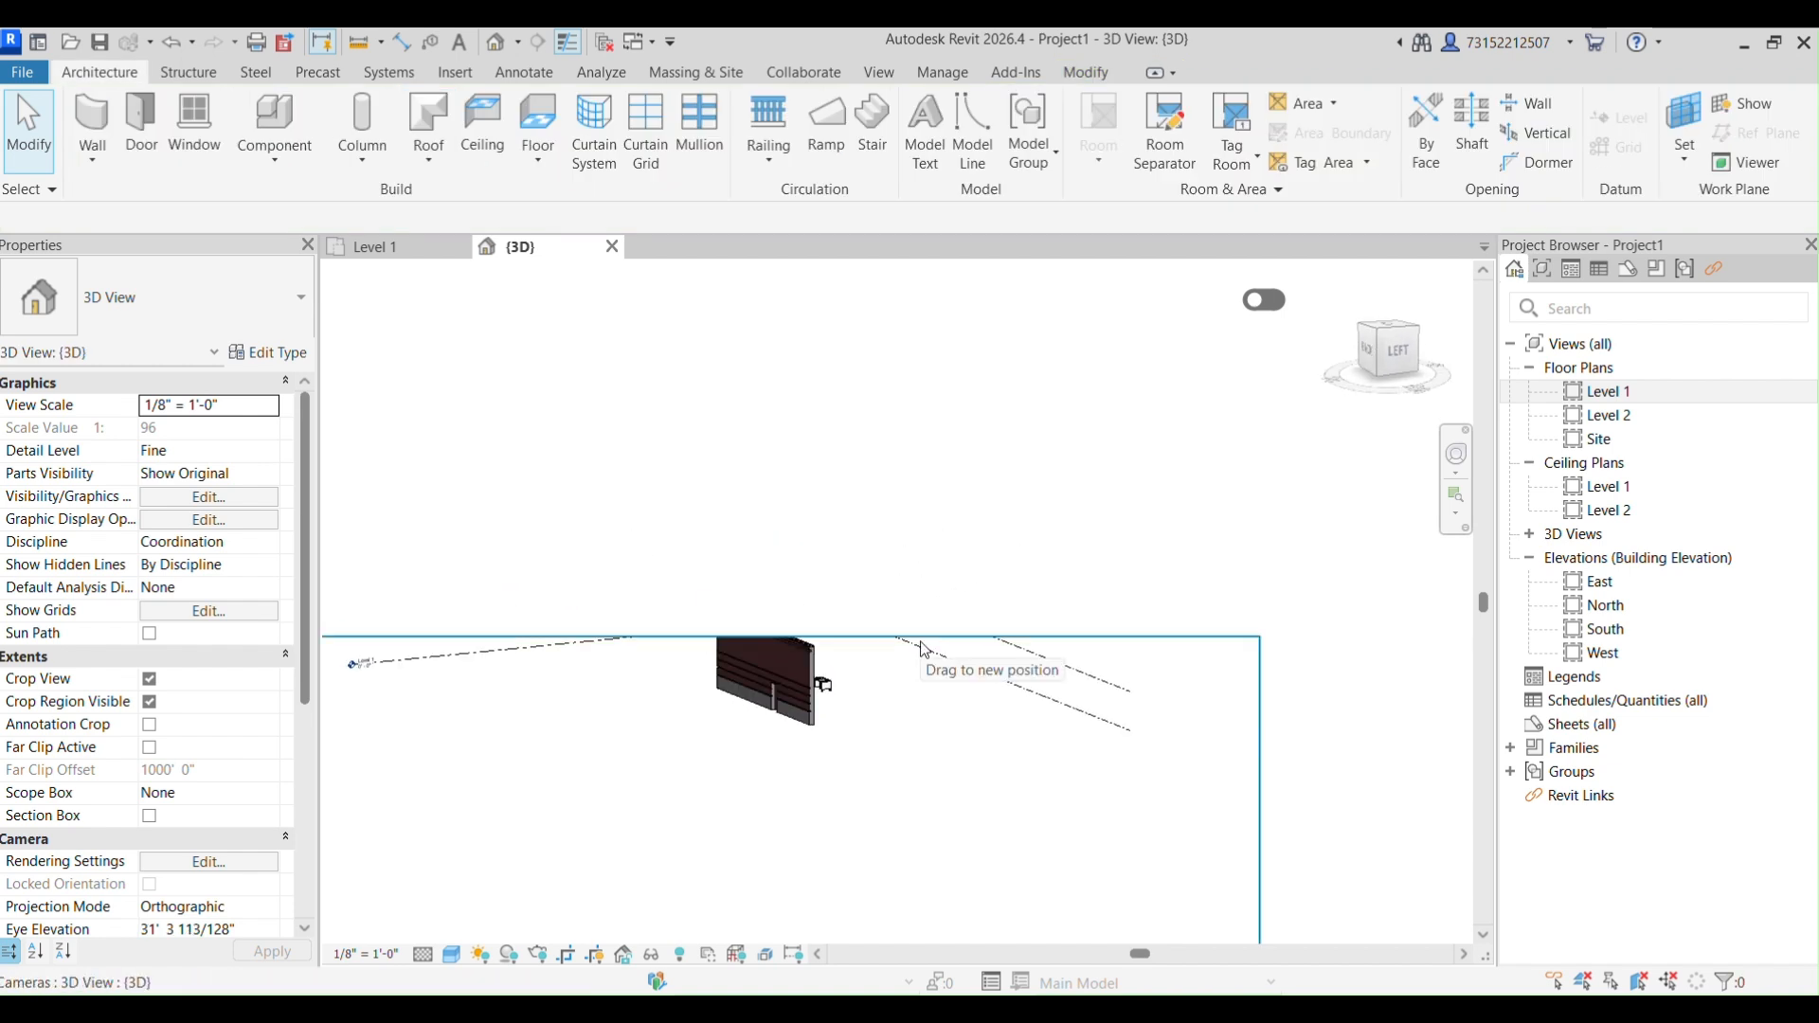
Raise the crop region's upper edge until the whole wall and both level lines fit inside it.
{"action": "left_click", "coordinate": [892, 636]}
{"action": "scroll", "coordinate": [743, 656], "scroll_direction": "down", "scroll_amount": 1}
{"action": "scroll", "coordinate": [744, 657], "scroll_direction": "down", "scroll_amount": 5}
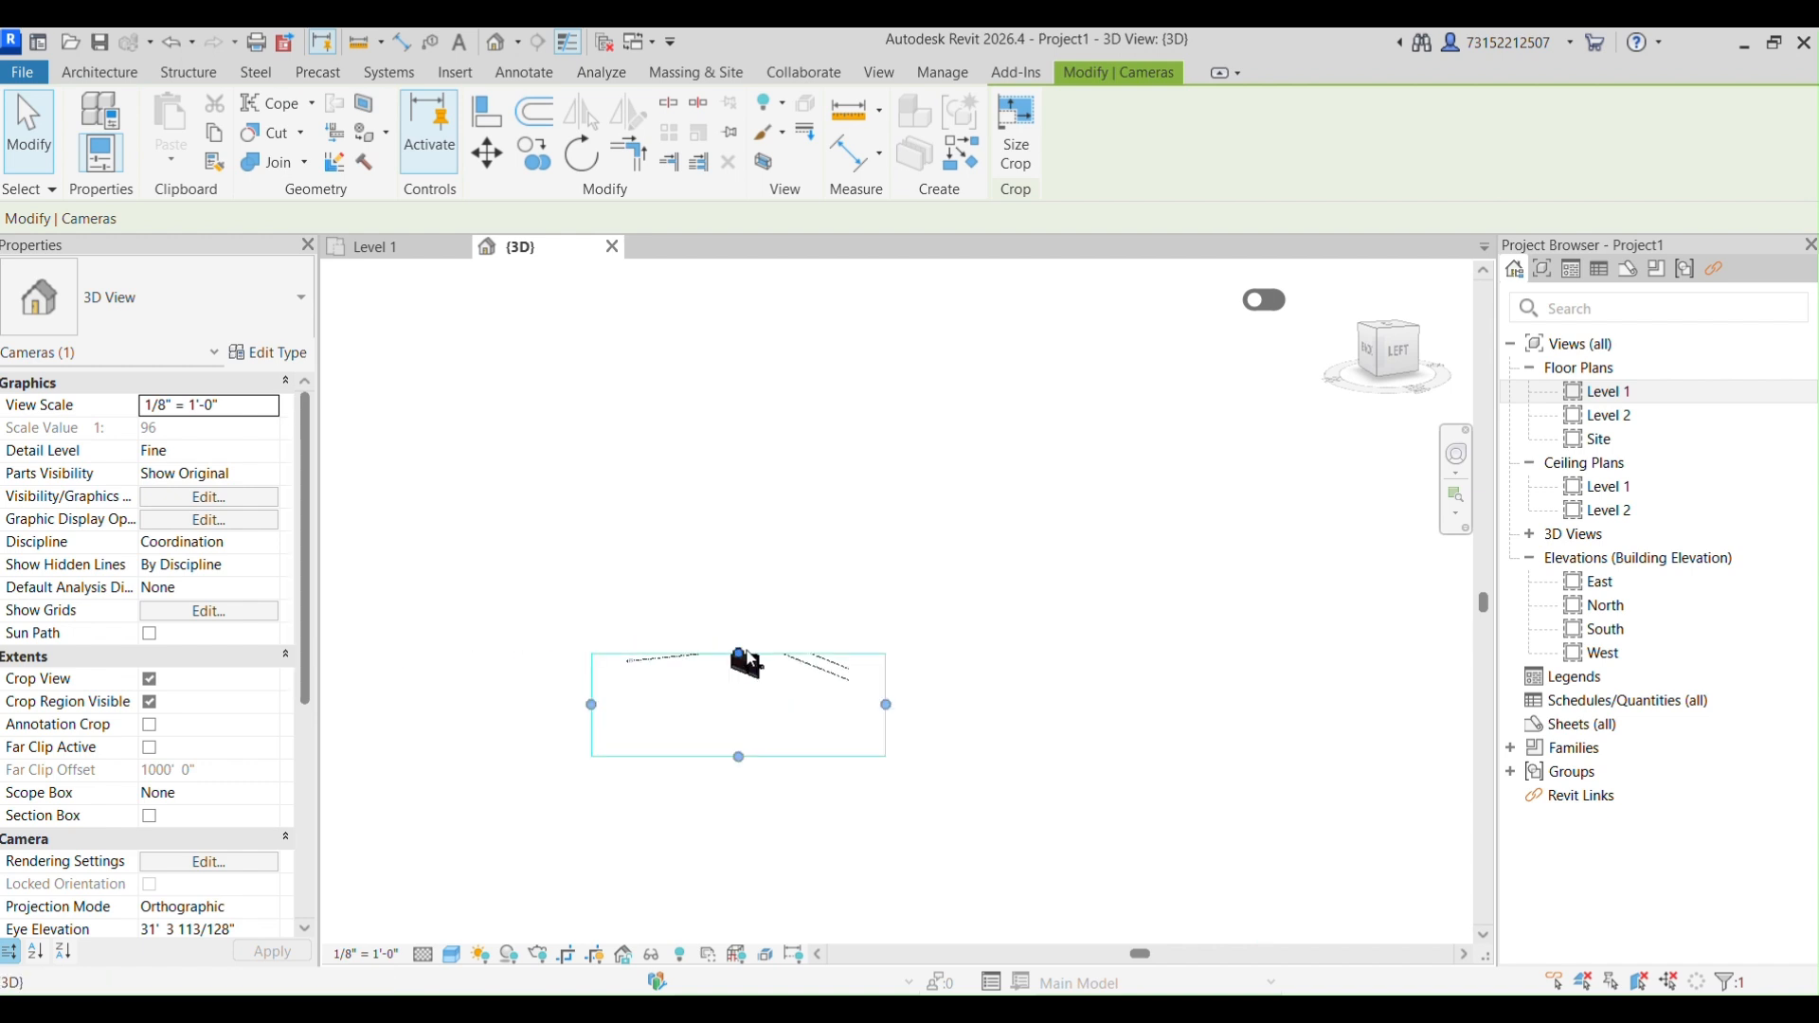
{"action": "left_click_drag", "start_coordinate": [734, 651], "coordinate": [744, 598]}
{"action": "left_click", "coordinate": [773, 722]}
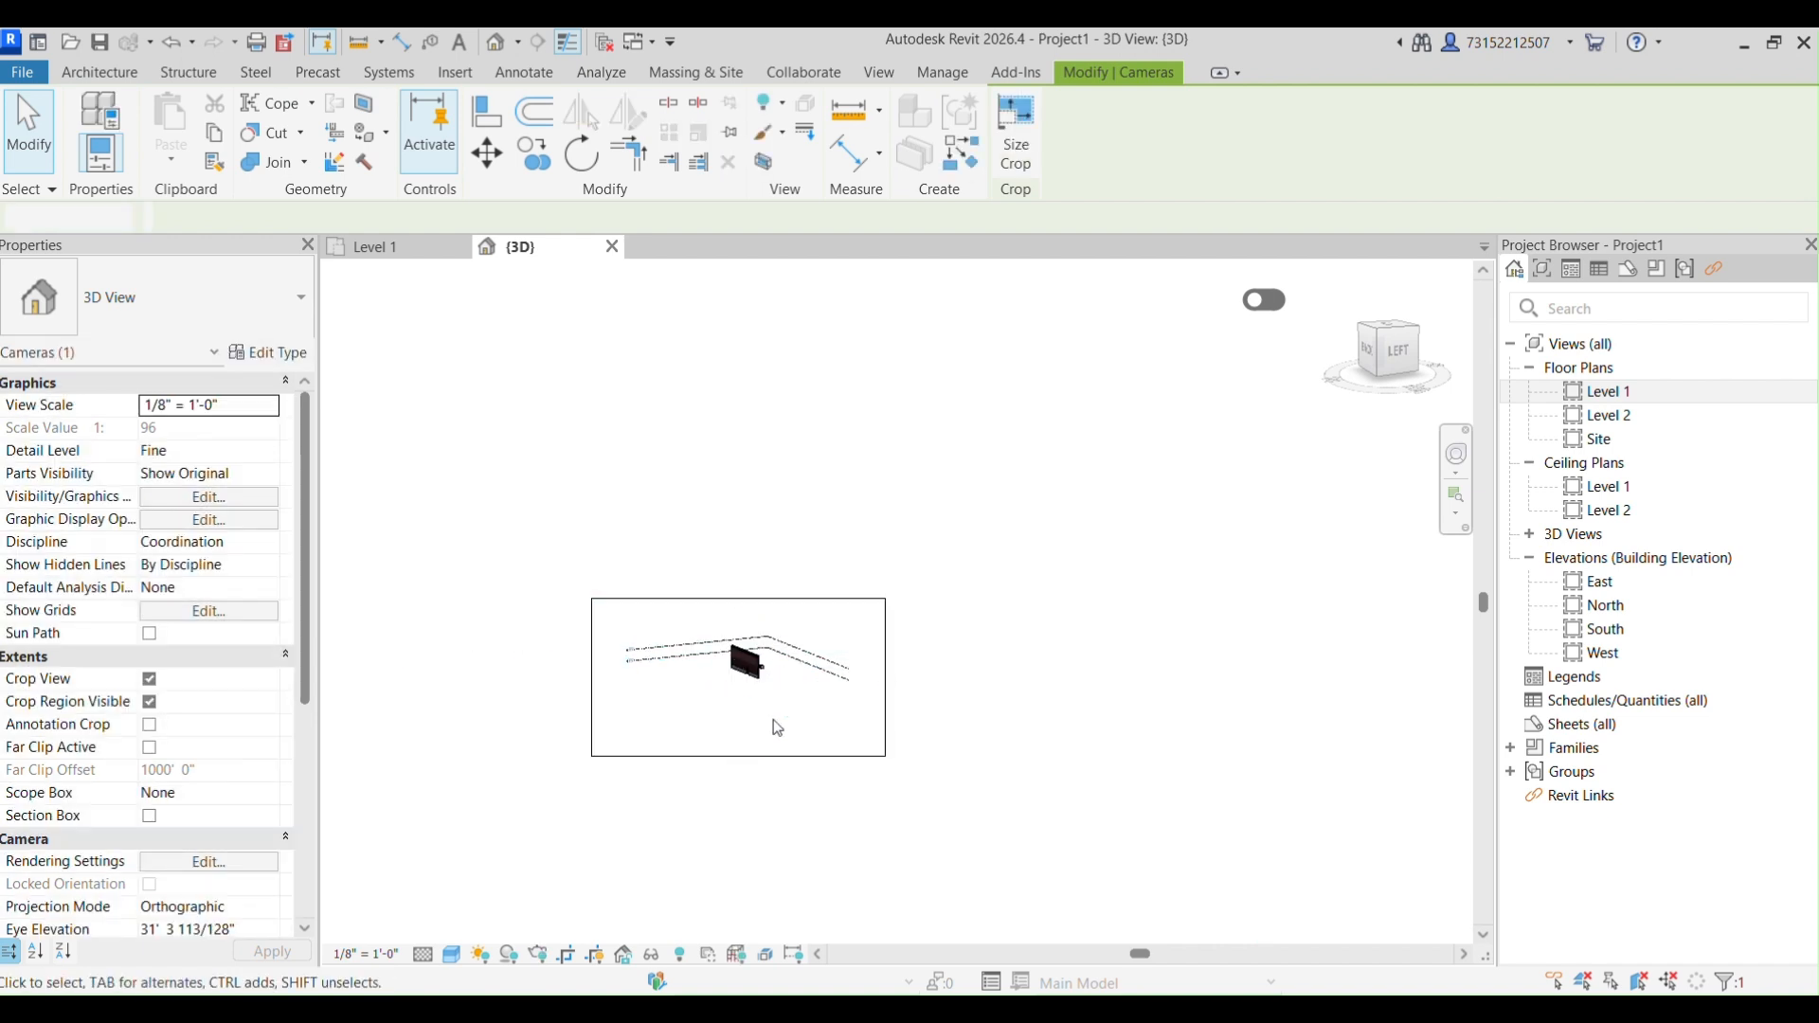
Turn off Crop Region Visible and Crop View for the 3D view.
{"action": "scroll", "coordinate": [765, 722], "scroll_direction": "up", "scroll_amount": 3}
{"action": "middle_click_drag", "start_coordinate": [696, 730], "coordinate": [960, 602]}
{"action": "scroll", "coordinate": [808, 634], "scroll_direction": "down", "scroll_amount": 1}
{"action": "middle_click_drag", "start_coordinate": [808, 634], "coordinate": [686, 691]}
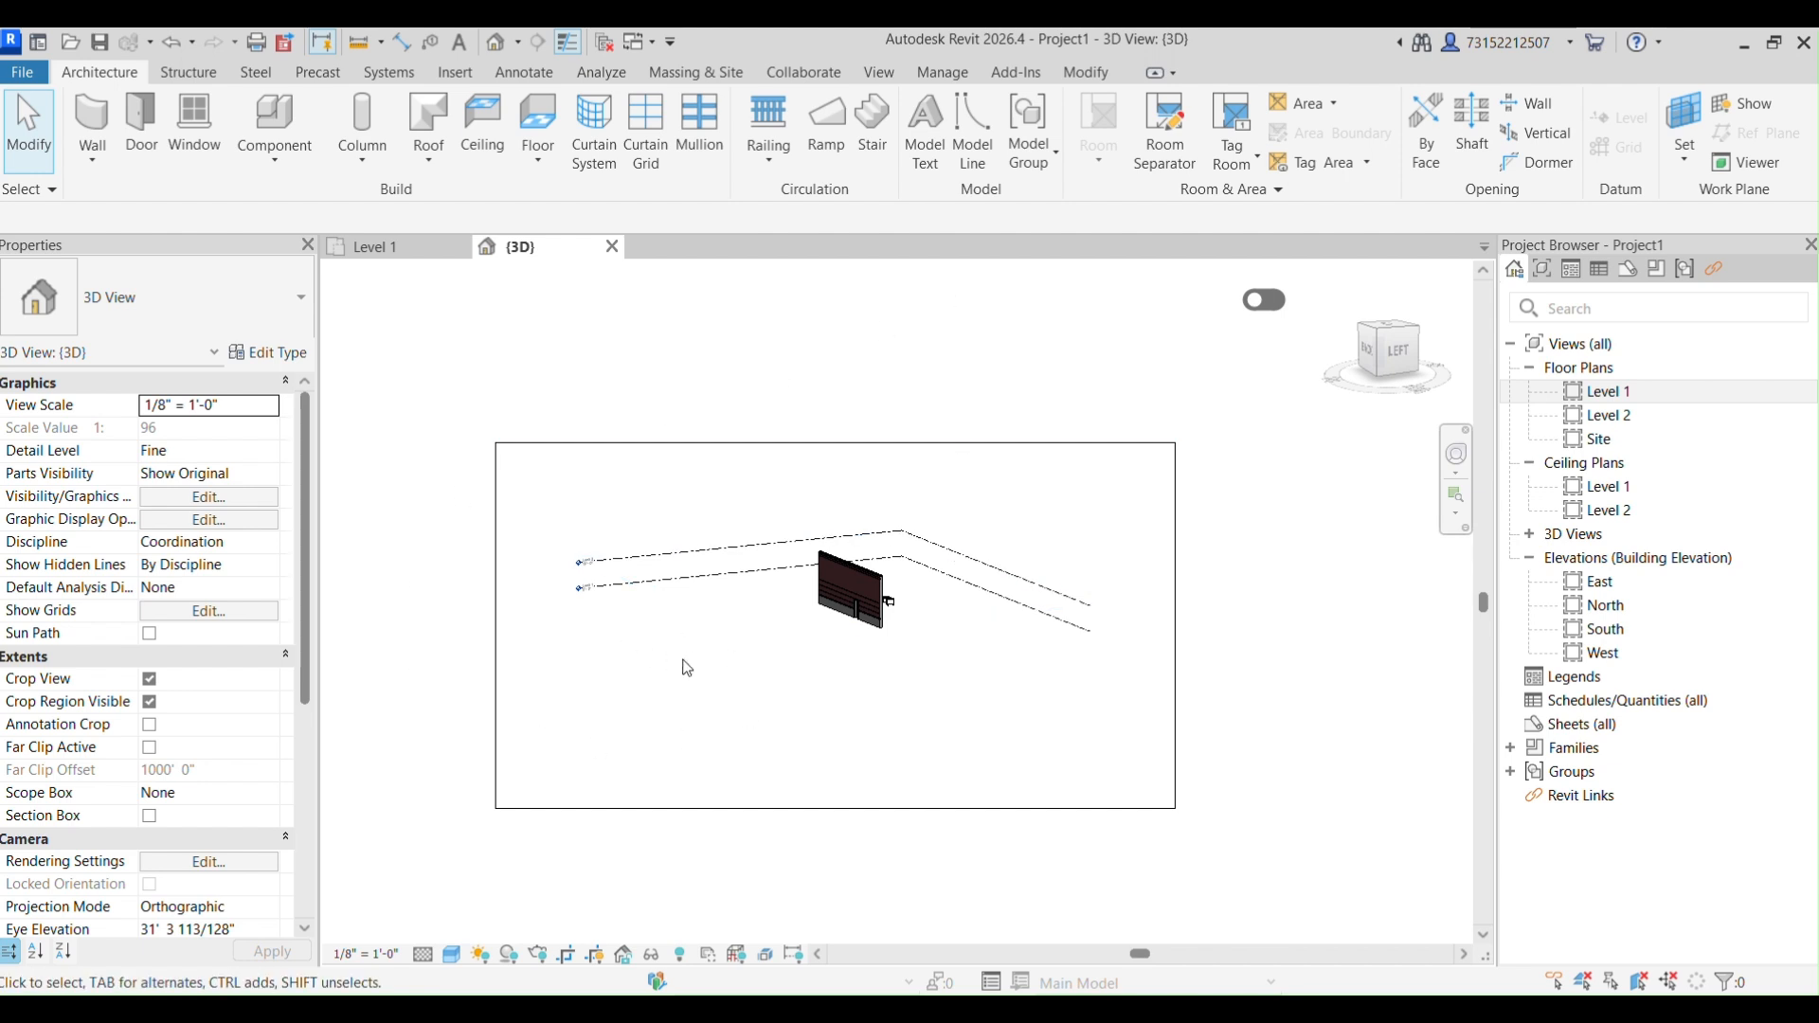
{"action": "left_click", "coordinate": [150, 704]}
{"action": "scroll", "coordinate": [759, 717], "scroll_direction": "up", "scroll_amount": 1}
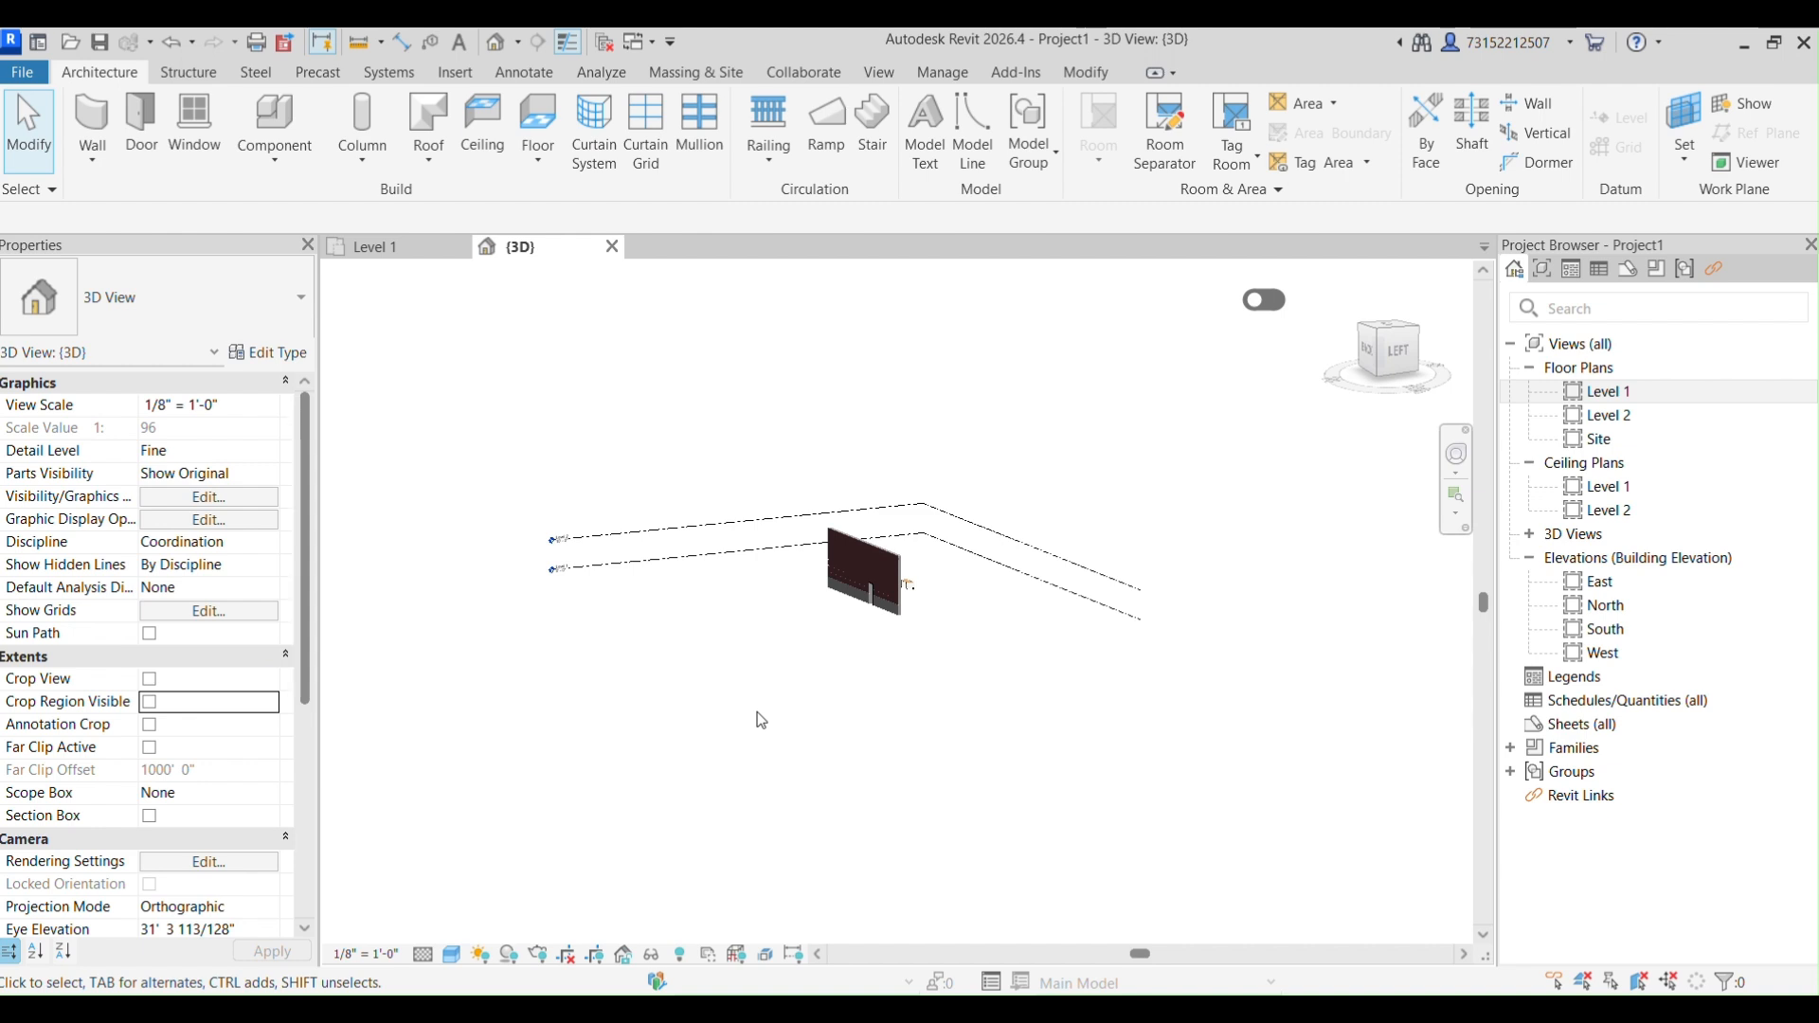
{"action": "middle_click_drag", "start_coordinate": [759, 717], "coordinate": [635, 709]}
{"action": "middle_click_drag", "start_coordinate": [595, 819], "coordinate": [584, 743]}
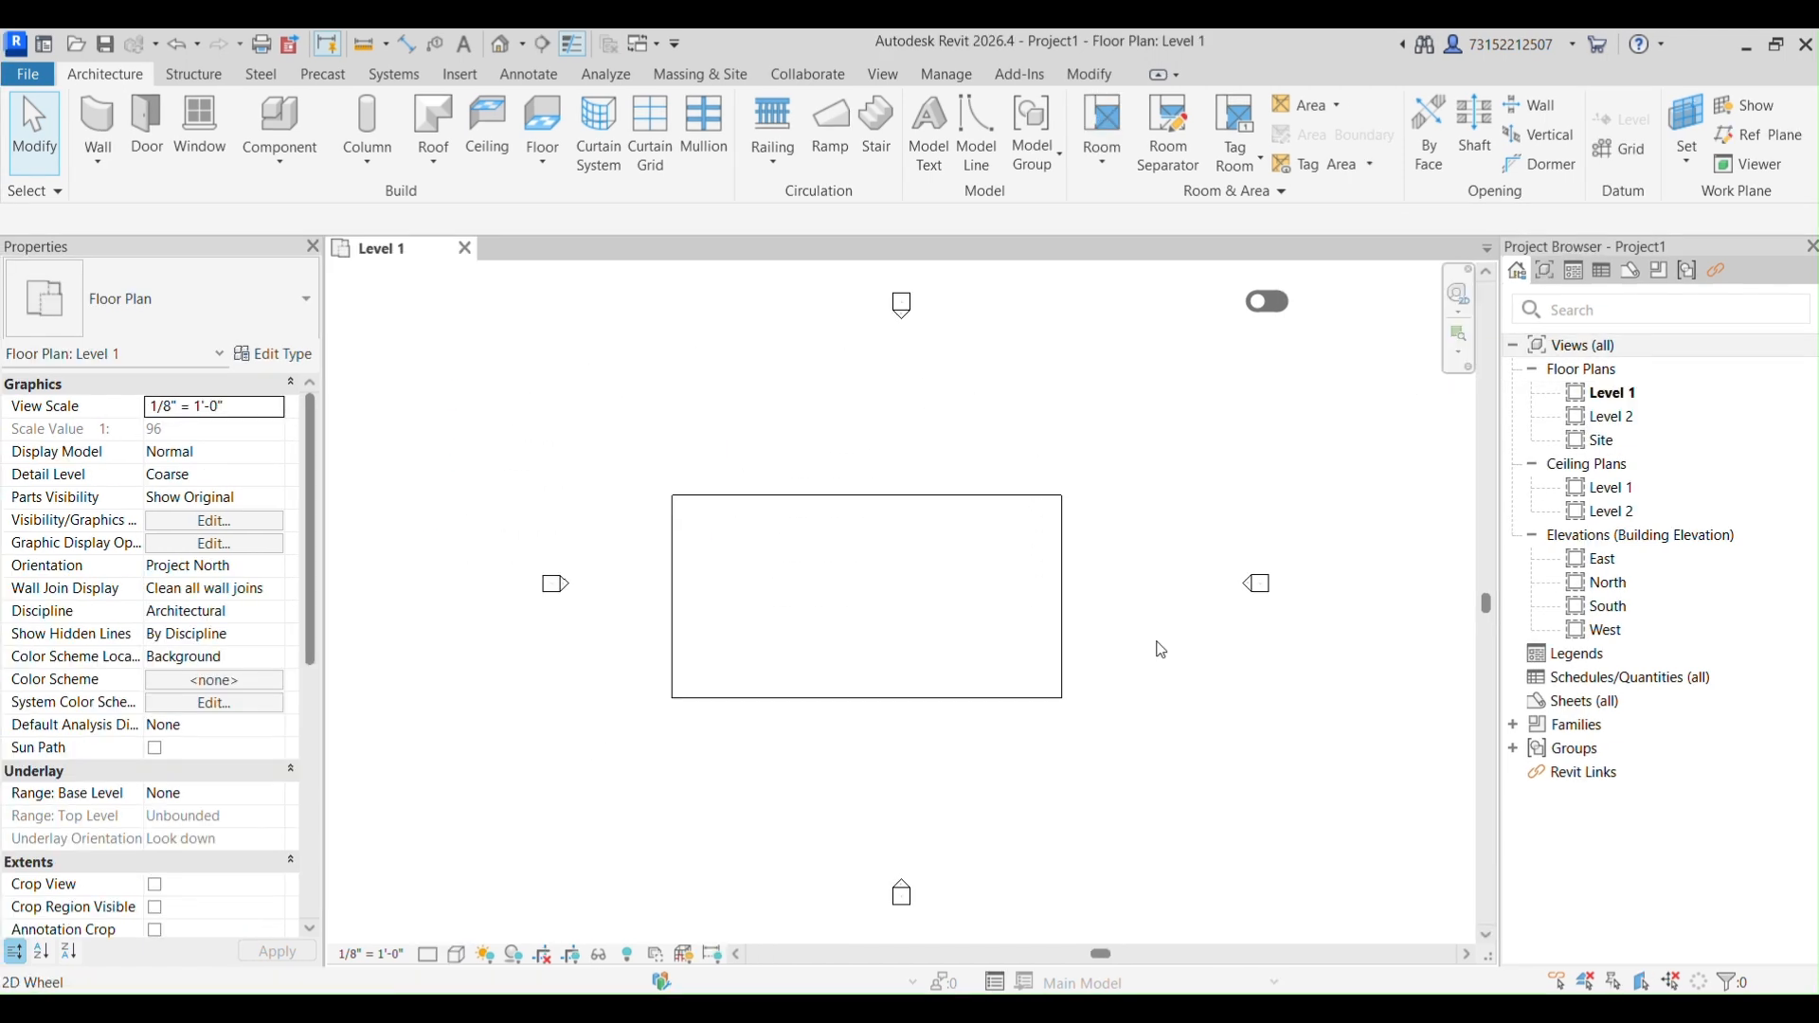
Open the default 3D view and place a 60" x 30" desk on Level 1 just outside the floor's edge.
{"action": "left_click", "coordinate": [604, 953]}
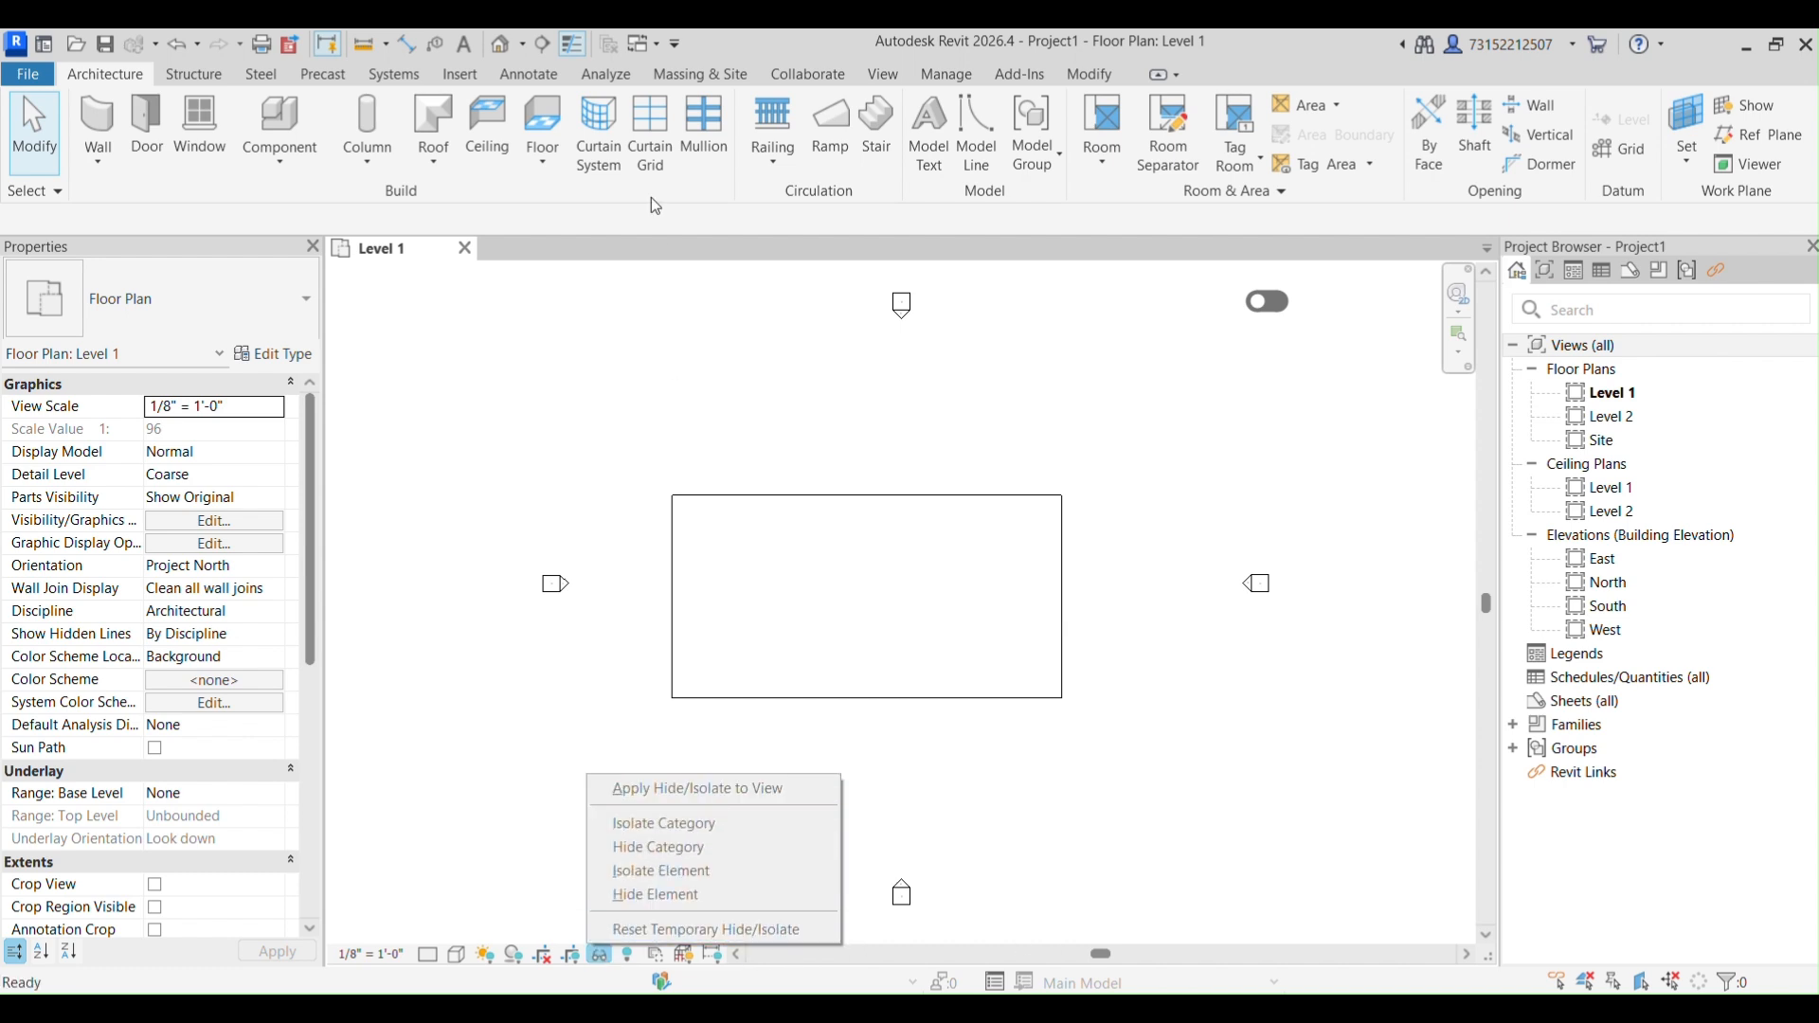
{"action": "left_click", "coordinate": [506, 44]}
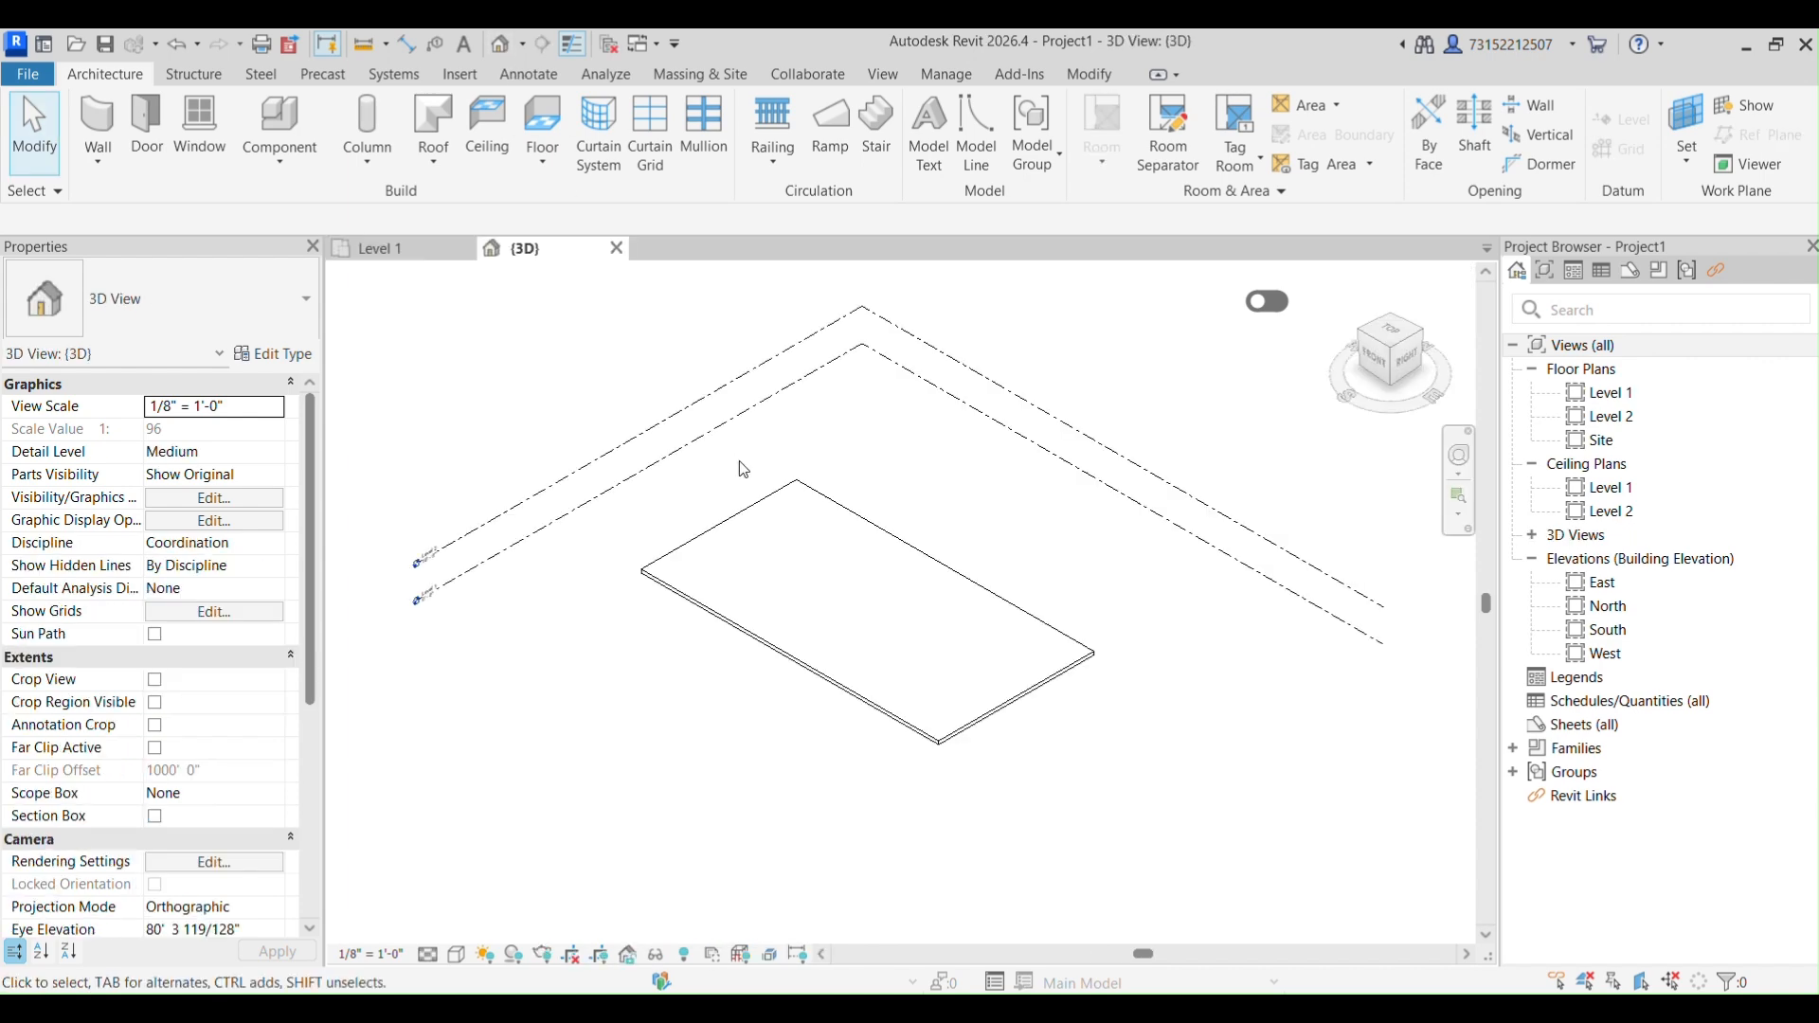
{"action": "left_click", "coordinate": [276, 129]}
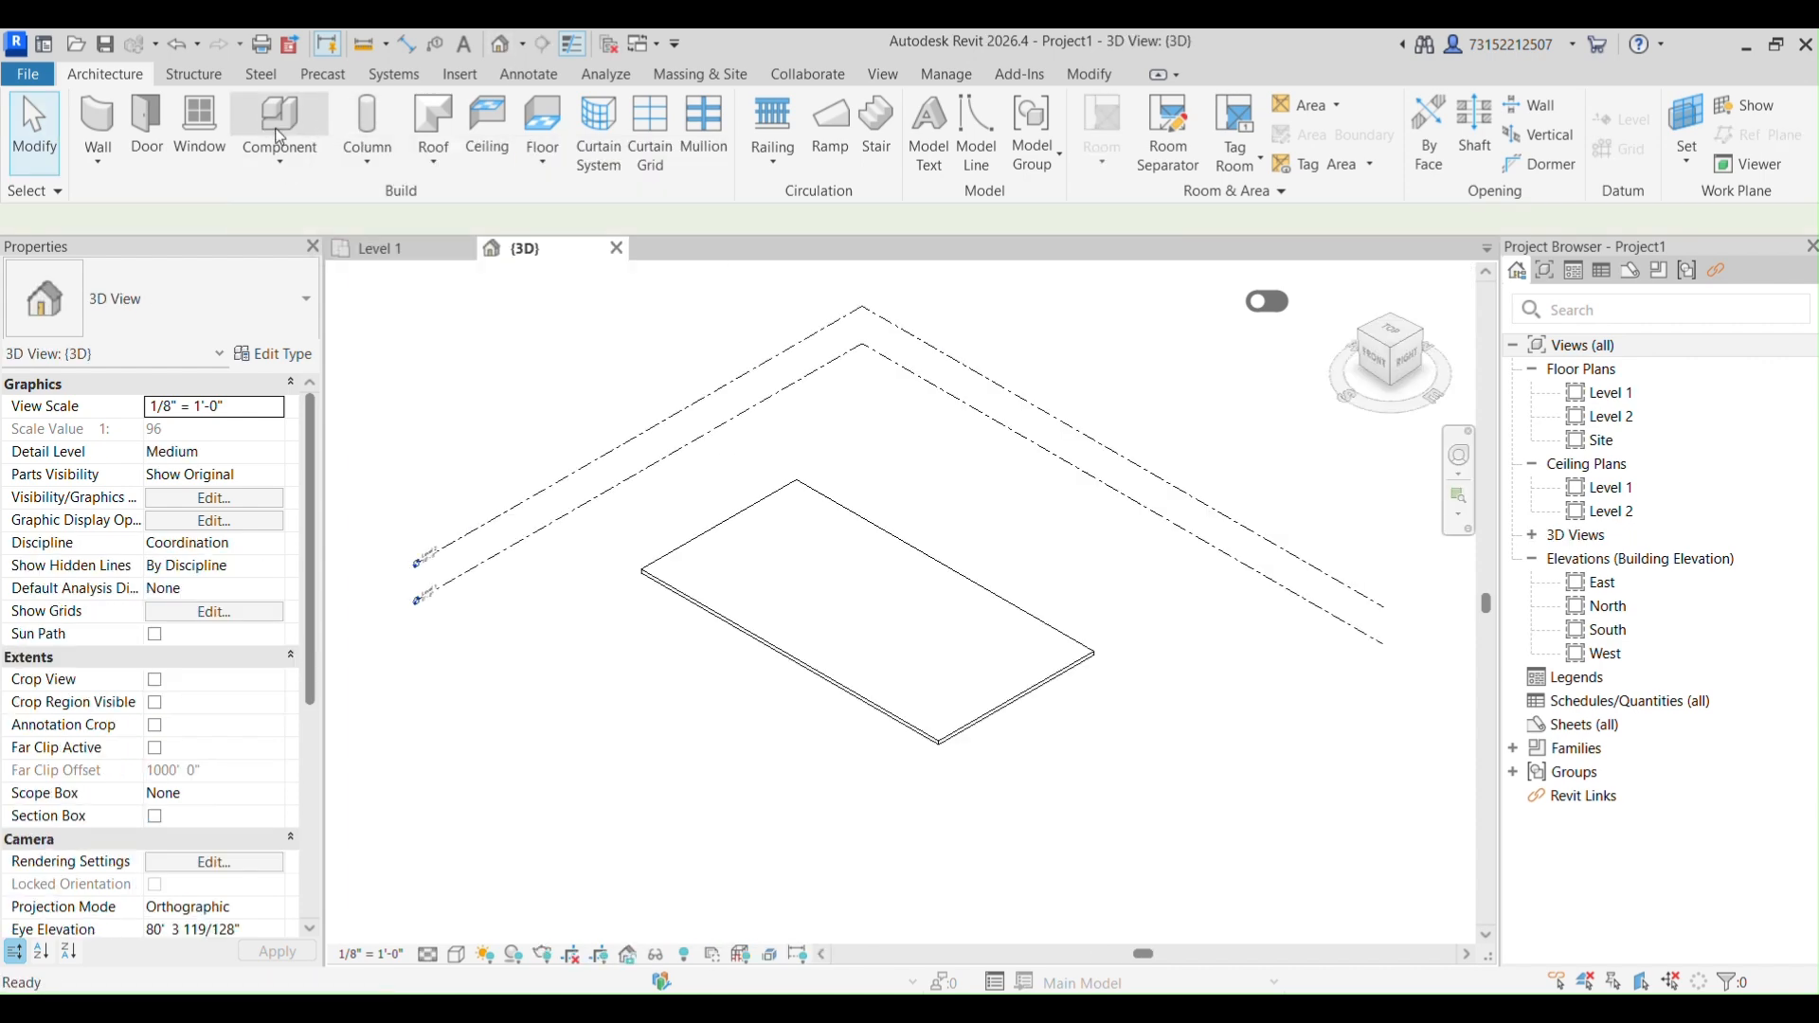
{"action": "left_click", "coordinate": [1054, 580]}
{"action": "scroll", "coordinate": [1033, 568], "scroll_direction": "up", "scroll_amount": 6}
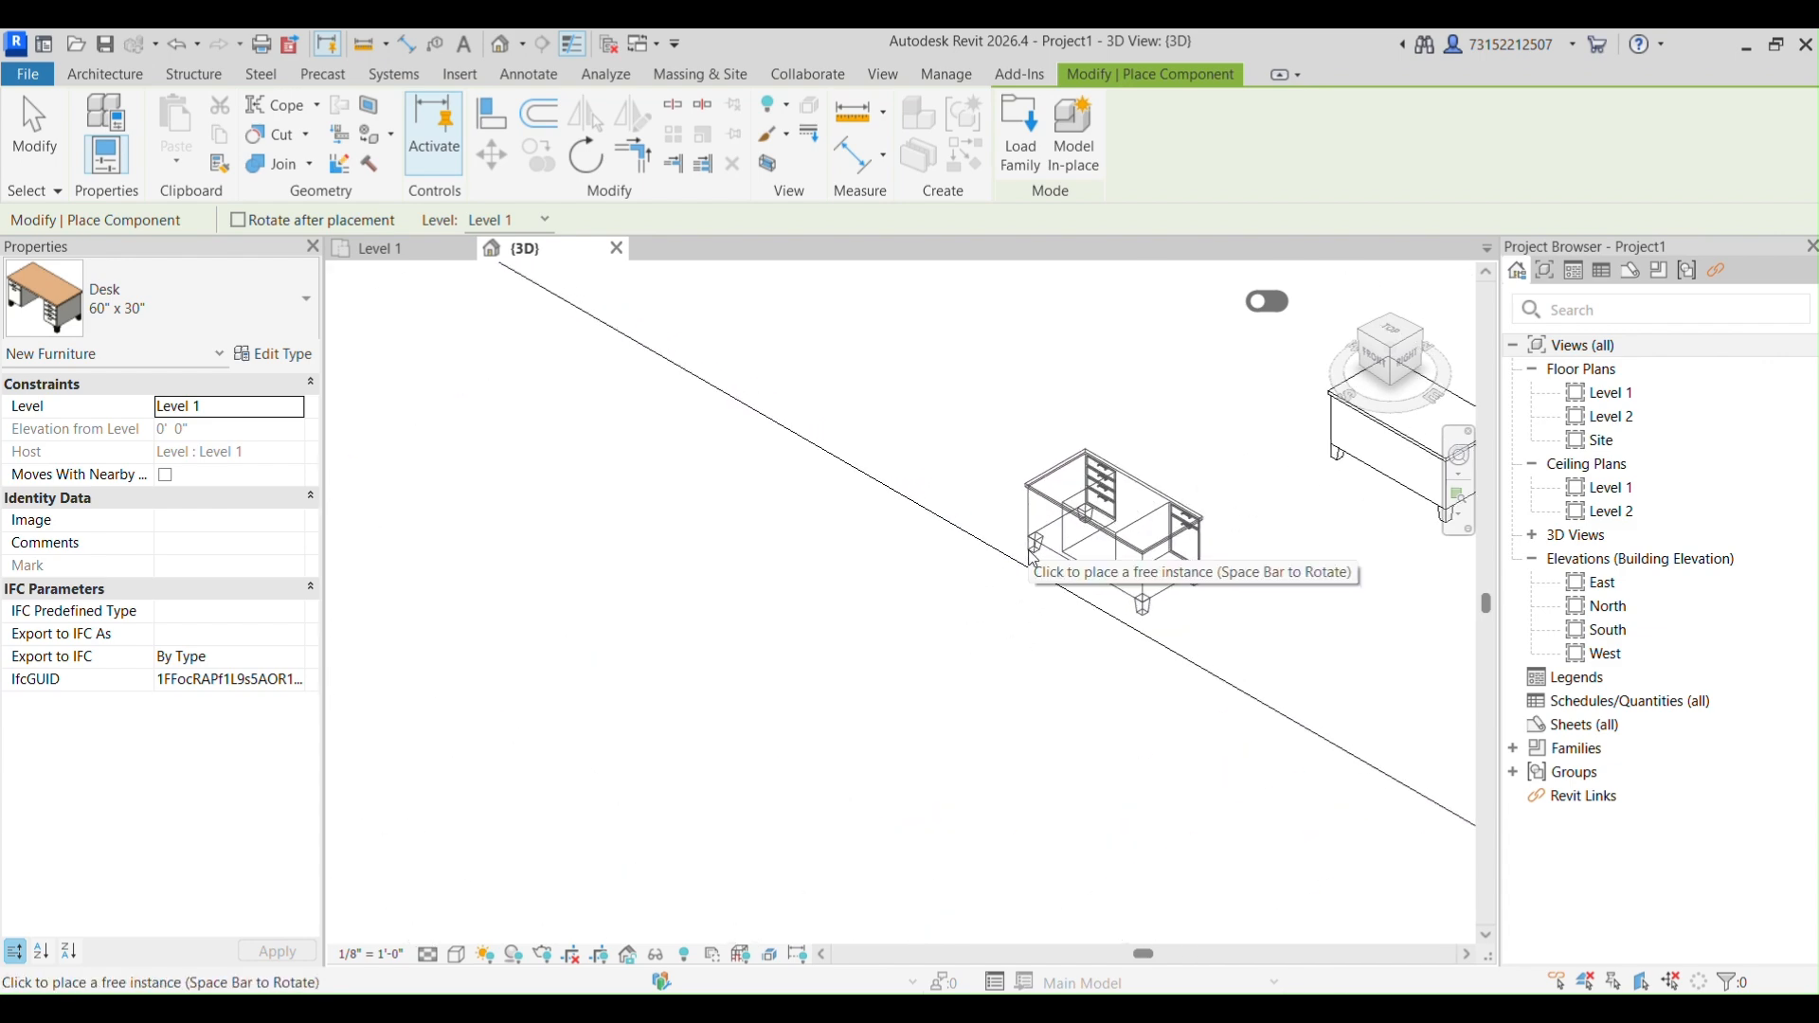
{"action": "key", "text": "Escape"}
{"action": "scroll", "coordinate": [1026, 545], "scroll_direction": "down", "scroll_amount": 2}
{"action": "middle_click_drag", "start_coordinate": [1024, 543], "coordinate": [797, 593]}
{"action": "scroll", "coordinate": [874, 426], "scroll_direction": "down", "scroll_amount": 1}
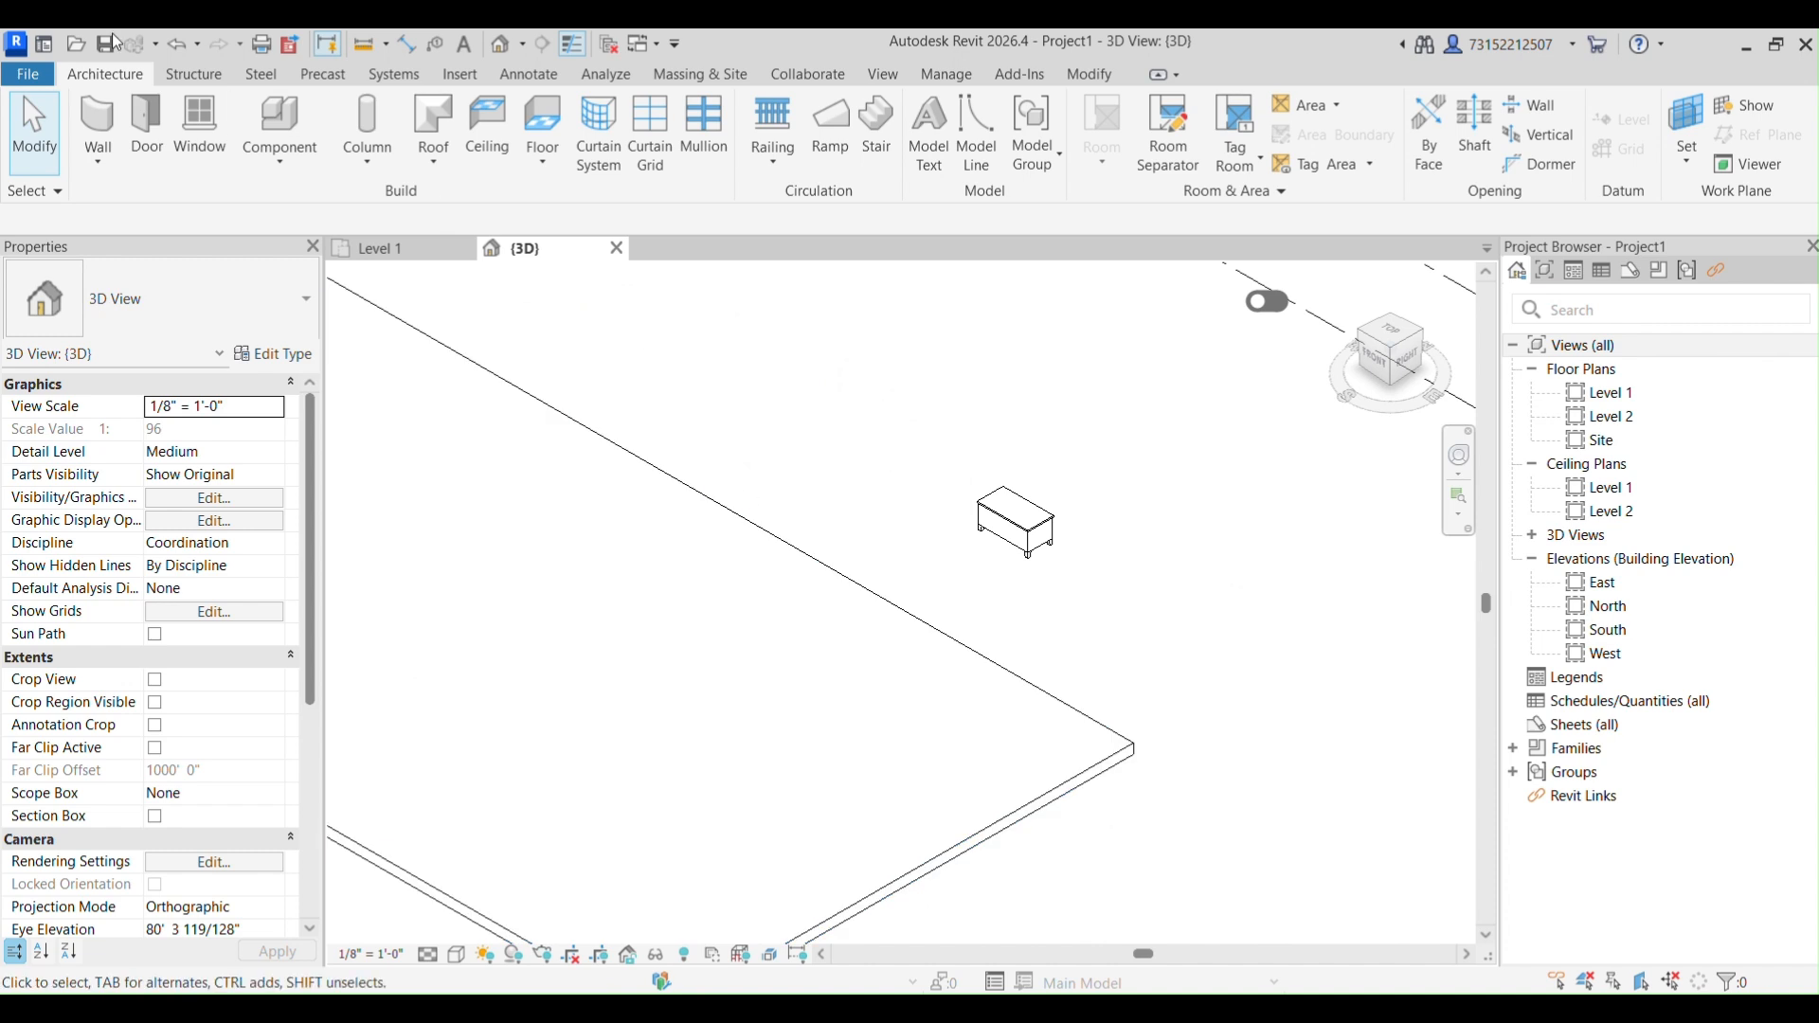
Place a second 60" x 30" desk on Level 1 behind the first one, outside the floor's edge.
{"action": "left_click", "coordinate": [279, 128]}
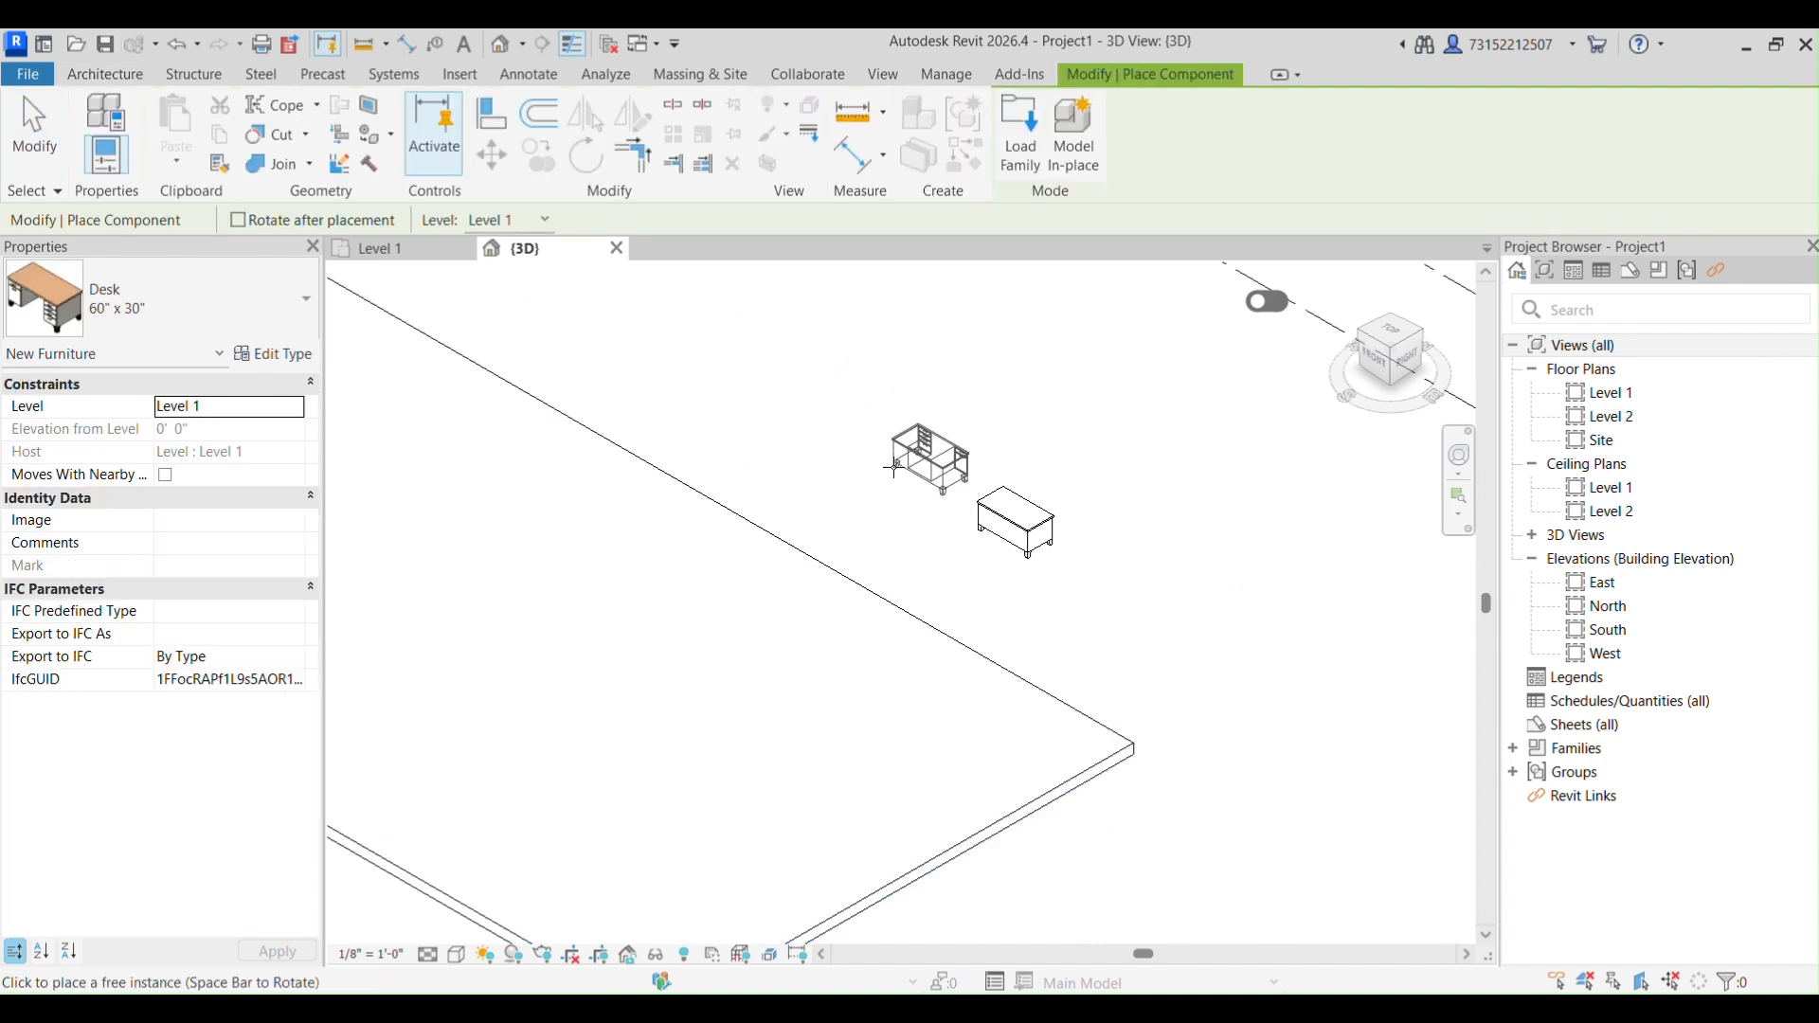
{"action": "left_click", "coordinate": [891, 459]}
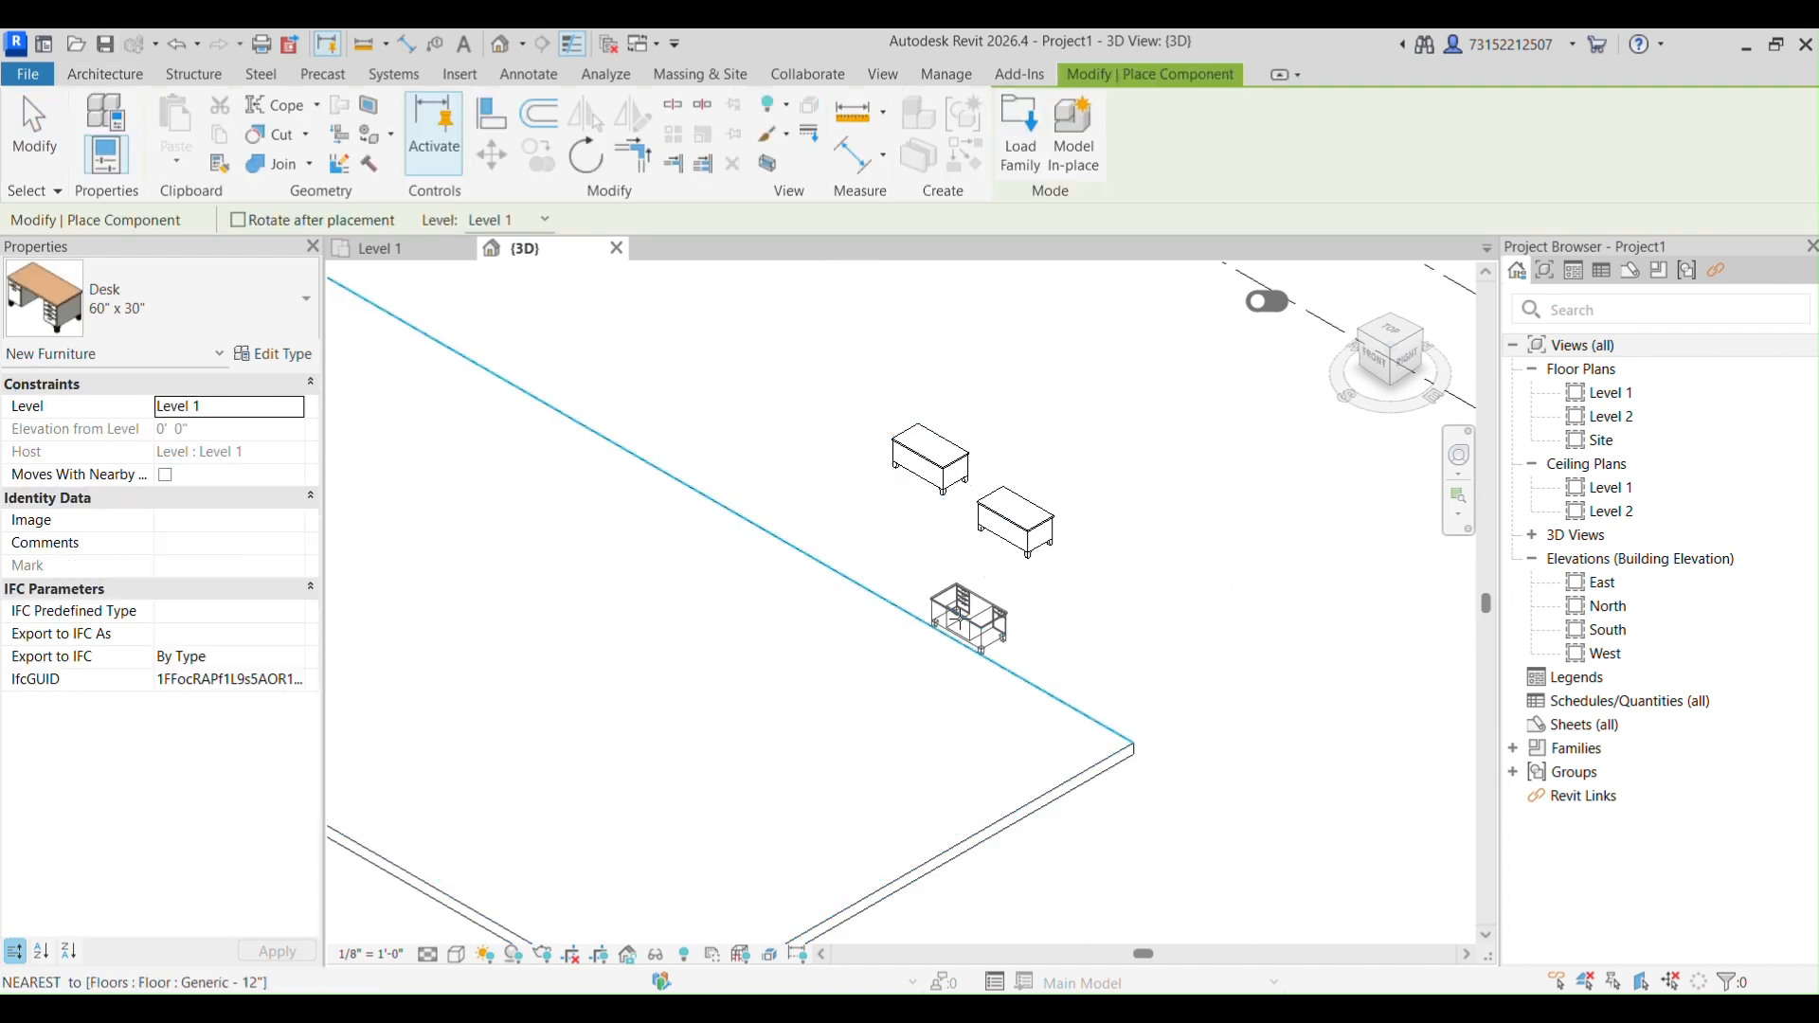
{"action": "key", "text": "Escape"}
Temporarily isolate the furniture category in the 3D view, using the desk nearest the floor's corner.
{"action": "middle_click_drag", "start_coordinate": [939, 645], "coordinate": [978, 543]}
{"action": "scroll", "coordinate": [978, 544], "scroll_direction": "up", "scroll_amount": 2}
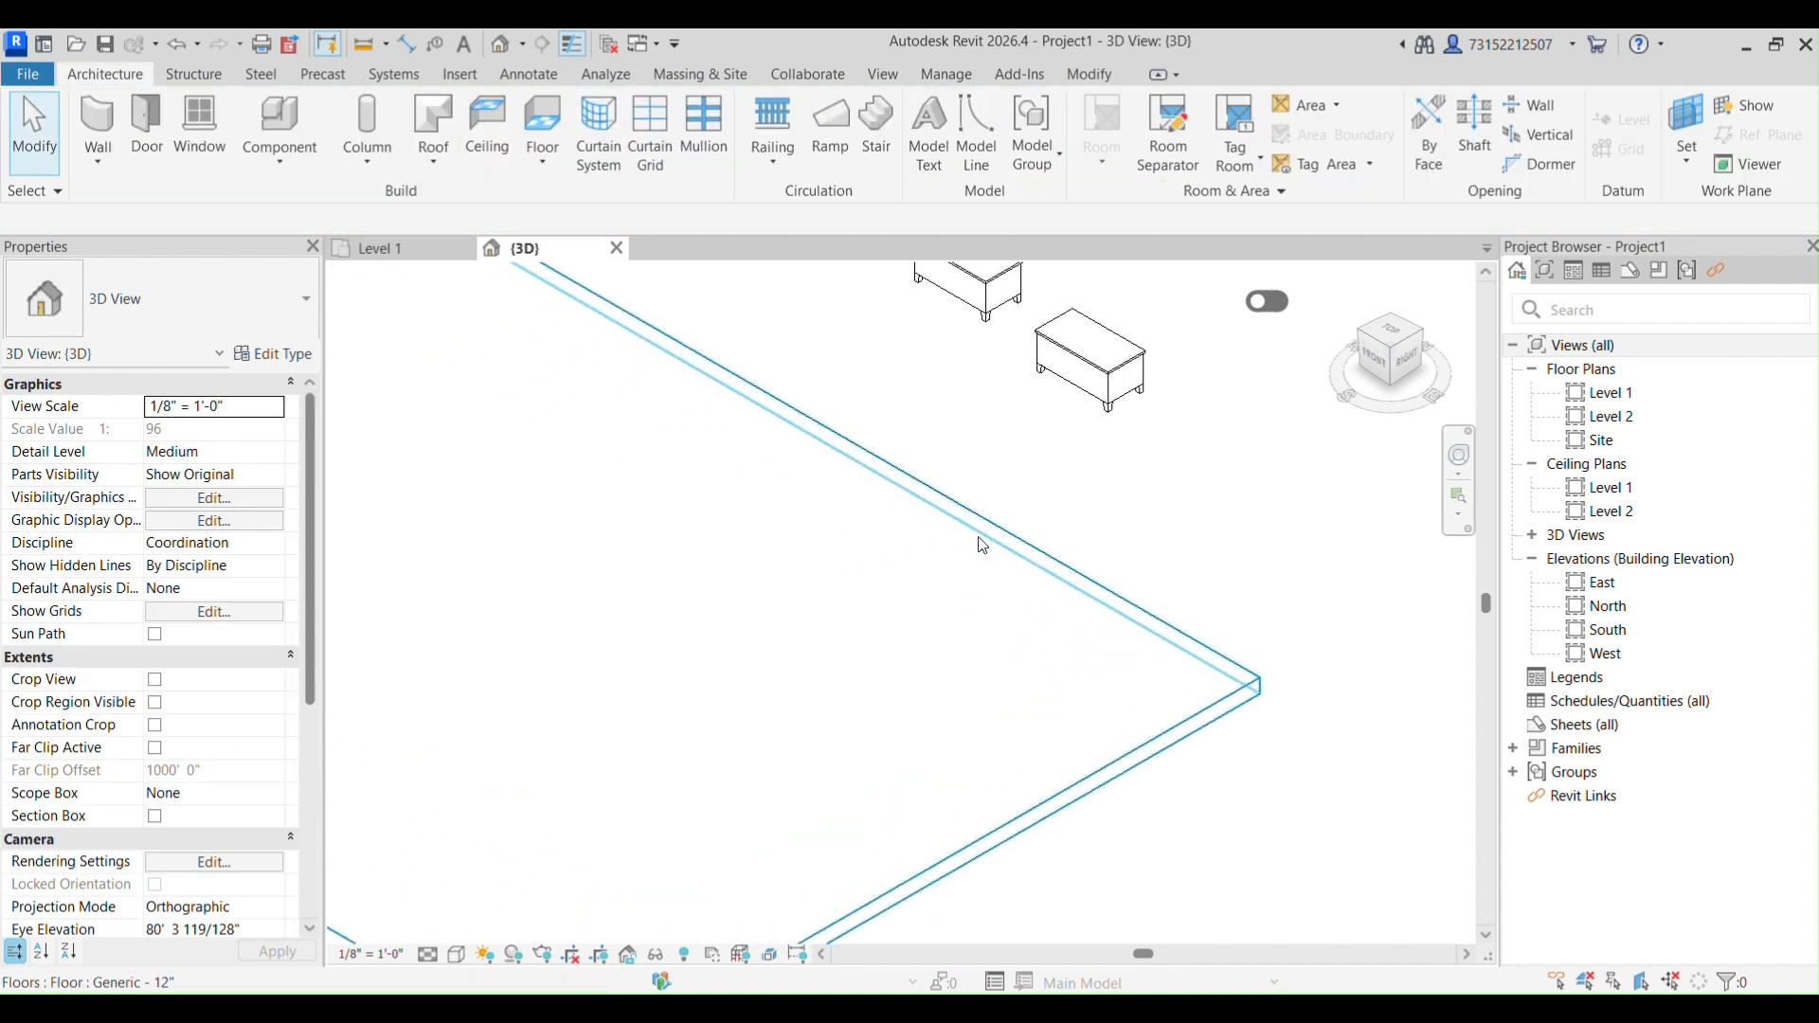
{"action": "middle_click_drag", "start_coordinate": [1077, 686], "coordinate": [810, 874]}
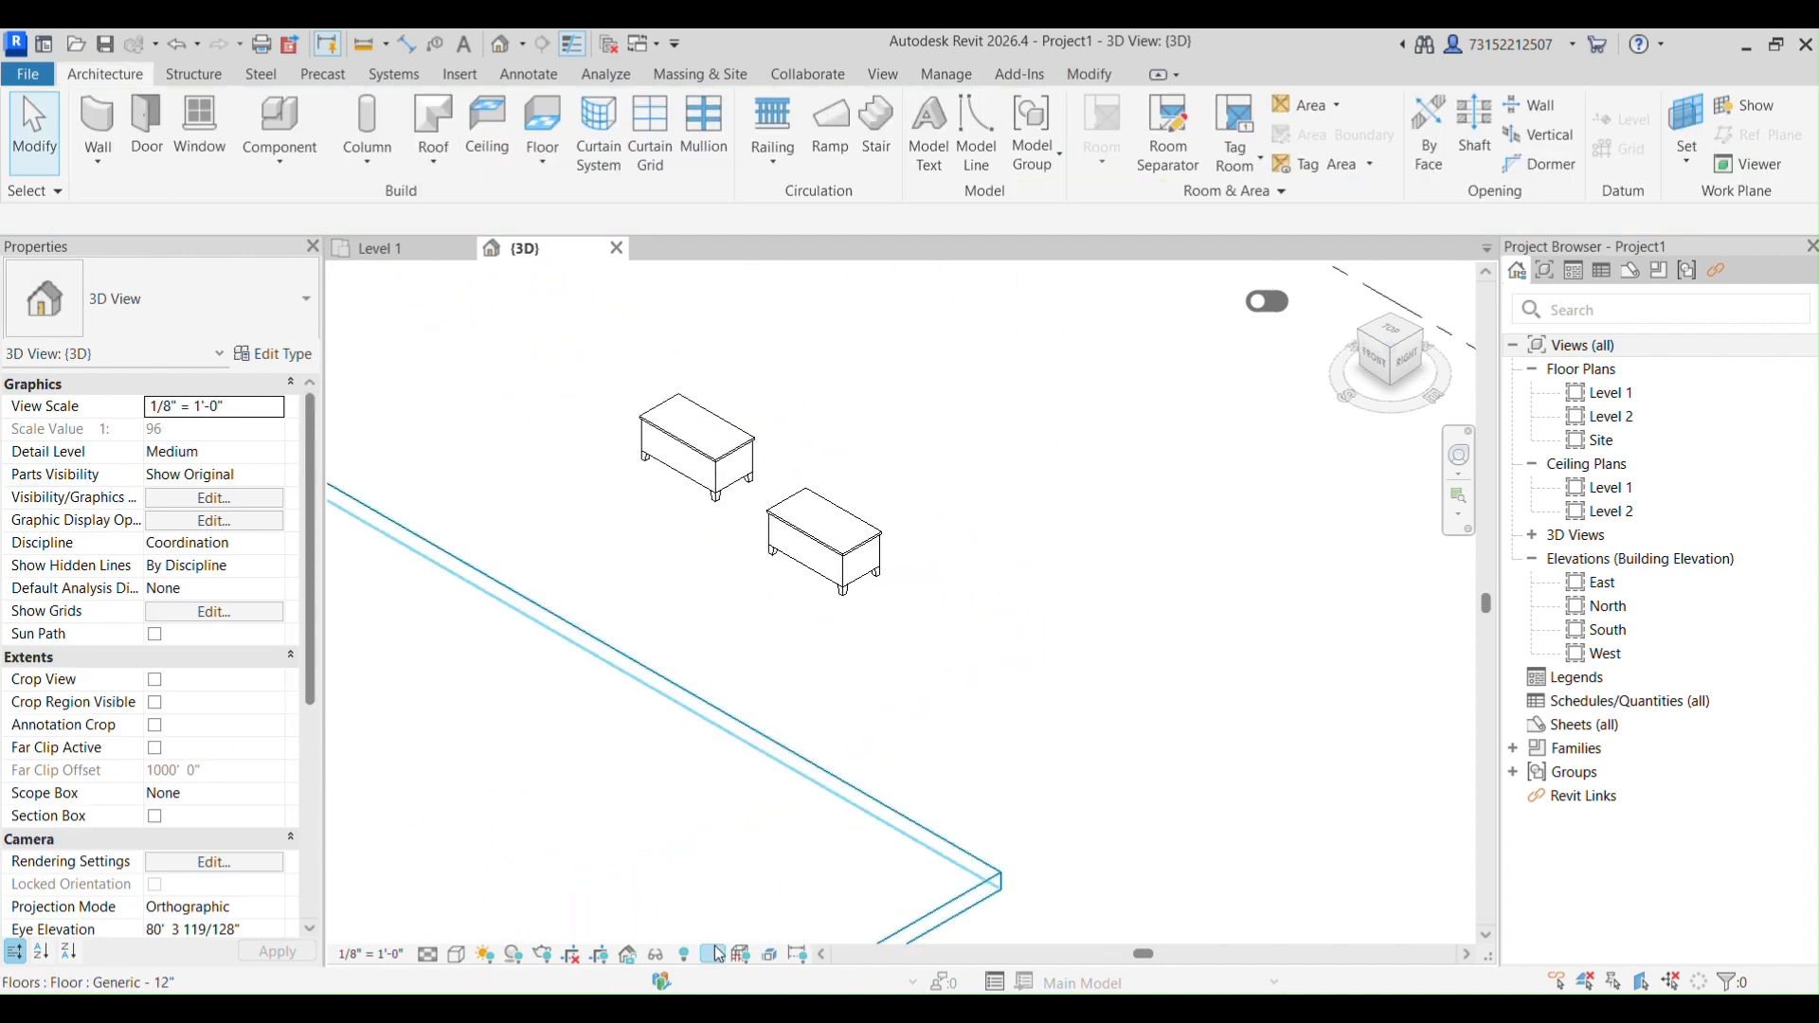
{"action": "left_click", "coordinate": [850, 573]}
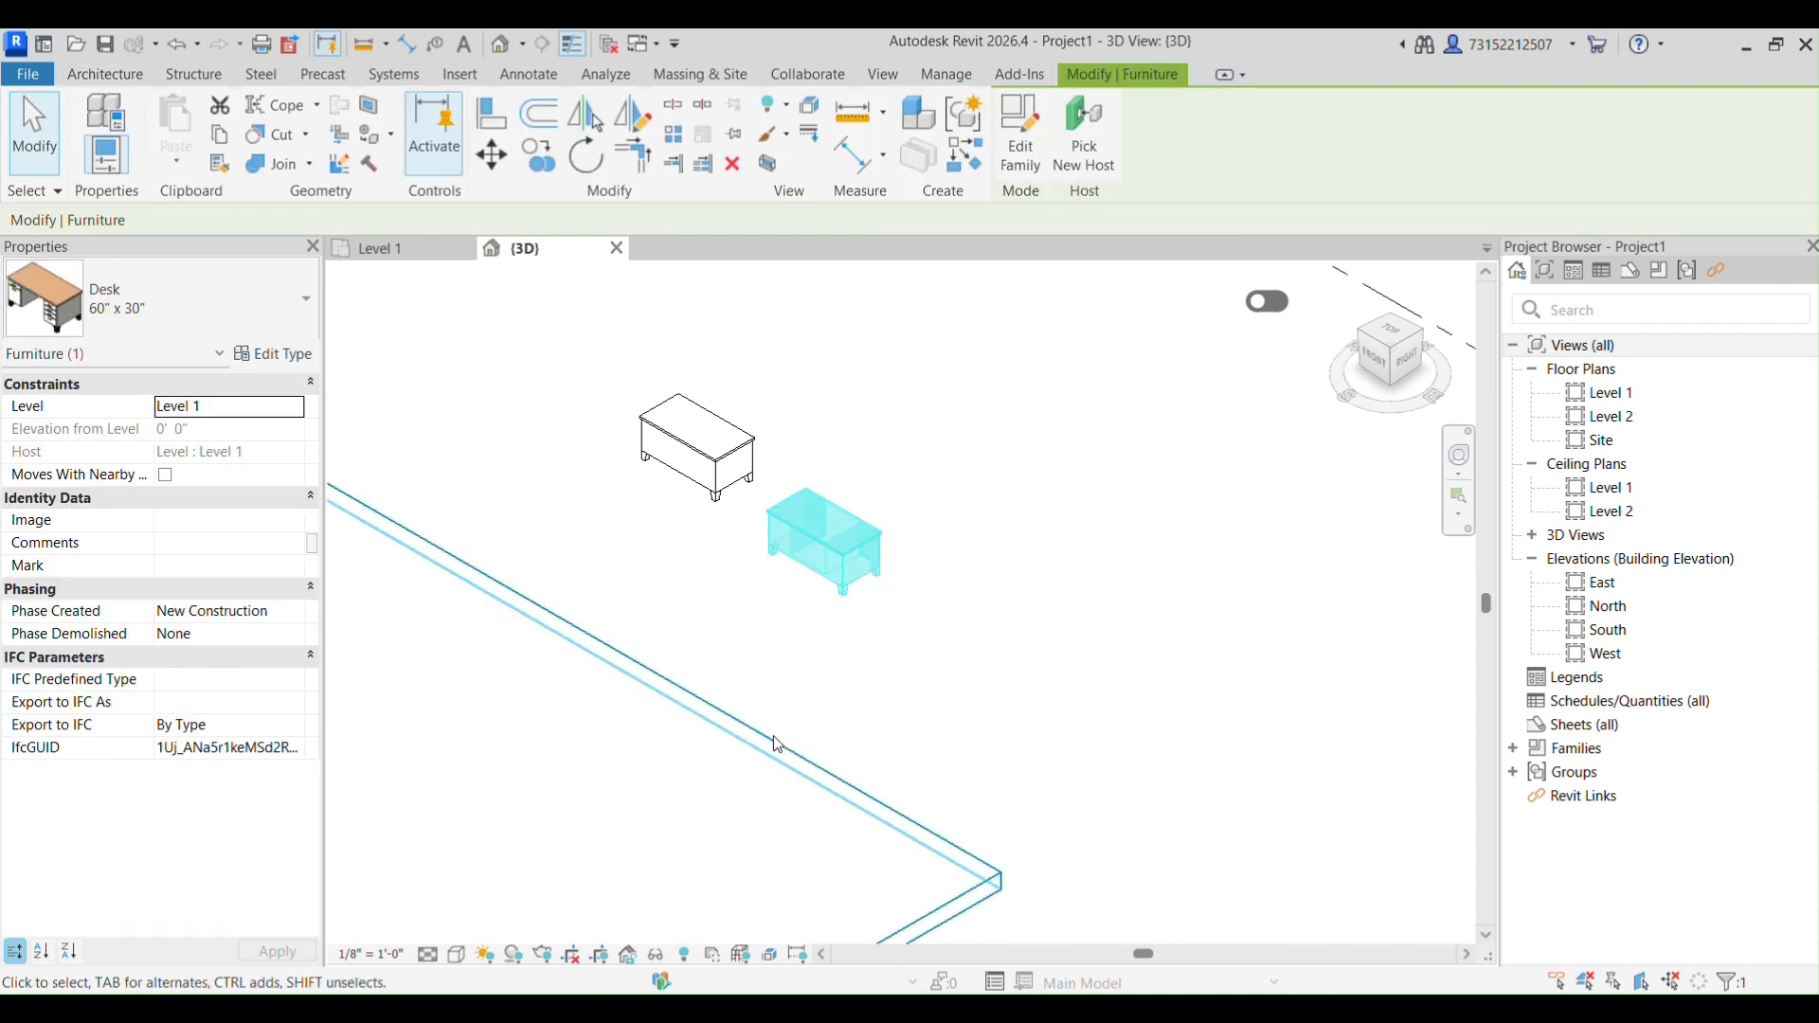
{"action": "left_click", "coordinate": [656, 954]}
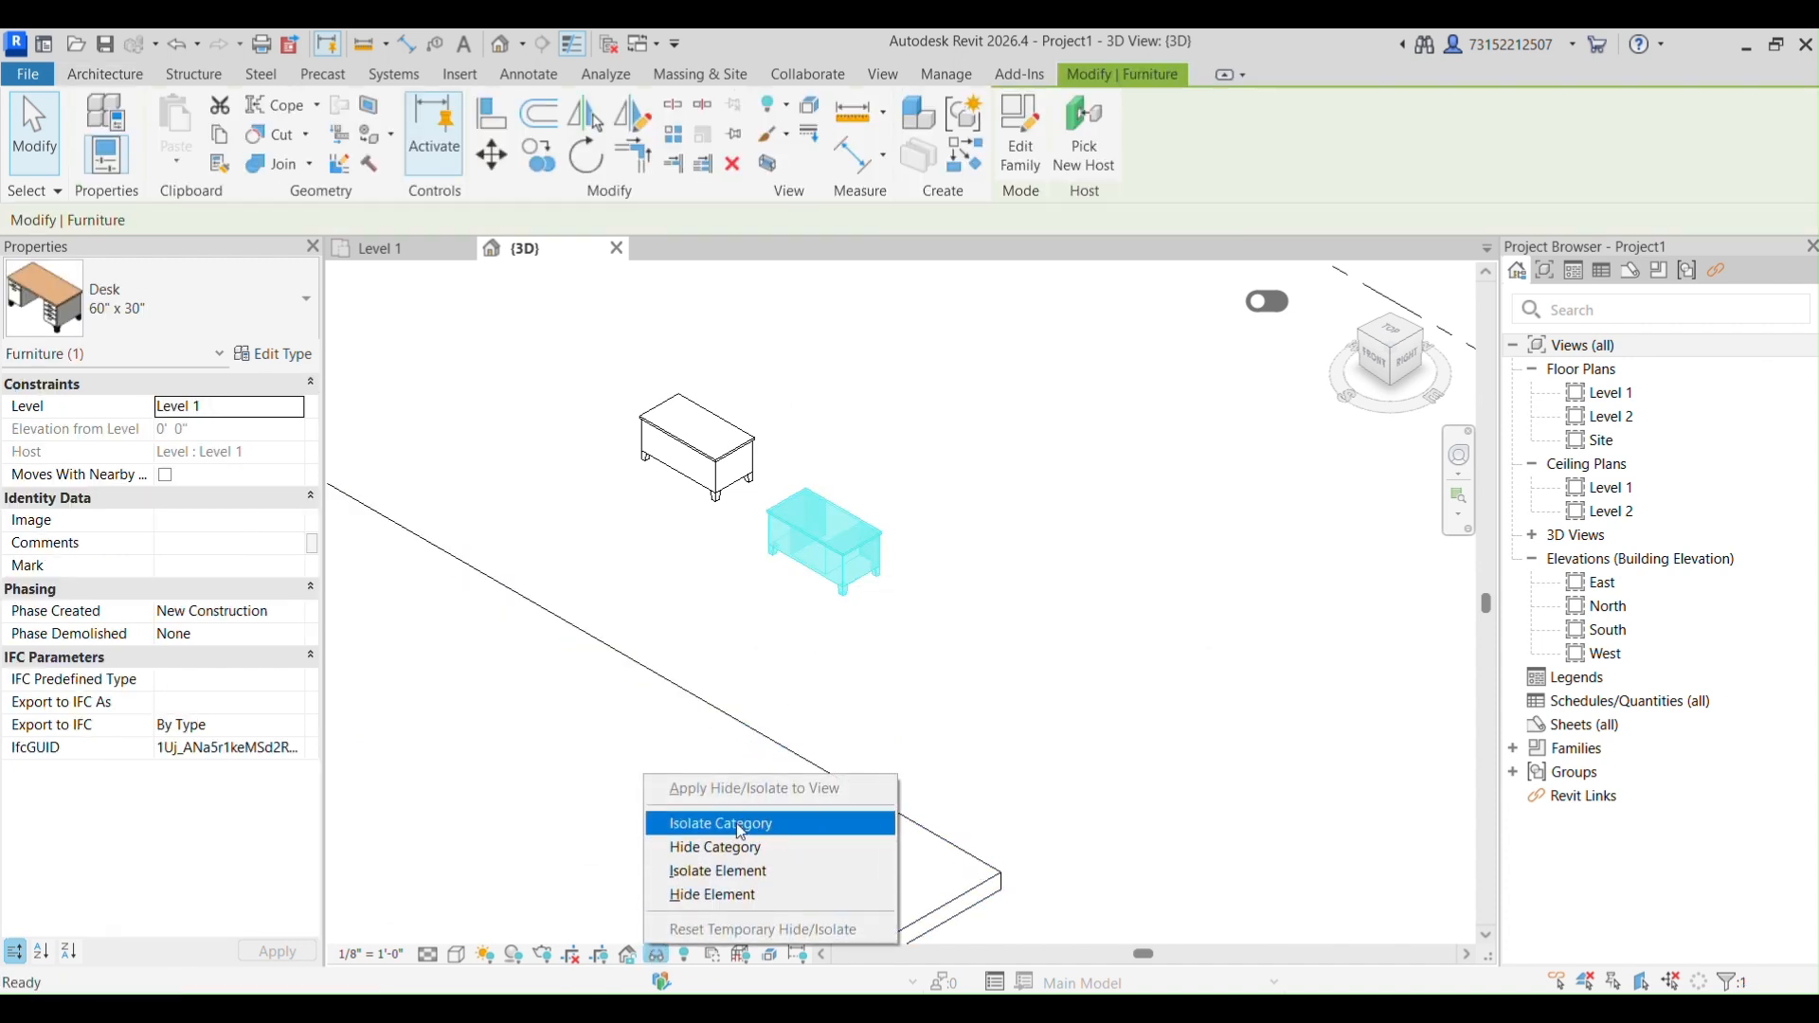
{"action": "left_click", "coordinate": [784, 824]}
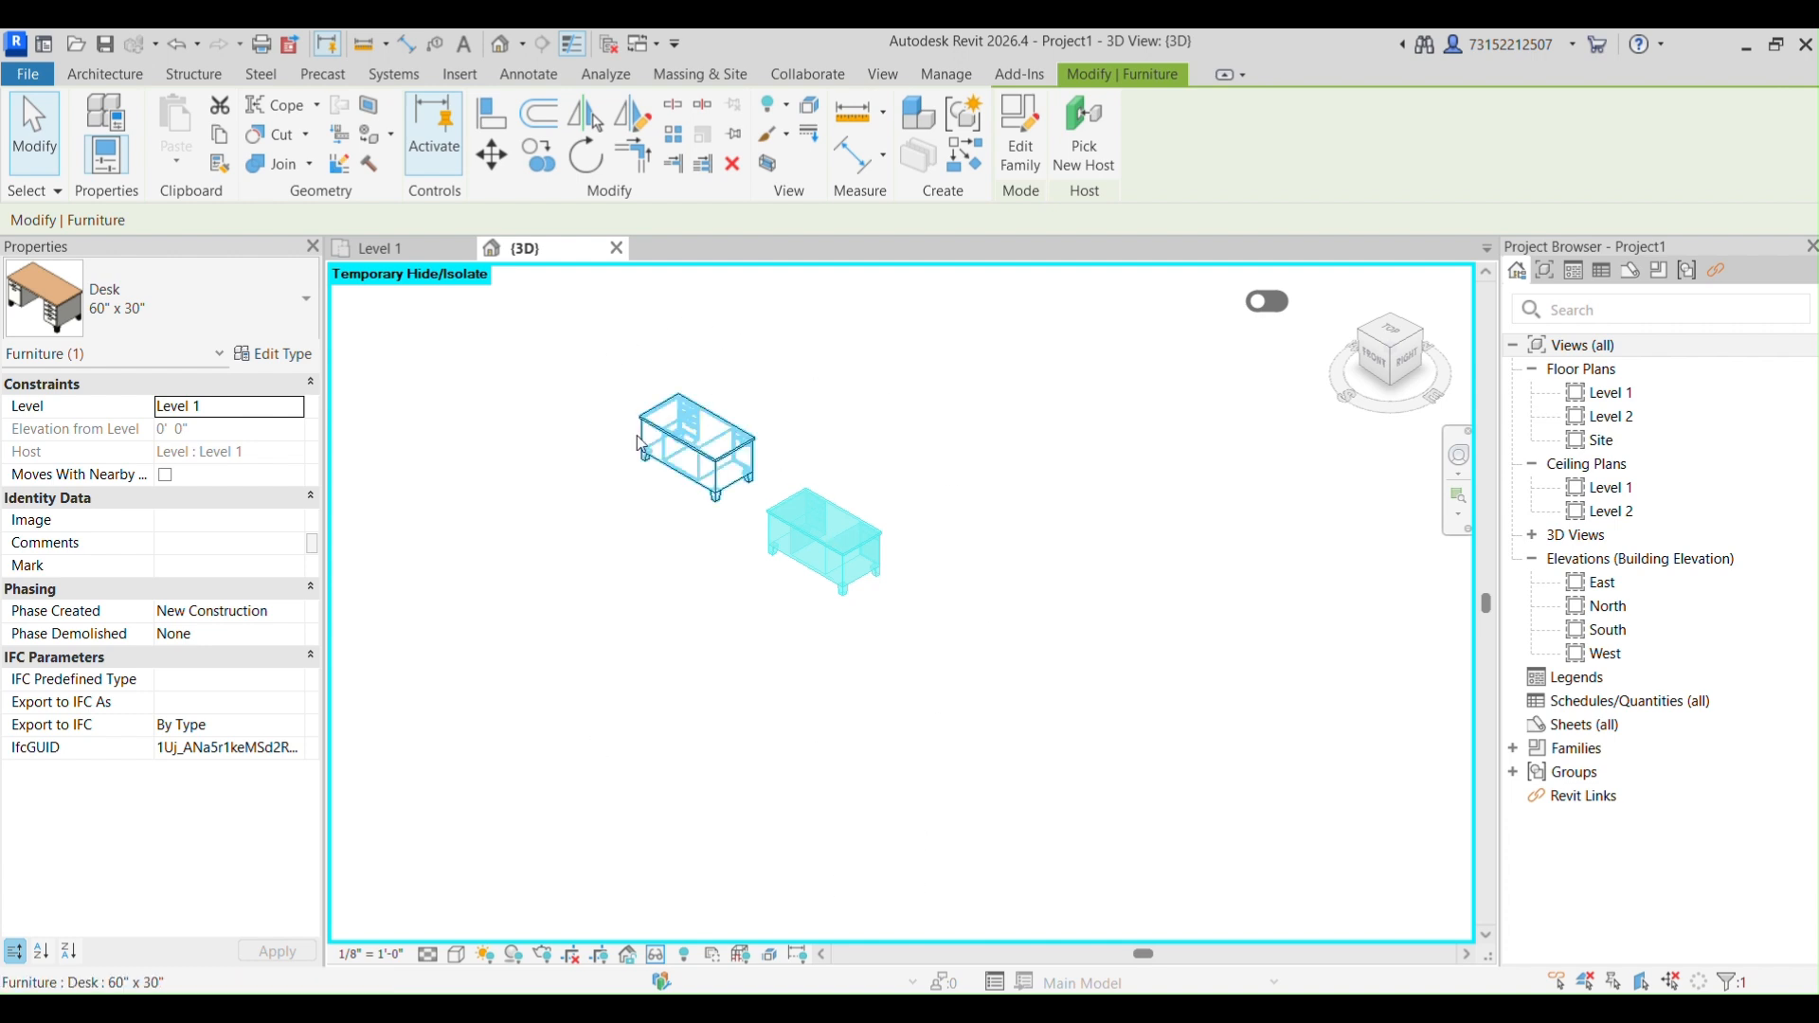
Turn on Reveal Hidden Elements in the 3D view and select the hidden floor.
{"action": "scroll", "coordinate": [701, 690], "scroll_direction": "down", "scroll_amount": 2}
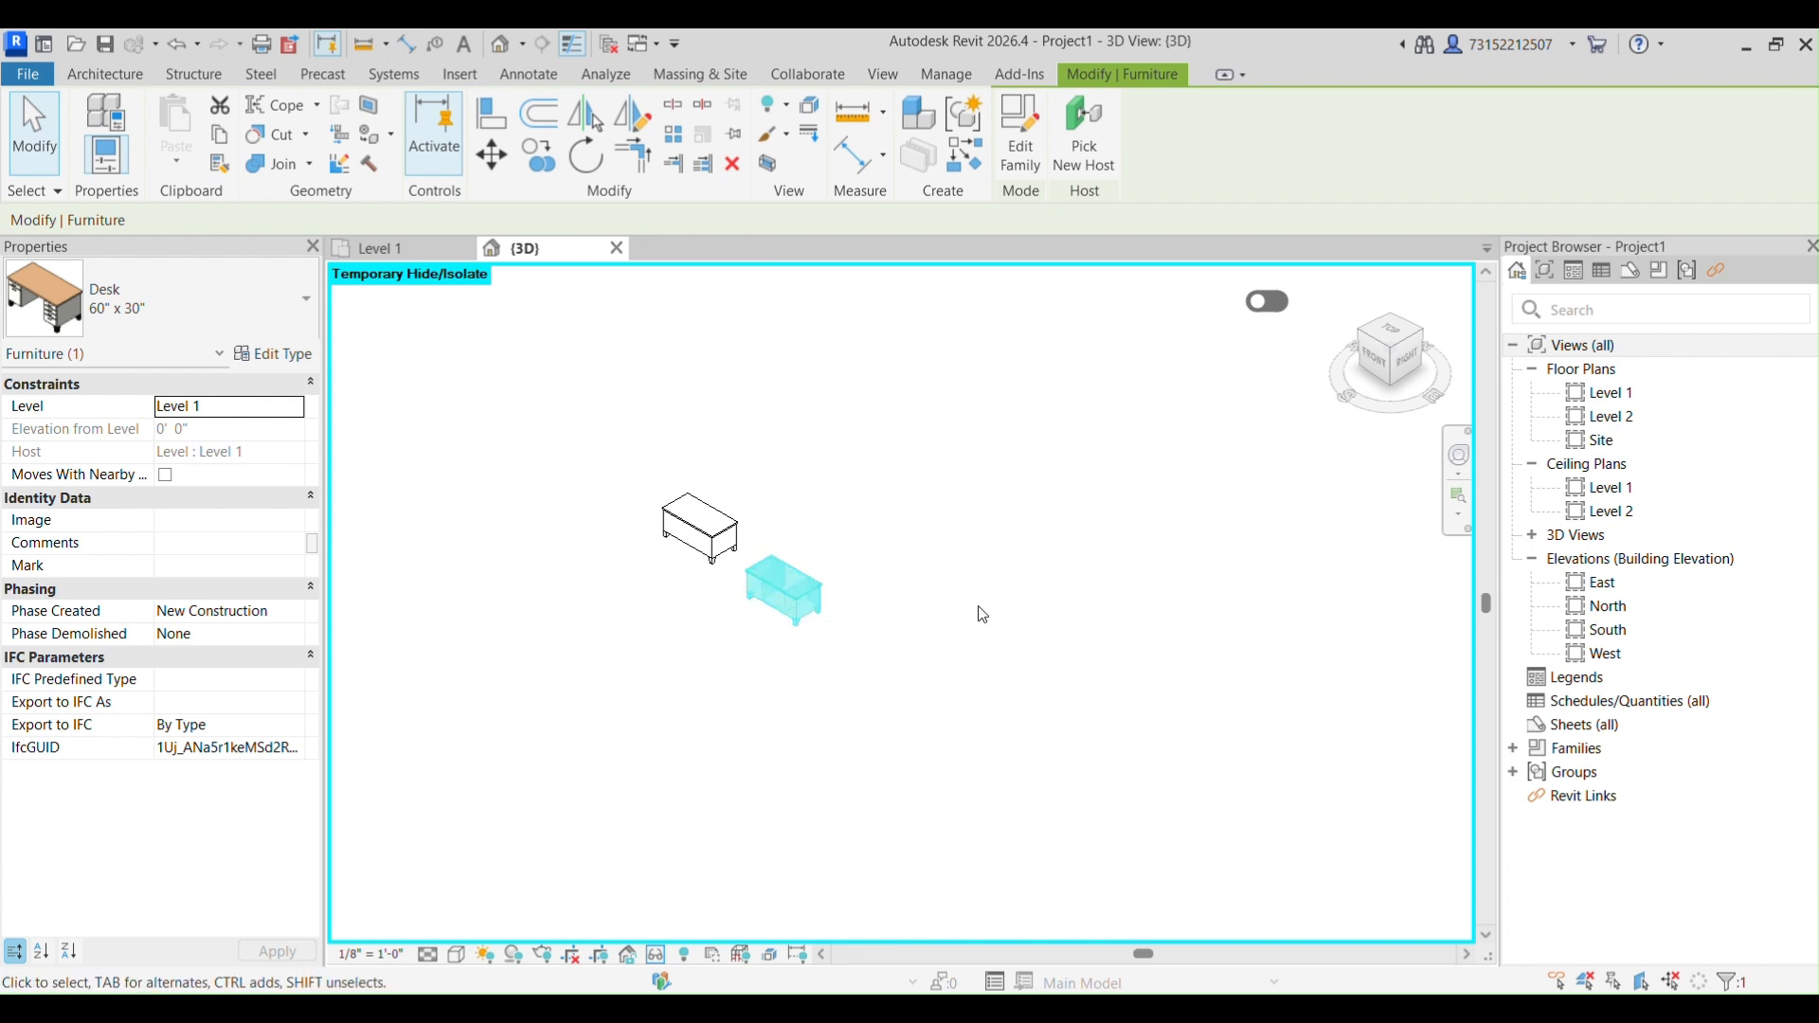
{"action": "left_click", "coordinate": [685, 957]}
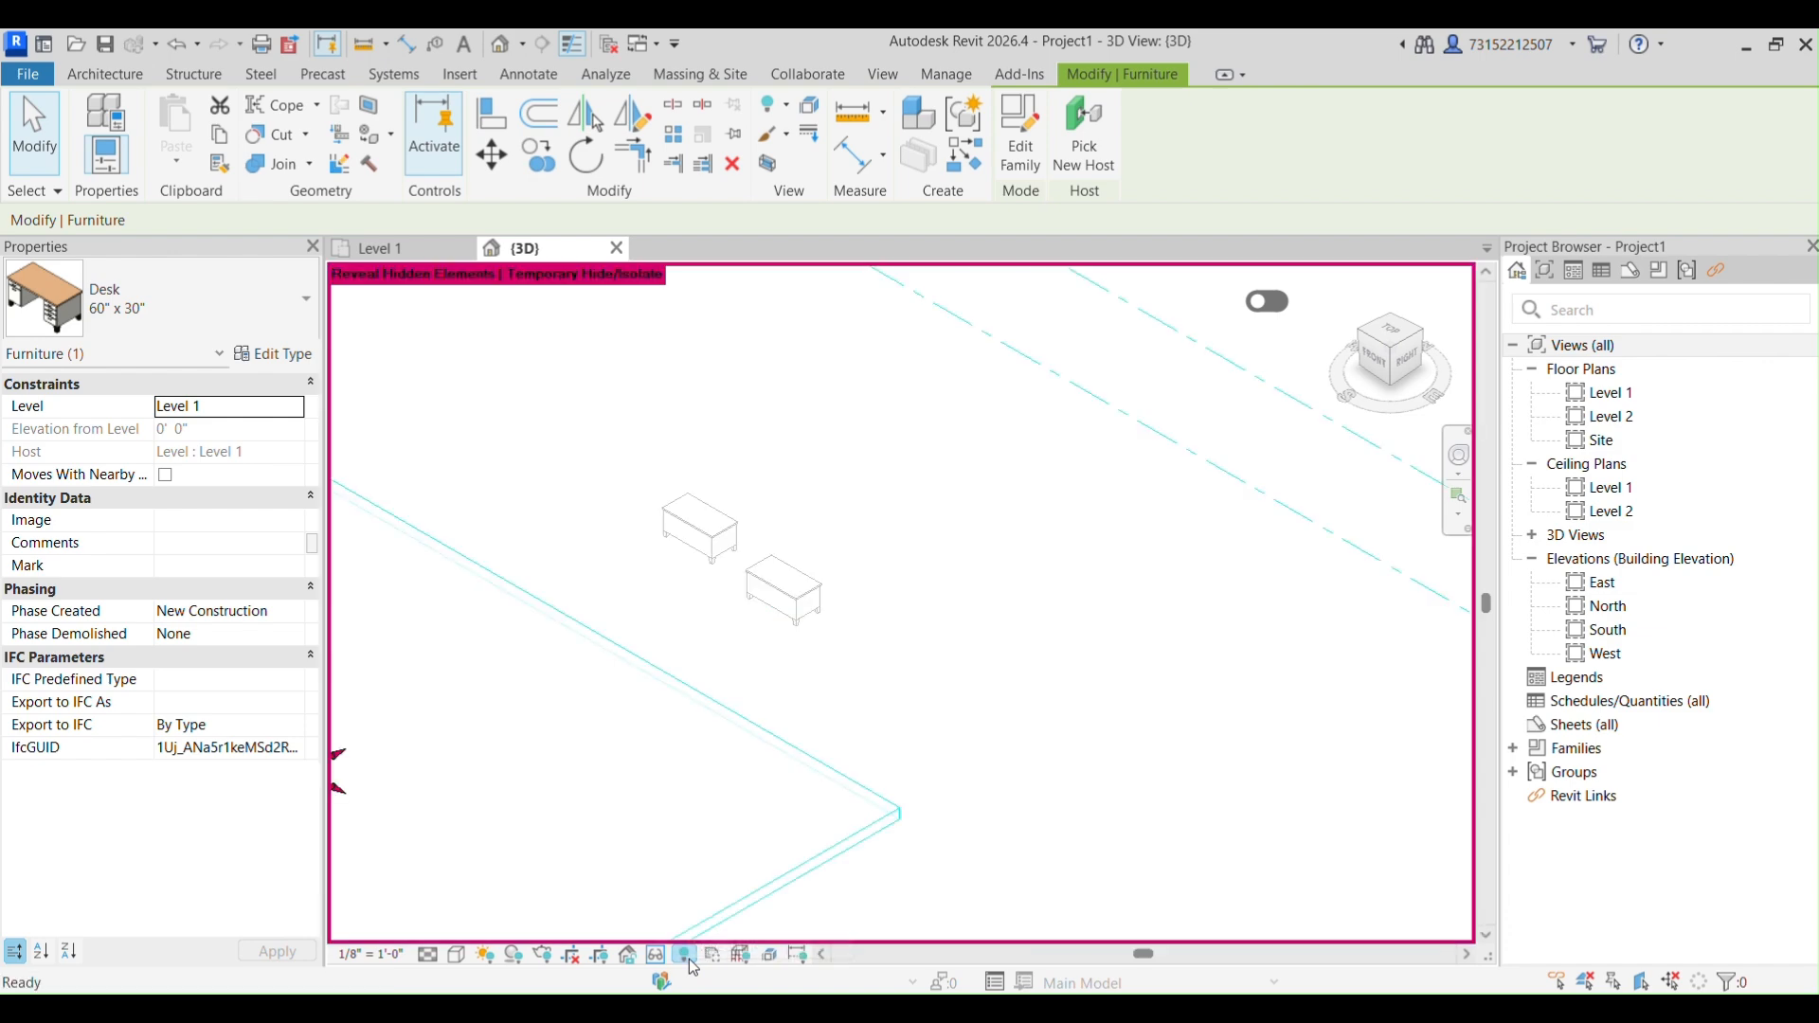
{"action": "scroll", "coordinate": [737, 751], "scroll_direction": "down", "scroll_amount": 3}
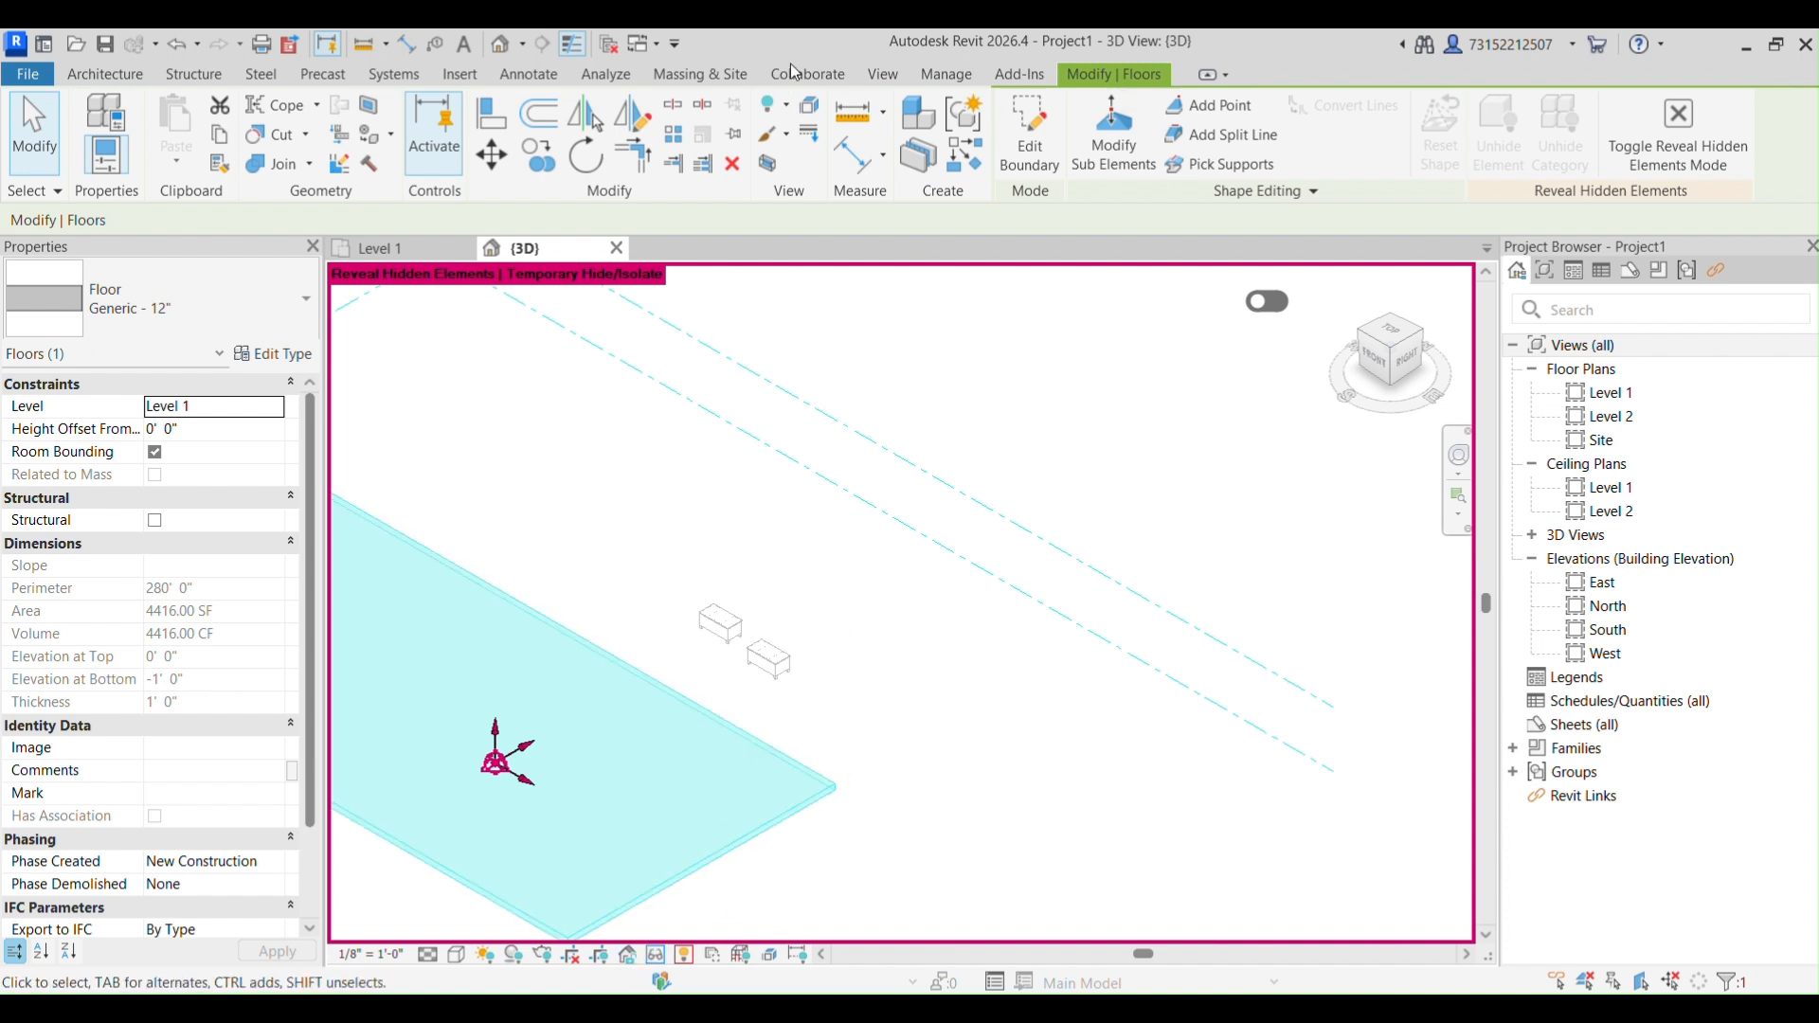
Turn off Reveal Hidden Elements in the 3D view and reset the temporary hide/isolate.
{"action": "left_click", "coordinate": [685, 955]}
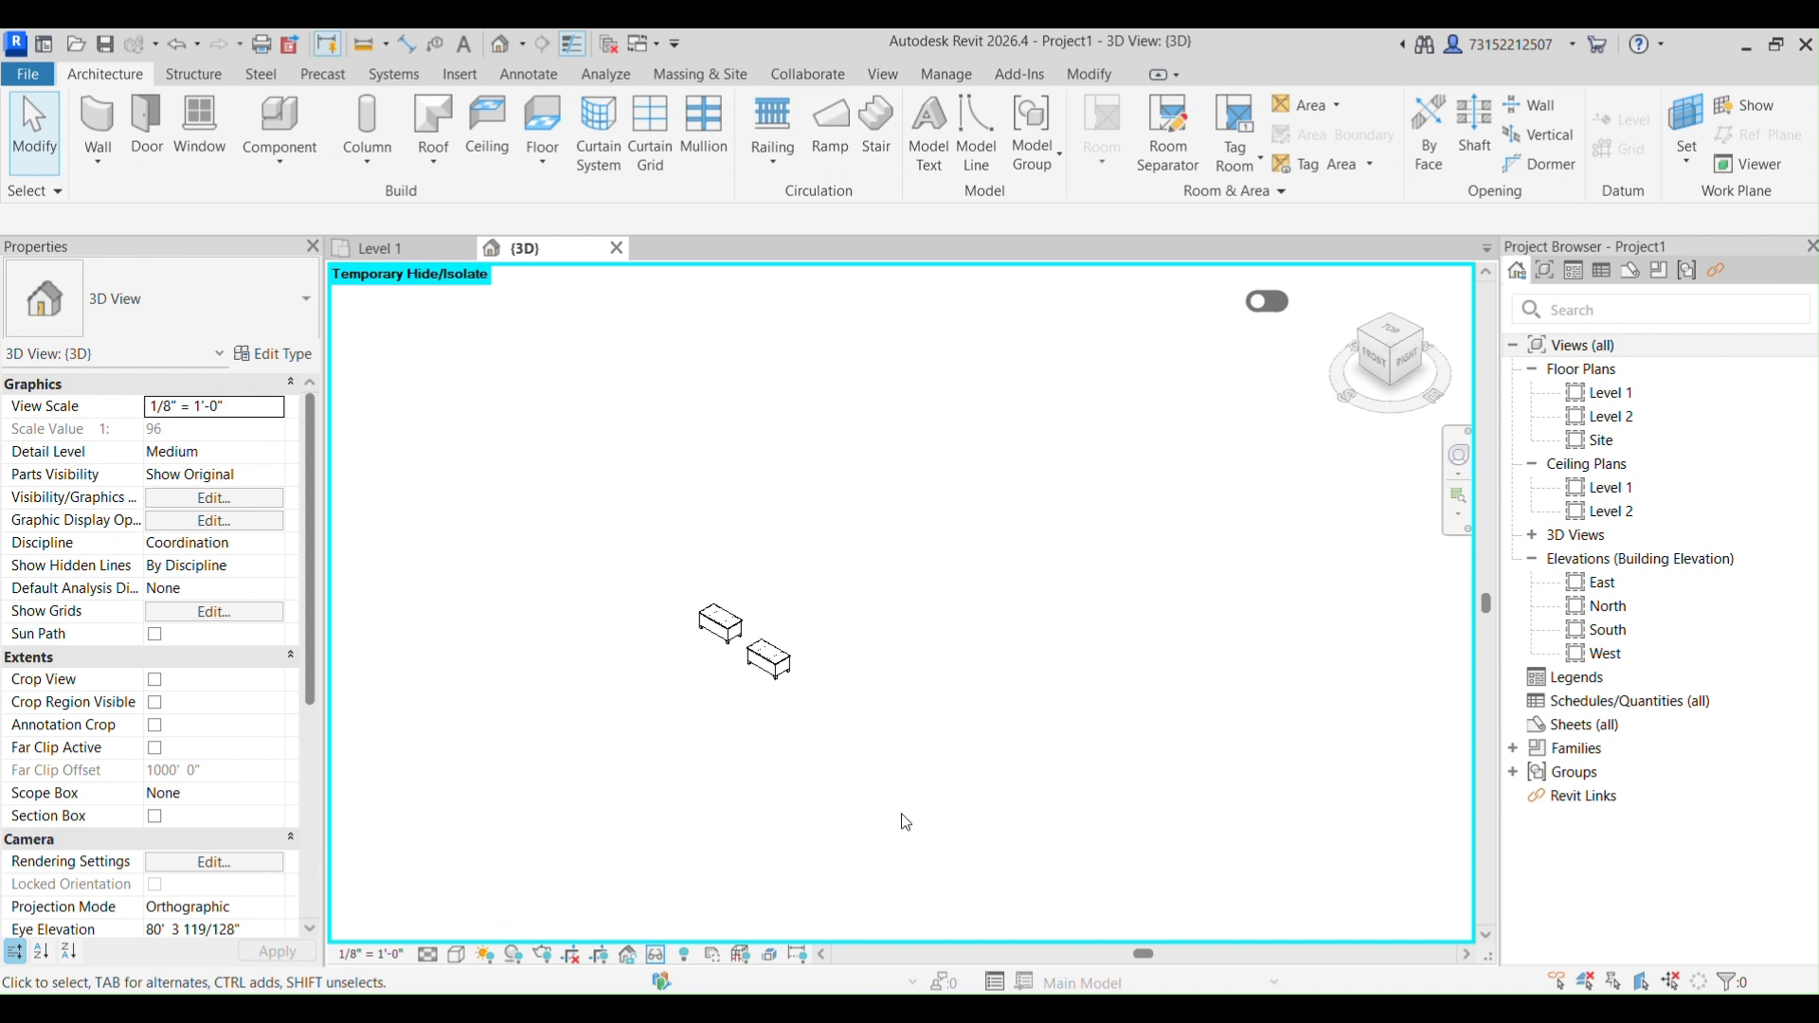
{"action": "left_click", "coordinate": [657, 957]}
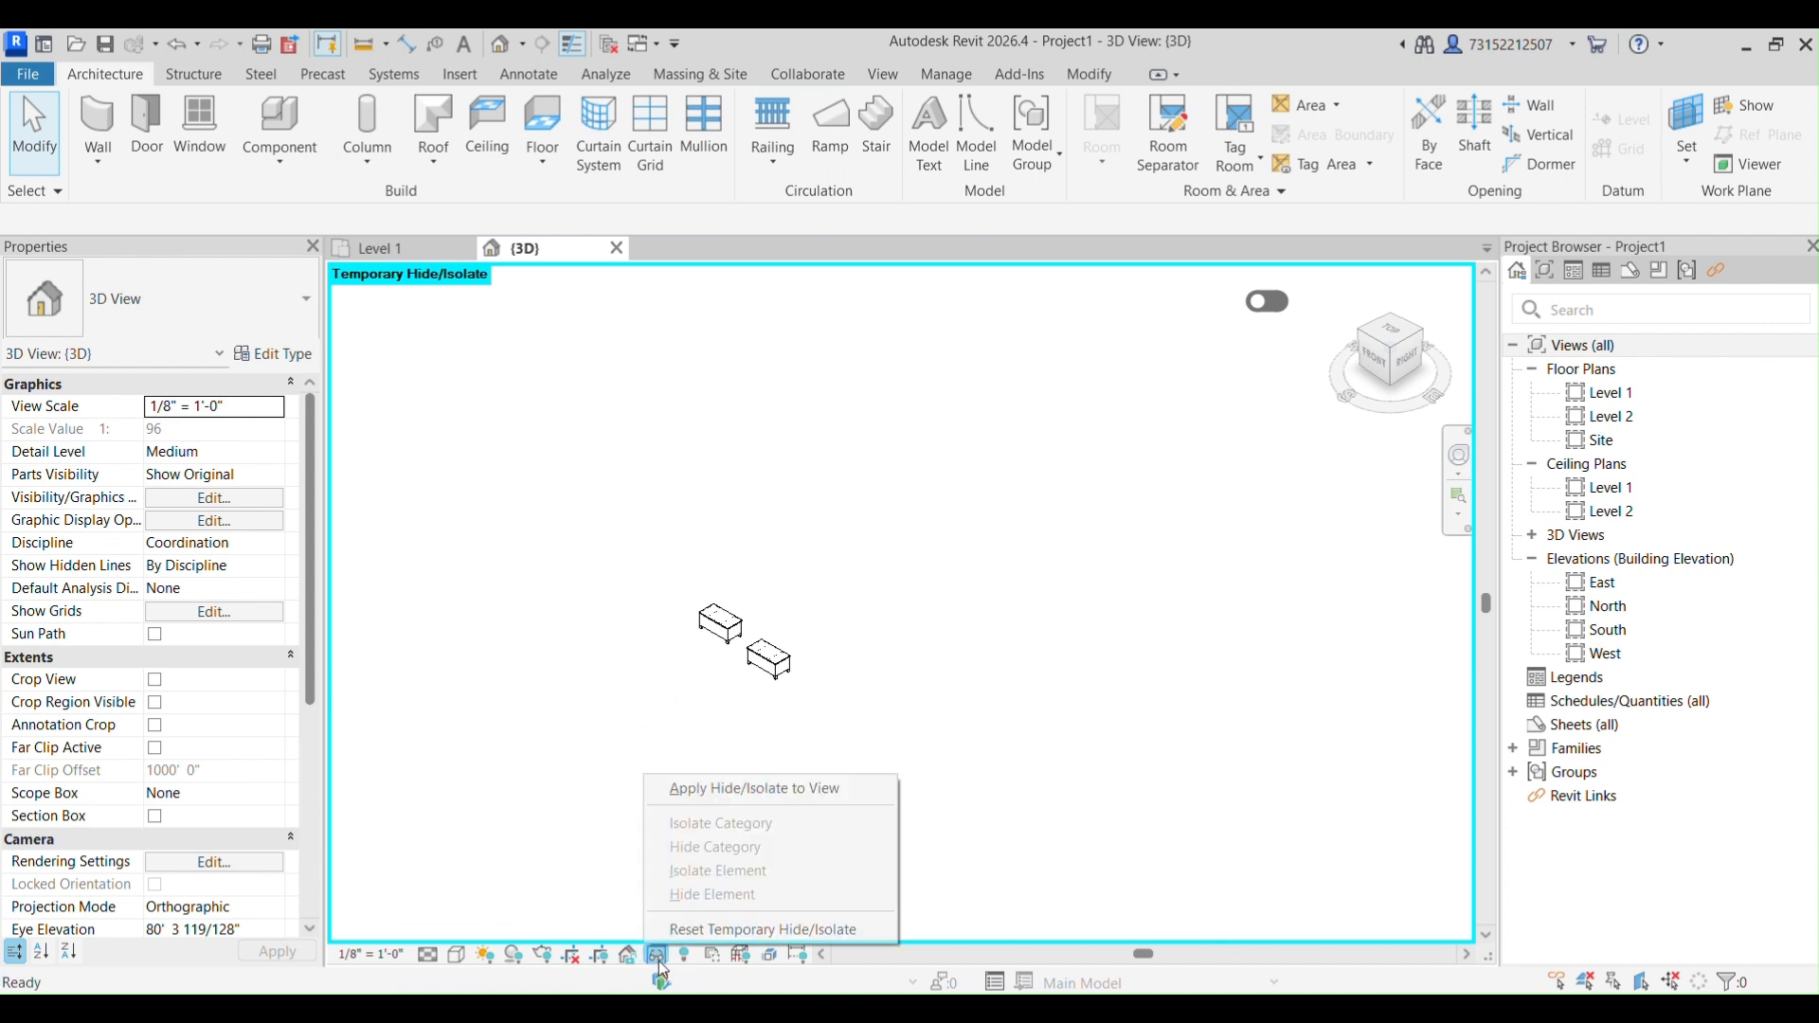
{"action": "left_click", "coordinate": [762, 930]}
{"action": "scroll", "coordinate": [671, 714], "scroll_direction": "up", "scroll_amount": 3}
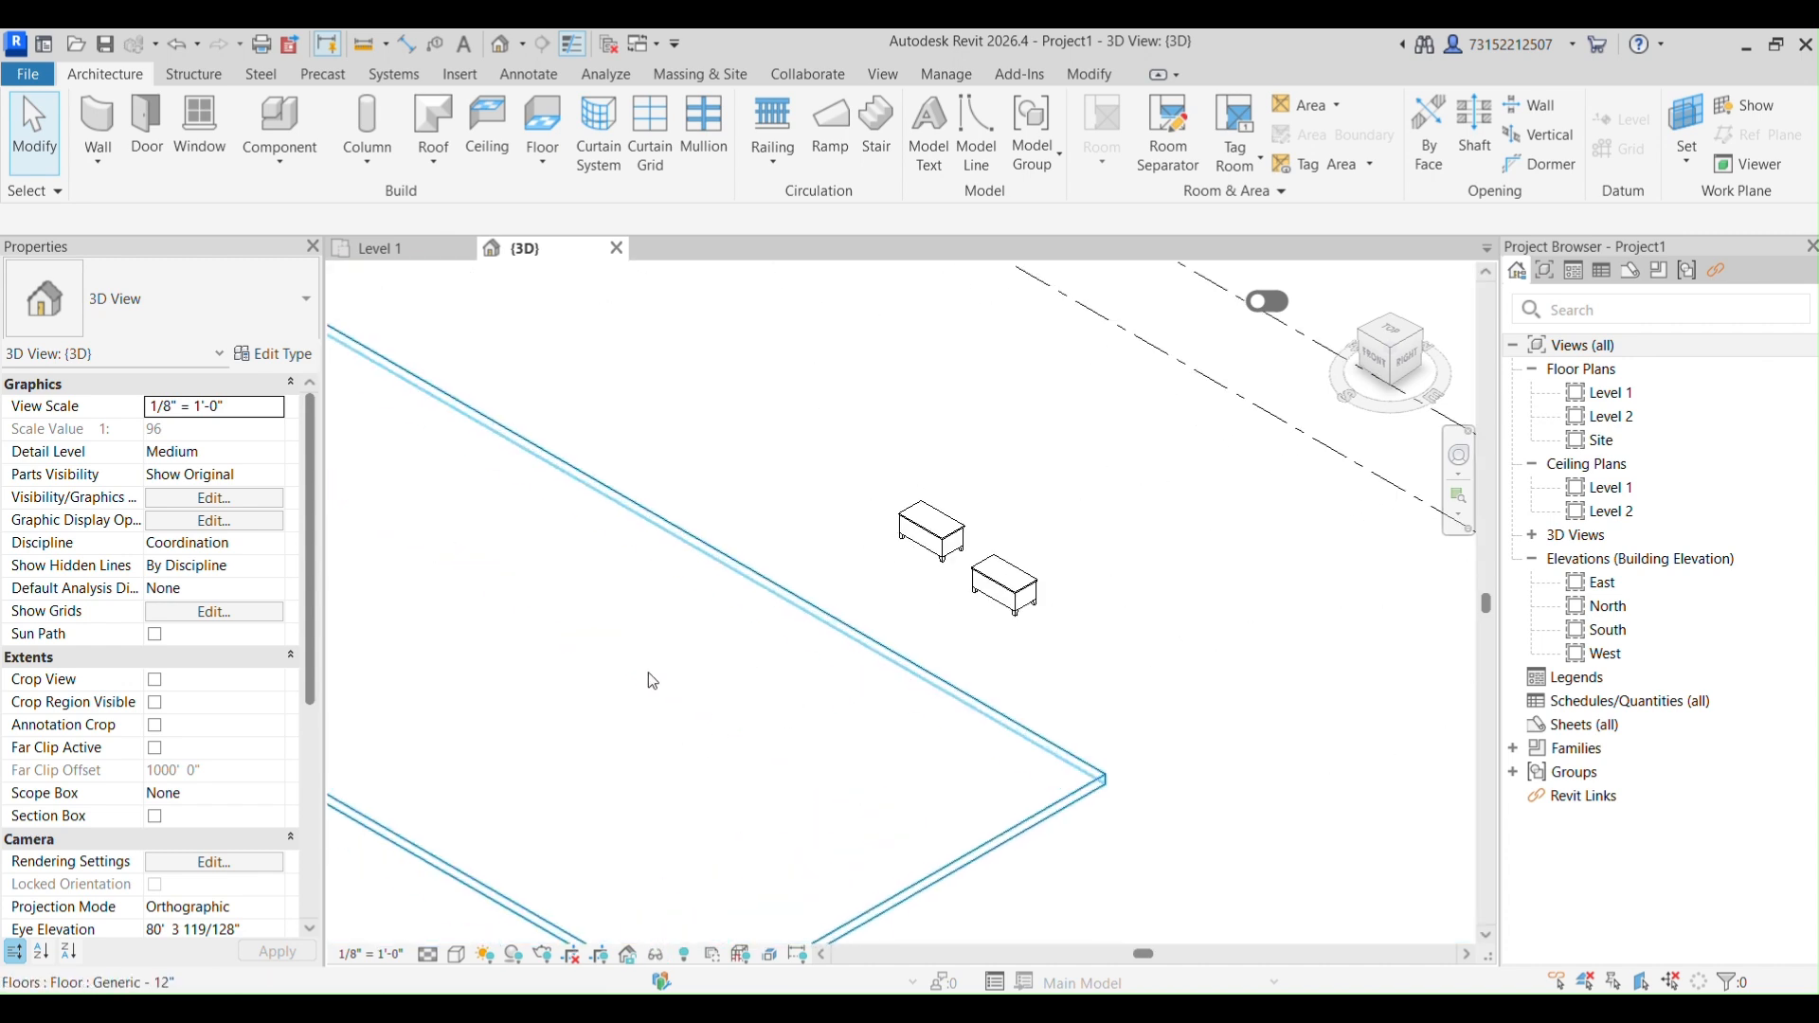
Set the 3D view's visual style to Shaded.
{"action": "left_click", "coordinate": [483, 954]}
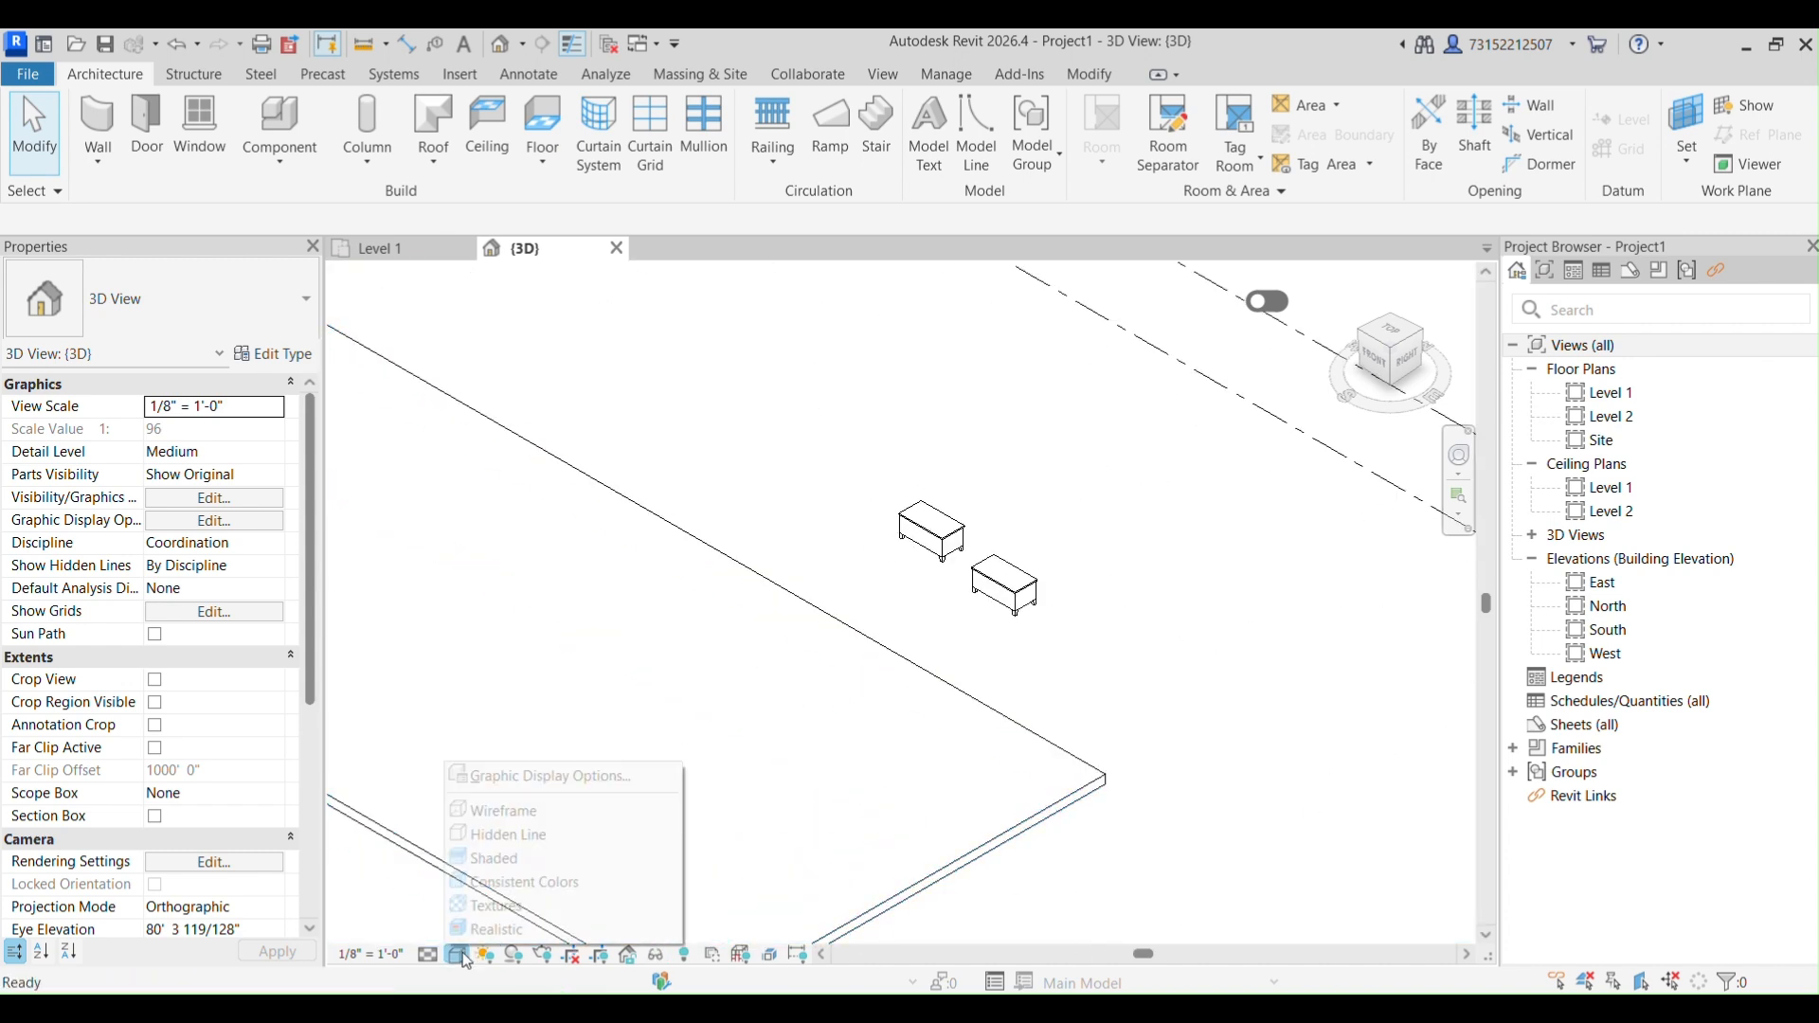
{"action": "left_click", "coordinate": [502, 861]}
{"action": "scroll", "coordinate": [927, 595], "scroll_direction": "up", "scroll_amount": 2}
{"action": "middle_click_drag", "start_coordinate": [927, 595], "coordinate": [875, 565]}
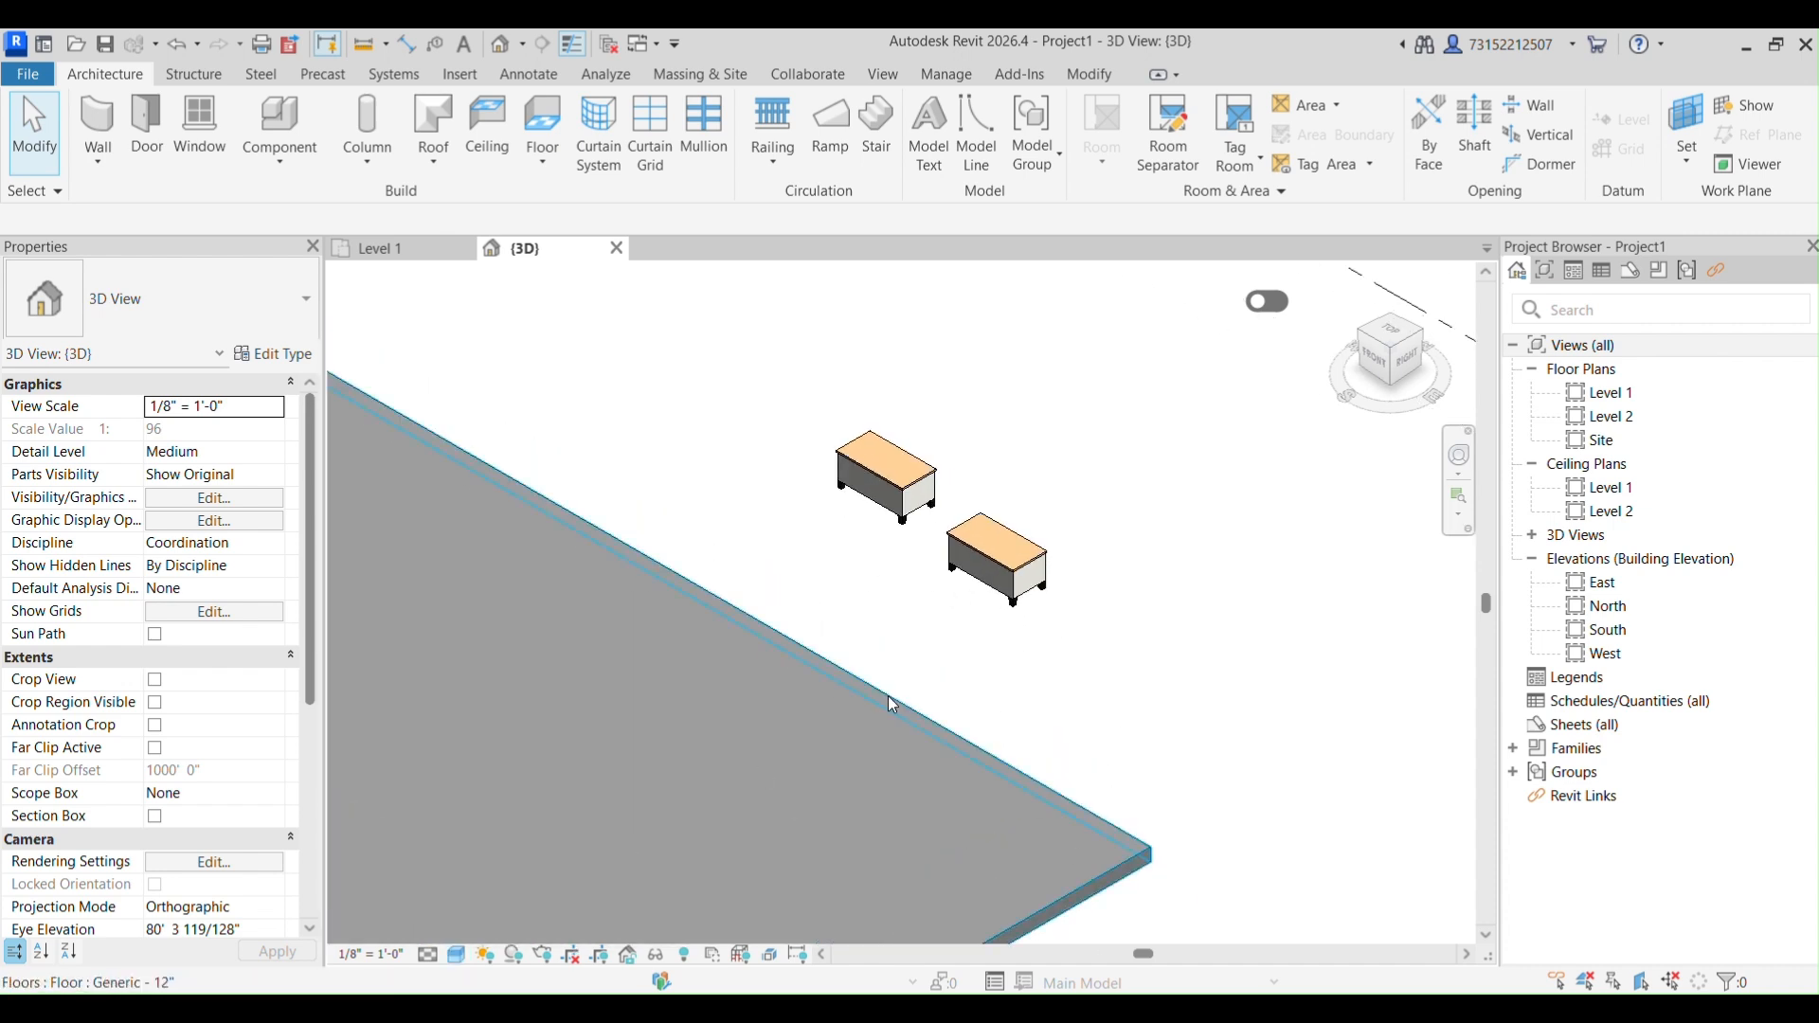
{"action": "scroll", "coordinate": [935, 625], "scroll_direction": "down", "scroll_amount": 1}
{"action": "scroll", "coordinate": [939, 634], "scroll_direction": "down", "scroll_amount": 1}
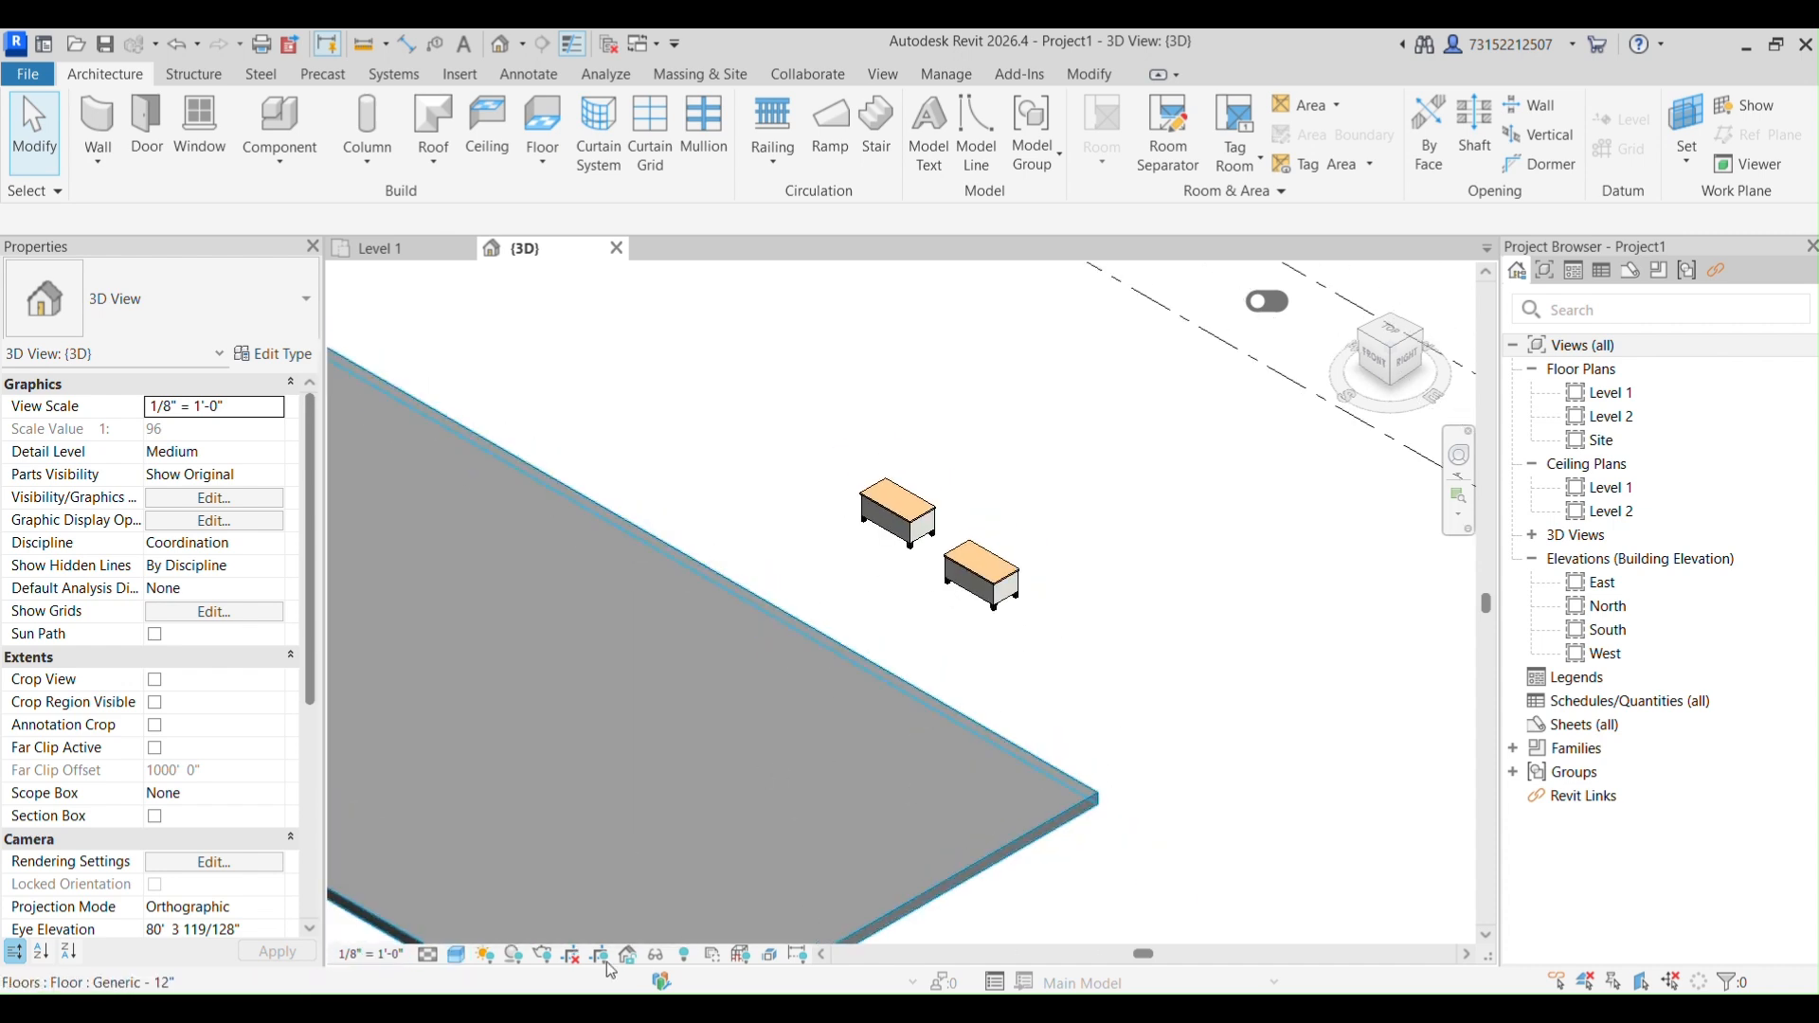
Temporarily hide the furniture category using the desk nearest the floor's corner, and reset the temporary hide.
{"action": "left_click", "coordinate": [658, 955]}
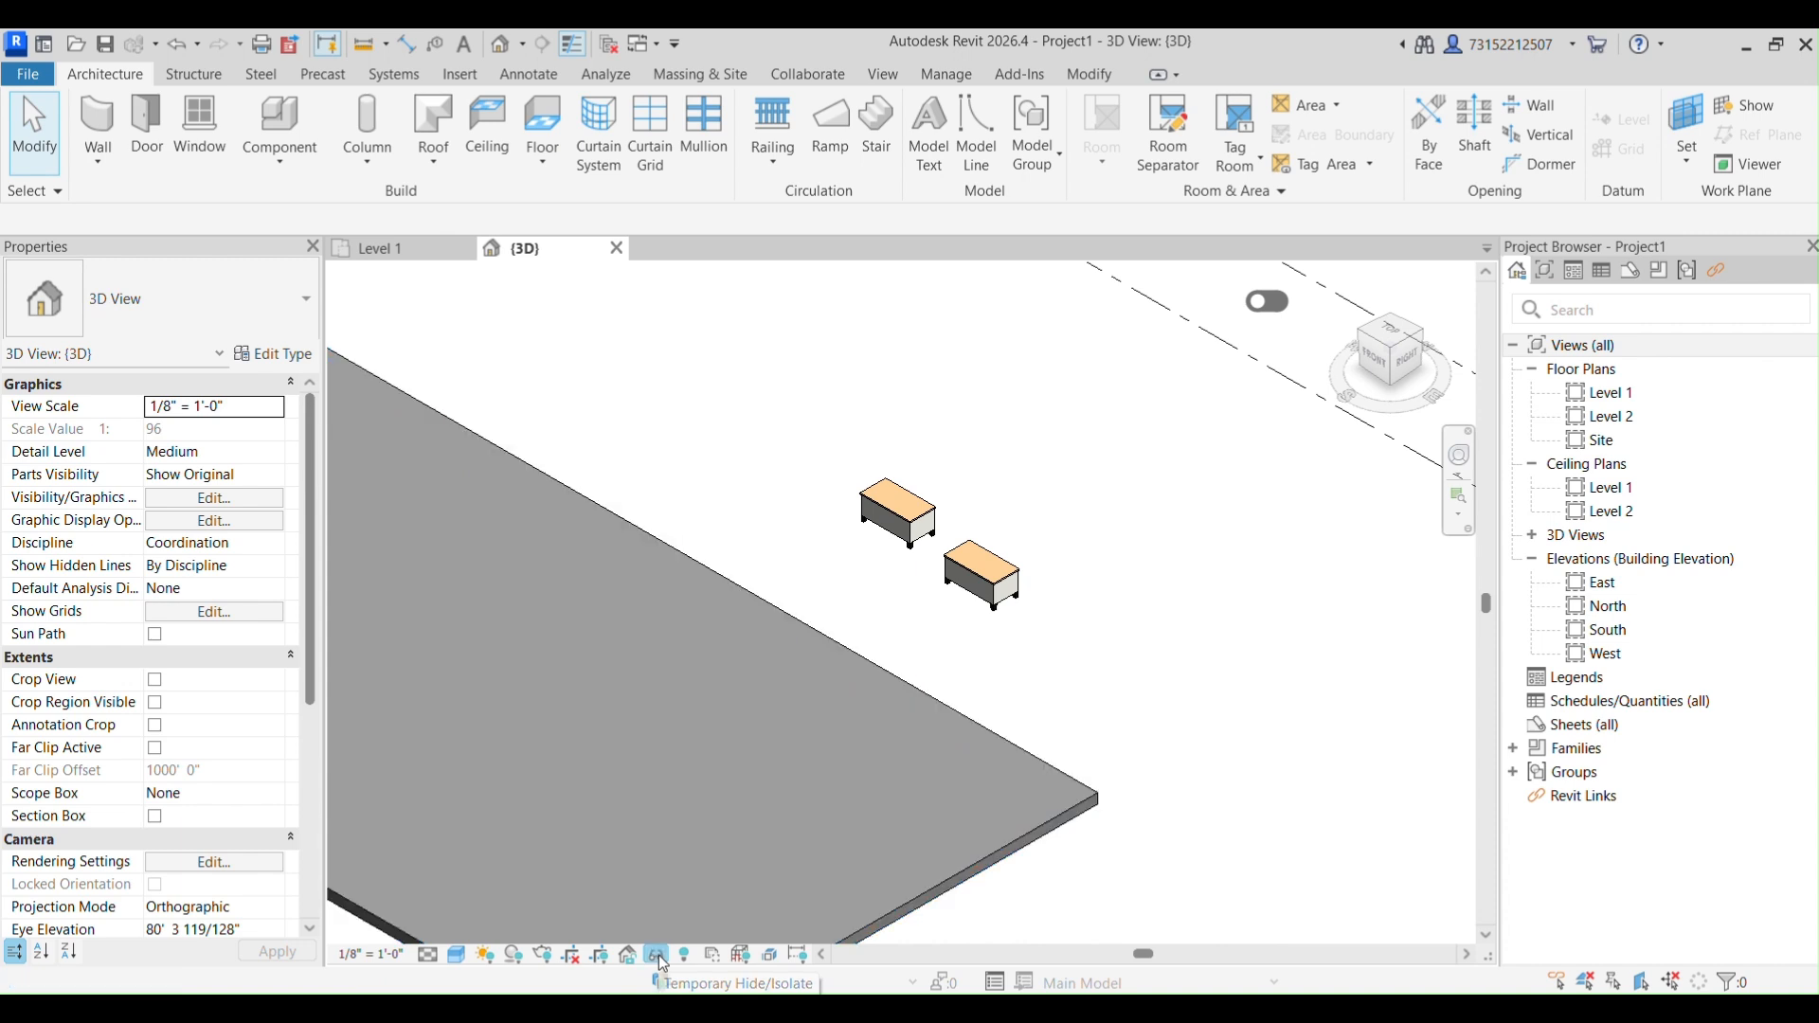
{"action": "left_click", "coordinate": [1001, 594]}
{"action": "left_click", "coordinate": [1001, 594]}
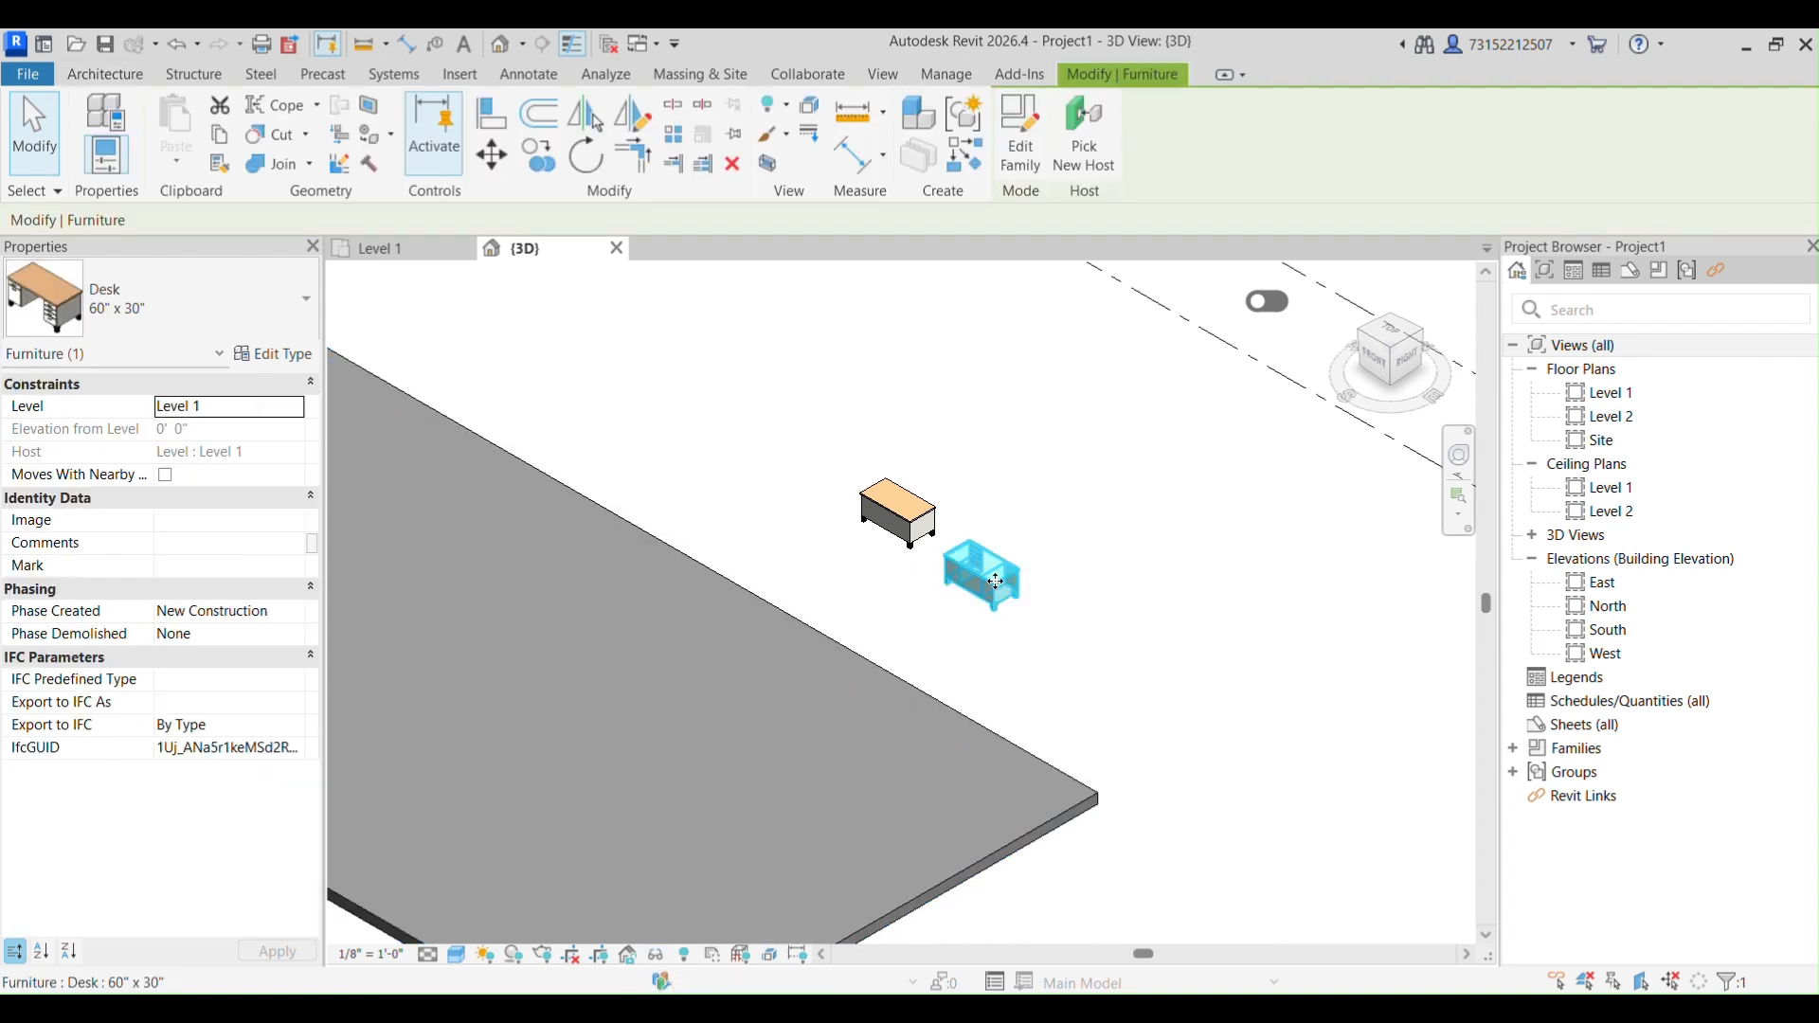
{"action": "left_click", "coordinate": [663, 955]}
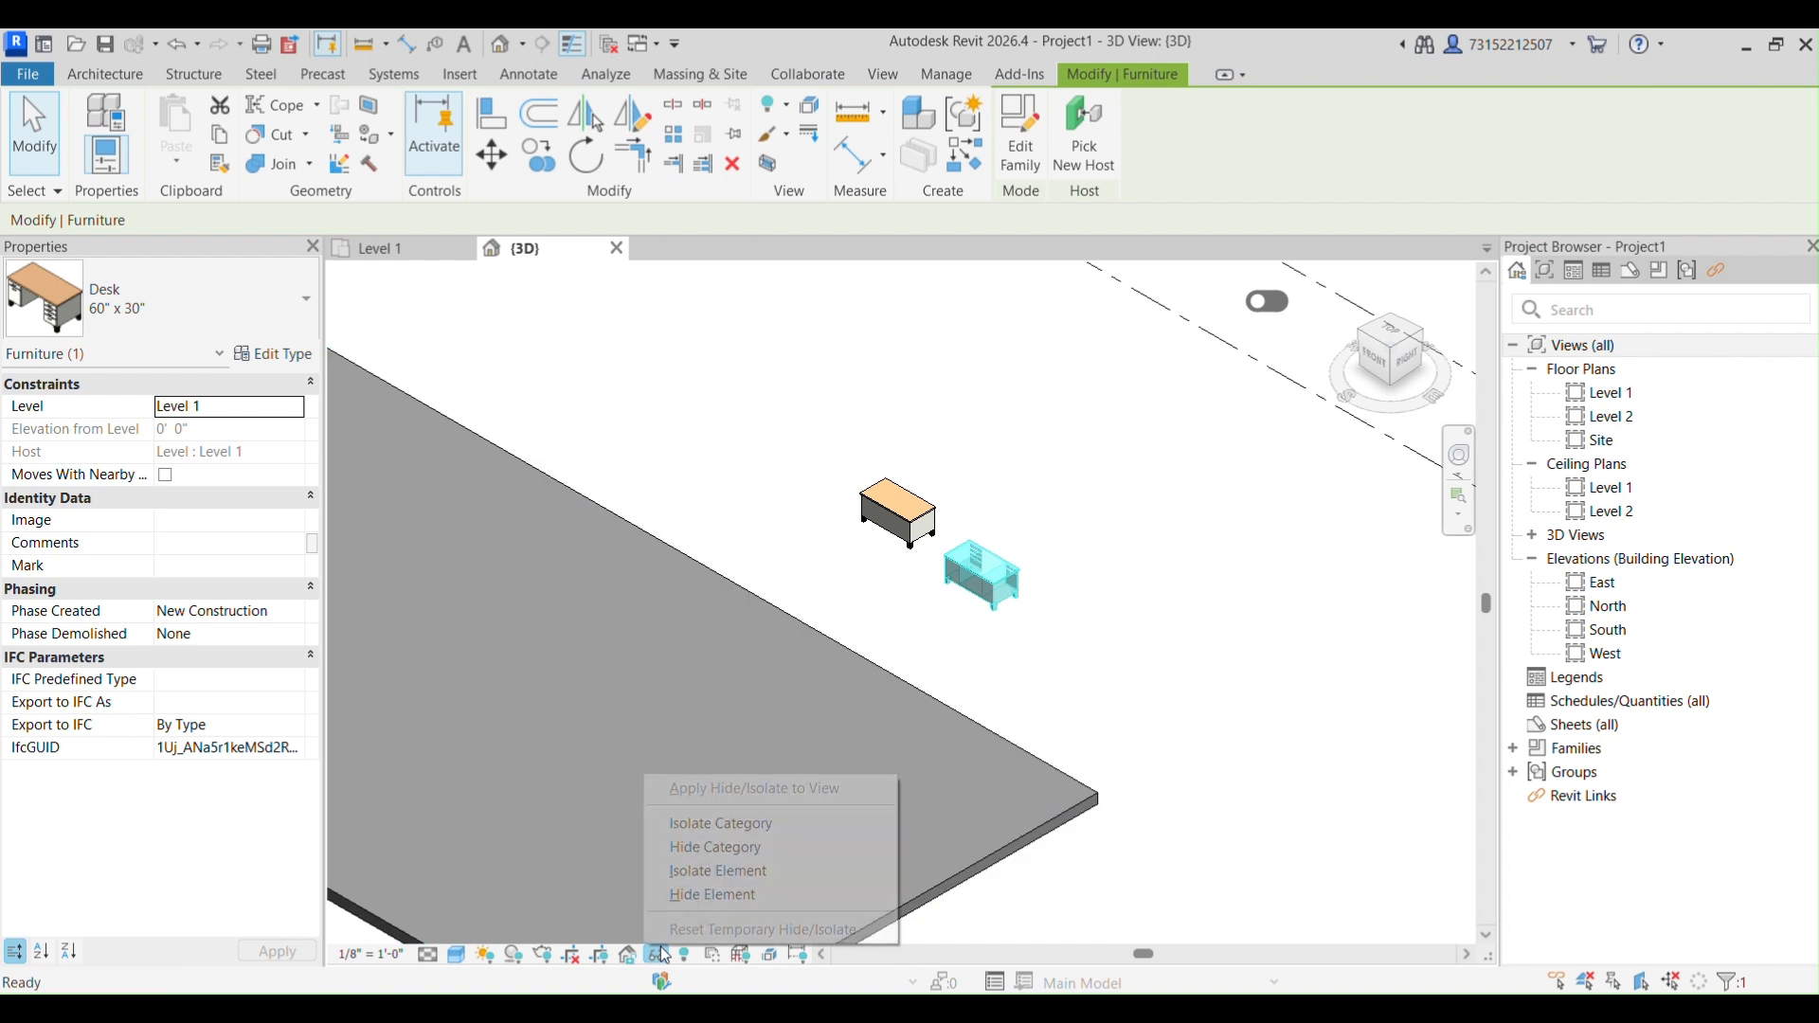
{"action": "left_click", "coordinate": [788, 852]}
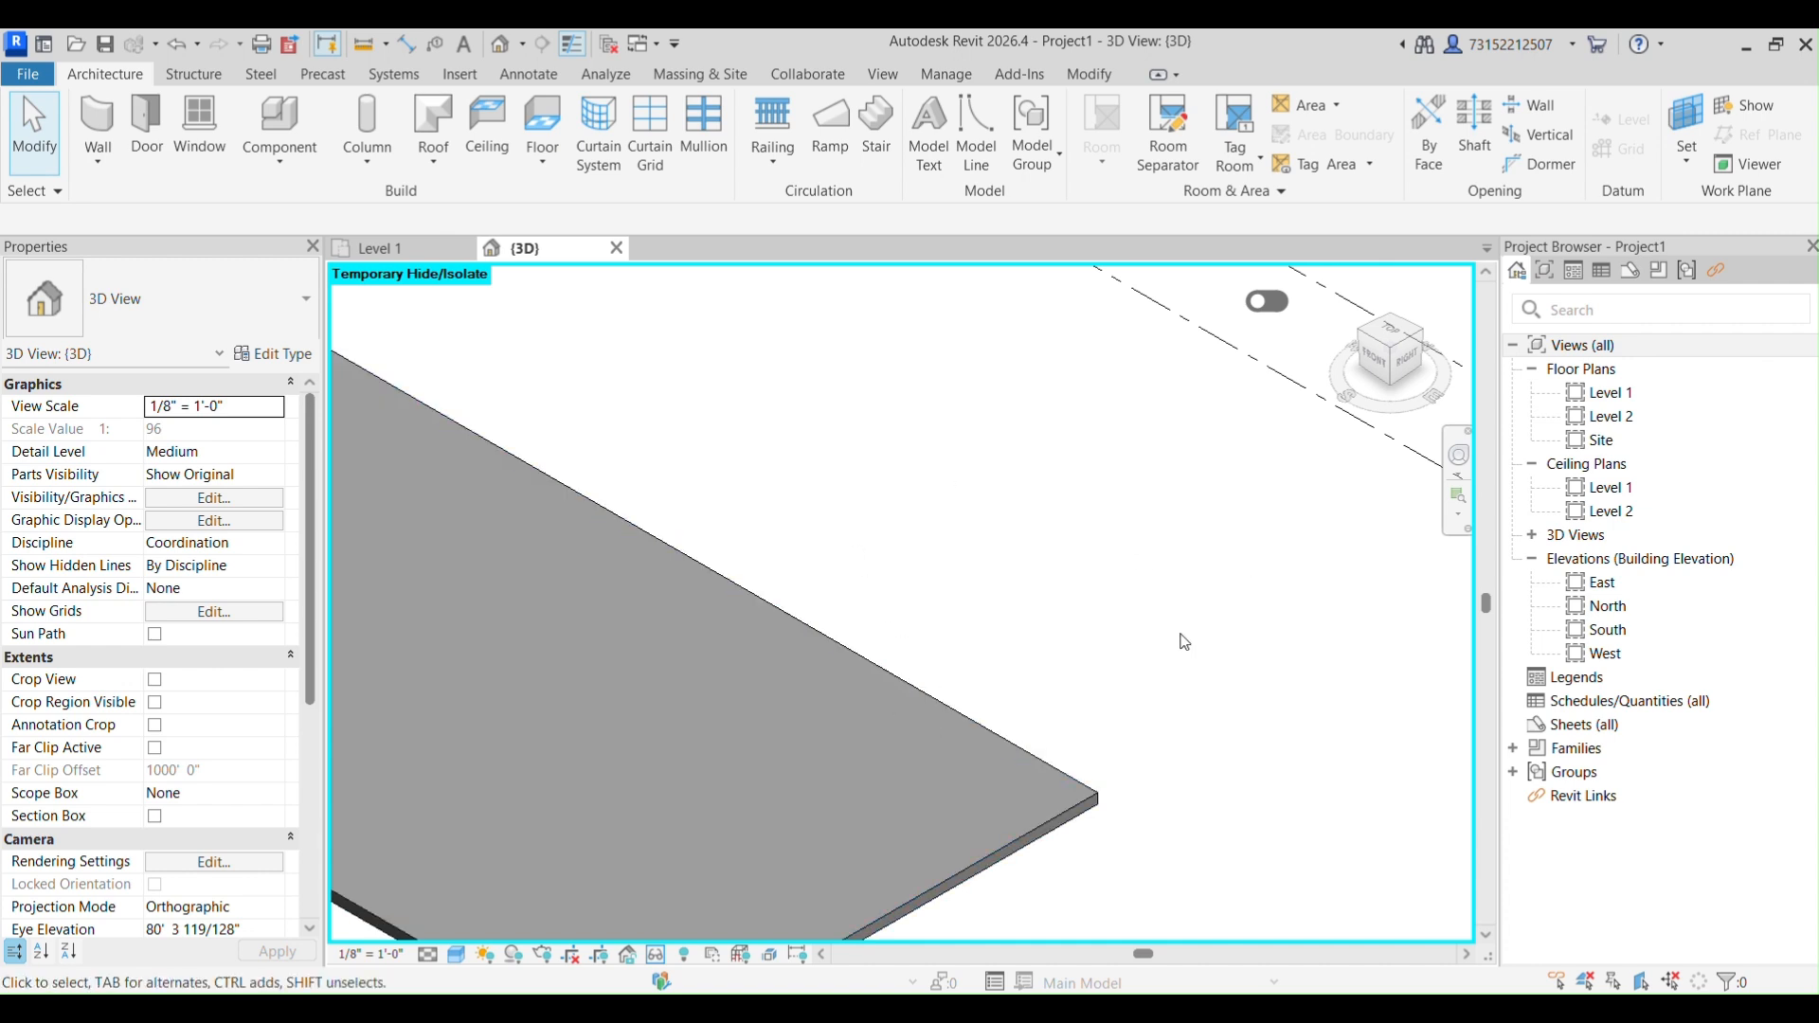
{"action": "left_click", "coordinate": [655, 954]}
{"action": "left_click", "coordinate": [776, 942]}
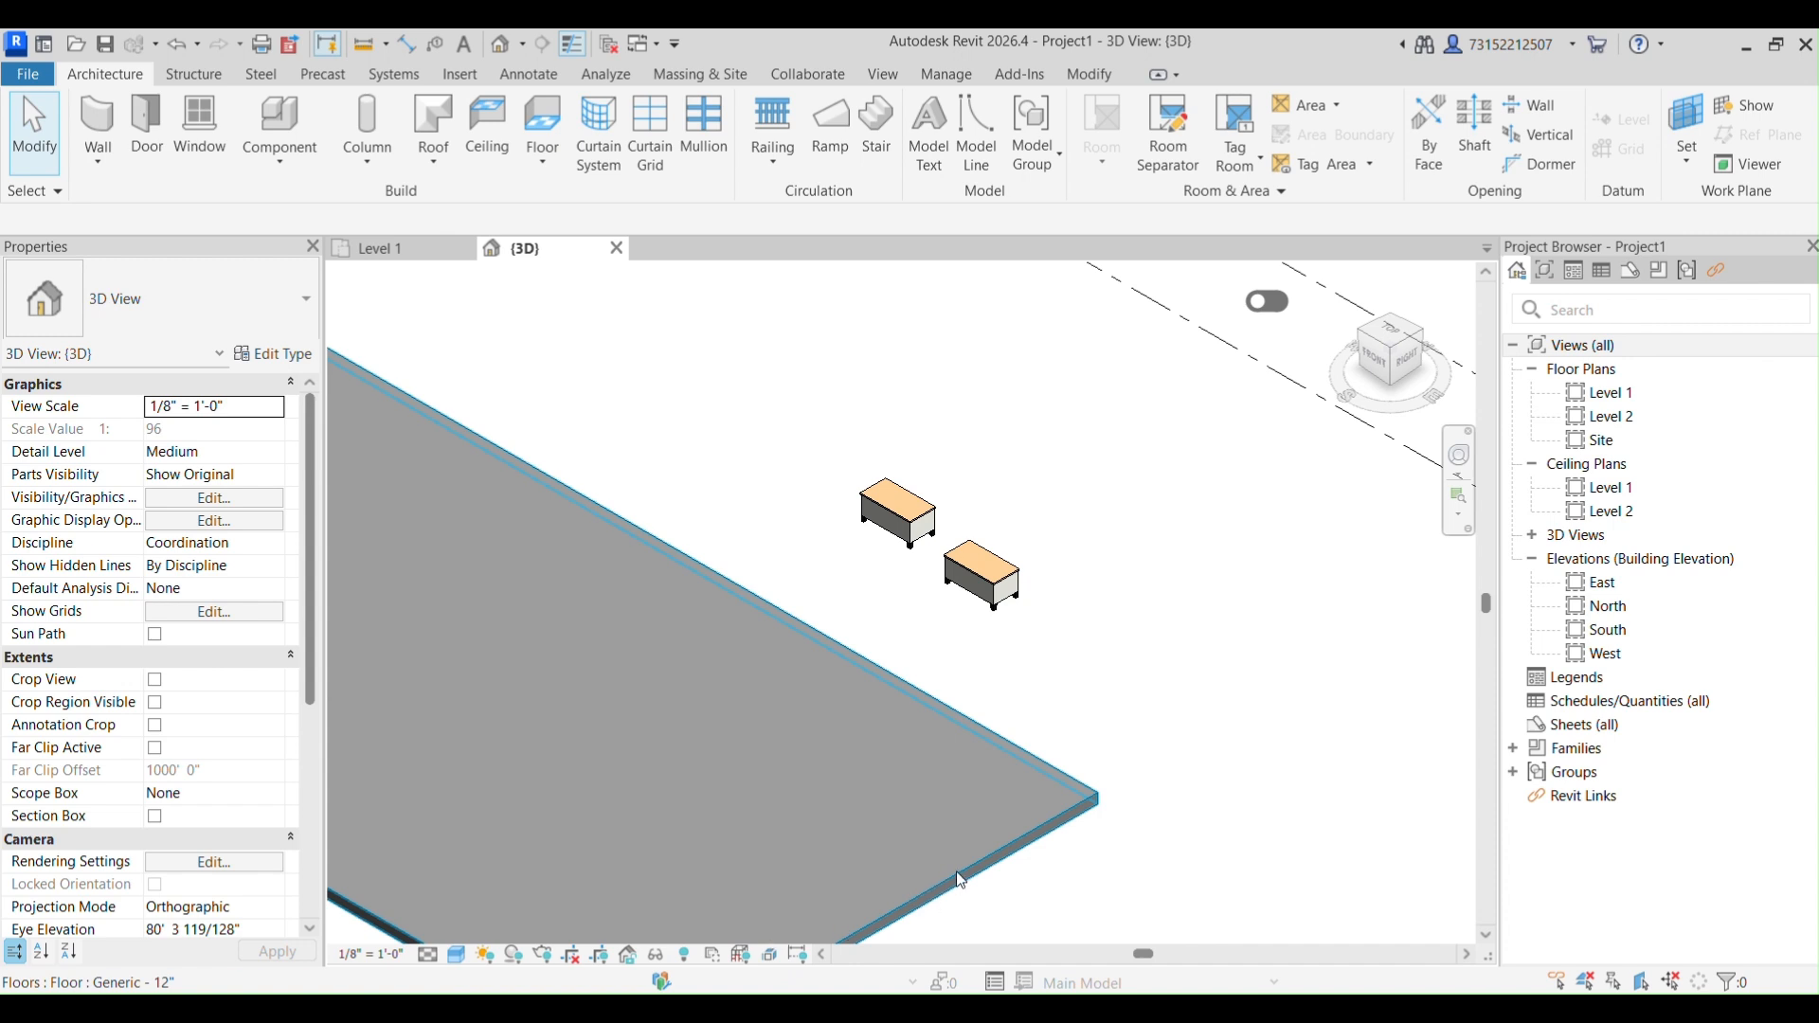
Temporarily hide only the desk nearest the floor's corner as a single element in the 3D view.
{"action": "left_click", "coordinate": [1002, 603]}
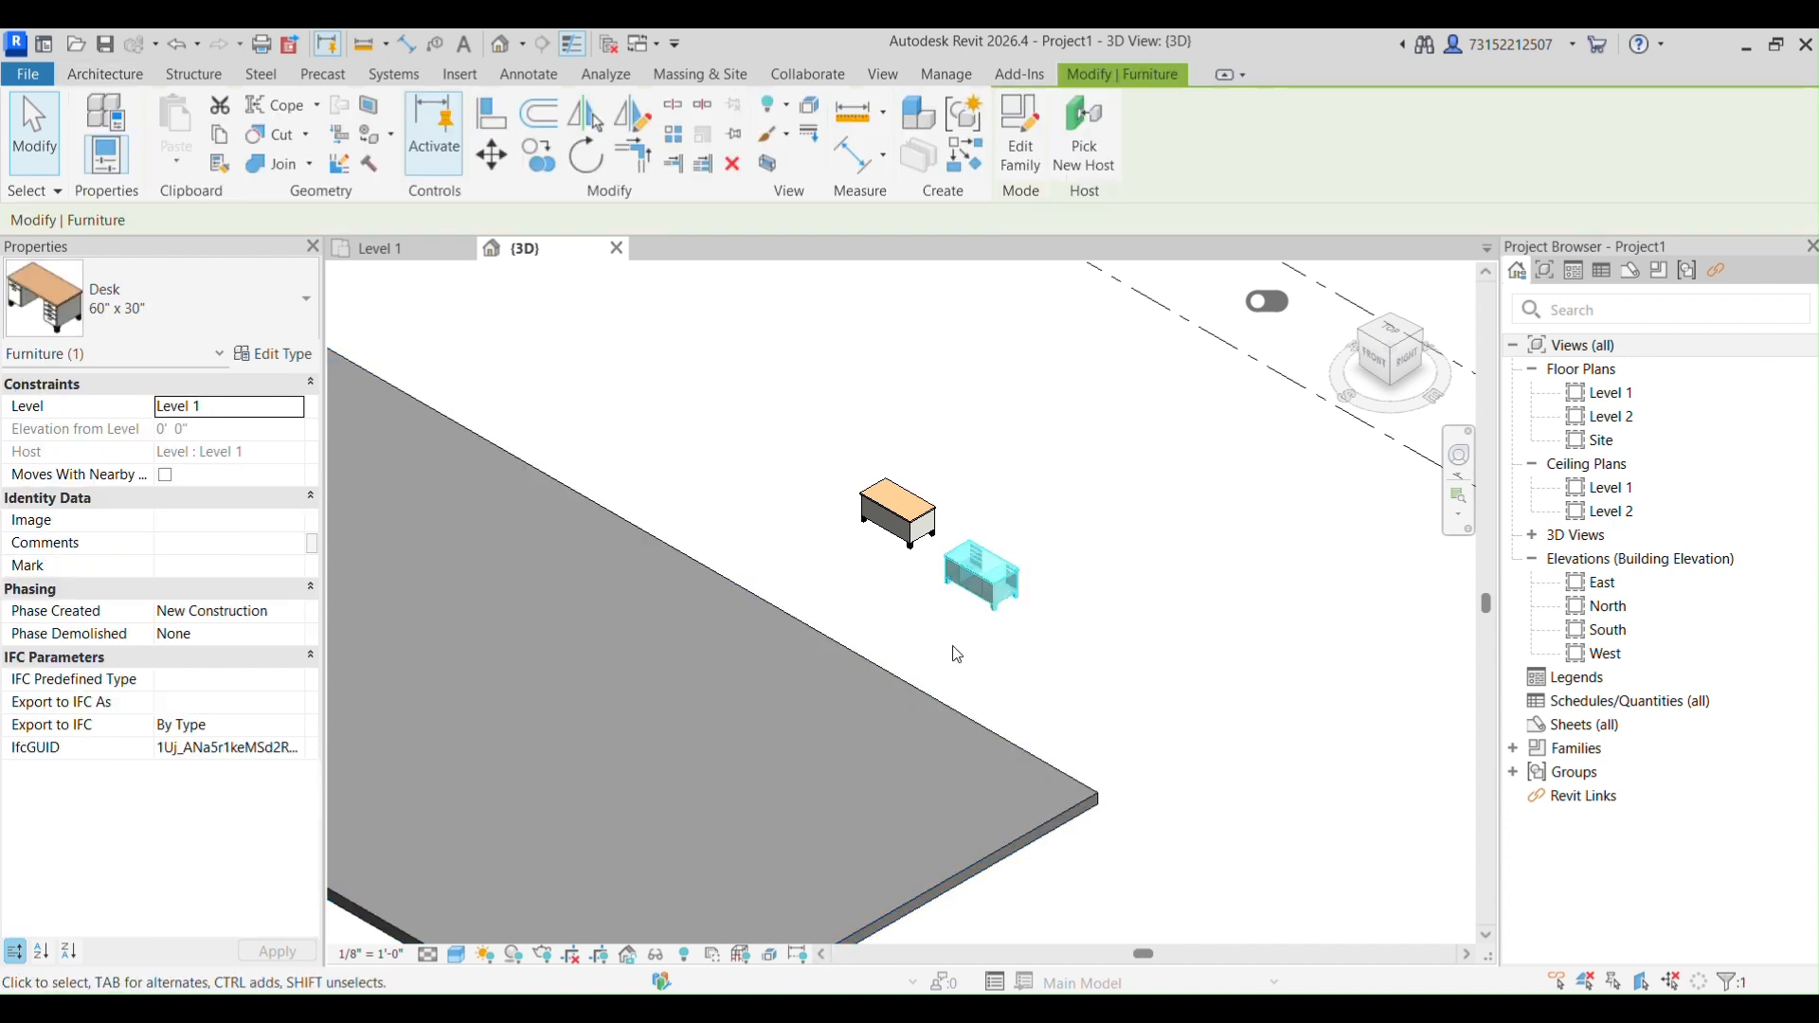
{"action": "left_click", "coordinate": [656, 954]}
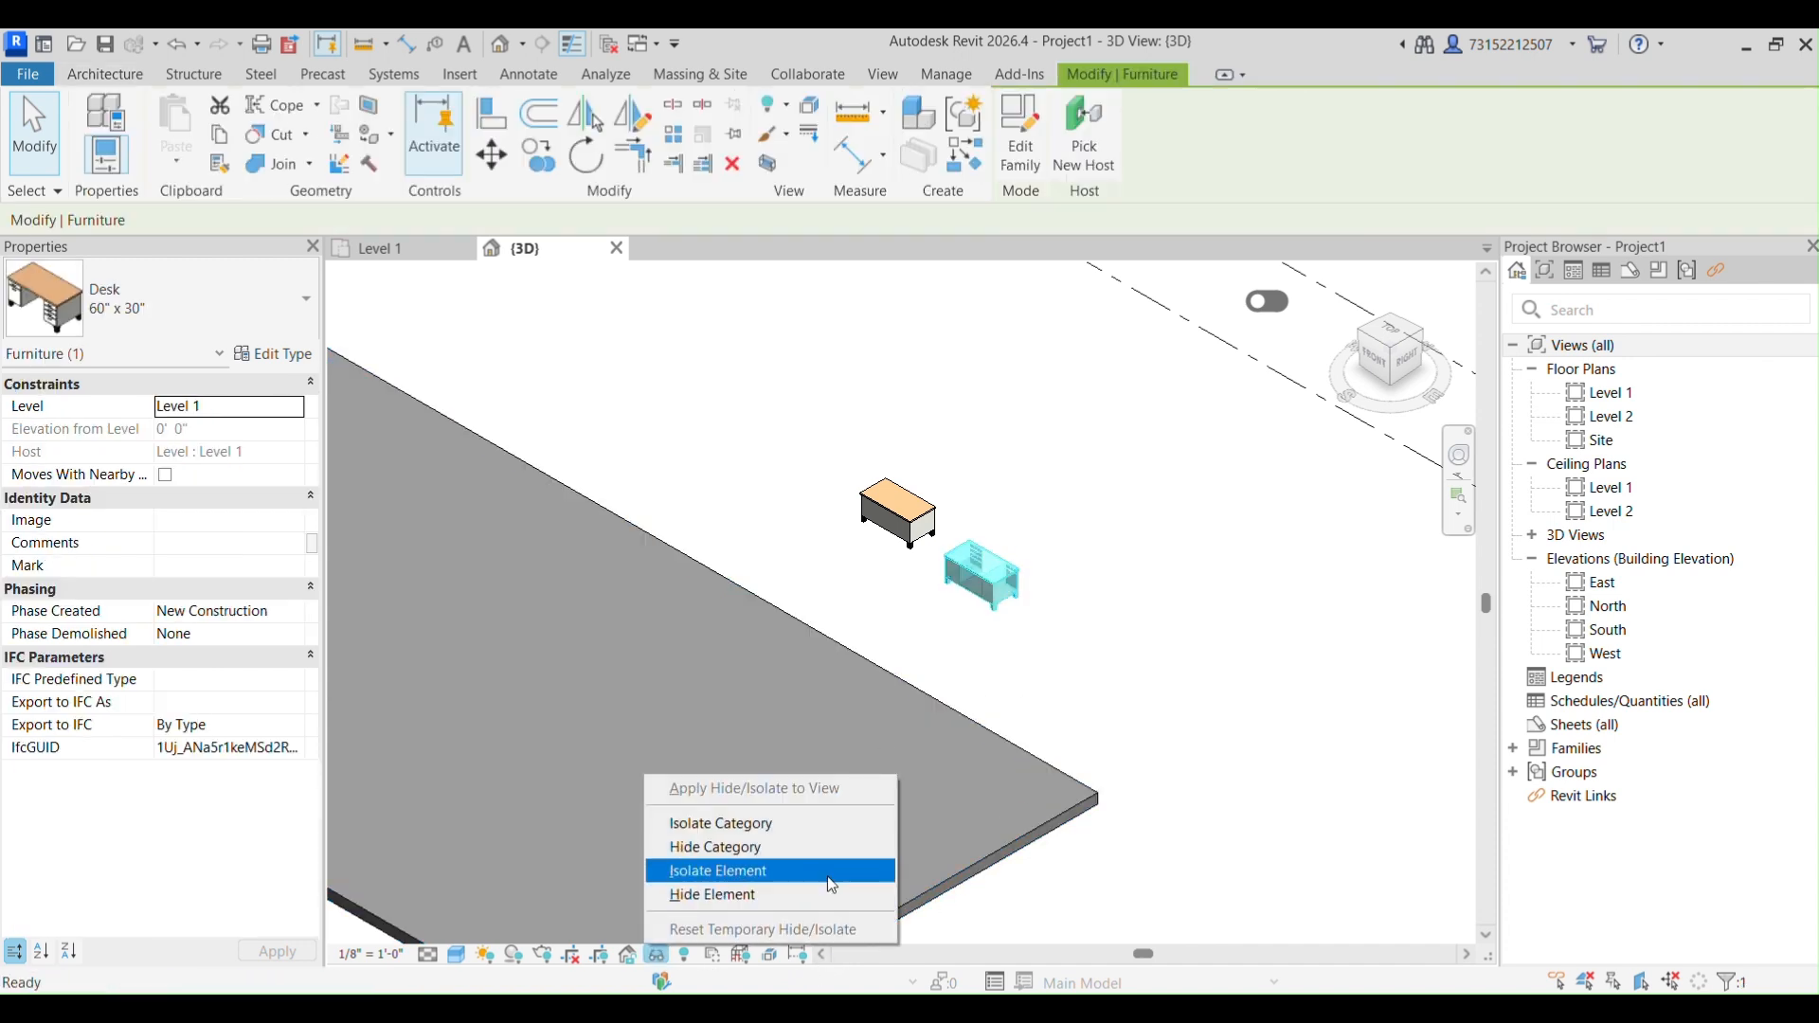
{"action": "left_click", "coordinate": [770, 897]}
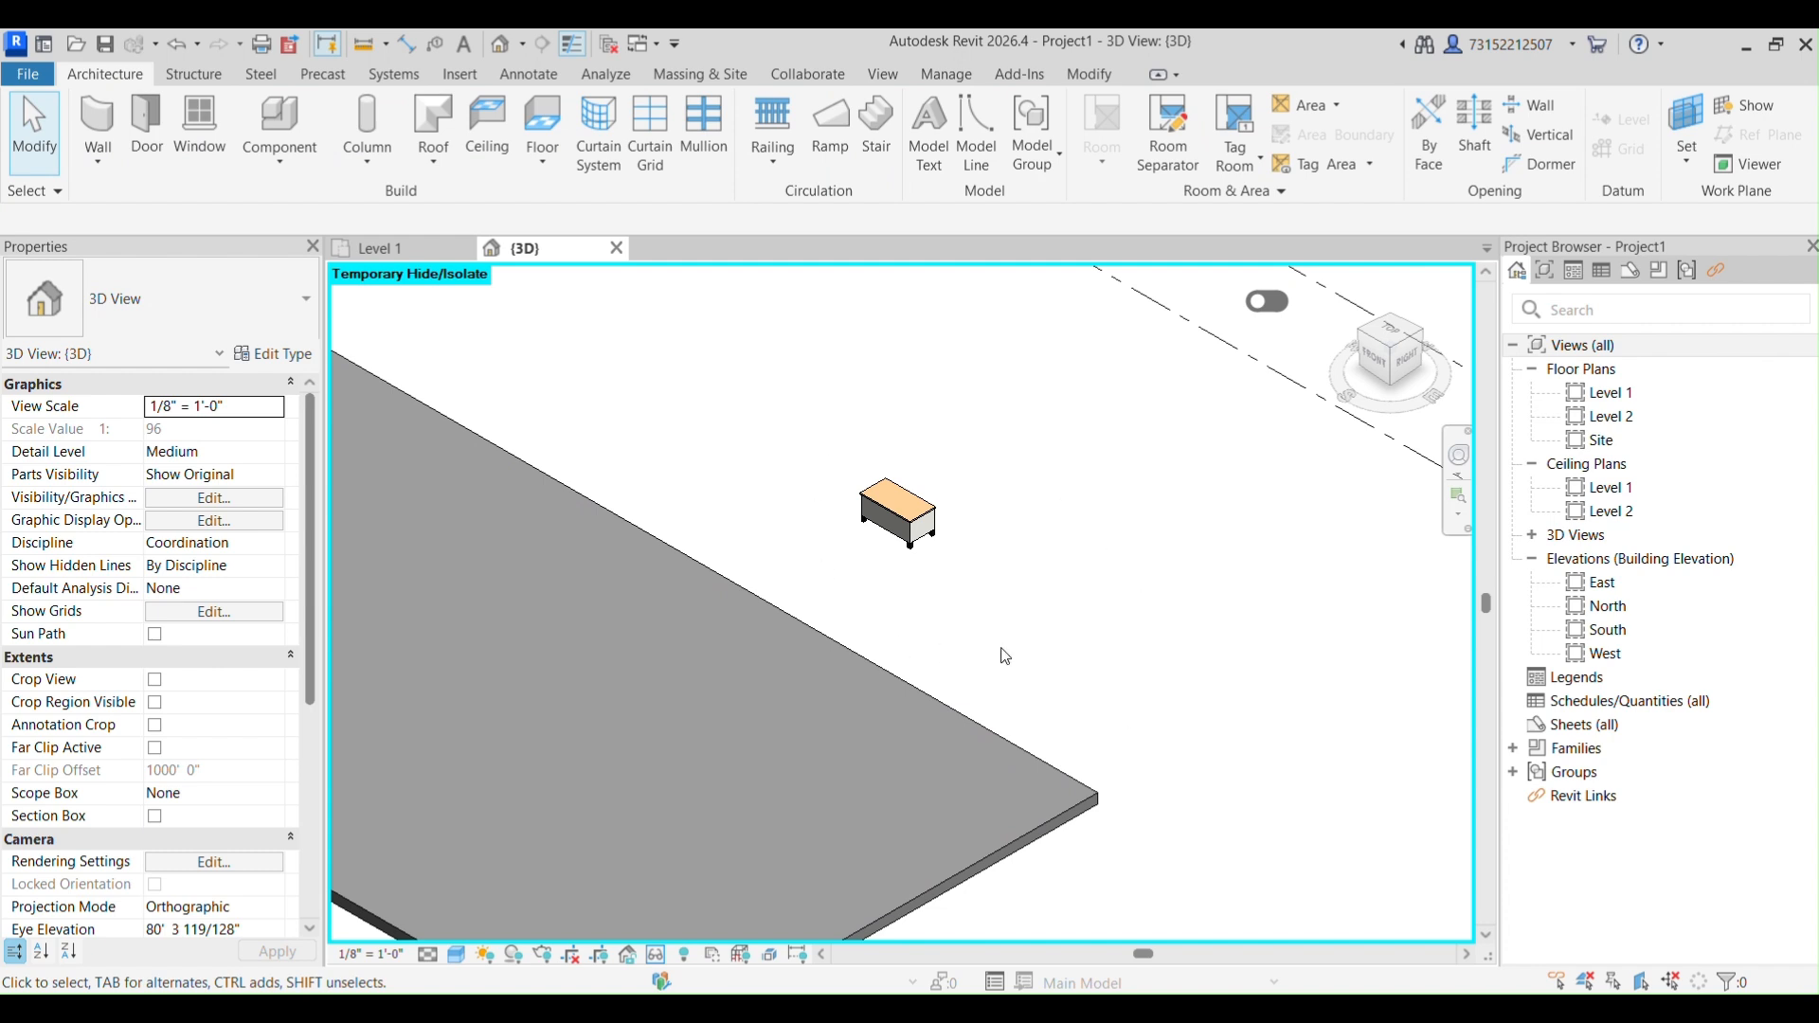
{"action": "left_click", "coordinate": [655, 953]}
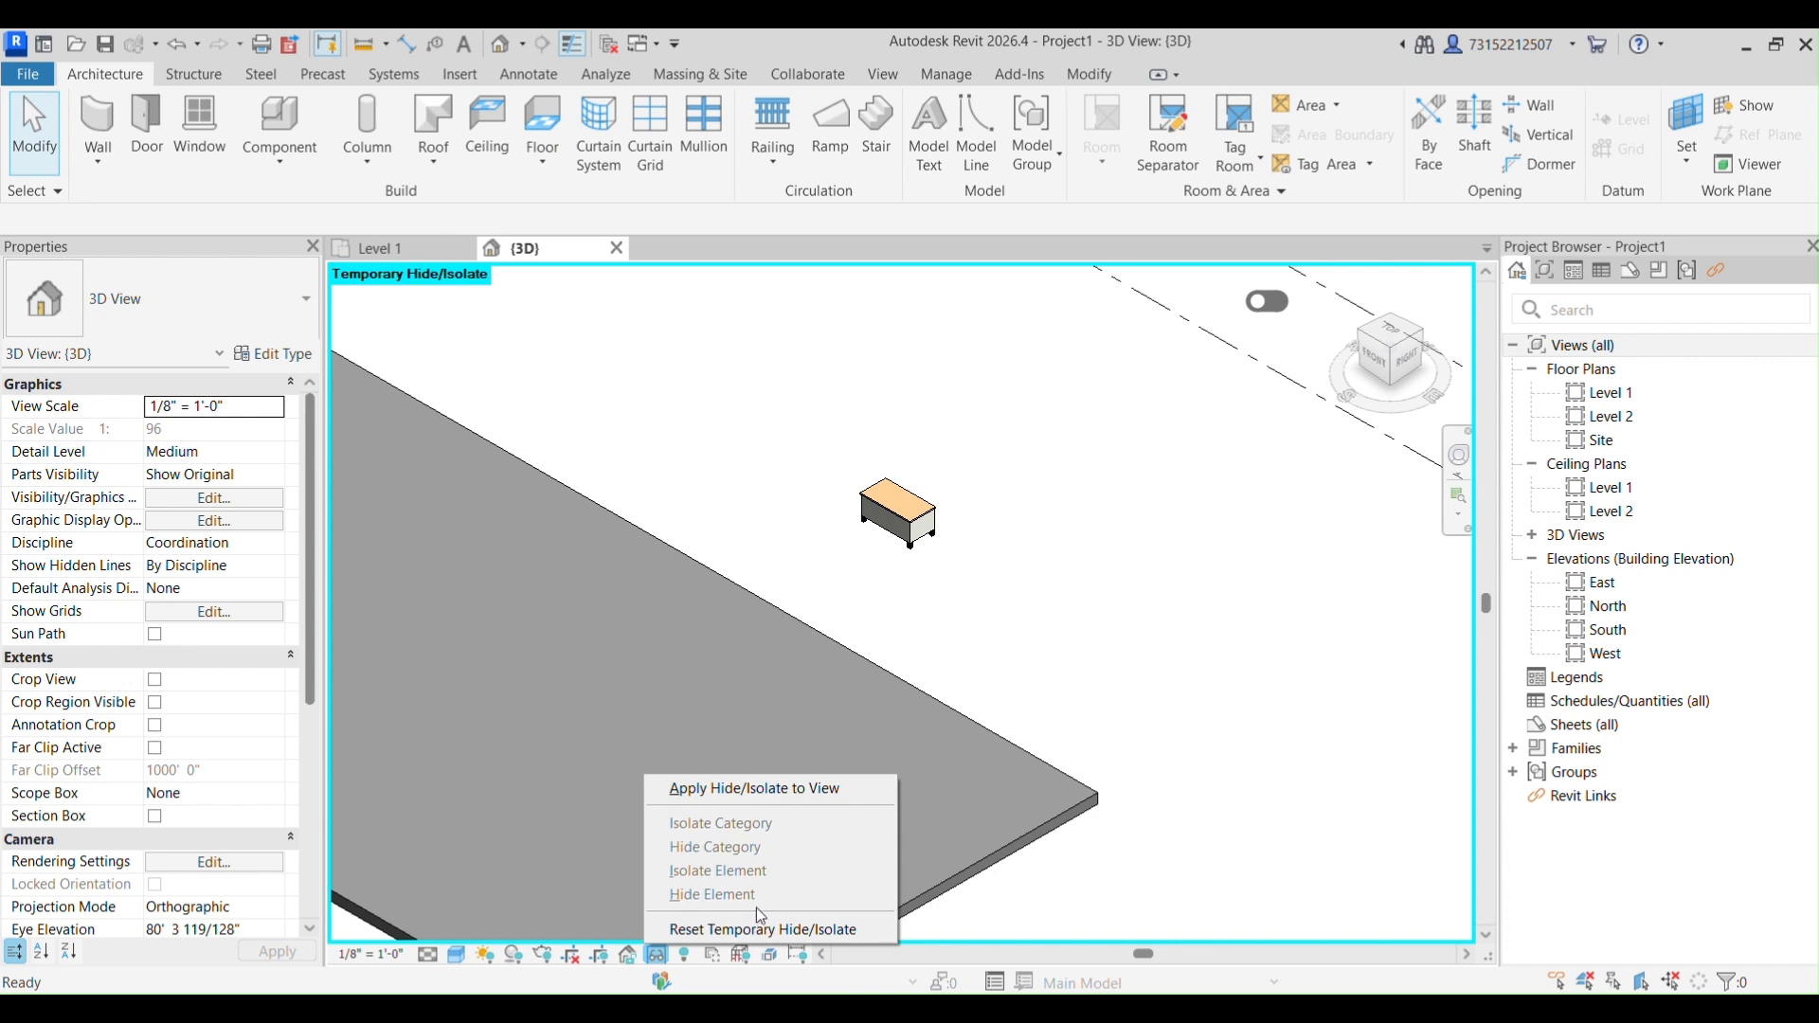
{"action": "left_click", "coordinate": [1007, 678]}
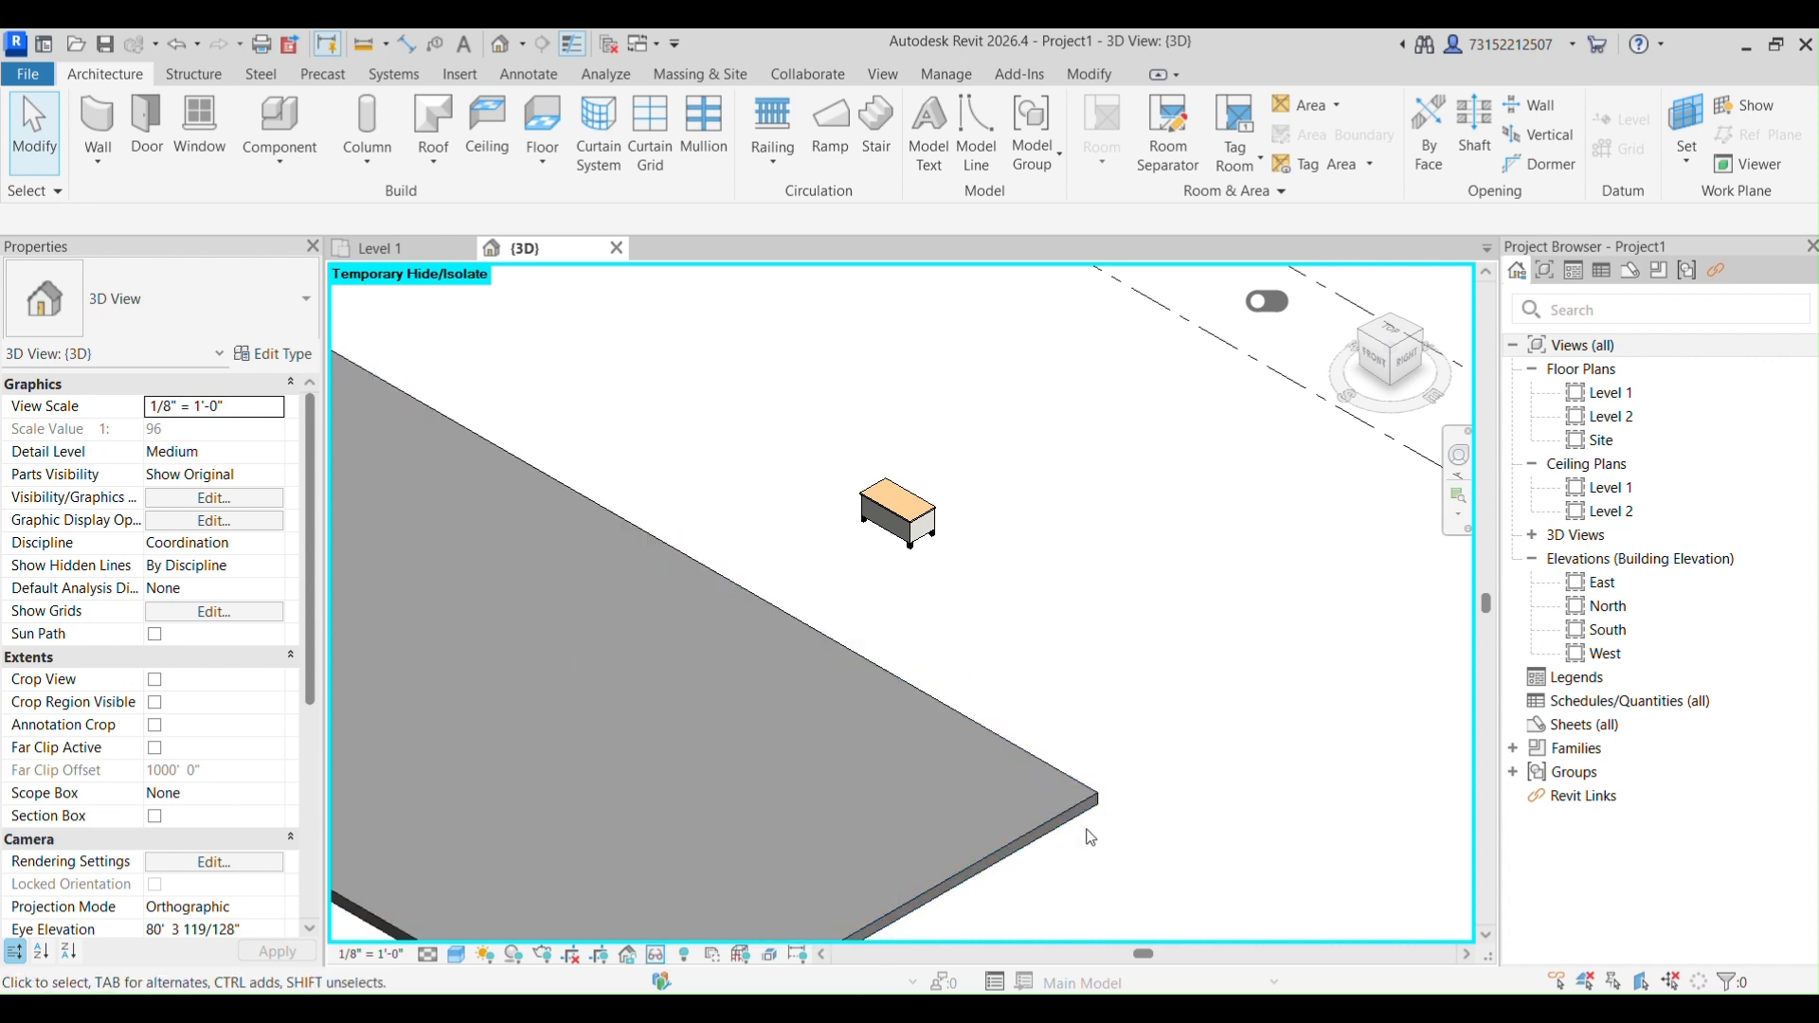
Select the floor and the desk farther from the corner in turn, and turn on Reveal Hidden Elements.
{"action": "left_click", "coordinate": [1019, 842]}
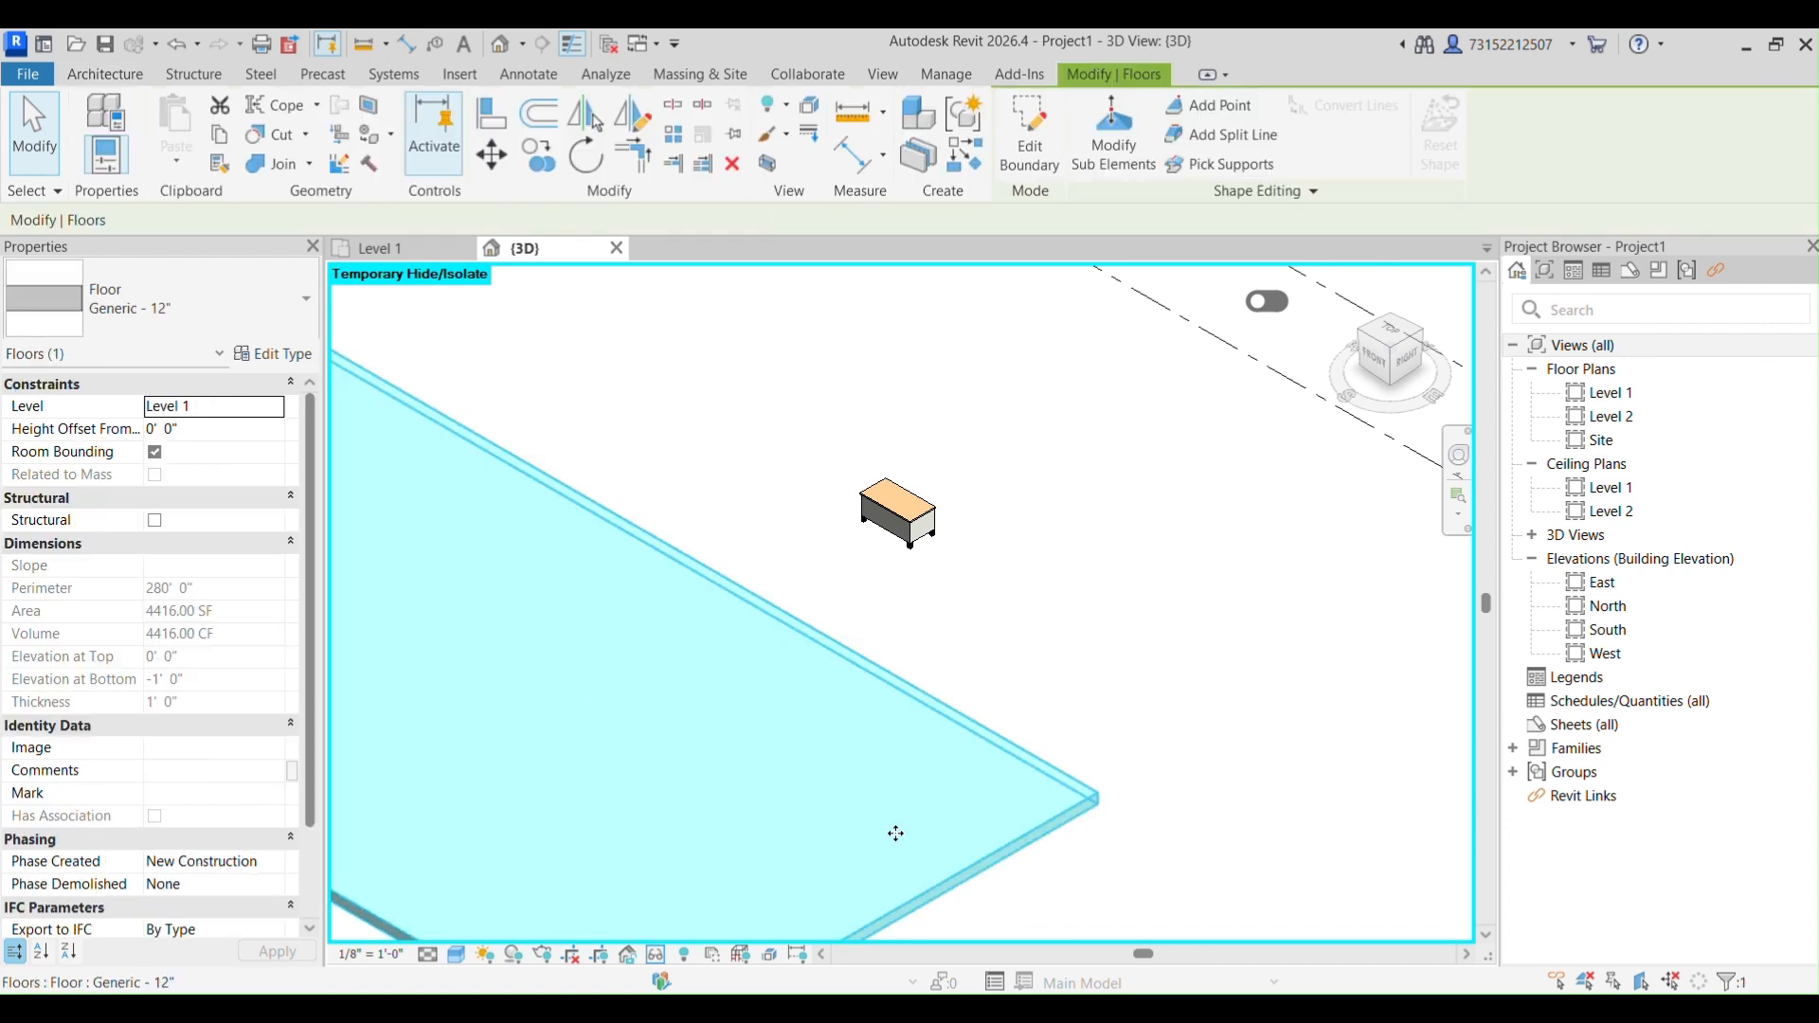
{"action": "left_click", "coordinate": [932, 519]}
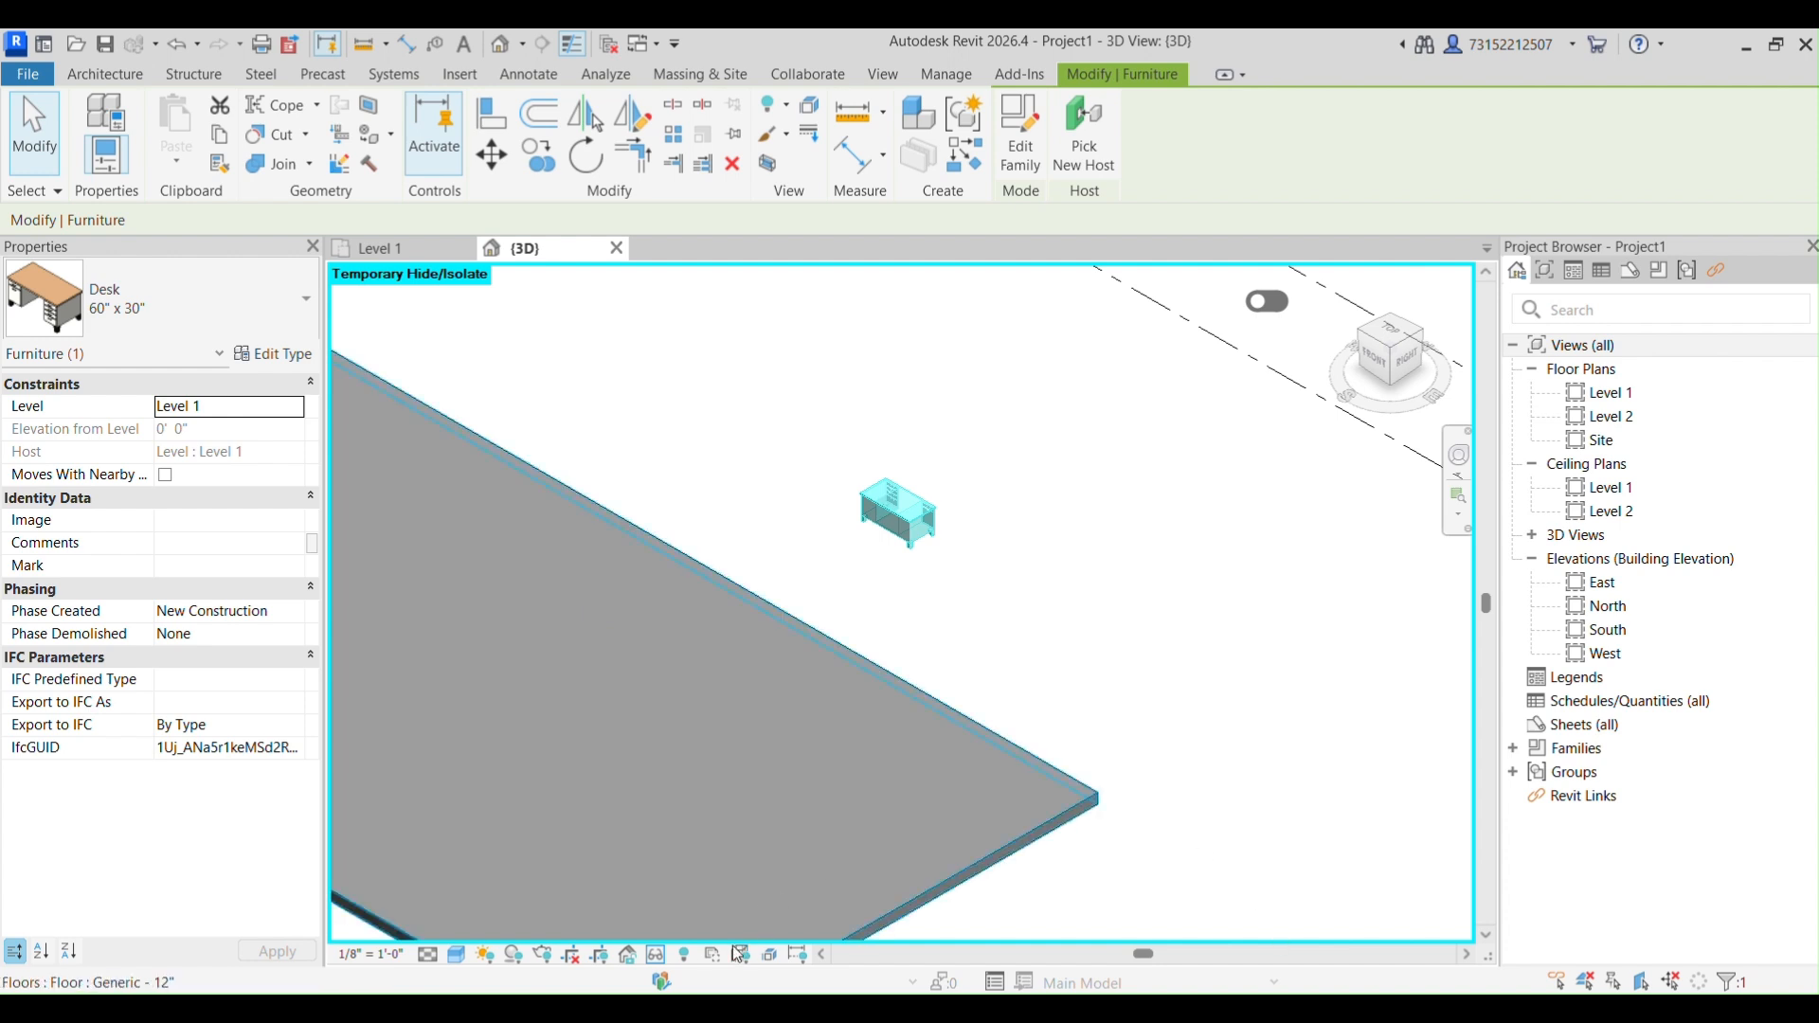
{"action": "left_click", "coordinate": [684, 954]}
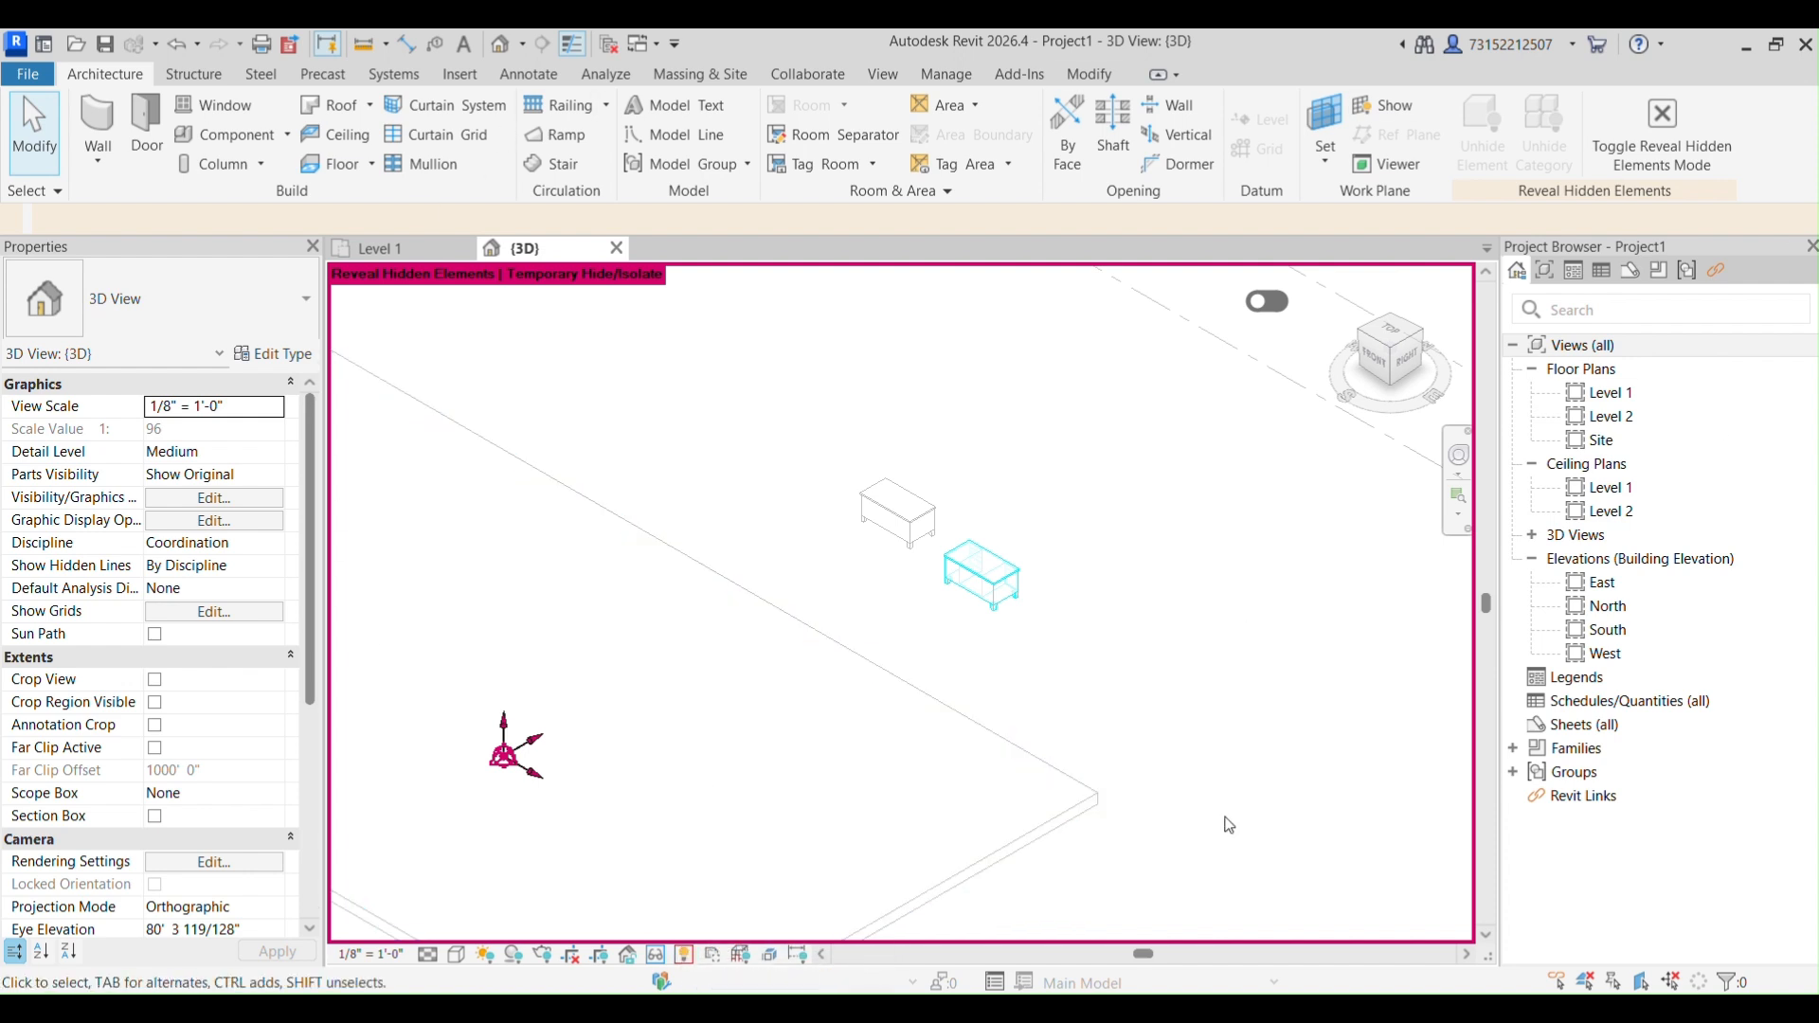
Reset the temporary hide of the single desk and leave Reveal Hidden Elements mode.
{"action": "left_click", "coordinate": [656, 955]}
{"action": "left_click", "coordinate": [733, 930]}
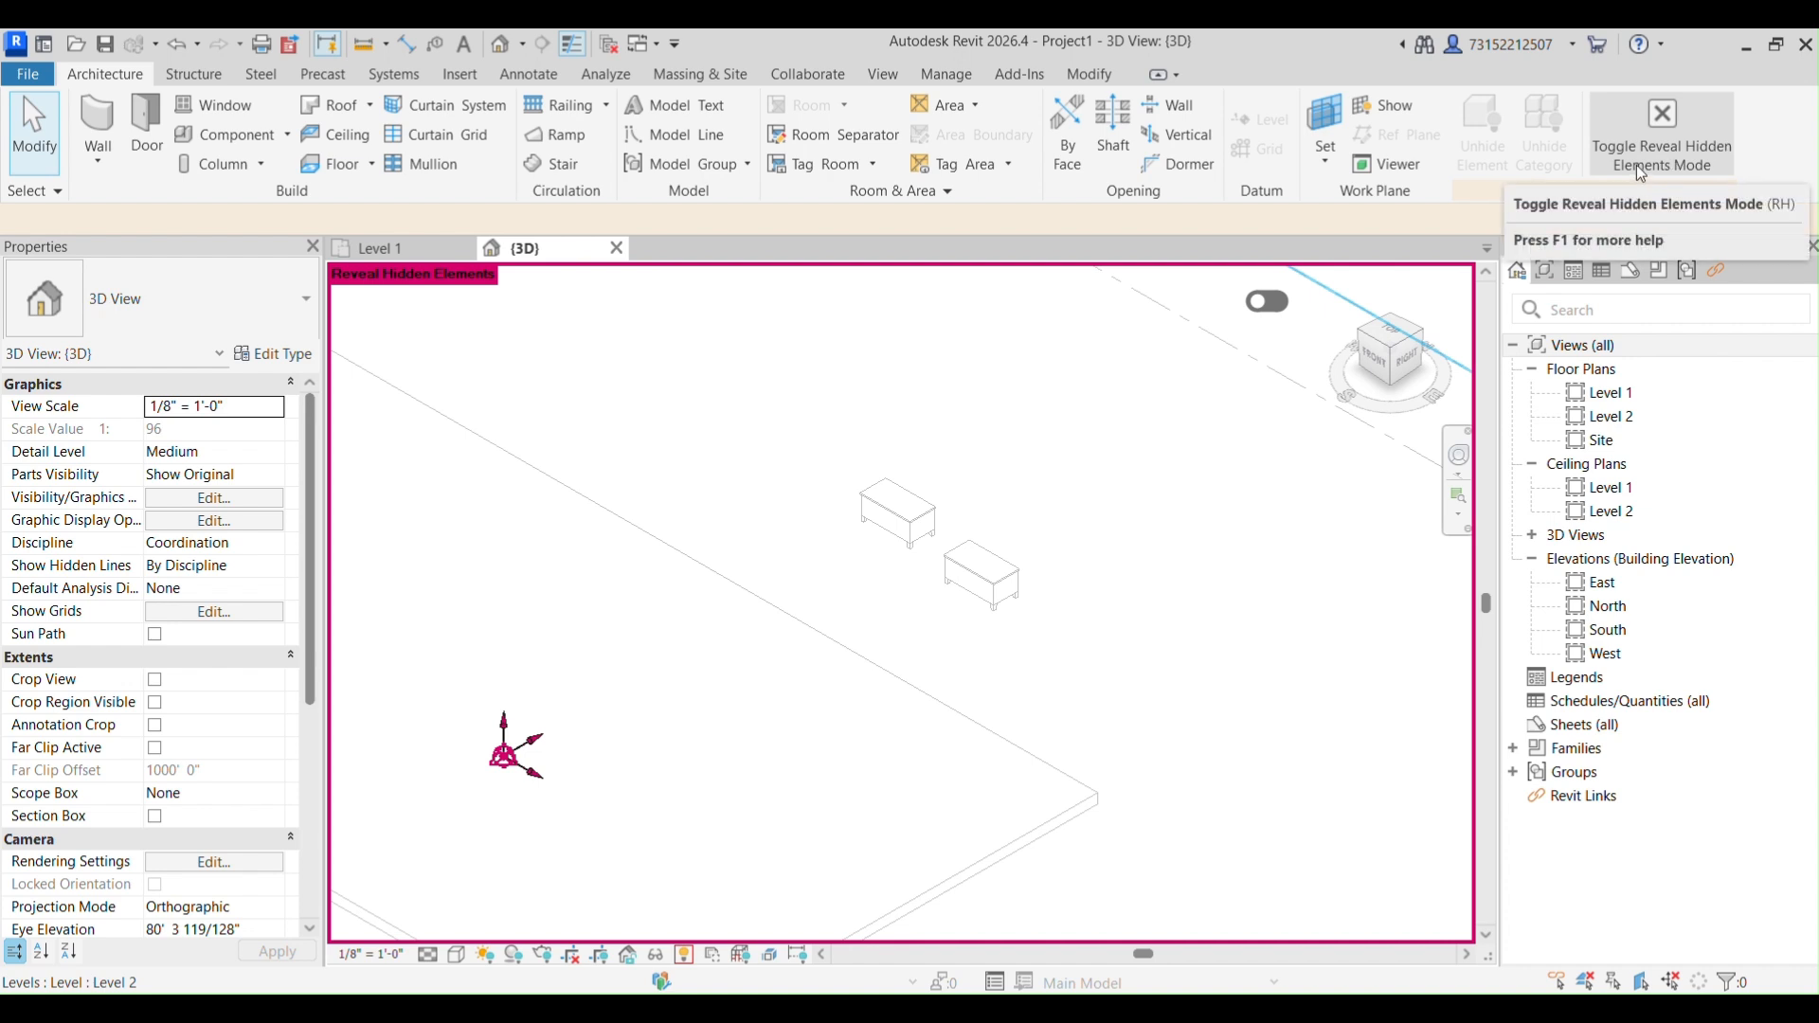
{"action": "left_click", "coordinate": [1682, 163]}
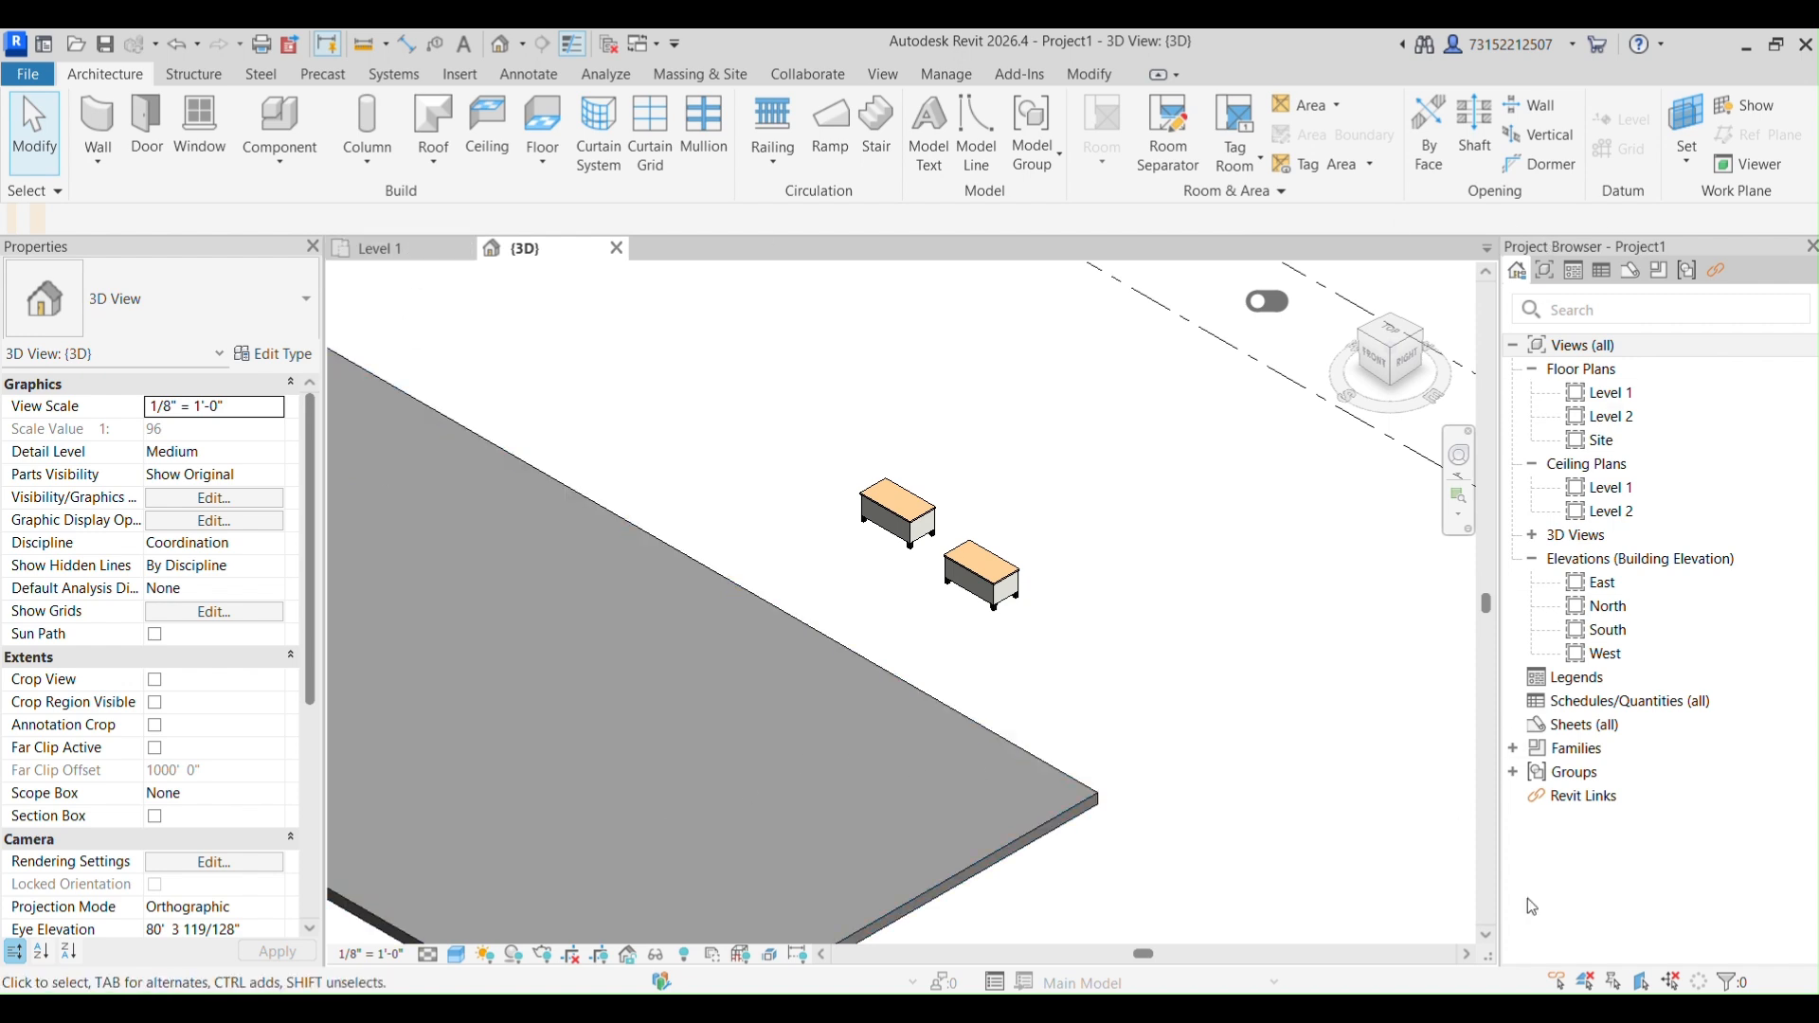
{"action": "scroll", "coordinate": [942, 579], "scroll_direction": "down", "scroll_amount": 1}
{"action": "middle_click_drag", "start_coordinate": [939, 571], "coordinate": [972, 580]}
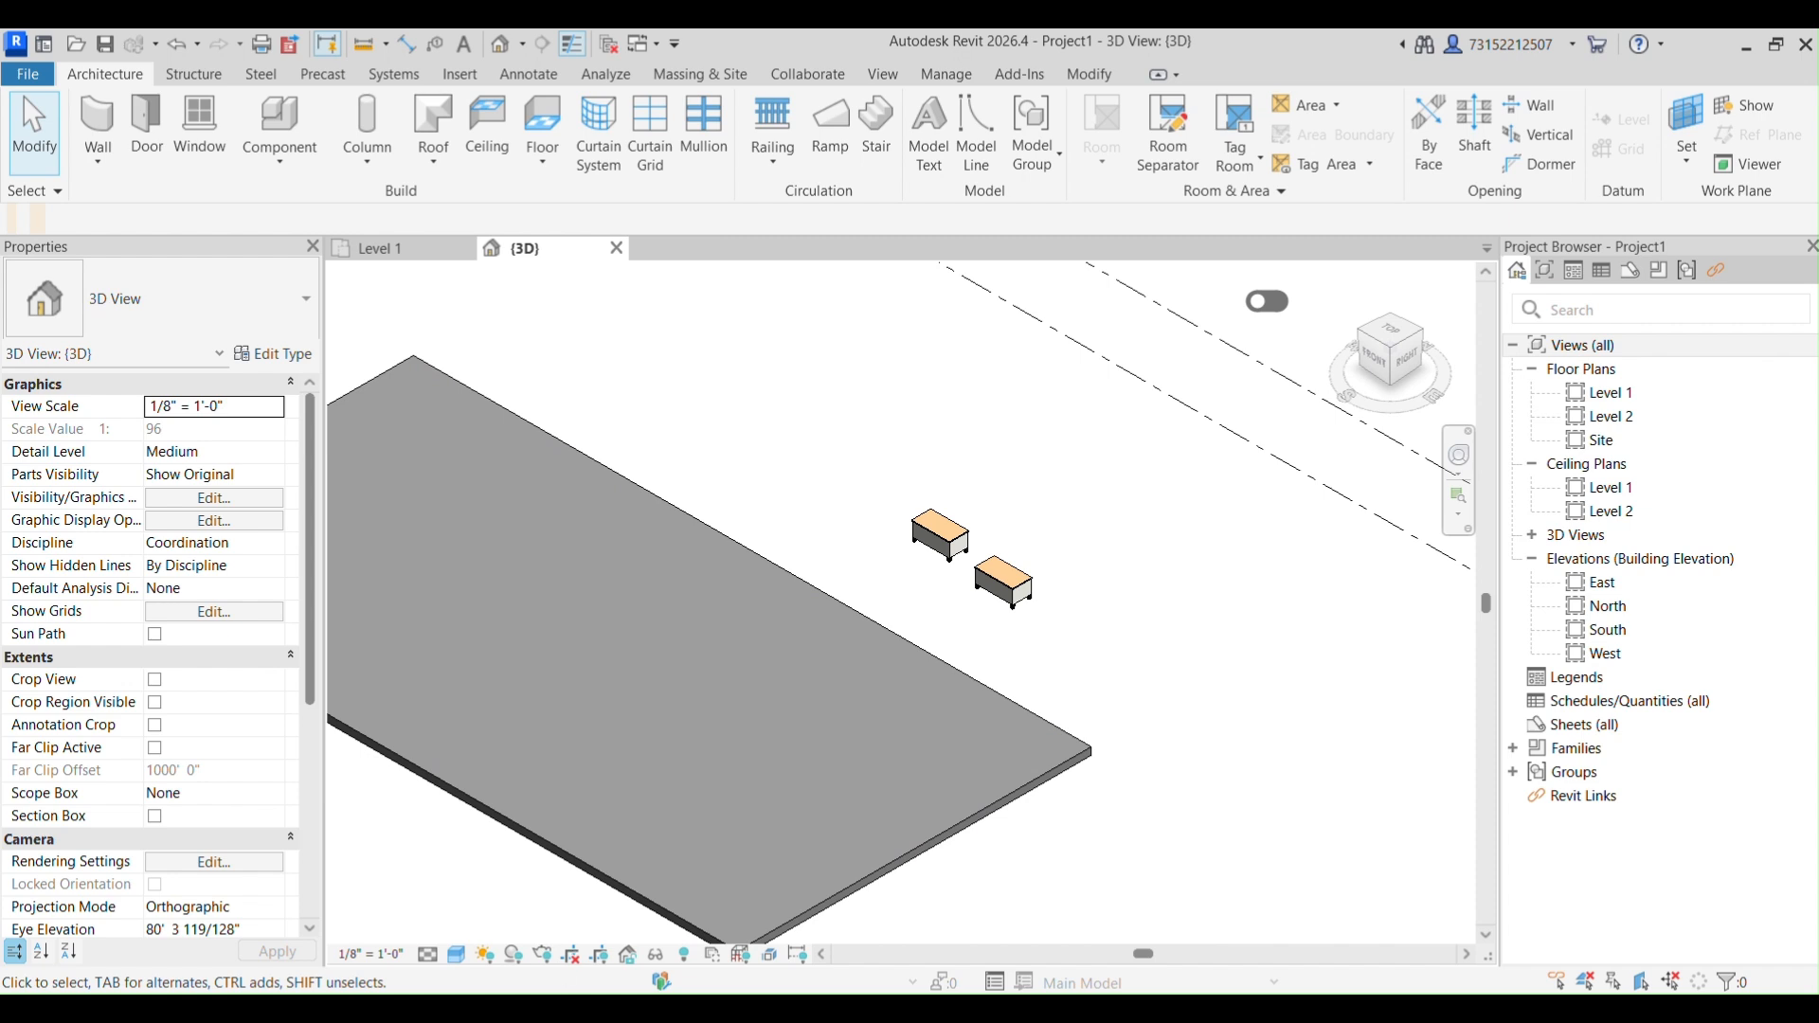
{"action": "left_click", "coordinate": [719, 958]}
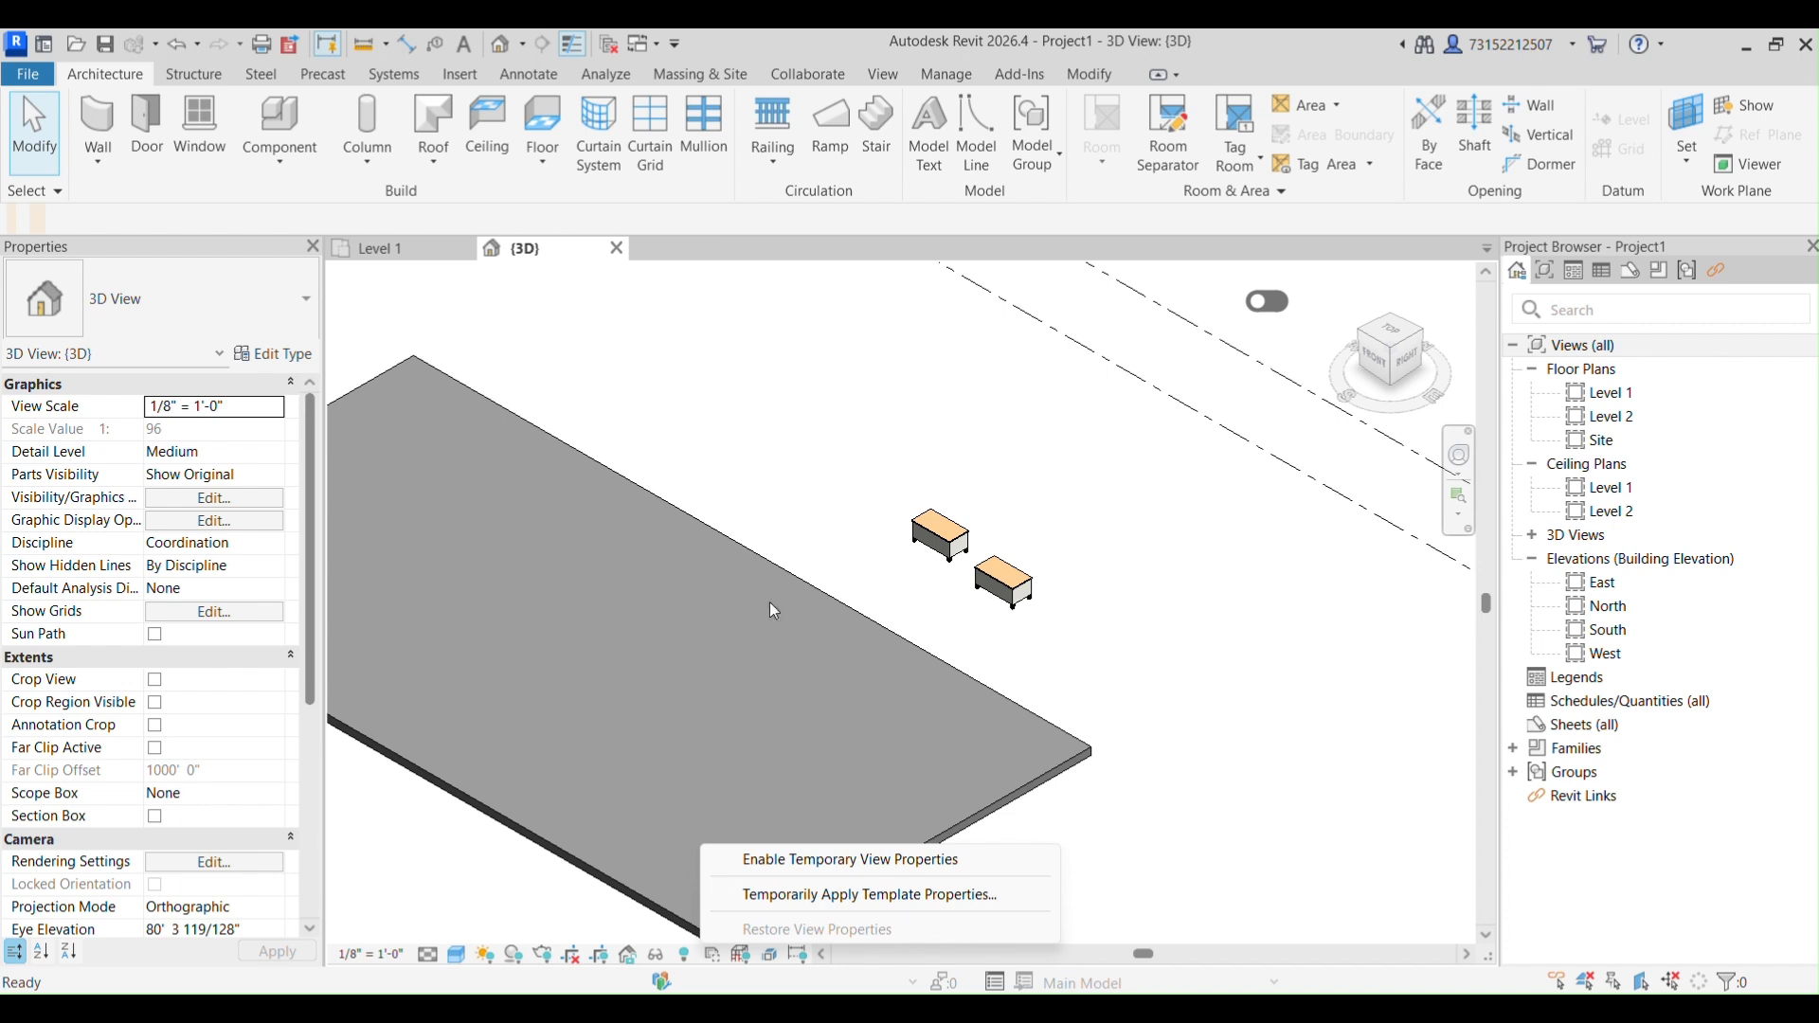
{"action": "left_click", "coordinate": [740, 960]}
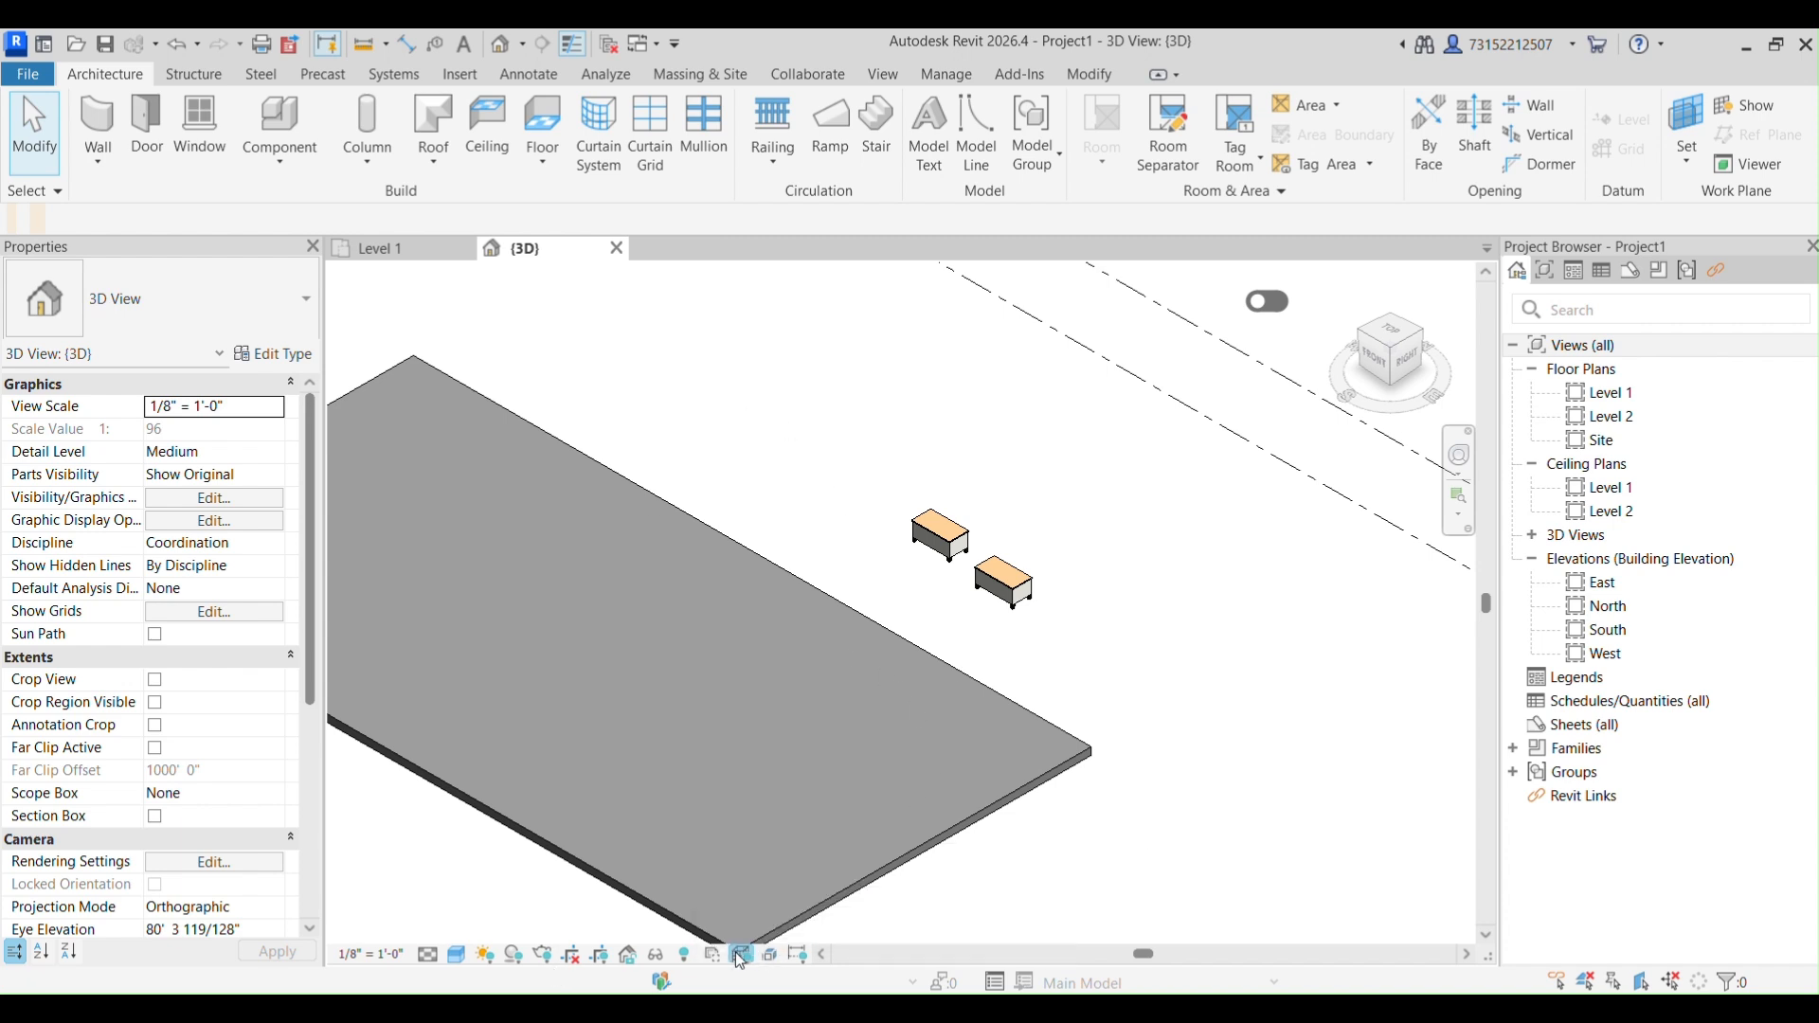
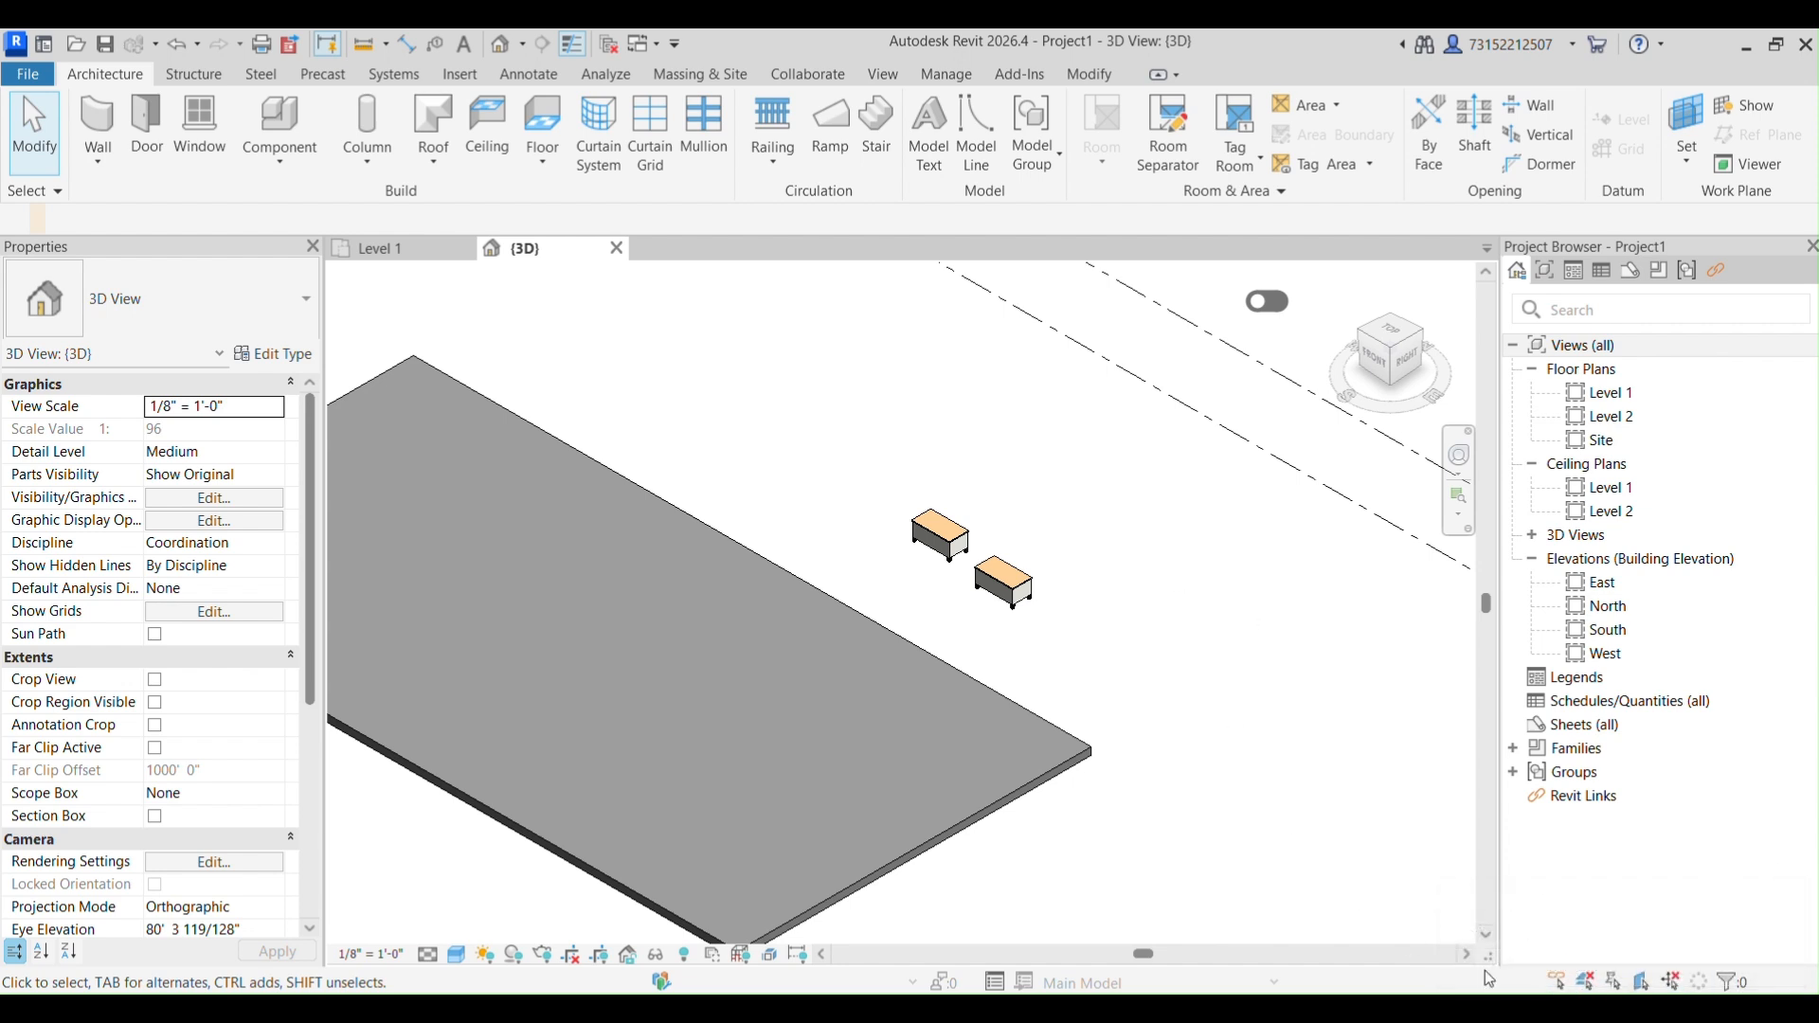
Open the recent project home_1.rvt, switch to Project1's Level 1 plan, and return to the house's 3D view.
{"action": "left_click", "coordinate": [31, 73]}
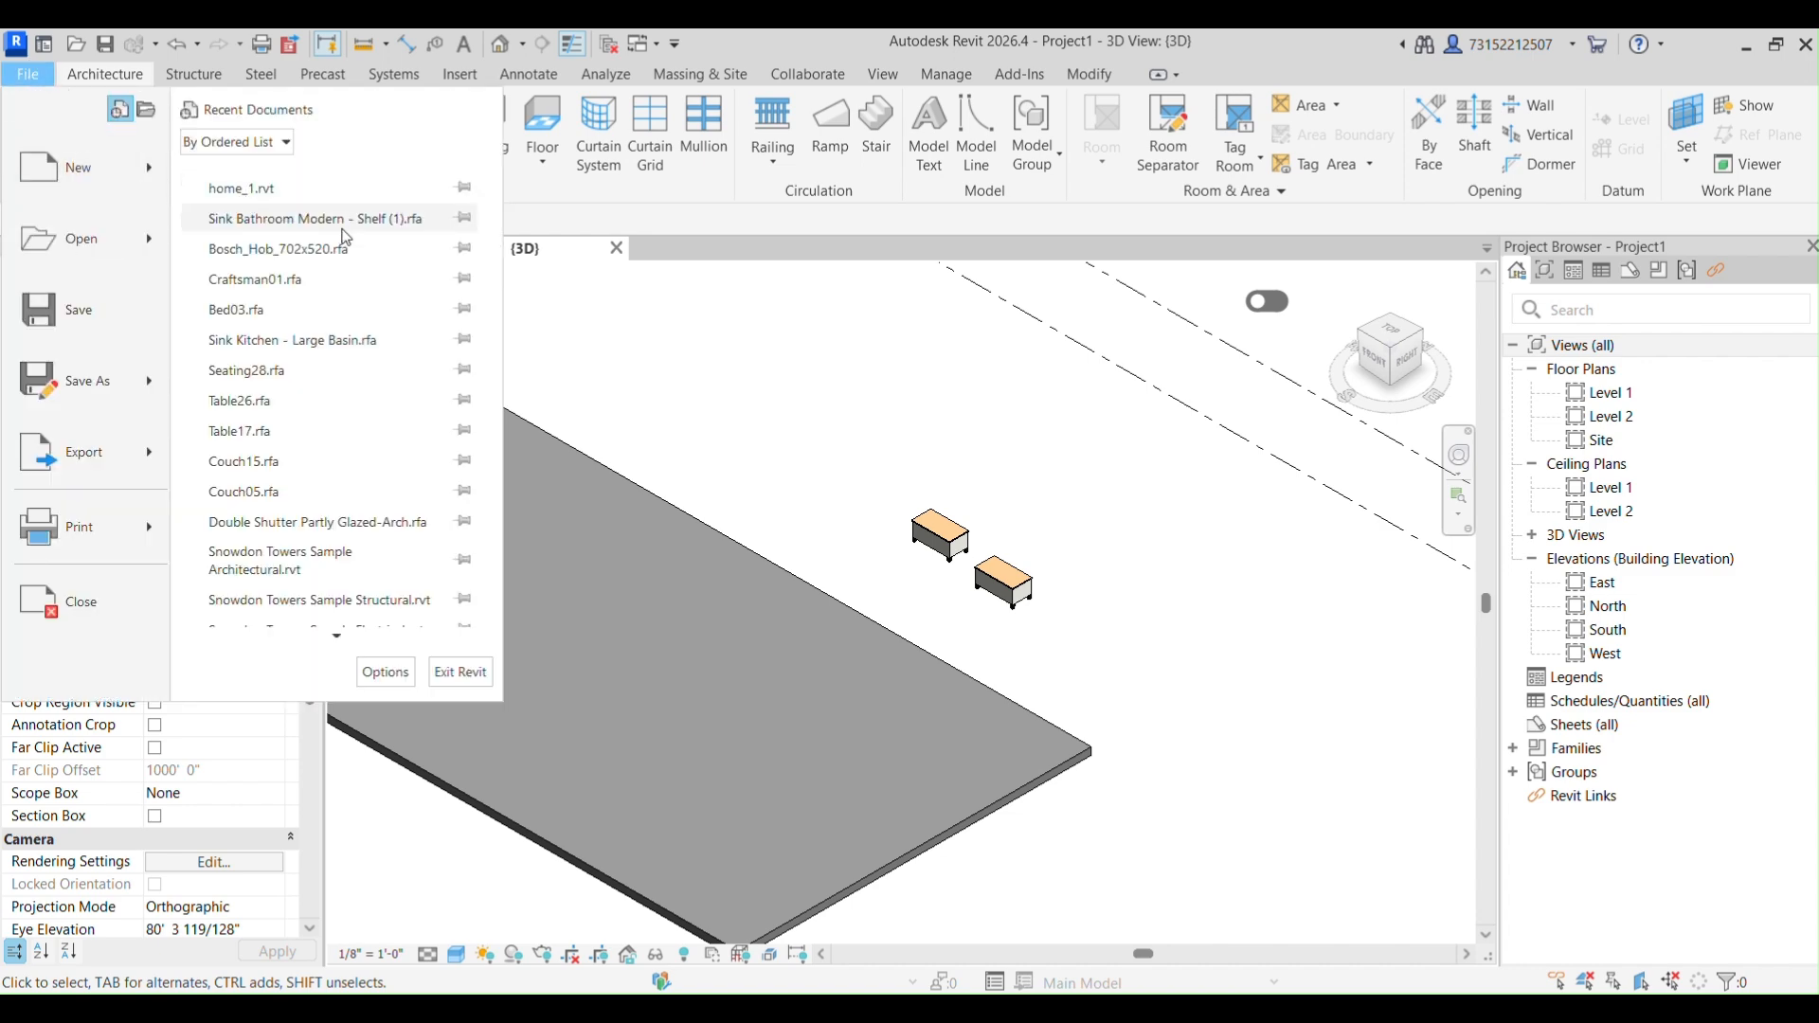
{"action": "left_click", "coordinate": [343, 188]}
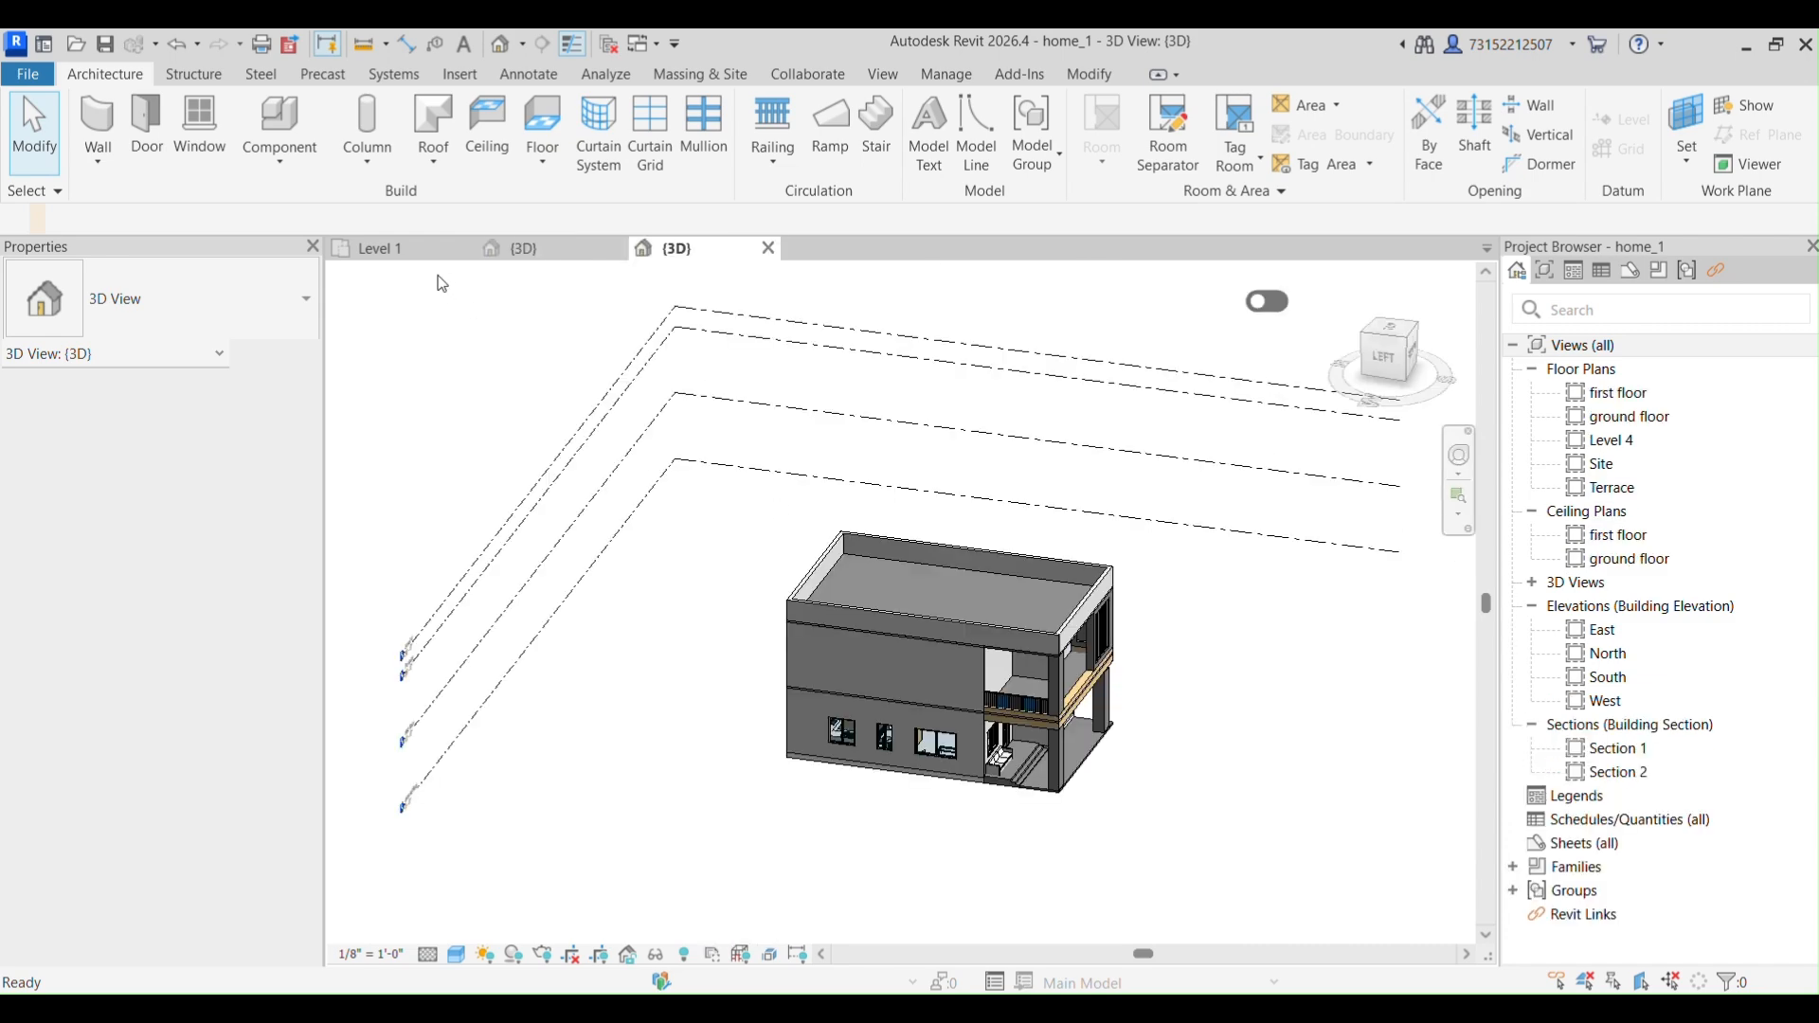
{"action": "left_click", "coordinate": [388, 249]}
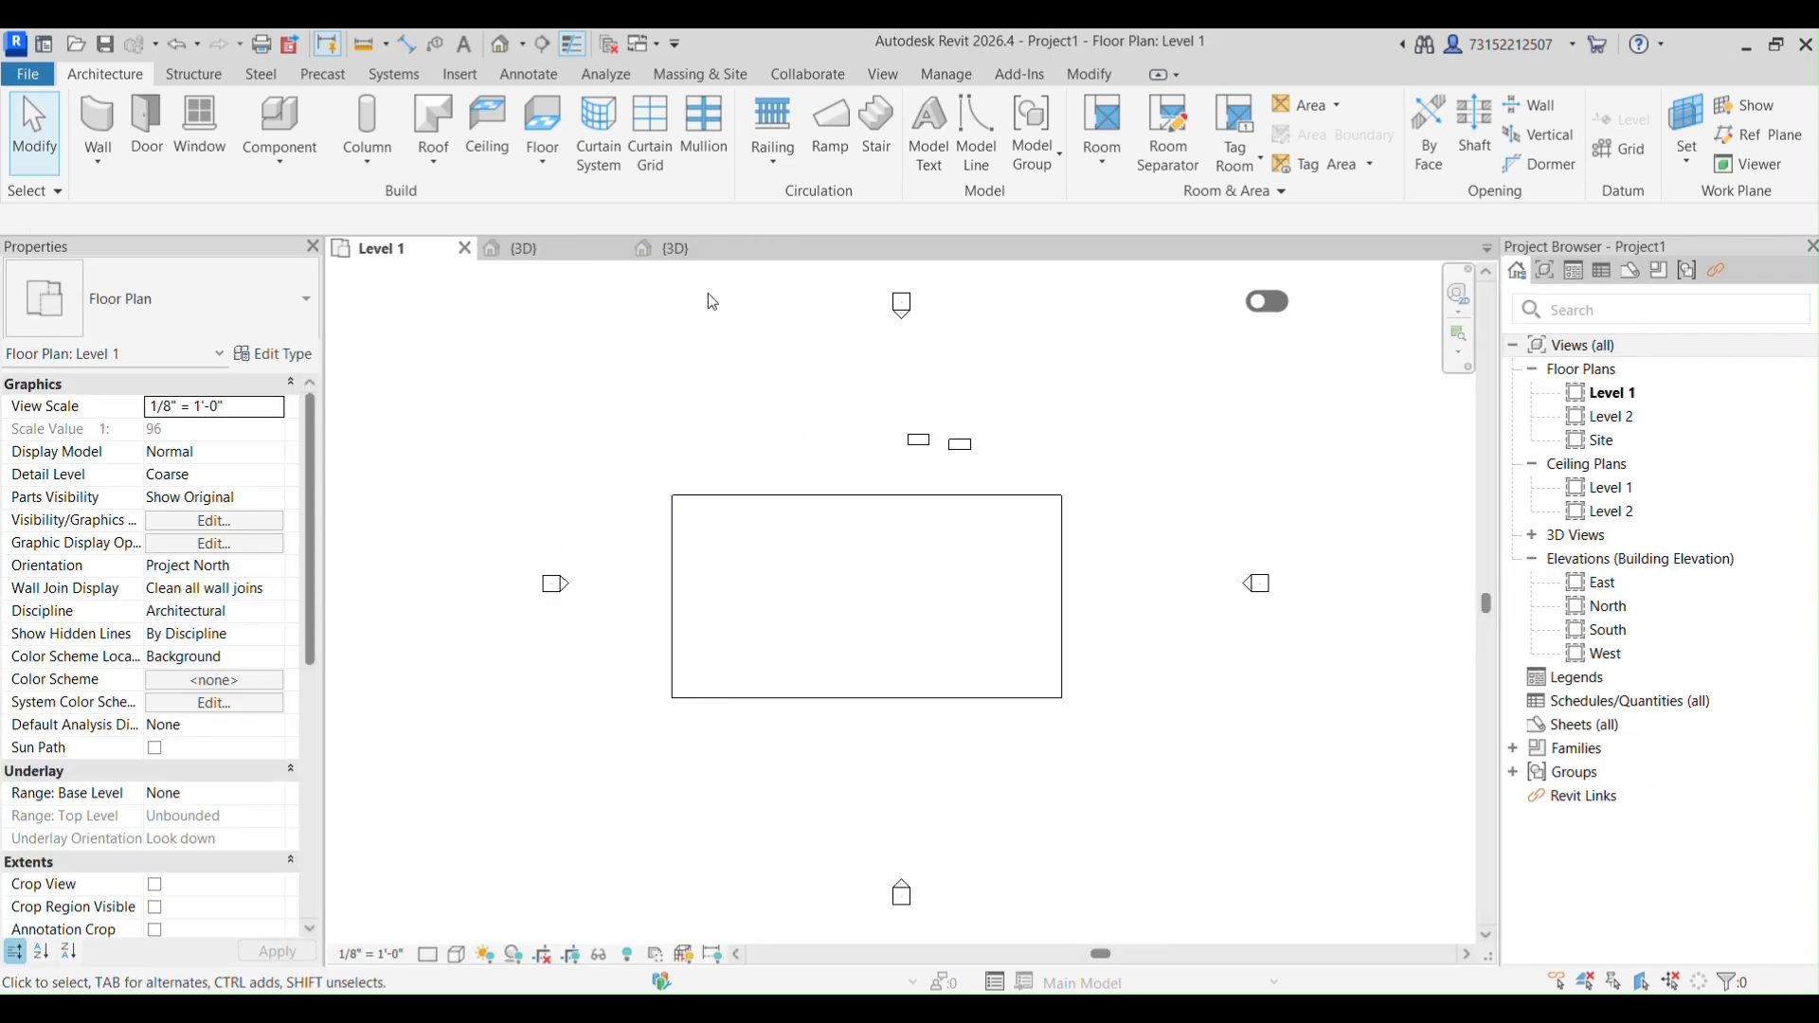
{"action": "left_click", "coordinate": [712, 247]}
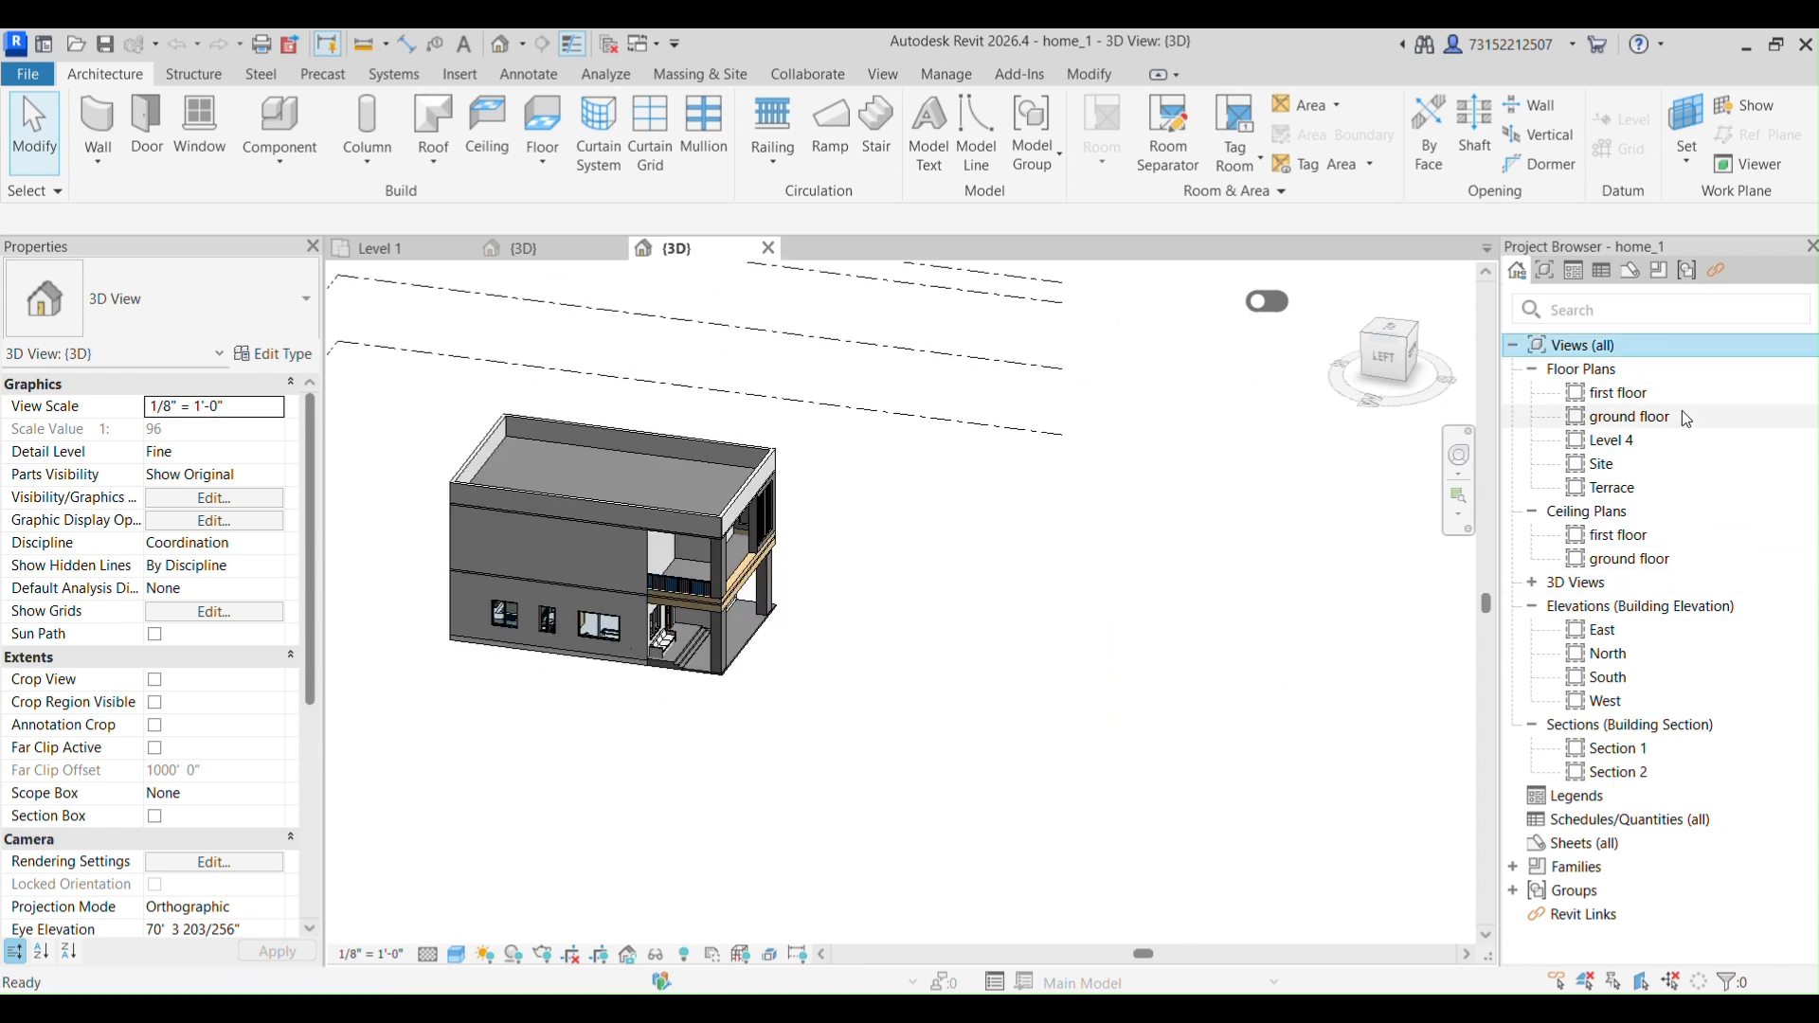
Open the ground floor plan of the home_1 project.
{"action": "double_click", "coordinate": [1681, 414]}
{"action": "middle_click_drag", "start_coordinate": [872, 736], "coordinate": [916, 780]}
{"action": "scroll", "coordinate": [917, 627], "scroll_direction": "up", "scroll_amount": 3}
{"action": "scroll", "coordinate": [923, 630], "scroll_direction": "down", "scroll_amount": 1}
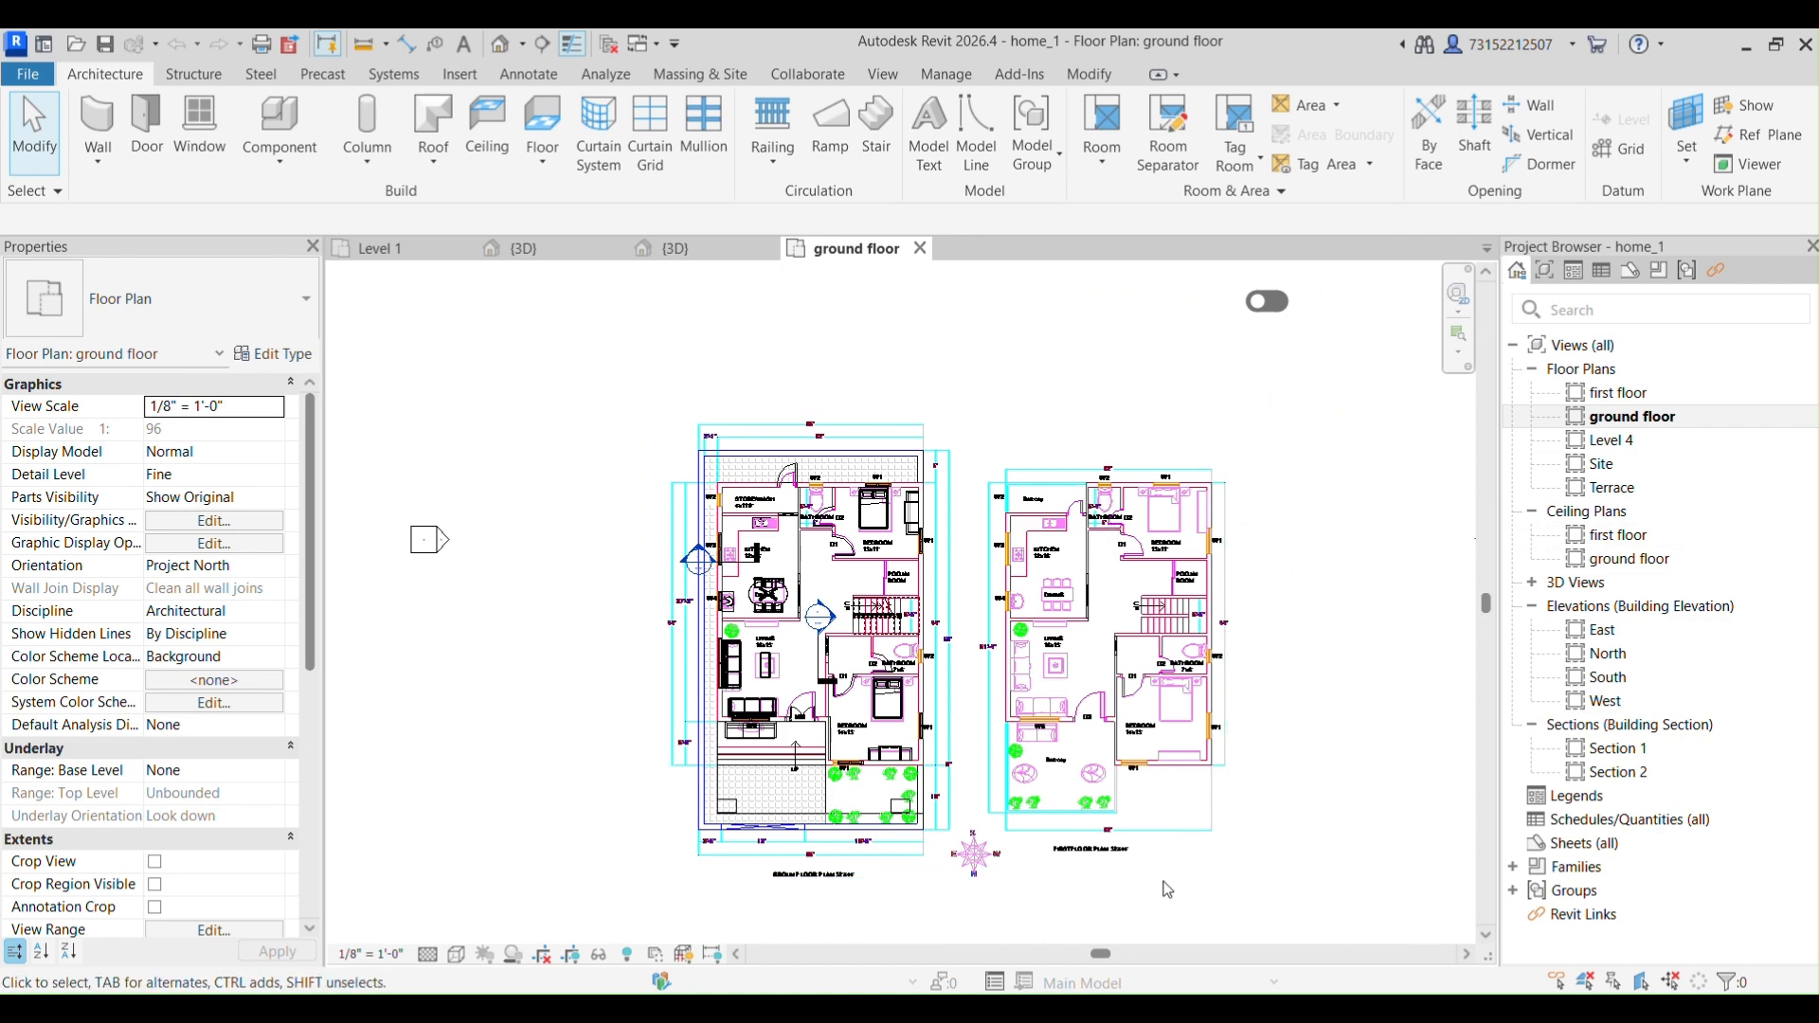
Select the imported house_2_32x44.dwg drawing in the ground floor plan to inspect it, and clear the selection.
{"action": "left_click", "coordinate": [1154, 842]}
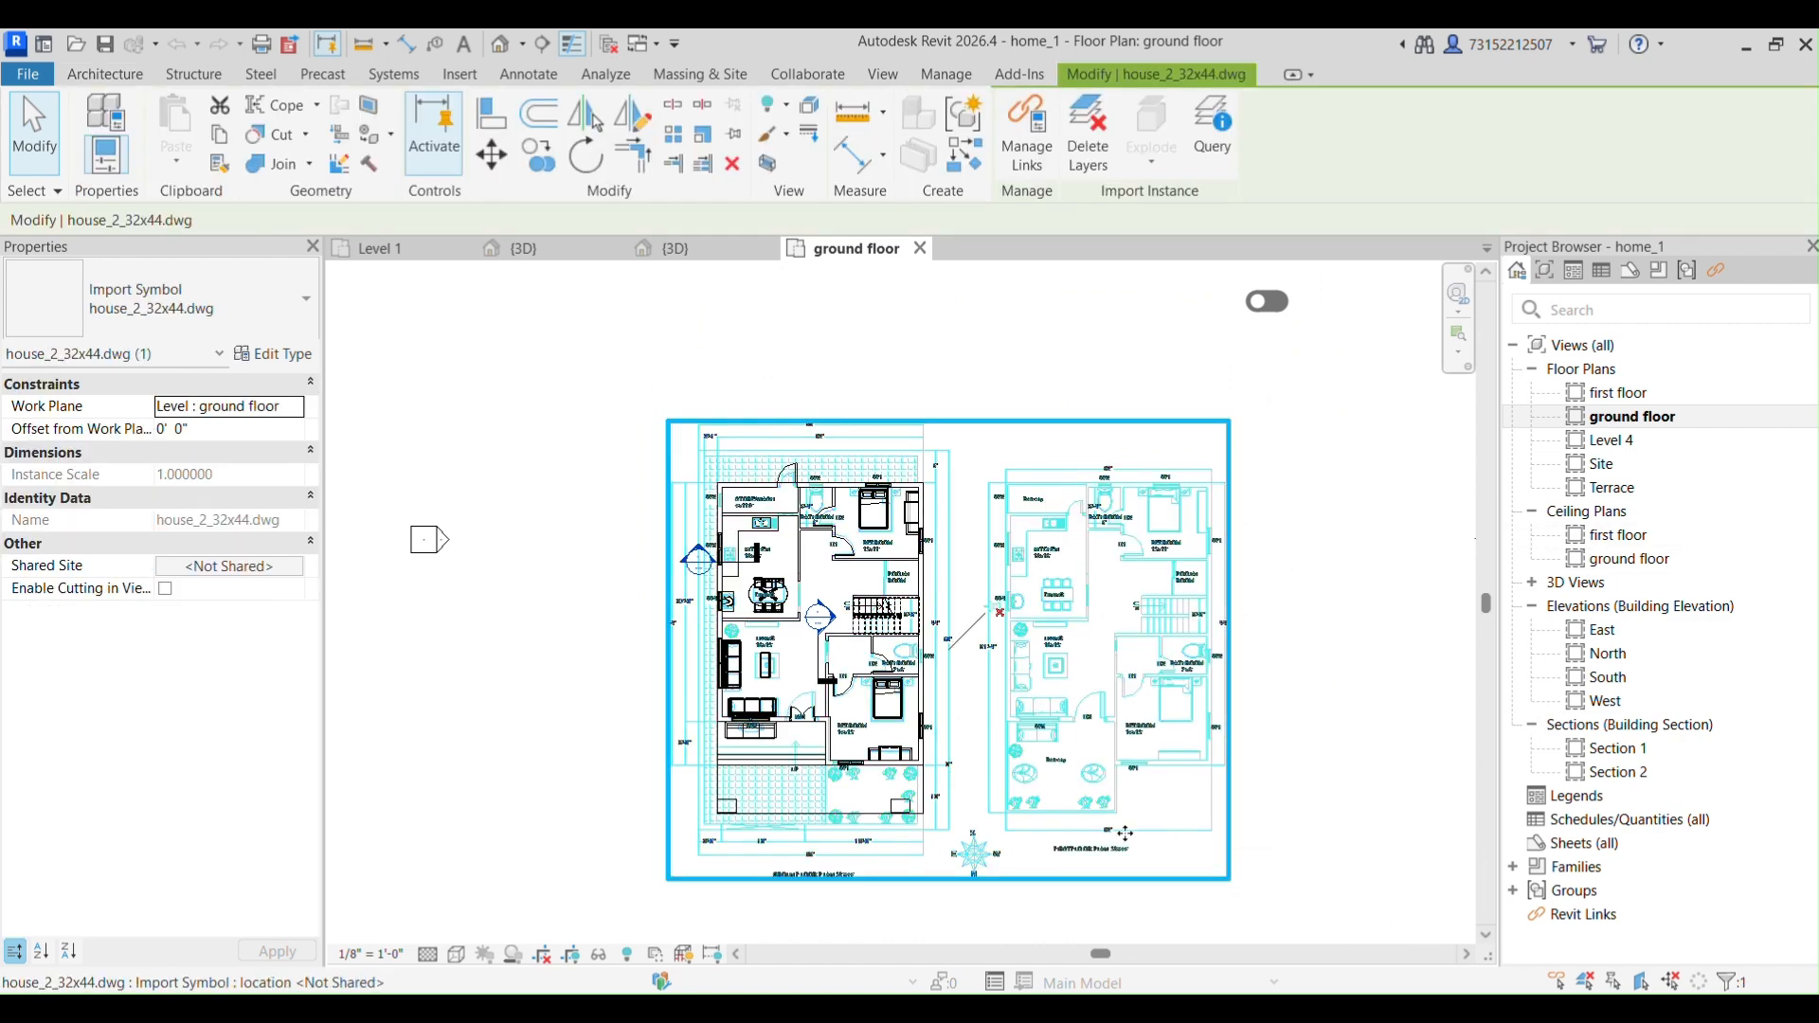
{"action": "scroll", "coordinate": [1025, 745], "scroll_direction": "up", "scroll_amount": 1}
{"action": "scroll", "coordinate": [1025, 744], "scroll_direction": "up", "scroll_amount": 1}
{"action": "middle_click_drag", "start_coordinate": [1025, 744], "coordinate": [1016, 727]}
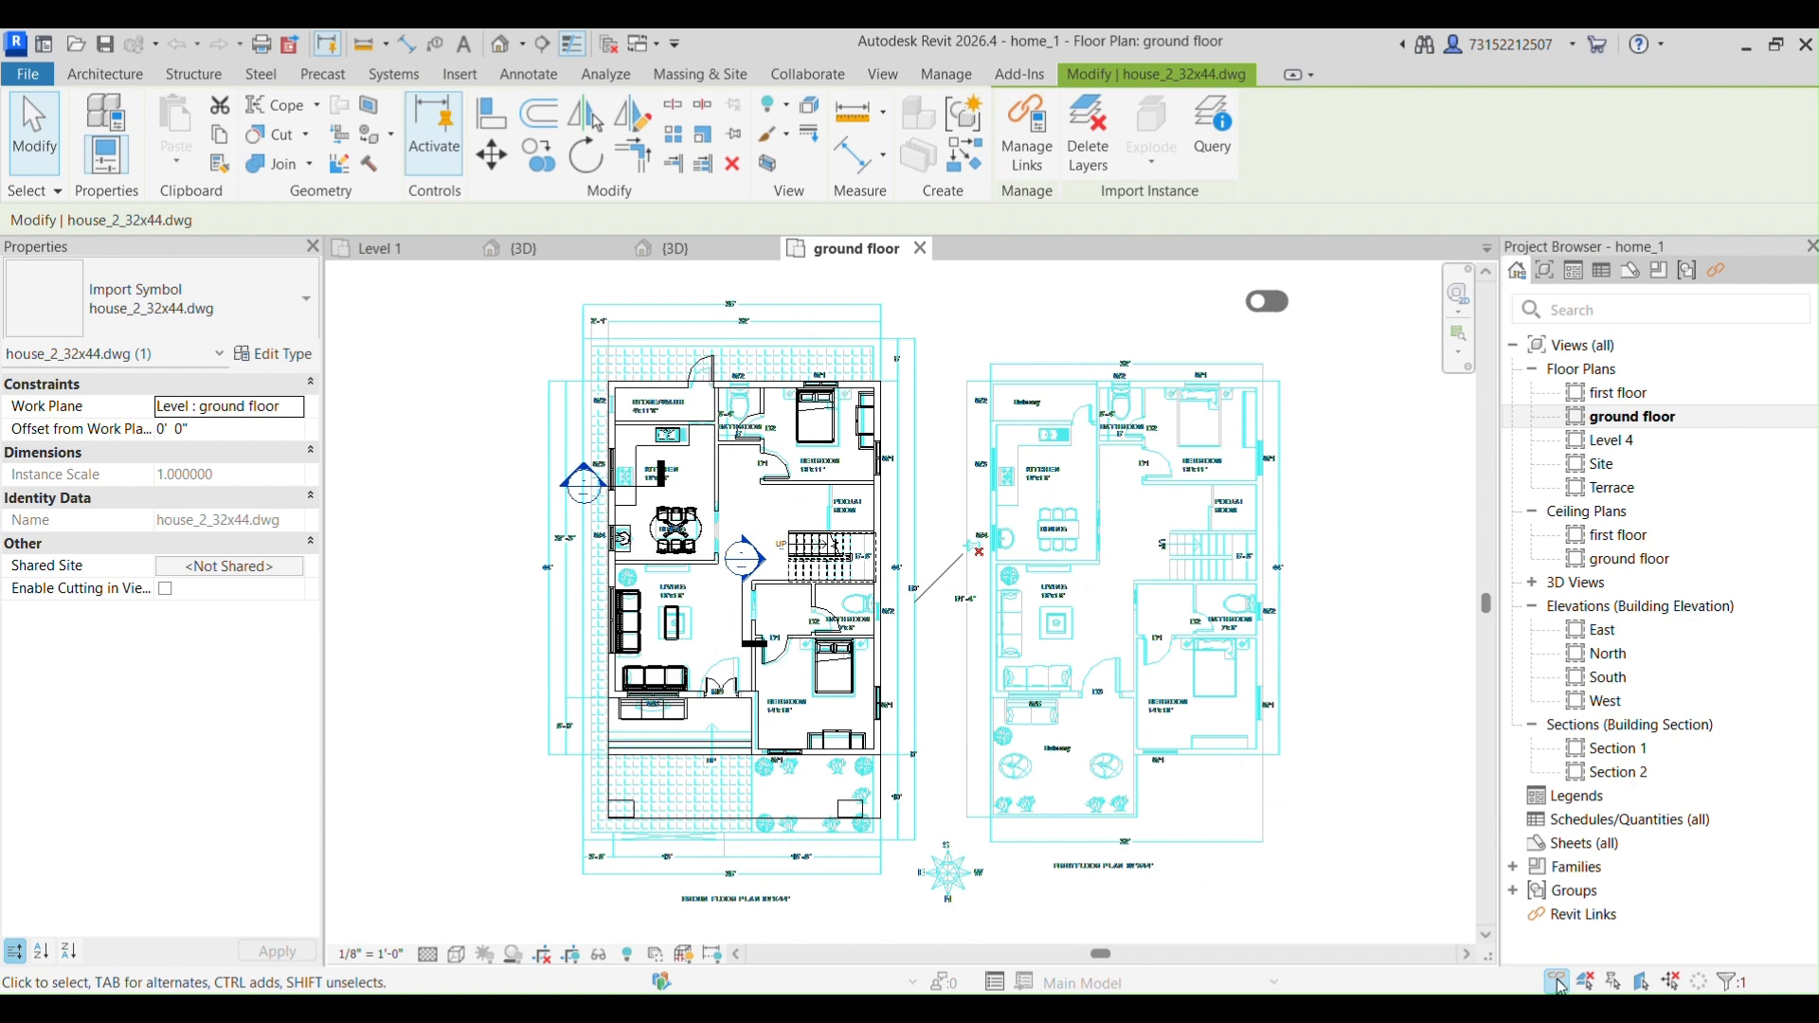
{"action": "key", "text": "Escape"}
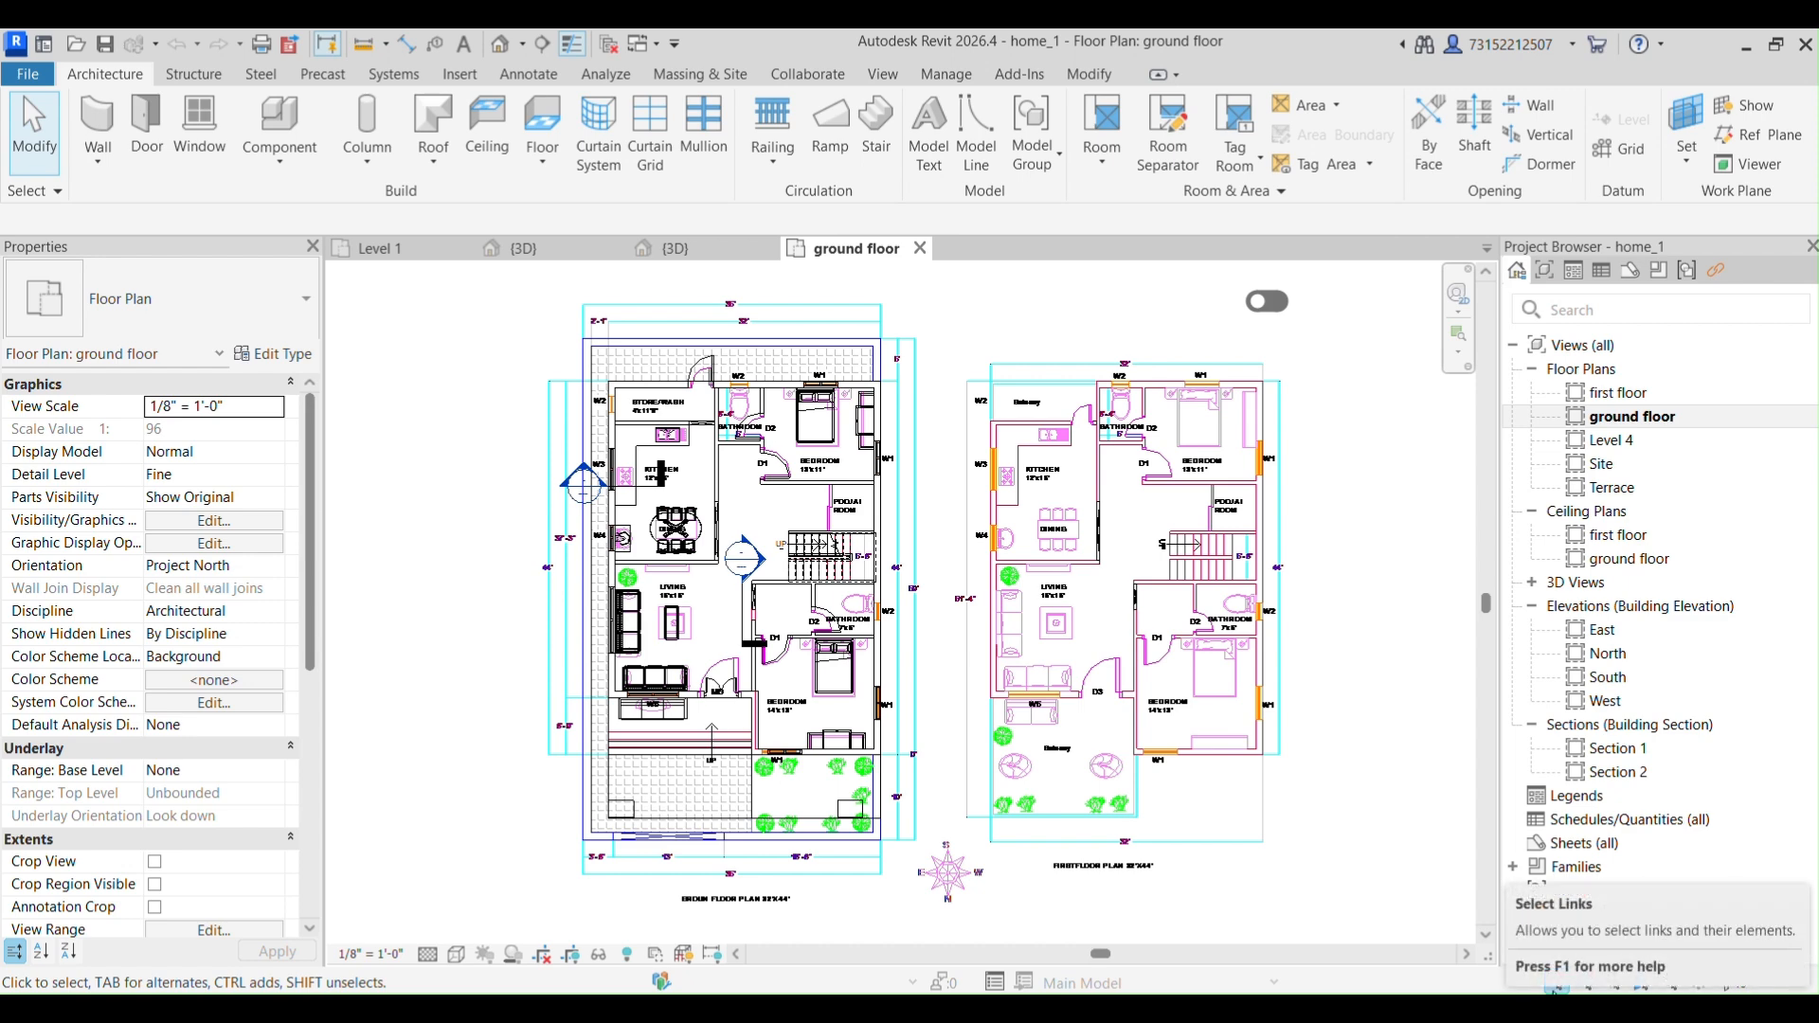
Enable the Select links option so that links can be picked in the project.
{"action": "left_click", "coordinate": [52, 197]}
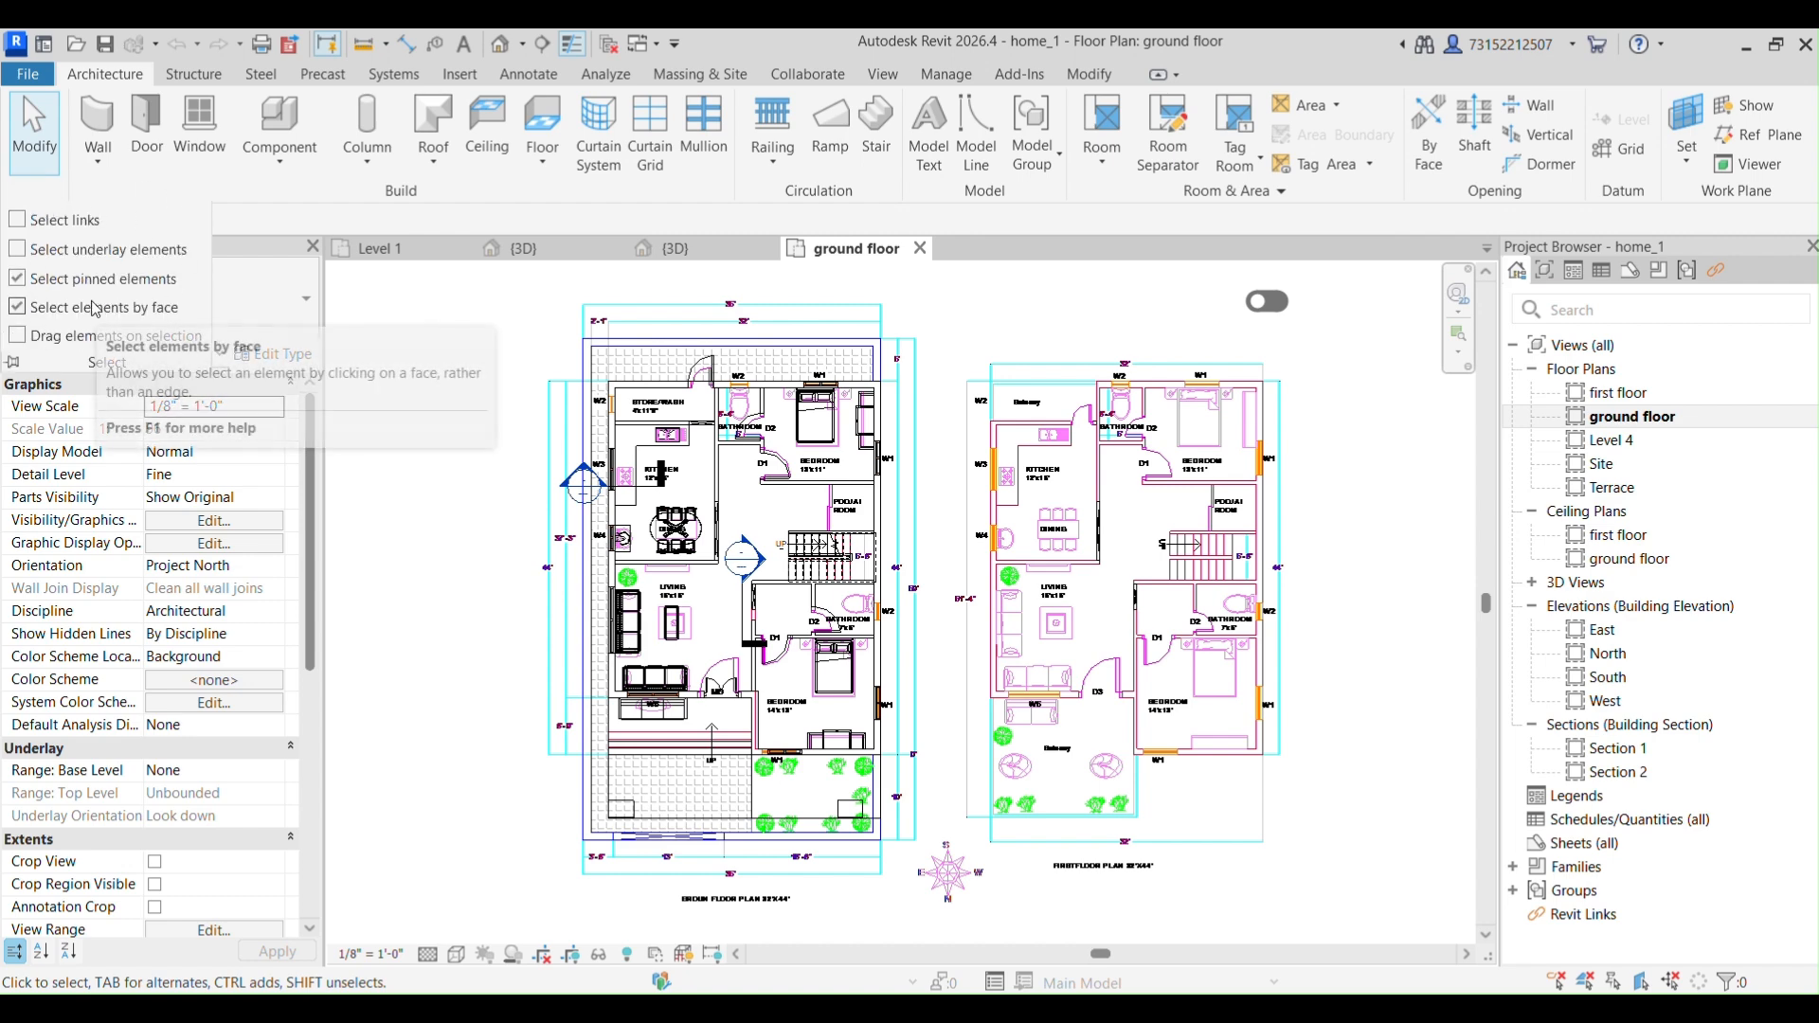
{"action": "left_click", "coordinate": [102, 226]}
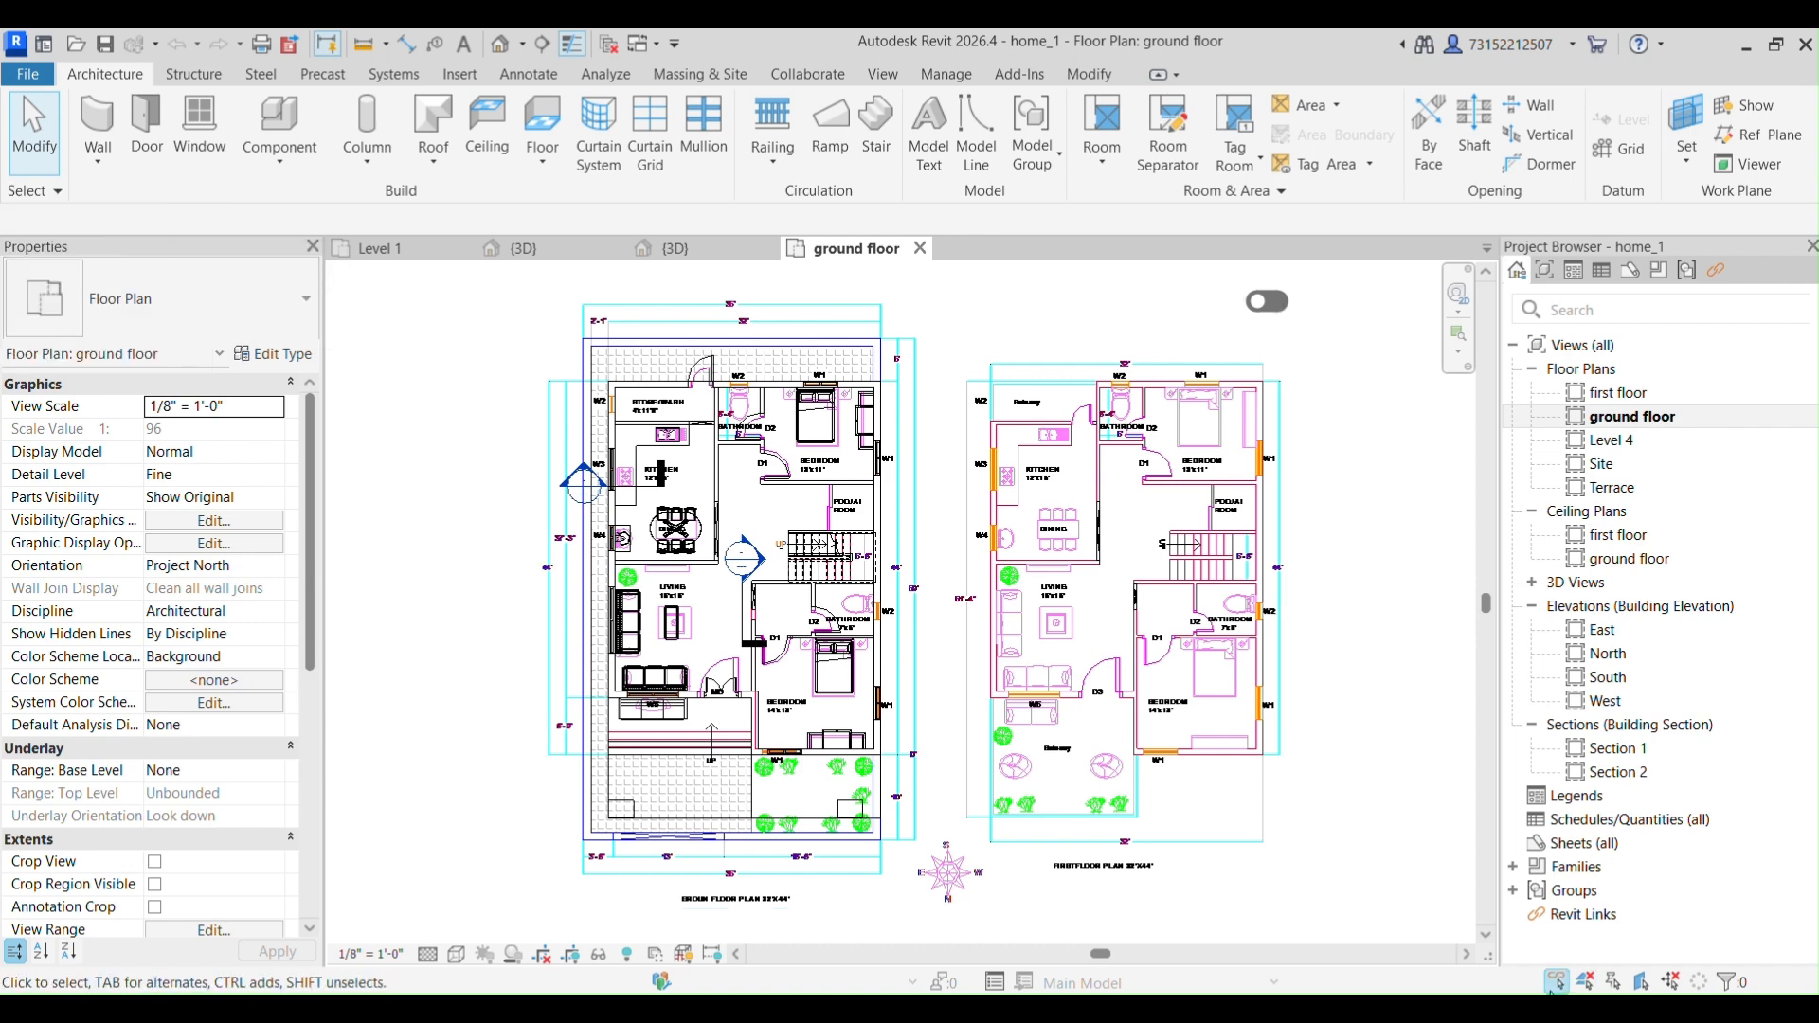
Select the imported house_2_32x44.dwg drawing in the ground floor plan, clear the selection, and open the first floor plan.
{"action": "left_click", "coordinate": [982, 747]}
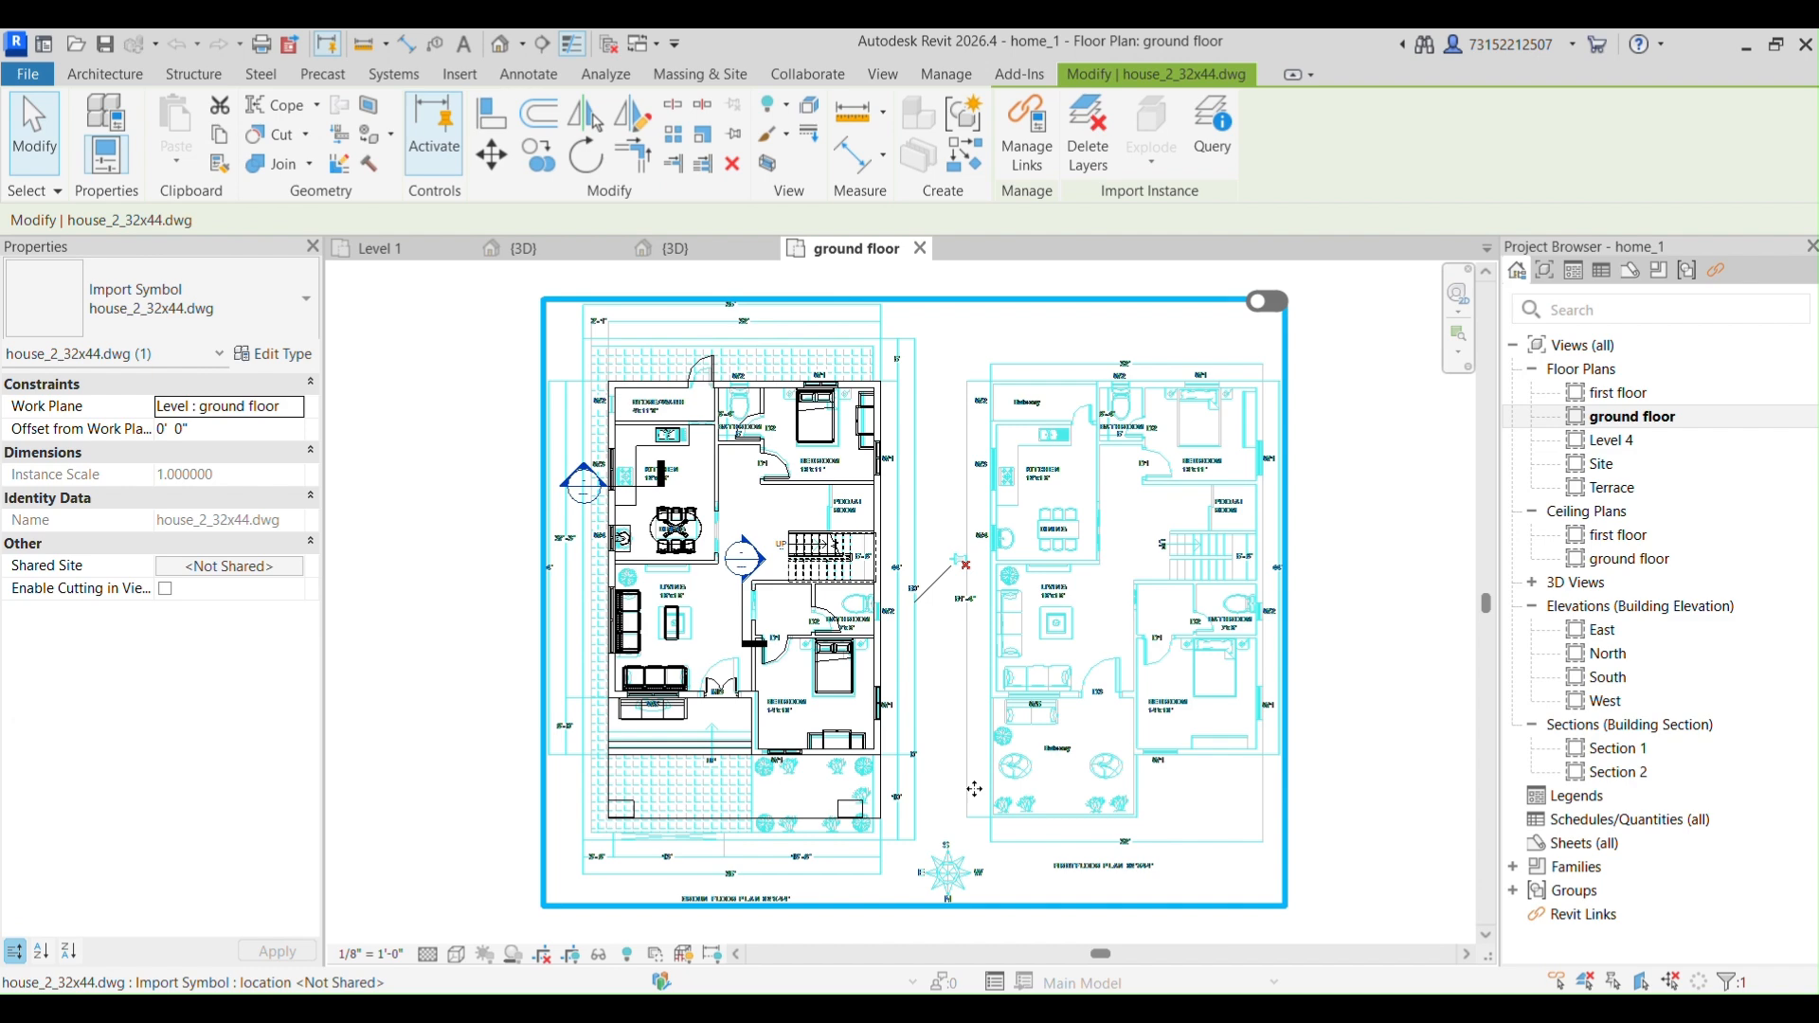
{"action": "left_click", "coordinate": [438, 621]}
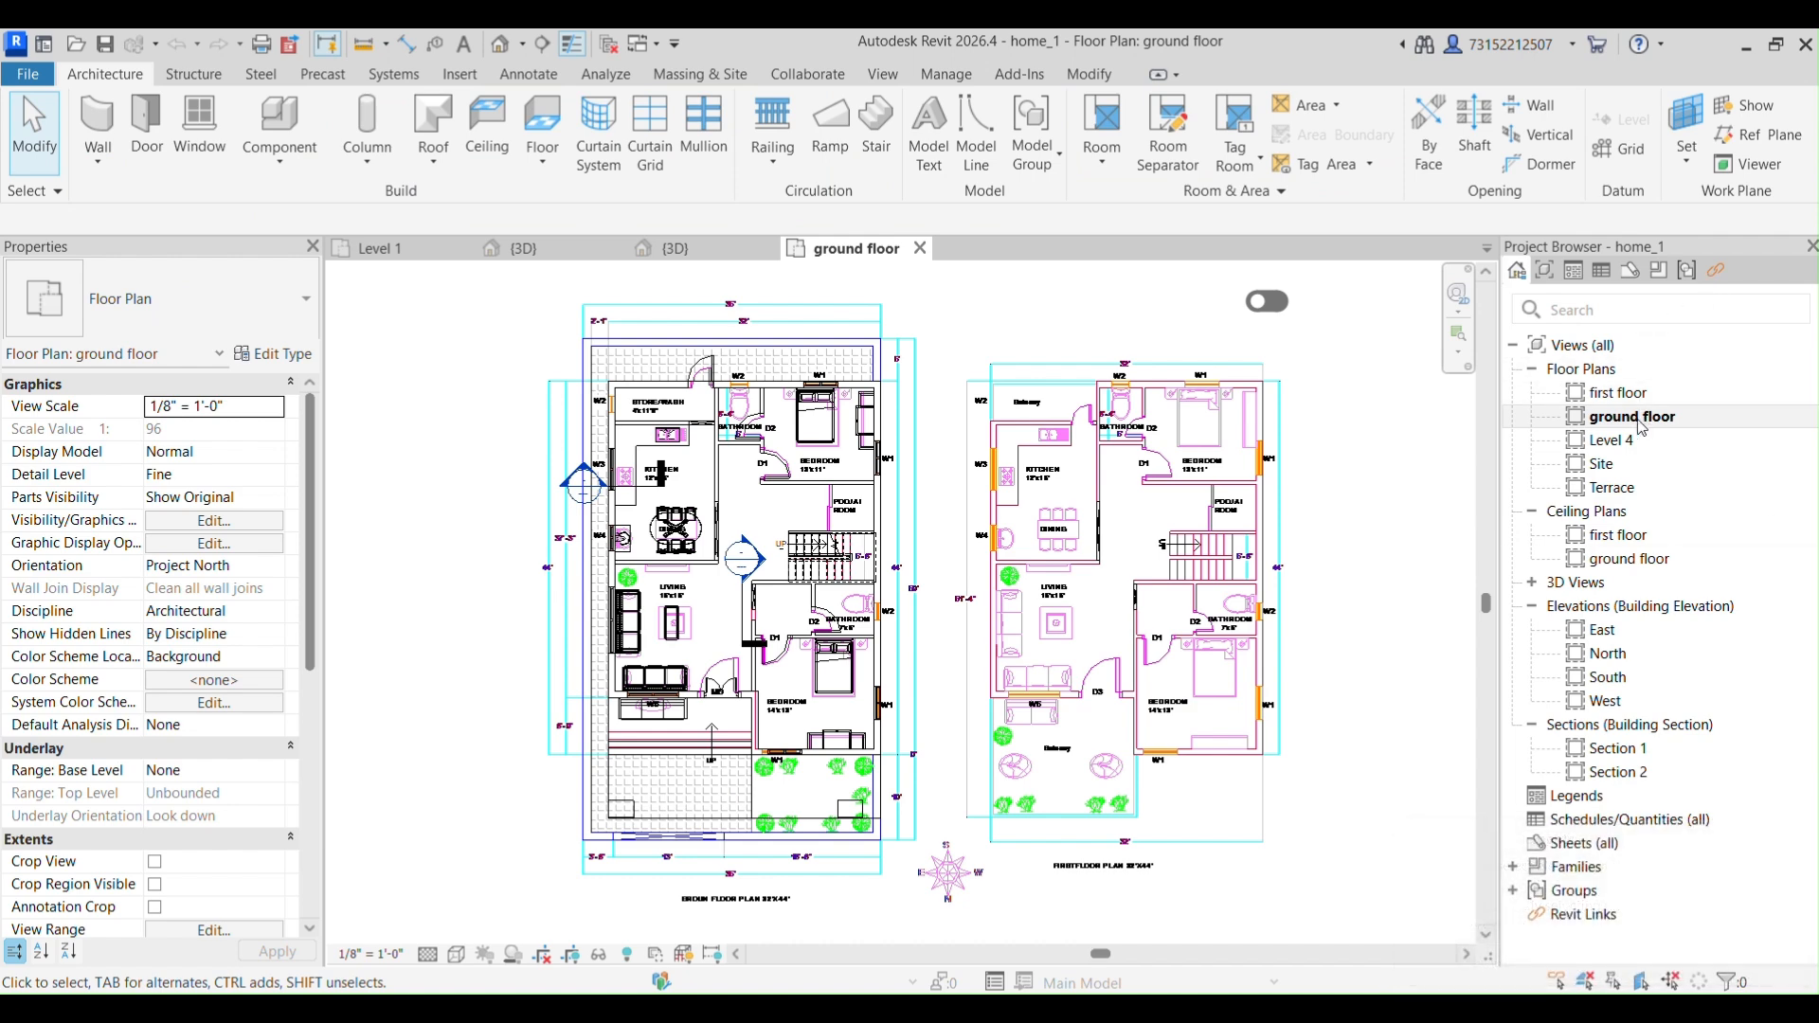
{"action": "double_click", "coordinate": [1622, 392]}
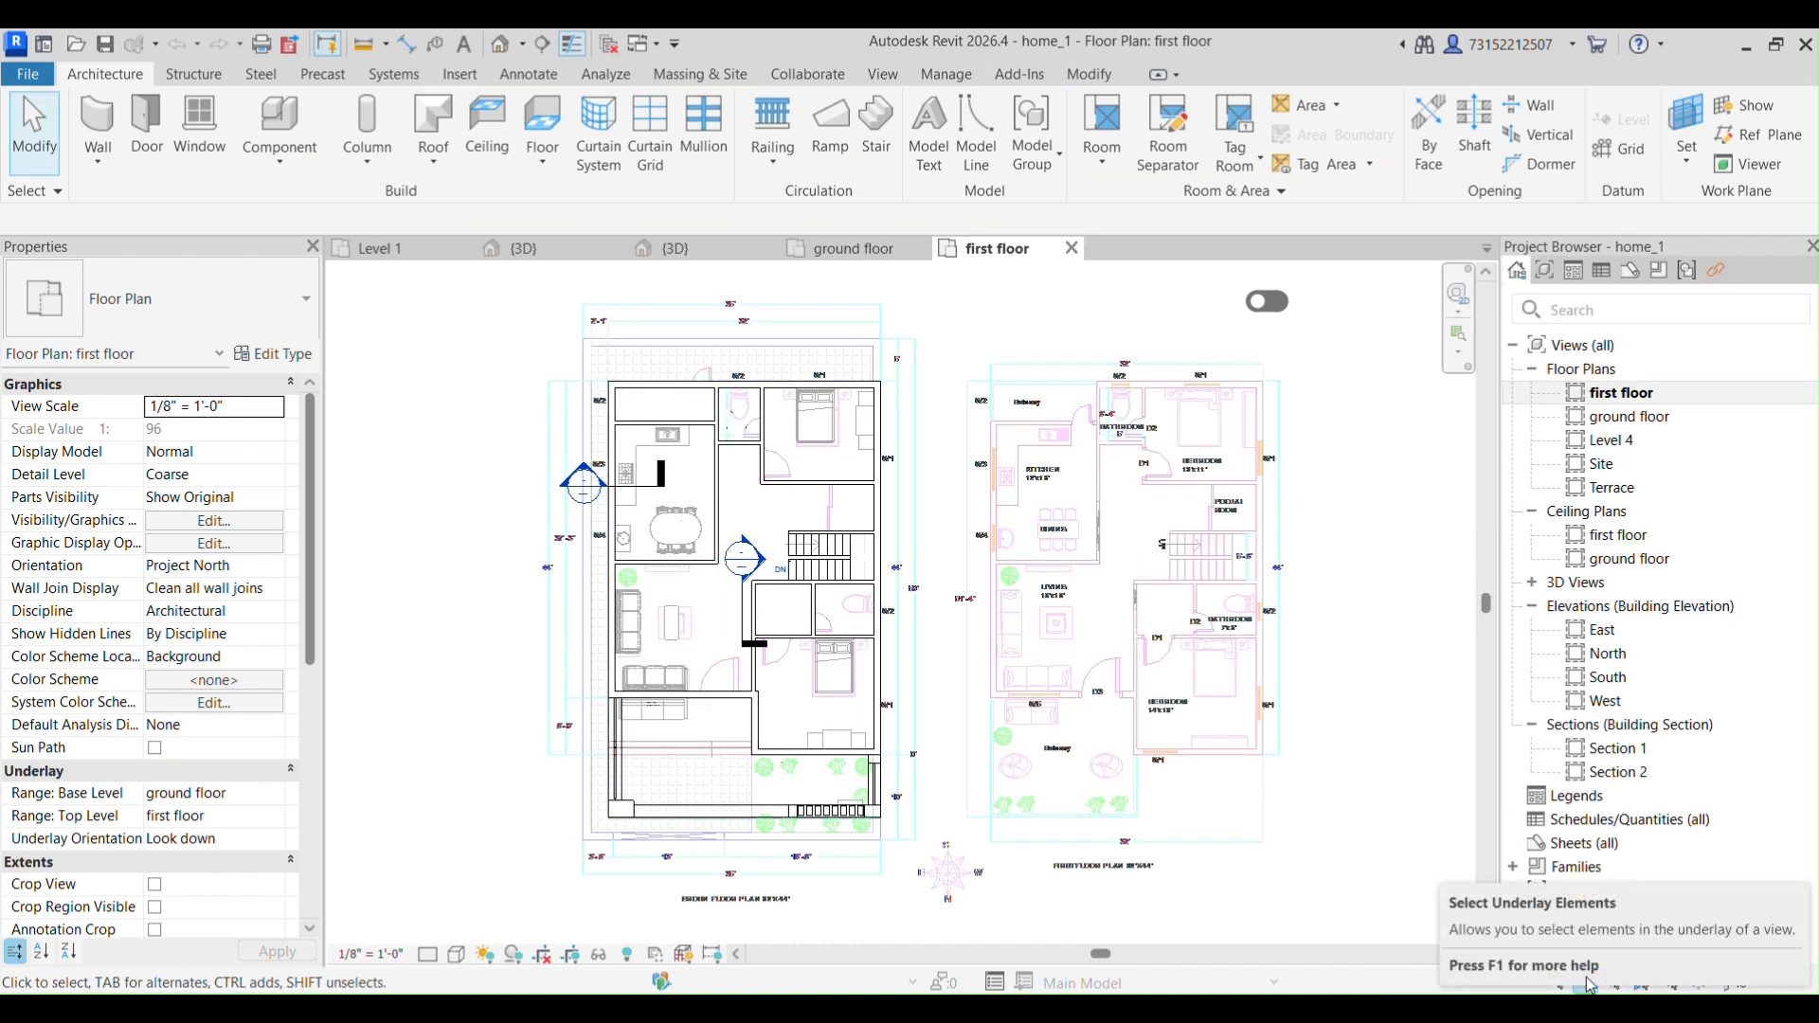
Select the Generic - 12" 2 floor by its face near the dining table in the first floor plan, and clear the selection.
{"action": "scroll", "coordinate": [673, 499], "scroll_direction": "up", "scroll_amount": 4}
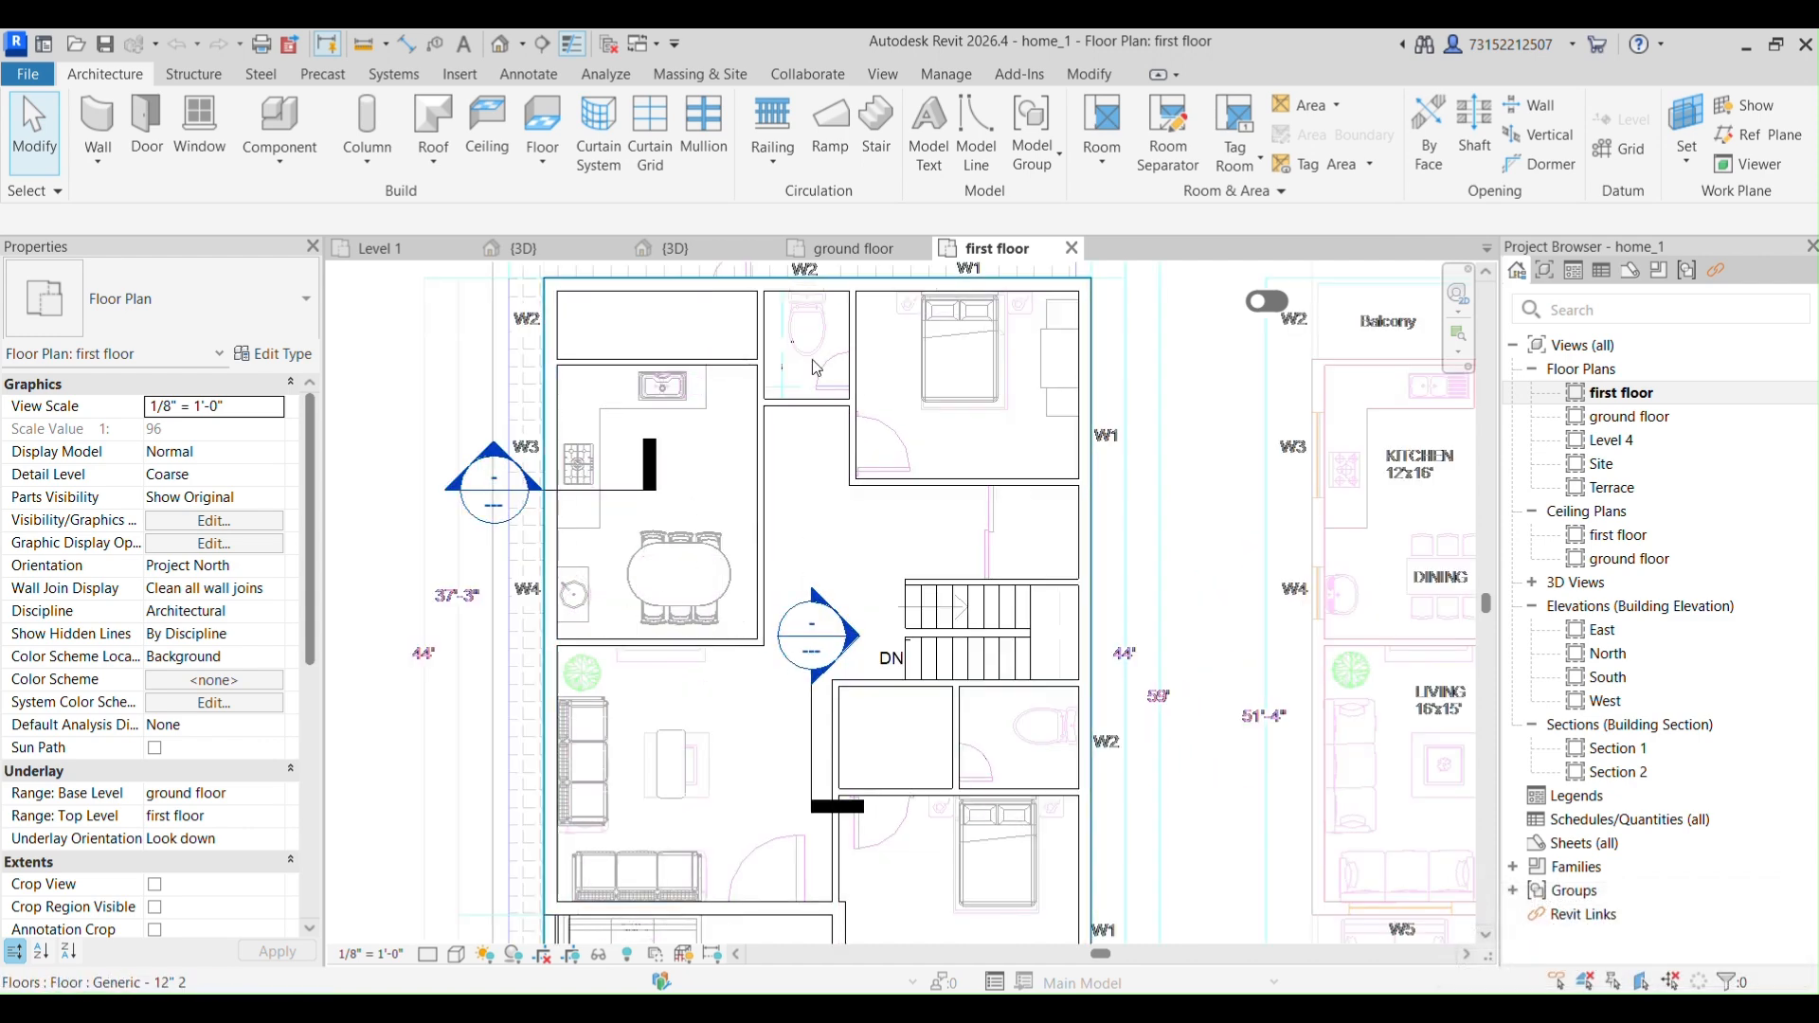
{"action": "middle_click_drag", "start_coordinate": [1050, 631], "coordinate": [1159, 552]}
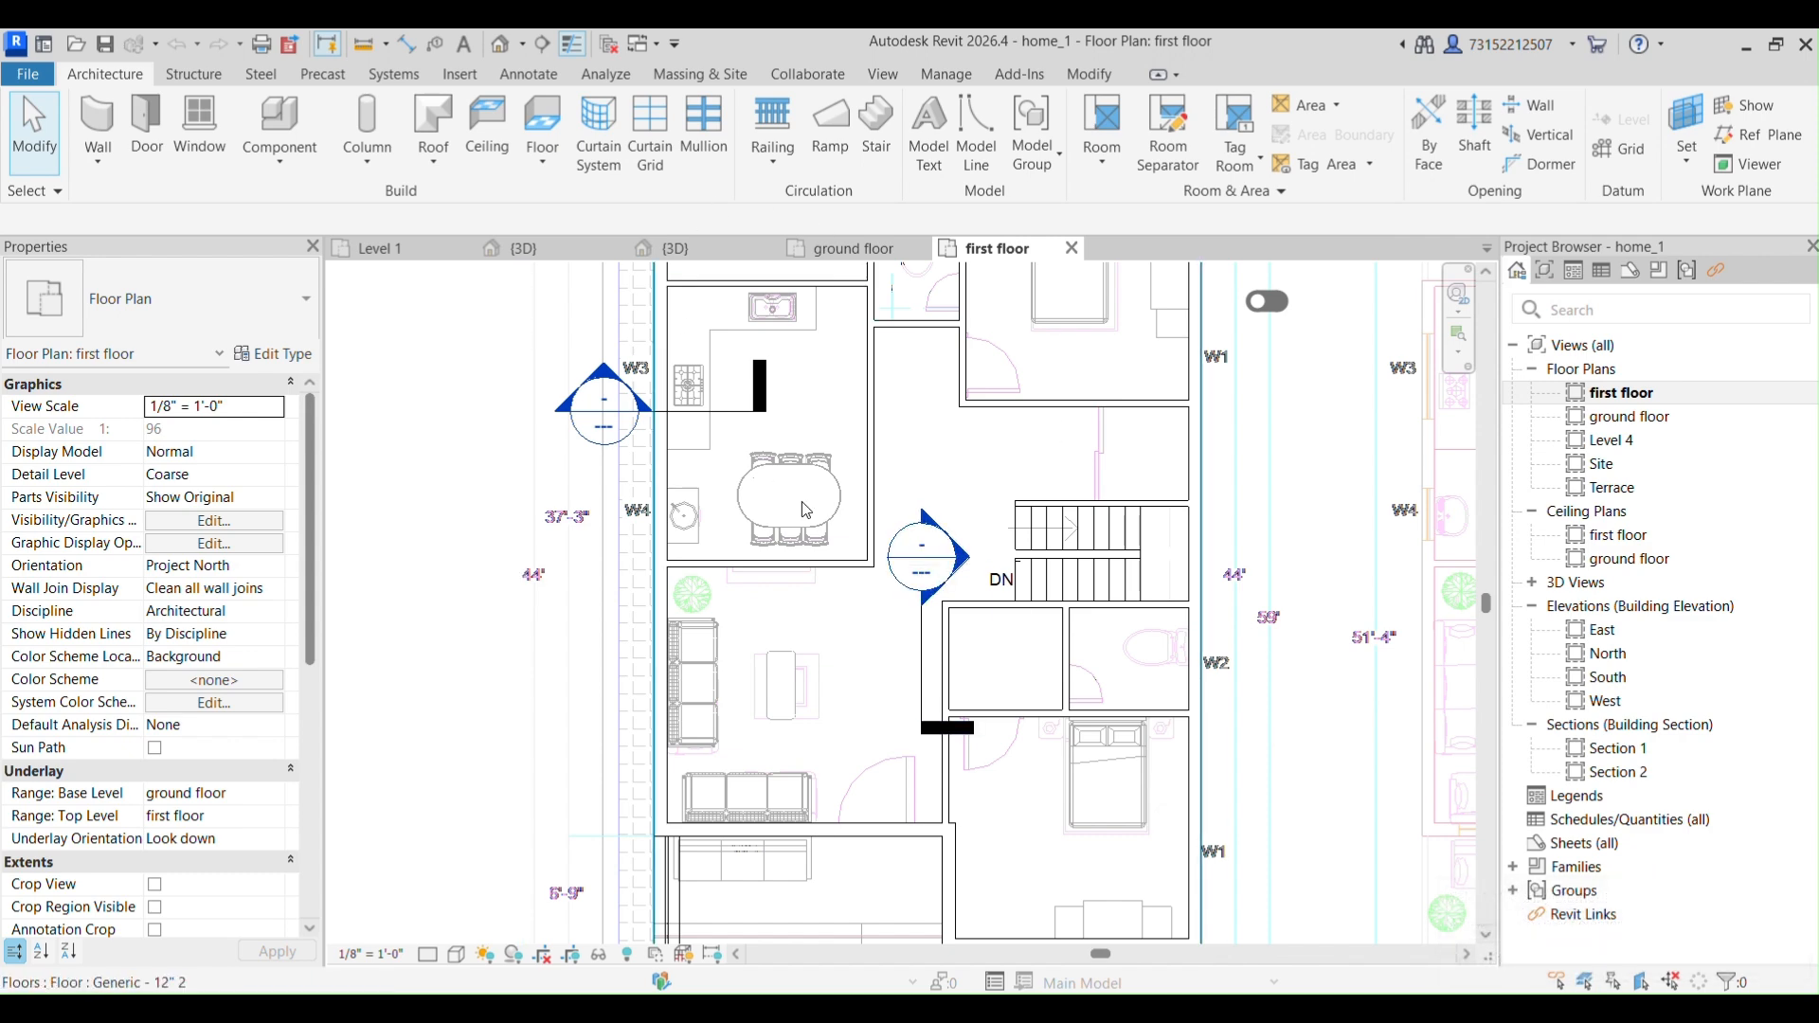
{"action": "left_click", "coordinate": [843, 494]}
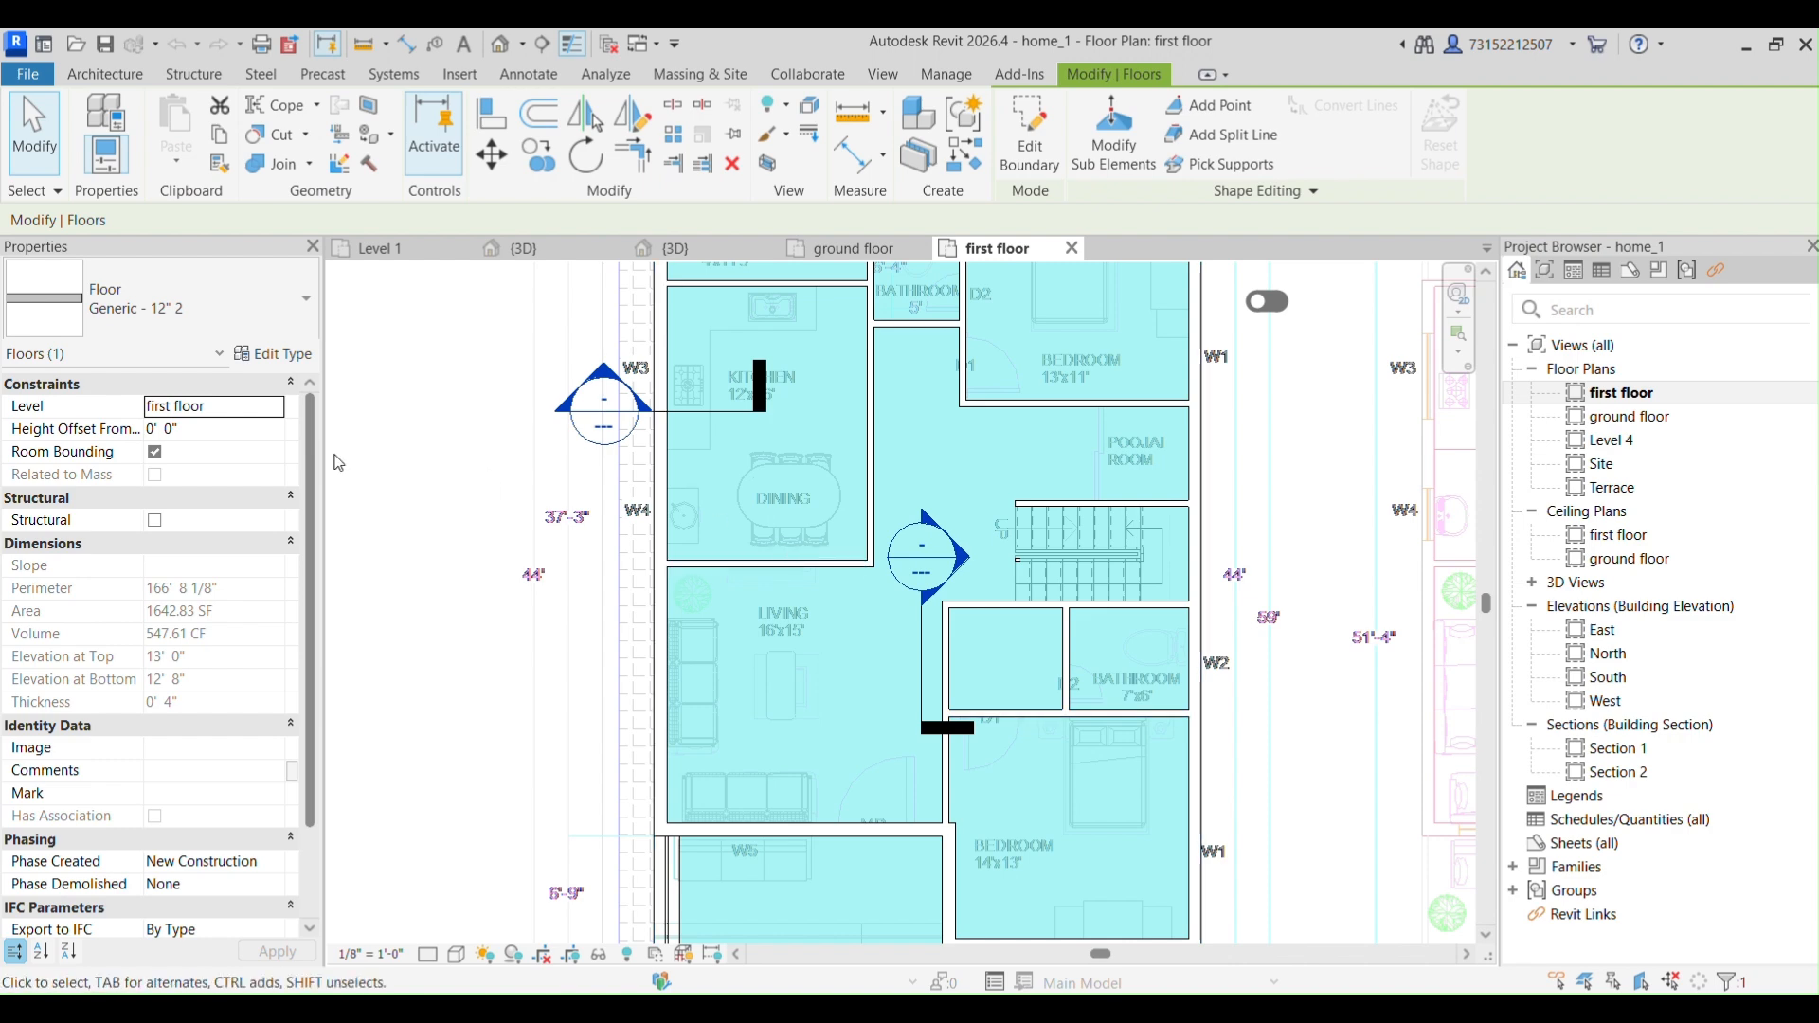
{"action": "left_click", "coordinate": [452, 497]}
Select two of the underlay's dining chairs one after the other in the first floor plan, and clear the selection.
{"action": "scroll", "coordinate": [857, 559], "scroll_direction": "up", "scroll_amount": 3}
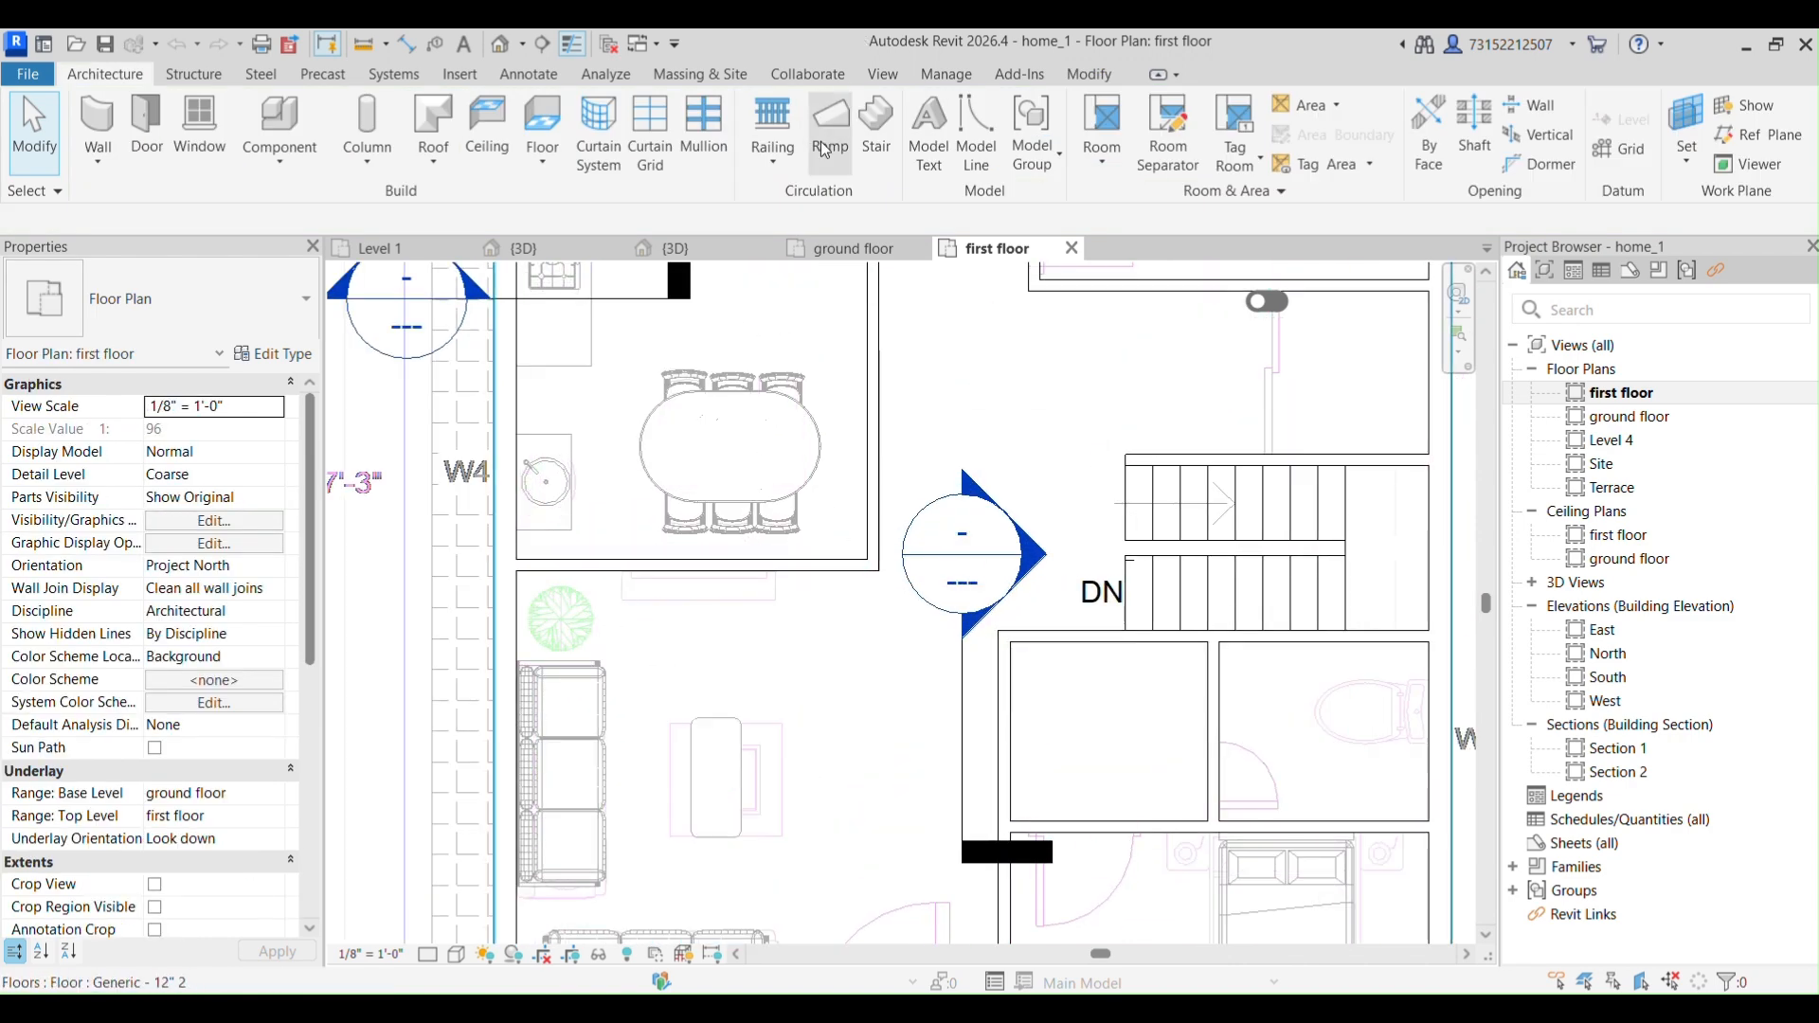
{"action": "scroll", "coordinate": [796, 77], "scroll_direction": "down", "scroll_amount": 3}
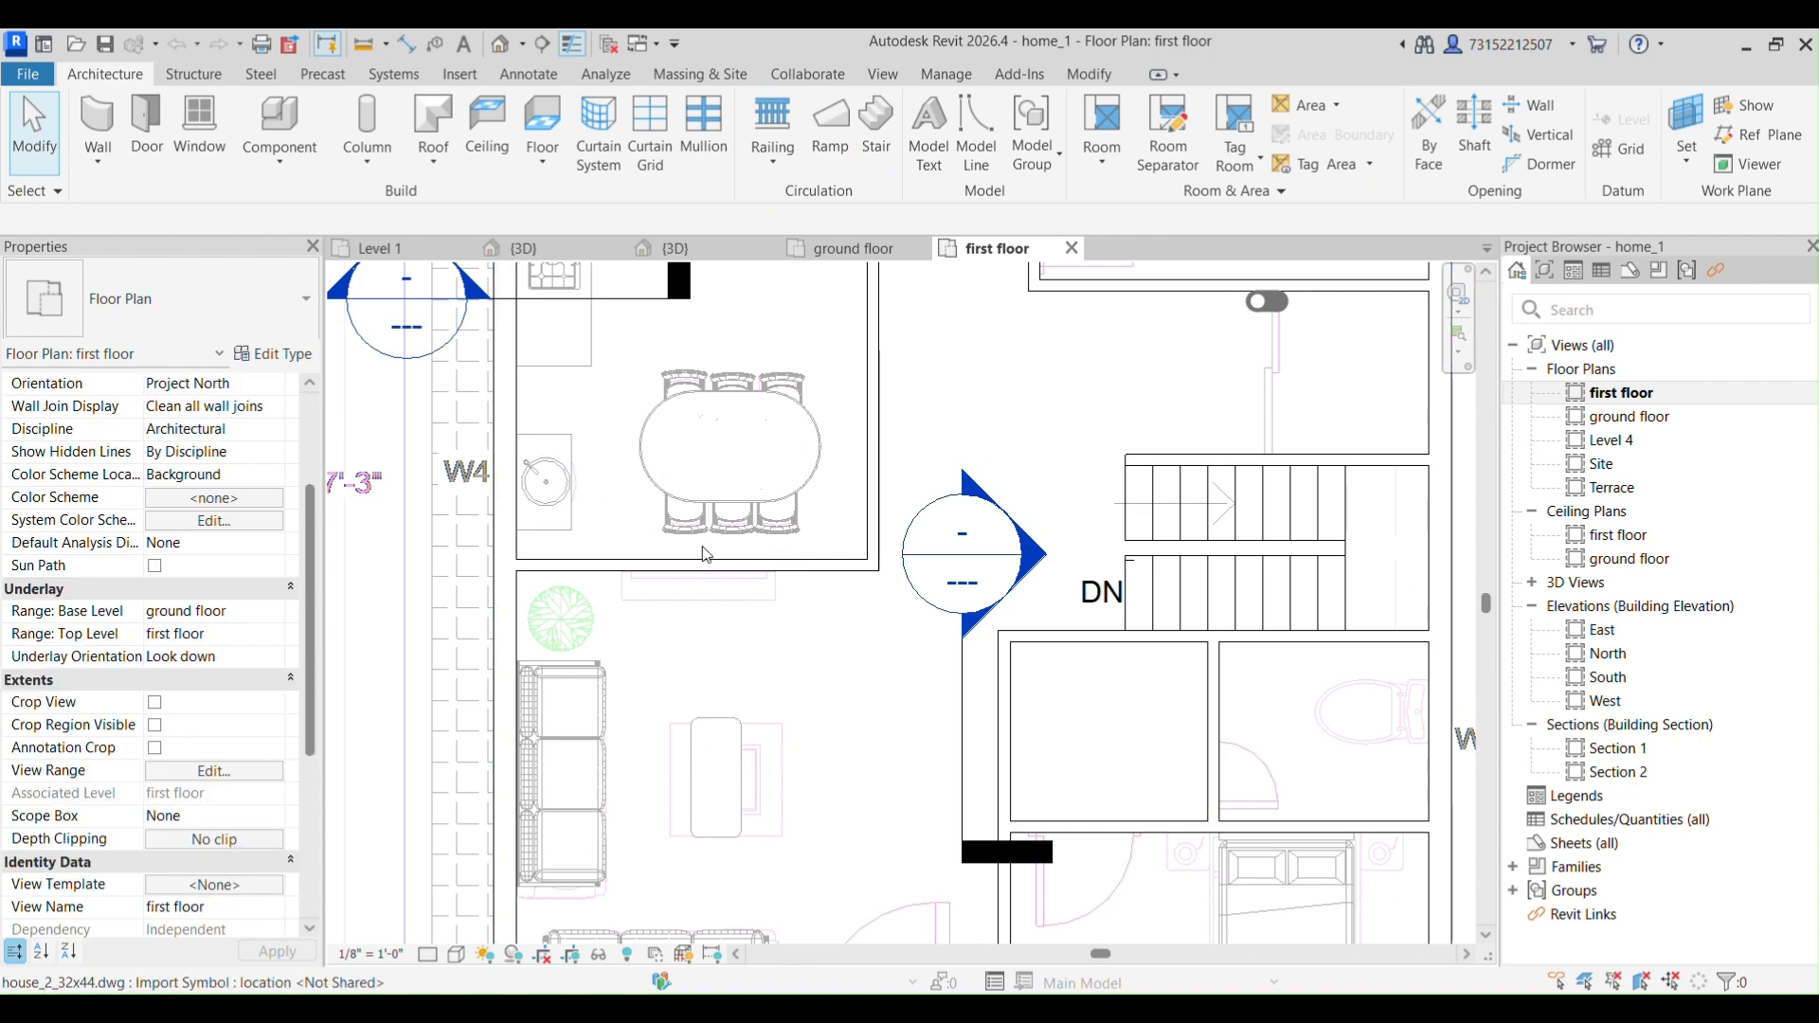
{"action": "left_click", "coordinate": [749, 520]}
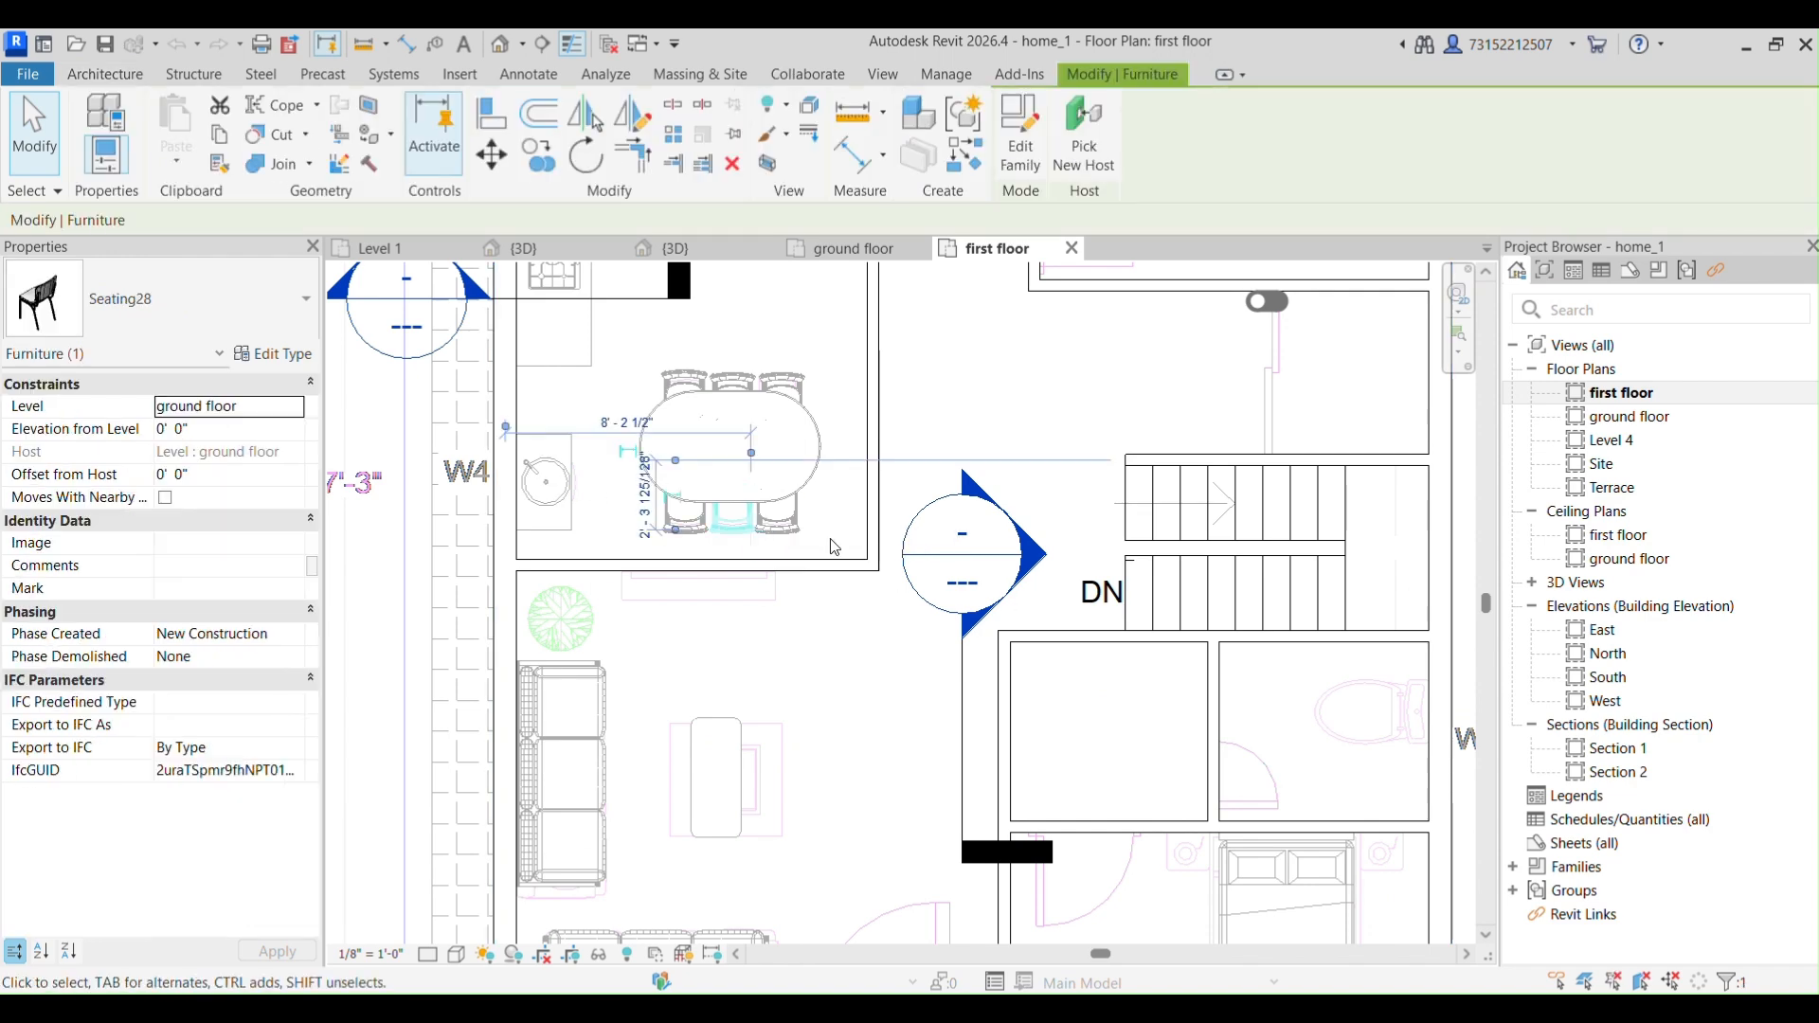
{"action": "left_click_drag", "start_coordinate": [748, 520], "coordinate": [768, 526]}
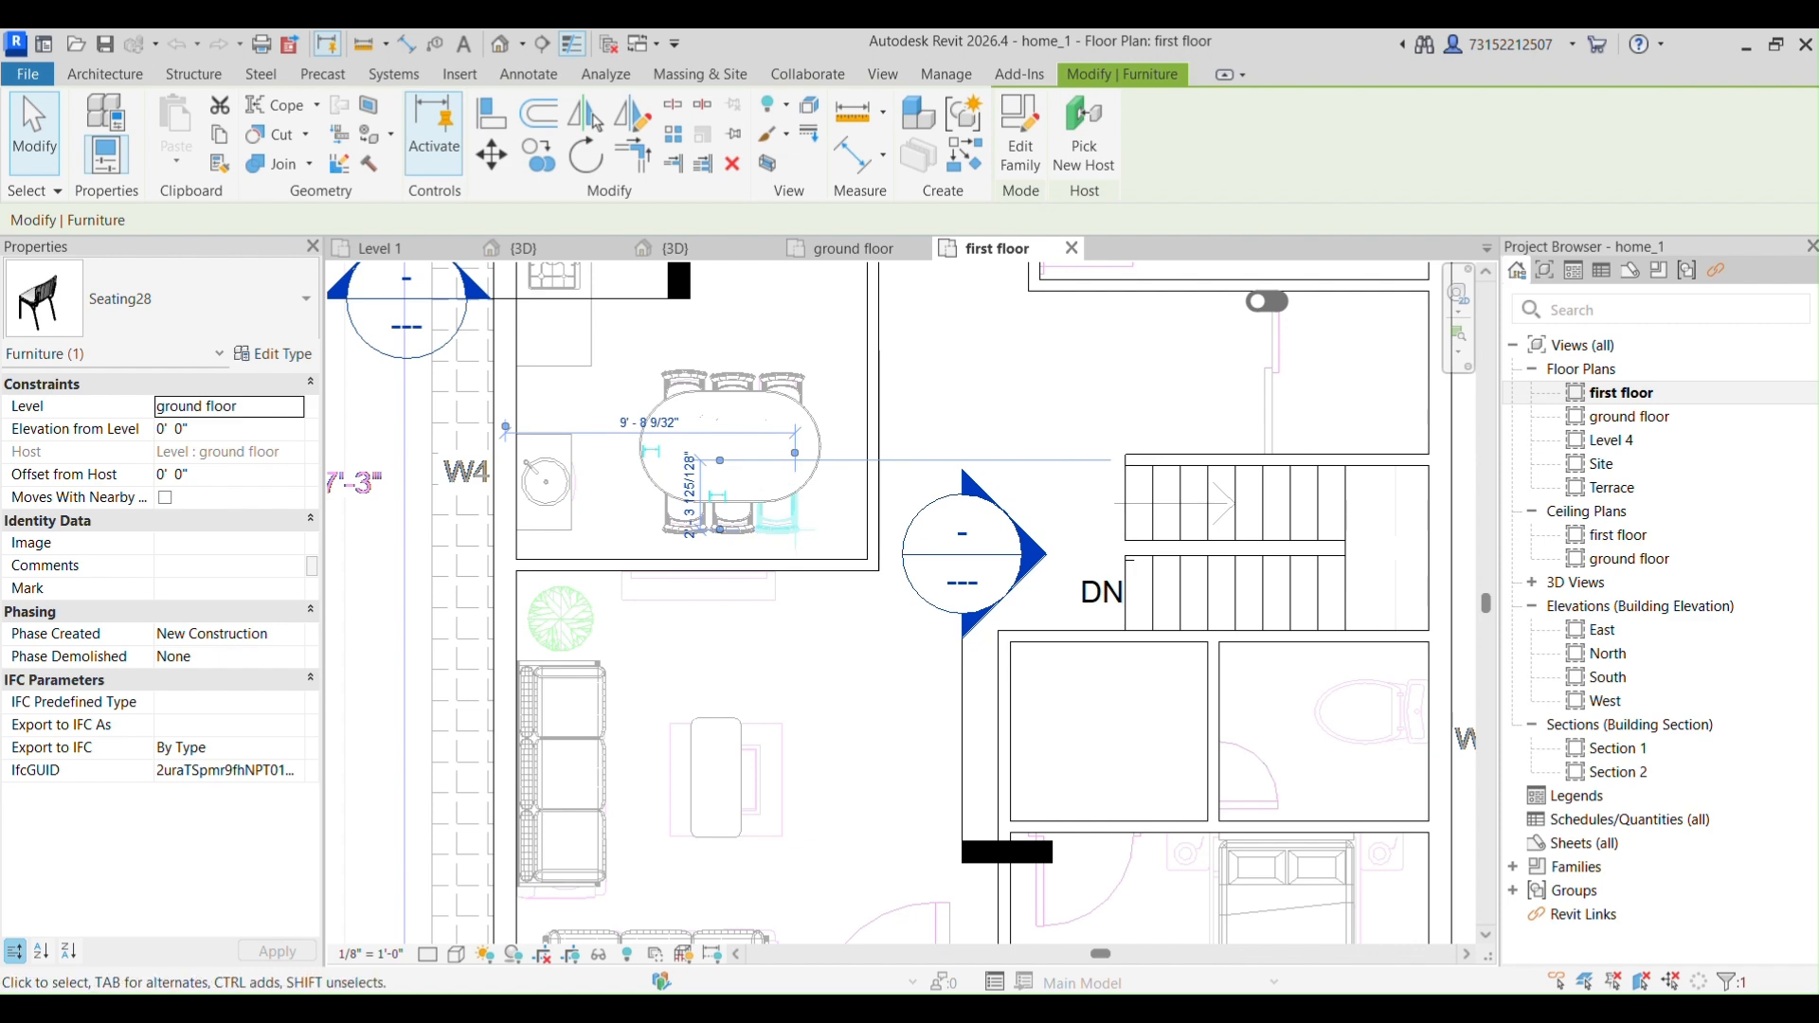
{"action": "key", "text": "Escape"}
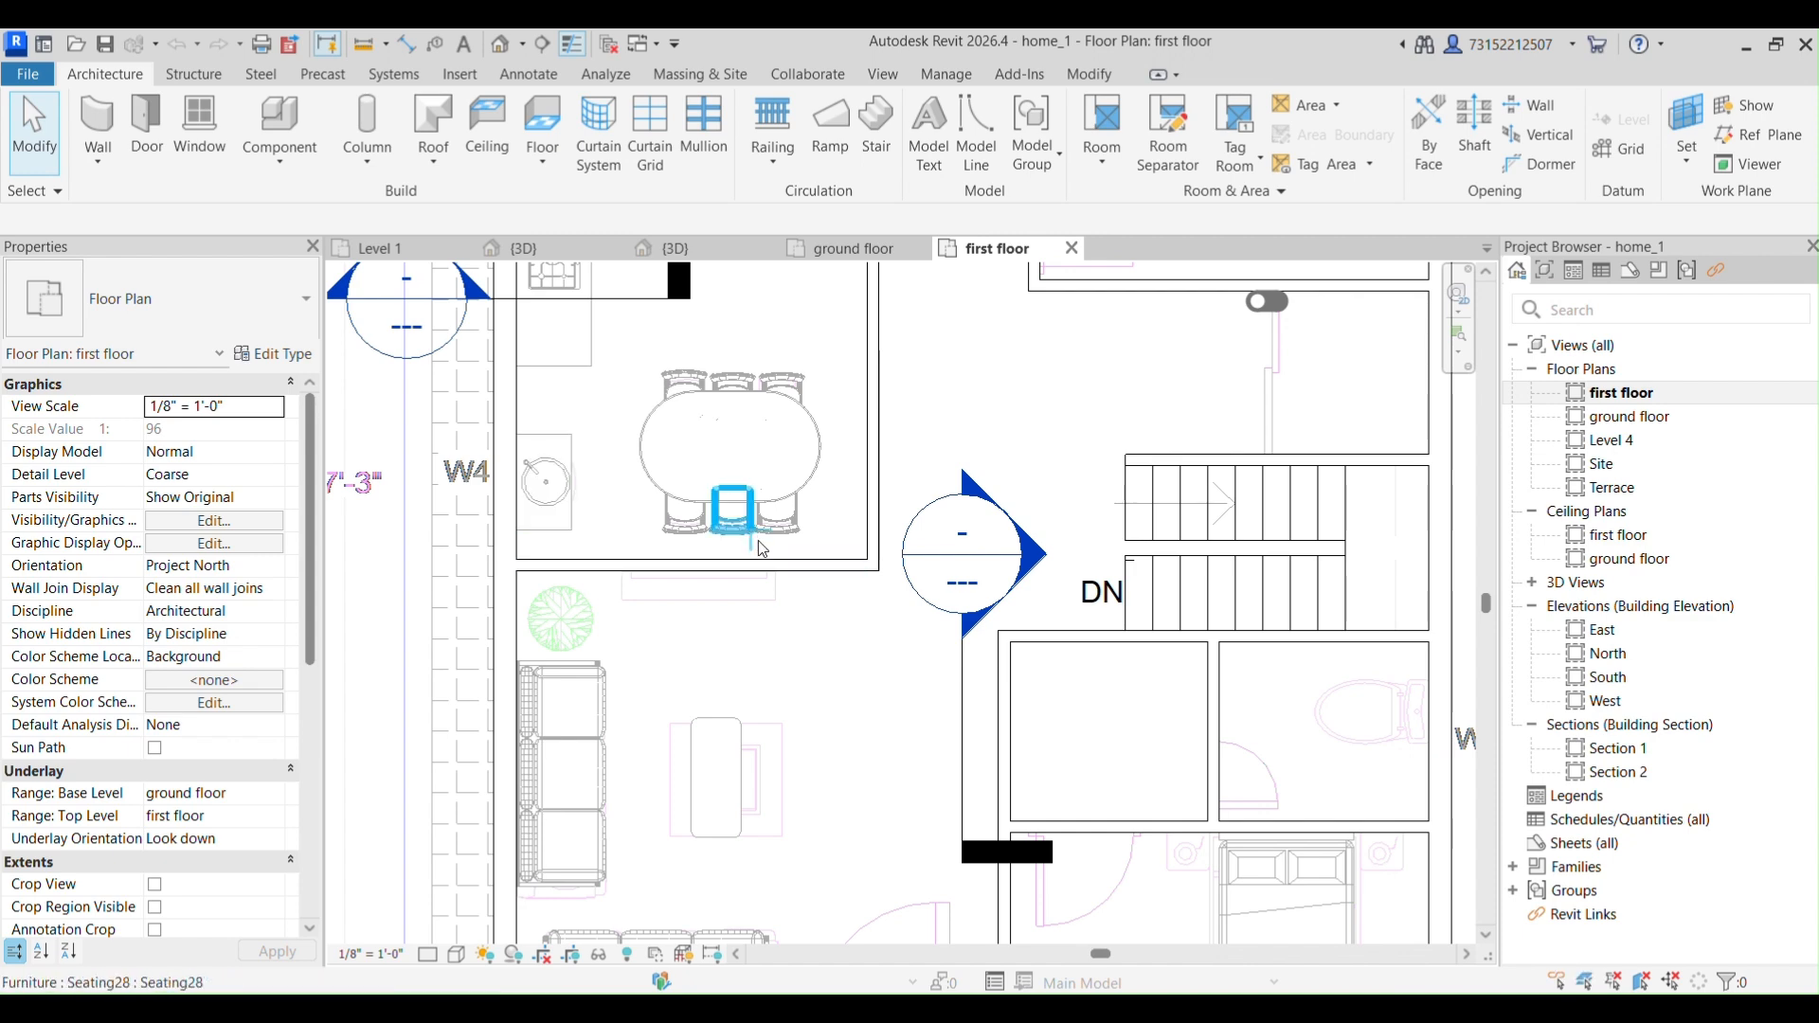
Select an underlay dining chair, the sink beside the table, and the imported drawing in turn, and clear the selection.
{"action": "left_click", "coordinate": [731, 516]}
{"action": "left_click", "coordinate": [533, 489]}
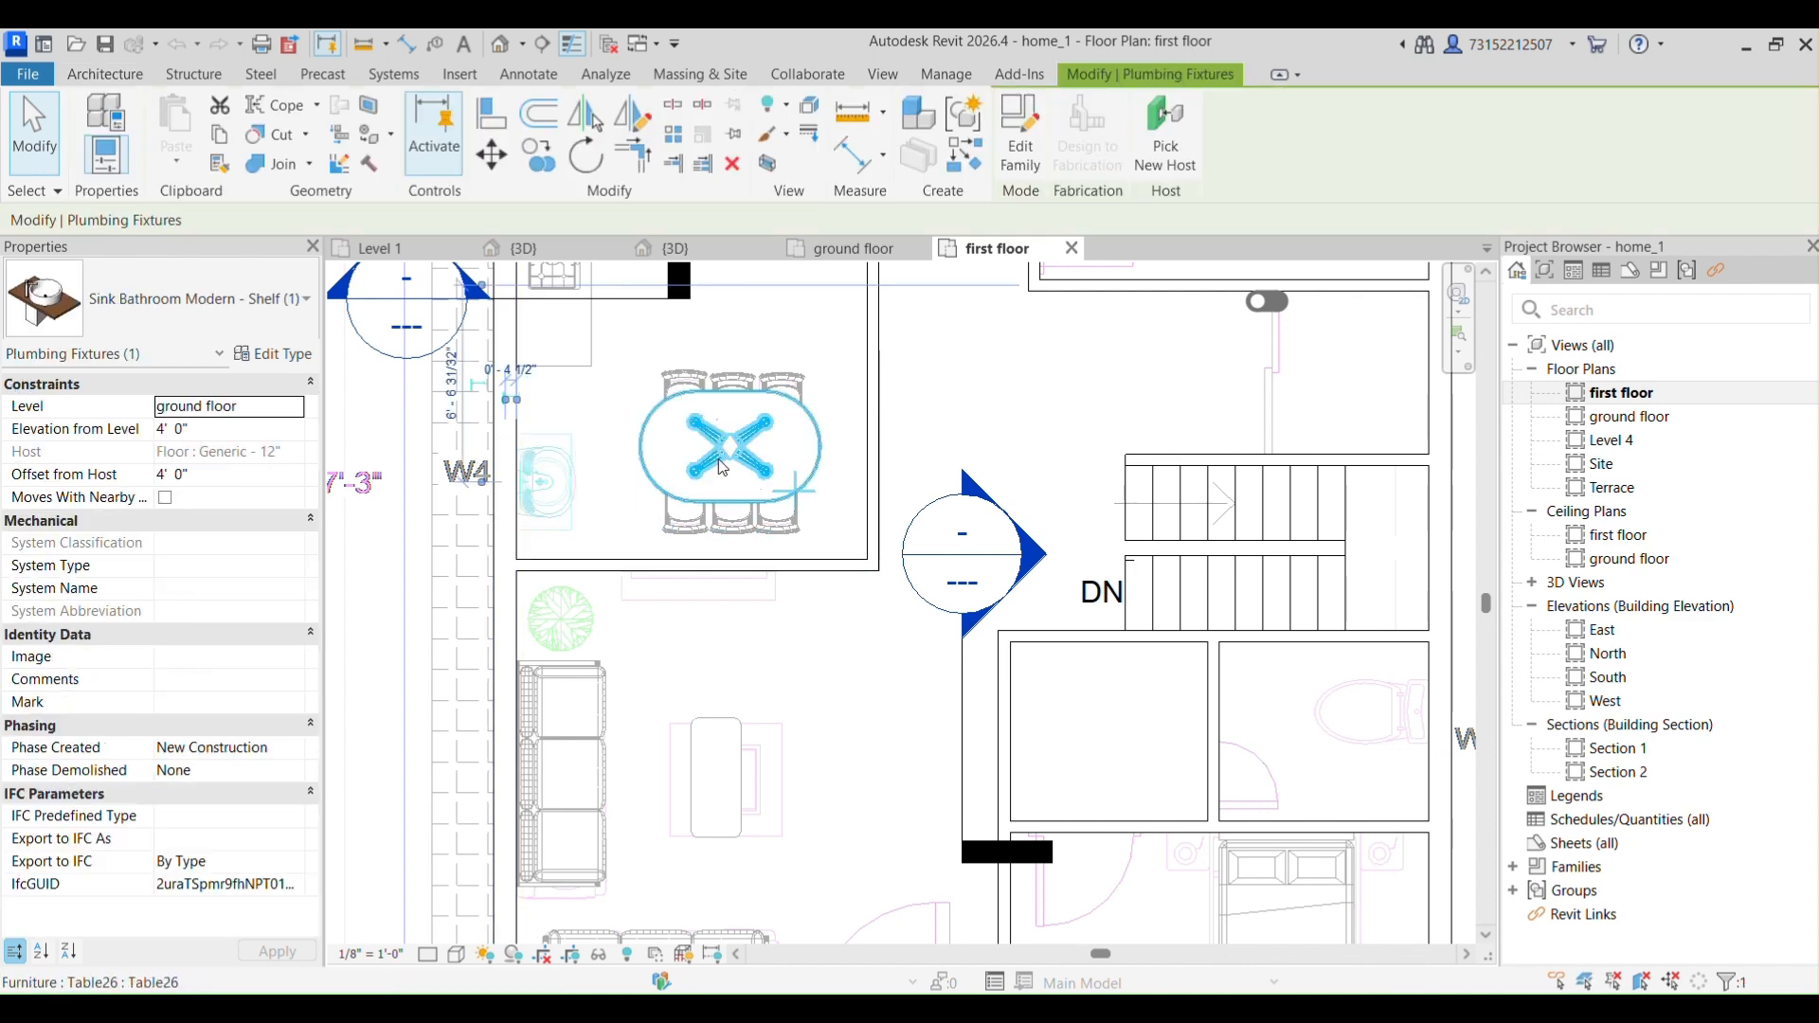
{"action": "left_click", "coordinate": [764, 651]}
{"action": "scroll", "coordinate": [807, 632], "scroll_direction": "down", "scroll_amount": 2}
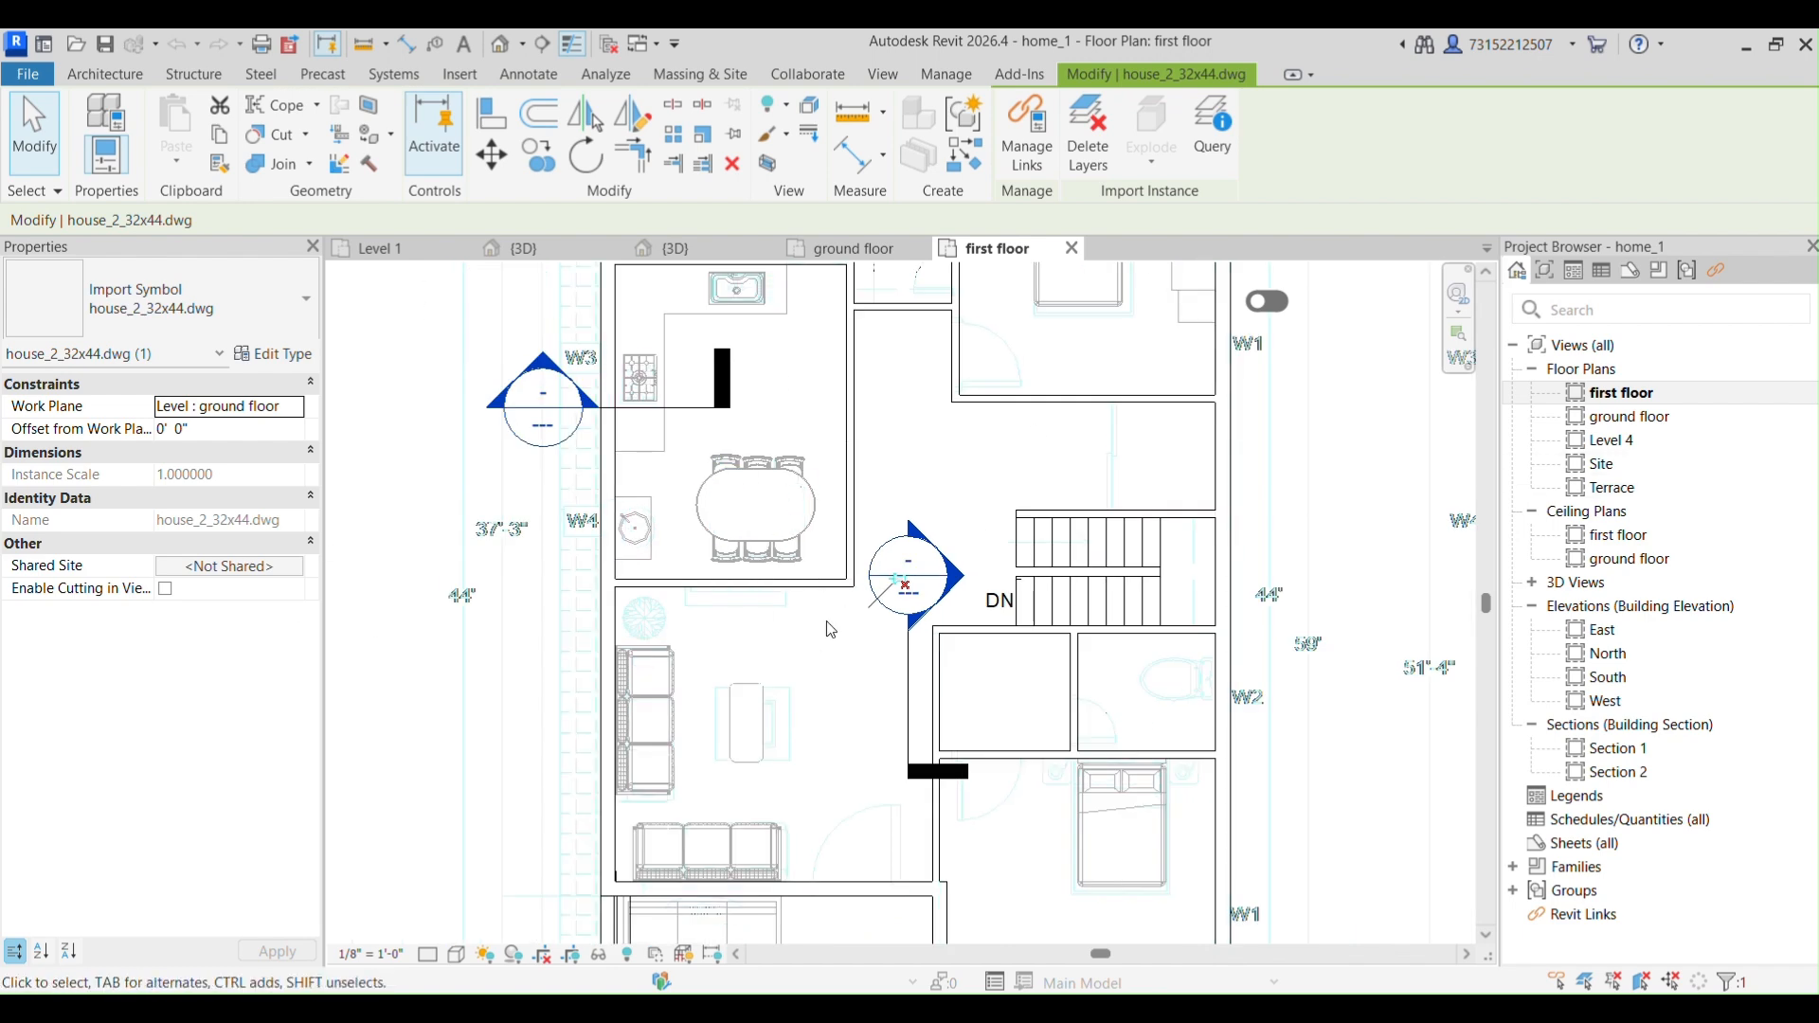
{"action": "scroll", "coordinate": [905, 578], "scroll_direction": "down", "scroll_amount": 1}
{"action": "scroll", "coordinate": [942, 551], "scroll_direction": "down", "scroll_amount": 1}
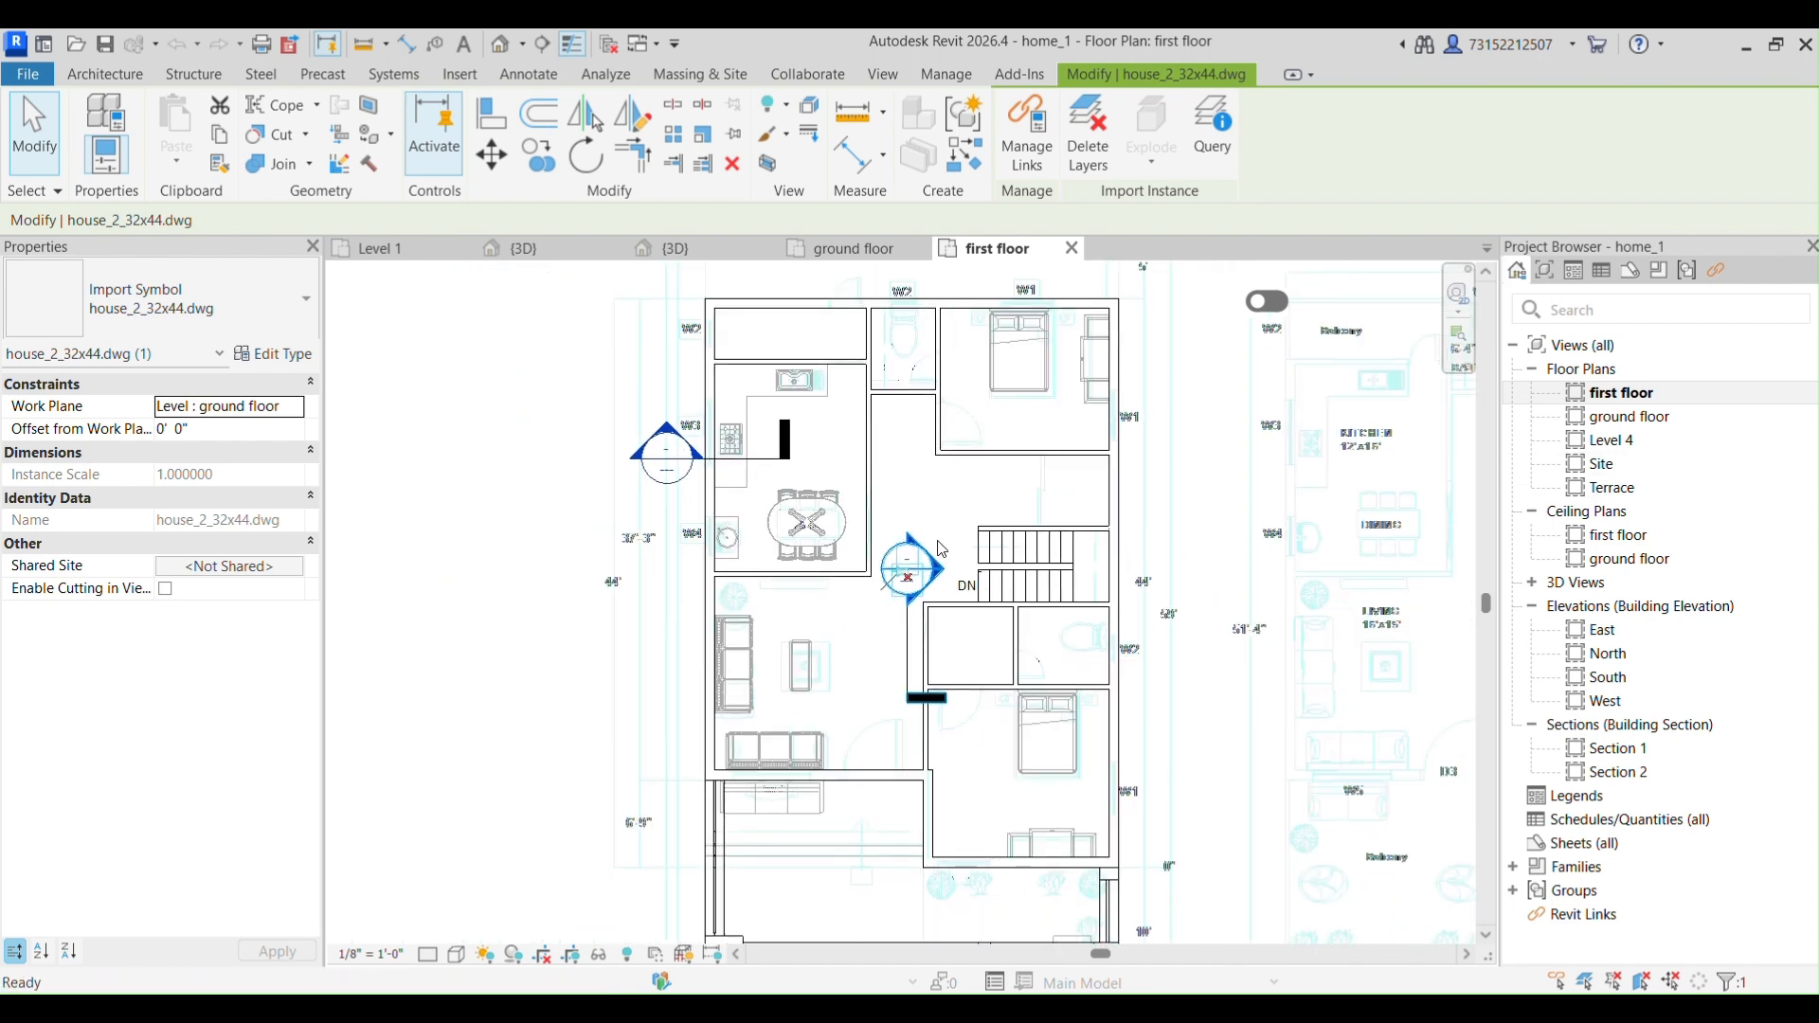
{"action": "left_click", "coordinate": [505, 502]}
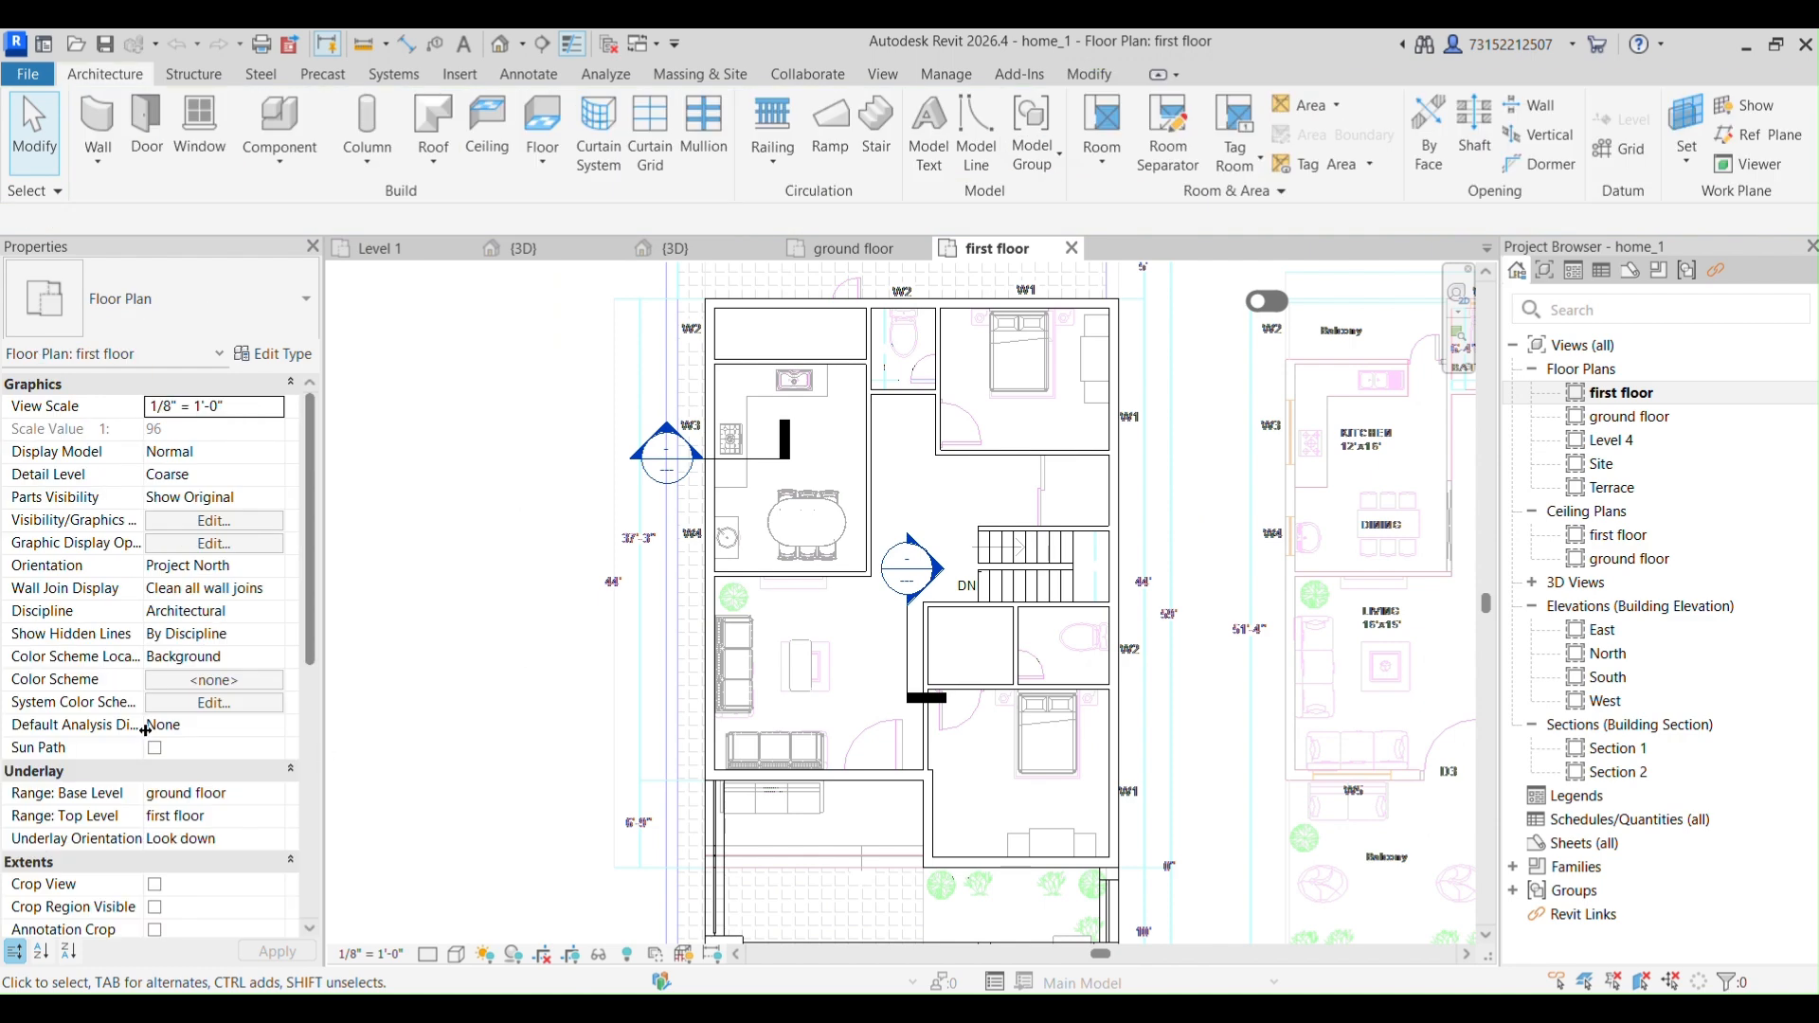
Set the first floor plan's underlay top level to Unbounded, and set it back to first floor.
{"action": "scroll", "coordinate": [145, 730], "scroll_direction": "down", "scroll_amount": 2}
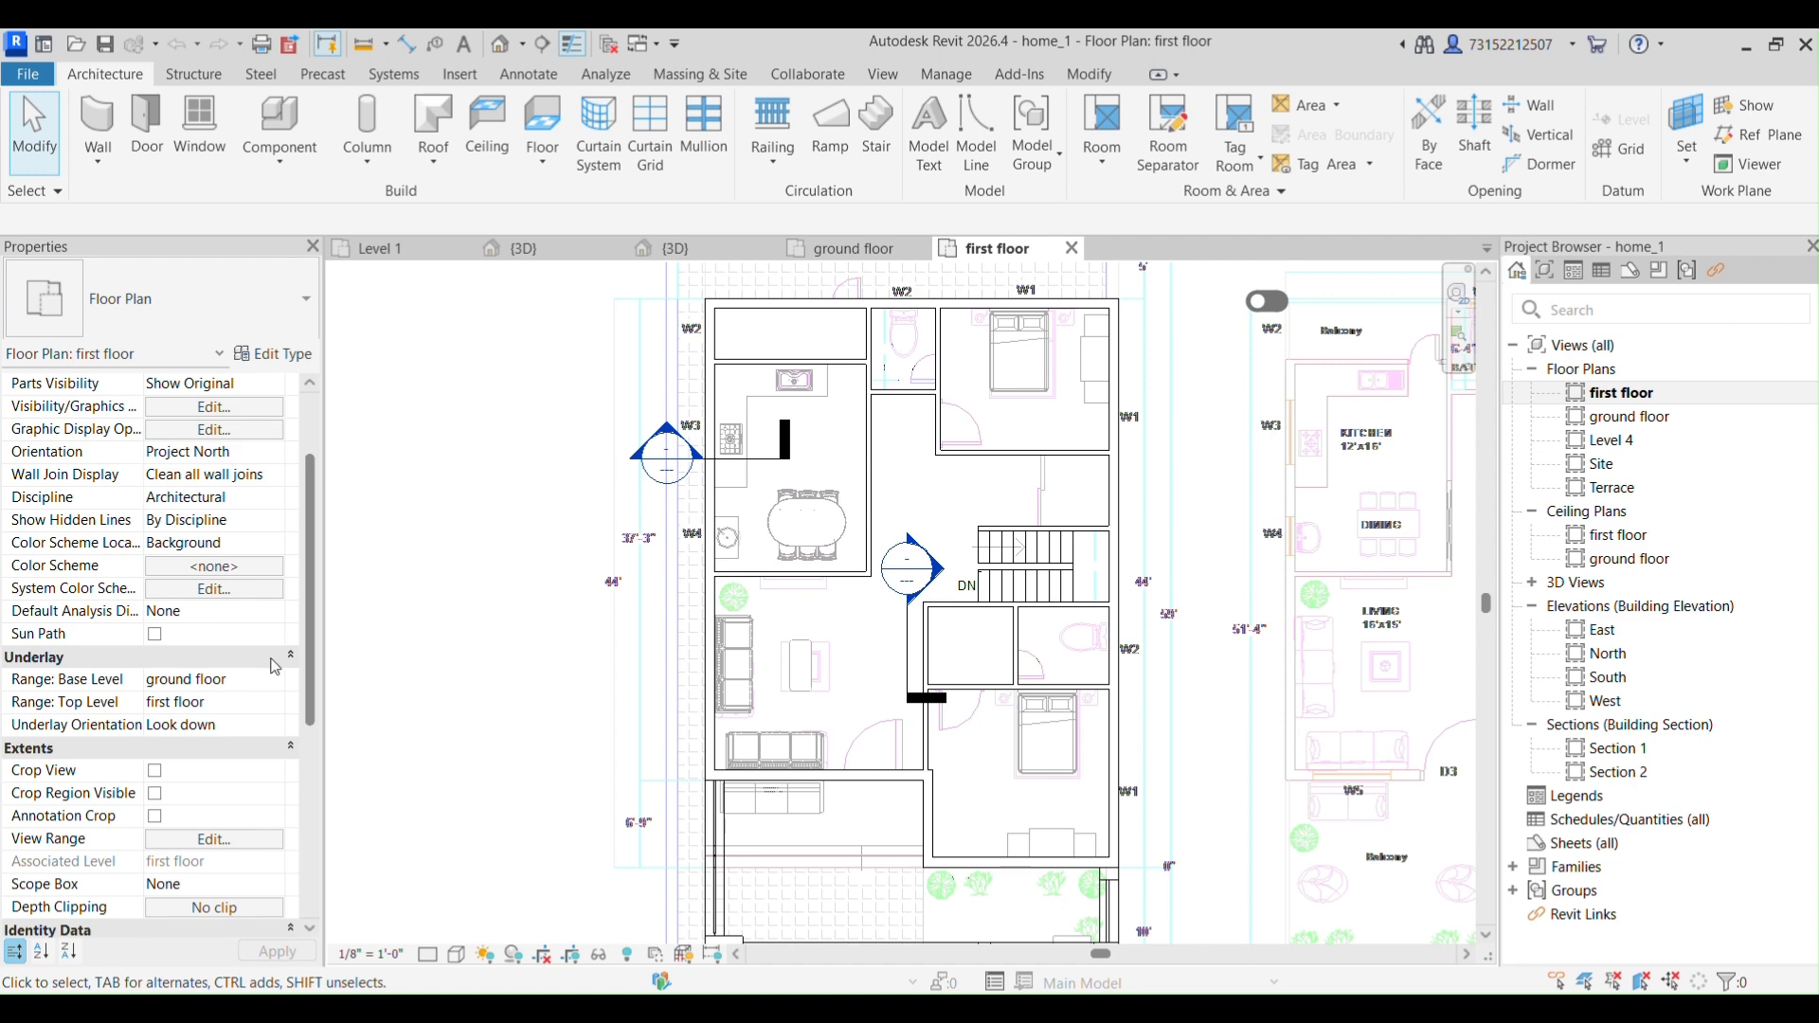
{"action": "left_click", "coordinate": [283, 711]}
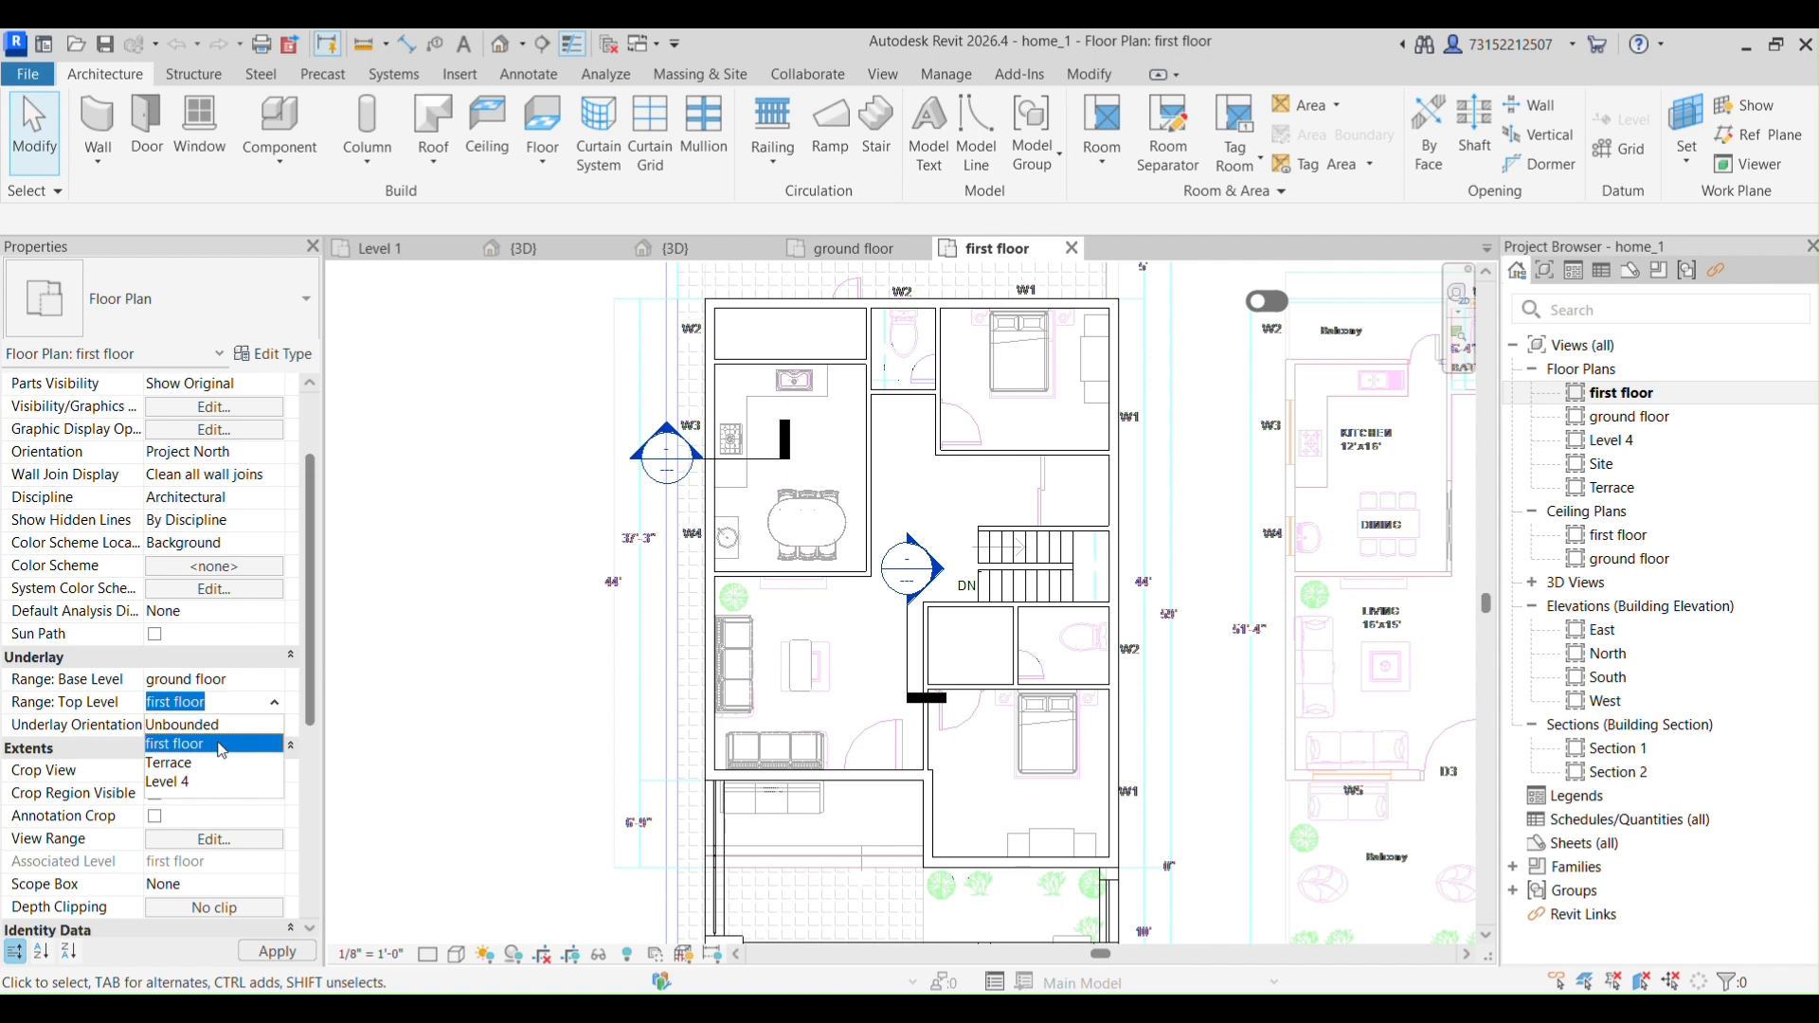
{"action": "left_click", "coordinate": [180, 724]}
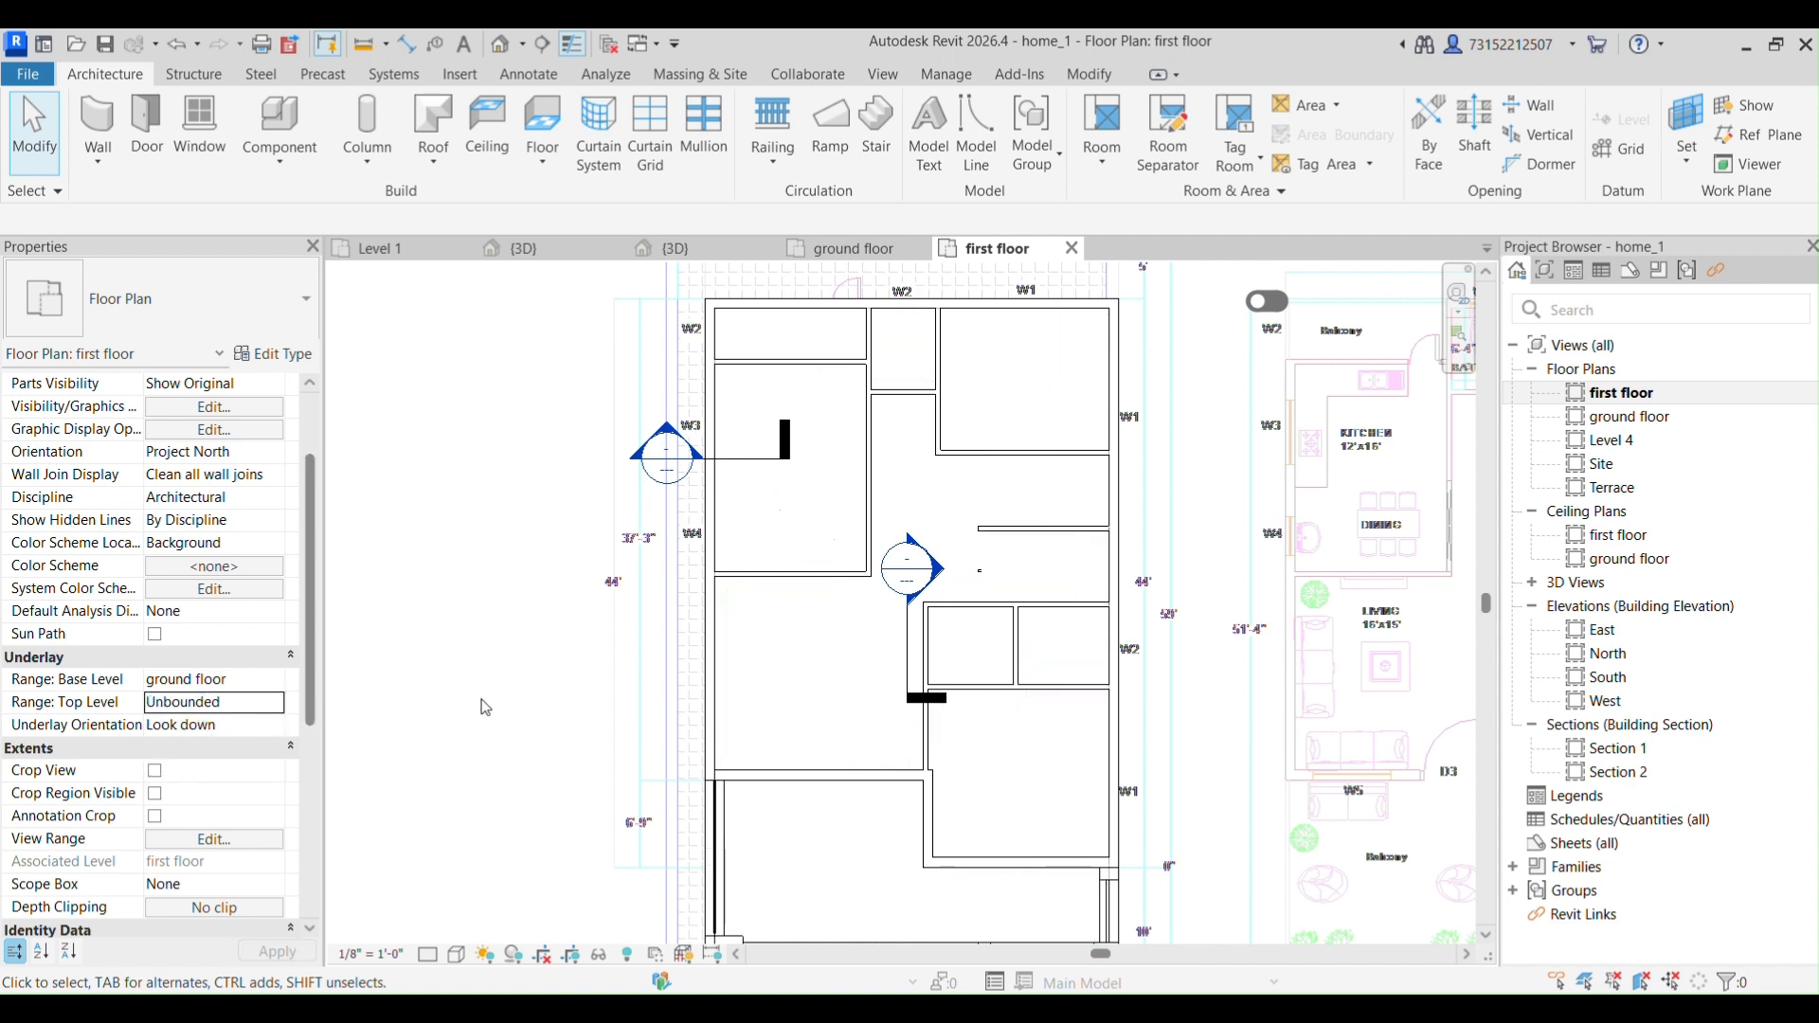
{"action": "scroll", "coordinate": [740, 474], "scroll_direction": "down", "scroll_amount": 2}
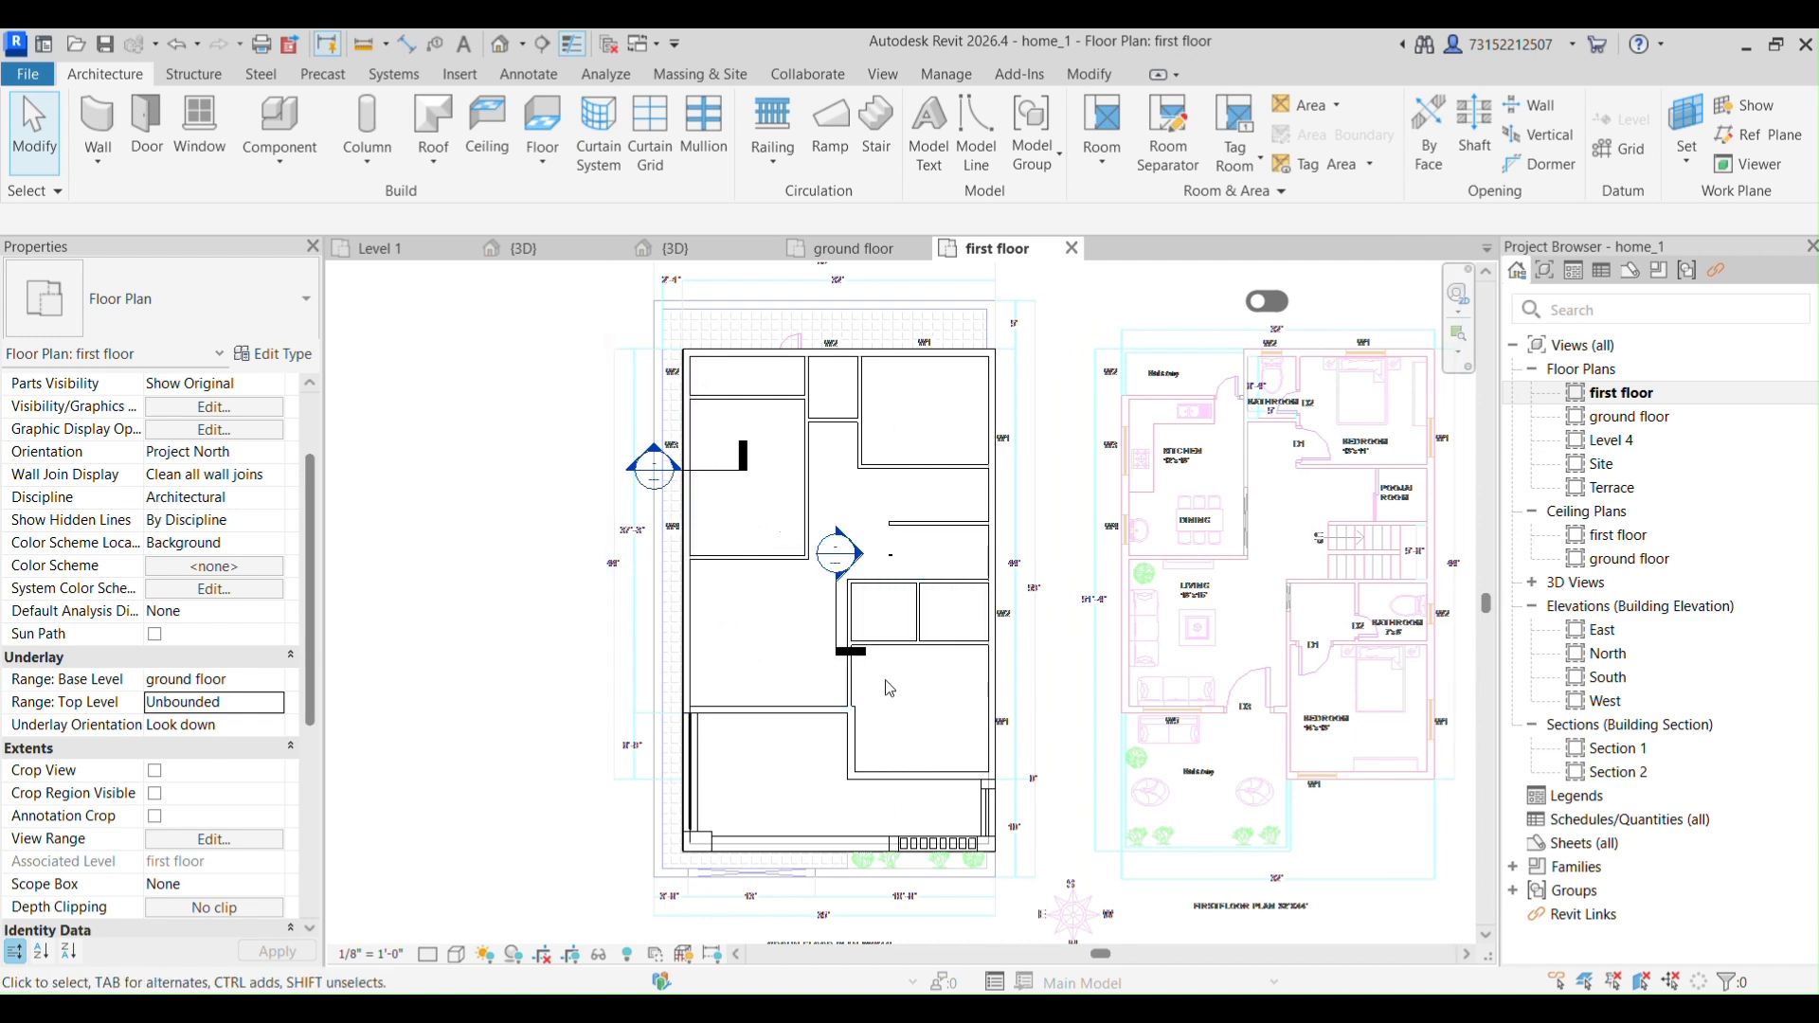
{"action": "left_click", "coordinate": [275, 702]}
{"action": "left_click", "coordinate": [248, 753]}
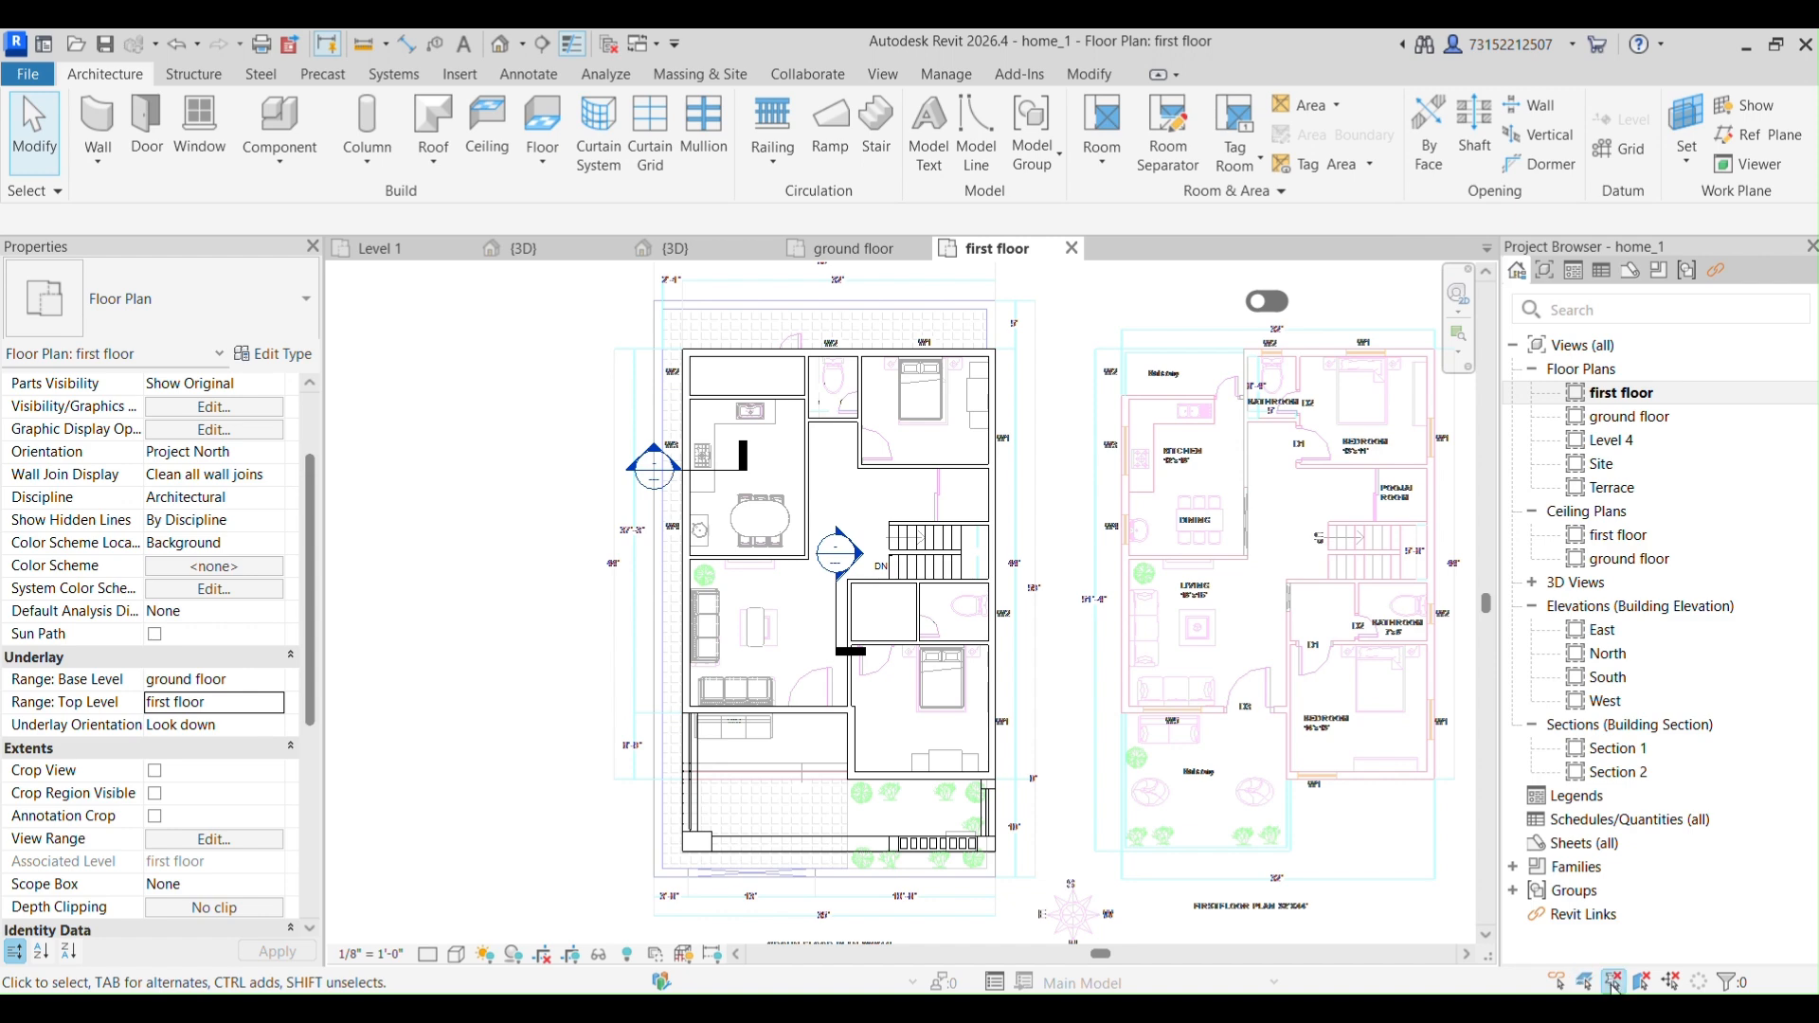
Move the imported house_2_32x44.dwg drawing away from the house walls in the first floor plan, and undo the move.
{"action": "scroll", "coordinate": [791, 775], "scroll_direction": "down", "scroll_amount": 2}
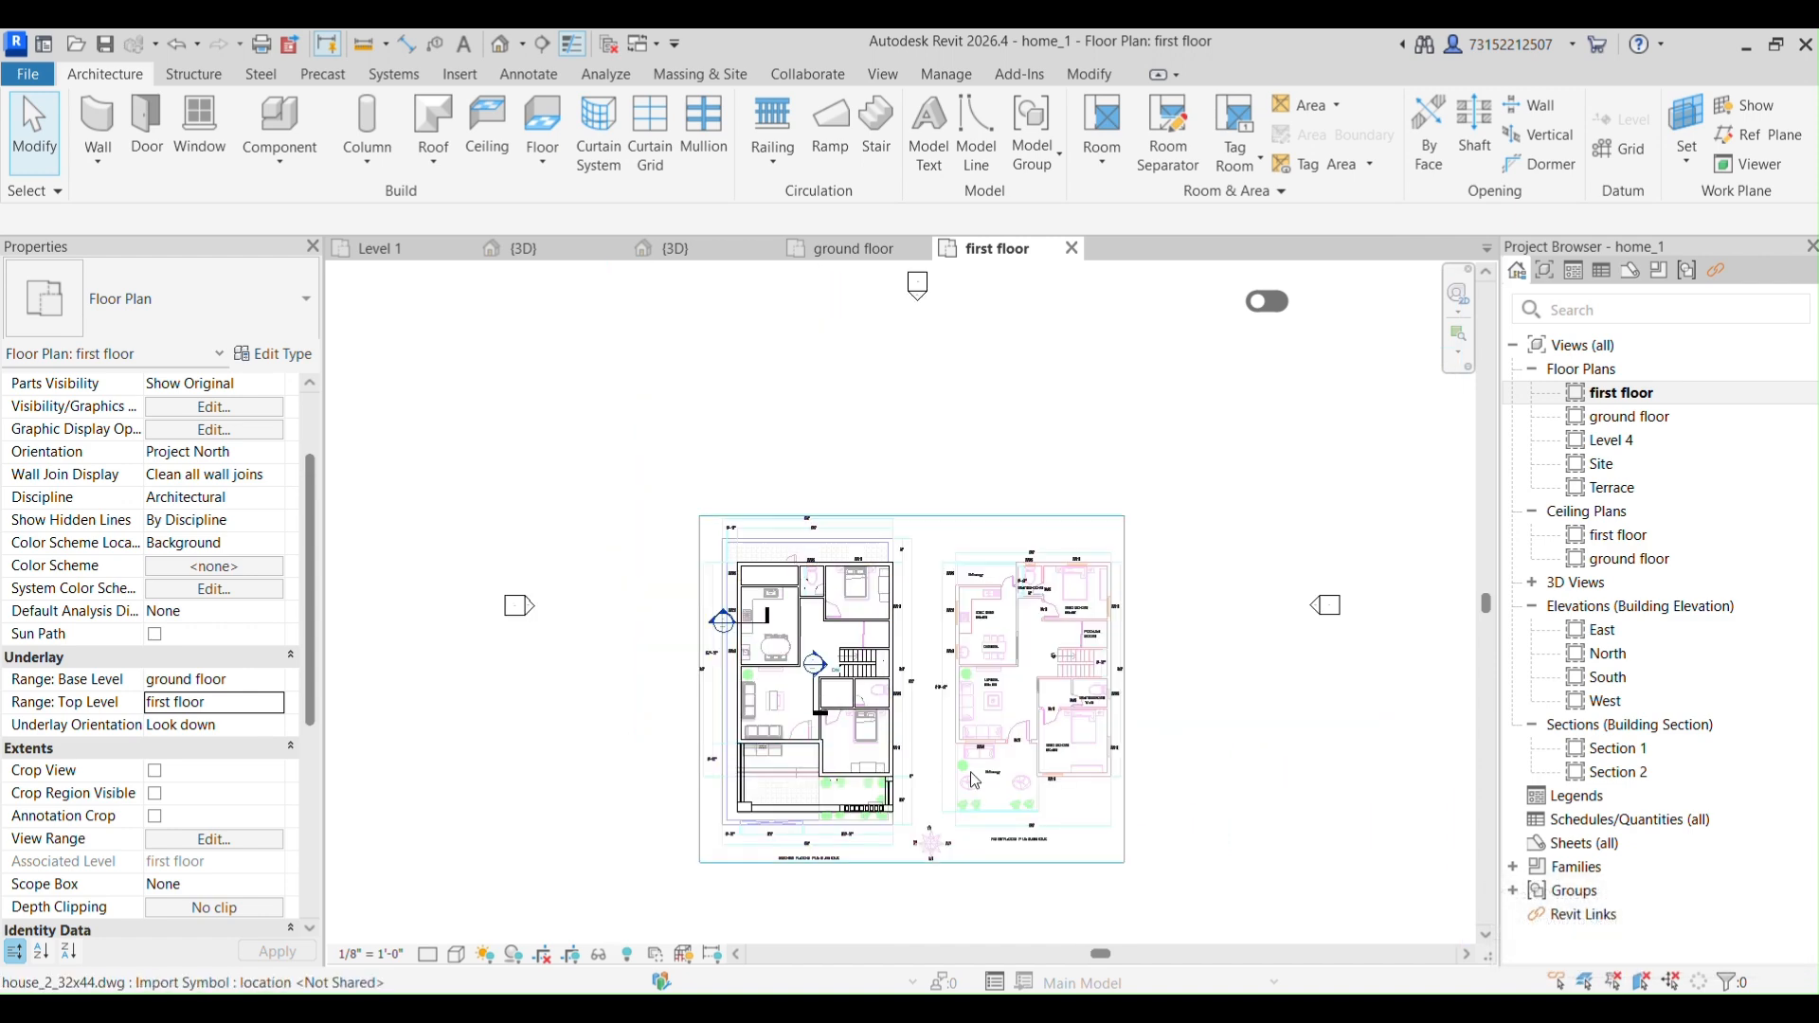
{"action": "left_click", "coordinate": [975, 781]}
{"action": "left_click_drag", "start_coordinate": [975, 781], "coordinate": [1157, 584]}
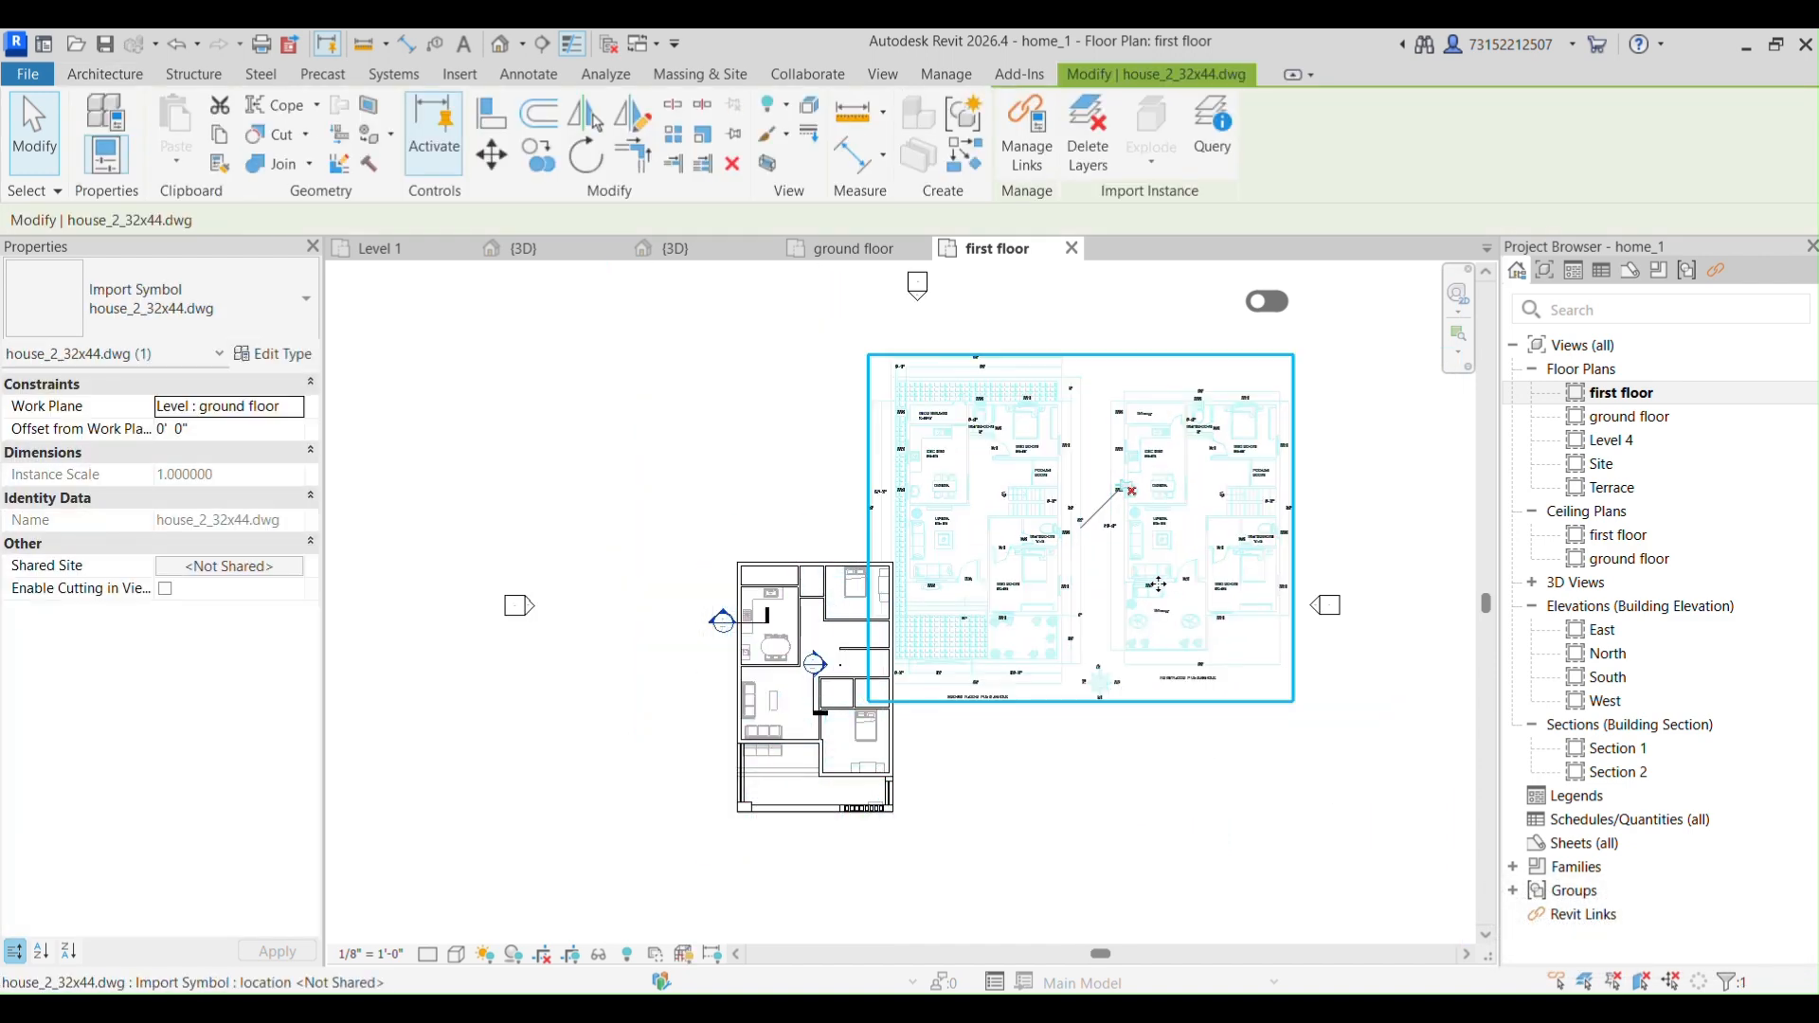
{"action": "key", "text": "ctrl+z"}
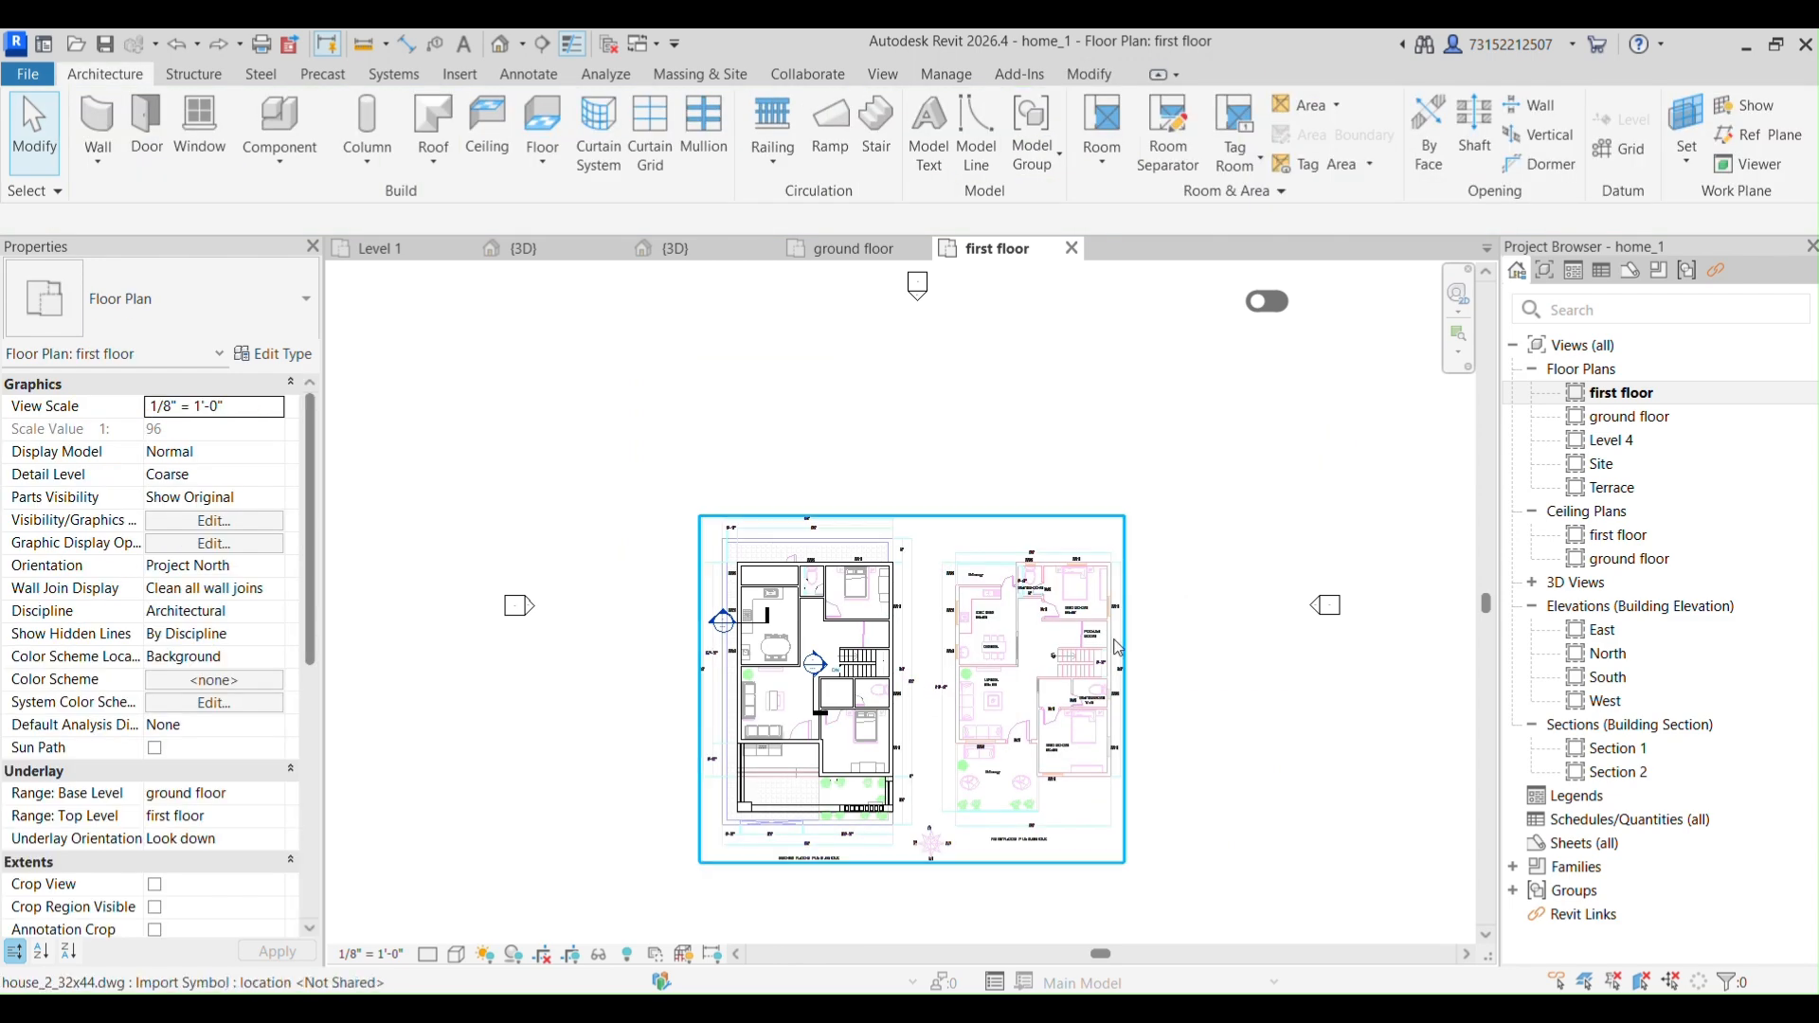
Select the imported house_2_32x44.dwg drawing twice to examine how it can be picked, clearing the selection each time.
{"action": "left_click", "coordinate": [1067, 712]}
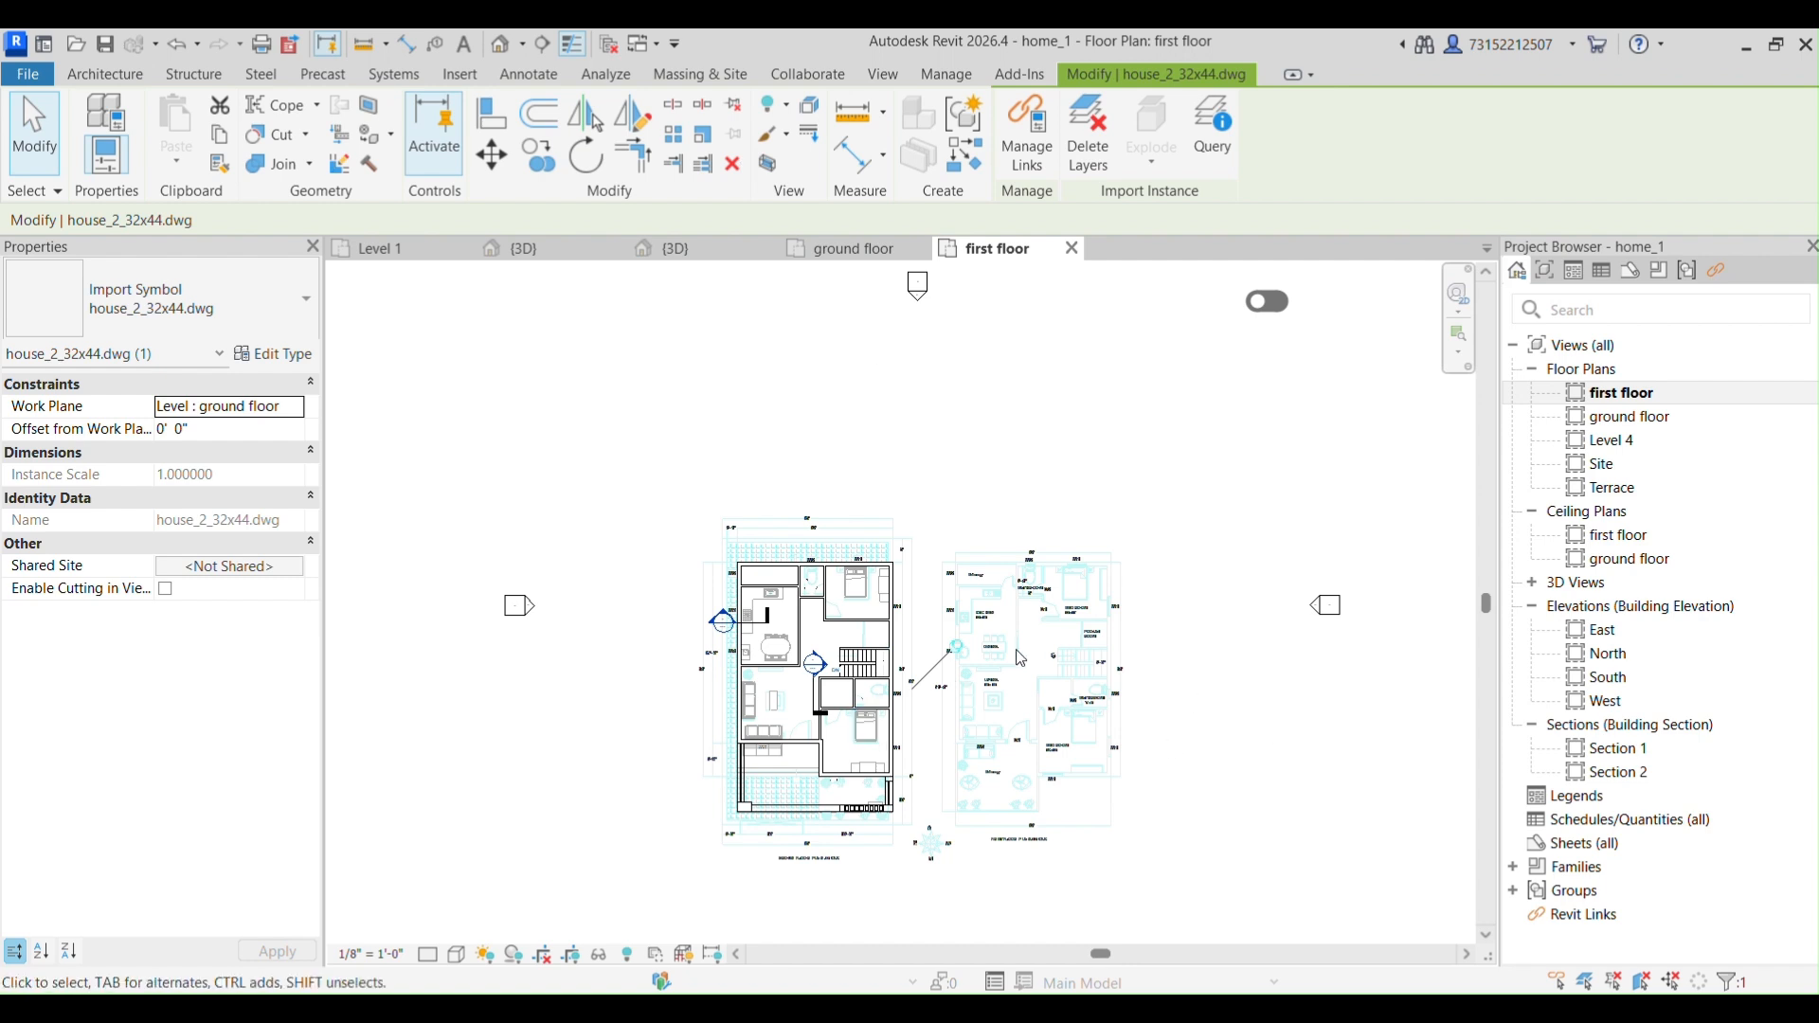
{"action": "key", "text": "Escape"}
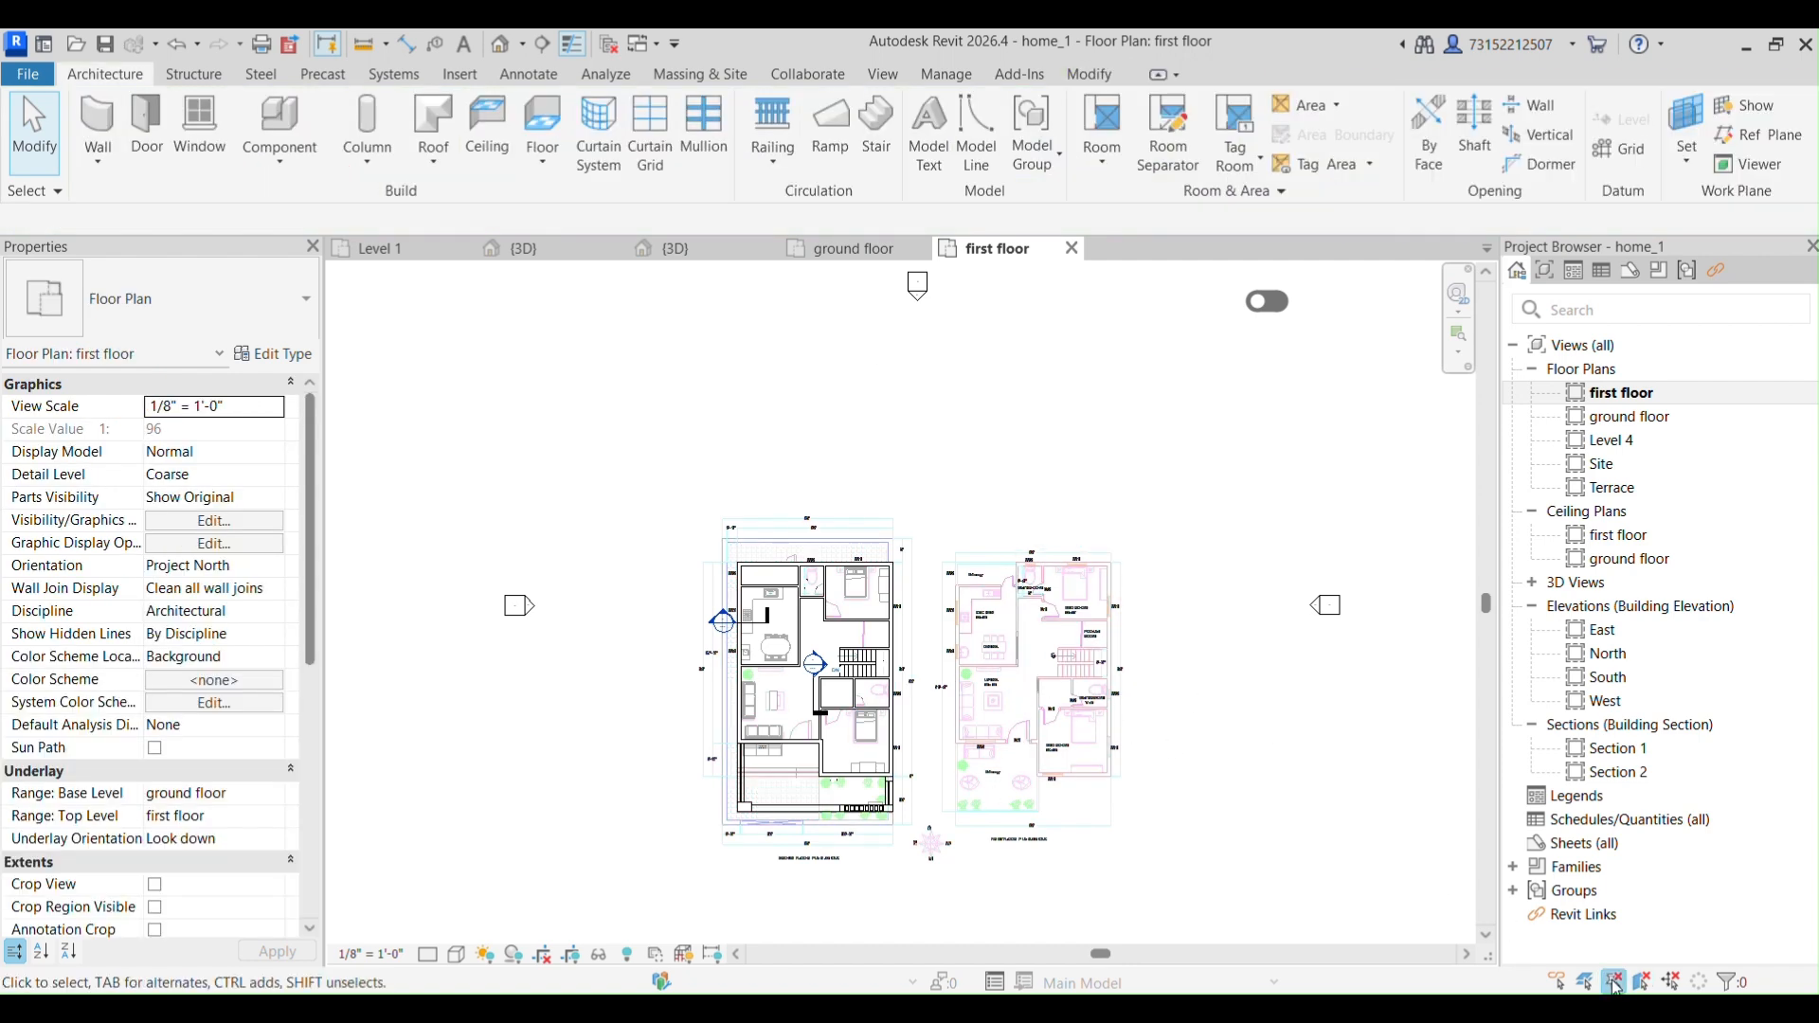
{"action": "left_click", "coordinate": [1018, 840]}
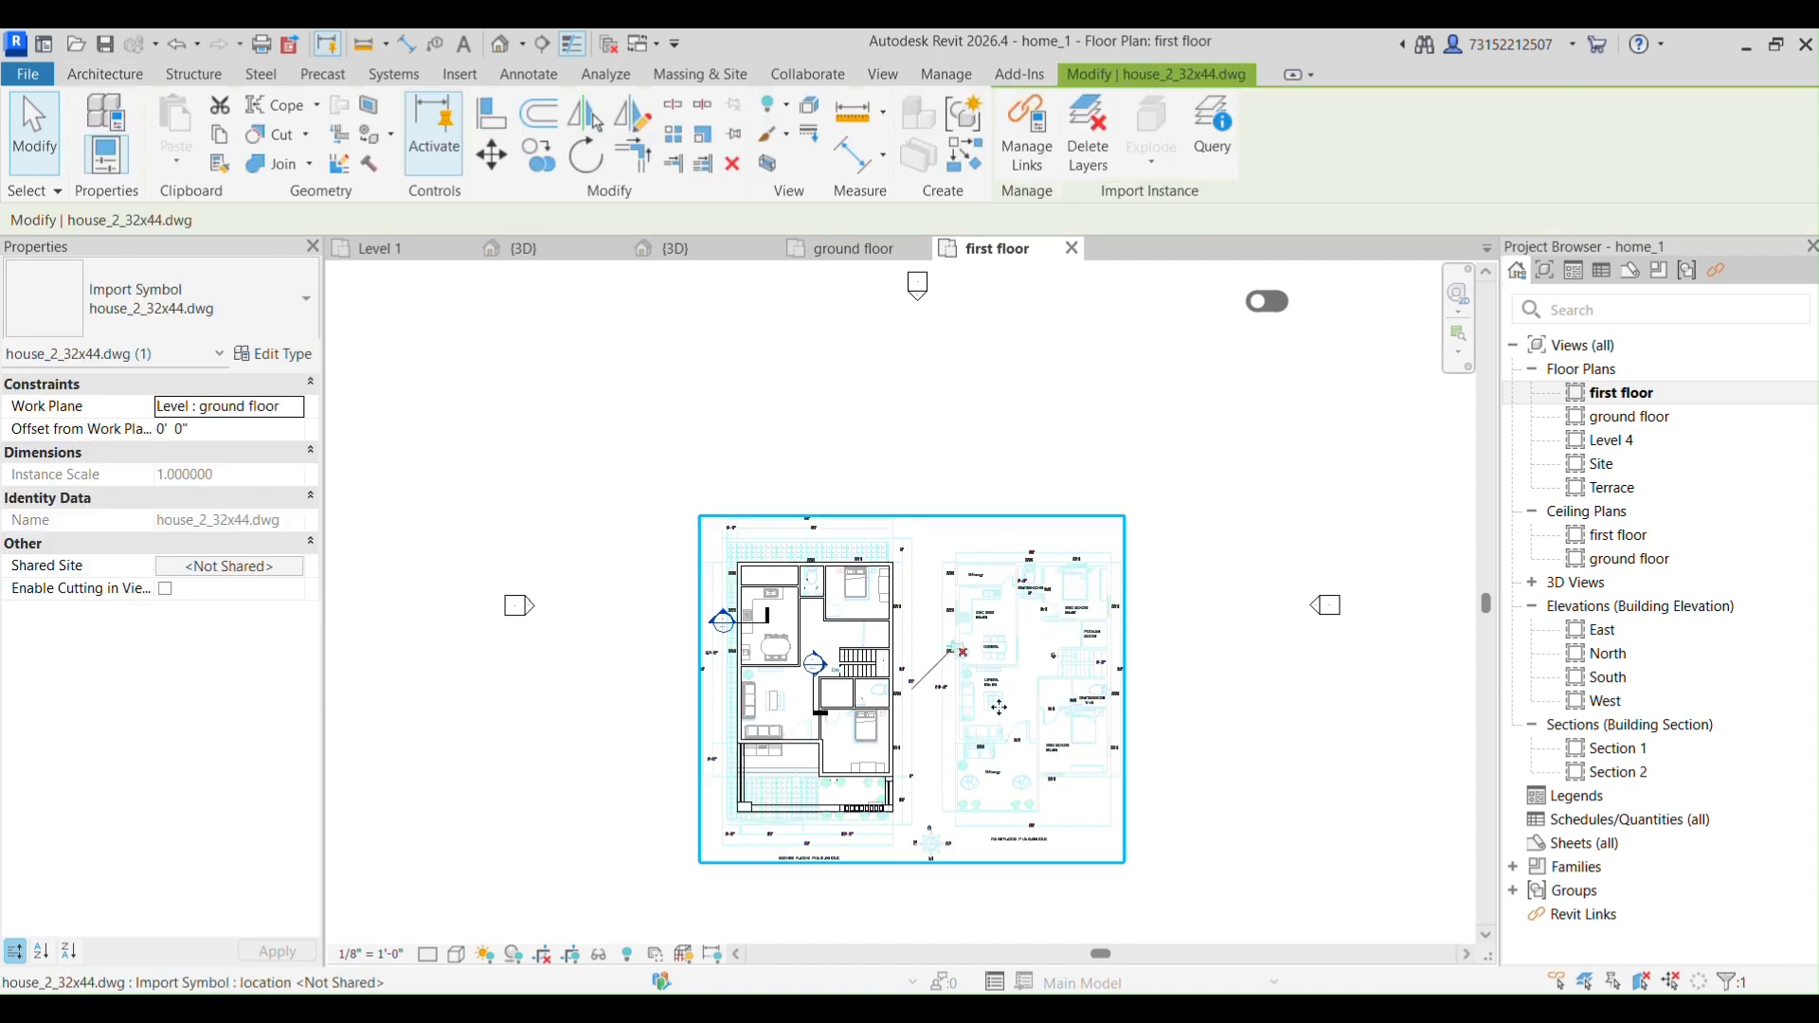
{"action": "left_click", "coordinate": [1384, 873]}
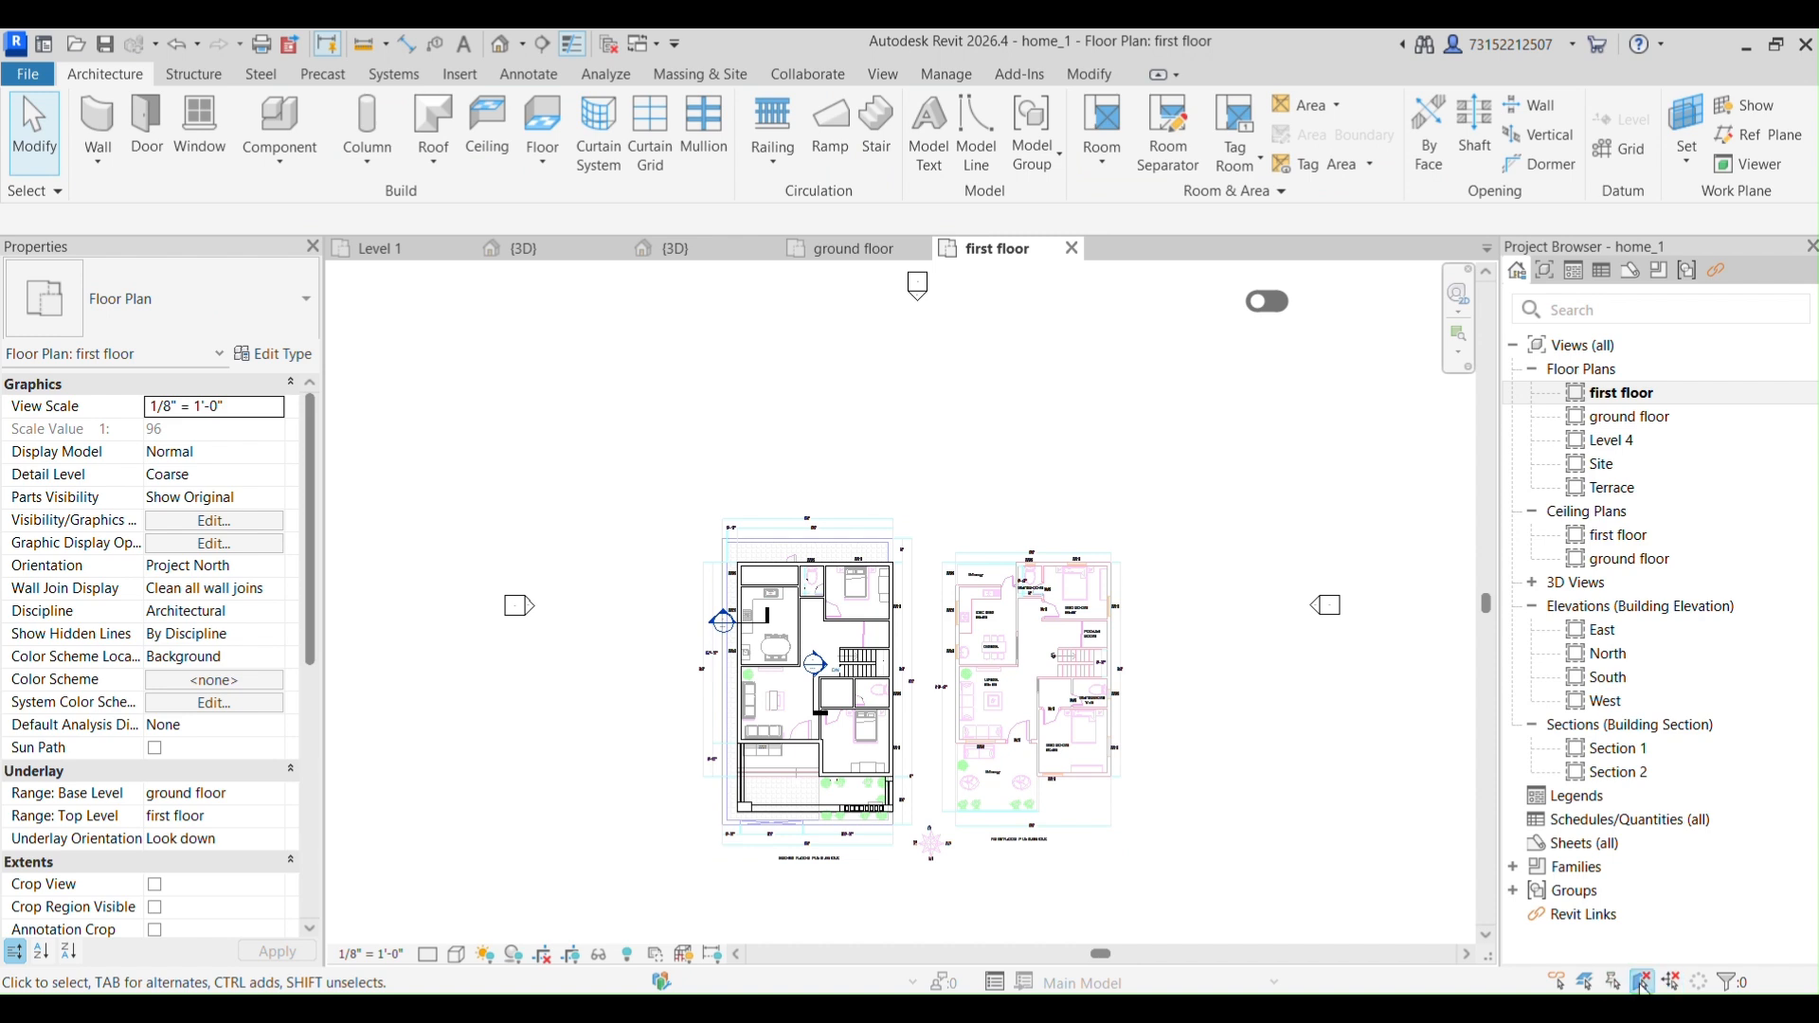
Create a rectangular Generic - 12" architectural floor, about 28' deep and 1568 SF in area, in the empty space east of the imported drawing.
{"action": "scroll", "coordinate": [985, 723], "scroll_direction": "down", "scroll_amount": 1}
{"action": "scroll", "coordinate": [981, 714], "scroll_direction": "down", "scroll_amount": 1}
{"action": "mouse_move", "coordinate": [981, 714]}
{"action": "middle_mouse_down"}
{"action": "mouse_move", "coordinate": [736, 669]}
{"action": "mouse_move", "coordinate": [688, 603]}
{"action": "middle_mouse_up"}
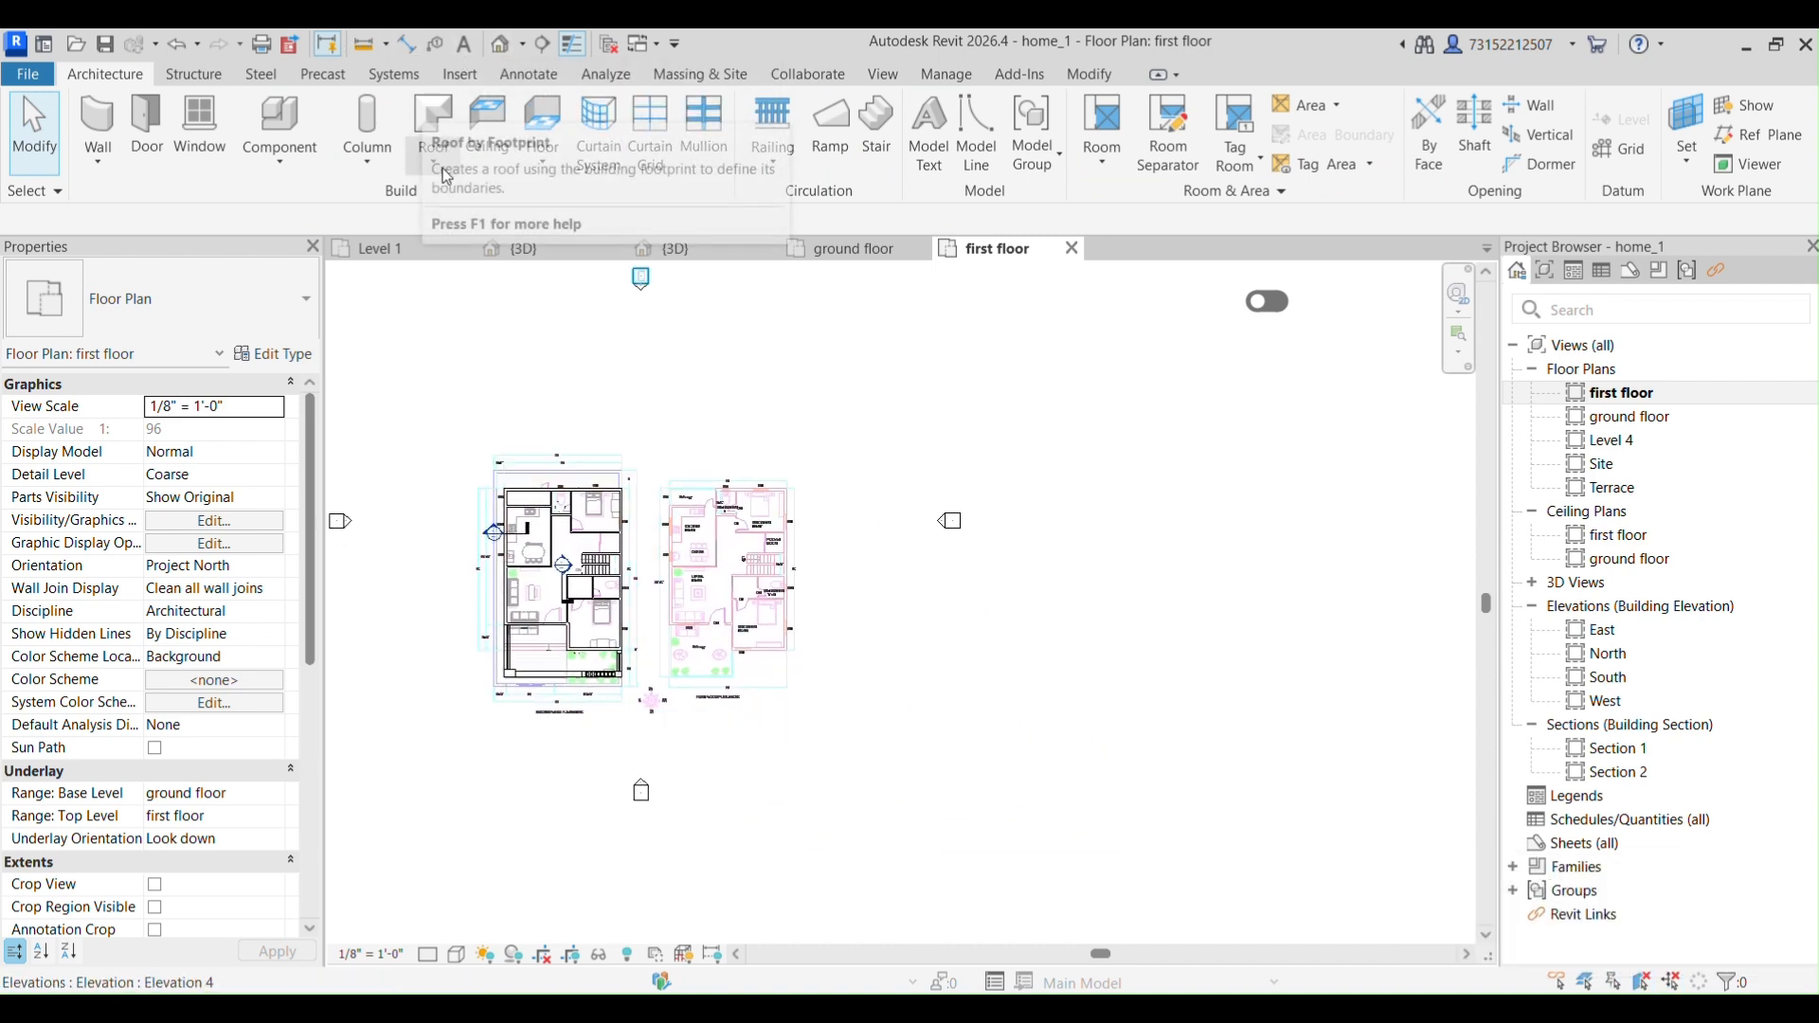
{"action": "left_click", "coordinate": [531, 163]}
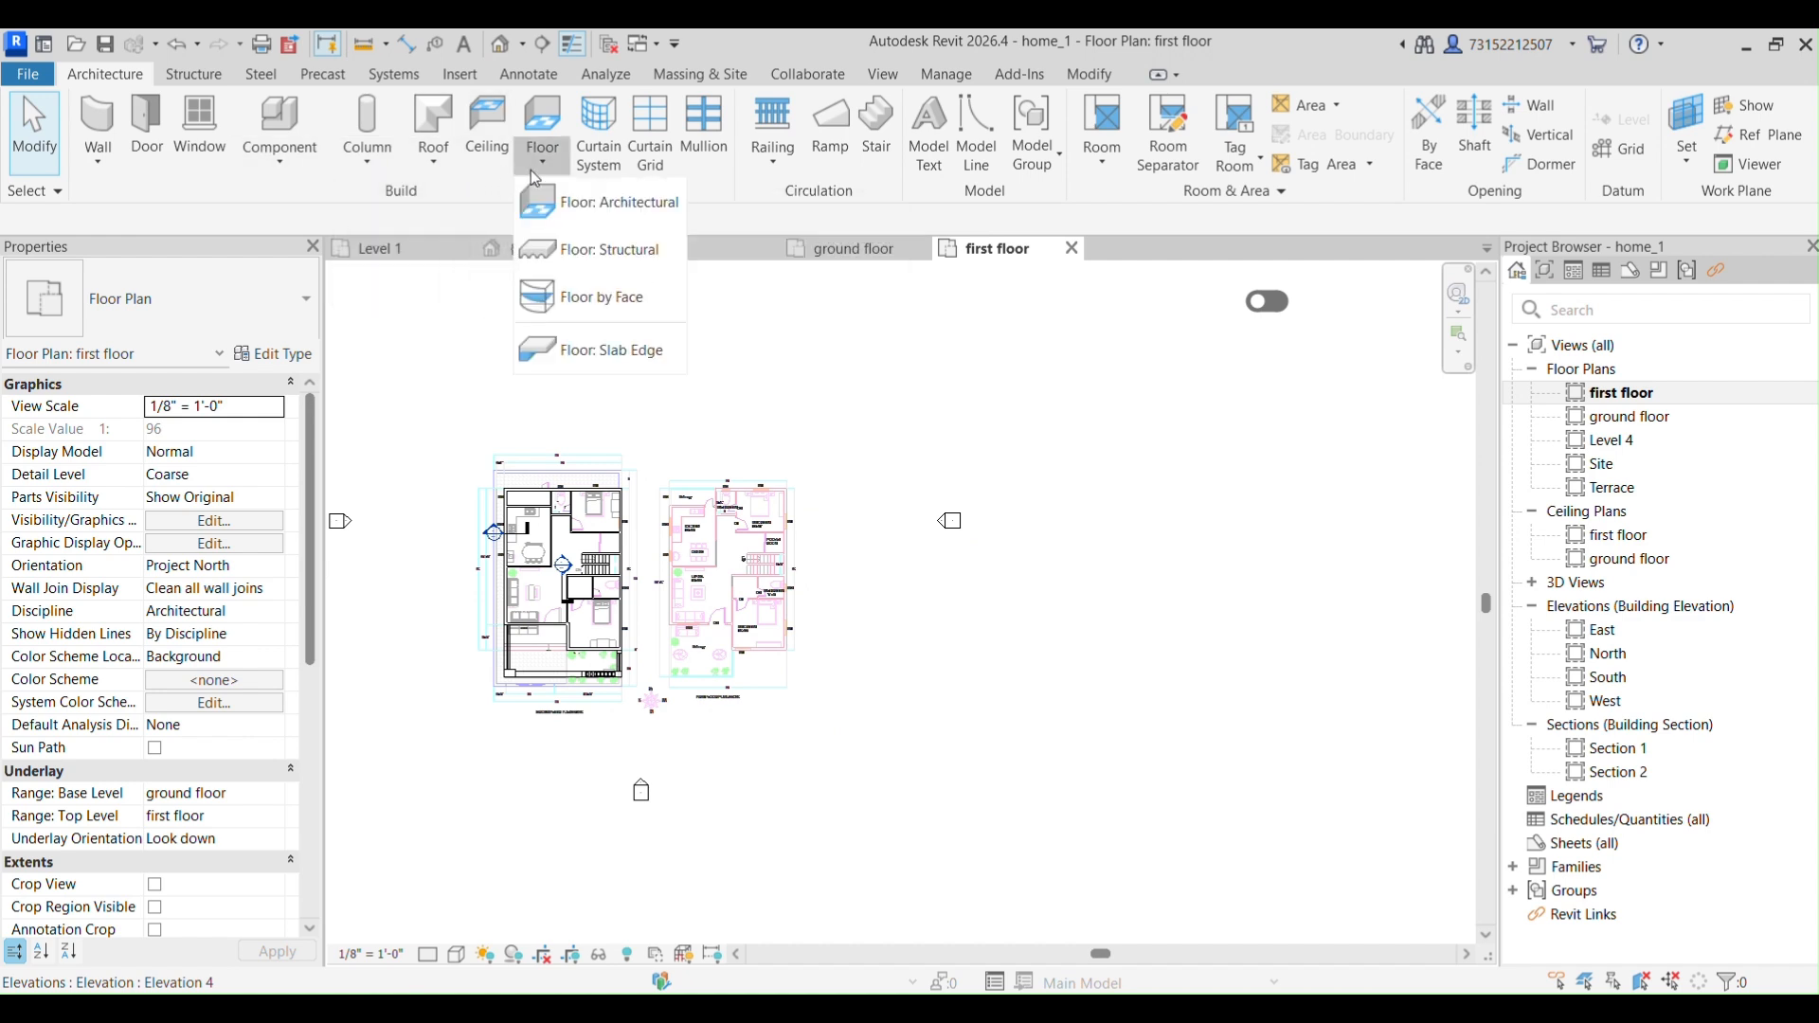
{"action": "left_click", "coordinate": [602, 201]}
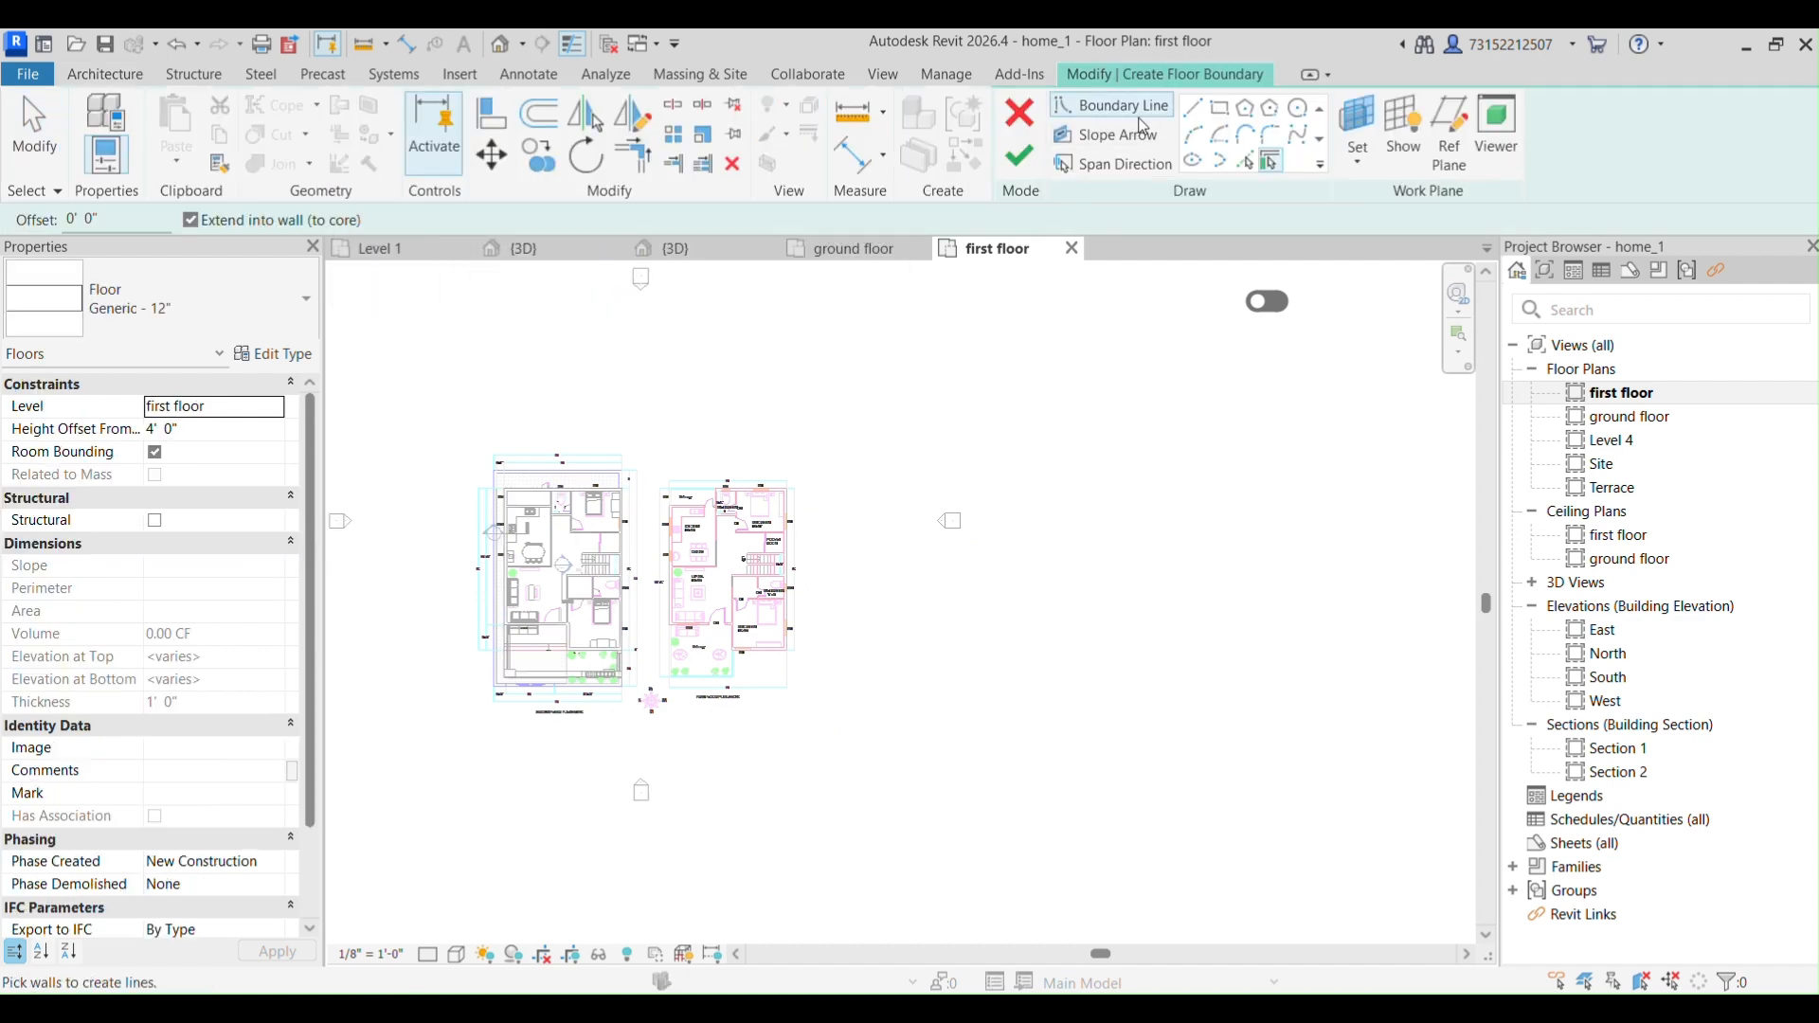
{"action": "left_click", "coordinate": [1231, 112]}
{"action": "left_click", "coordinate": [890, 606]}
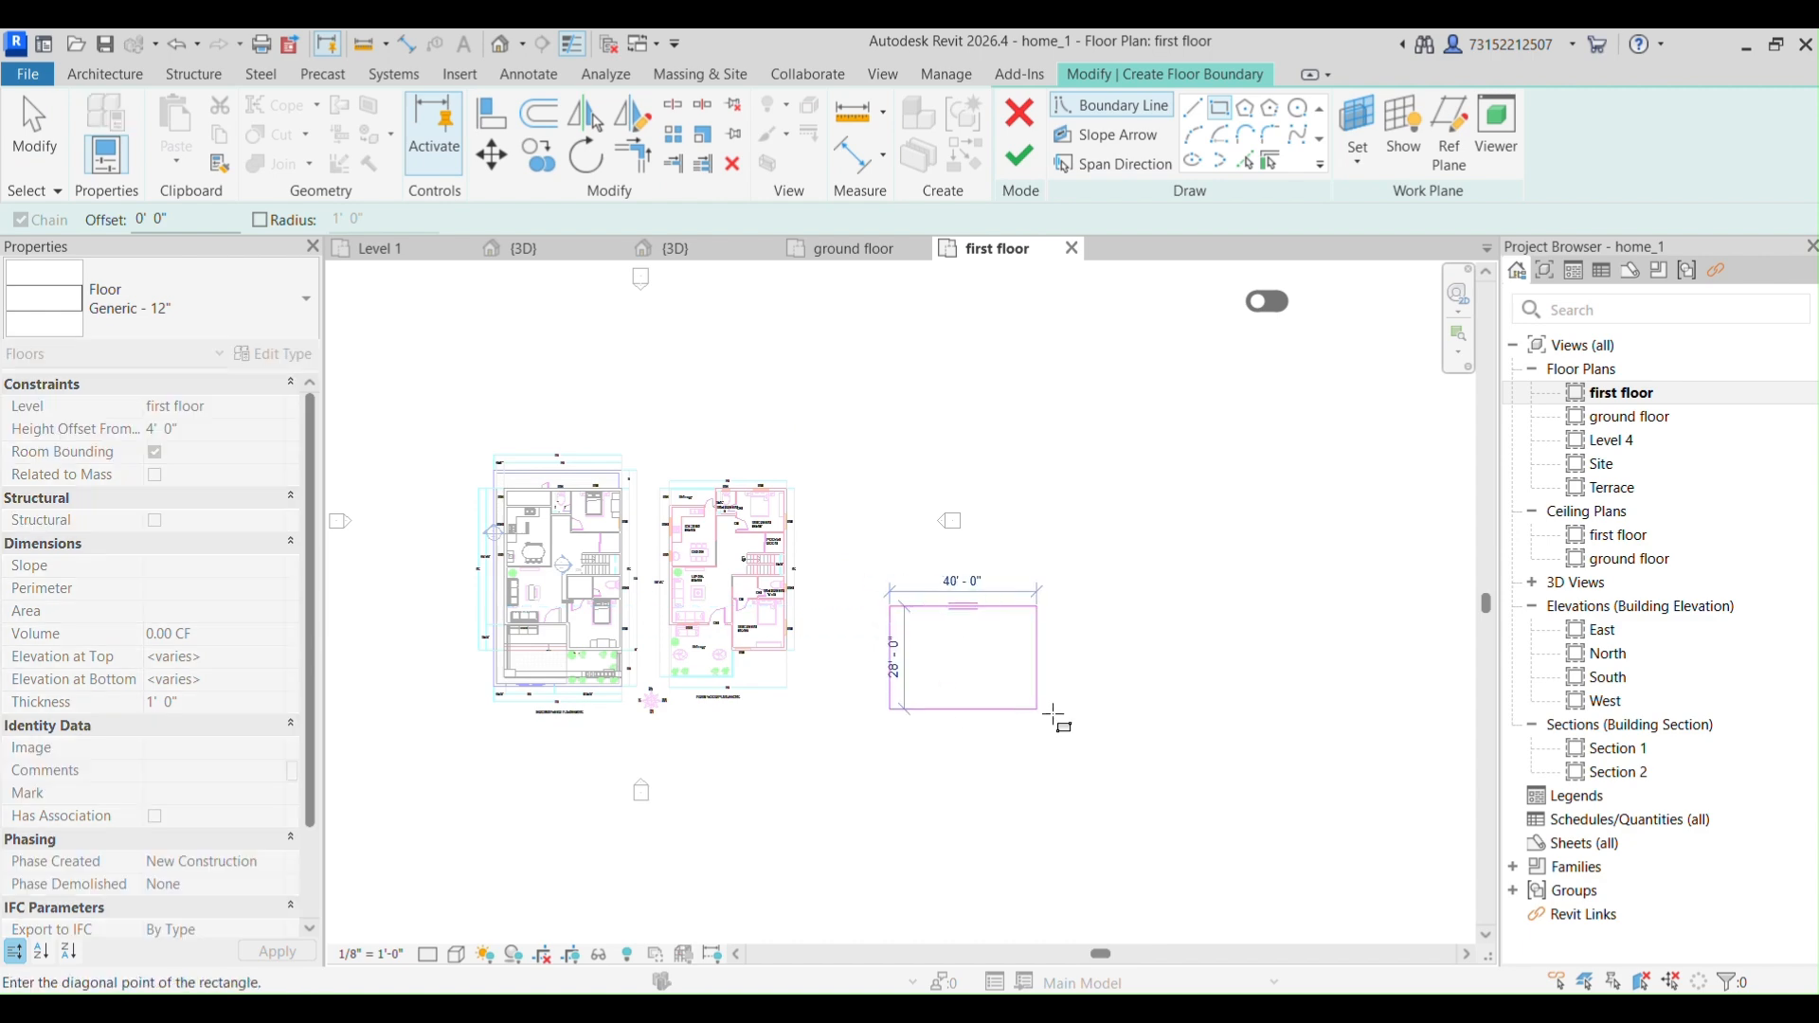
{"action": "left_click", "coordinate": [1096, 709]}
{"action": "left_click", "coordinate": [1019, 156]}
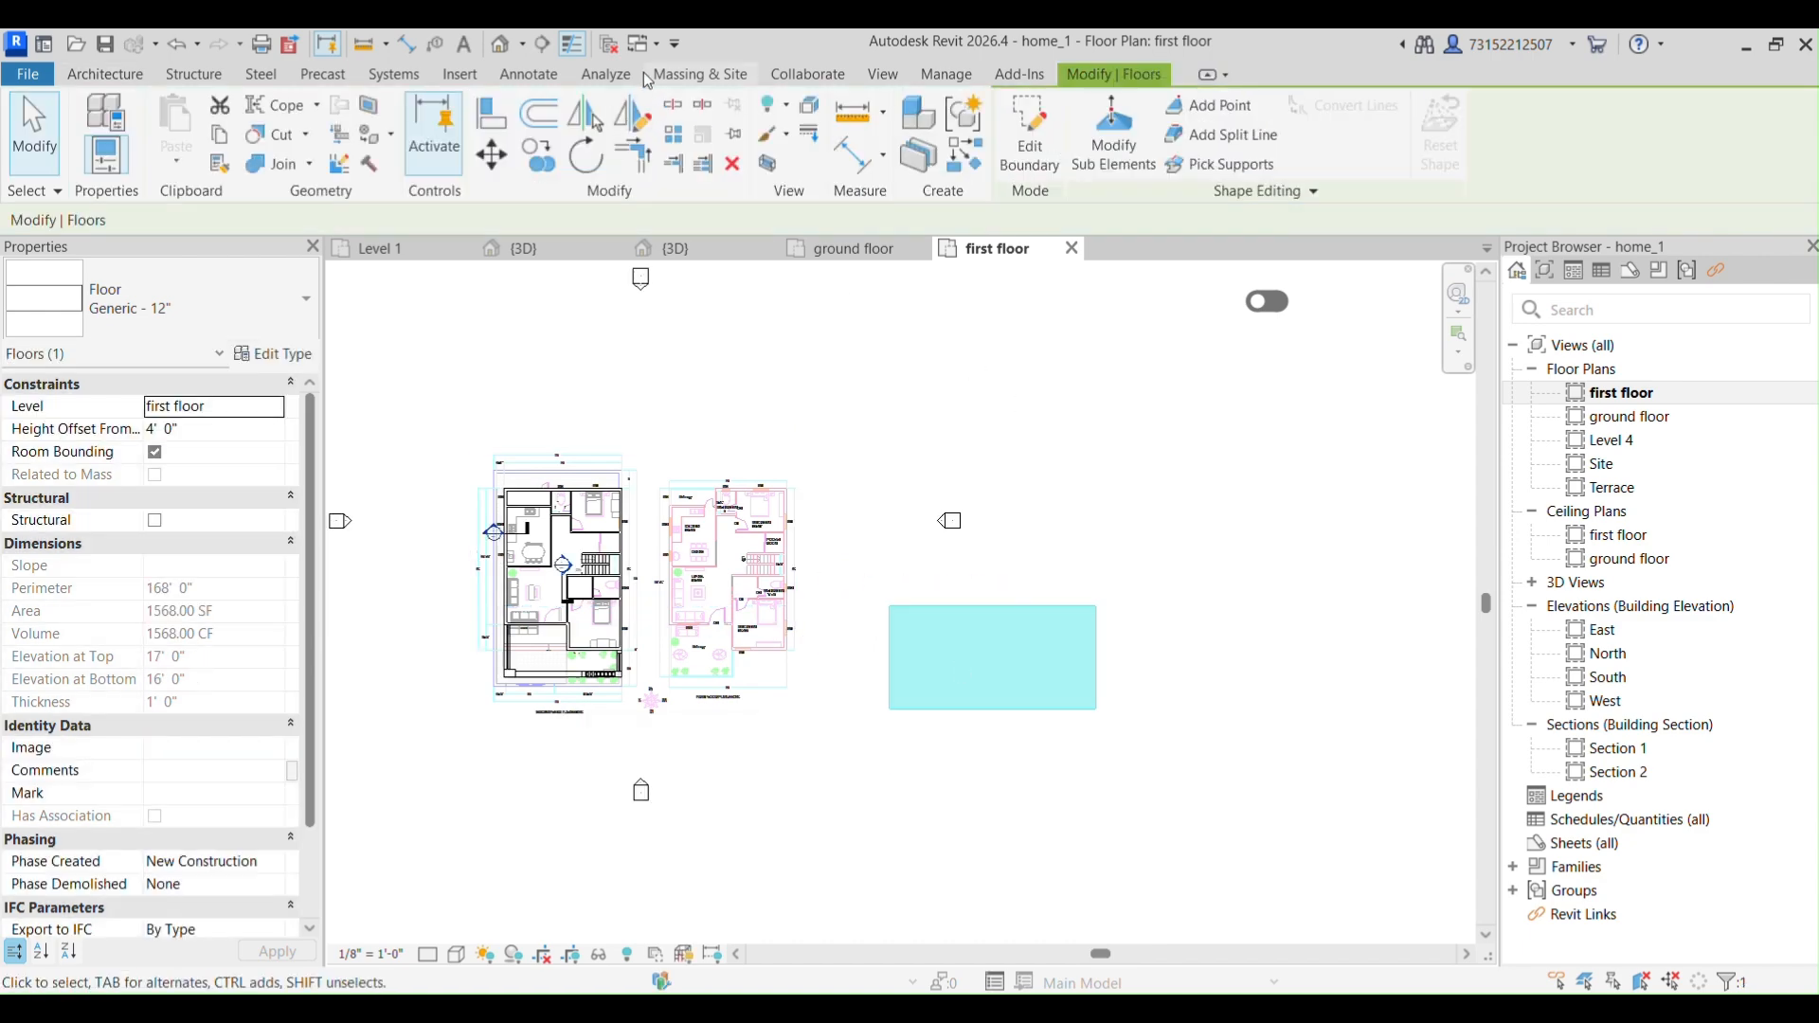
In the house's 3D view, set the visual style to Shaded and turn the sun path off.
{"action": "left_click", "coordinate": [521, 53]}
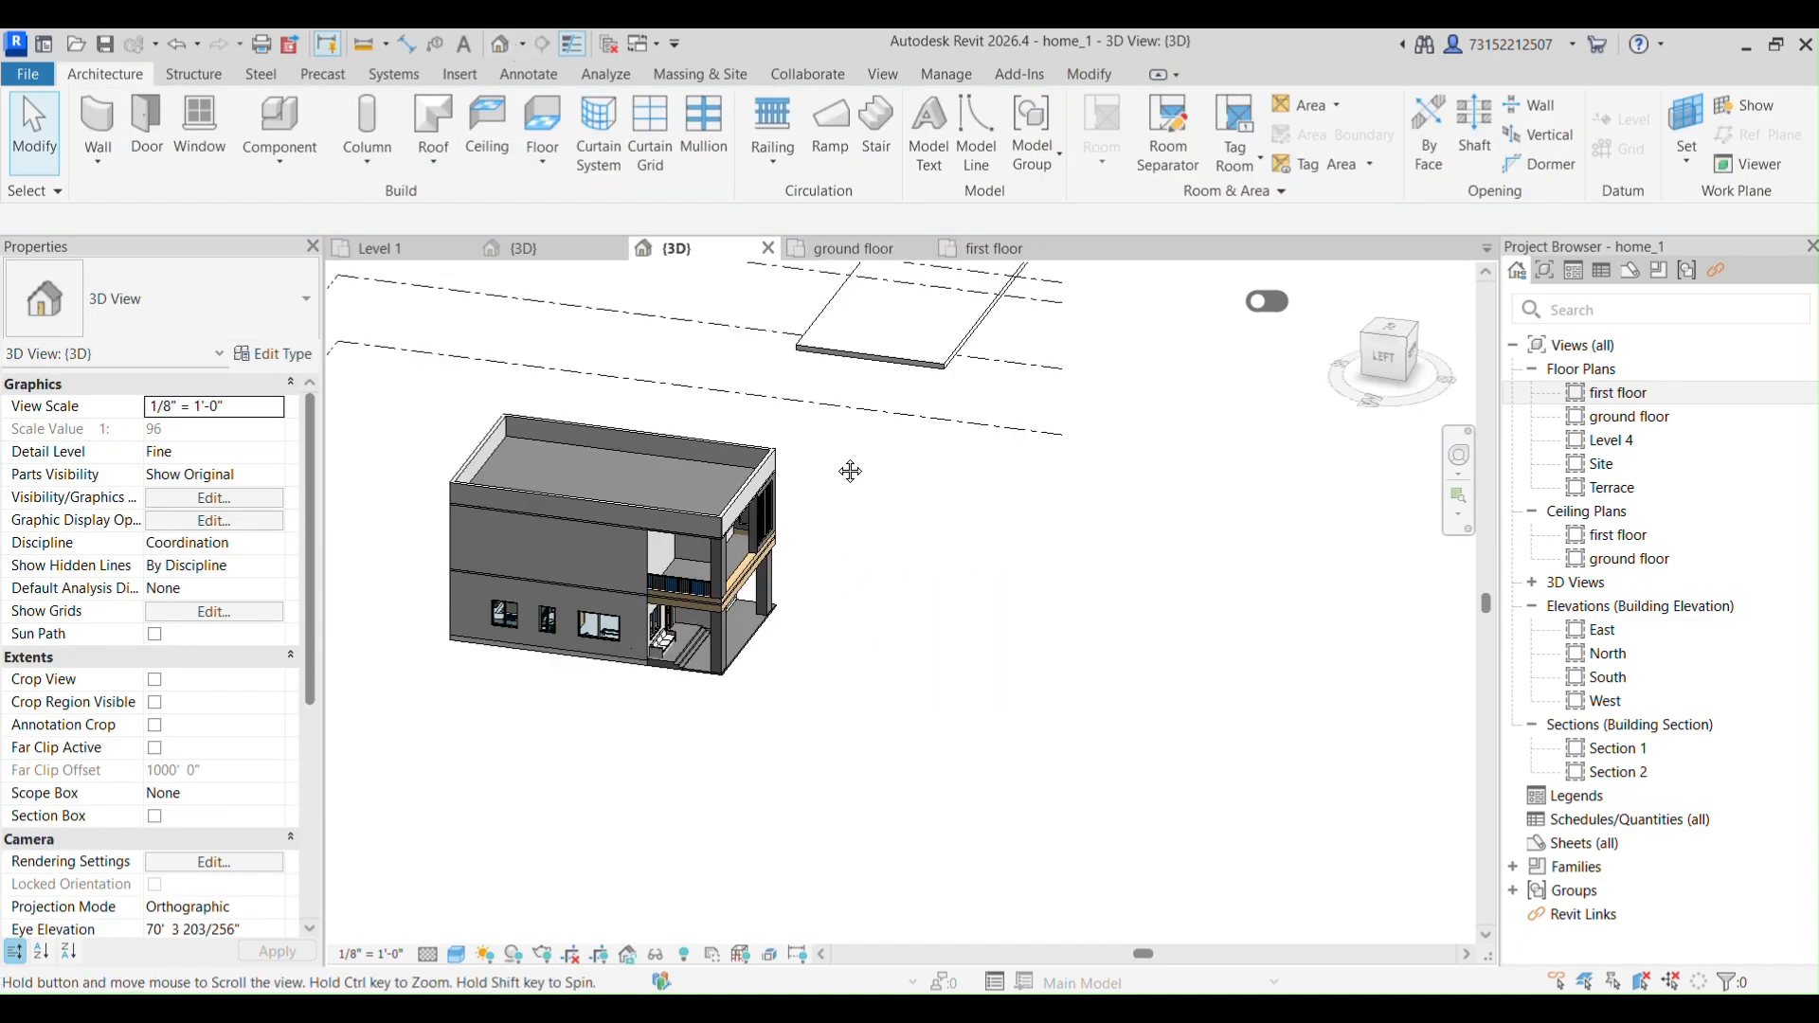
{"action": "scroll", "coordinate": [916, 632], "scroll_direction": "up", "scroll_amount": 4}
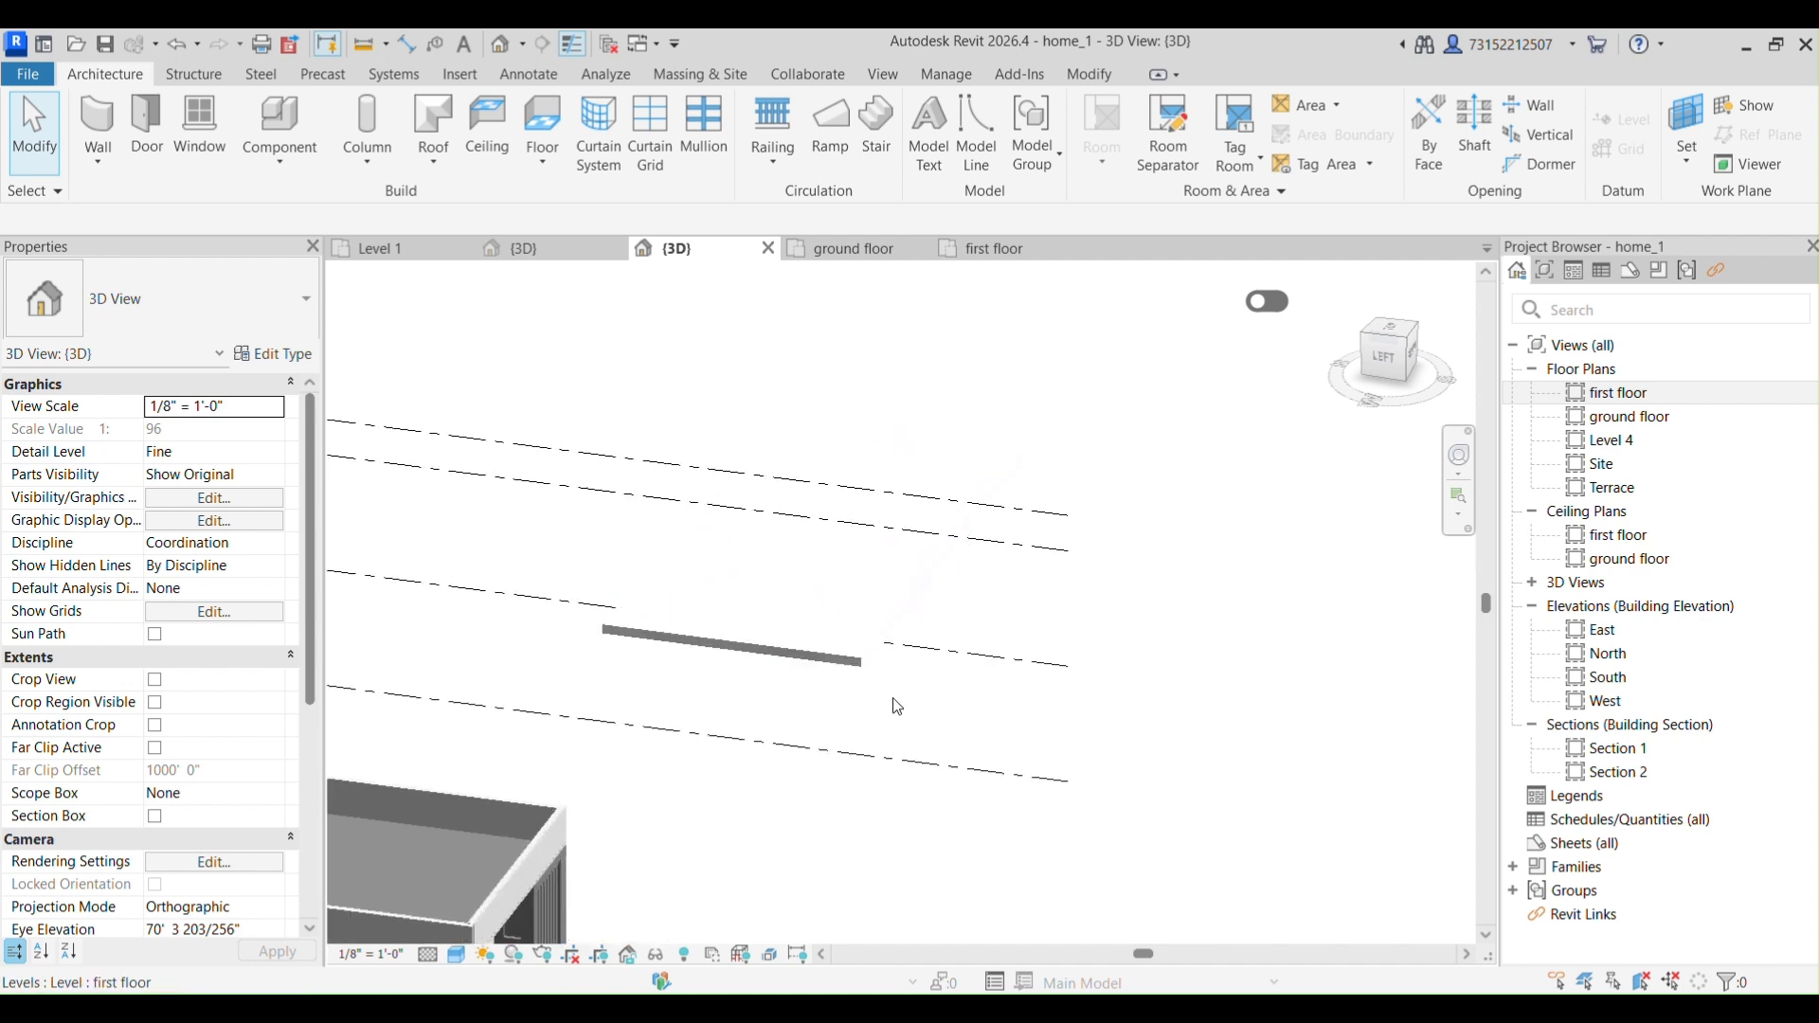
{"action": "left_click", "coordinate": [457, 955]}
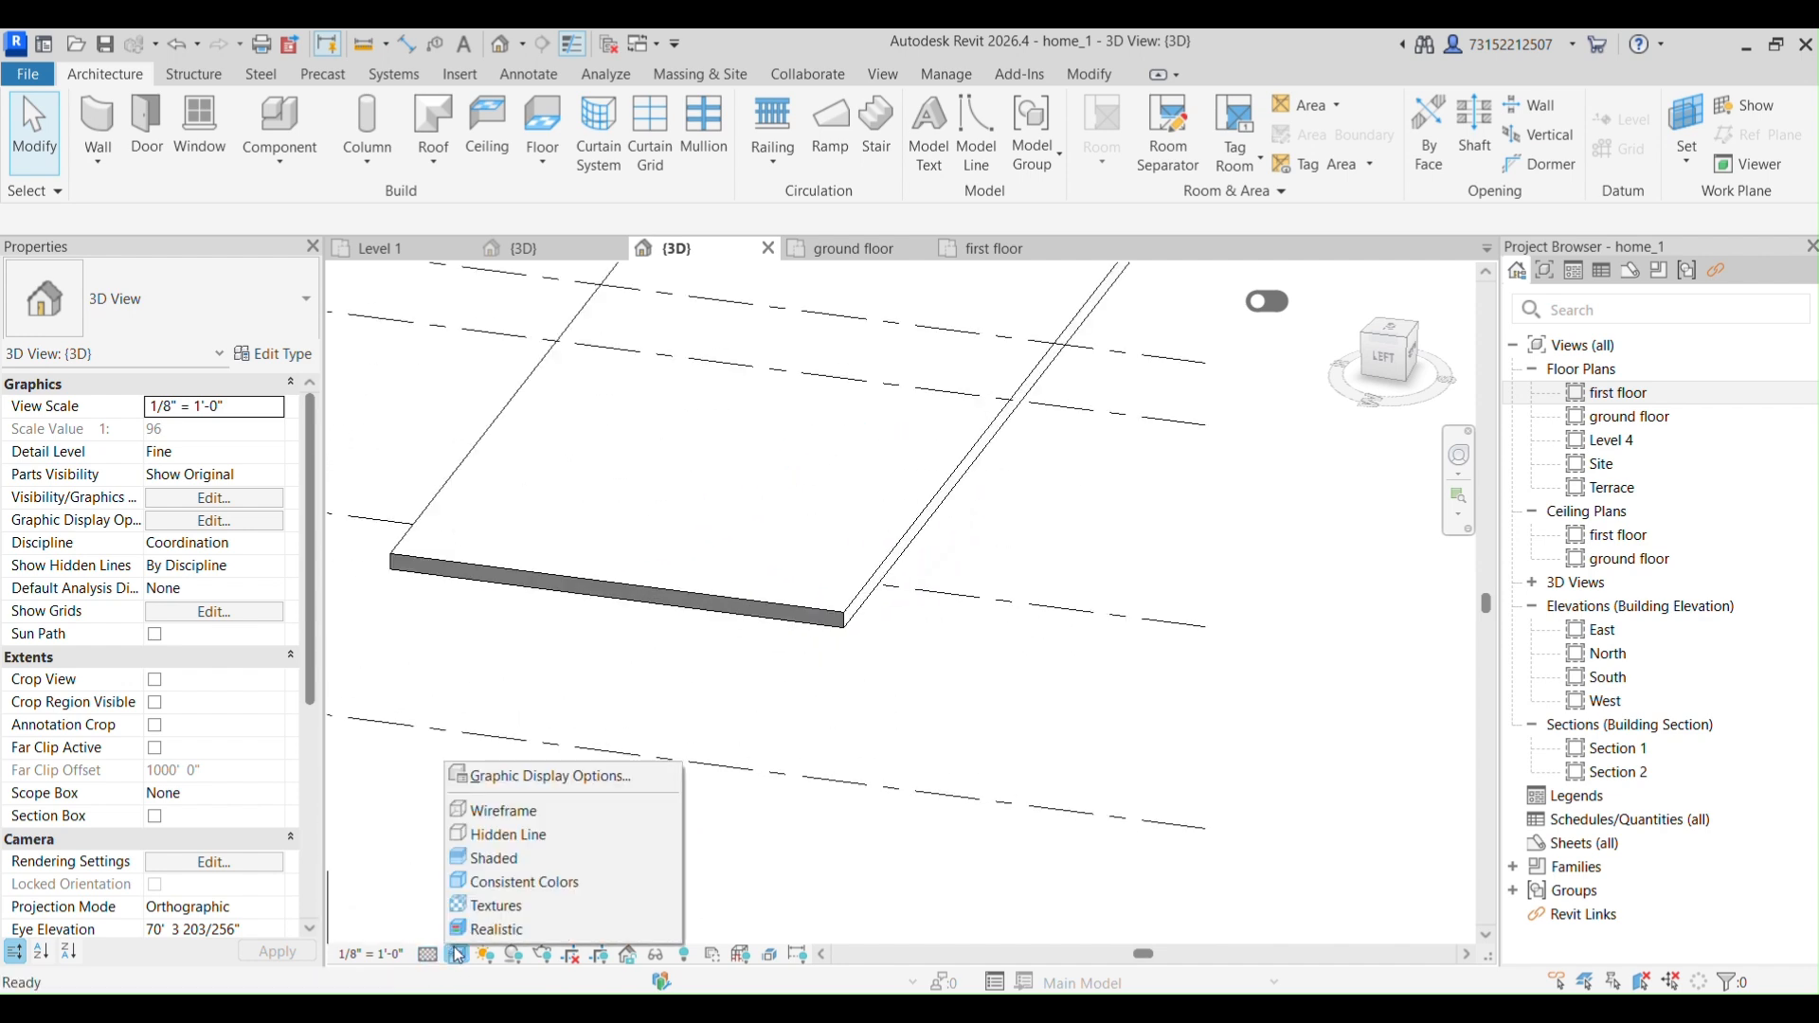
{"action": "left_click", "coordinate": [494, 857]}
{"action": "scroll", "coordinate": [736, 762], "scroll_direction": "down", "scroll_amount": 2}
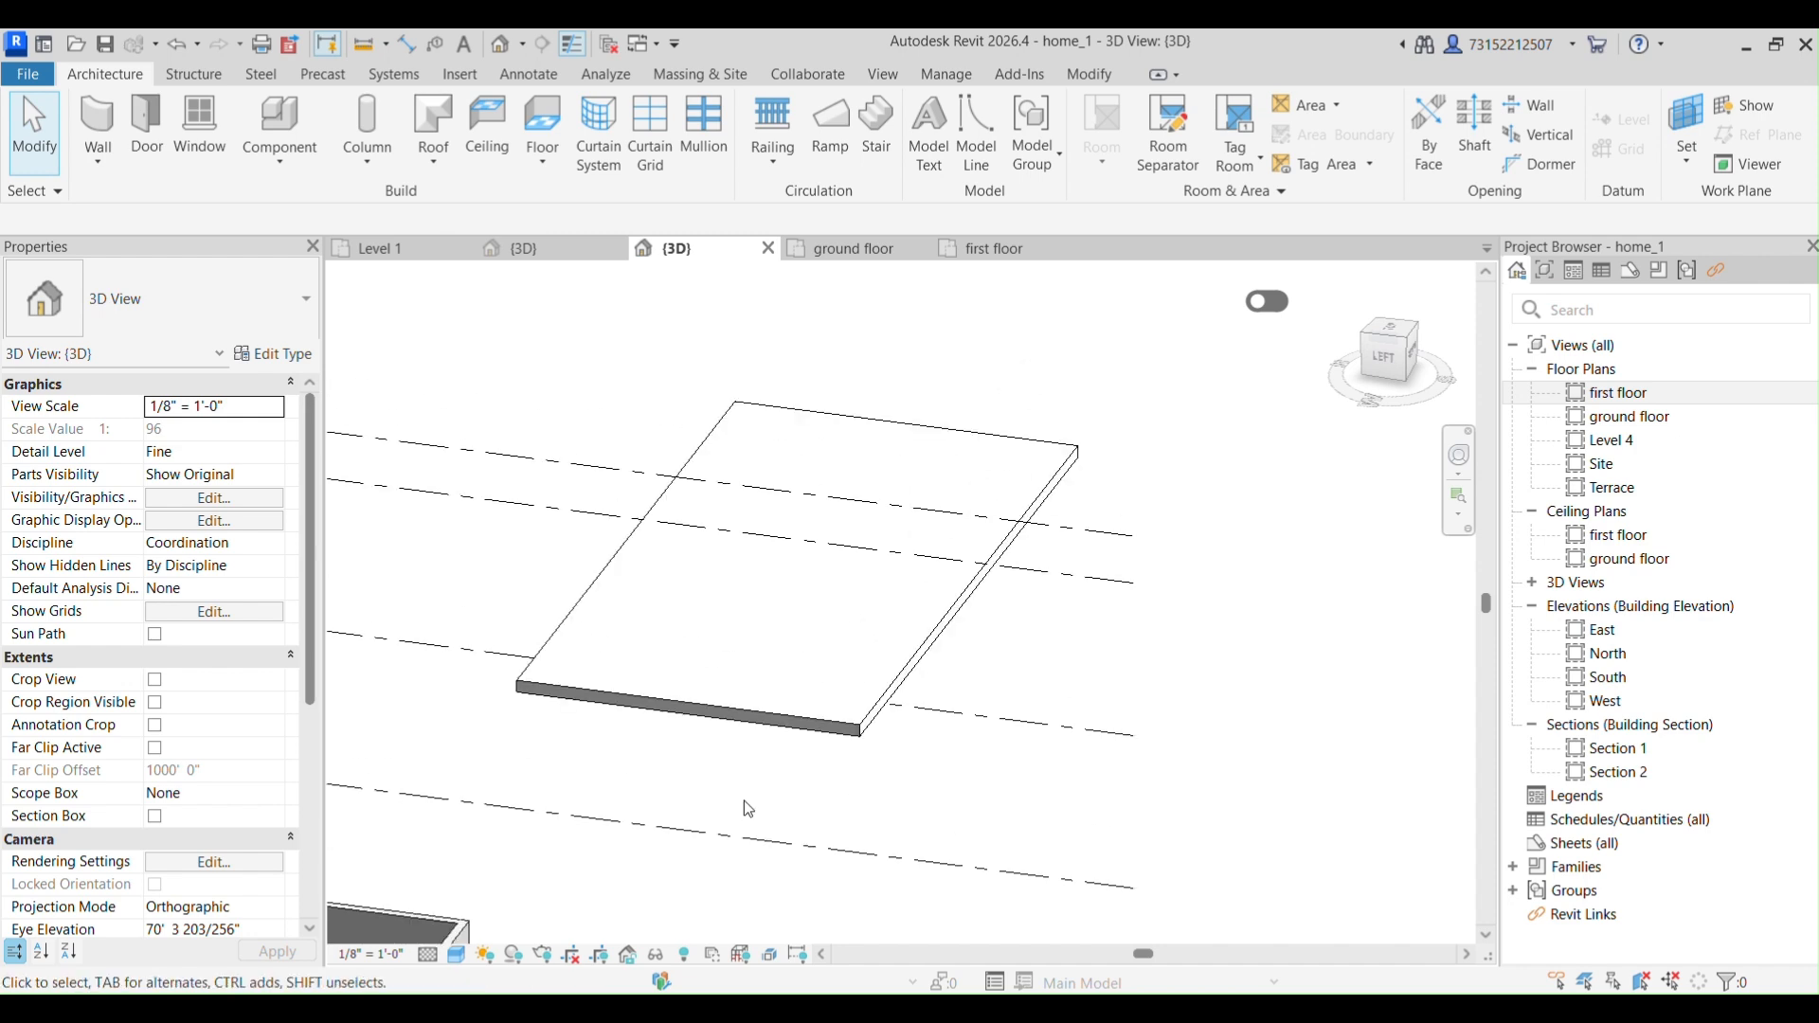
{"action": "left_click", "coordinate": [499, 958]}
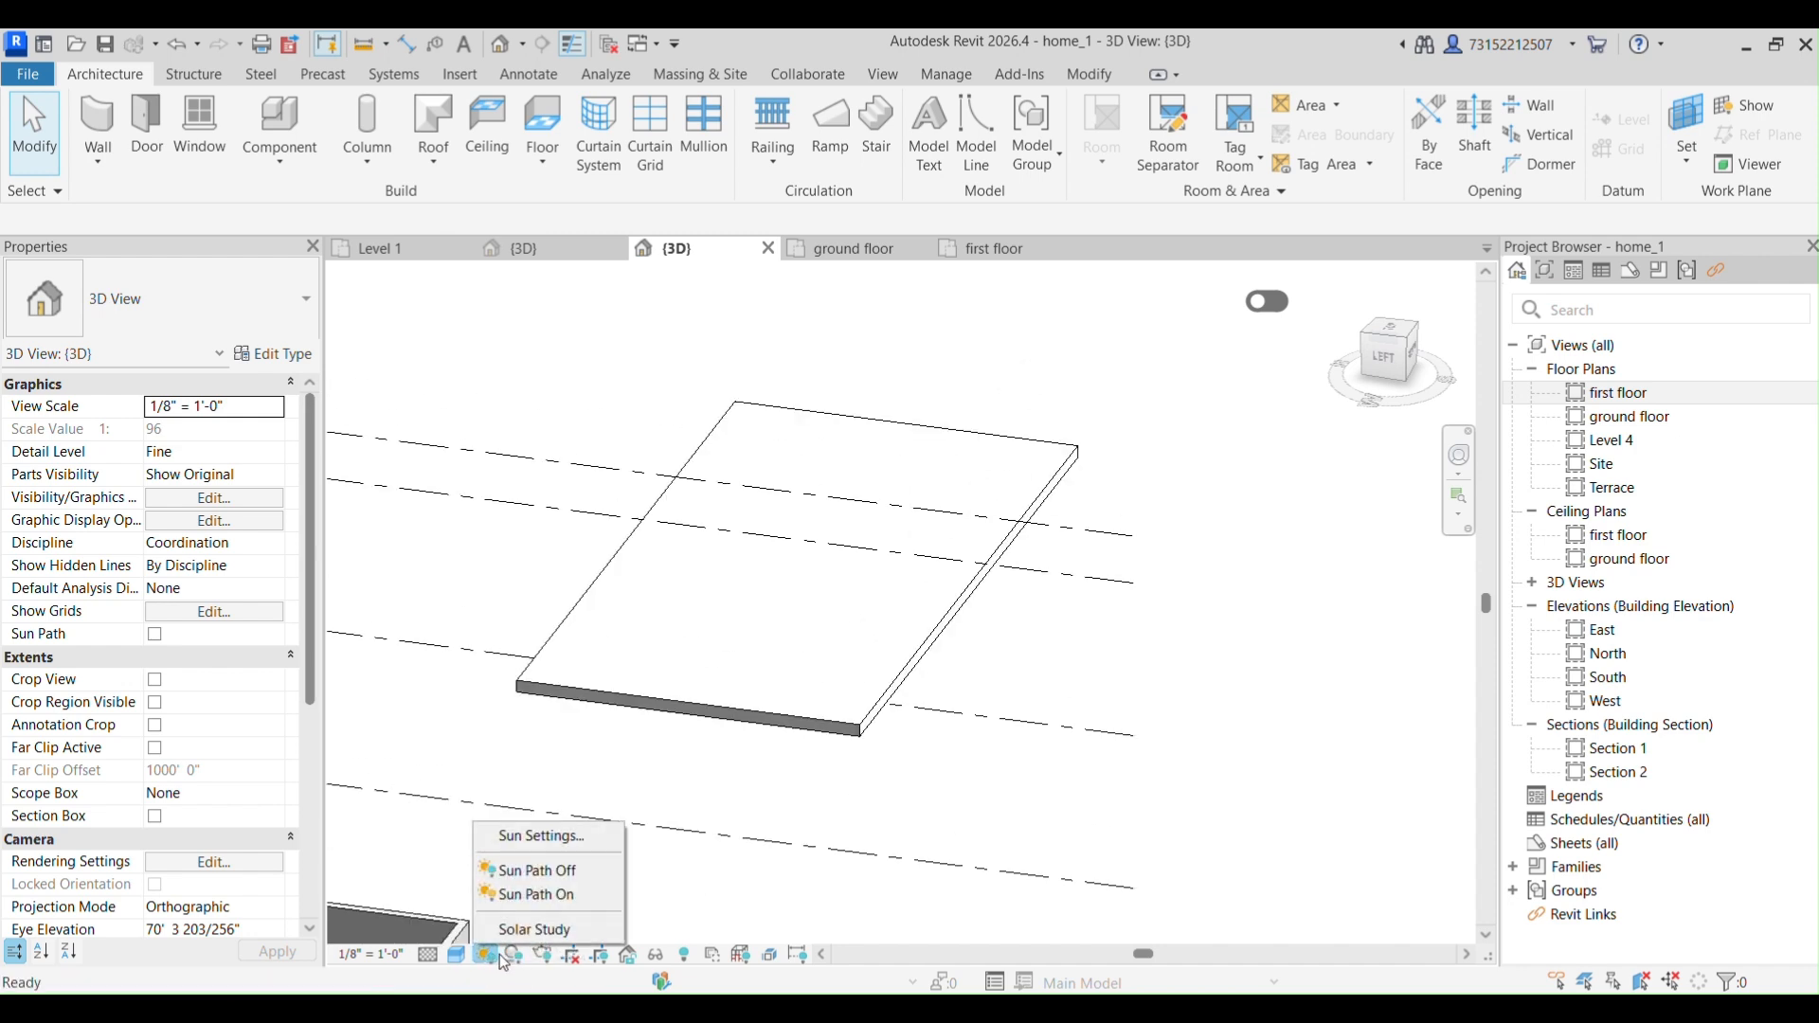
{"action": "left_click", "coordinate": [535, 870]}
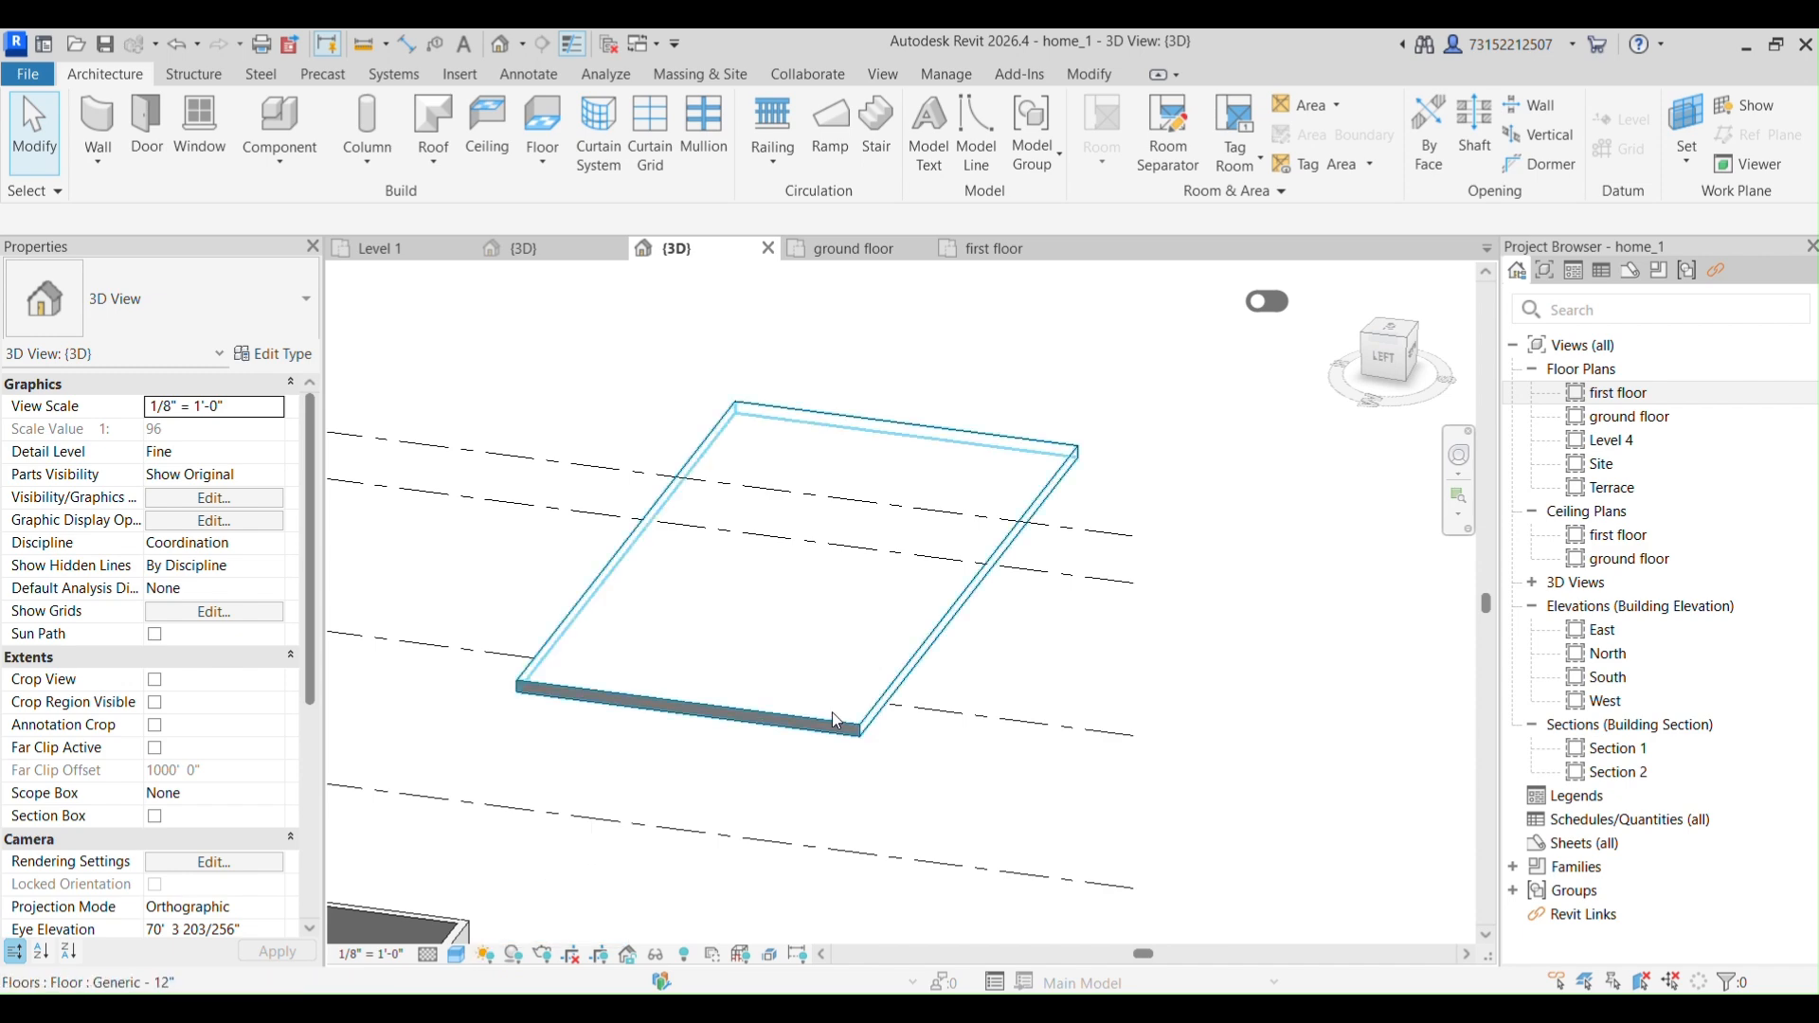
Select the separate rectangular floor in 3D, examine it from the front side, and clear the selection.
{"action": "scroll", "coordinate": [832, 712], "scroll_direction": "down", "scroll_amount": 2}
{"action": "left_click", "coordinate": [897, 707]}
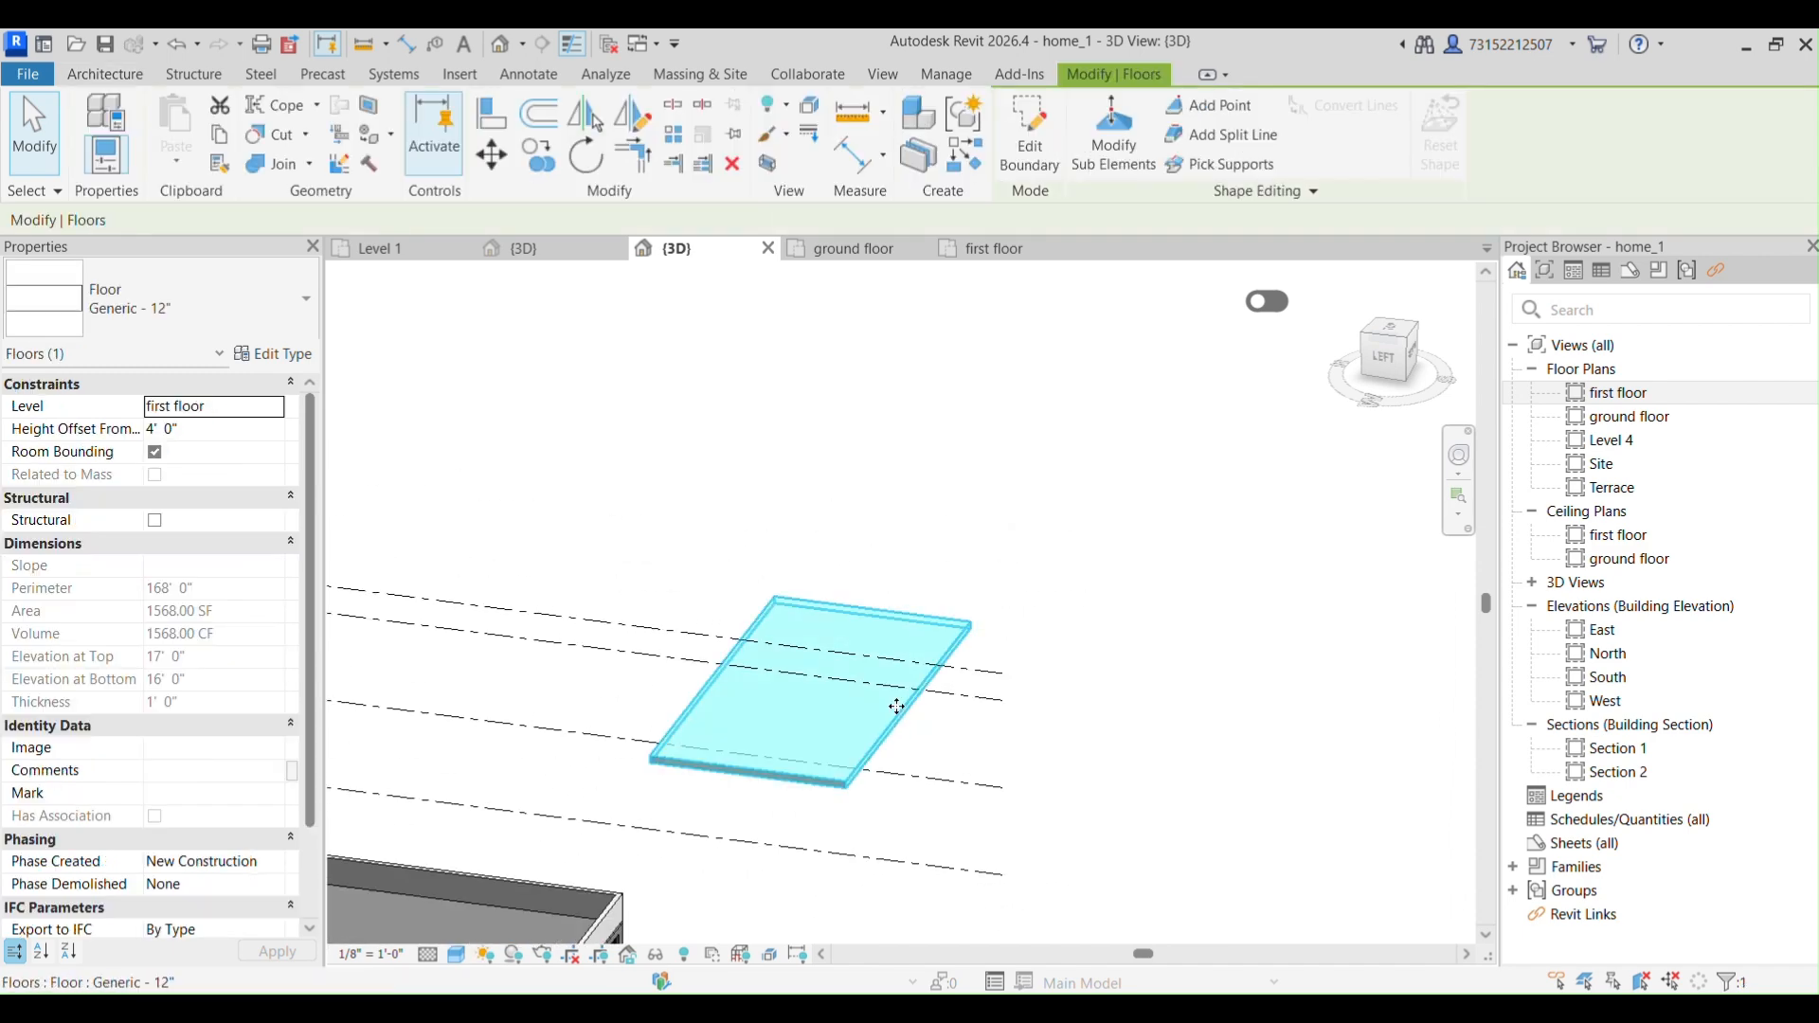
{"action": "scroll", "coordinate": [896, 706], "scroll_direction": "down", "scroll_amount": 1}
{"action": "middle_click_drag", "start_coordinate": [896, 705], "coordinate": [564, 779], "text": "shift"}
{"action": "scroll", "coordinate": [814, 774], "scroll_direction": "up", "scroll_amount": 1}
{"action": "mouse_move", "coordinate": [813, 774]}
{"action": "middle_mouse_down"}
{"action": "mouse_move", "coordinate": [858, 899]}
{"action": "mouse_move", "coordinate": [831, 802]}
{"action": "middle_mouse_up"}
{"action": "scroll", "coordinate": [833, 861], "scroll_direction": "up", "scroll_amount": 3}
{"action": "scroll", "coordinate": [777, 856], "scroll_direction": "up", "scroll_amount": 2}
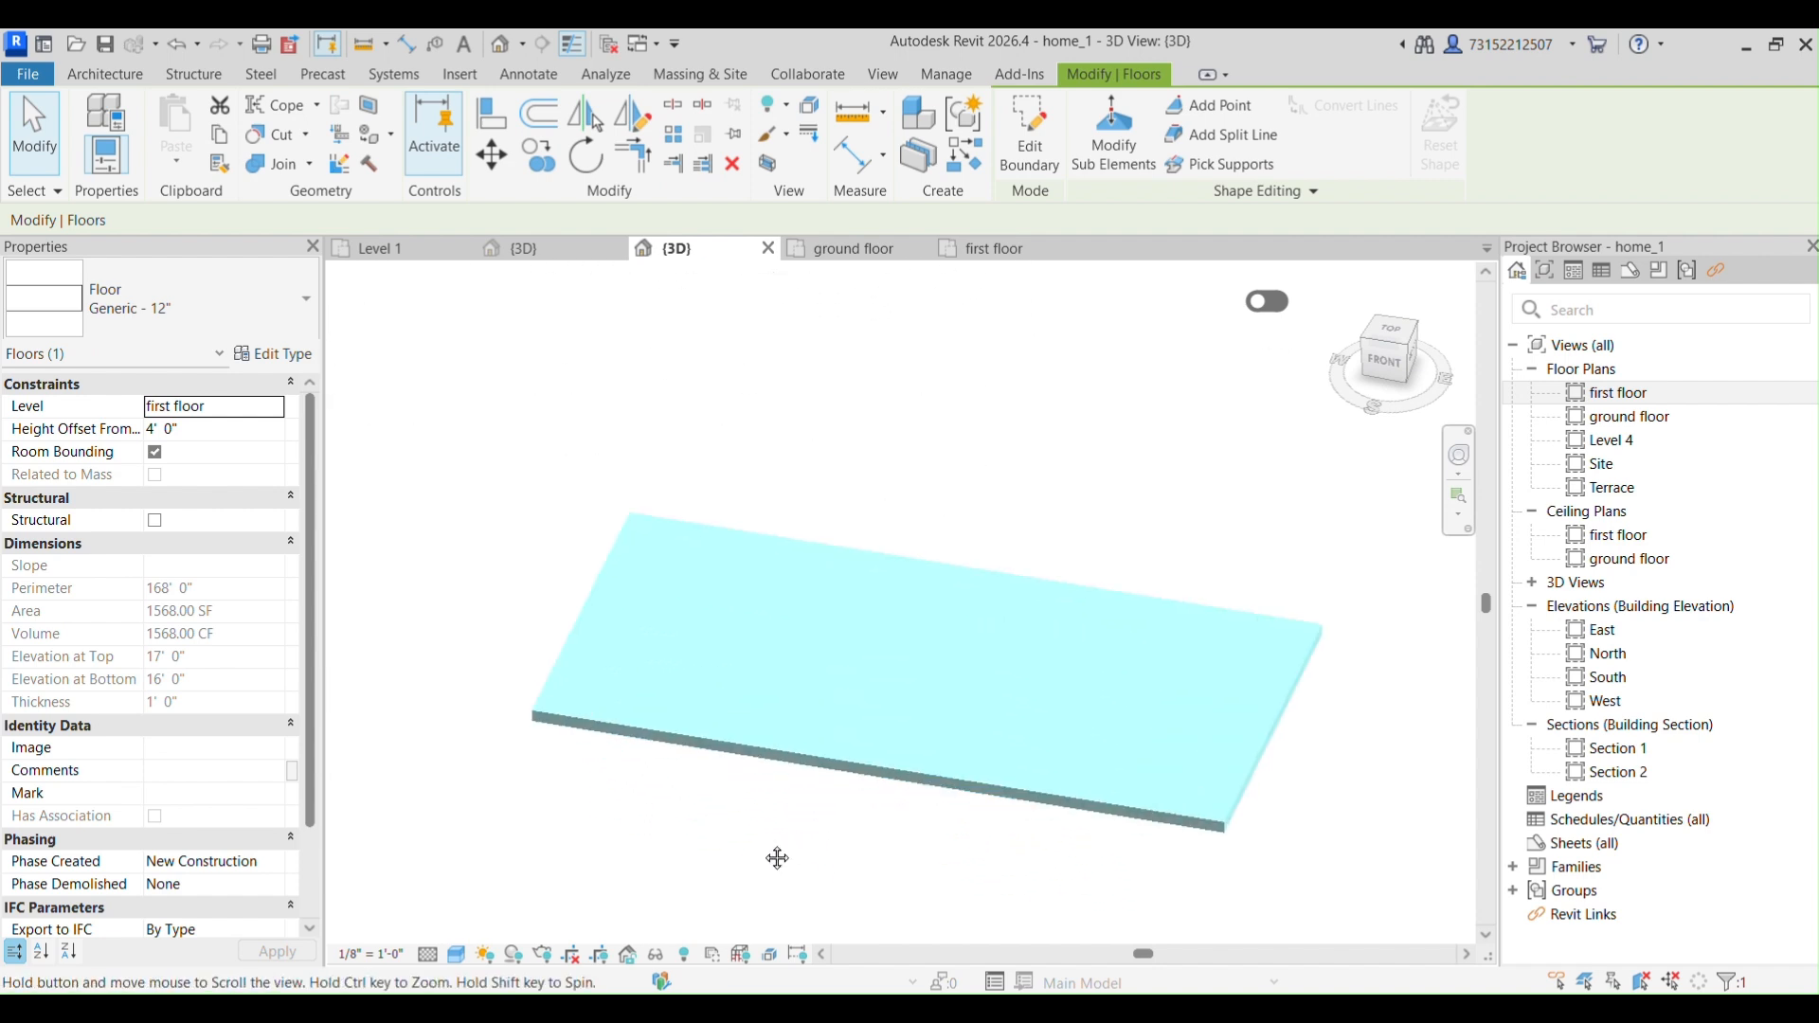
{"action": "mouse_move", "coordinate": [778, 858]}
{"action": "middle_mouse_down"}
{"action": "mouse_move", "coordinate": [730, 889]}
{"action": "mouse_move", "coordinate": [784, 861]}
{"action": "middle_mouse_up"}
{"action": "left_click", "coordinate": [783, 861]}
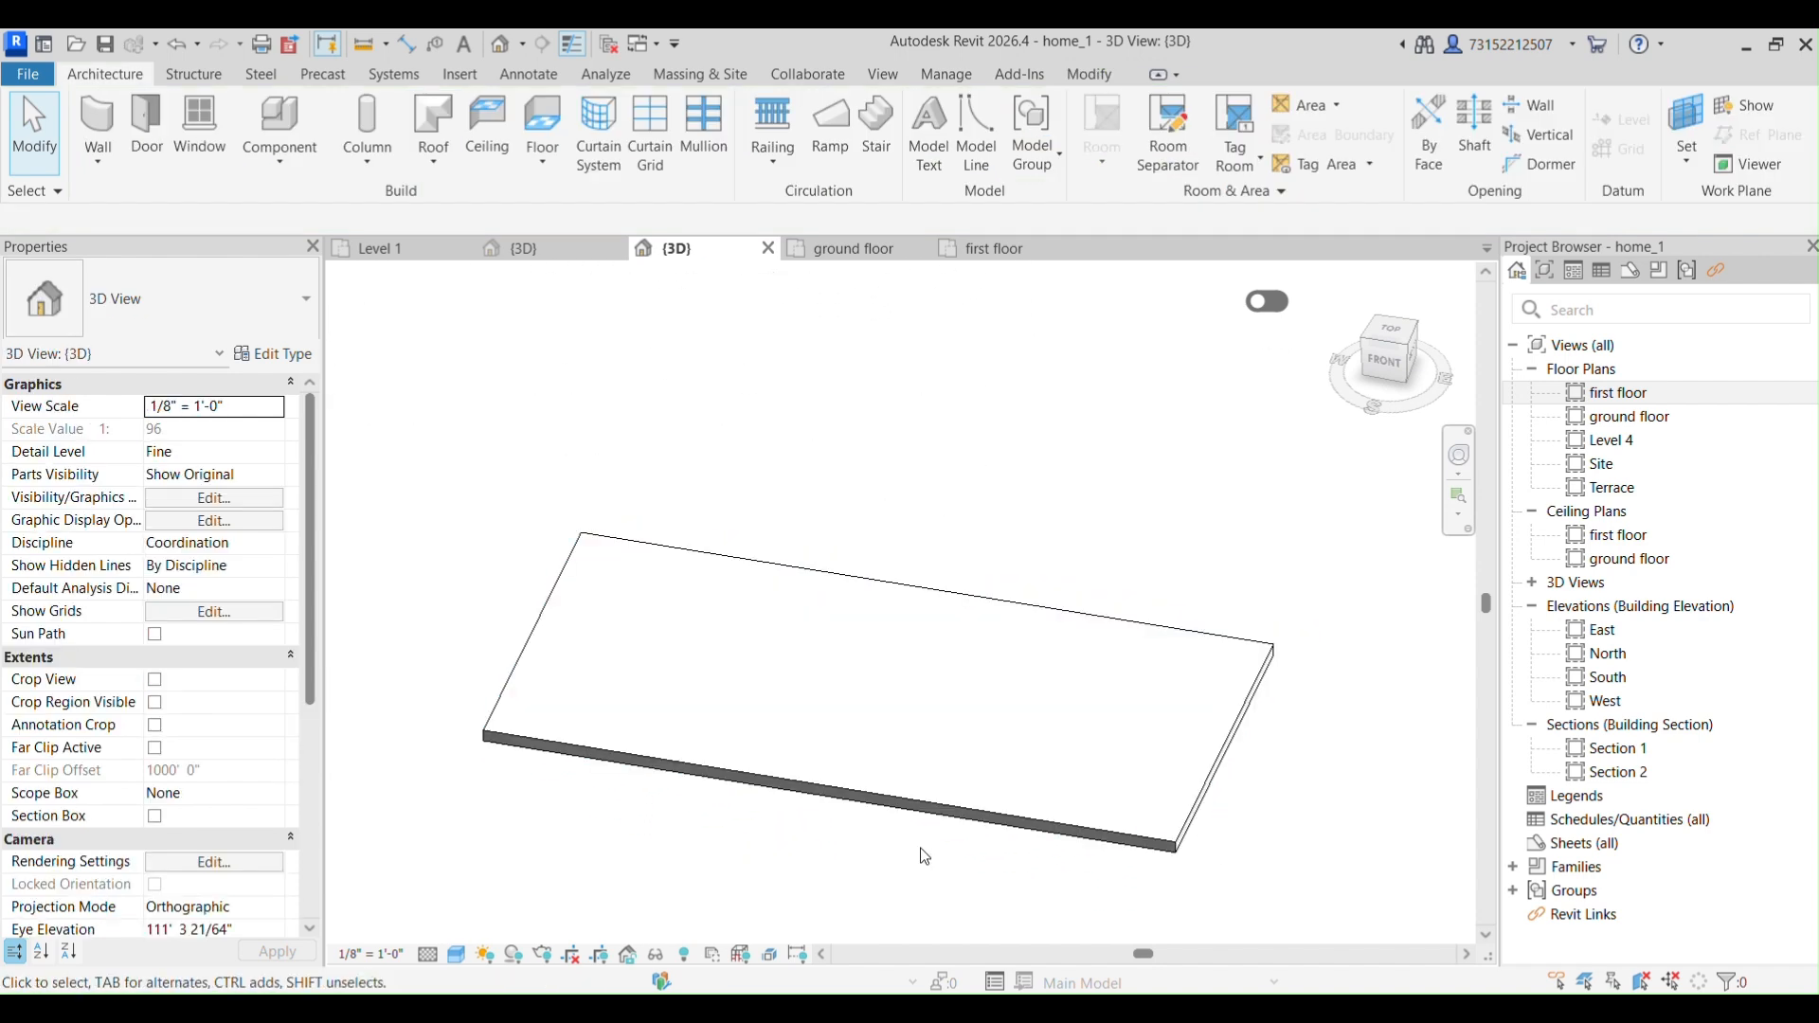
Set the 3D view's visual style to Hidden Line and show the separate rectangular floor in top view.
{"action": "left_click", "coordinate": [458, 954]}
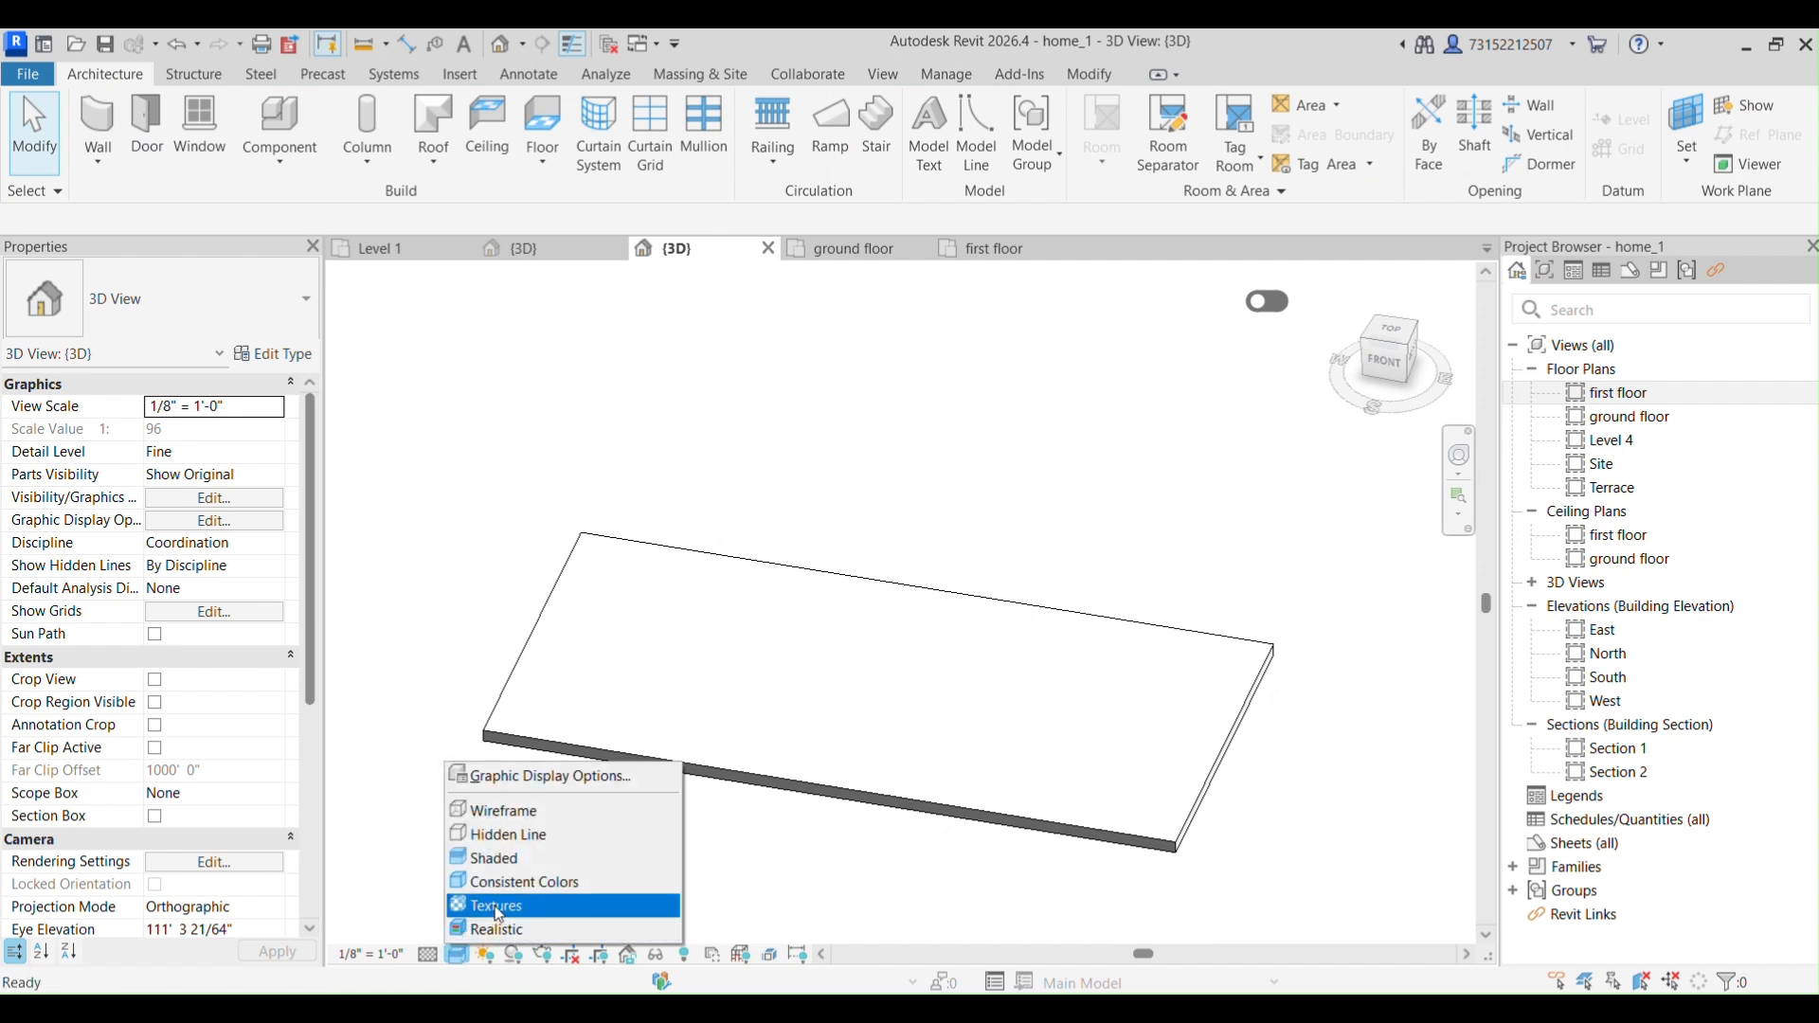
{"action": "left_click", "coordinate": [510, 835]}
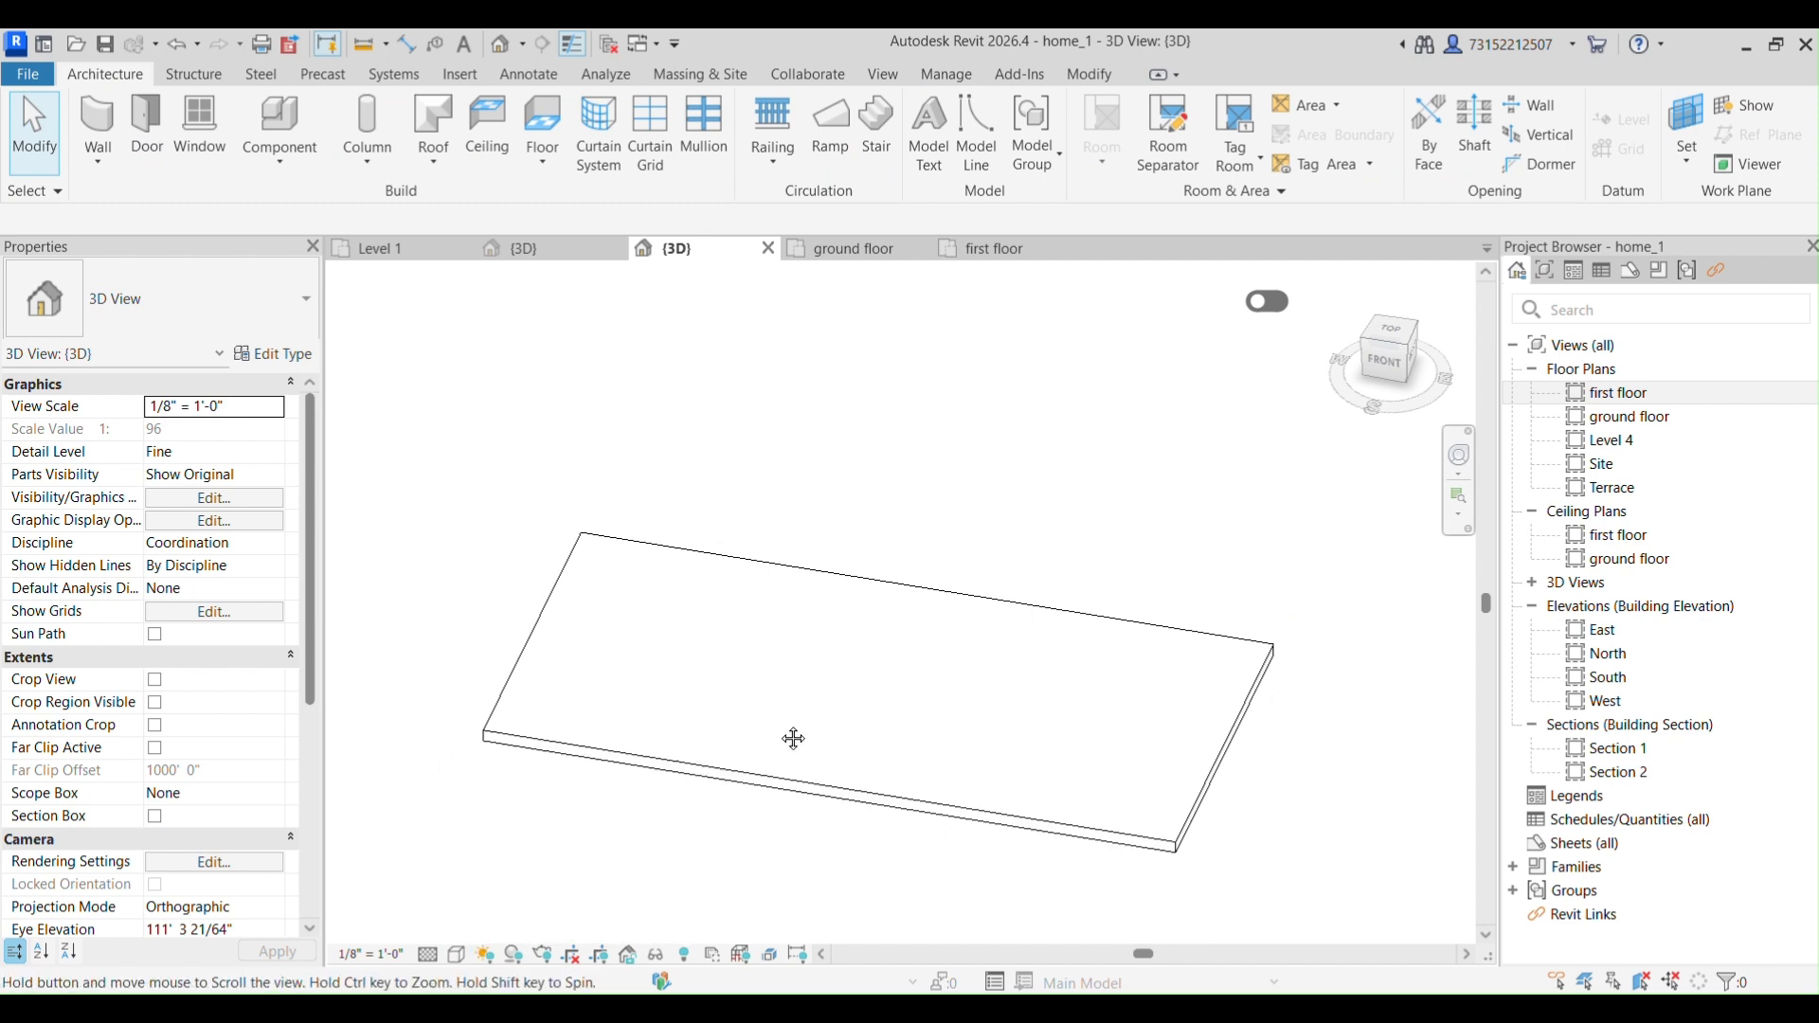
{"action": "middle_click_drag", "start_coordinate": [788, 734], "coordinate": [767, 709]}
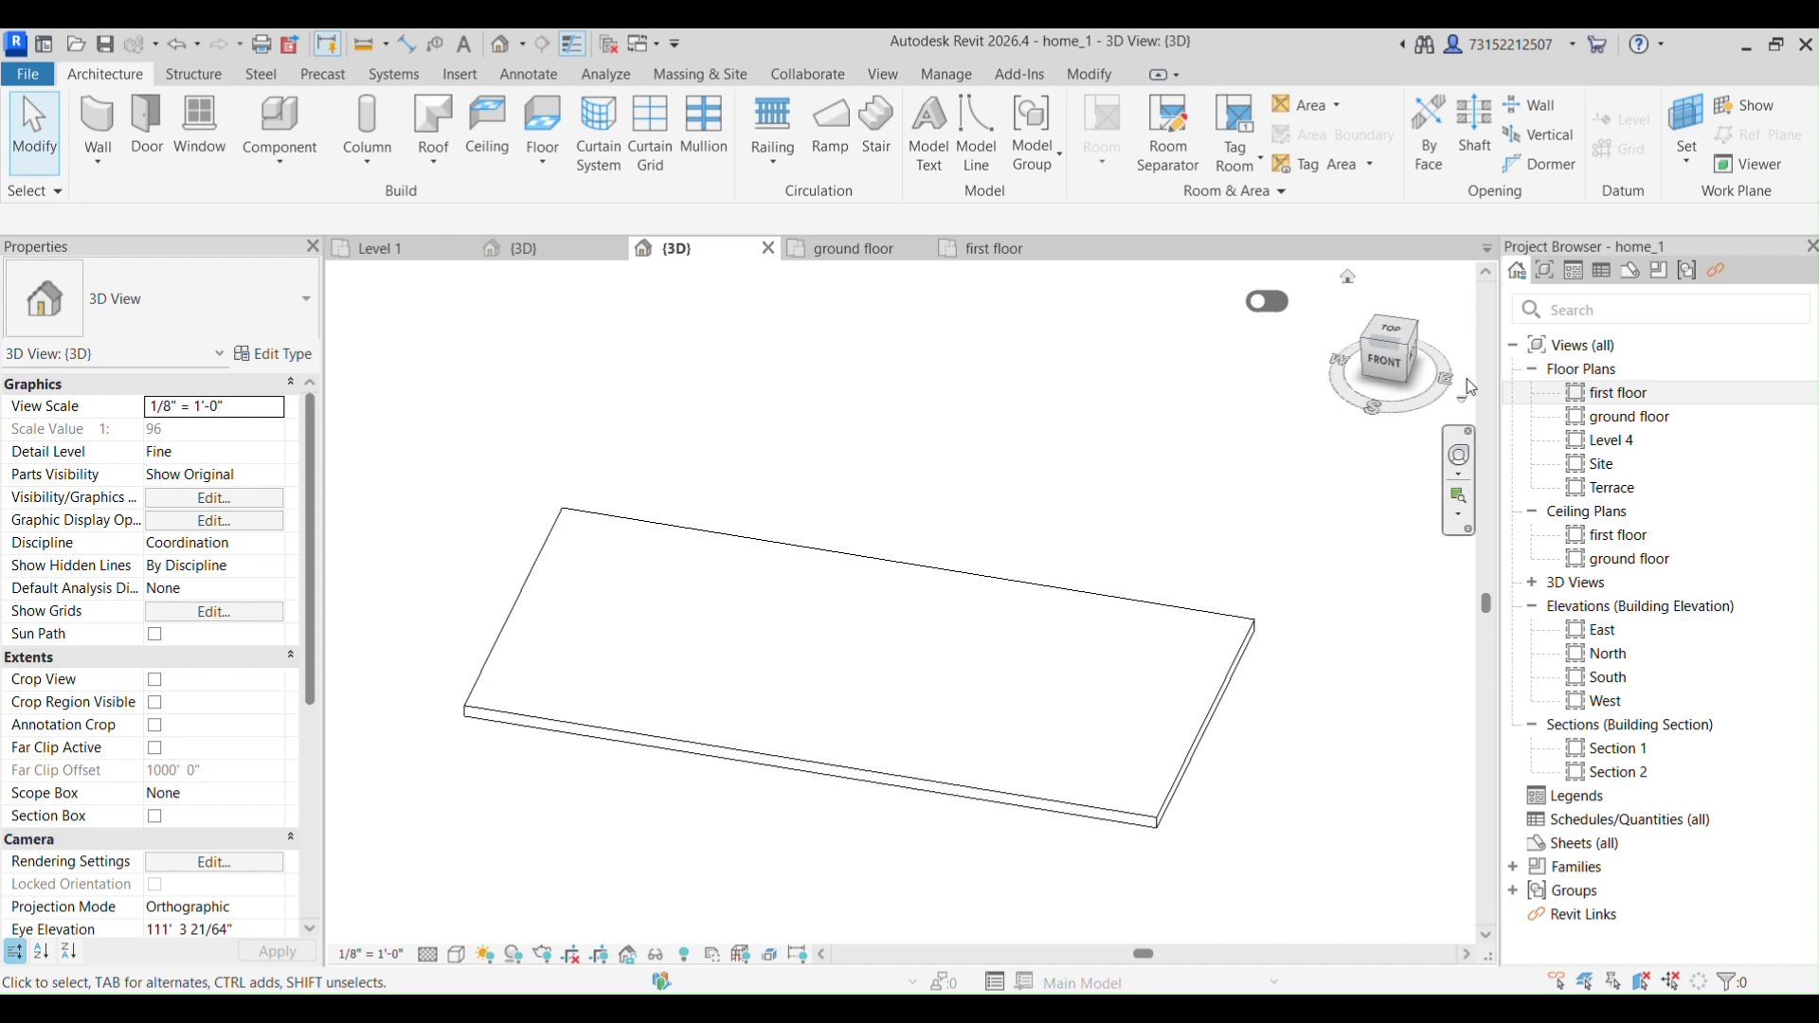
{"action": "left_click", "coordinate": [1389, 332]}
{"action": "middle_click_drag", "start_coordinate": [809, 924], "coordinate": [1051, 755]}
{"action": "scroll", "coordinate": [1051, 755], "scroll_direction": "up", "scroll_amount": 5}
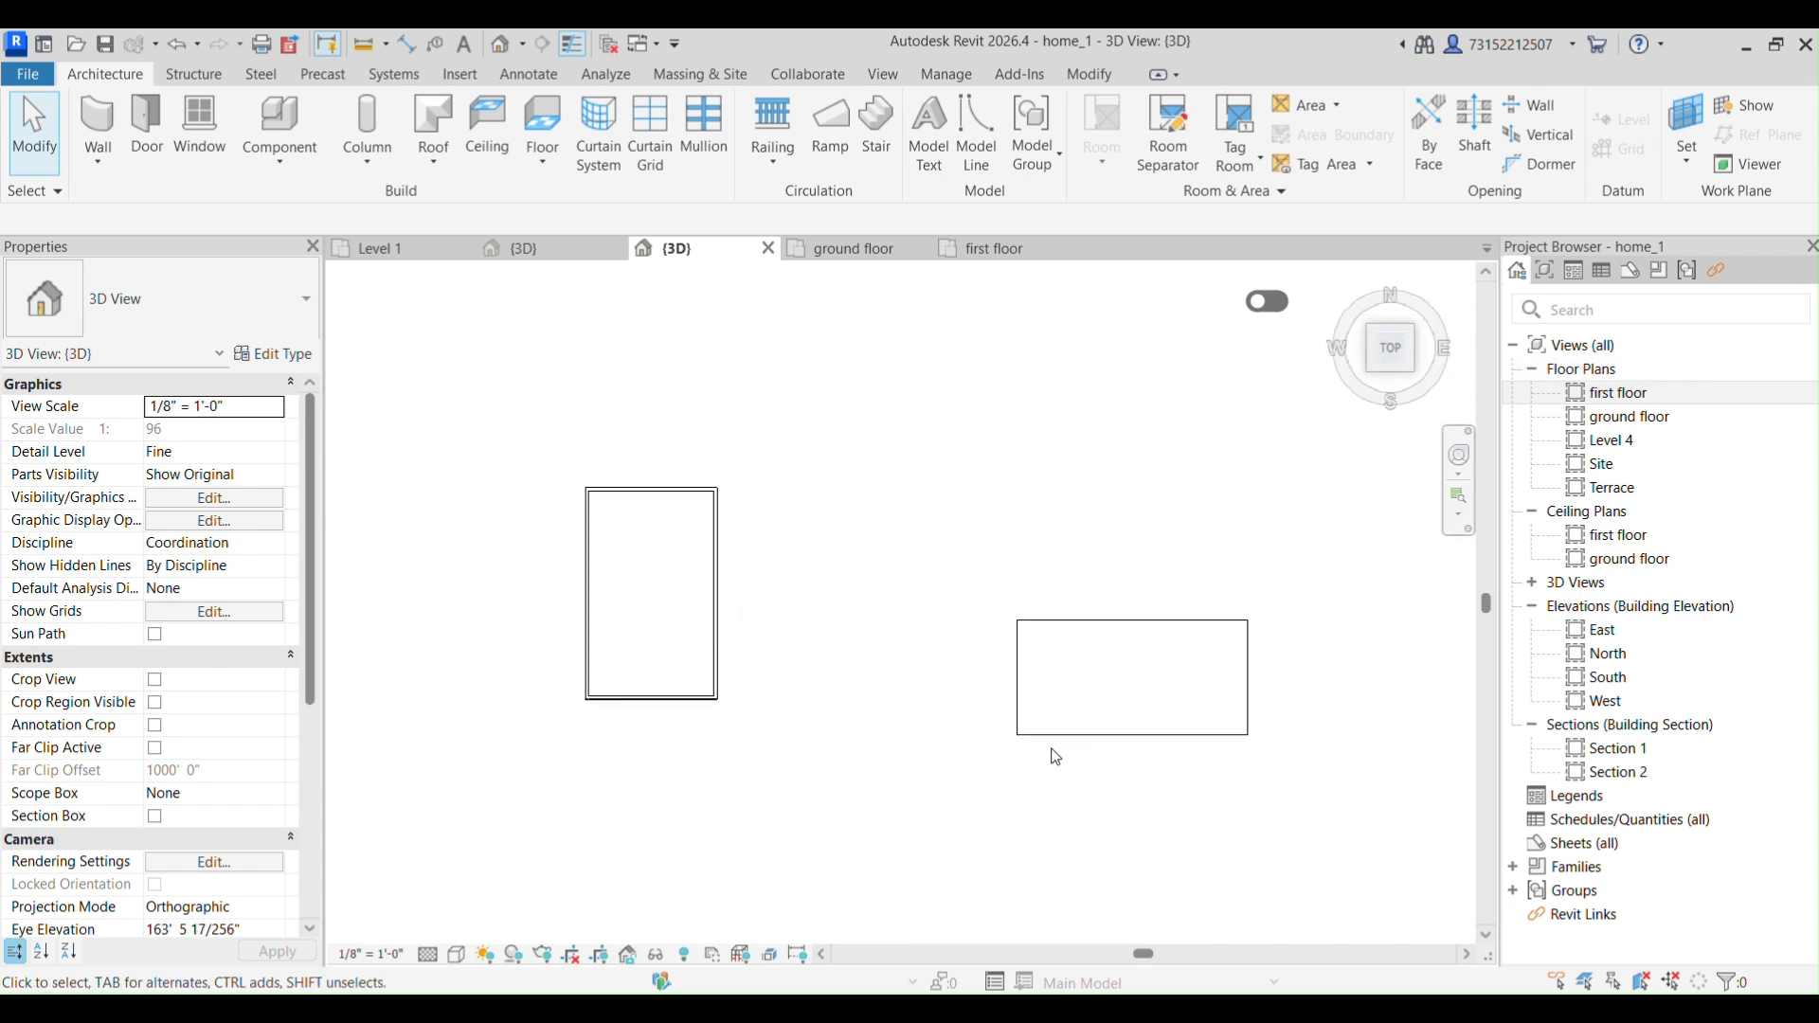
{"action": "middle_click_drag", "start_coordinate": [1149, 795], "coordinate": [920, 854]}
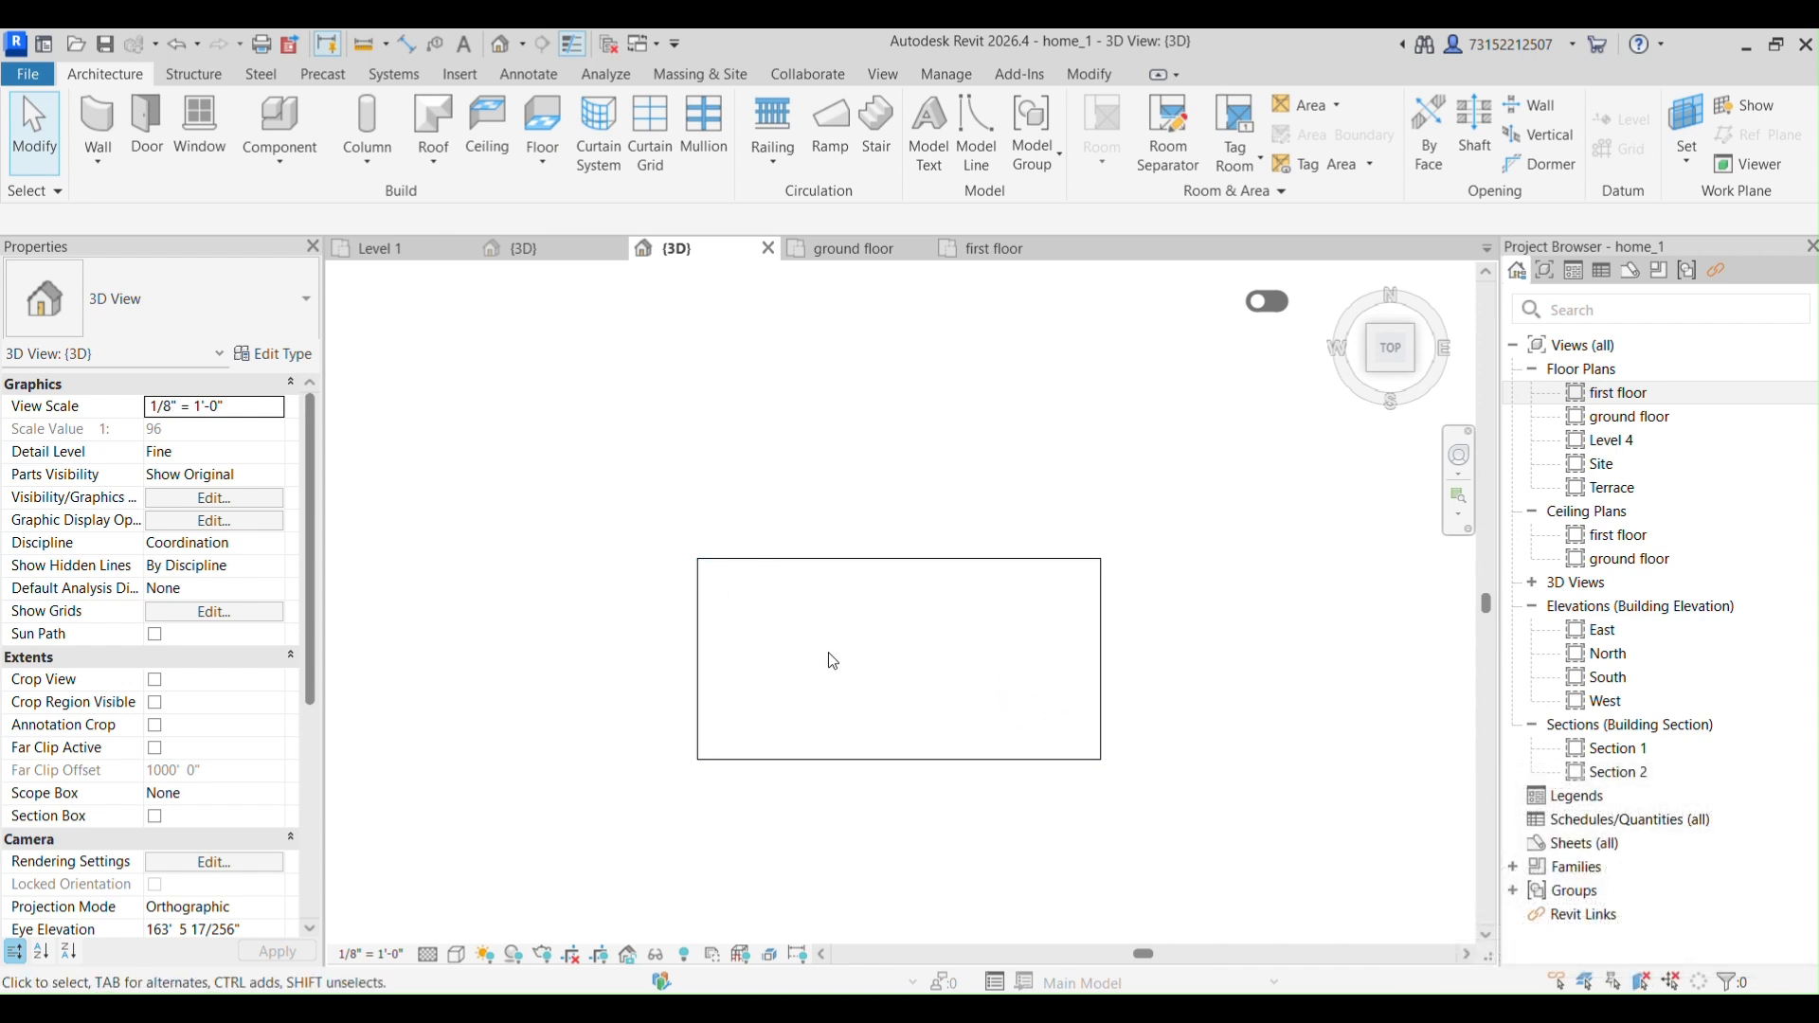
Compare picking the floor by its edge and by its face with face selection enabled, and disable face selection again.
{"action": "left_click", "coordinate": [1031, 763]}
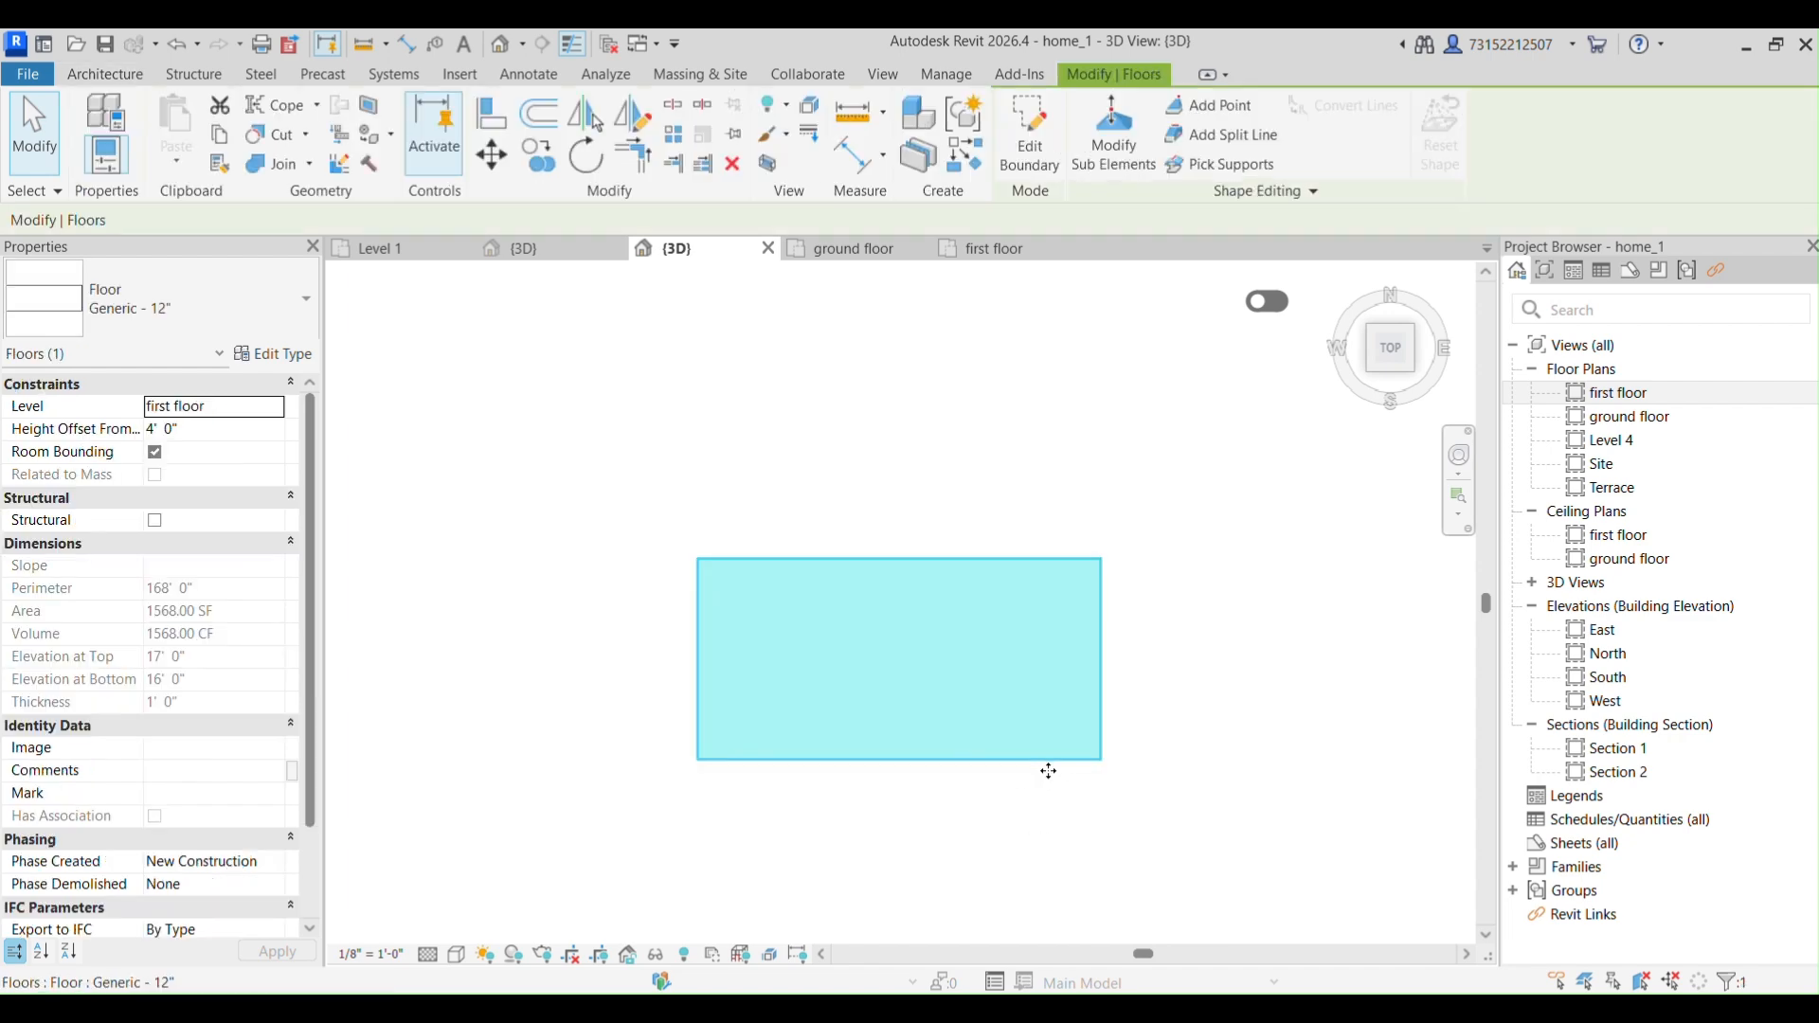
{"action": "left_click", "coordinate": [1052, 775]}
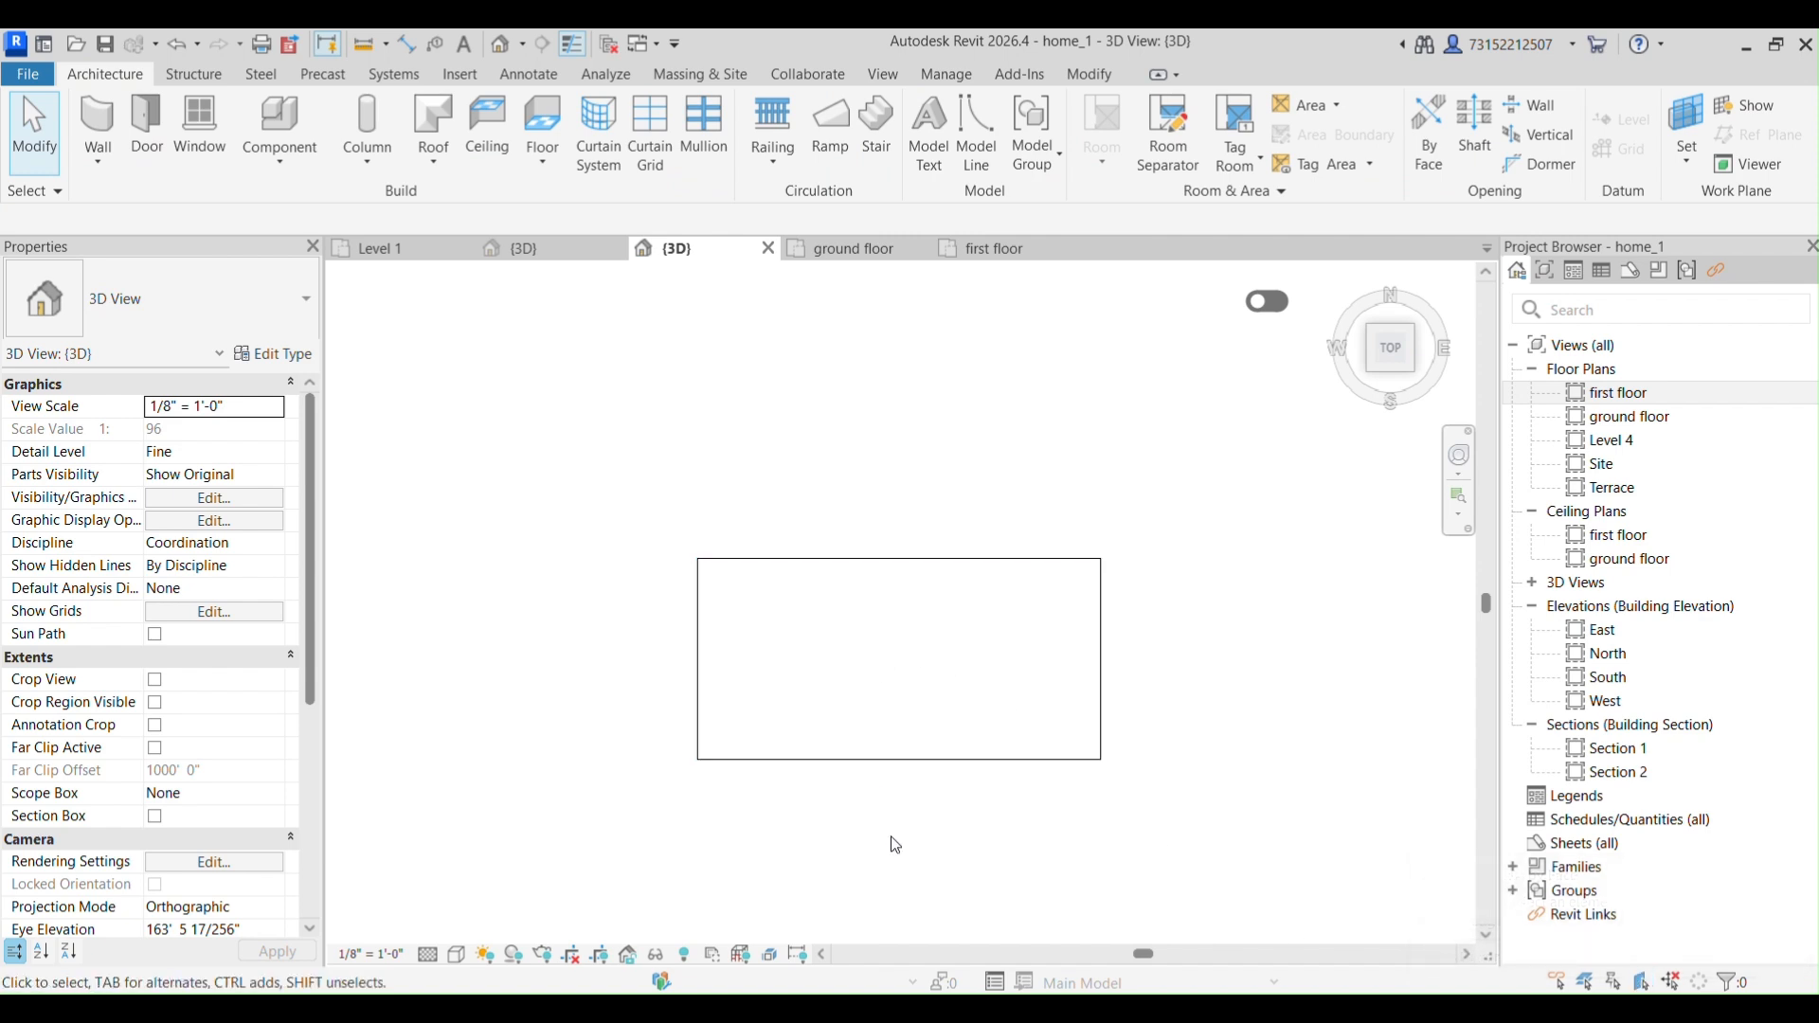
{"action": "left_click", "coordinate": [895, 654]}
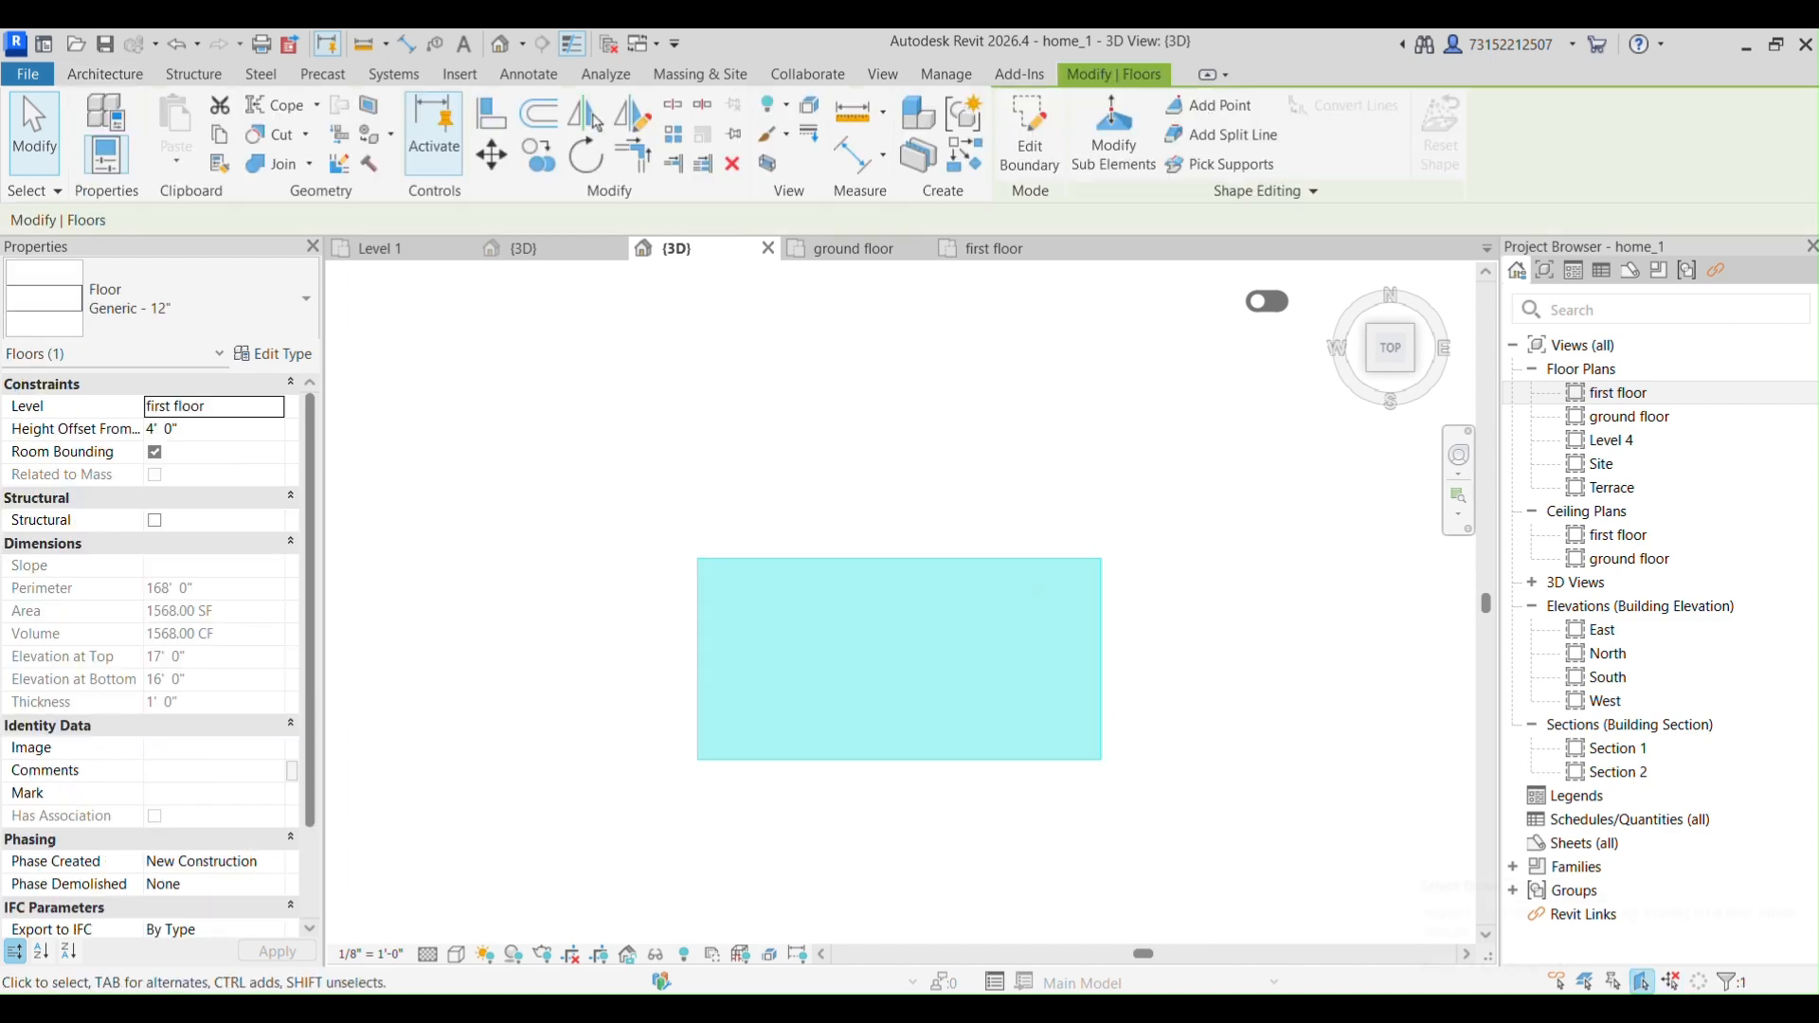
{"action": "left_click", "coordinate": [1639, 981]}
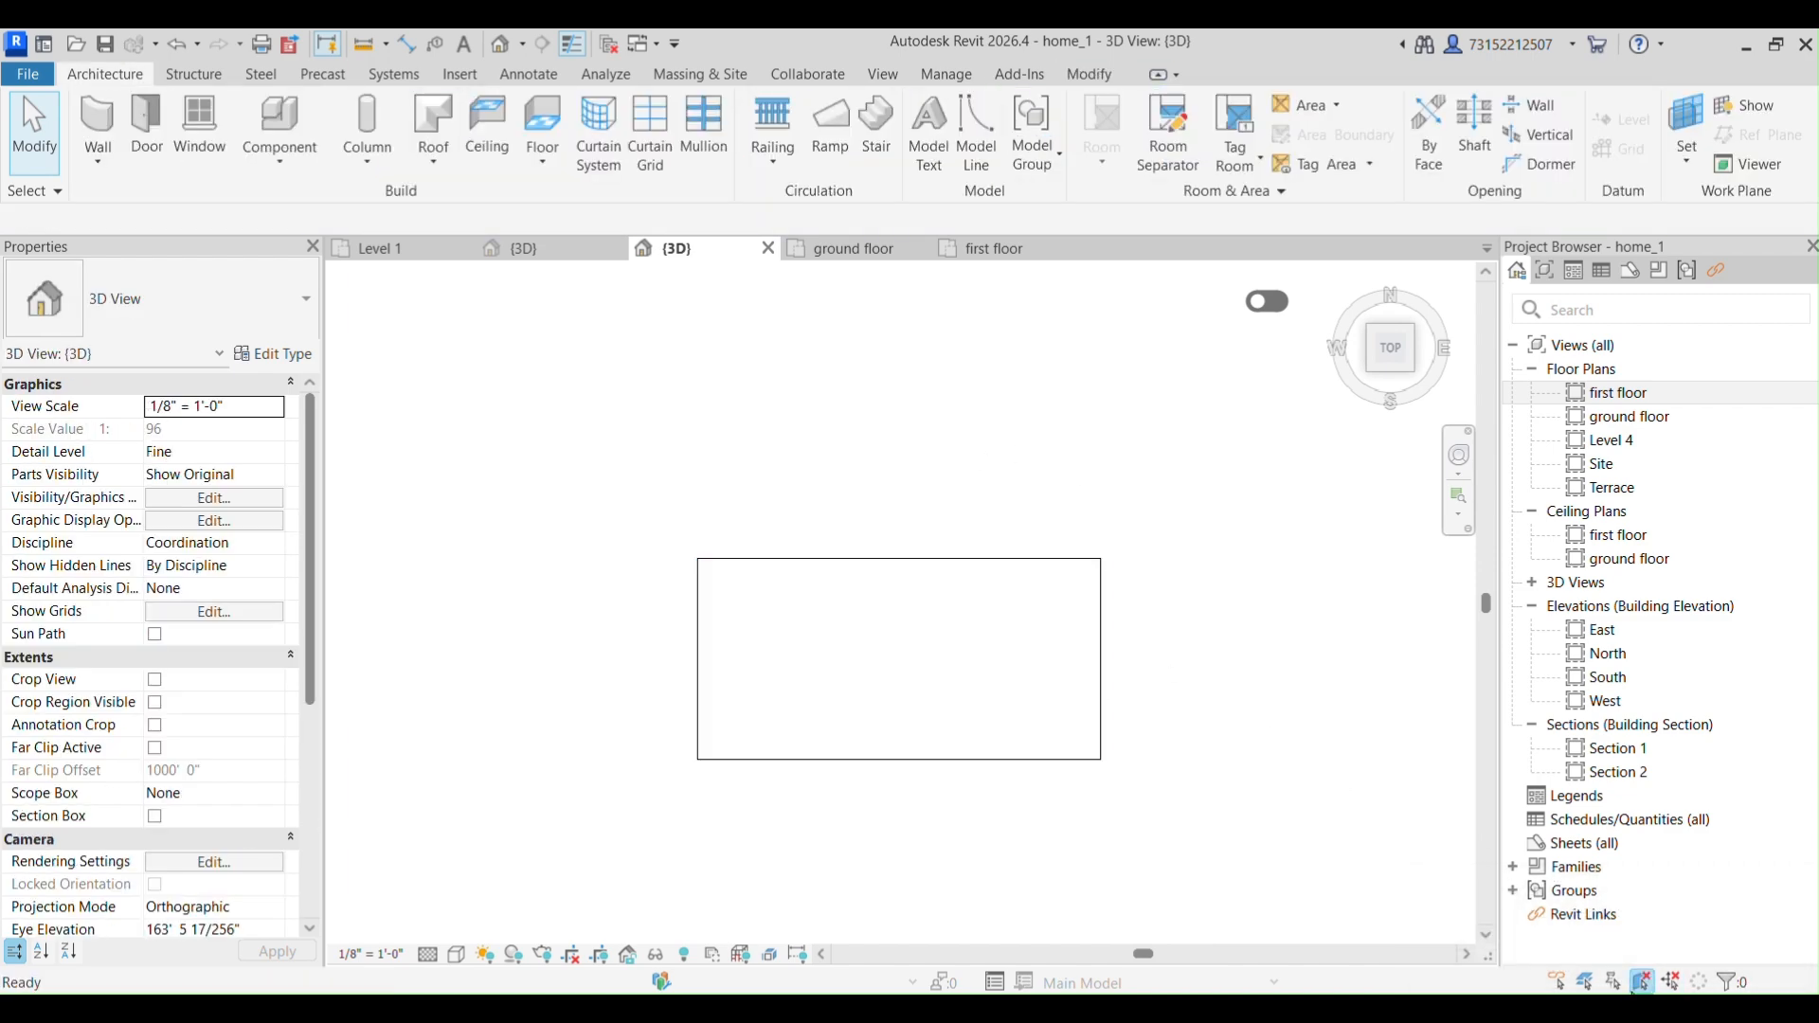
{"action": "left_click", "coordinate": [925, 764]}
{"action": "left_click", "coordinate": [936, 829]}
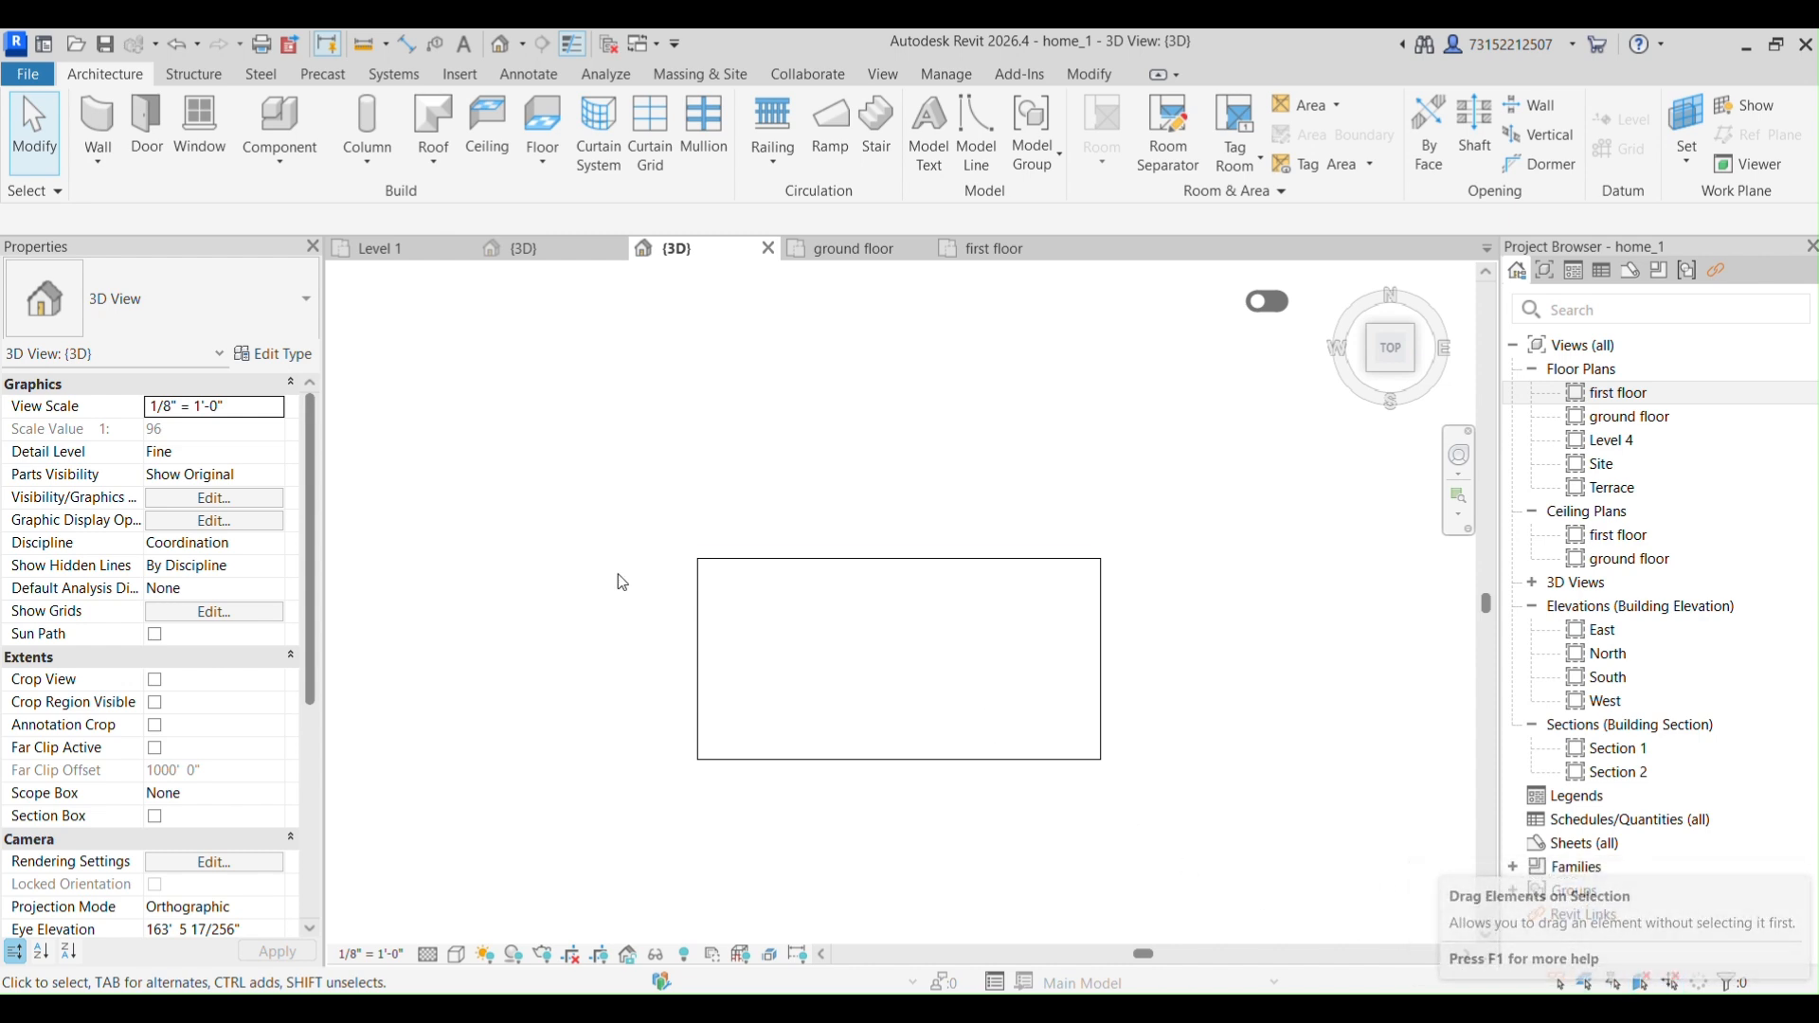
Open the rectangular floor's boundary for editing, finish the sketch as it is, and clear the selection.
{"action": "left_click", "coordinate": [906, 760]}
{"action": "double_click", "coordinate": [908, 760]}
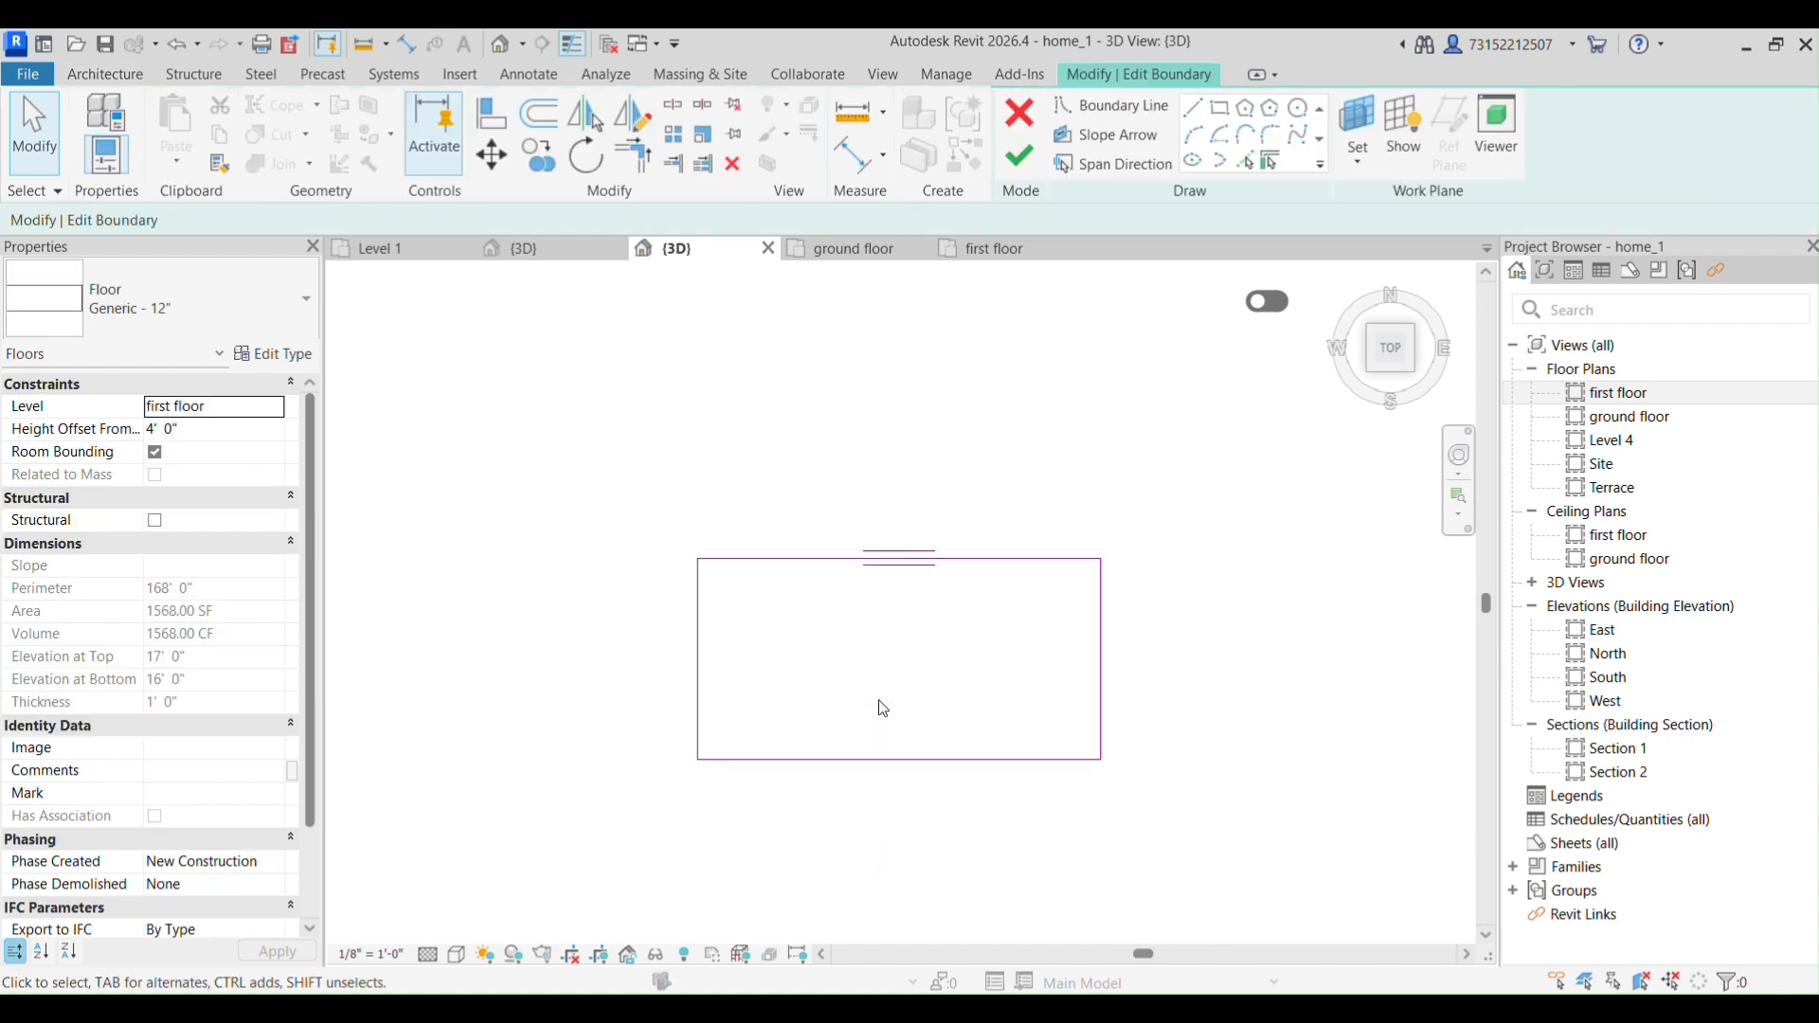
{"action": "left_click", "coordinate": [1020, 156]}
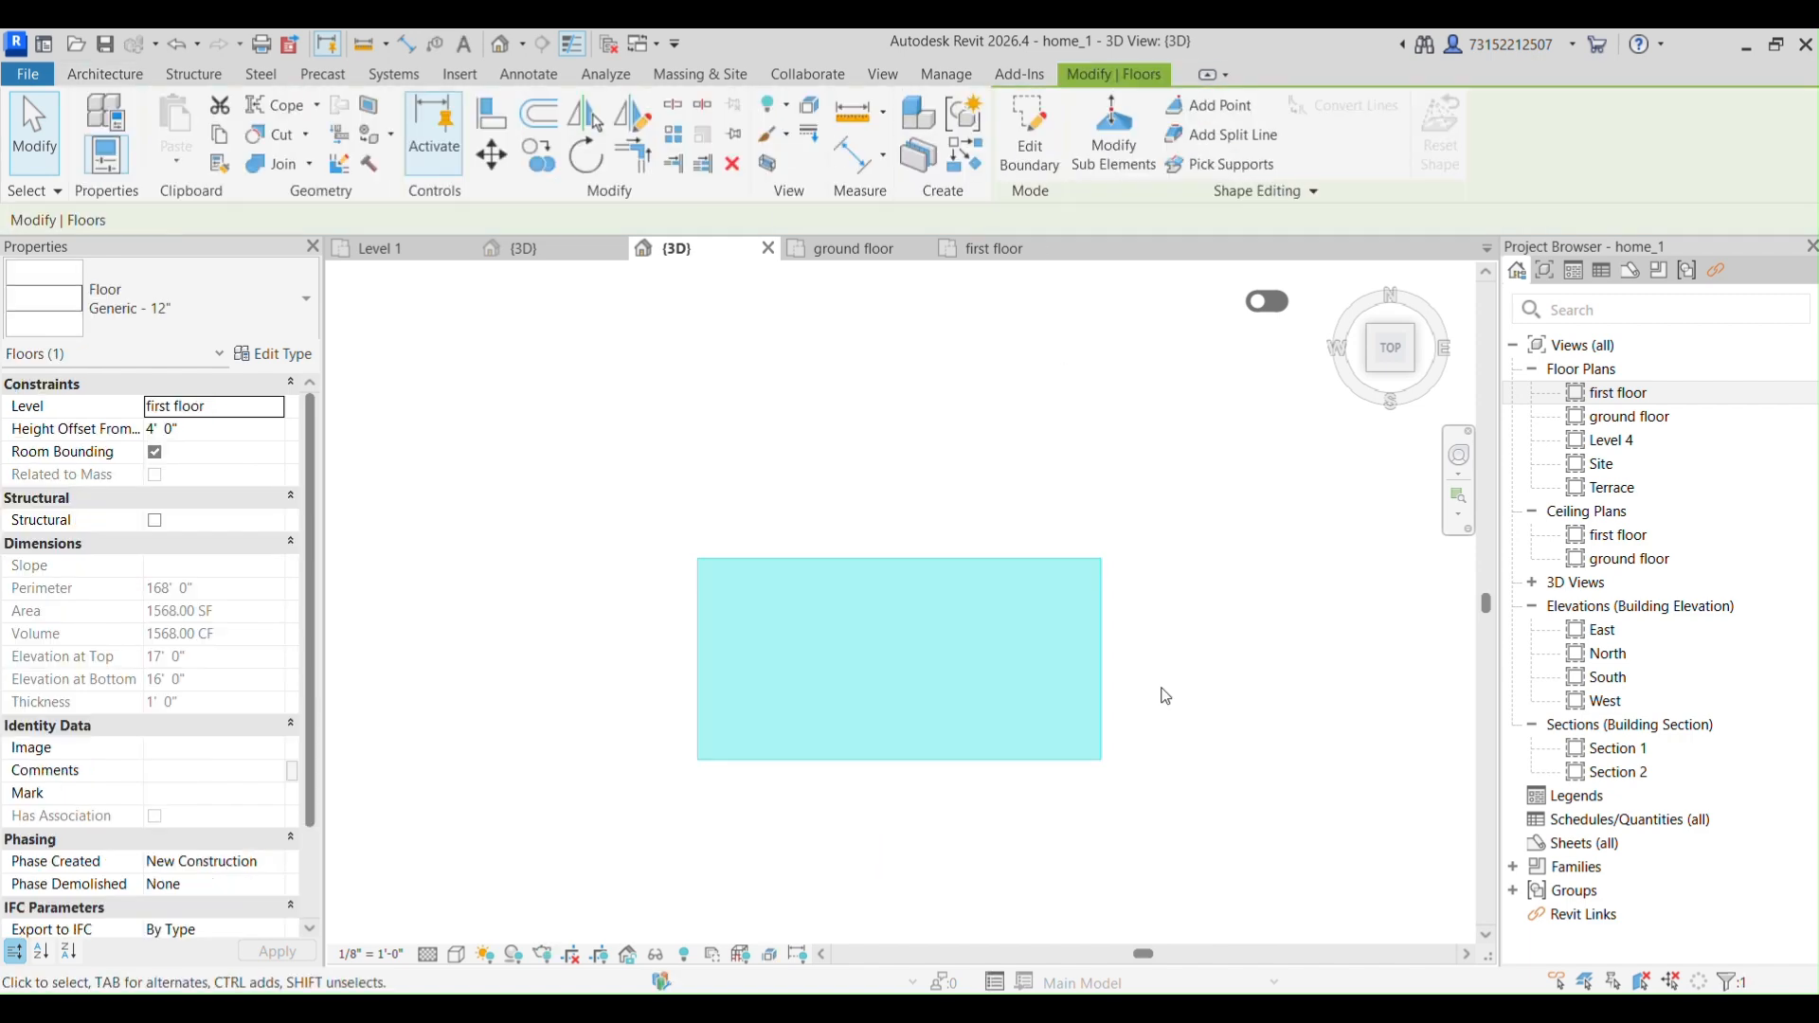
{"action": "left_click", "coordinate": [1161, 900]}
Select the rectangular floor, move it a short distance south in the top view, and clear the selection.
{"action": "left_click", "coordinate": [1019, 764]}
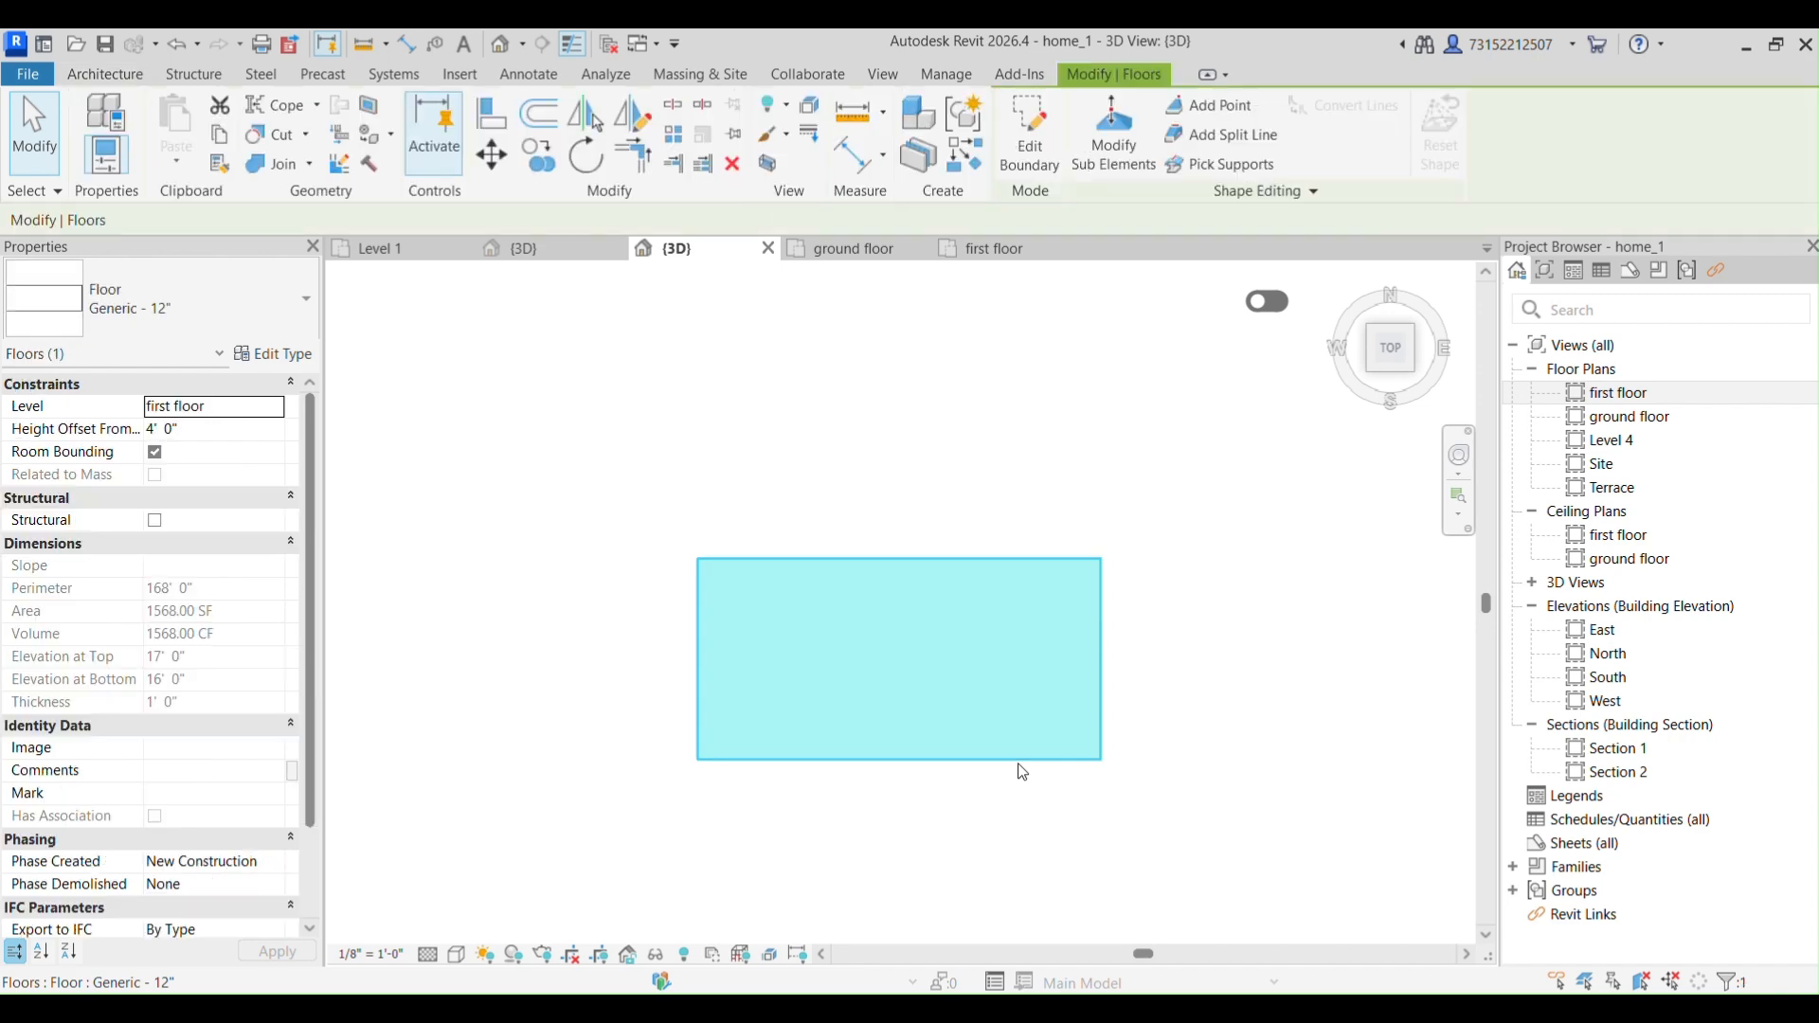
{"action": "left_click_drag", "start_coordinate": [1020, 760], "coordinate": [999, 831]}
{"action": "left_click", "coordinate": [1168, 853]}
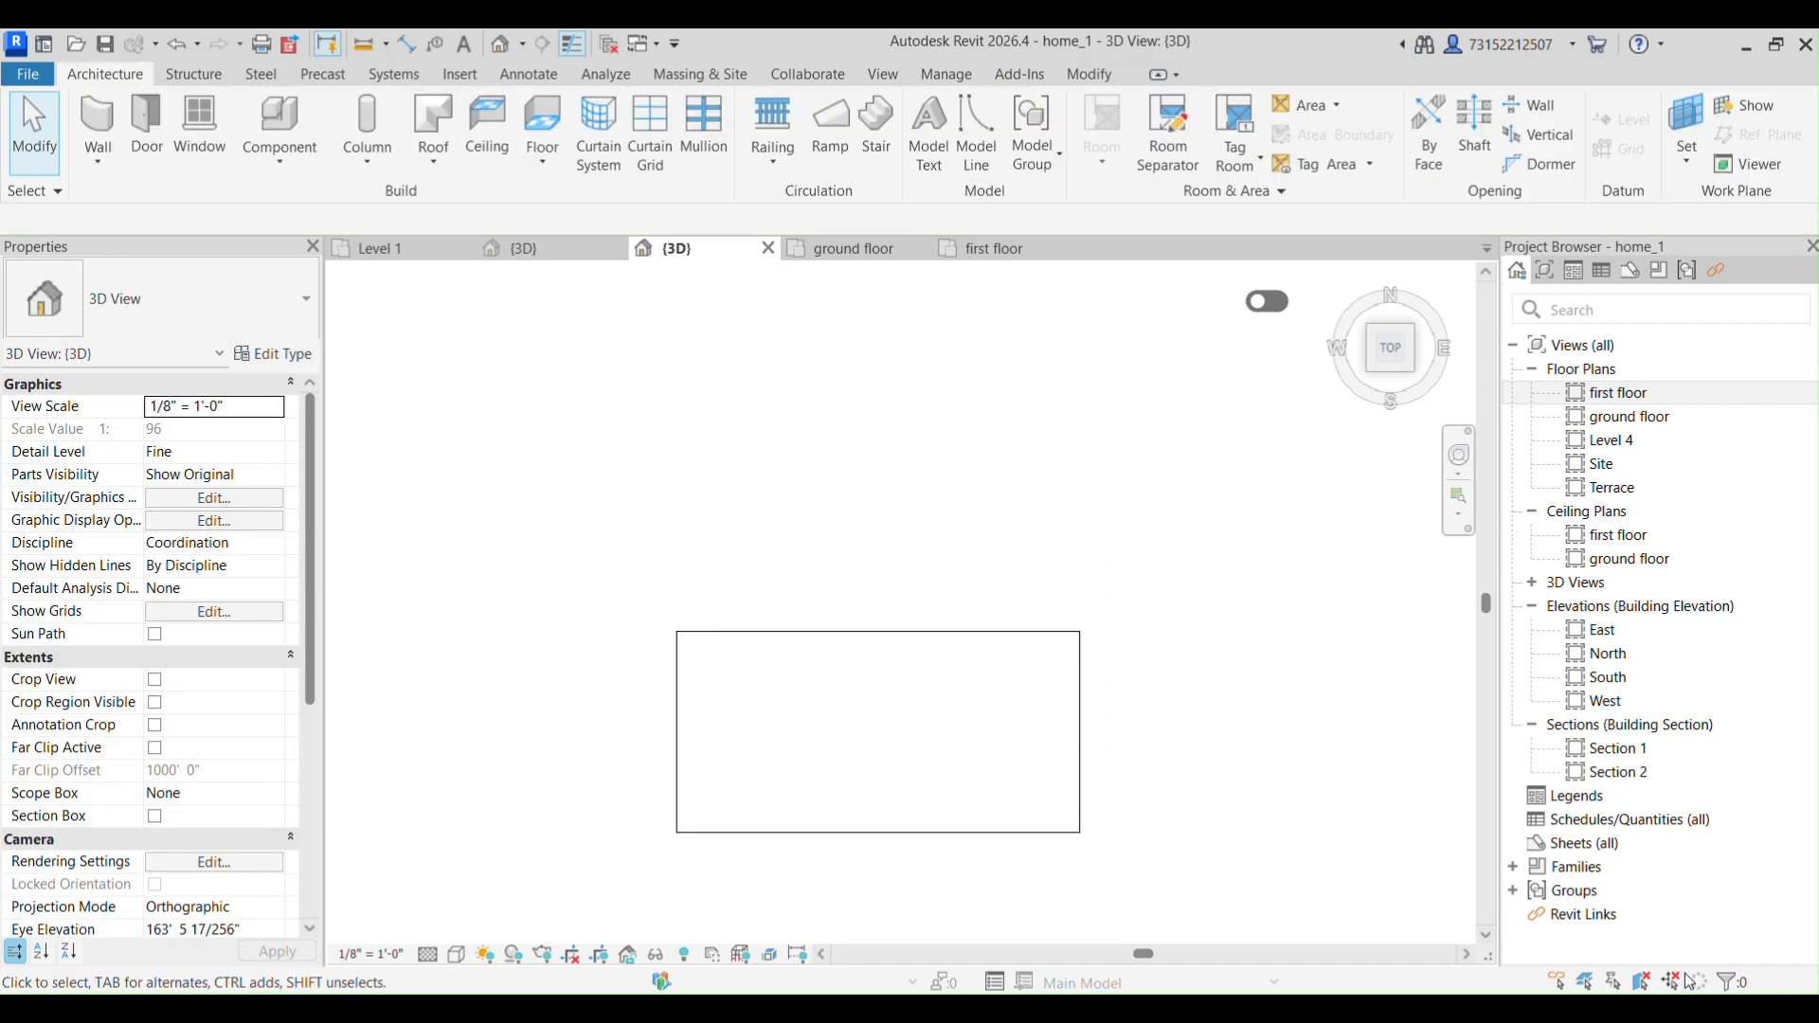
With Drag Elements on Selection enabled, move the rectangular floor north in one motion, and disable the option again.
{"action": "left_click", "coordinate": [981, 837]}
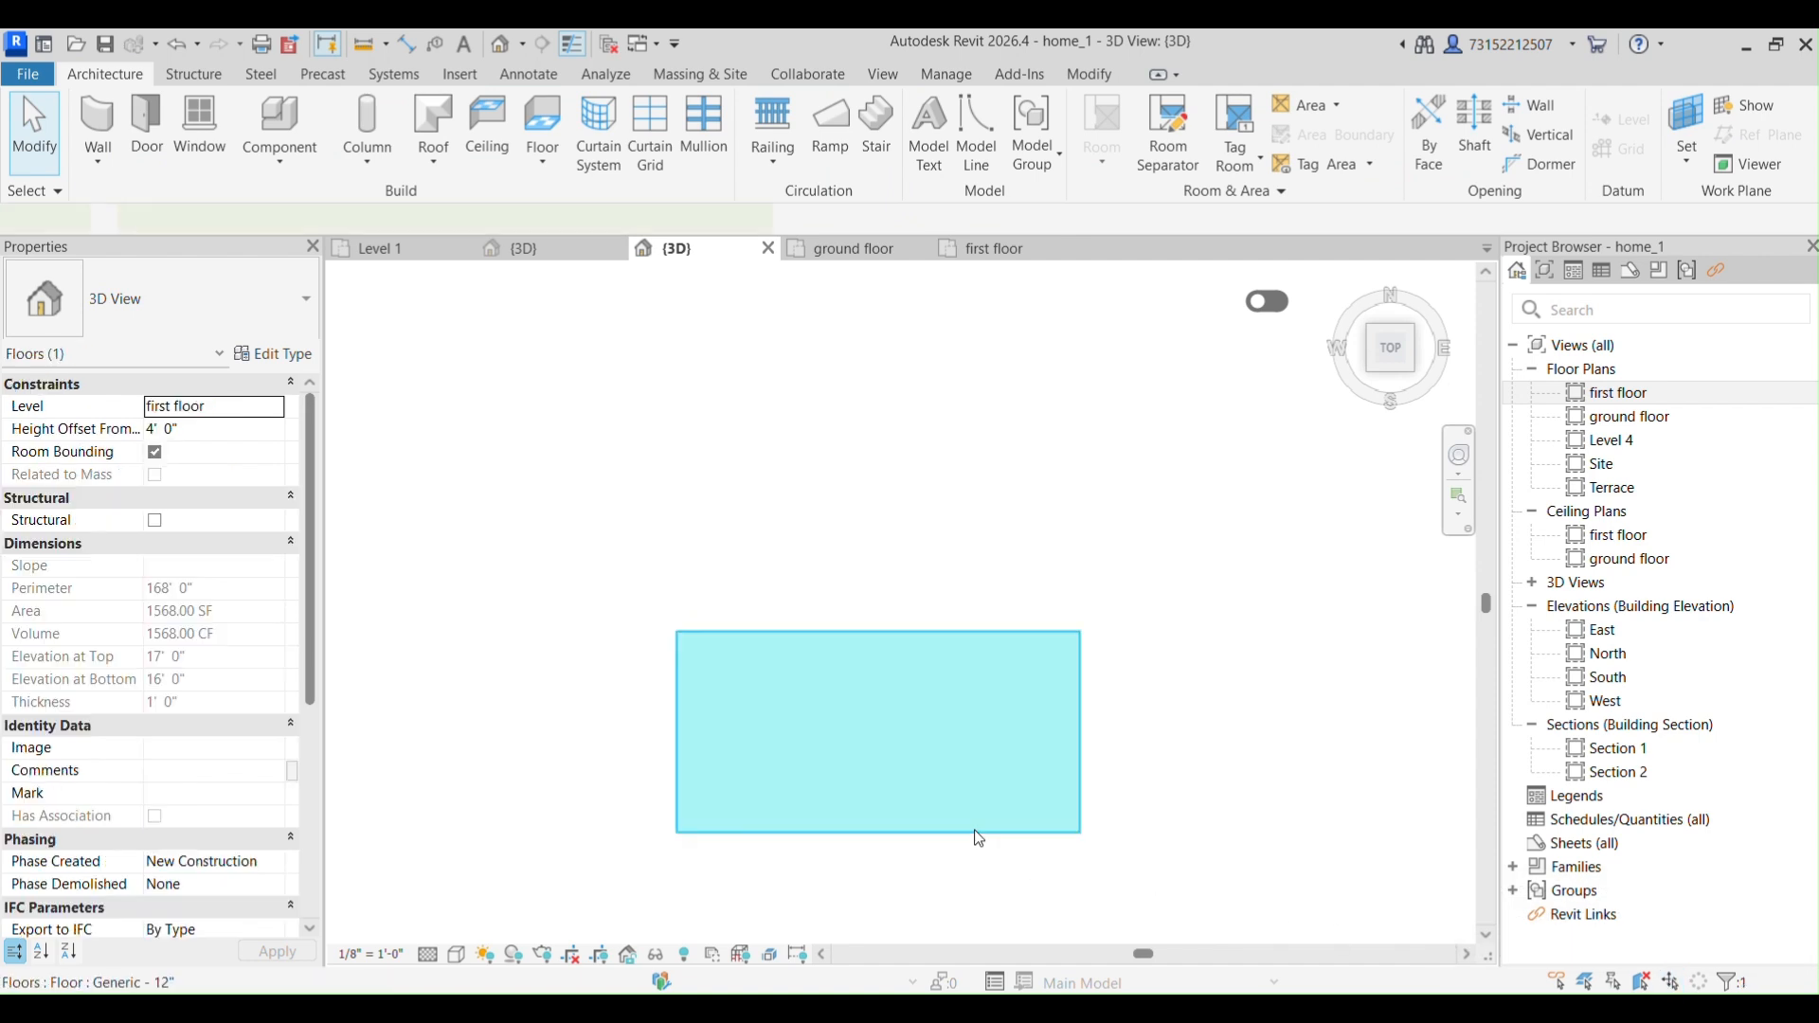
{"action": "left_click_drag", "start_coordinate": [974, 856], "coordinate": [957, 612]}
{"action": "left_click", "coordinate": [1218, 743]}
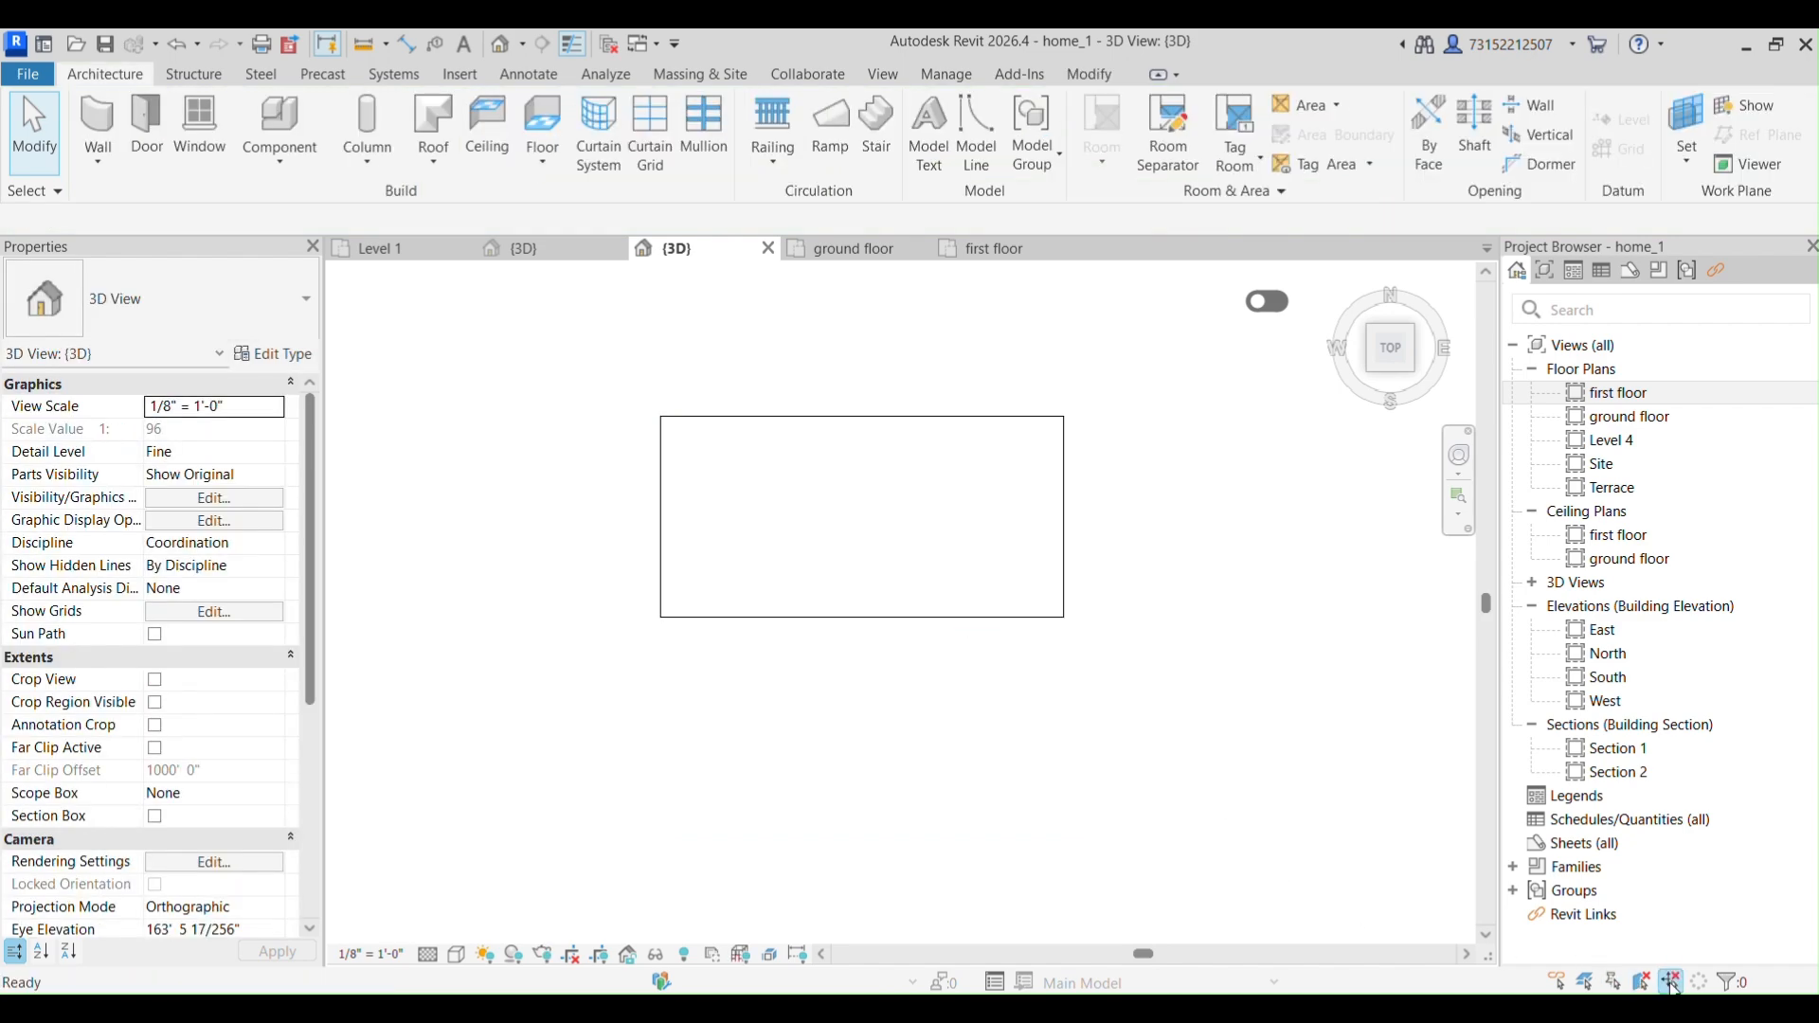
With Drag Elements on Selection disabled, select the rectangular floor first, move it slightly south, and clear the selection.
{"action": "left_click", "coordinate": [851, 621]}
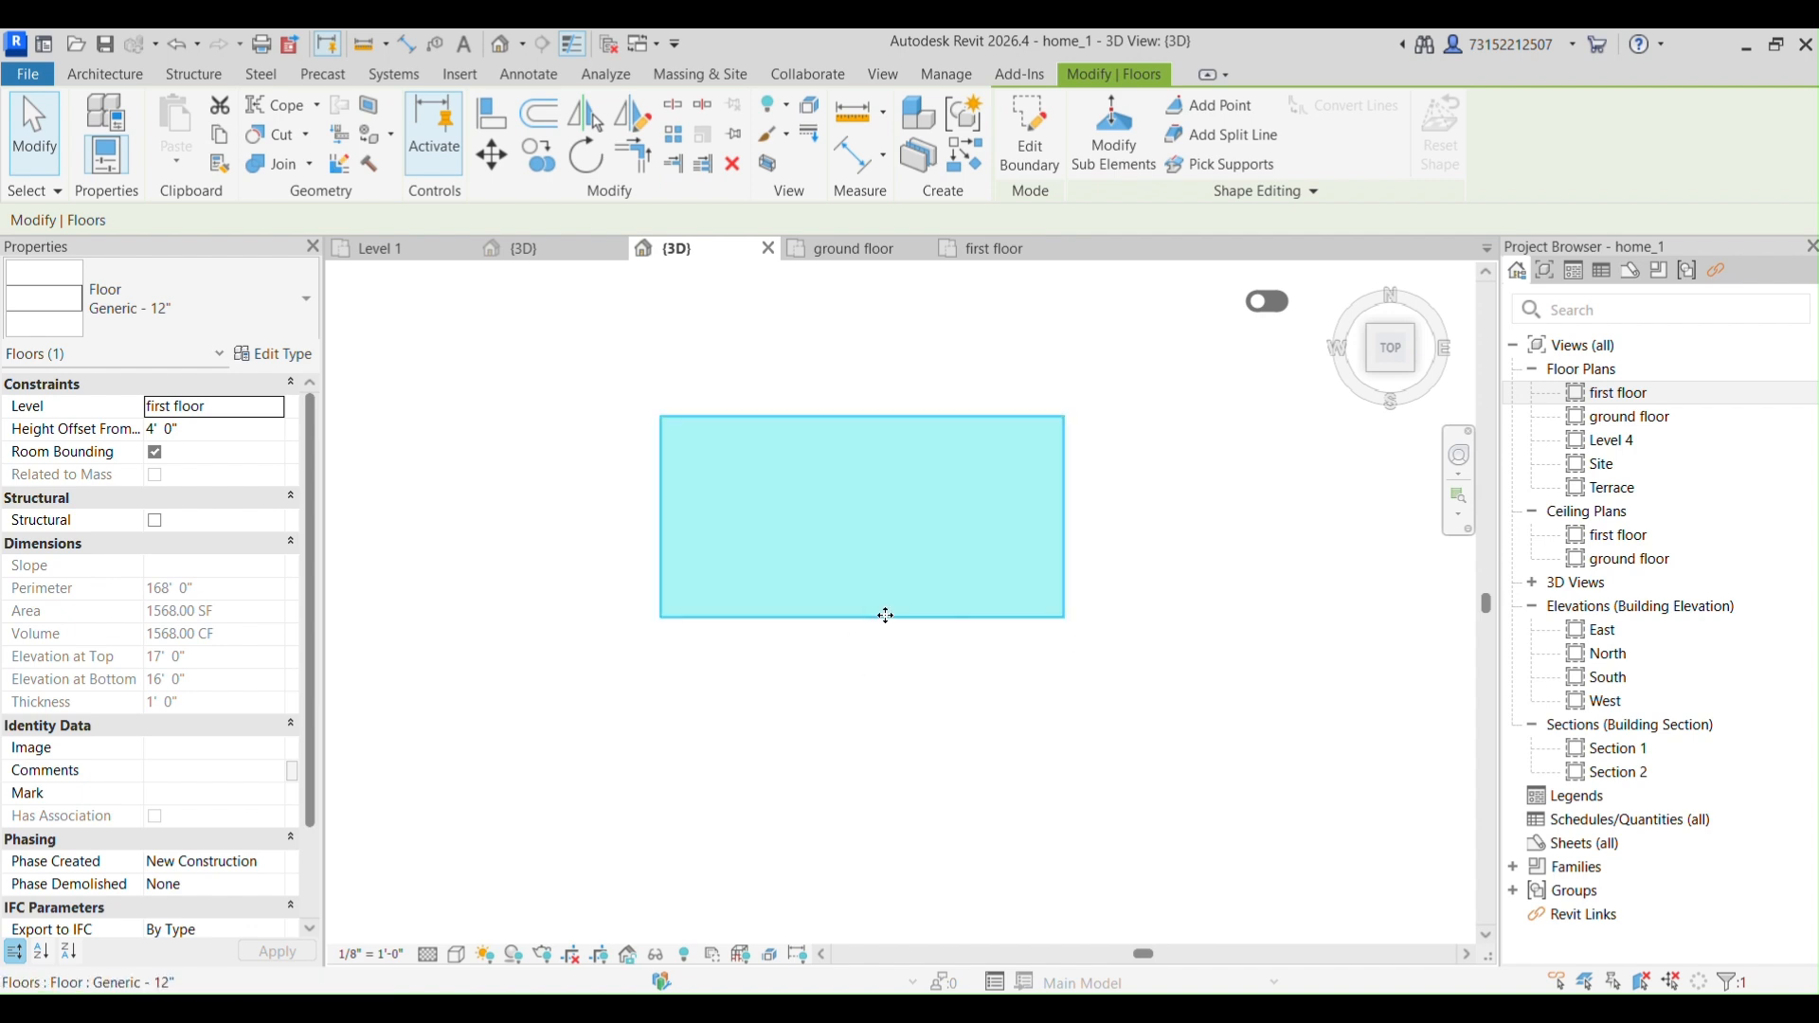
{"action": "left_click_drag", "start_coordinate": [887, 615], "coordinate": [881, 690]}
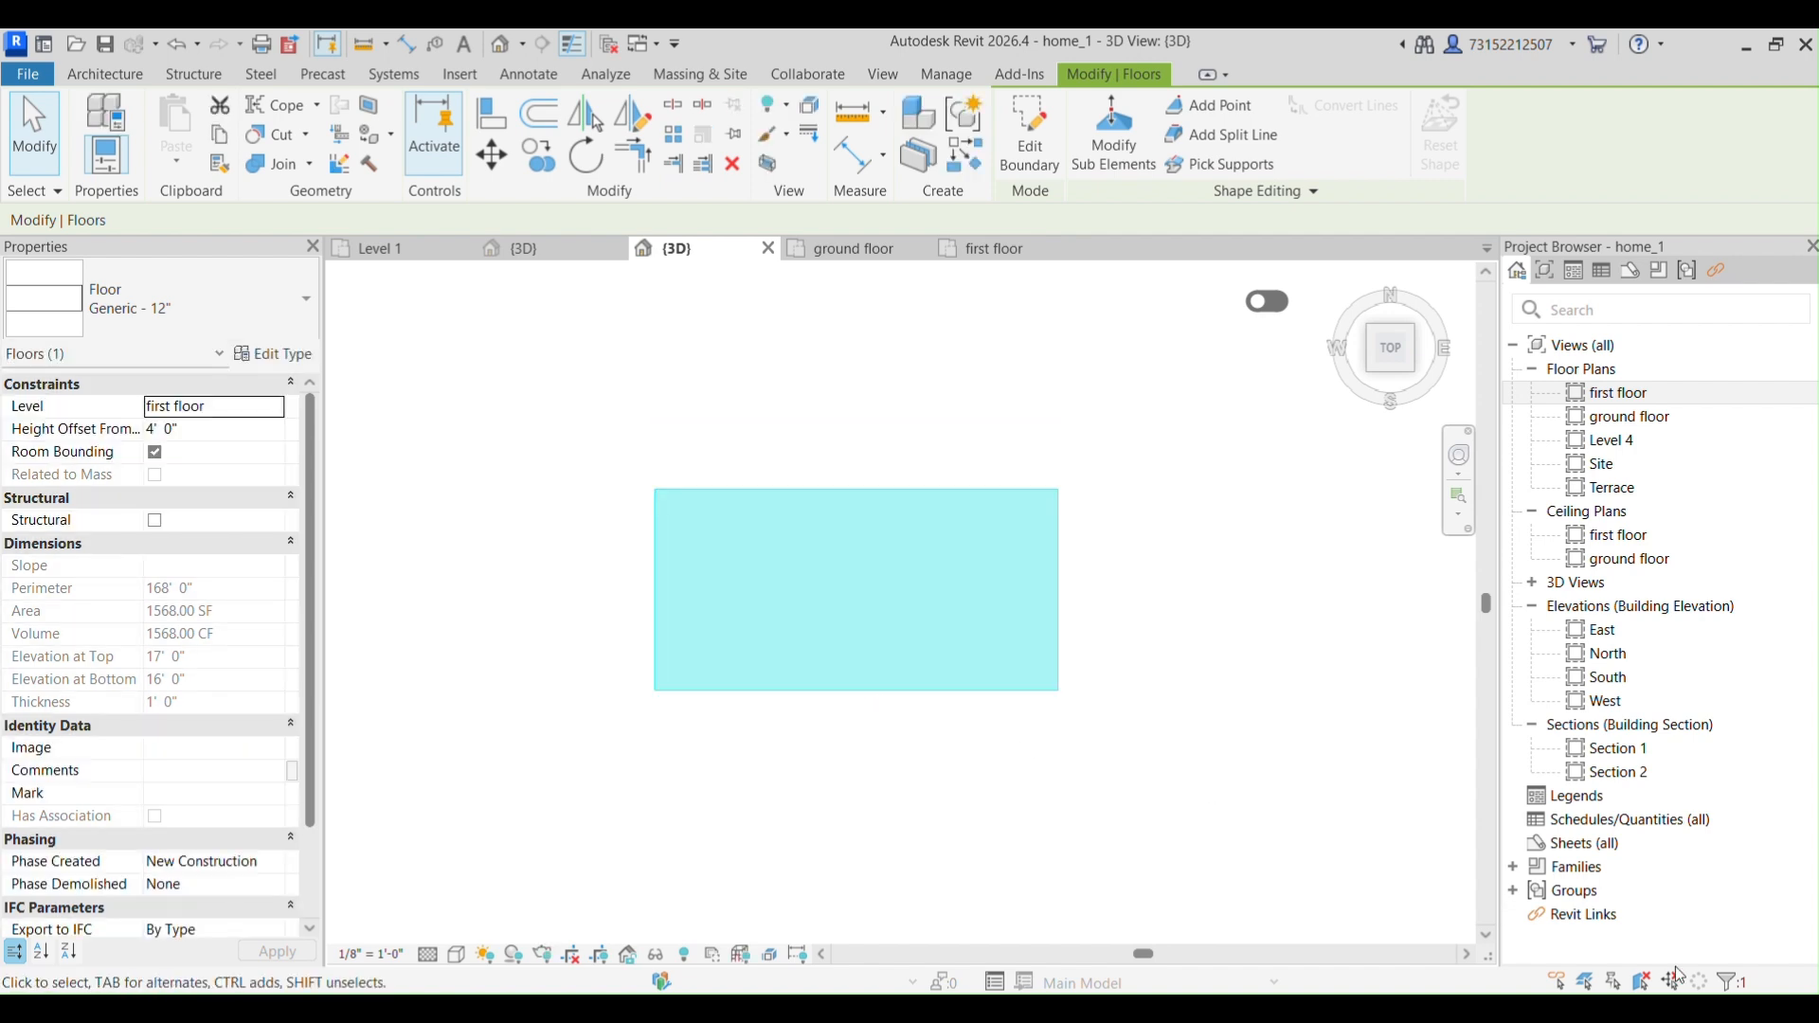
{"action": "key", "text": "Escape"}
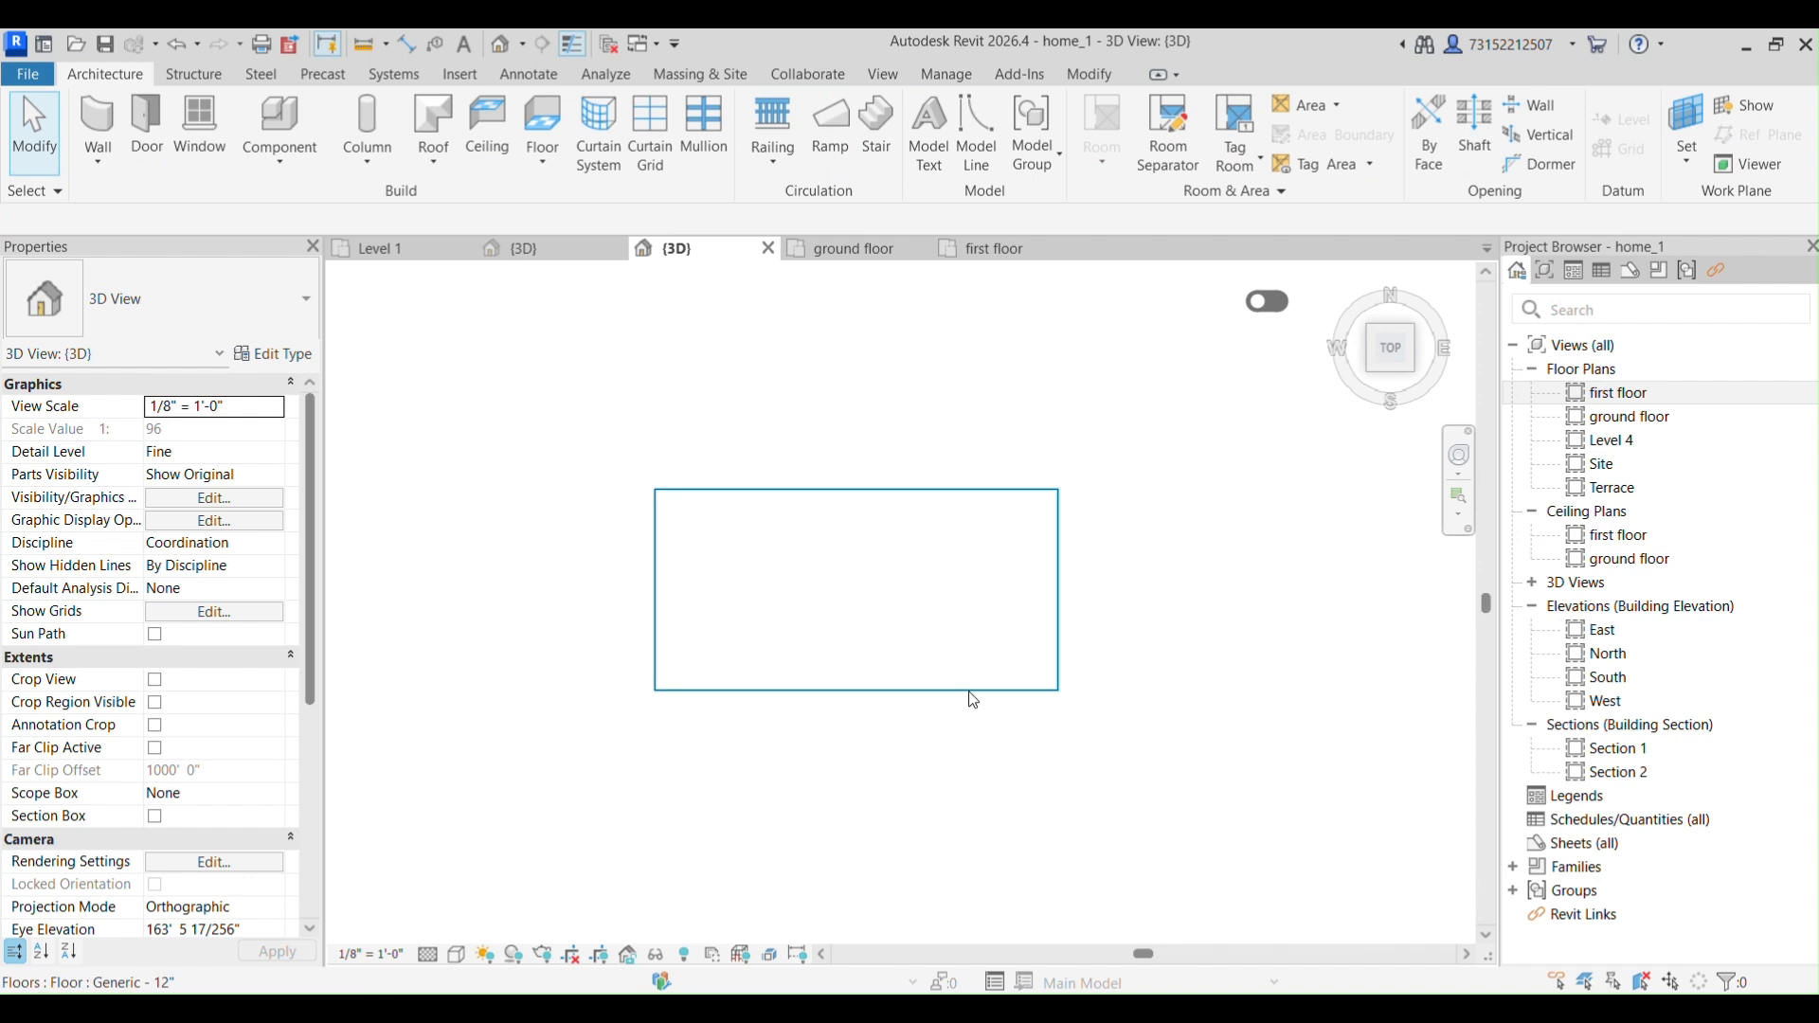
With Drag Elements on Selection enabled, move the unselected rectangular floor directly south and clear the selection.
{"action": "left_click_drag", "start_coordinate": [965, 714], "coordinate": [962, 766]}
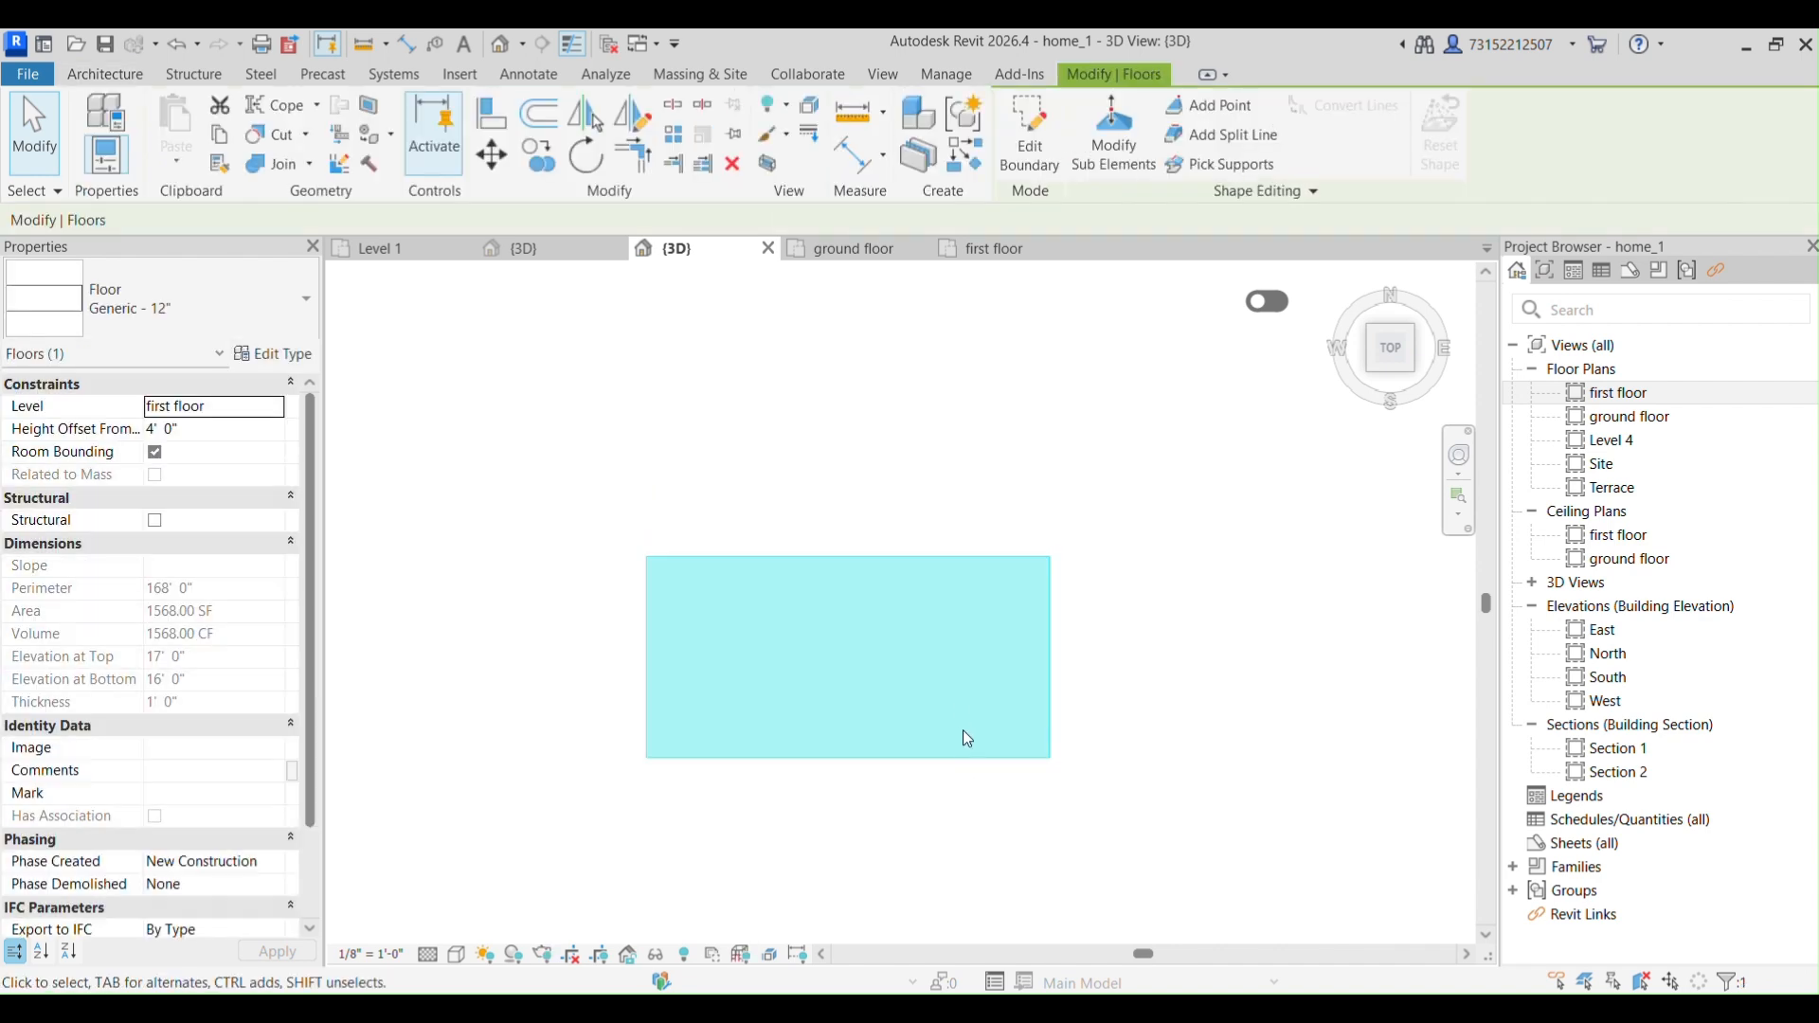
{"action": "middle_click_drag", "start_coordinate": [963, 686], "coordinate": [990, 604]}
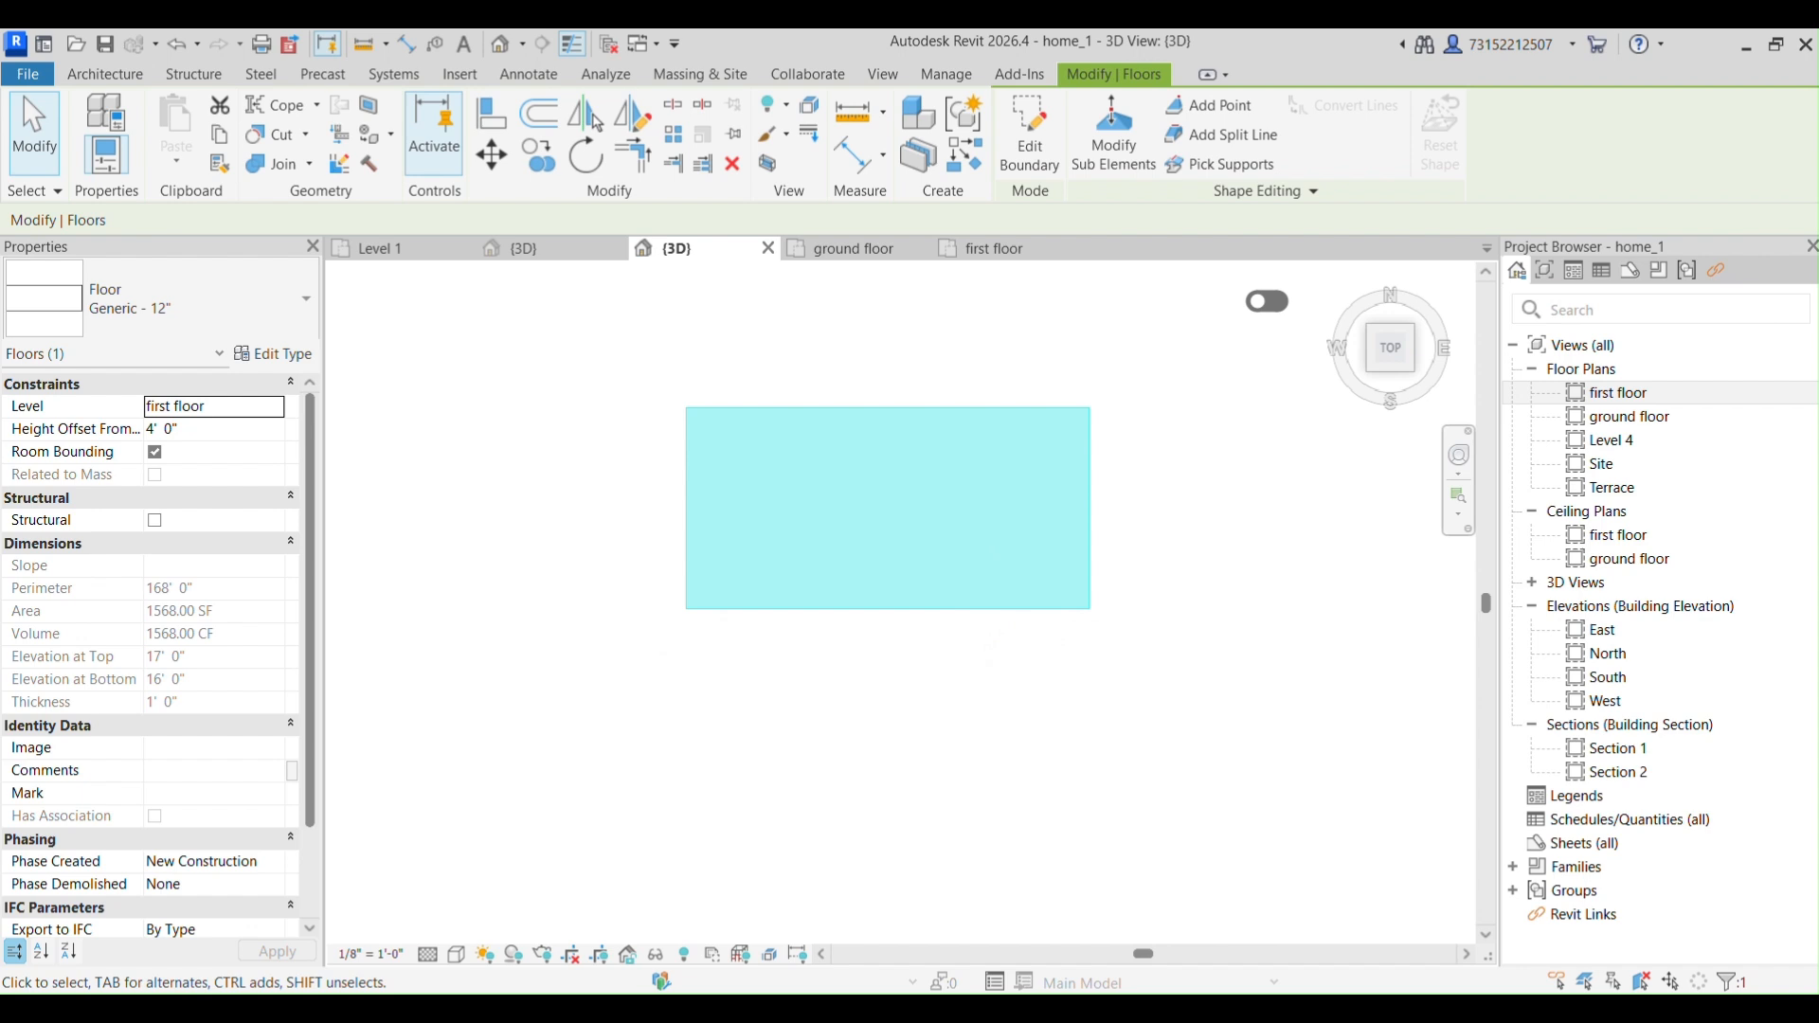
{"action": "left_click", "coordinate": [1130, 644]}
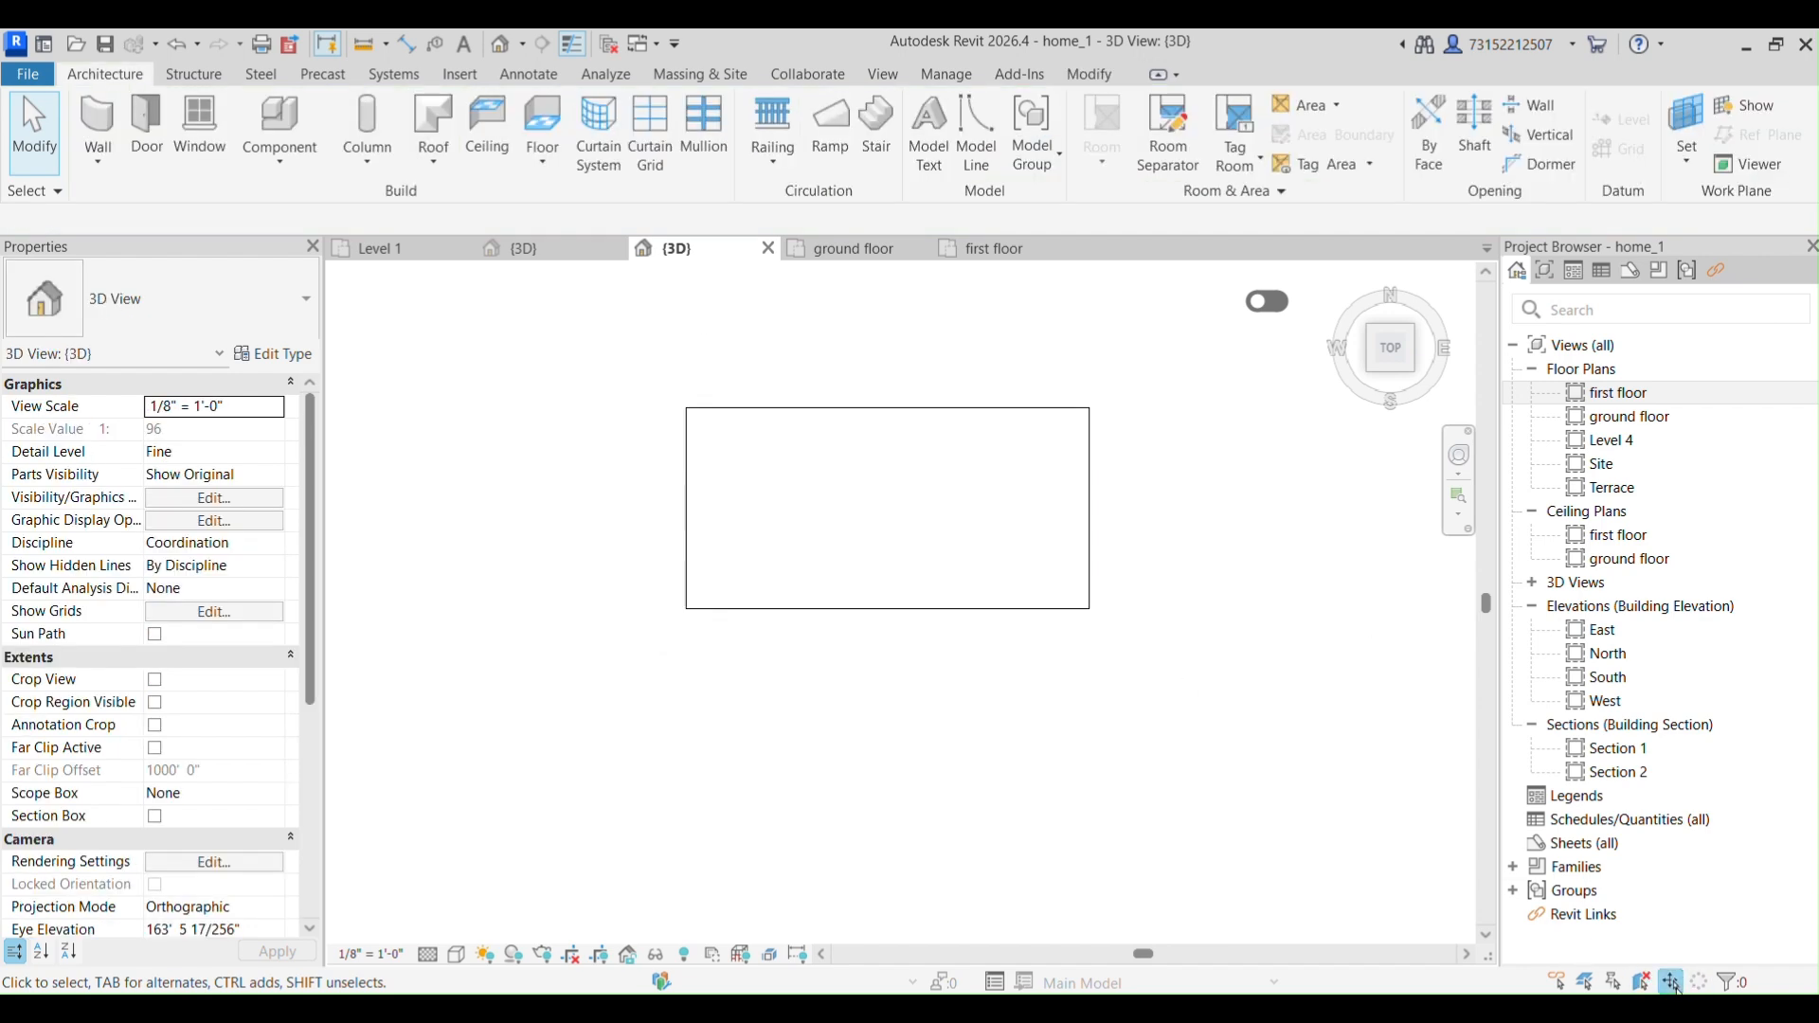
Select the rectangular floor with Drag Elements on Selection off and again with it on, clearing the selection each time.
{"action": "left_click", "coordinate": [1061, 612]}
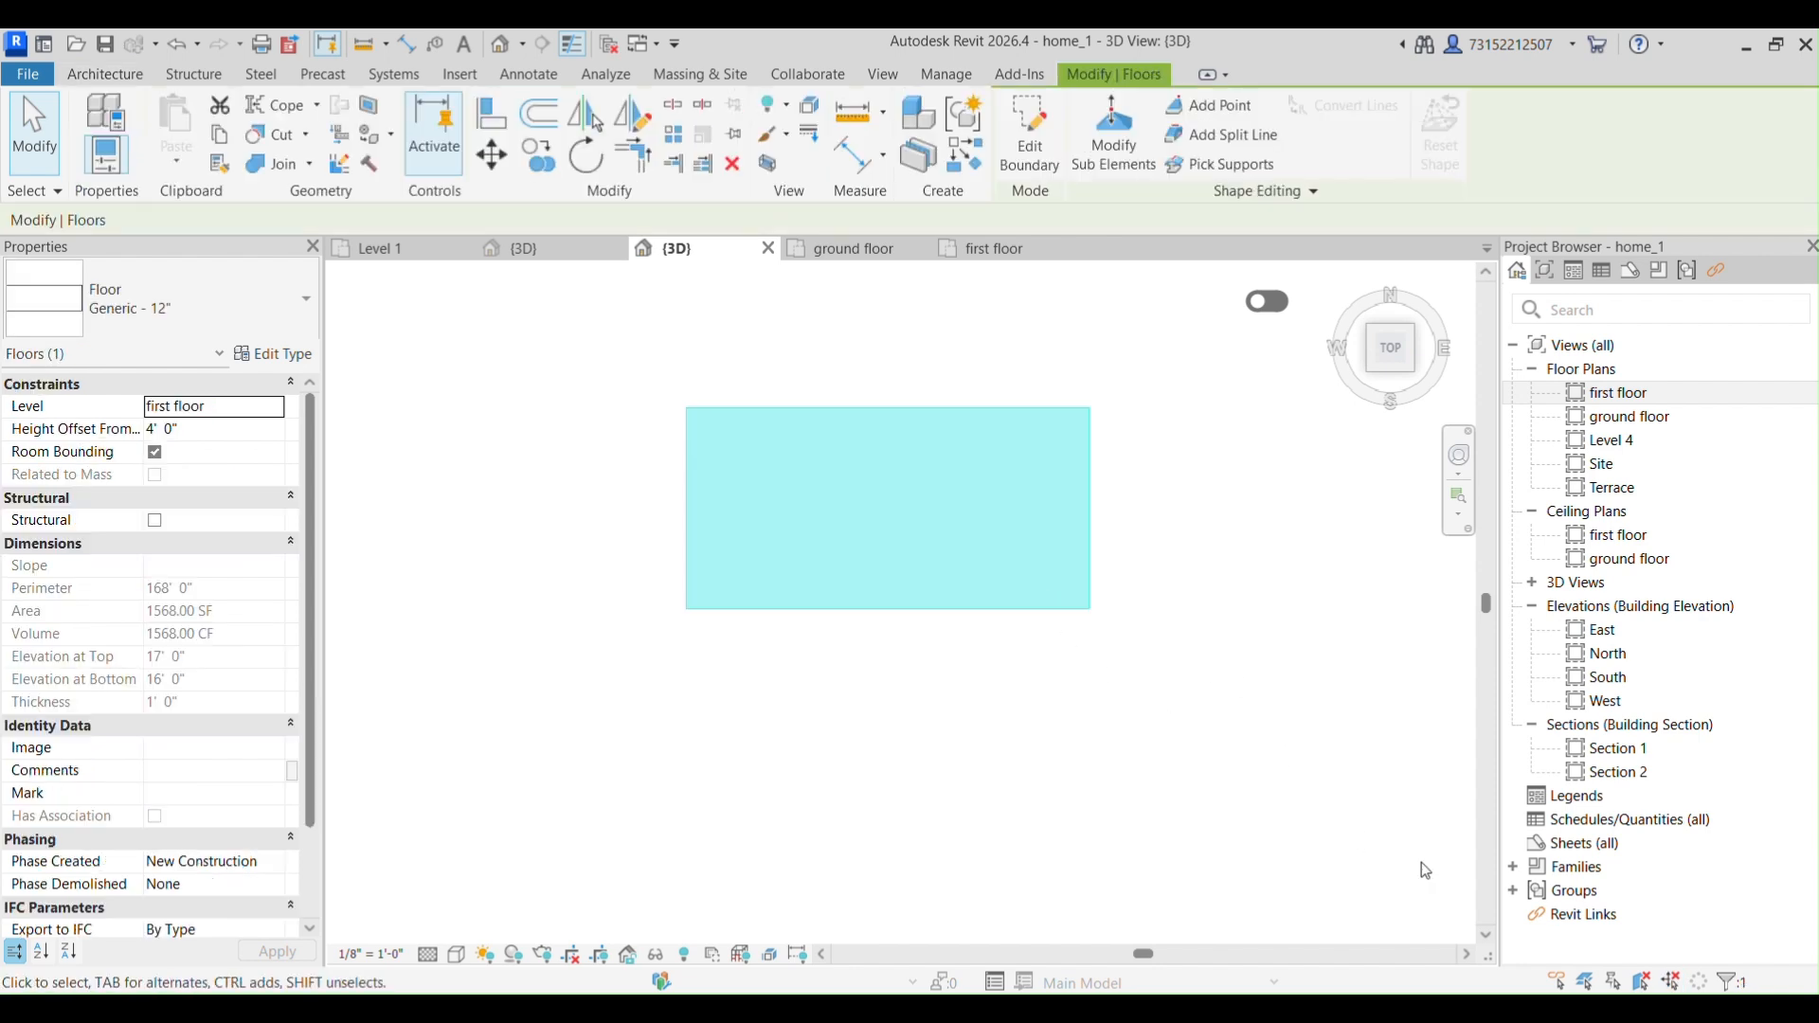
{"action": "left_click", "coordinate": [1265, 815]}
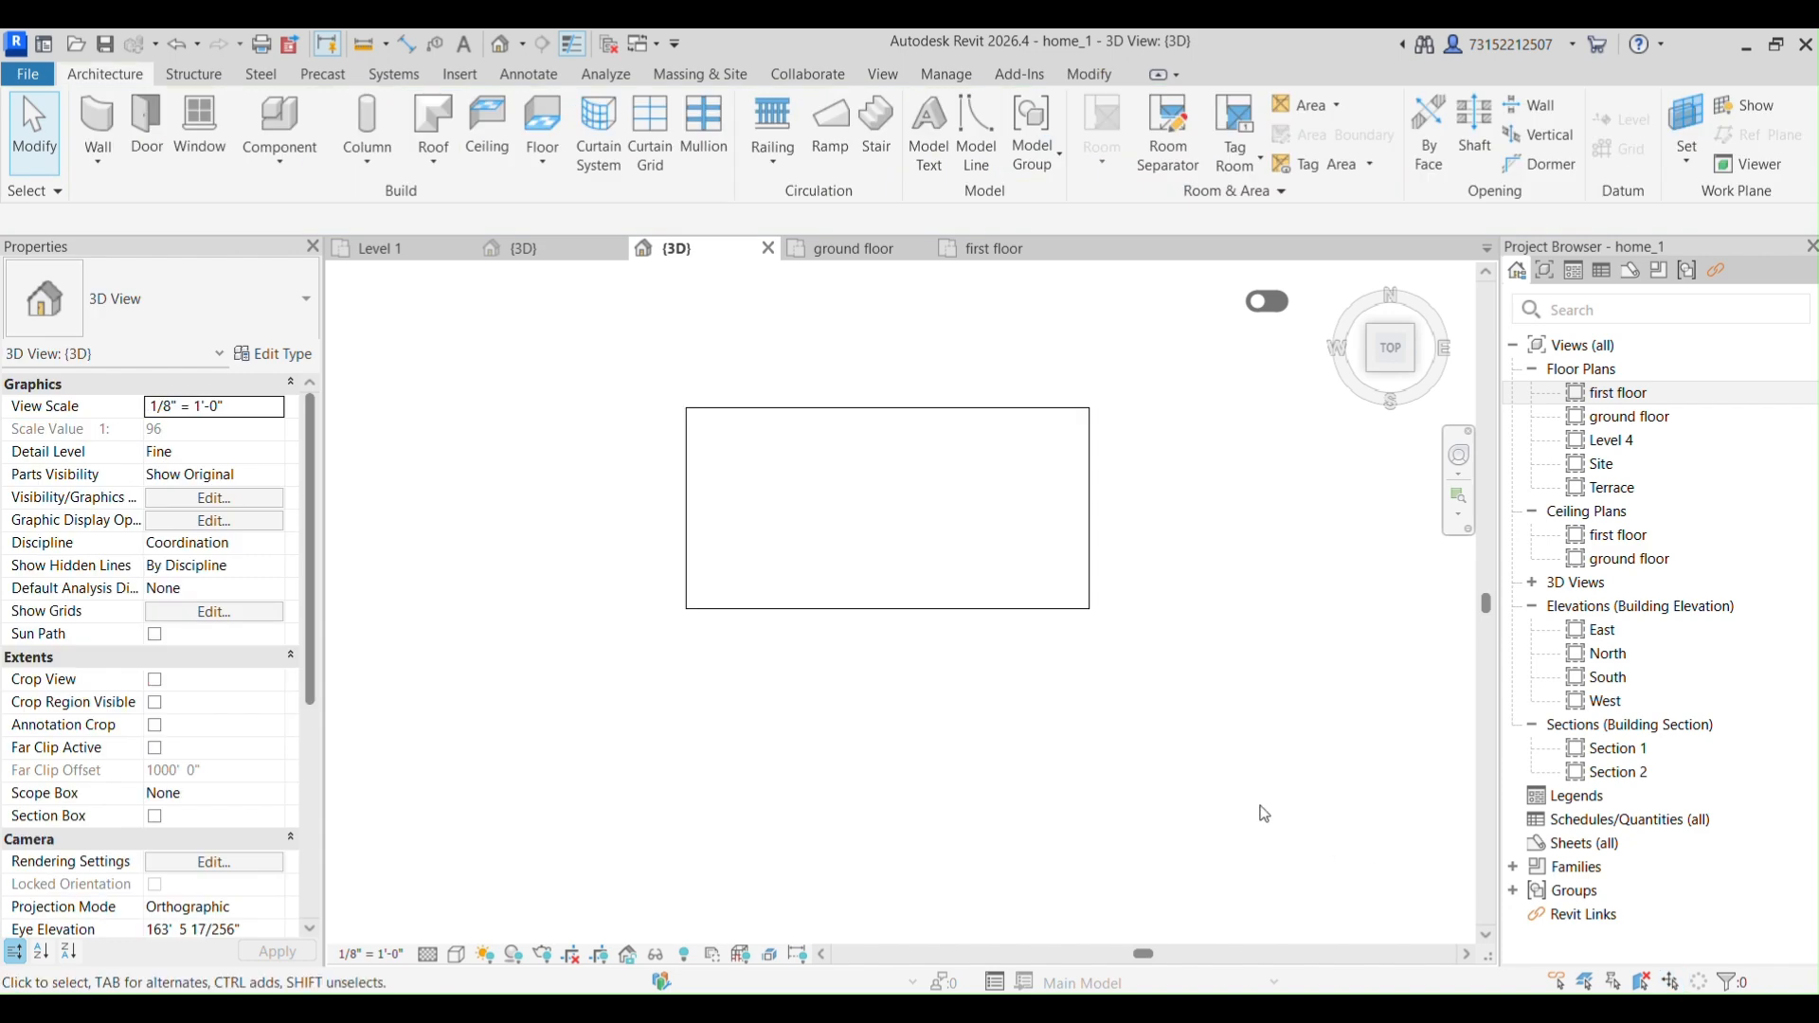
{"action": "left_click", "coordinate": [1031, 601]}
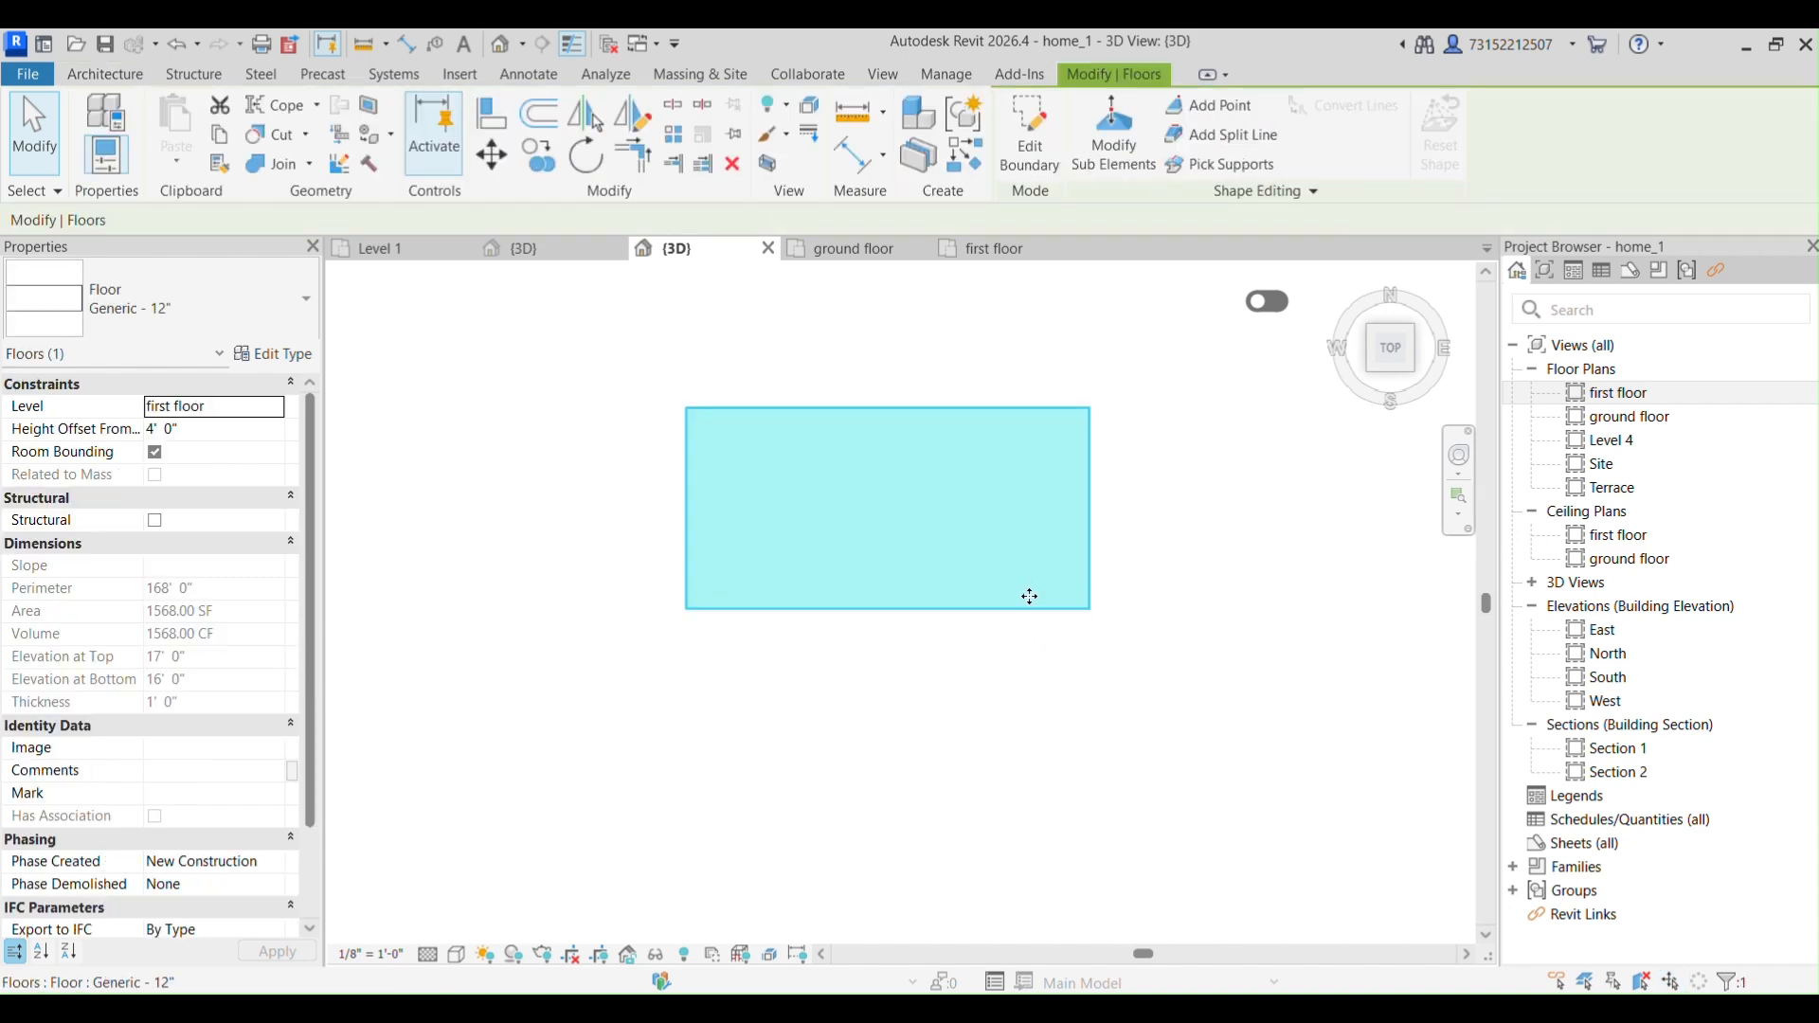
{"action": "left_click", "coordinate": [1156, 669]}
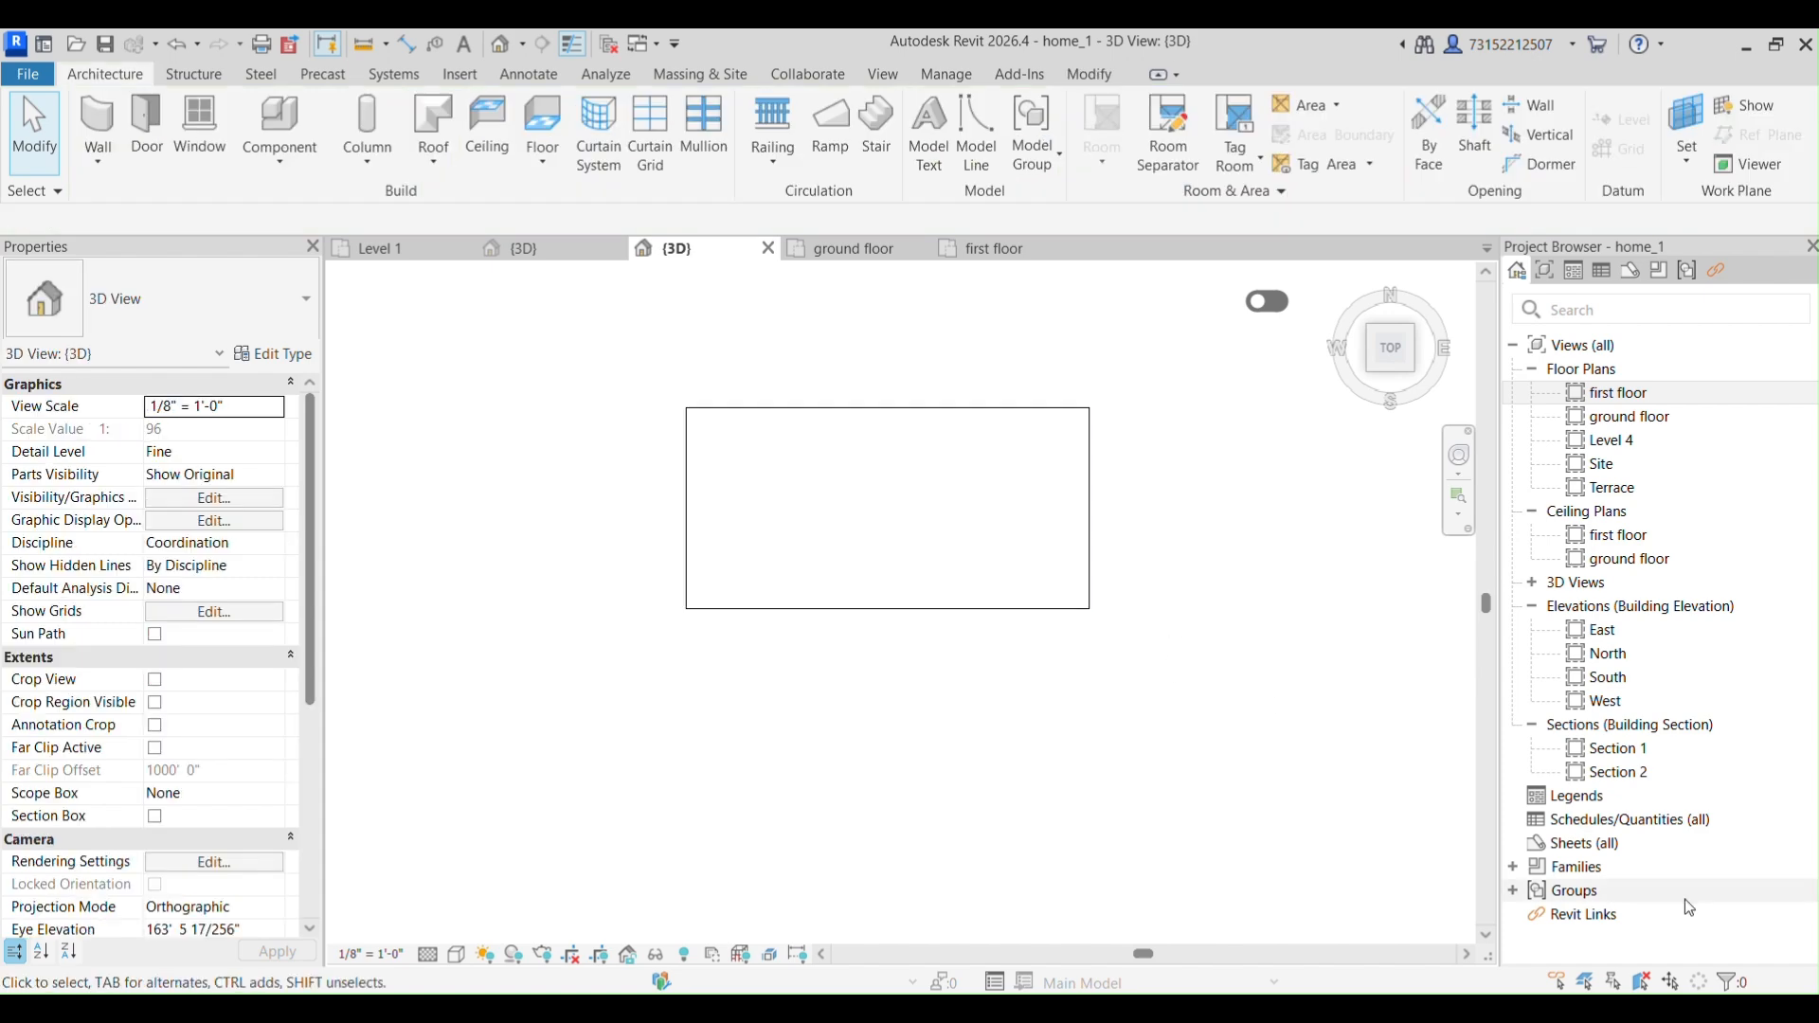
Select the rectangular floor alone, select the walled rectangle's east wall instead, and add the floor to the wall selection.
{"action": "left_click", "coordinate": [997, 609]}
{"action": "scroll", "coordinate": [1047, 631], "scroll_direction": "down", "scroll_amount": 3}
{"action": "middle_click_drag", "start_coordinate": [1076, 597], "coordinate": [1043, 556]}
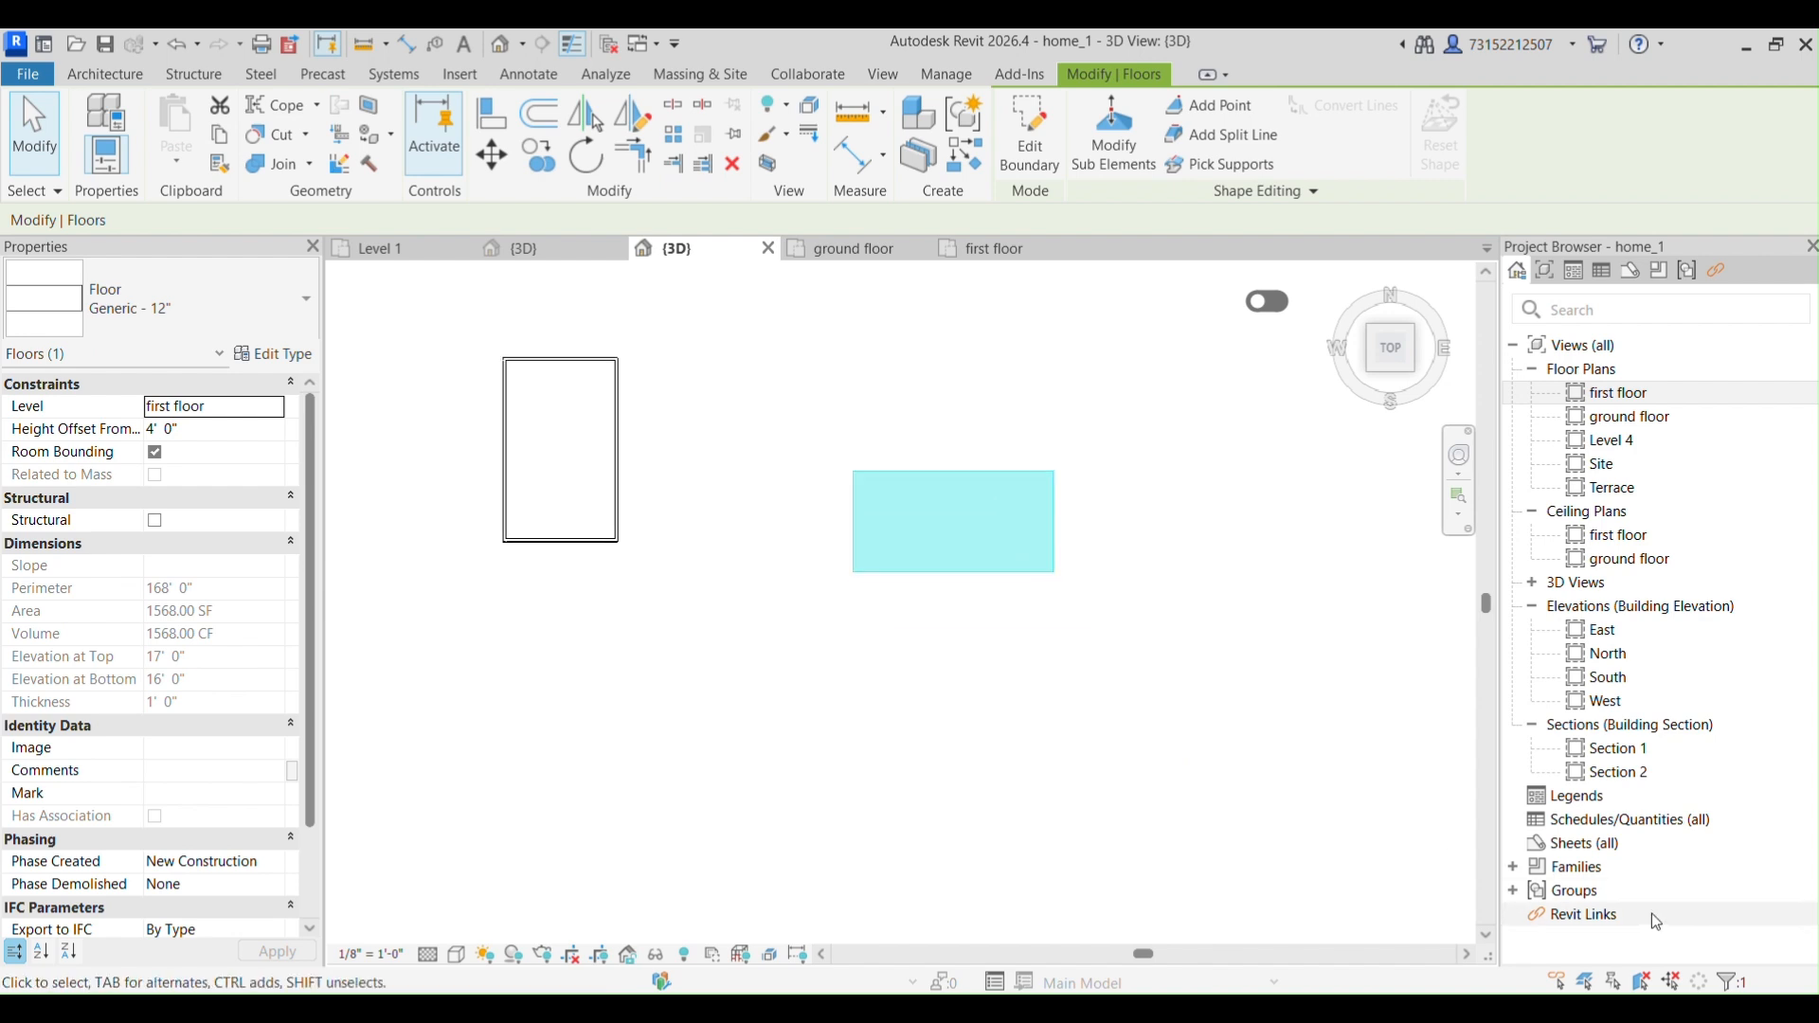
{"action": "left_click", "coordinate": [619, 486]}
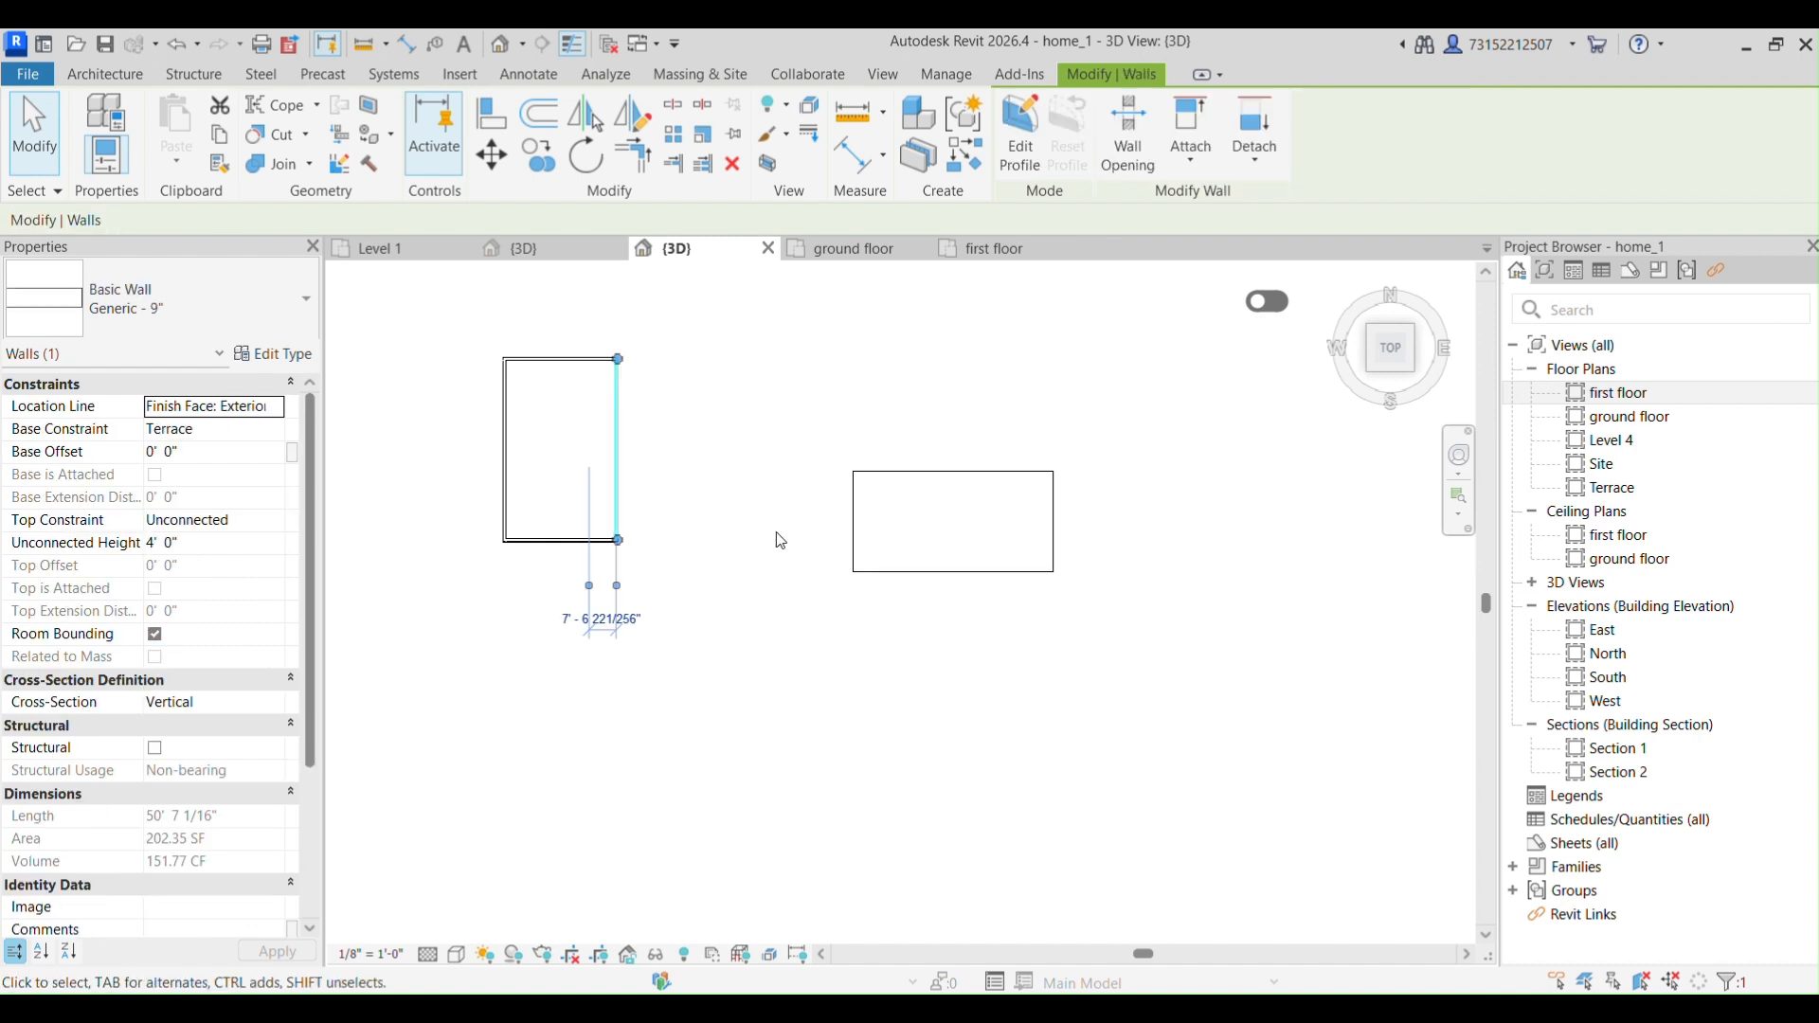
{"action": "left_click", "coordinate": [862, 557], "text": "ctrl"}
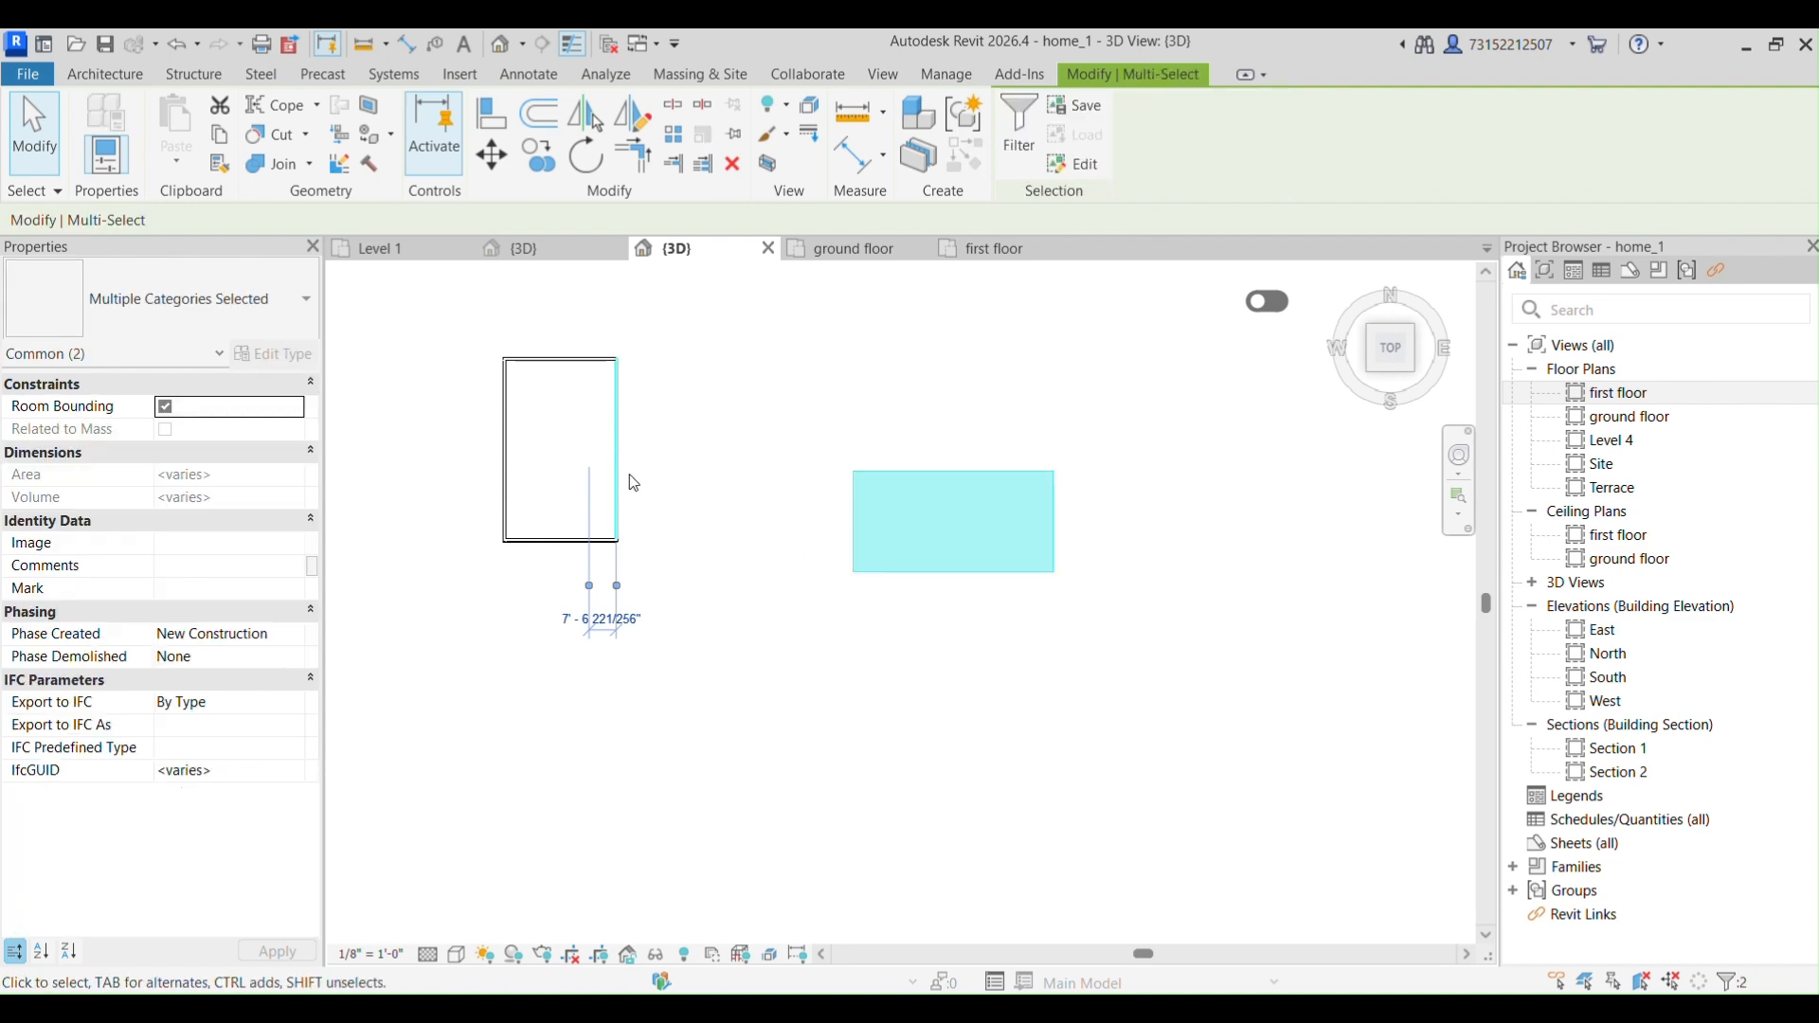
Reselect the east wall together with the rectangular floor, review the selected categories in the Filter dialog, and clear the selection.
{"action": "left_click", "coordinate": [643, 508]}
{"action": "left_click", "coordinate": [628, 506]}
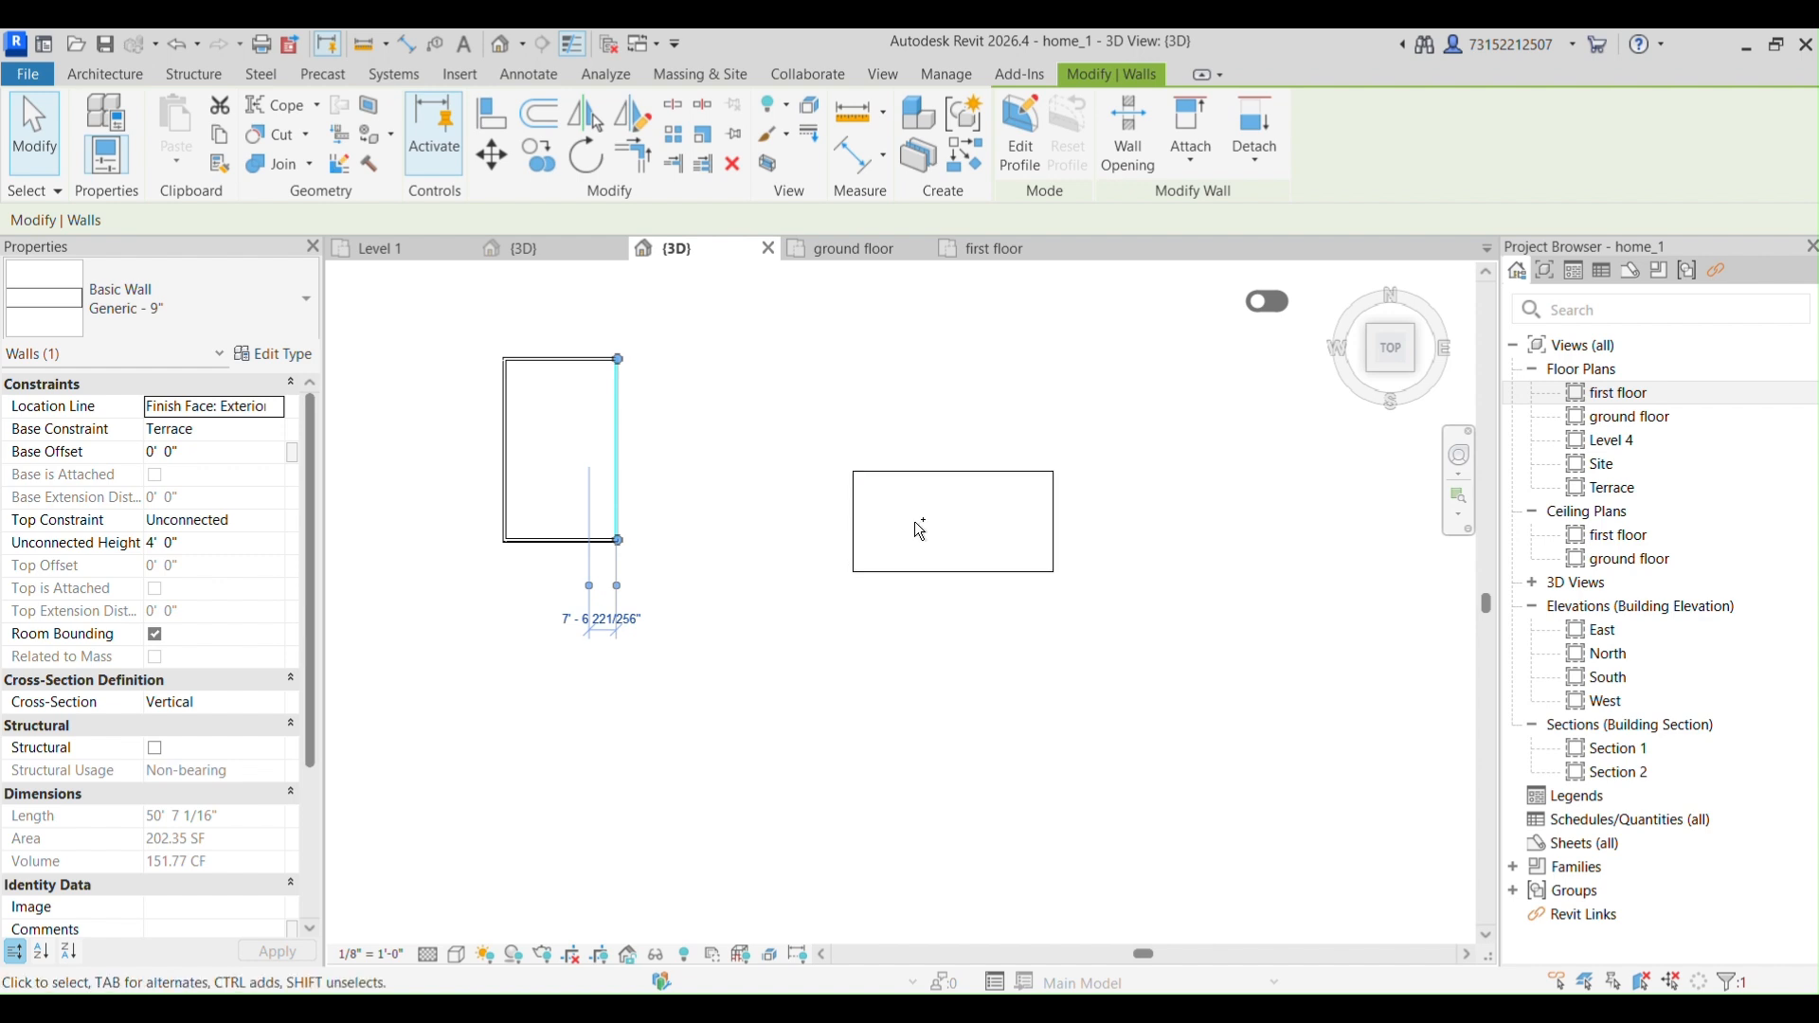
{"action": "left_click", "coordinate": [862, 544], "text": "ctrl"}
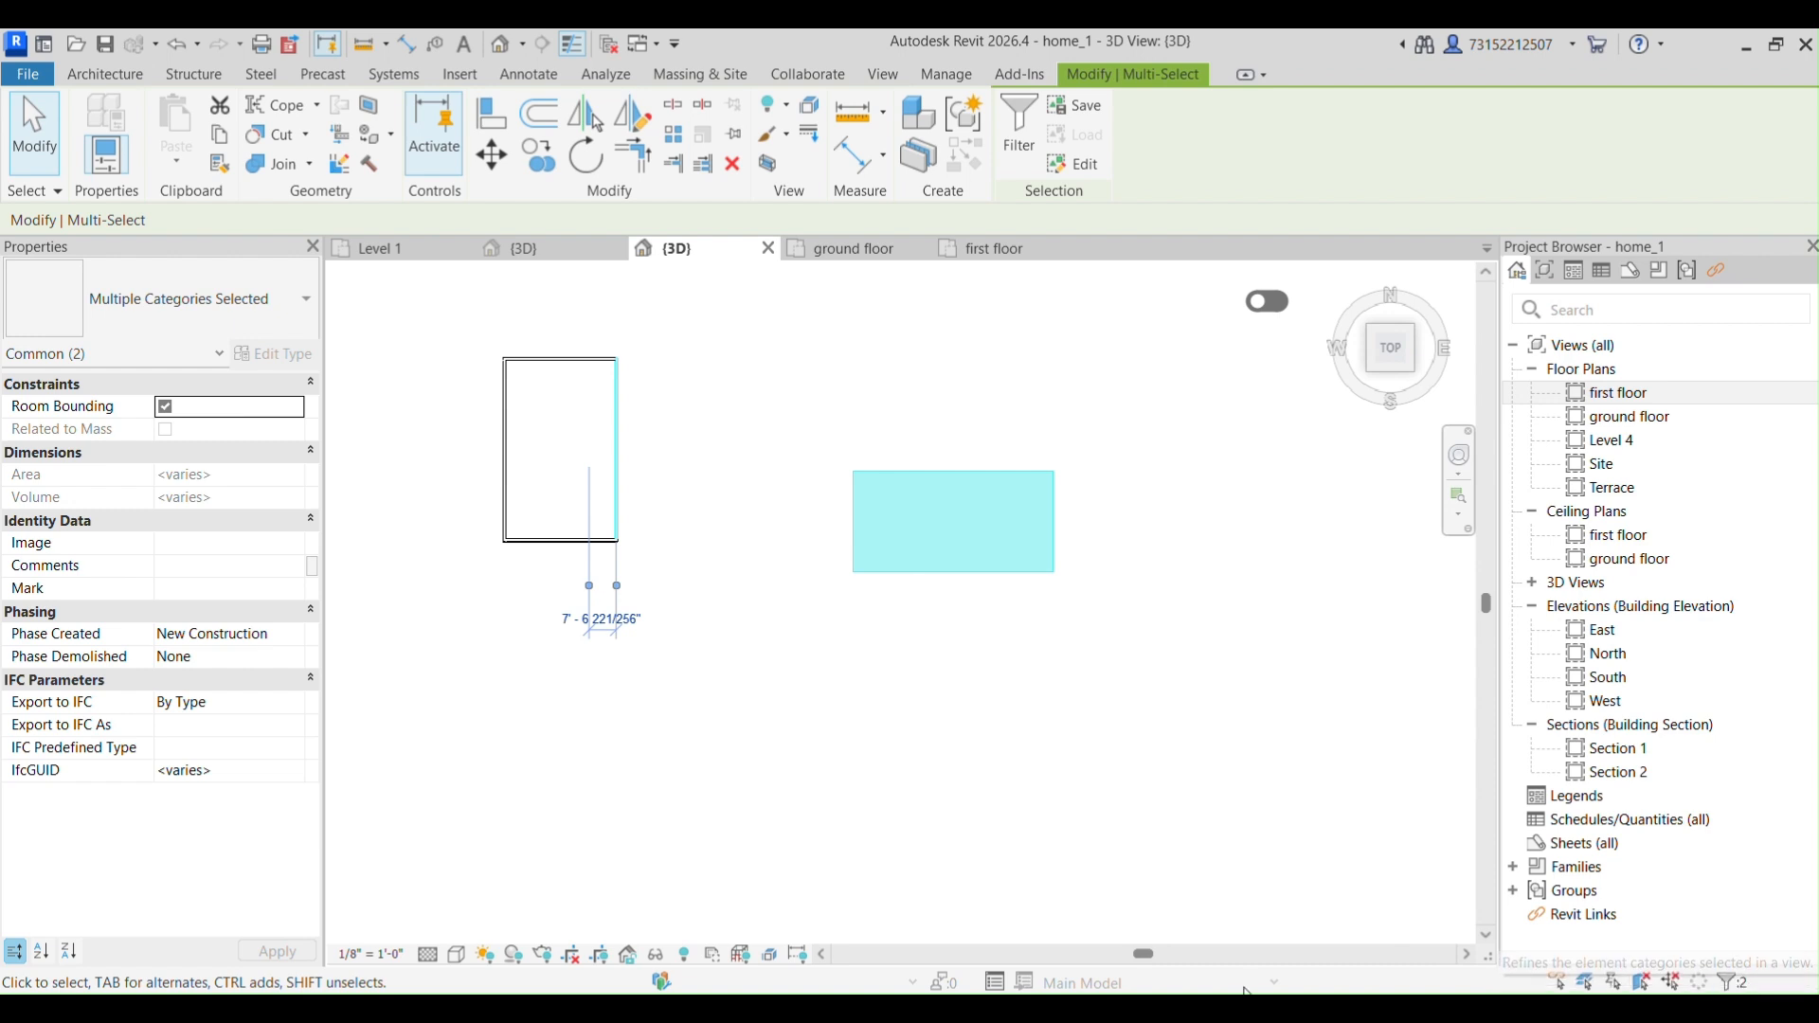
{"action": "left_click", "coordinate": [1016, 148]}
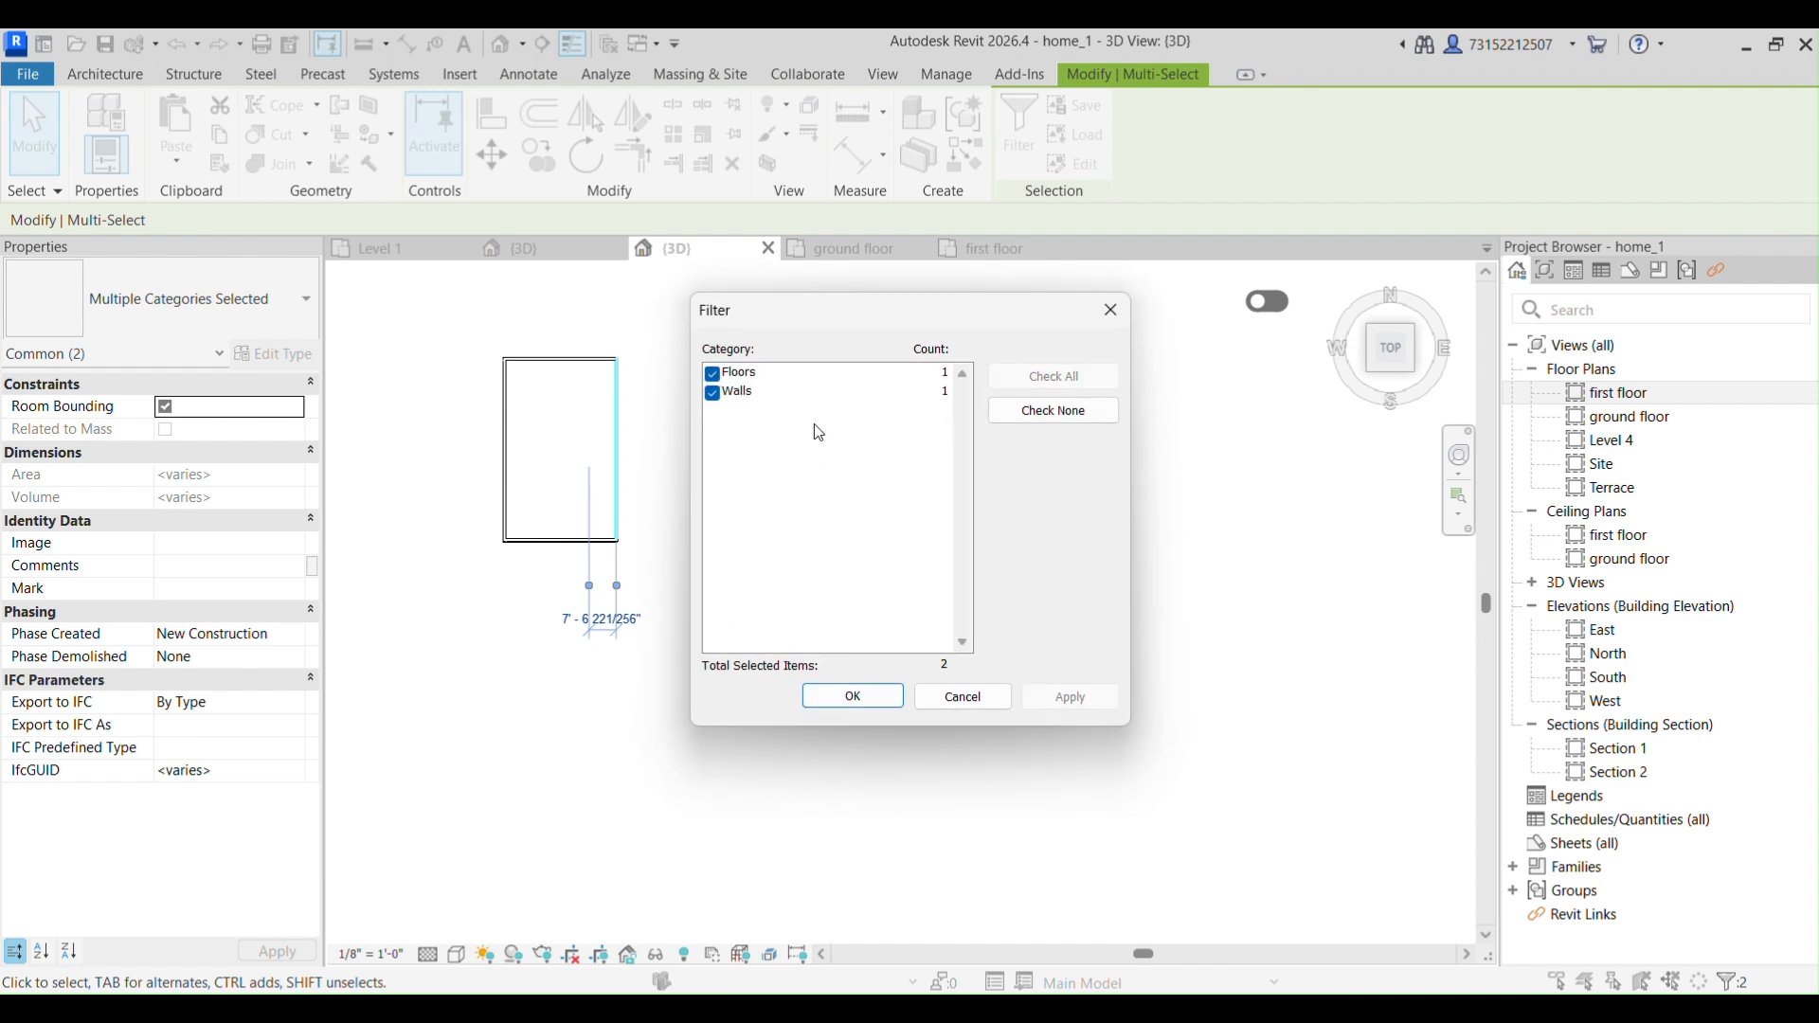
{"action": "left_click", "coordinate": [852, 697]}
{"action": "left_click", "coordinate": [795, 642]}
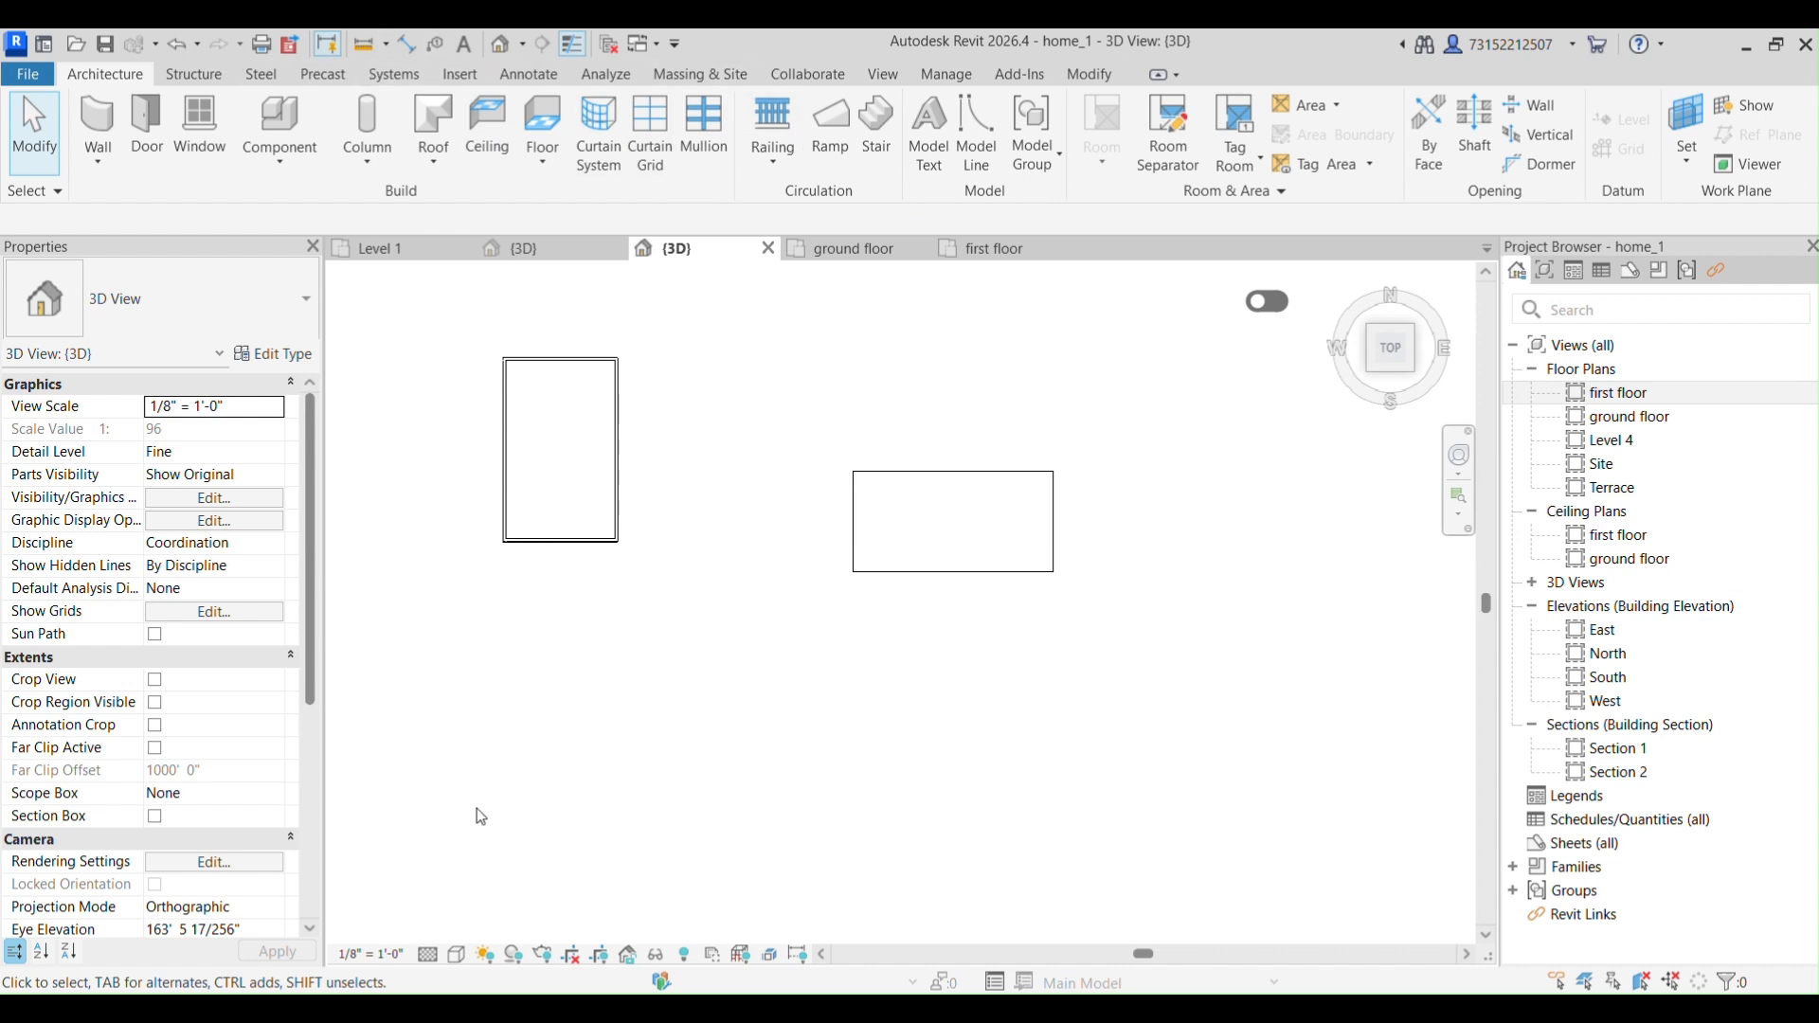
Select the walled rectangle's west wall and view its type properties, closing them without changes.
{"action": "mouse_move", "coordinate": [72, 459]}
{"action": "left_click", "coordinate": [514, 488]}
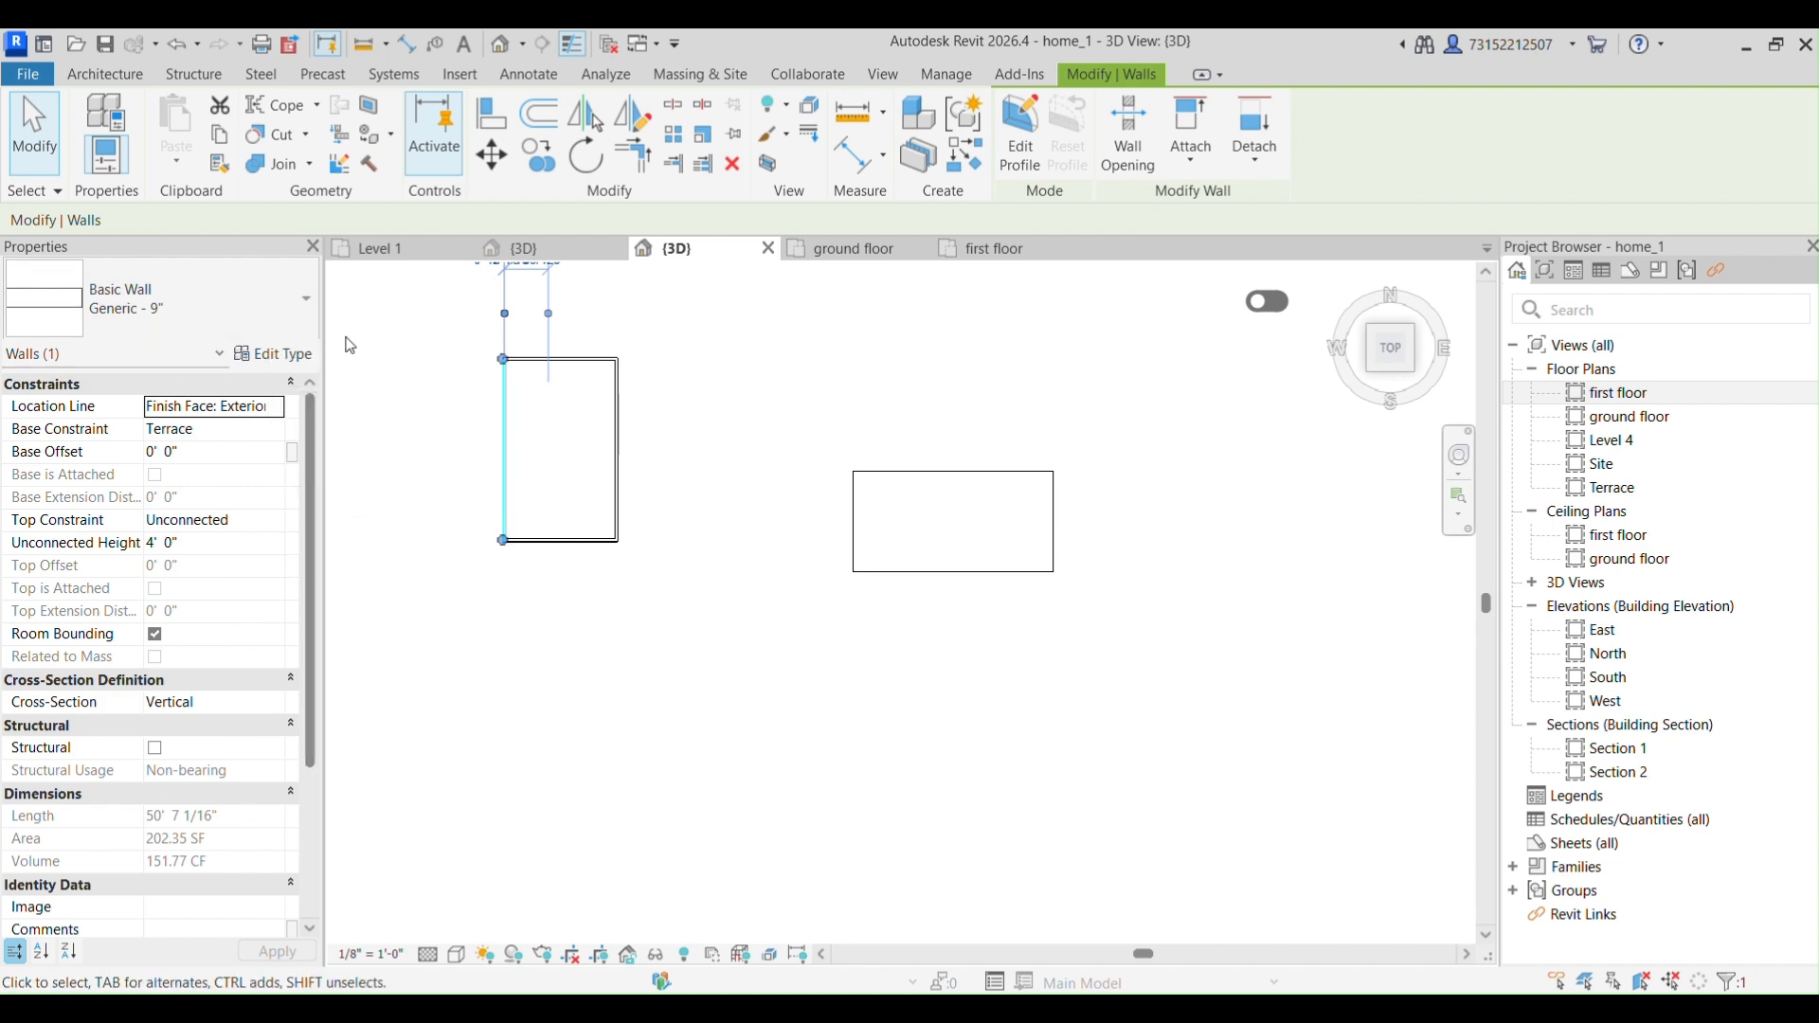
{"action": "left_click", "coordinate": [248, 354]}
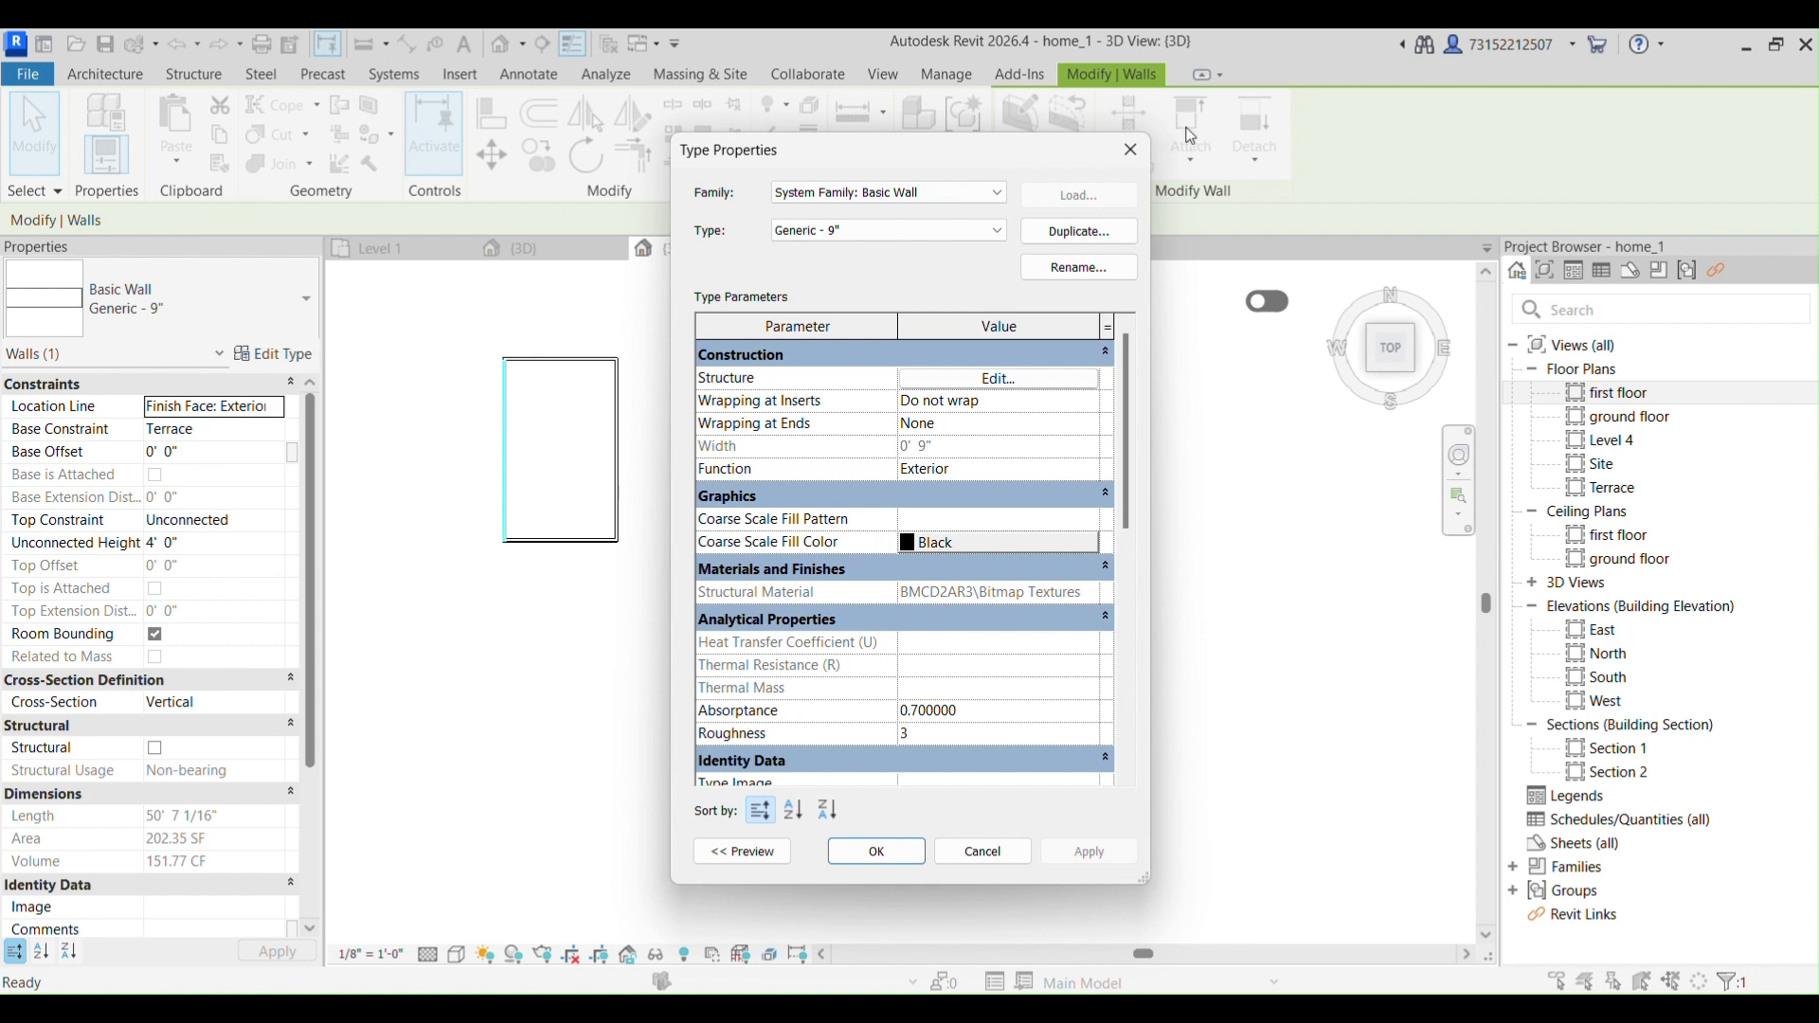
{"action": "left_click", "coordinate": [1131, 150]}
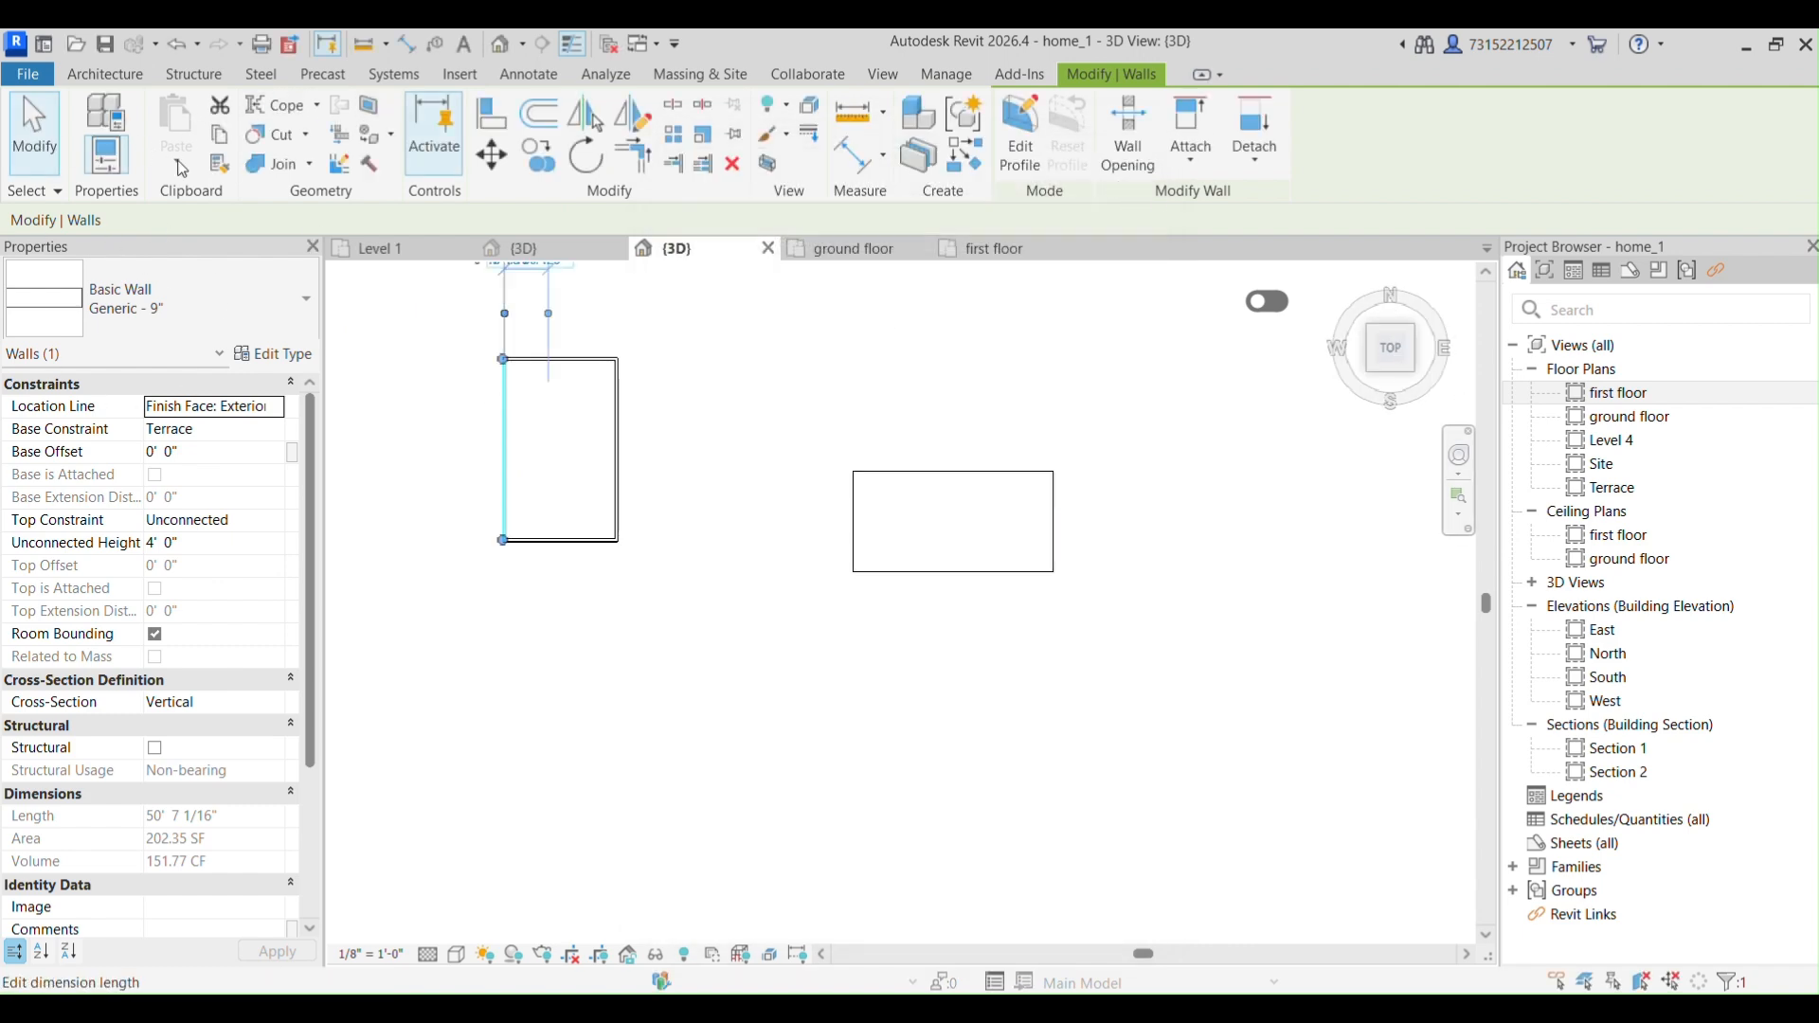
Hide the Properties palette, show it again, and clear the west wall selection.
{"action": "left_click", "coordinate": [124, 187]}
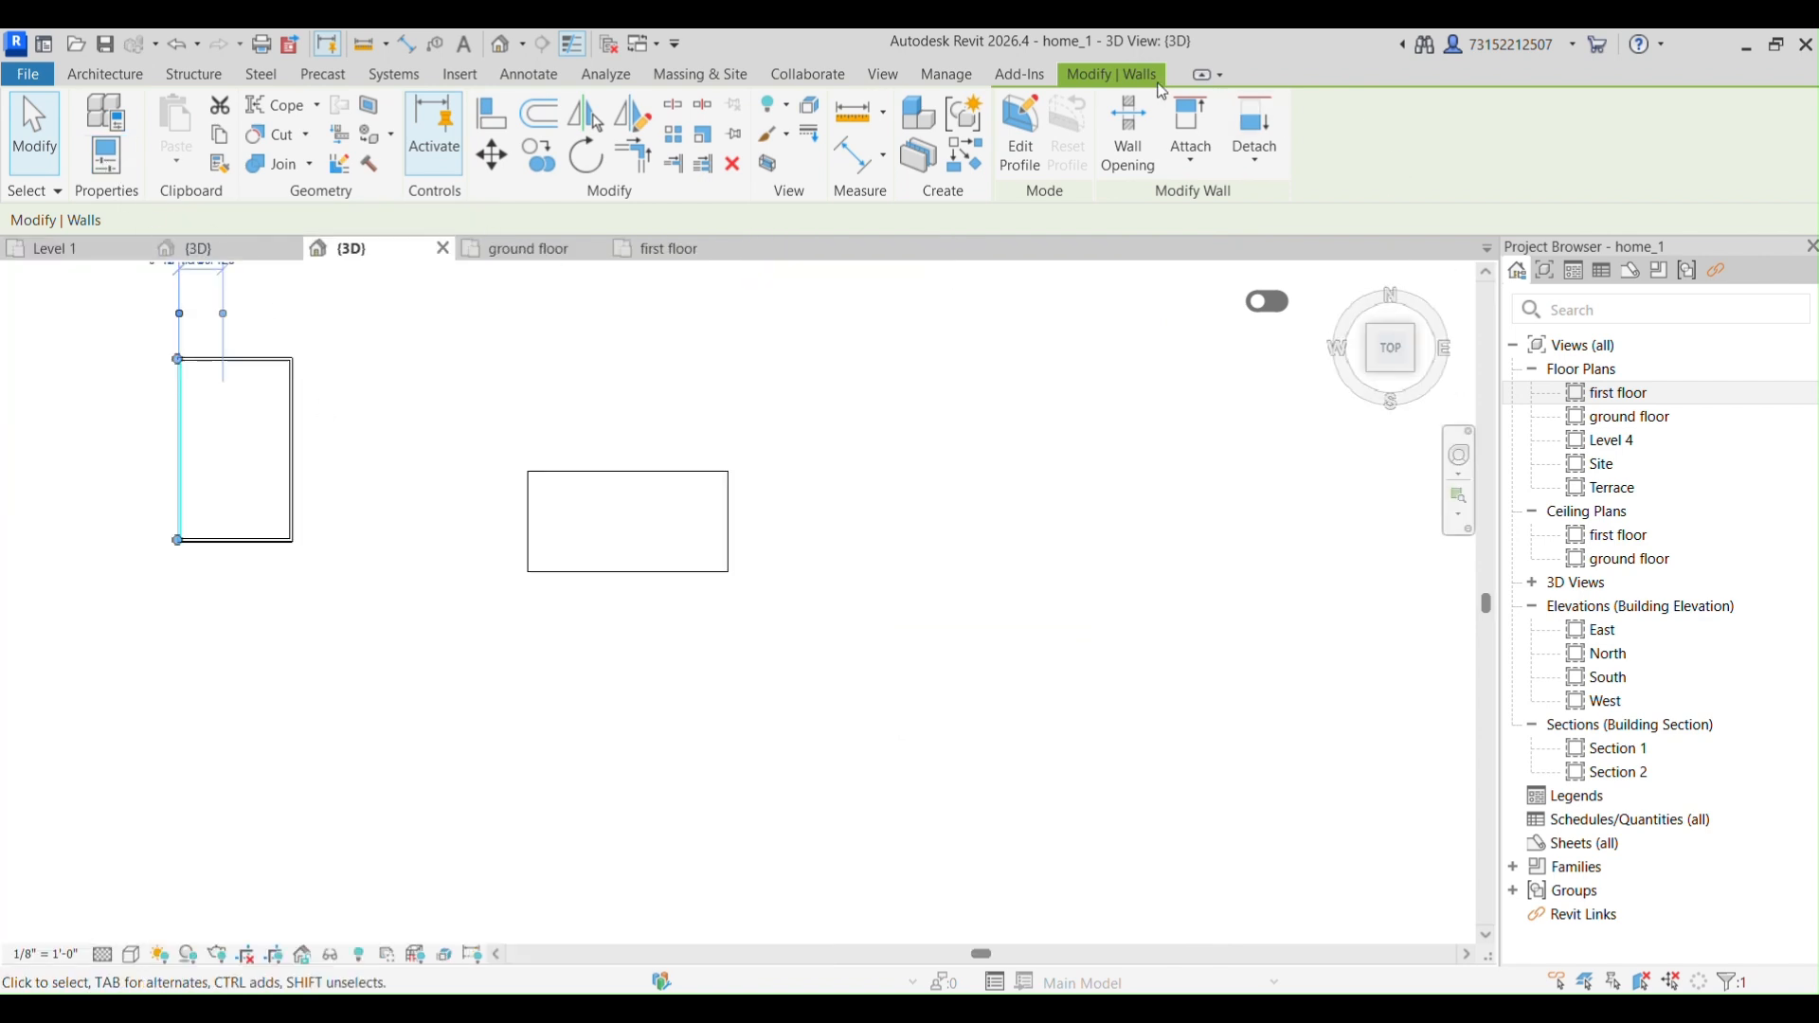
{"action": "left_click", "coordinate": [103, 157]}
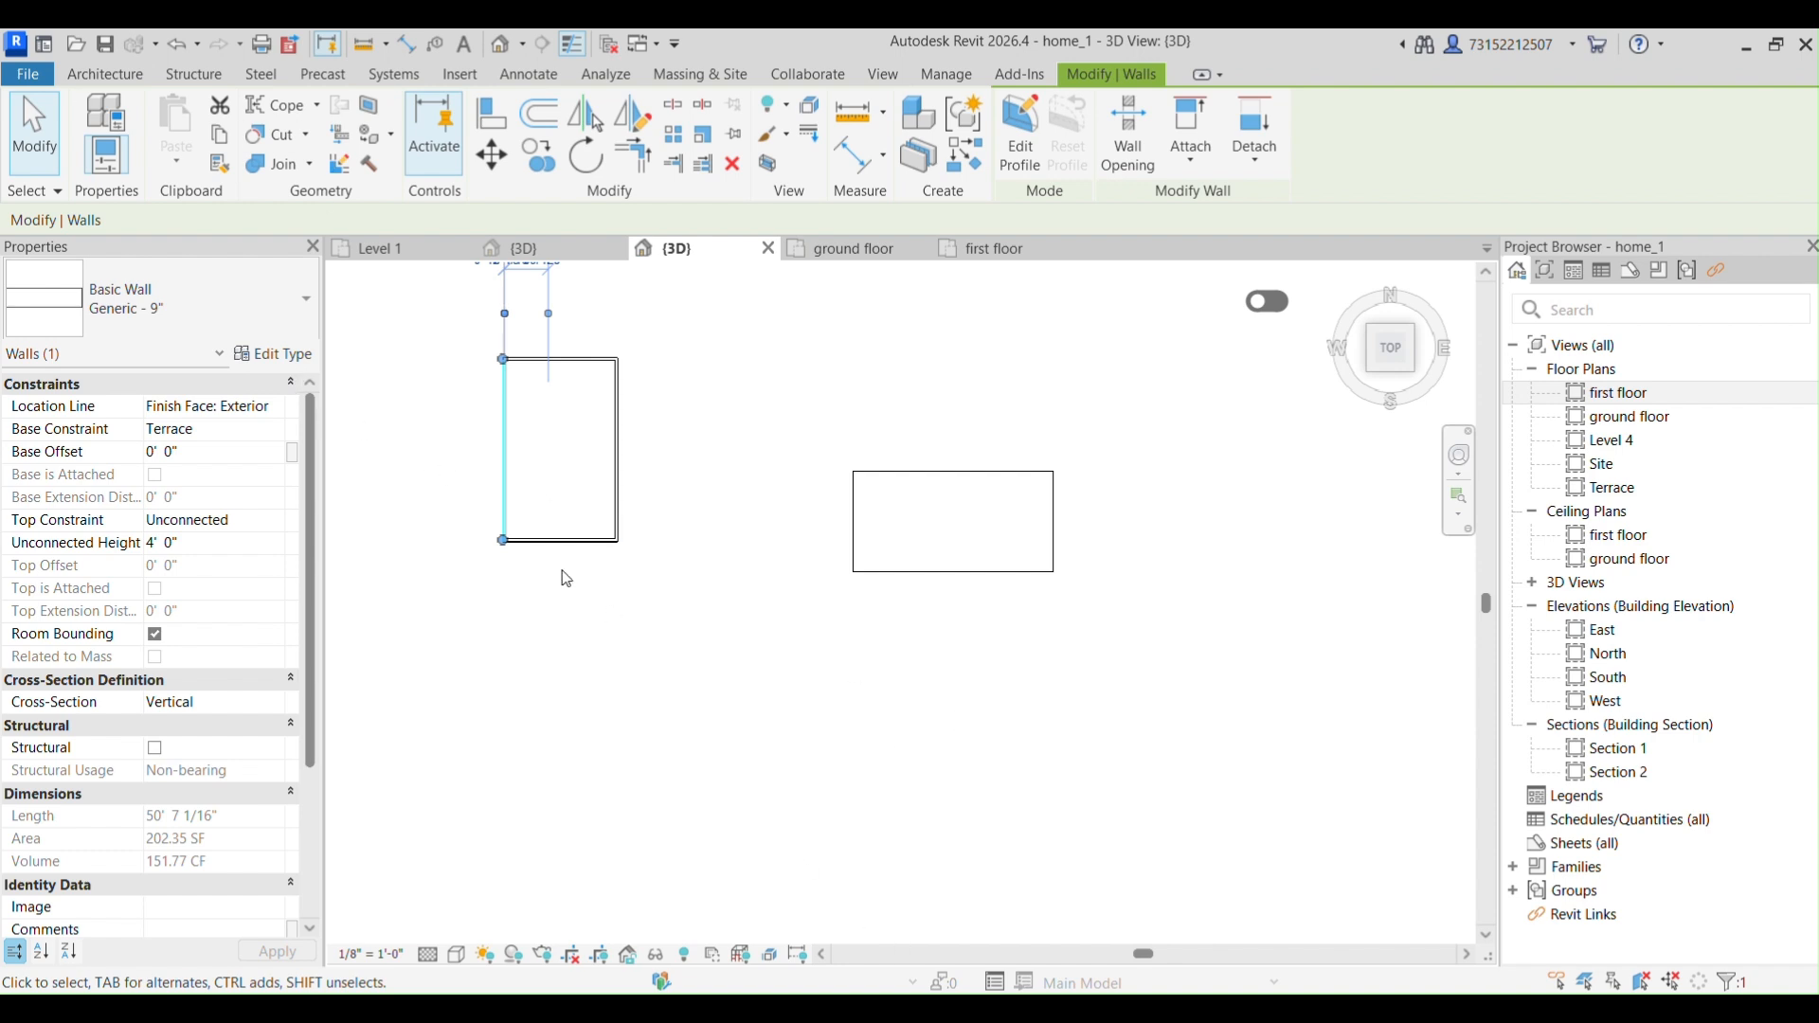
{"action": "left_click", "coordinate": [729, 804]}
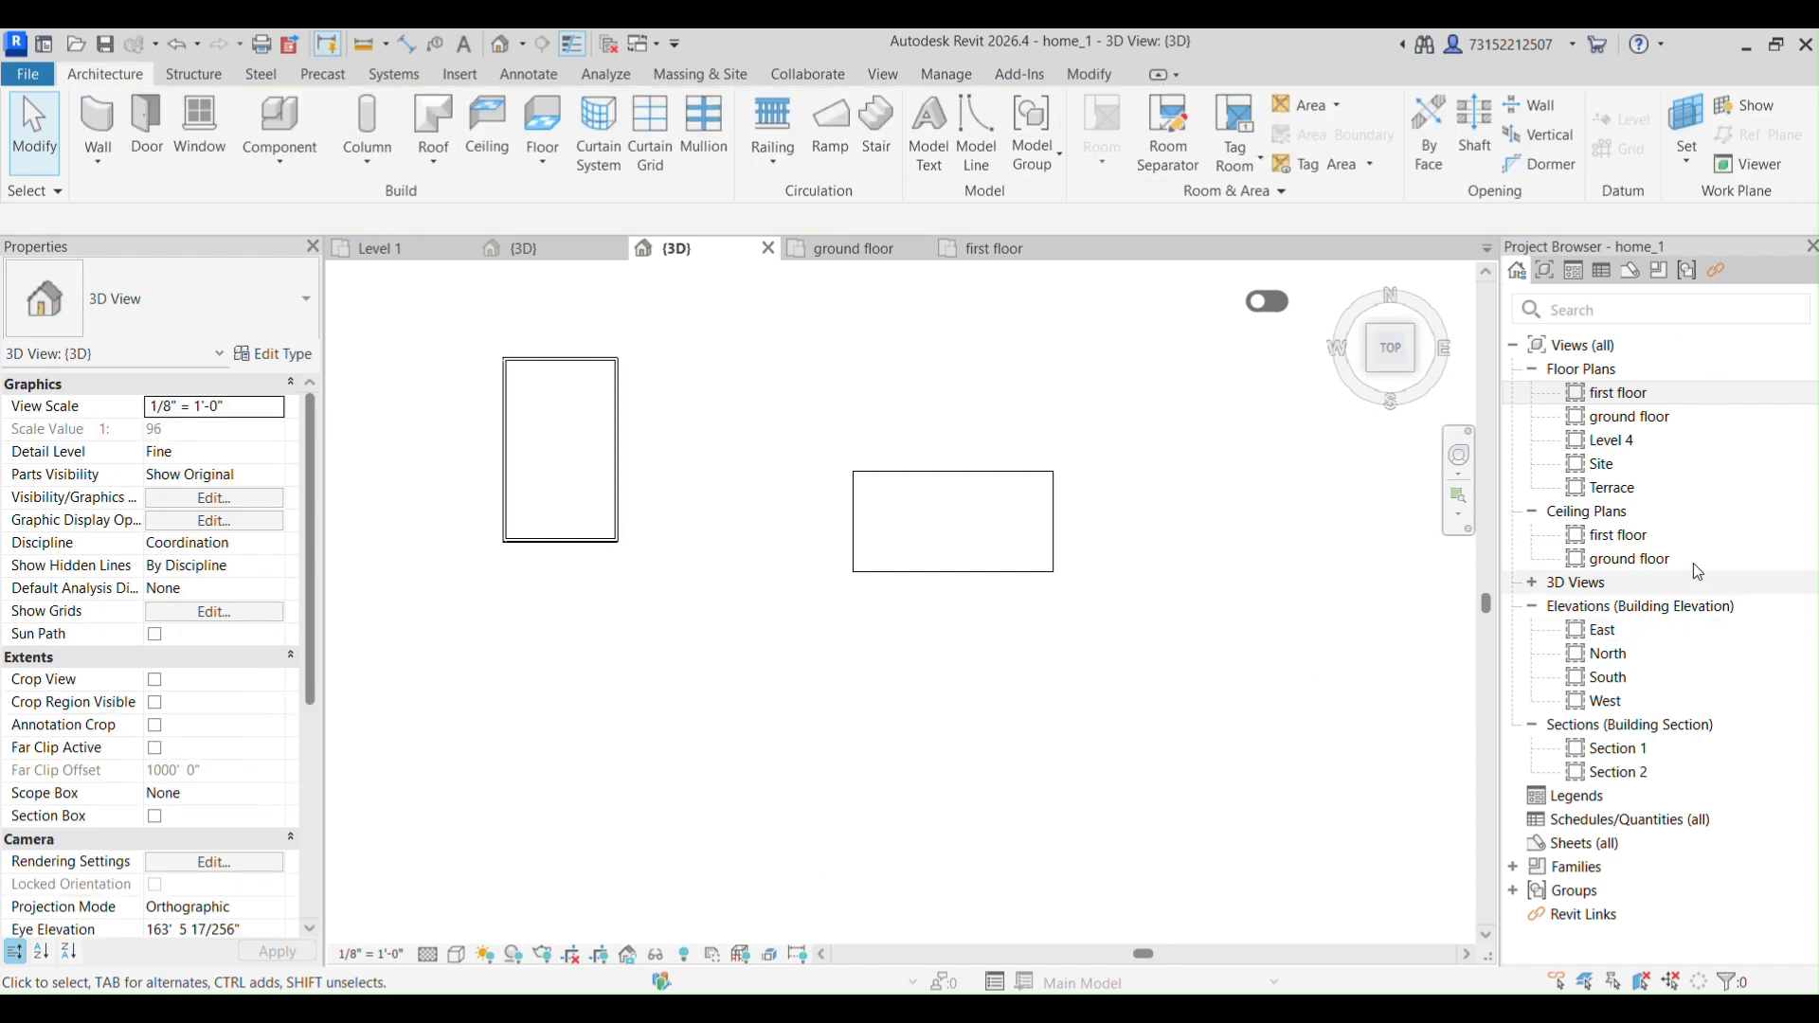